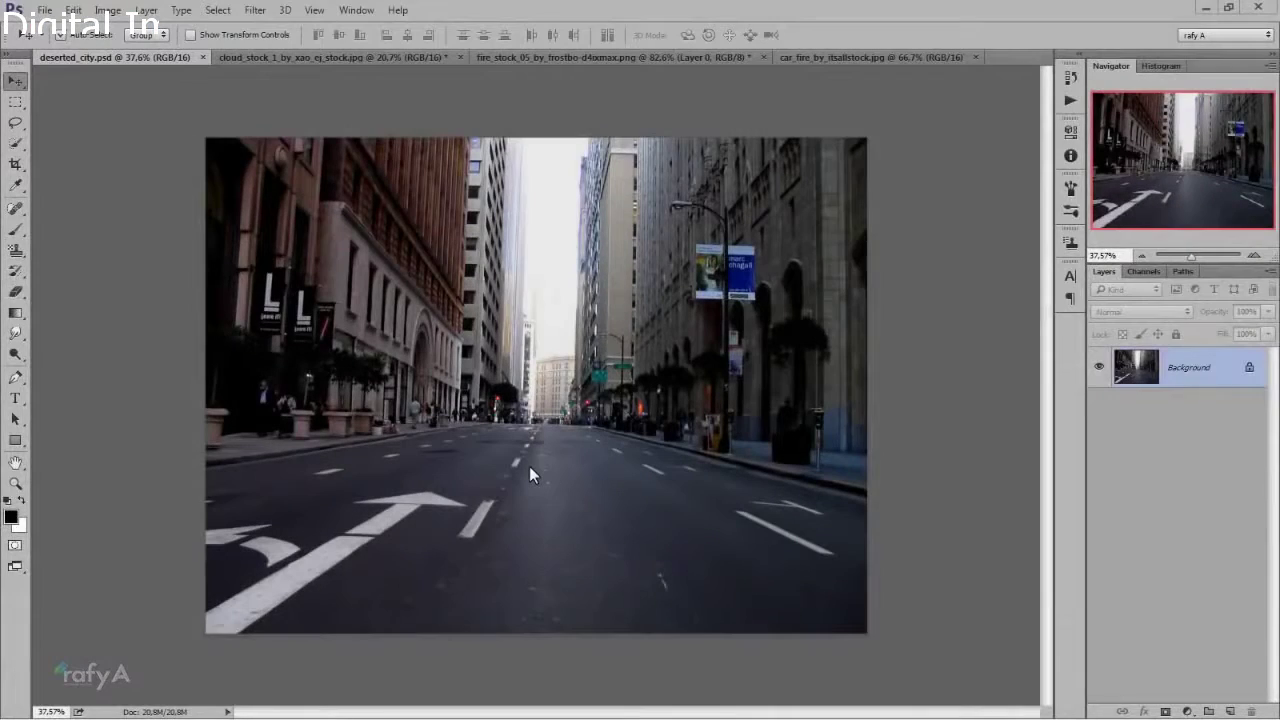
# - Crop the deserted street photo to a narrow vertical frame around the central road and buildings
pyautogui.scroll(2, 529, 466)
pyautogui.scroll(-1, 529, 468)
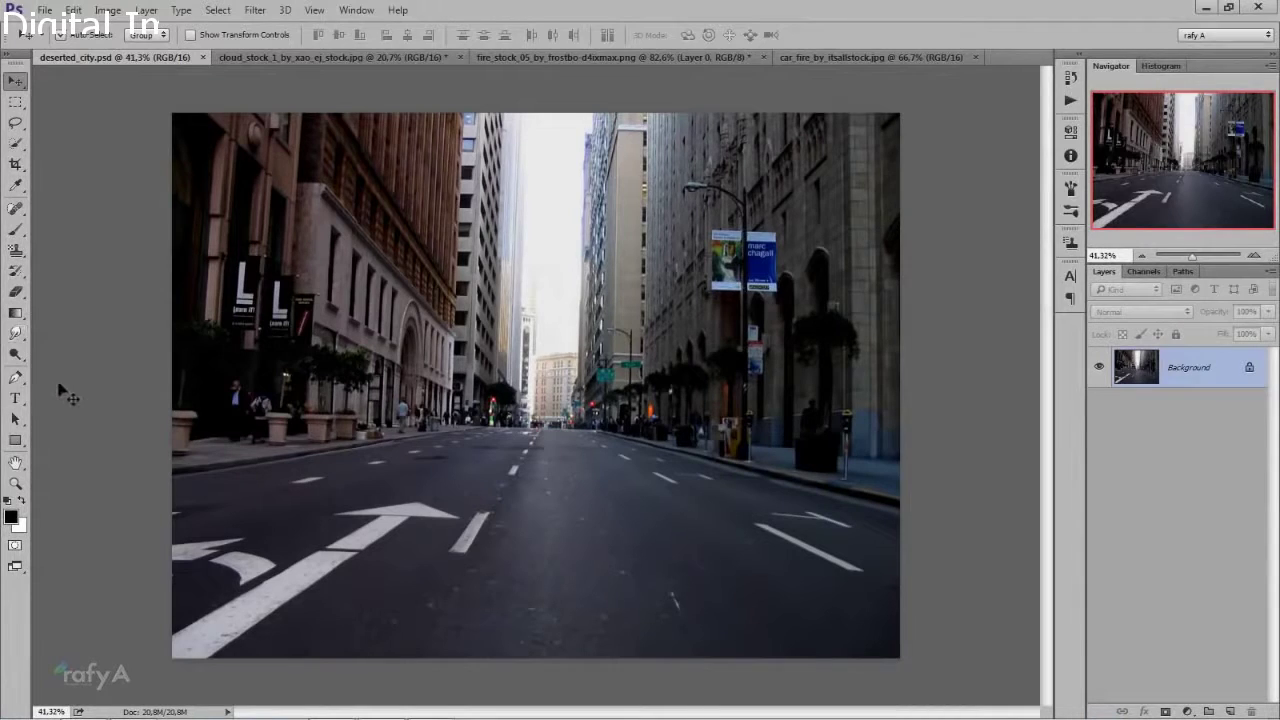
pyautogui.click(15, 163)
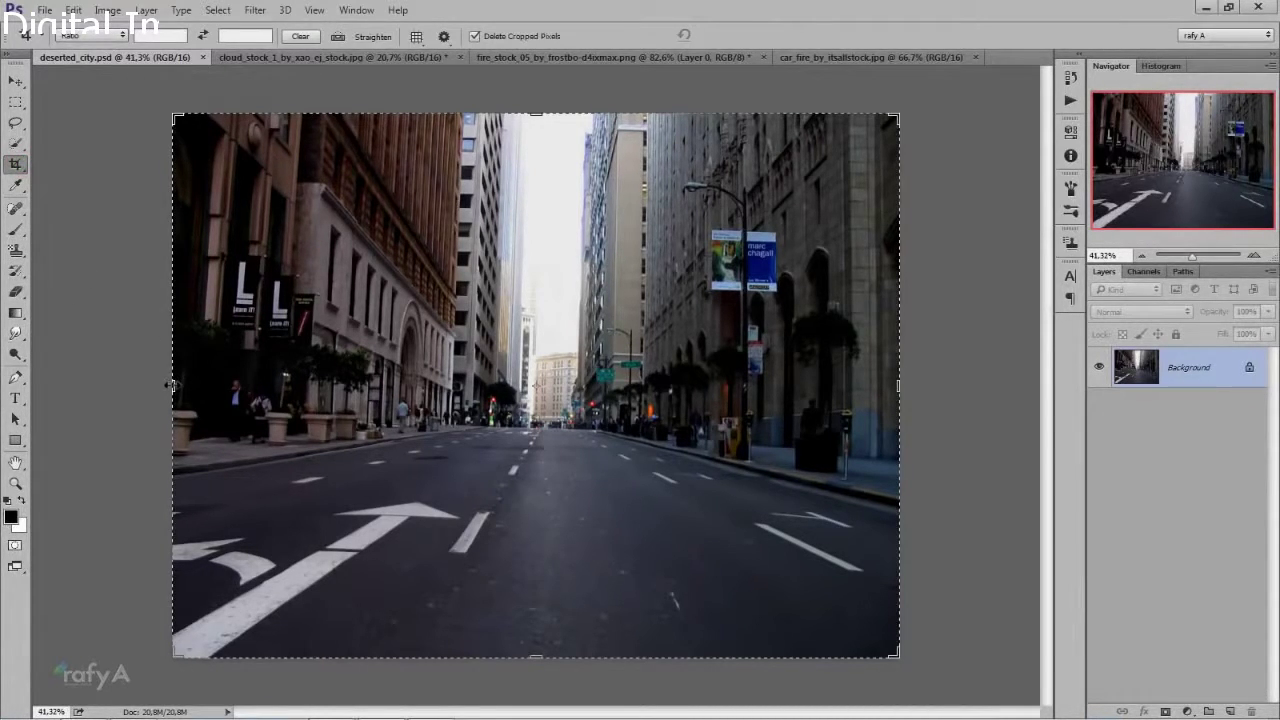
pyautogui.moveTo(171, 385); pyautogui.dragTo(287, 383)
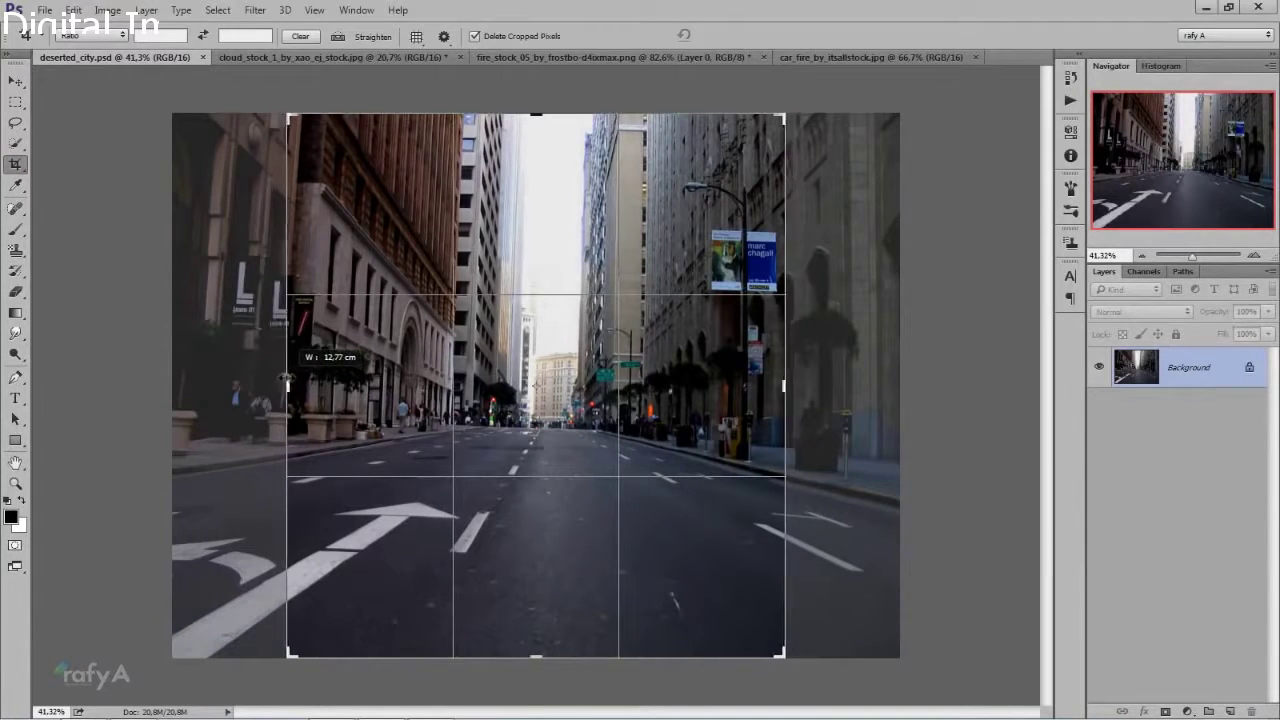
pyautogui.moveTo(287, 383); pyautogui.dragTo(316, 385)
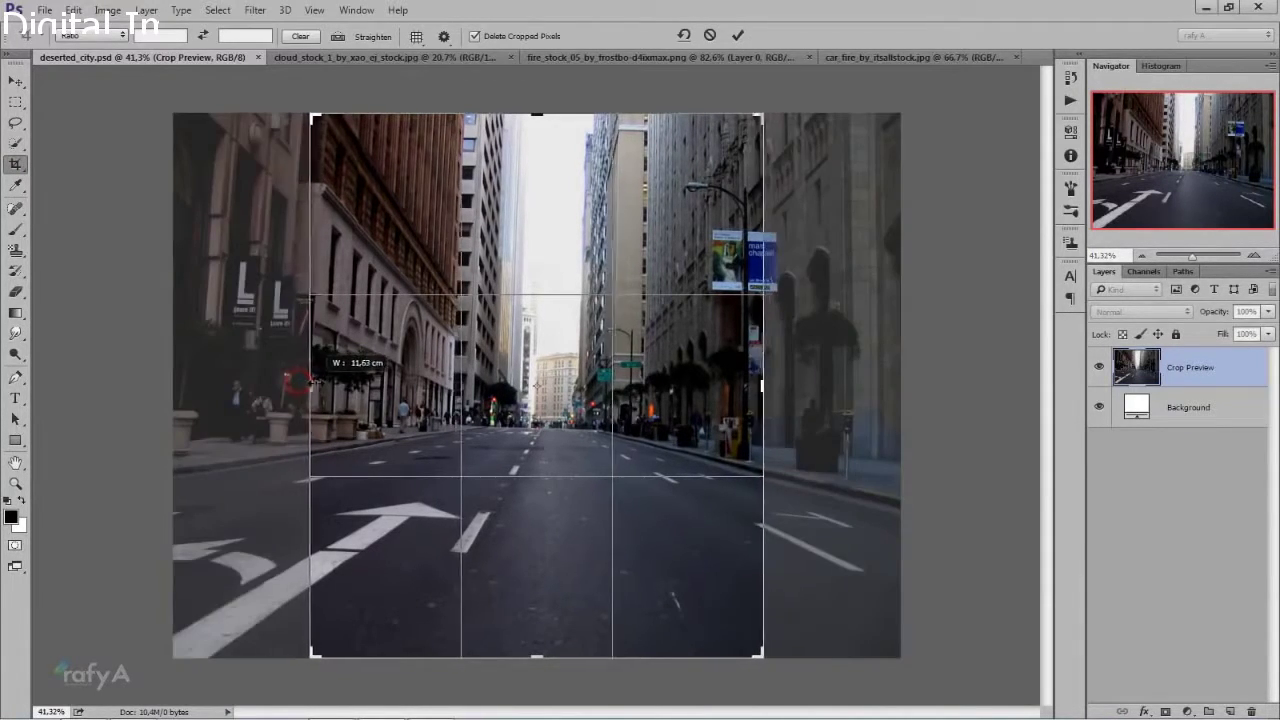
pyautogui.moveTo(535, 657); pyautogui.dragTo(536, 617)
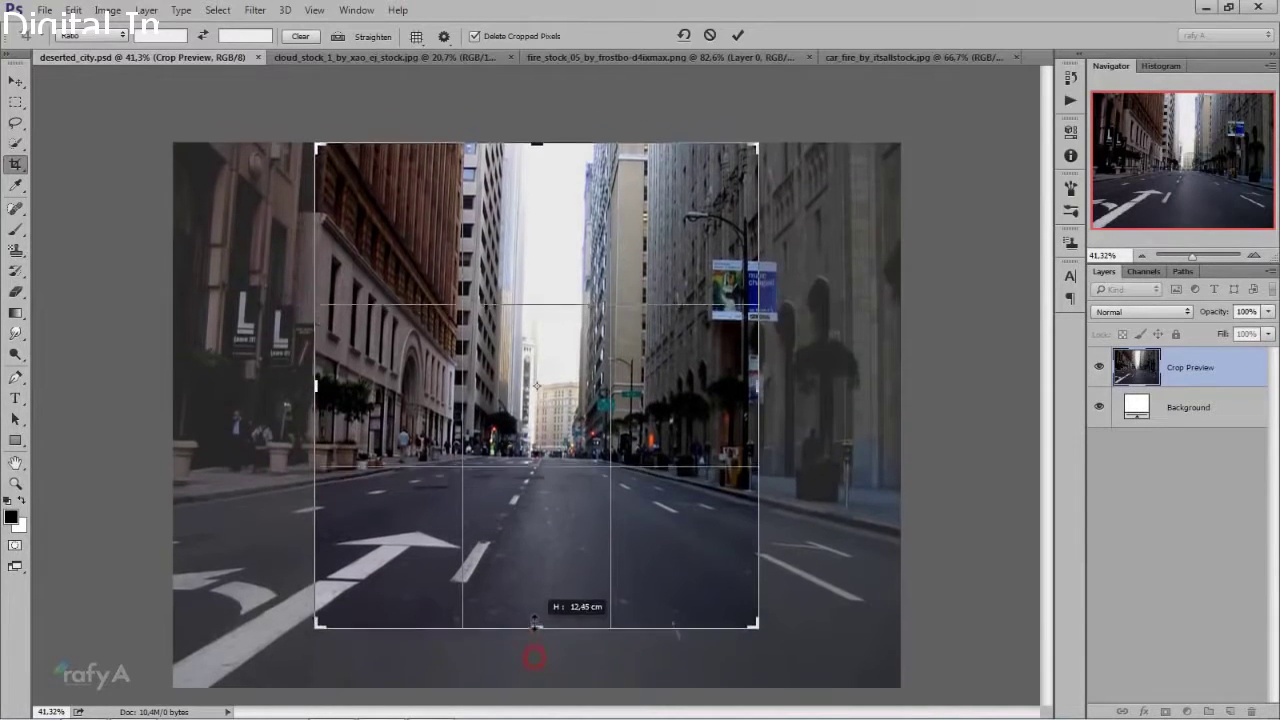
pyautogui.moveTo(753, 385); pyautogui.dragTo(684, 397)
pyautogui.moveTo(733, 624)
pyautogui.mouseDown()
pyautogui.moveTo(733, 645)
pyautogui.moveTo(729, 632)
pyautogui.mouseUp()
pyautogui.click(737, 35)
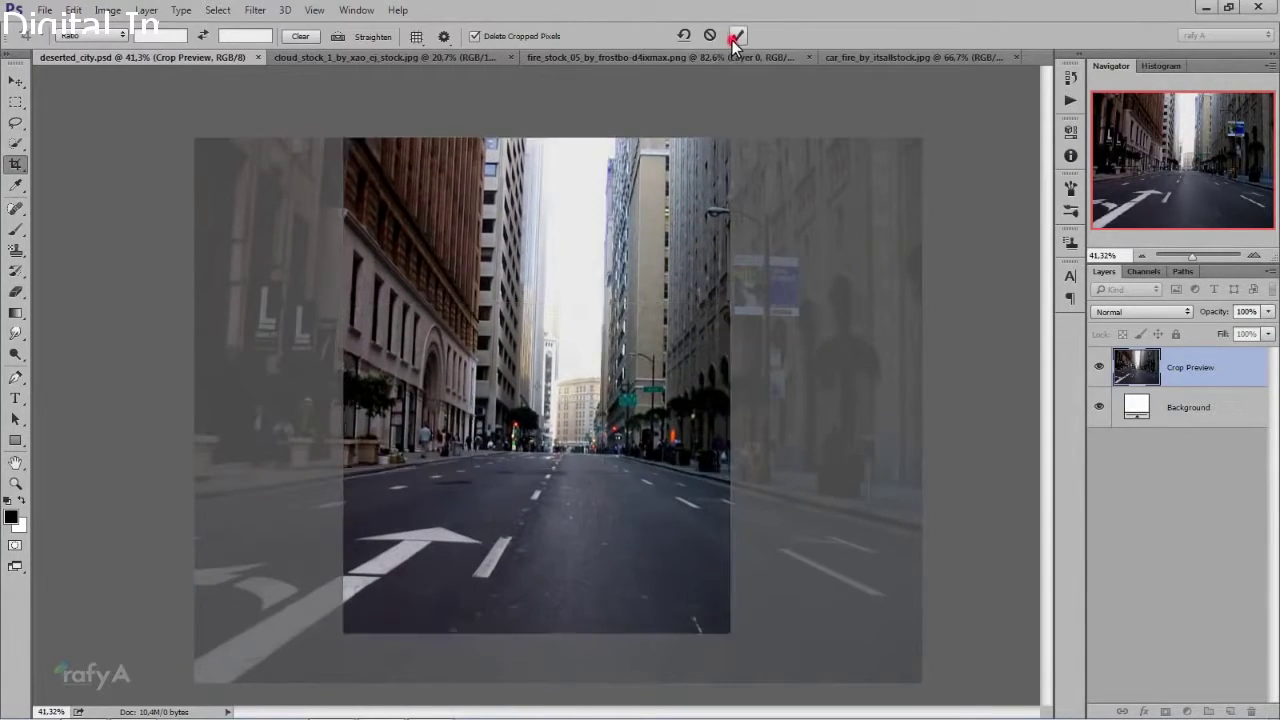
pyautogui.scroll(3, 597, 199)
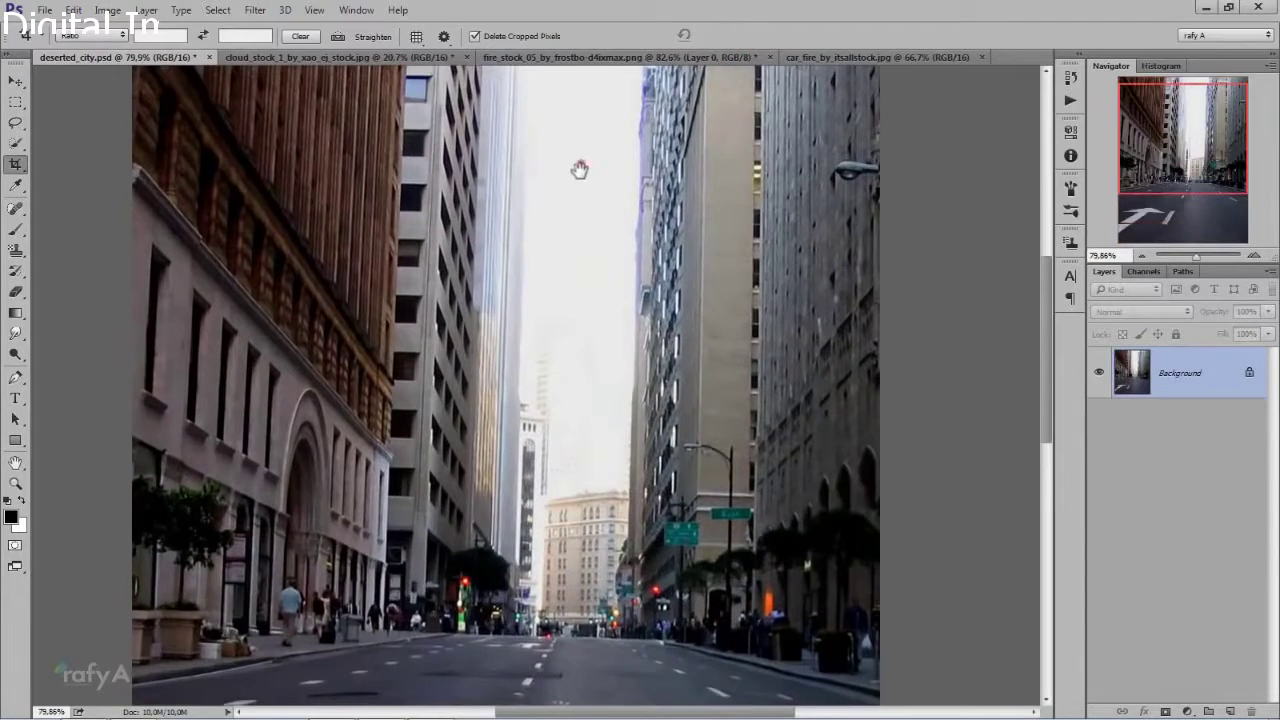
# - Switch to the Polygonal Lasso and bring the top of the cropped street into view
pyautogui.moveTo(574, 169)
pyautogui.mouseDown()
pyautogui.moveTo(574, 300)
pyautogui.moveTo(553, 216)
pyautogui.mouseUp()
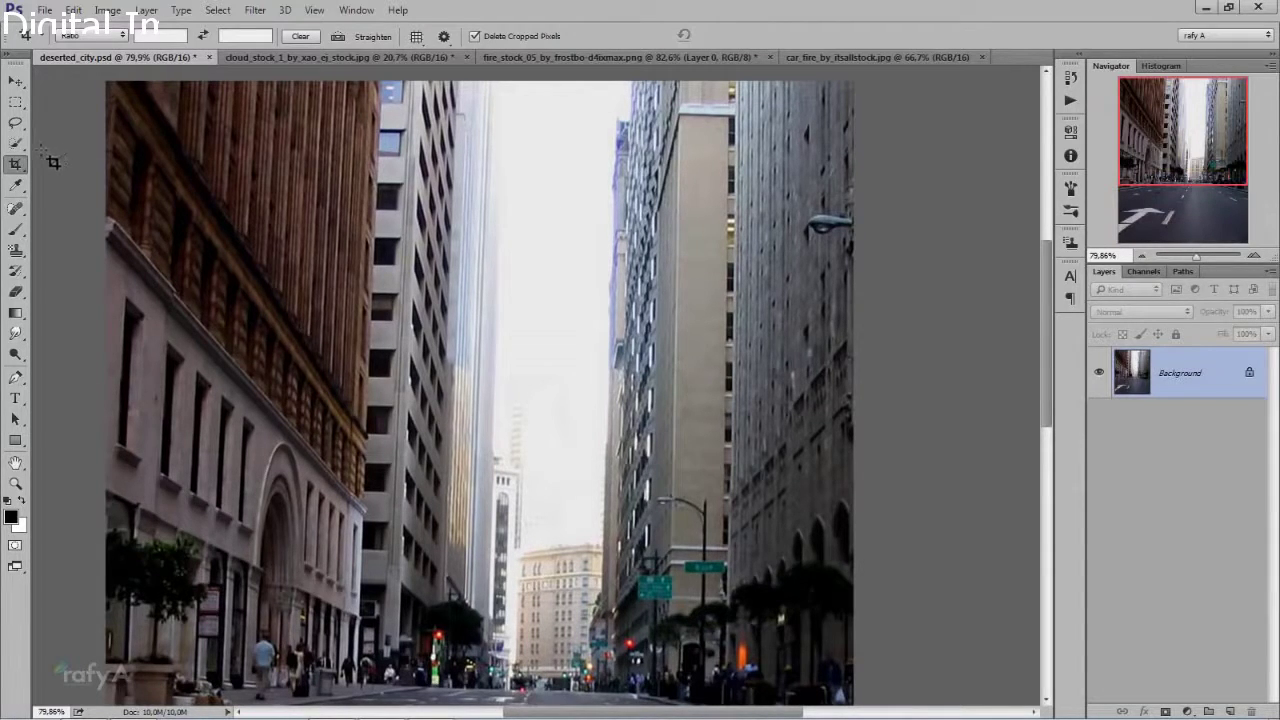
pyautogui.click(15, 122)
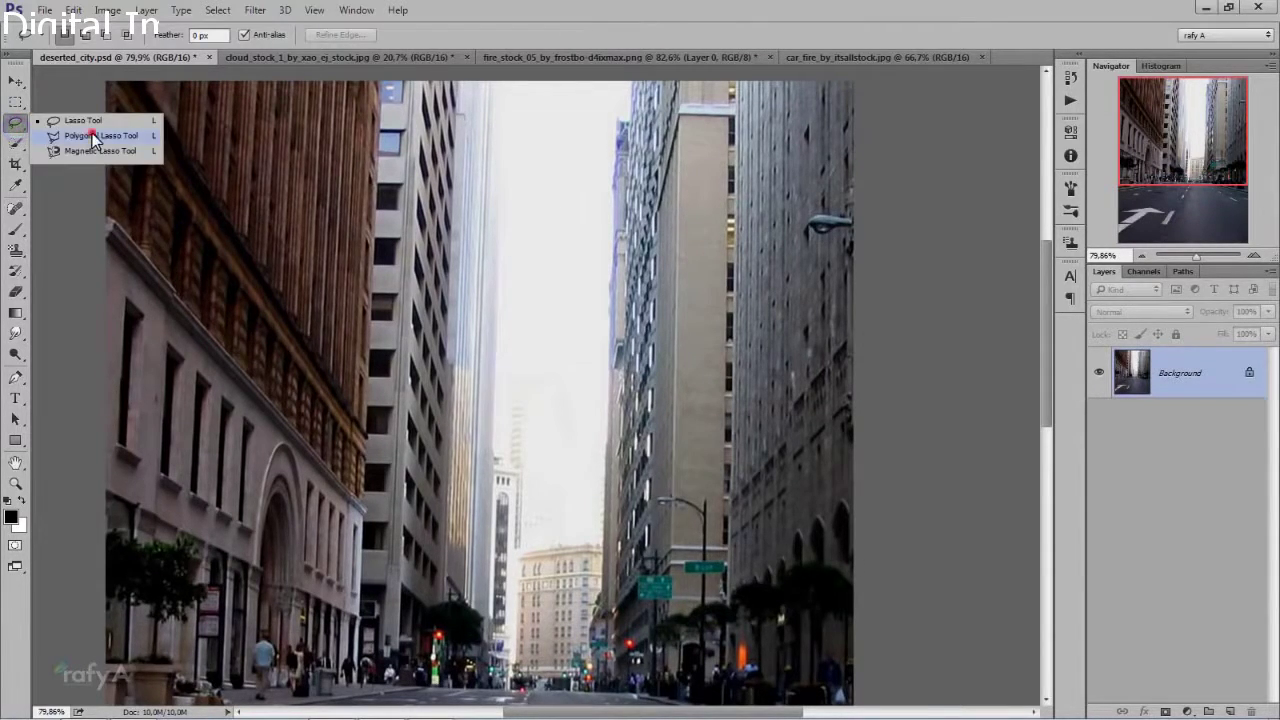
pyautogui.click(92, 137)
pyautogui.moveTo(517, 157); pyautogui.dragTo(531, 220)
# - Trace the sky outline from the top edge down the left building to the distant building
pyautogui.click(507, 160)
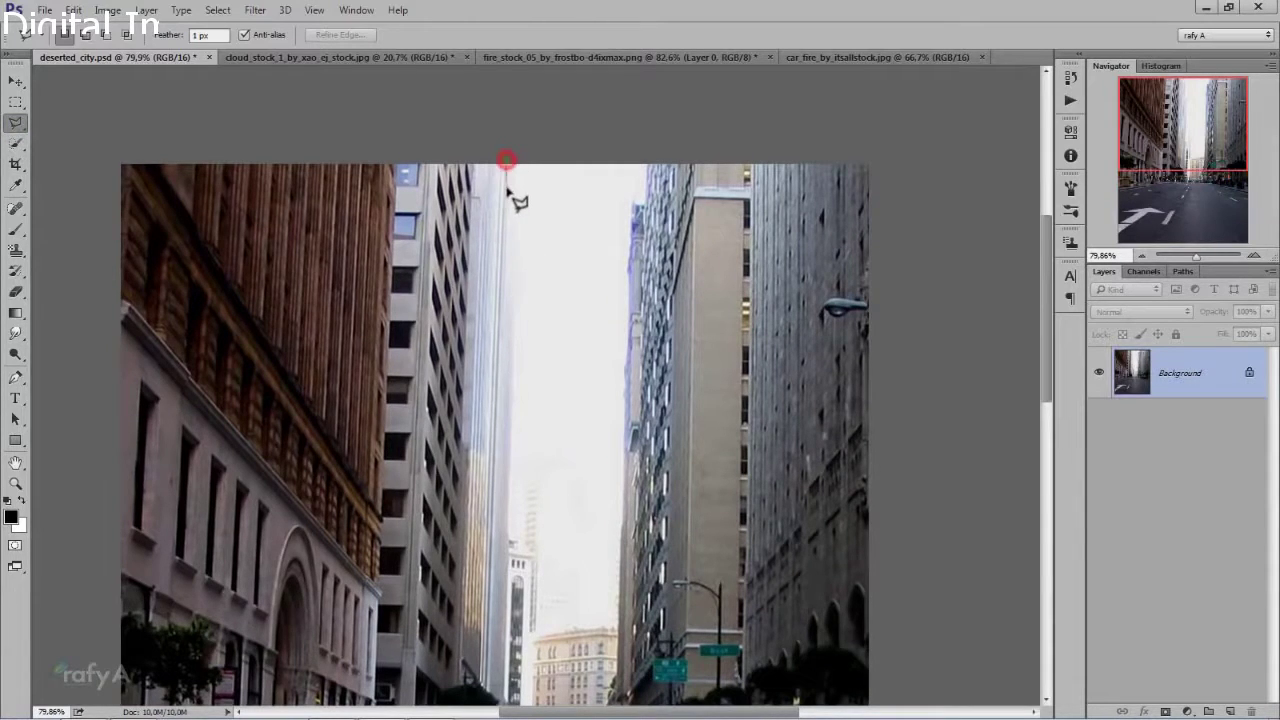
pyautogui.click(514, 296)
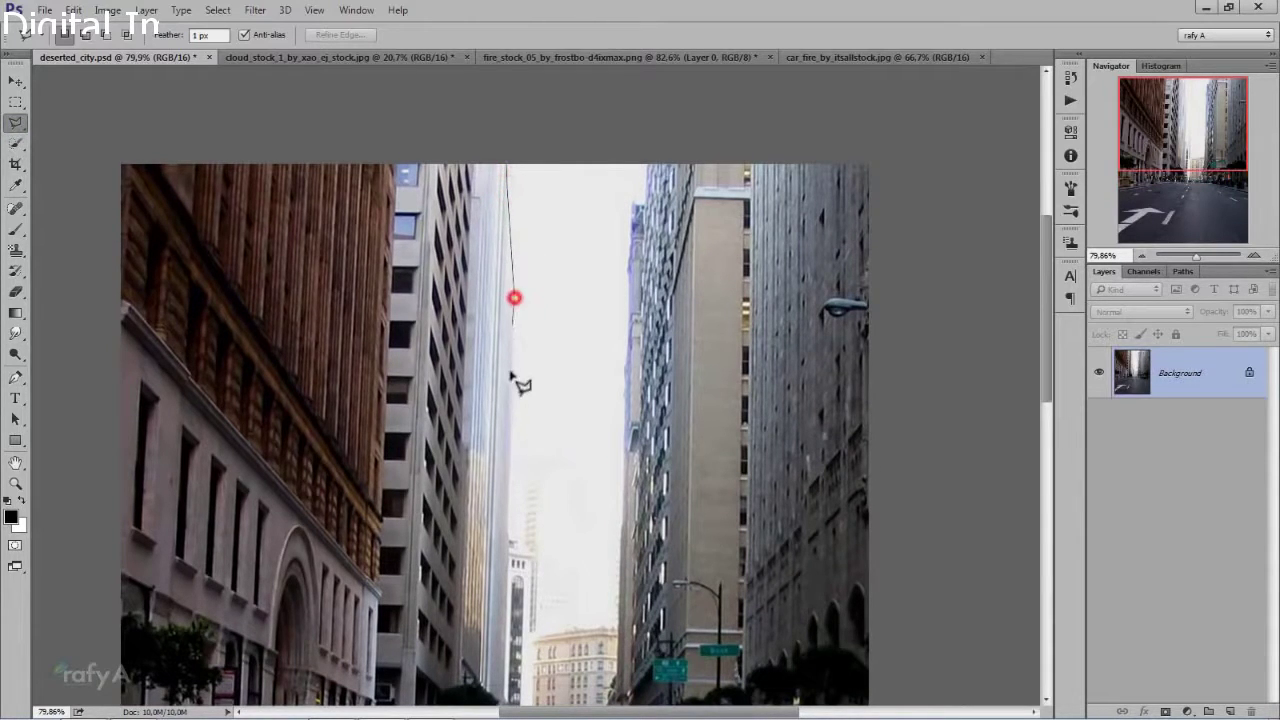
pyautogui.click(509, 452)
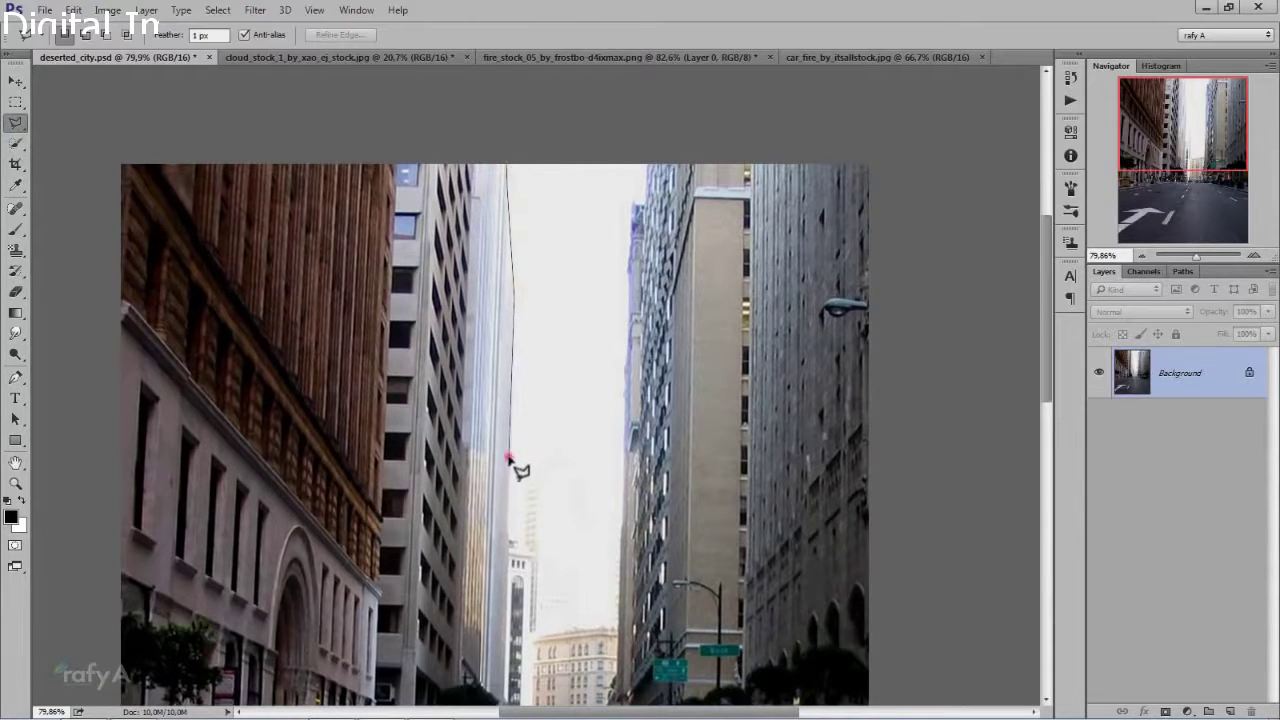
pyautogui.click(509, 543)
pyautogui.click(535, 550)
pyautogui.click(532, 554)
pyautogui.click(532, 630)
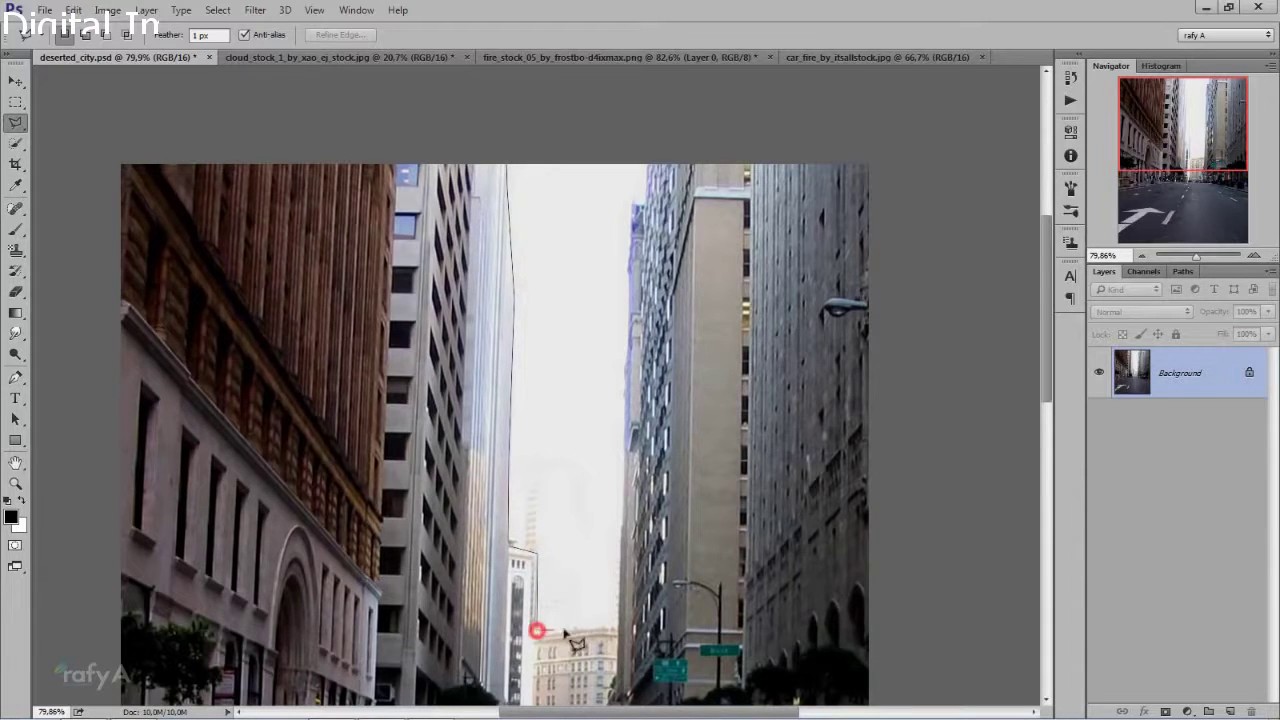
# - Trace across the distant building and up the right building, closing the sky selection
pyautogui.click(563, 626)
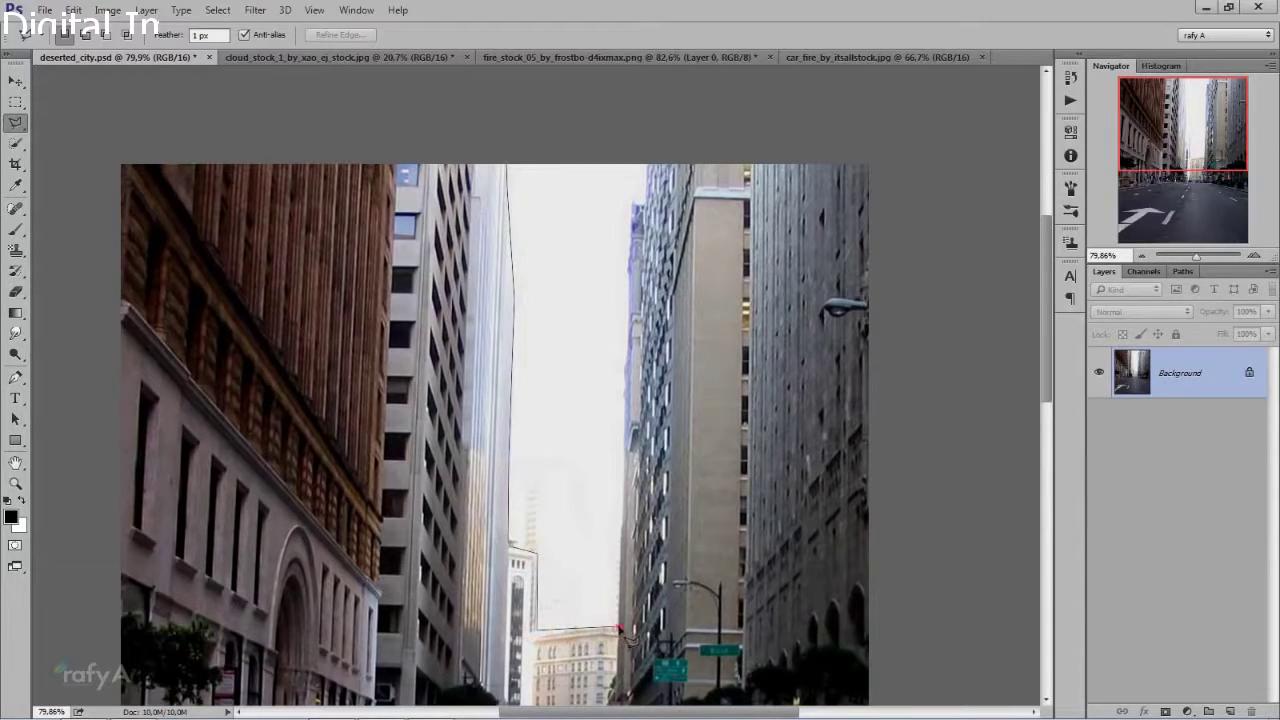
pyautogui.click(619, 629)
pyautogui.click(626, 390)
pyautogui.click(631, 300)
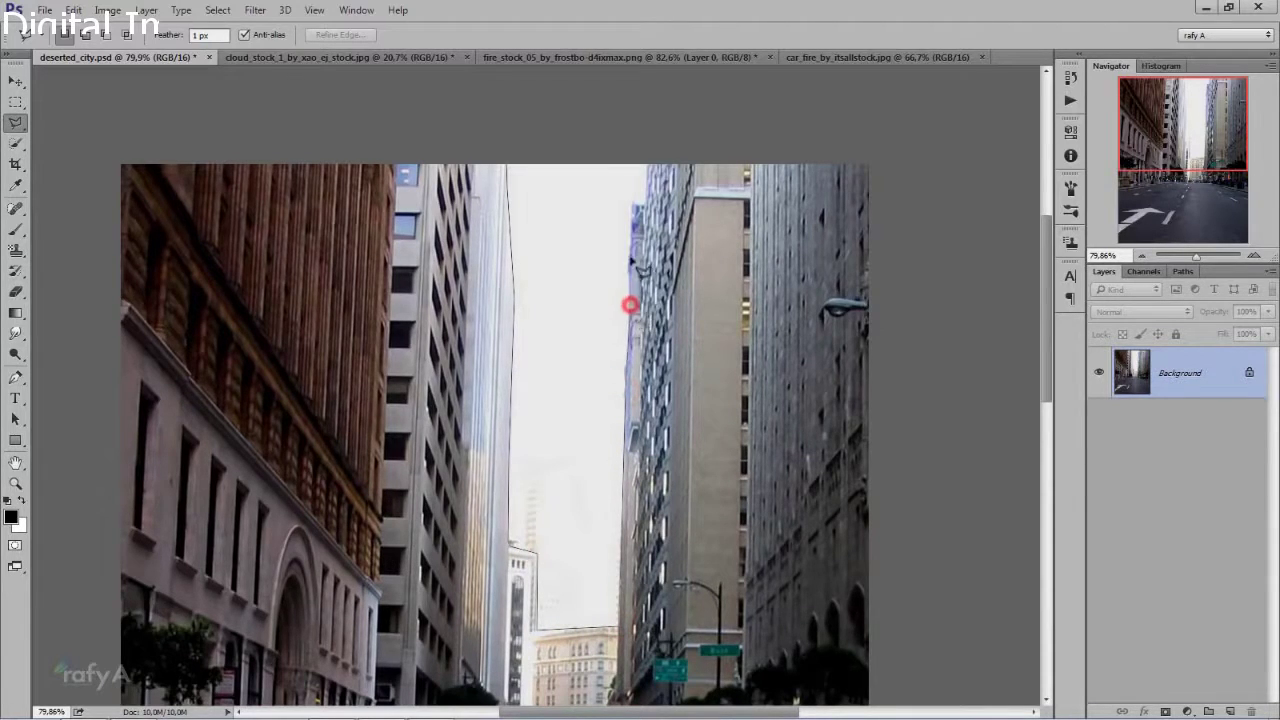
pyautogui.click(631, 246)
pyautogui.click(632, 205)
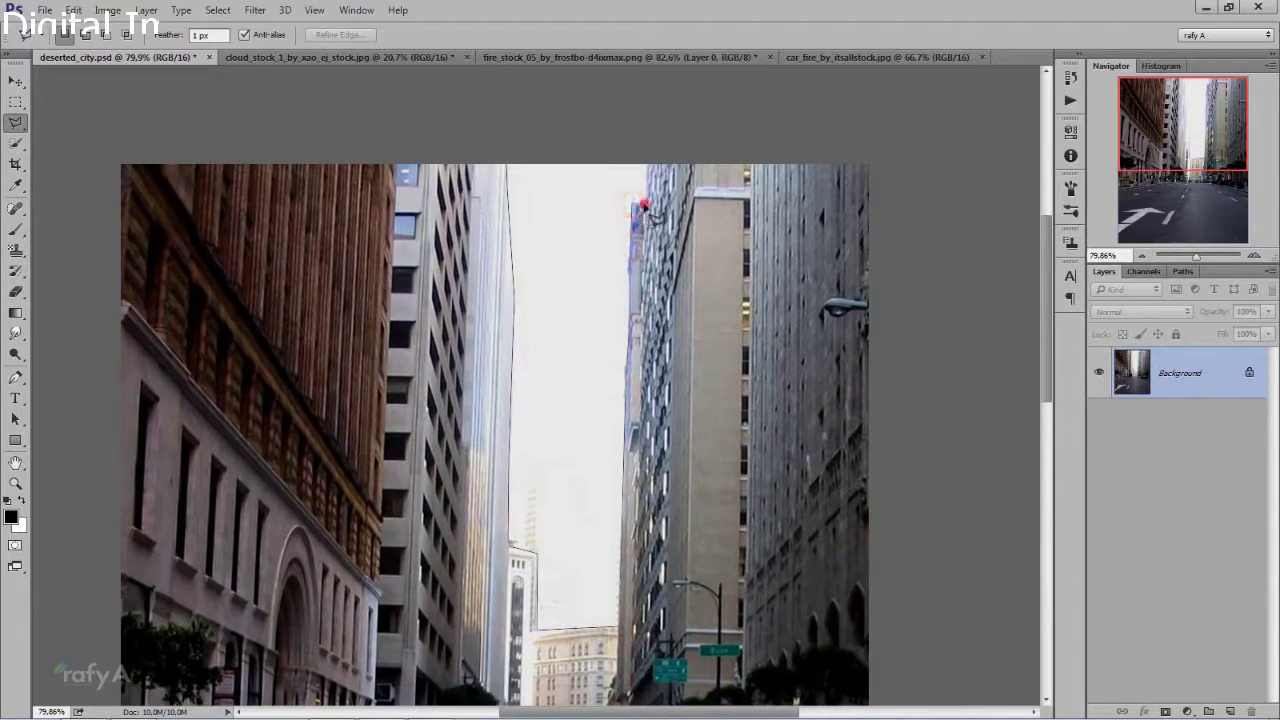
pyautogui.doubleClick(642, 200)
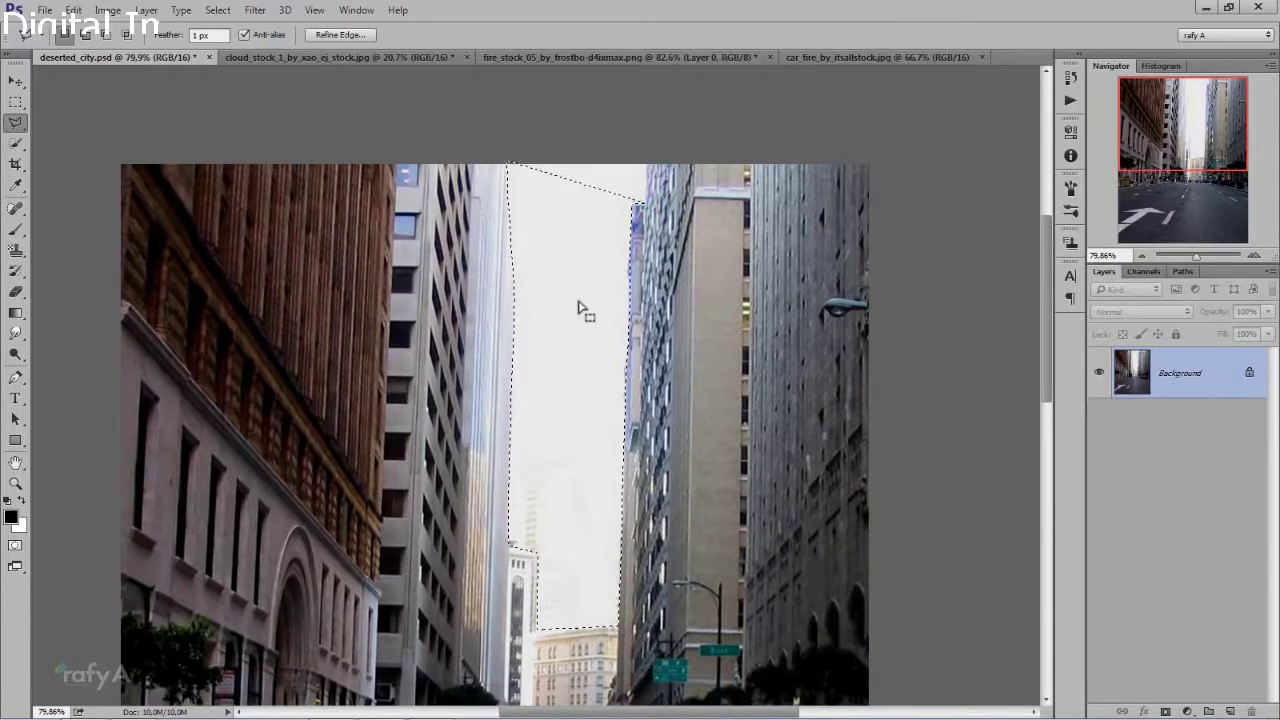
pyautogui.scroll(-1, 586, 306)
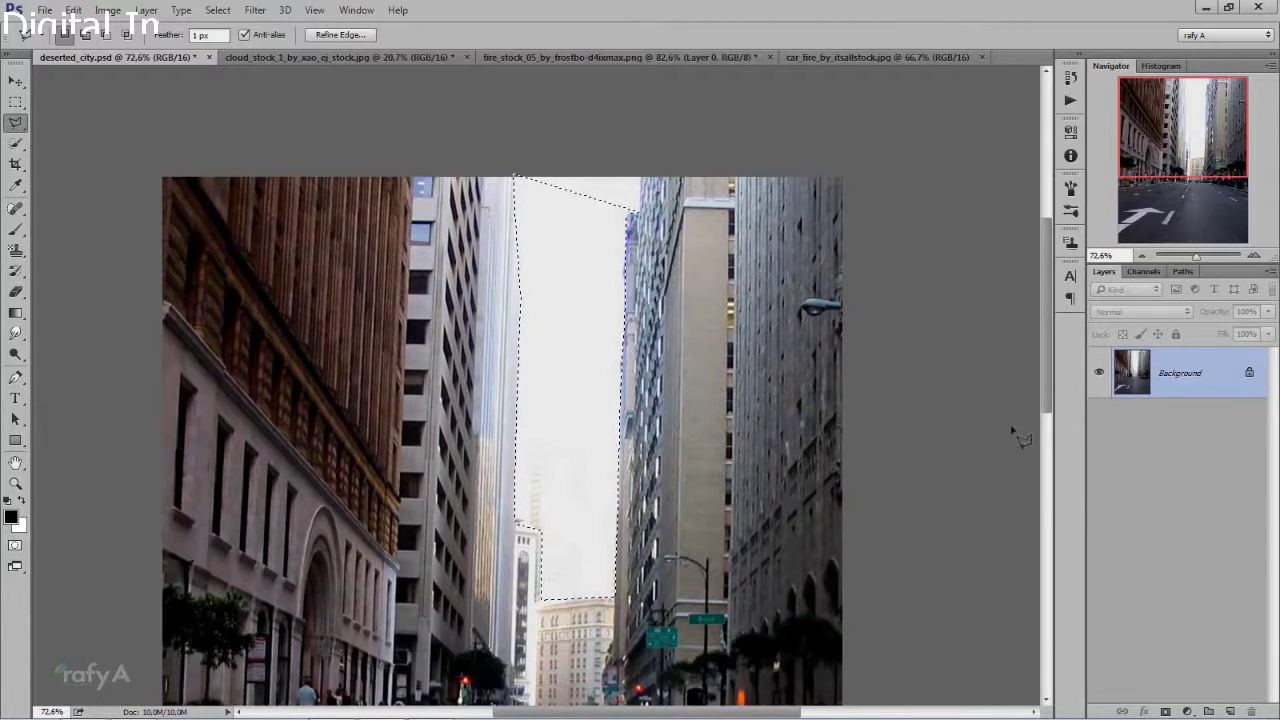
# - Add an inverted layer mask hiding the sky, then paint out the top sky strip with a 26 px brush
pyautogui.click(1166, 709)
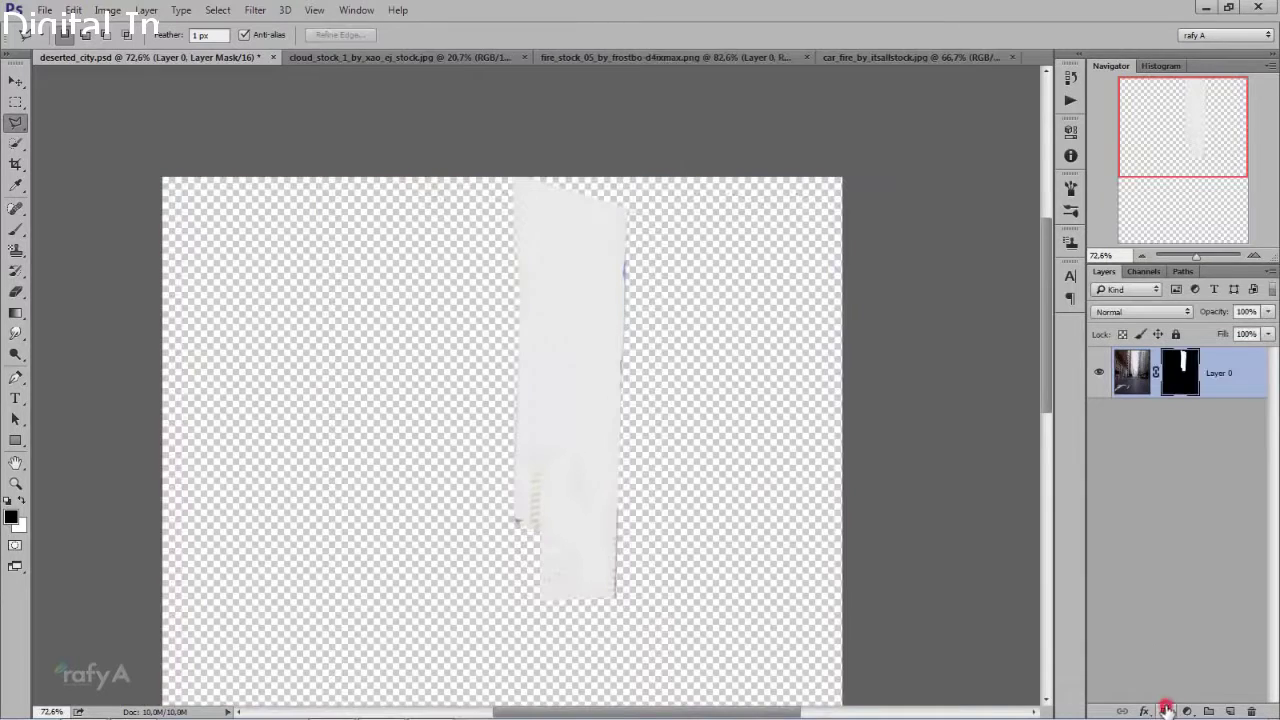
pyautogui.hotkey('ctrl', 'i')
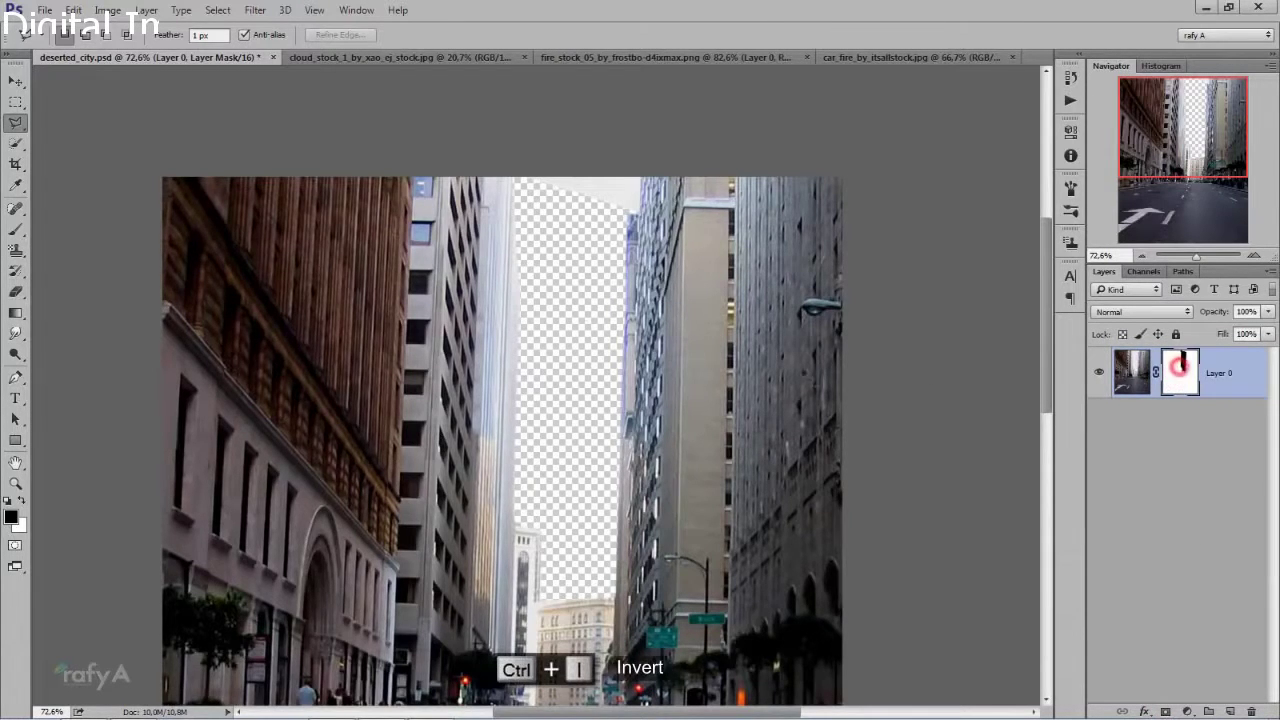
pyautogui.click(15, 229)
pyautogui.rightClick(684, 272)
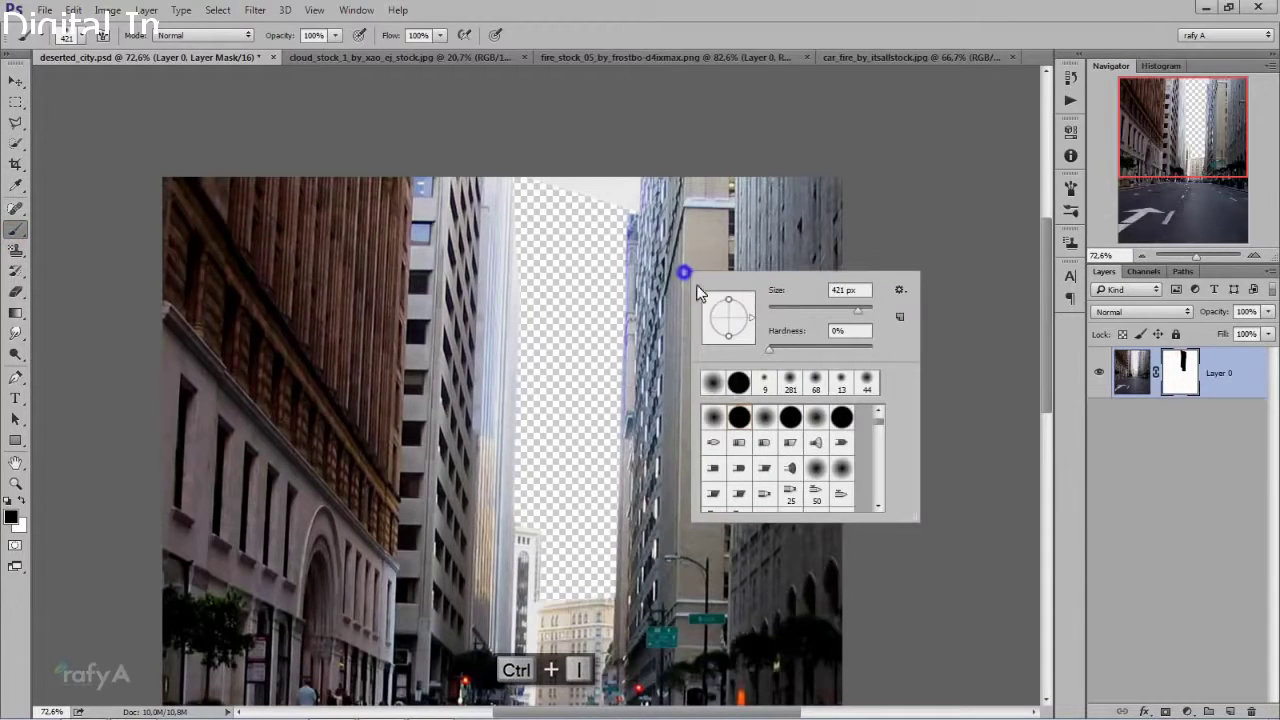
pyautogui.click(767, 307)
pyautogui.click(574, 197)
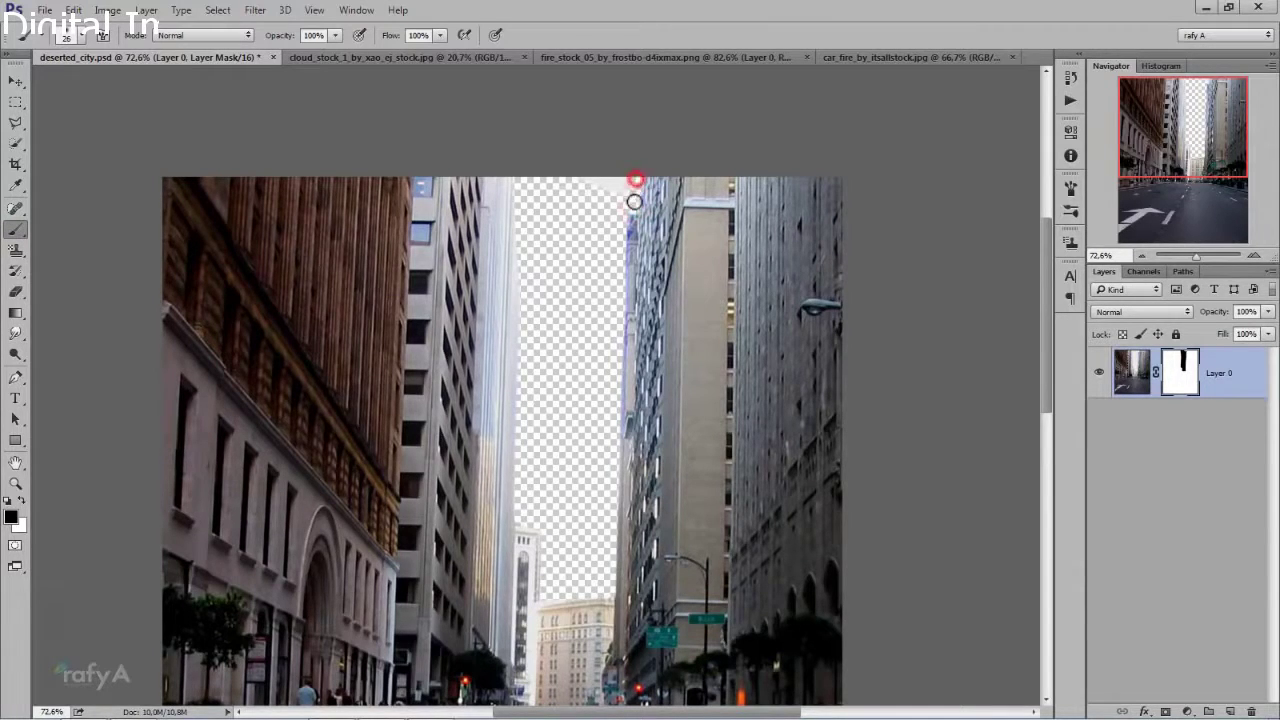
pyautogui.moveTo(634, 202); pyautogui.dragTo(583, 178)
pyautogui.scroll(-3, 611, 177)
pyautogui.scroll(1, 915, 416)
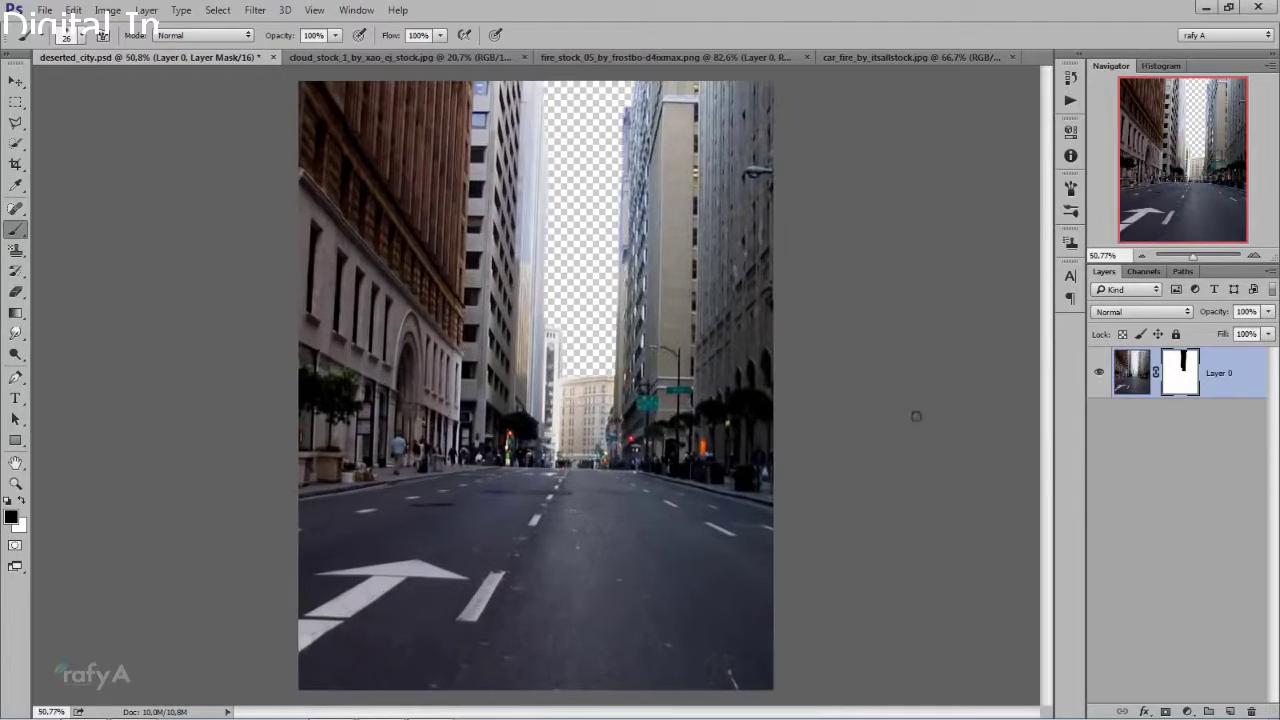
# - Bring the cloud stock photo into the city document and place it beneath the street layer
pyautogui.click(15, 80)
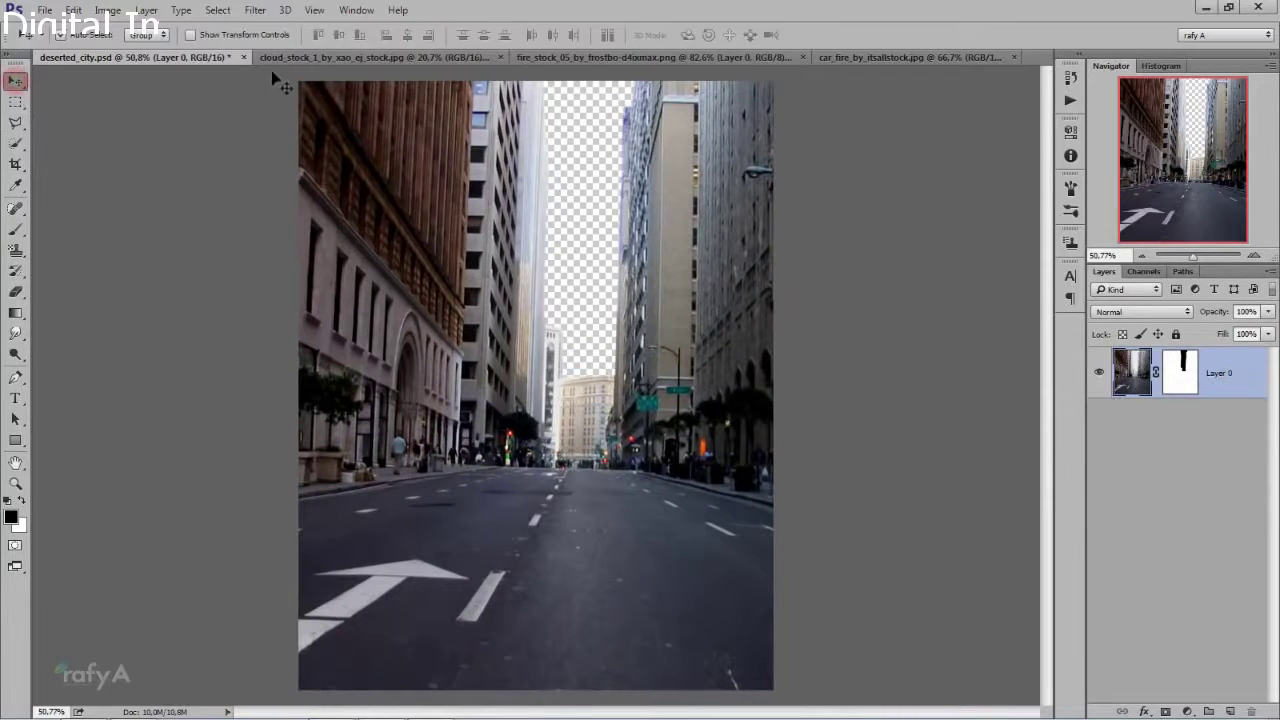
pyautogui.click(283, 57)
pyautogui.moveTo(464, 320); pyautogui.dragTo(500, 215)
pyautogui.moveTo(1211, 374); pyautogui.dragTo(1200, 445)
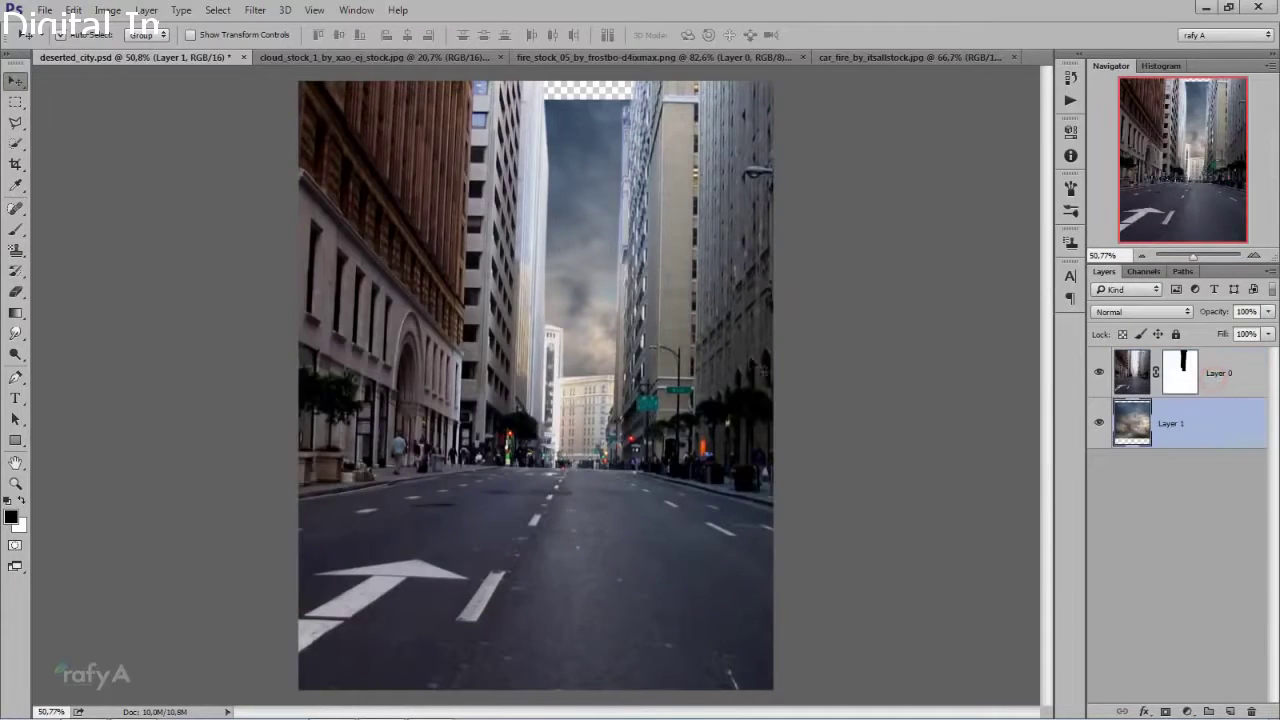
pyautogui.scroll(-2, 632, 342)
# - Shift the clouds up and left behind the buildings, then select the street layer's mask
pyautogui.moveTo(562, 240); pyautogui.dragTo(490, 118)
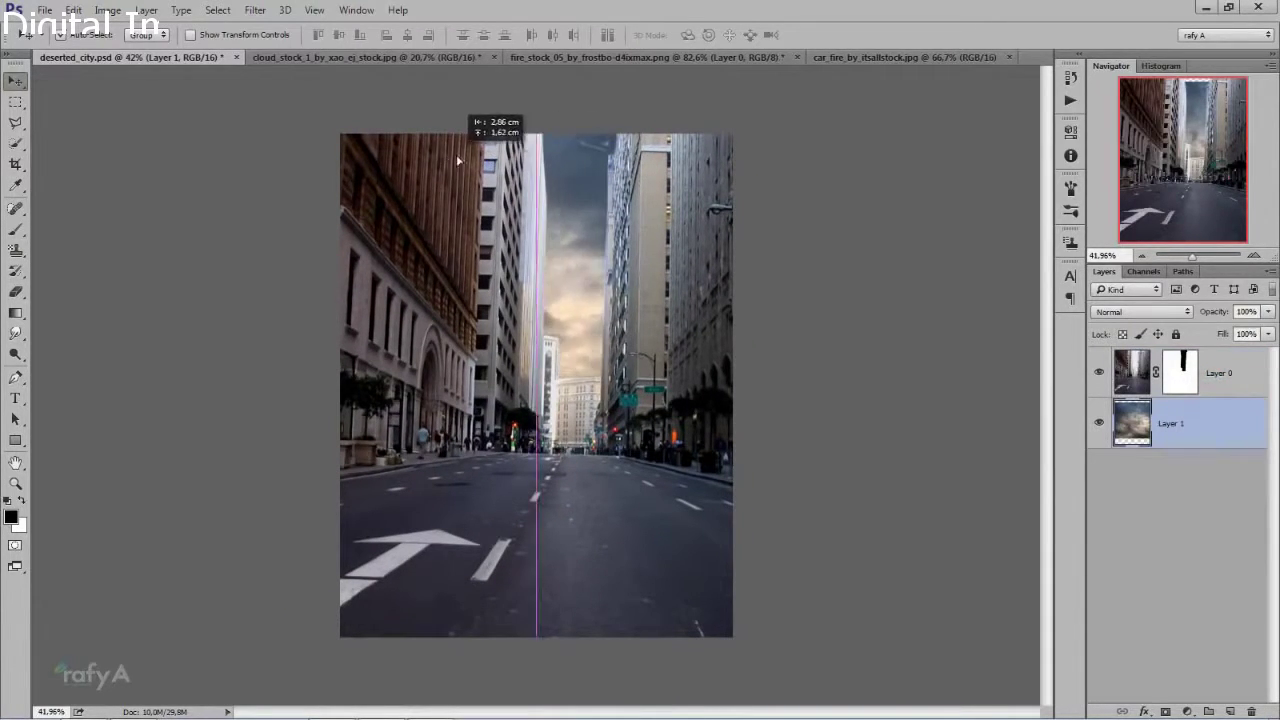
pyautogui.moveTo(485, 150); pyautogui.dragTo(467, 156)
pyautogui.scroll(-2, 590, 270)
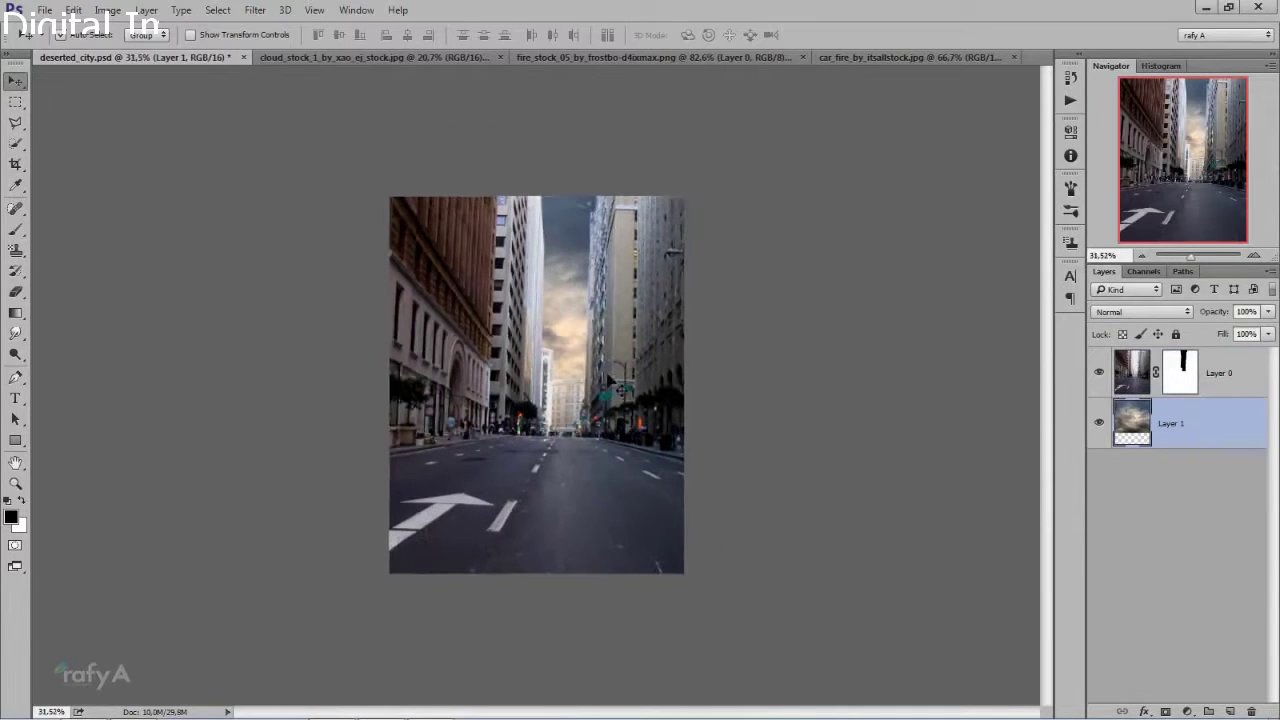
pyautogui.scroll(1, 603, 258)
pyautogui.scroll(1, 603, 262)
pyautogui.scroll(1, 603, 262)
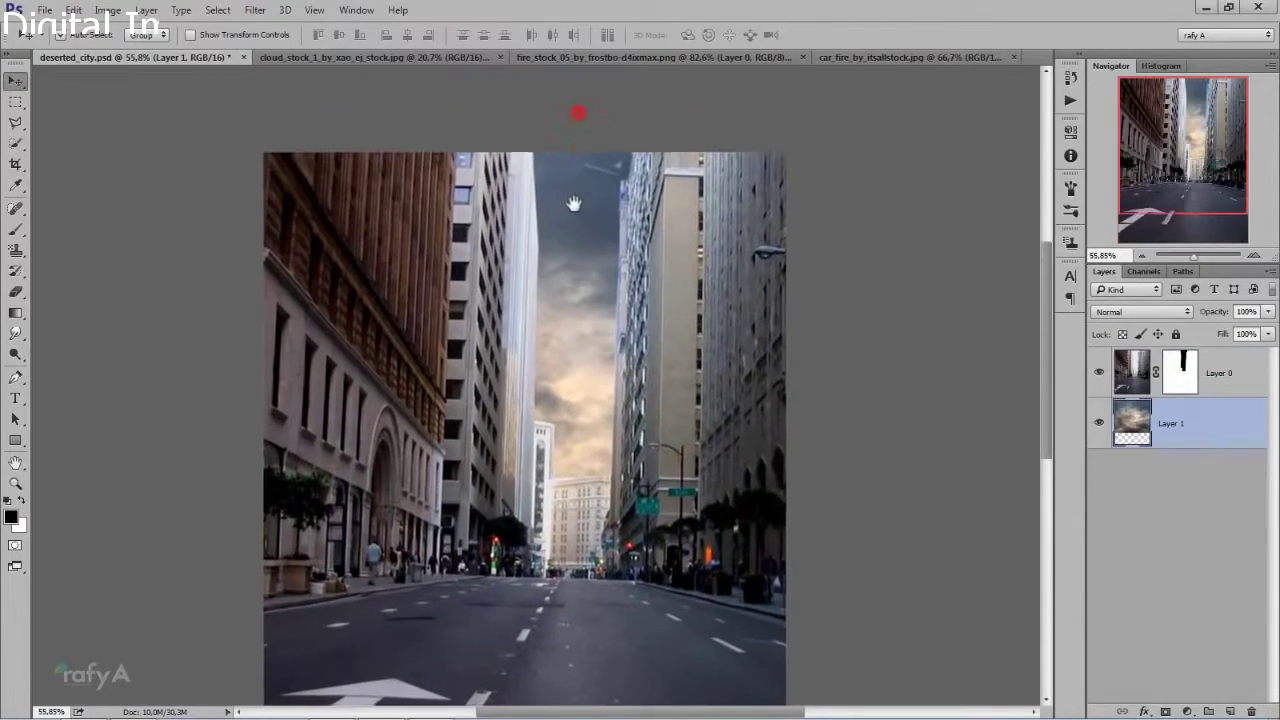
pyautogui.scroll(1, 603, 262)
pyautogui.scroll(1, 621, 197)
pyautogui.click(1193, 375)
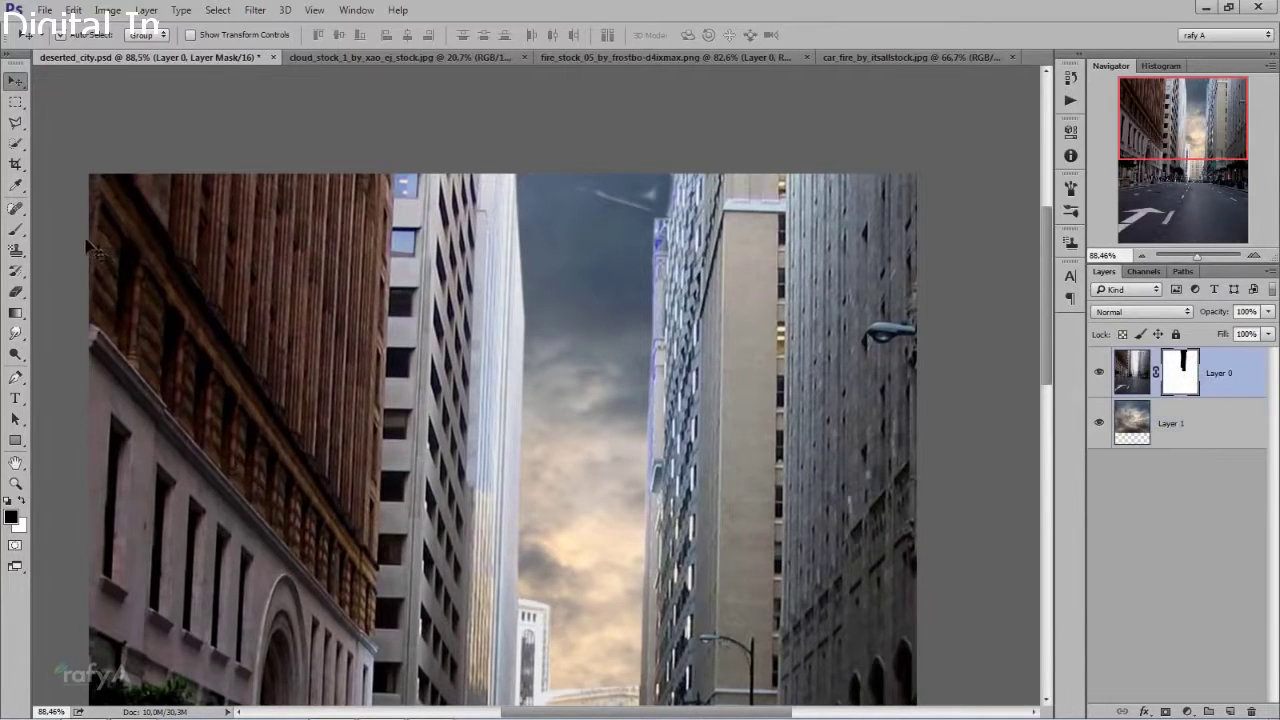
pyautogui.click(15, 230)
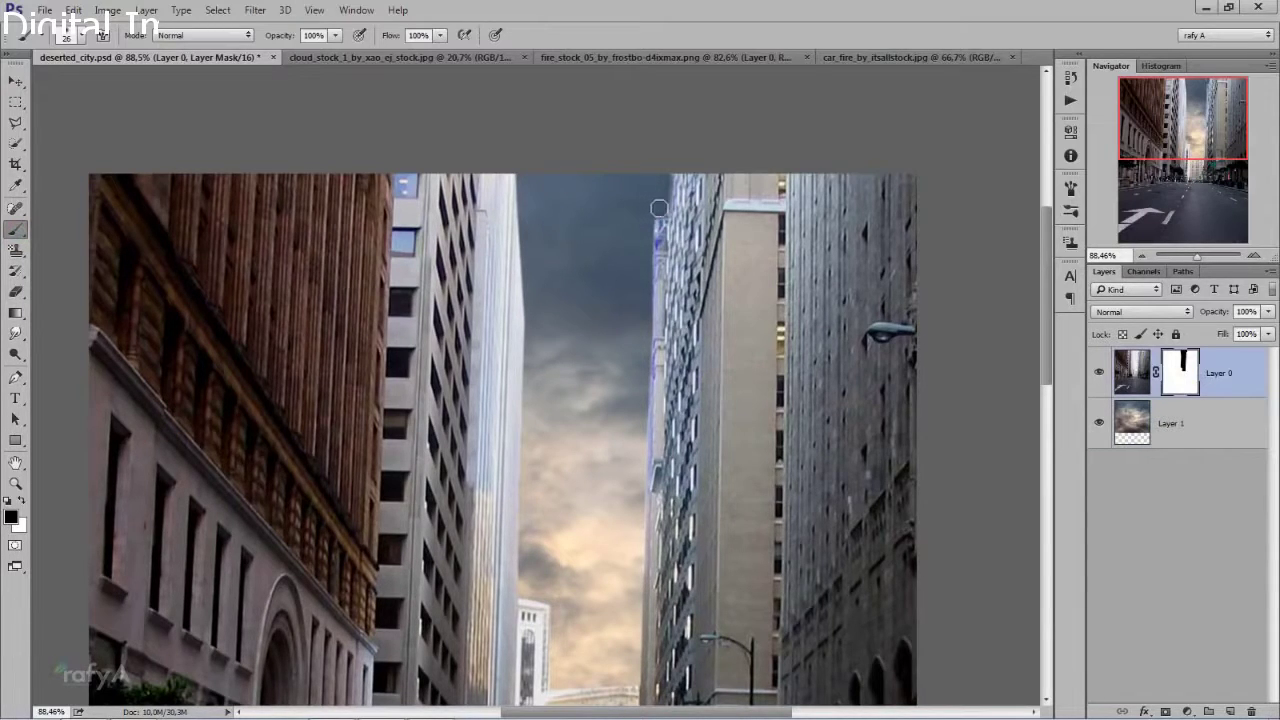
# - Refine the street layer's mask edge with Smooth 8, Feather 1.4 px and Shift Edge -20%
pyautogui.rightClick(1180, 385)
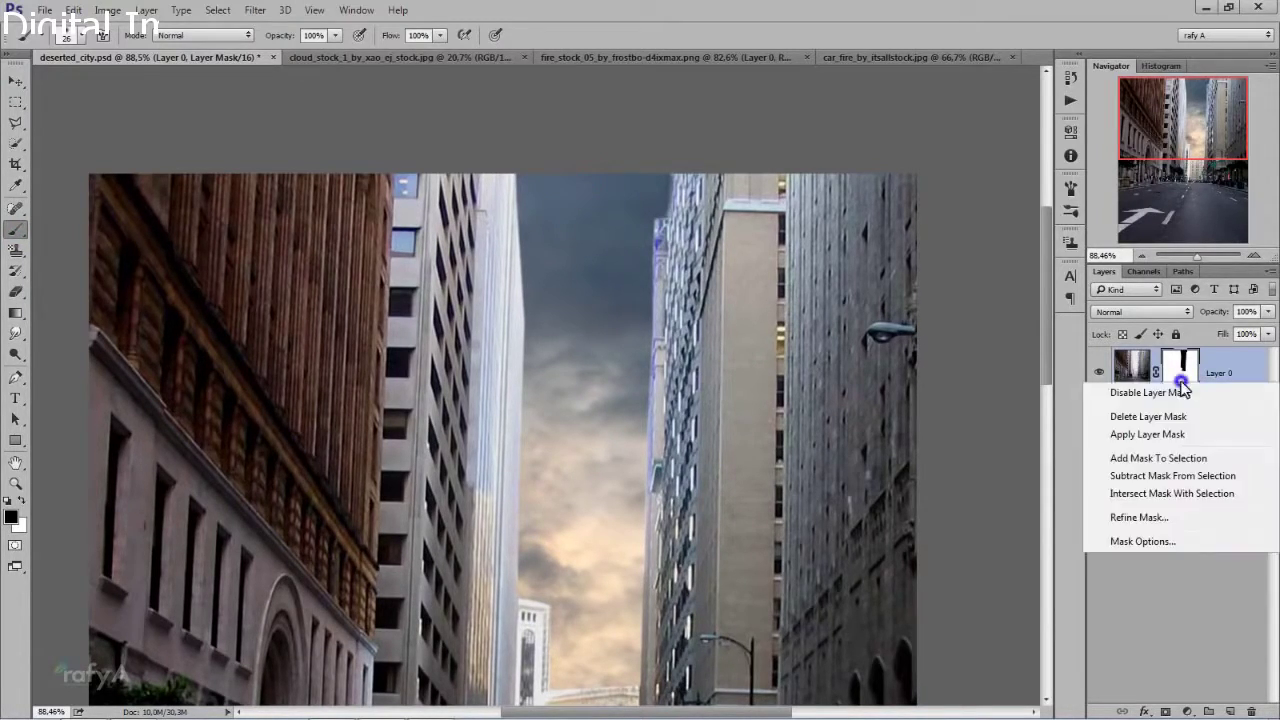
pyautogui.click(1174, 516)
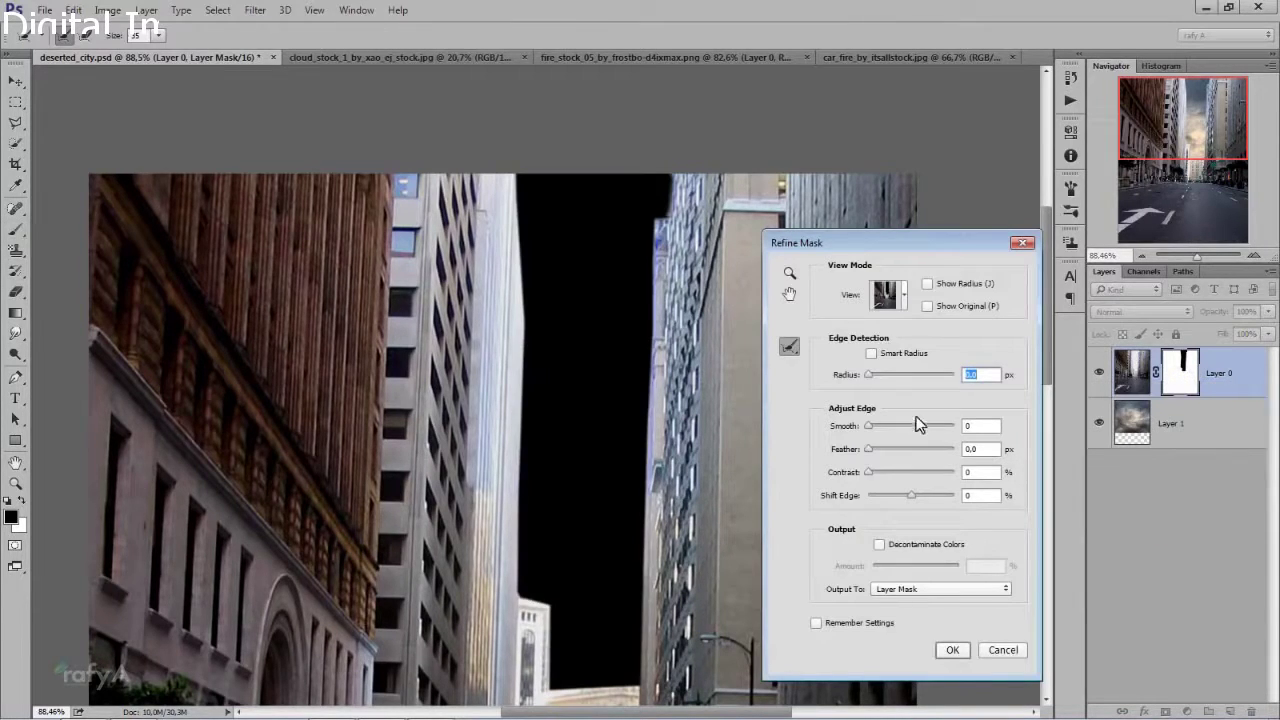
pyautogui.moveTo(904, 497); pyautogui.dragTo(902, 495)
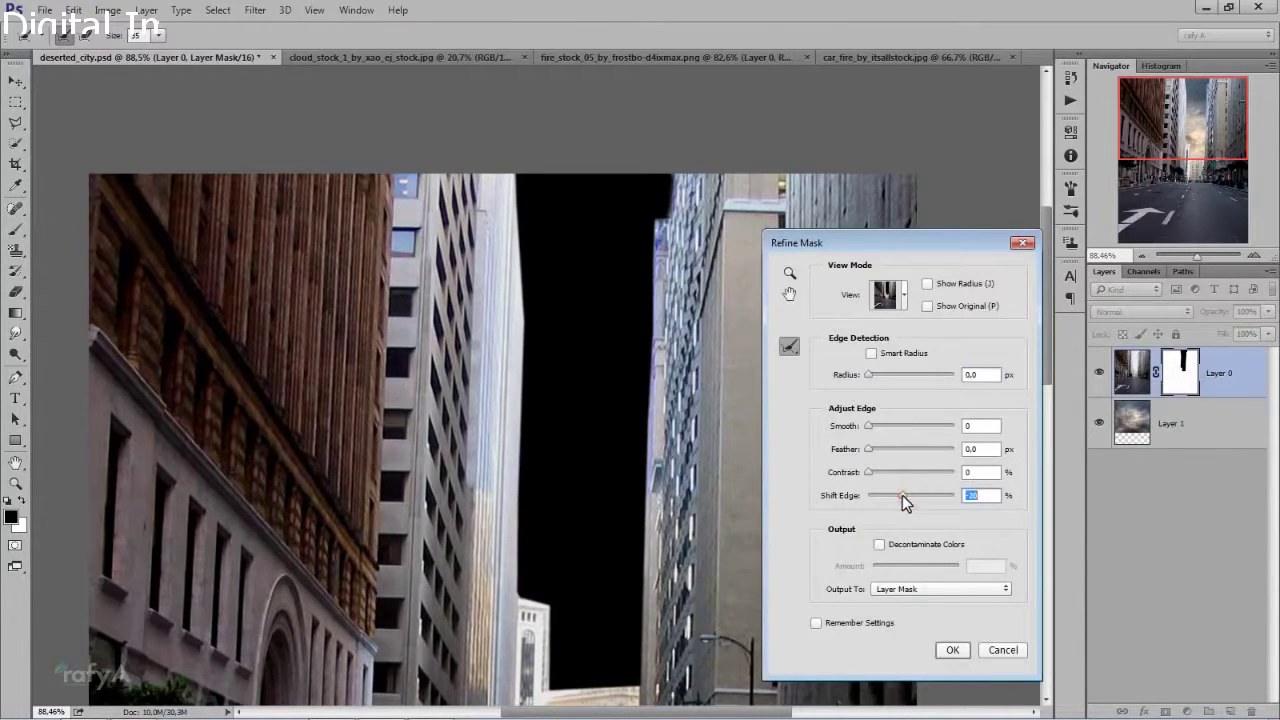
pyautogui.click(870, 430)
pyautogui.moveTo(871, 452); pyautogui.dragTo(876, 455)
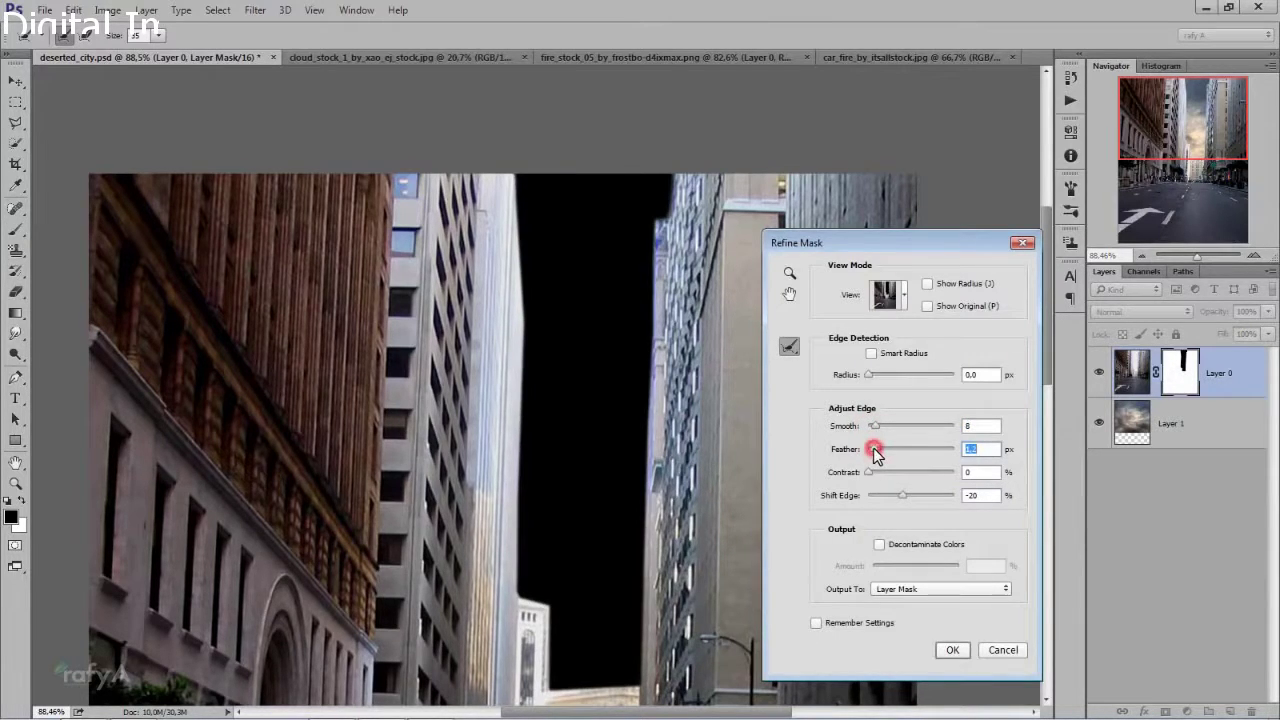
pyautogui.click(953, 650)
pyautogui.hotkey('ctrl', '0')
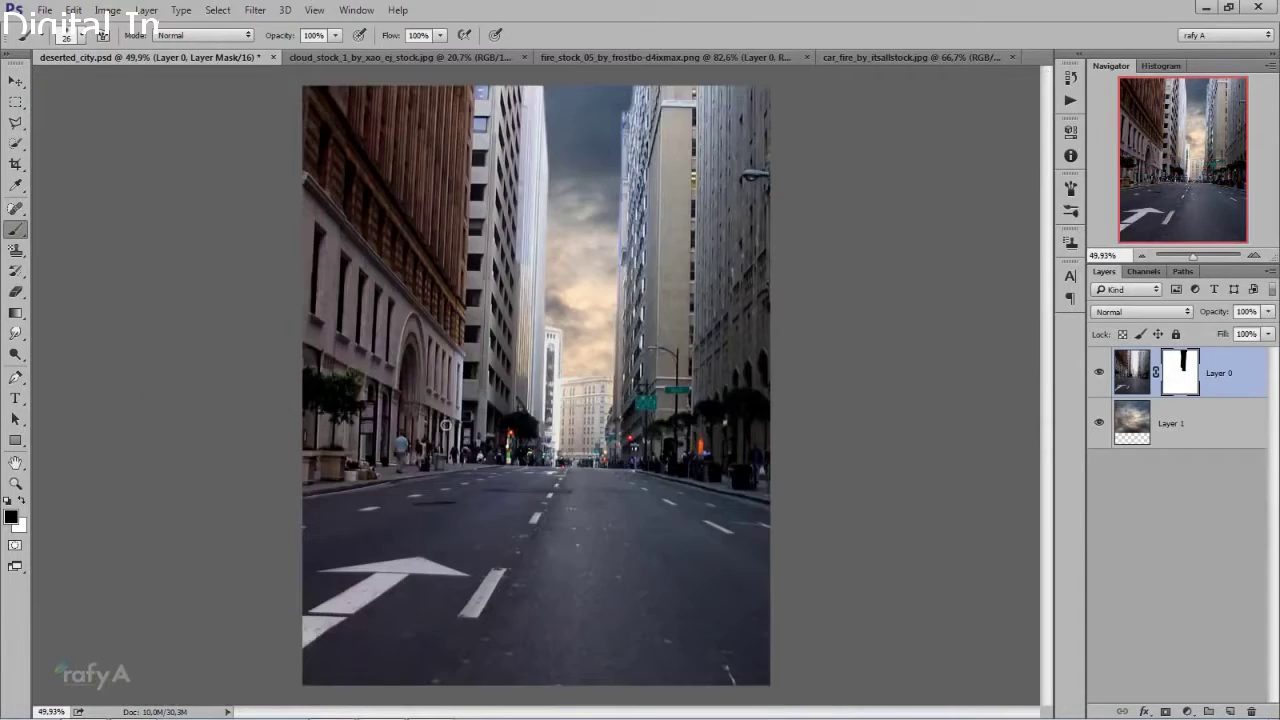
pyautogui.scroll(-1, 446, 425)
pyautogui.scroll(-1, 479, 379)
pyautogui.scroll(1, 479, 379)
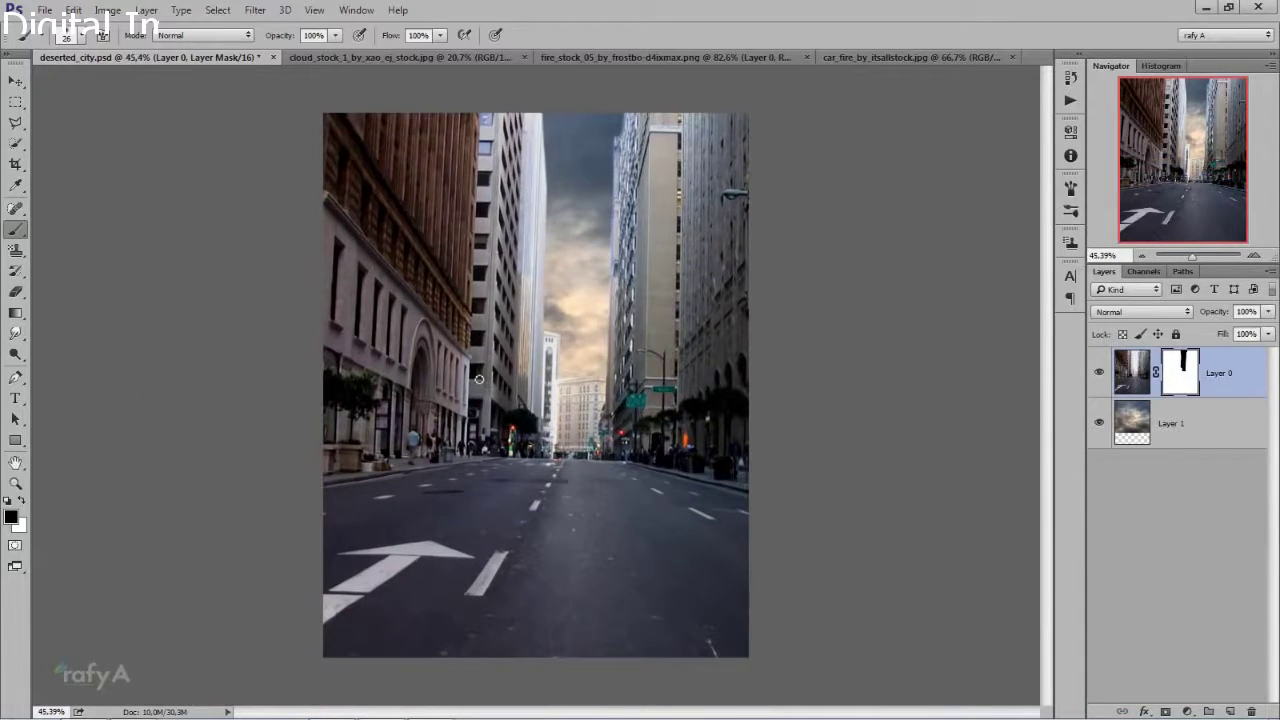
pyautogui.scroll(1, 479, 379)
# - Drag the fire image into the city composite and centre it on the road
pyautogui.press('v')
pyautogui.click(546, 58)
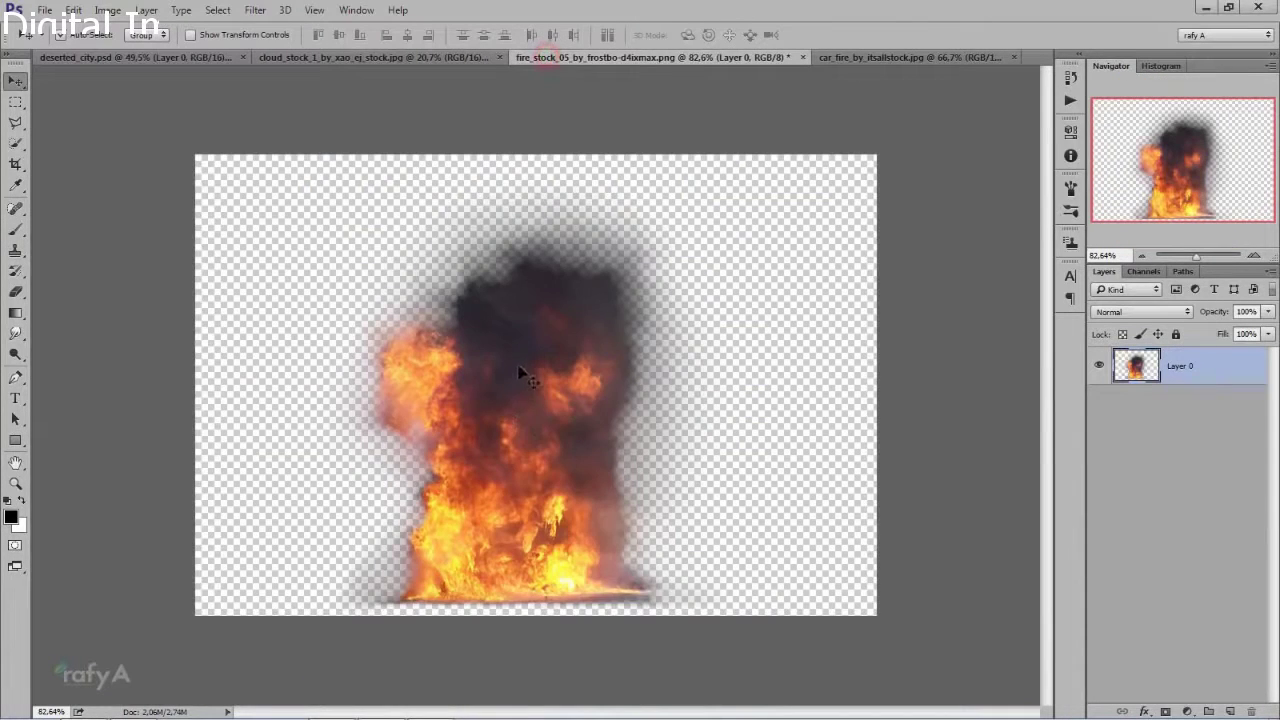
pyautogui.moveTo(528, 378)
pyautogui.mouseDown()
pyautogui.moveTo(215, 77)
pyautogui.moveTo(557, 303)
pyautogui.moveTo(640, 400)
pyautogui.mouseUp()
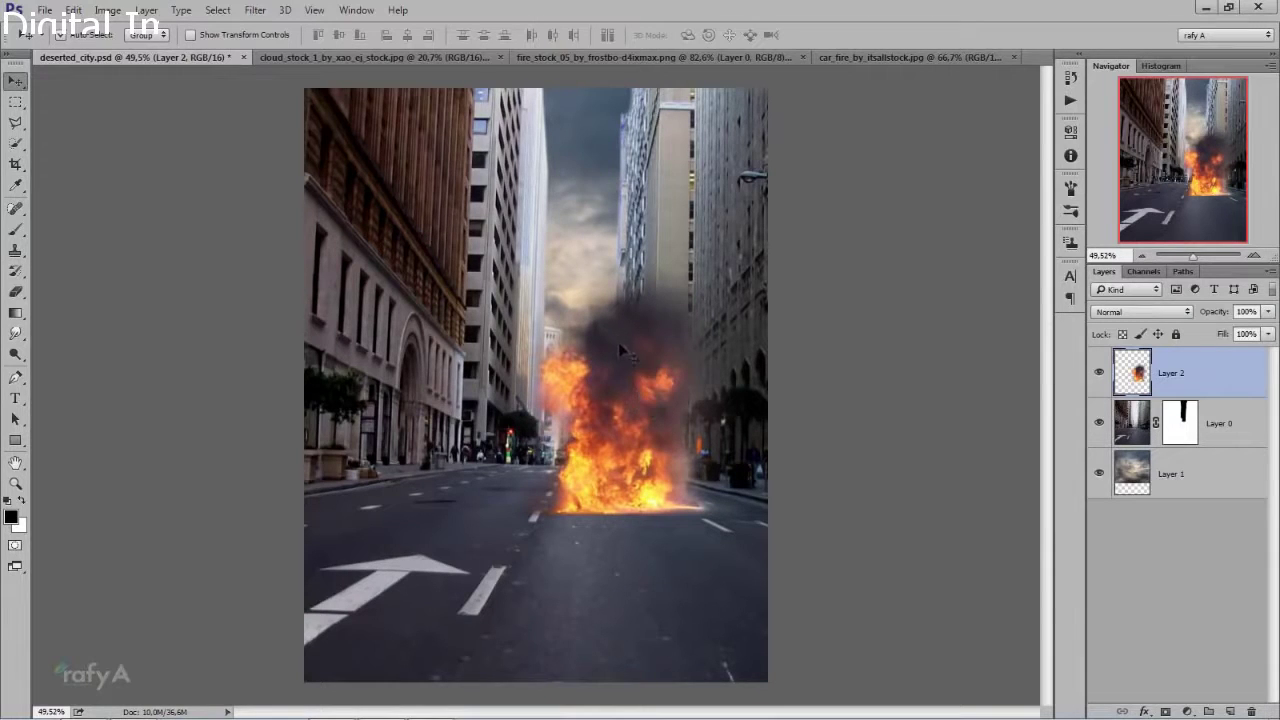
pyautogui.moveTo(624, 400); pyautogui.dragTo(516, 390)
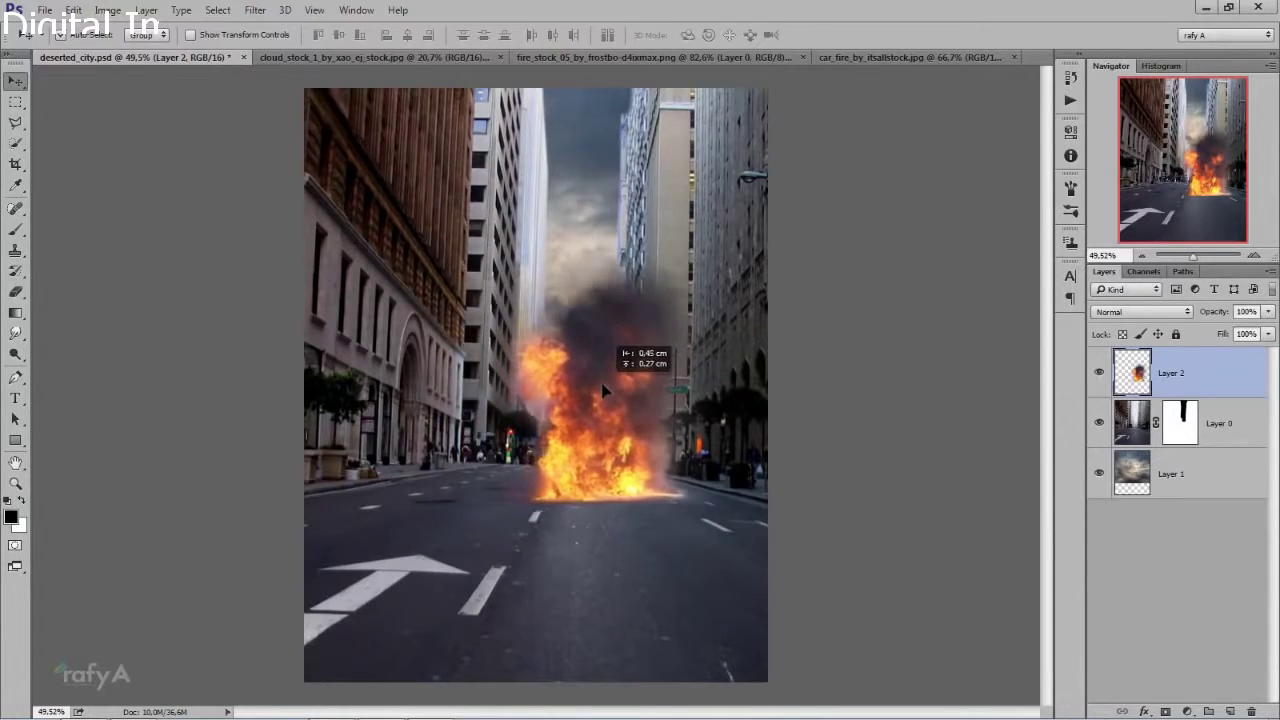
pyautogui.moveTo(516, 393); pyautogui.dragTo(604, 390)
# - Enlarge the fire to about 117% and settle it along the road
pyautogui.hotkey('ctrl', 't')
pyautogui.moveTo(481, 237); pyautogui.dragTo(437, 187)
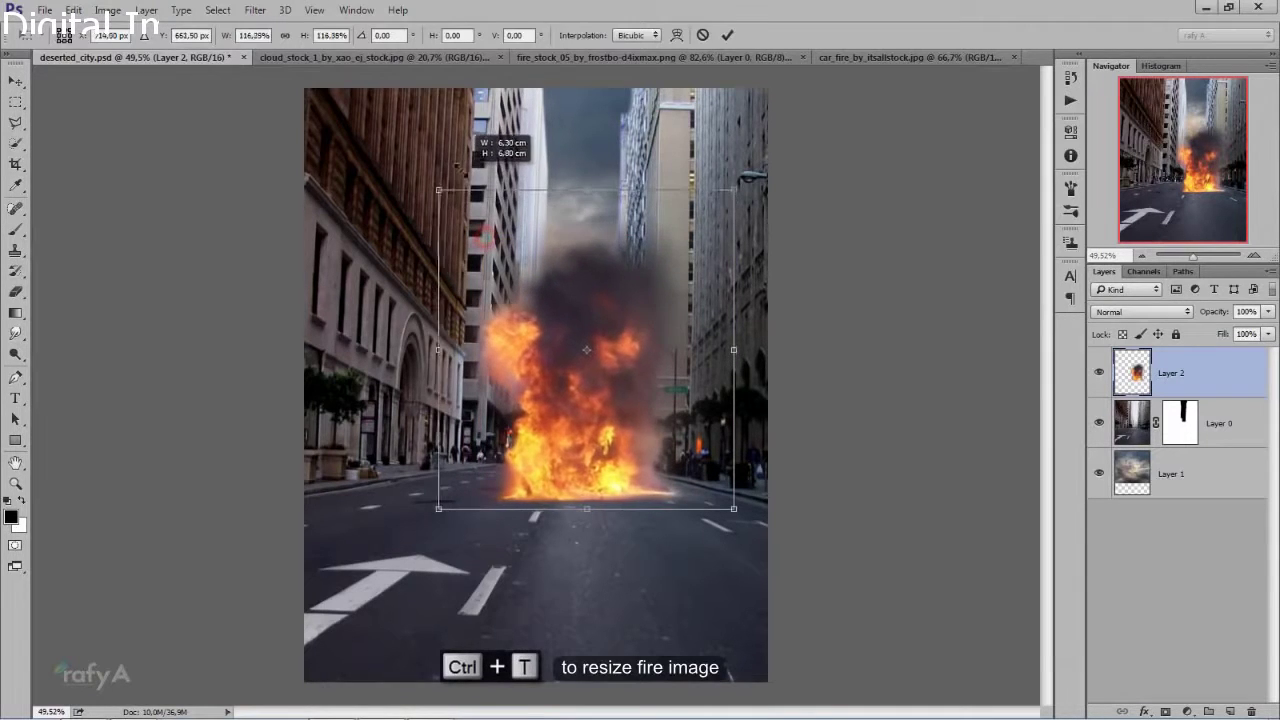
pyautogui.moveTo(619, 276)
pyautogui.mouseDown()
pyautogui.moveTo(651, 290)
pyautogui.moveTo(532, 287)
pyautogui.mouseUp()
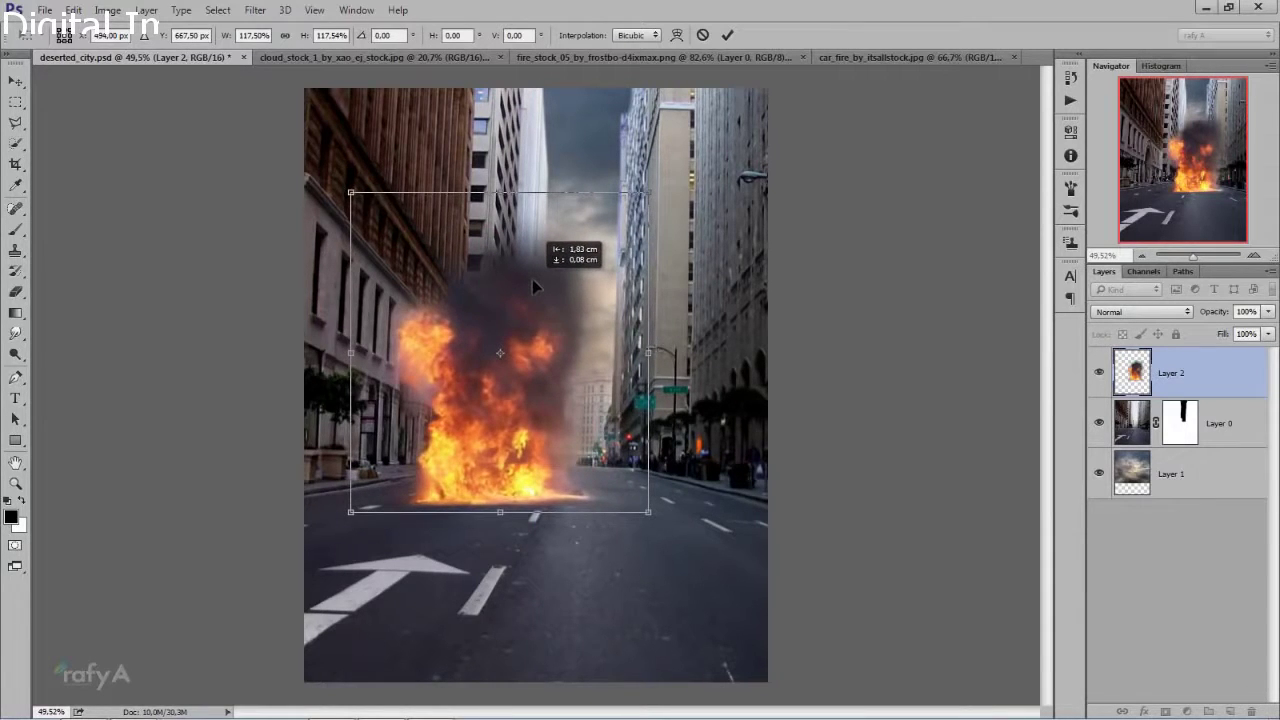
pyautogui.moveTo(532, 281); pyautogui.dragTo(676, 290)
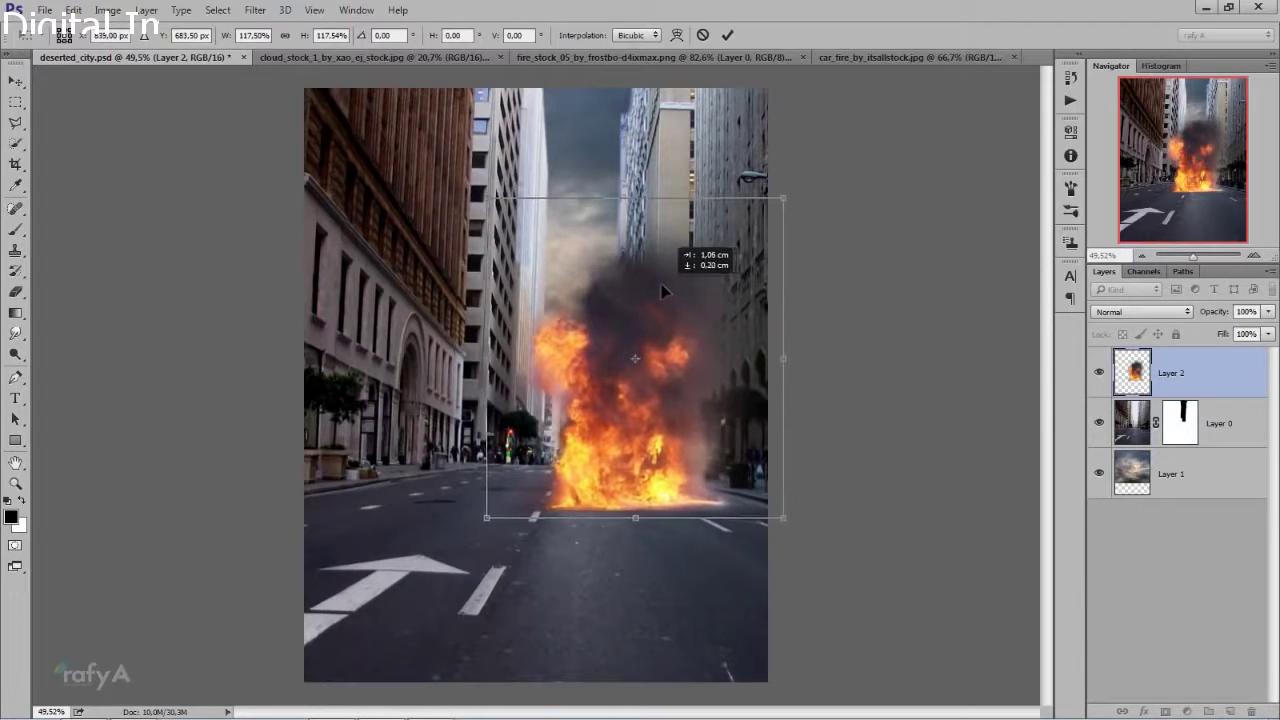
pyautogui.moveTo(675, 288); pyautogui.dragTo(651, 281)
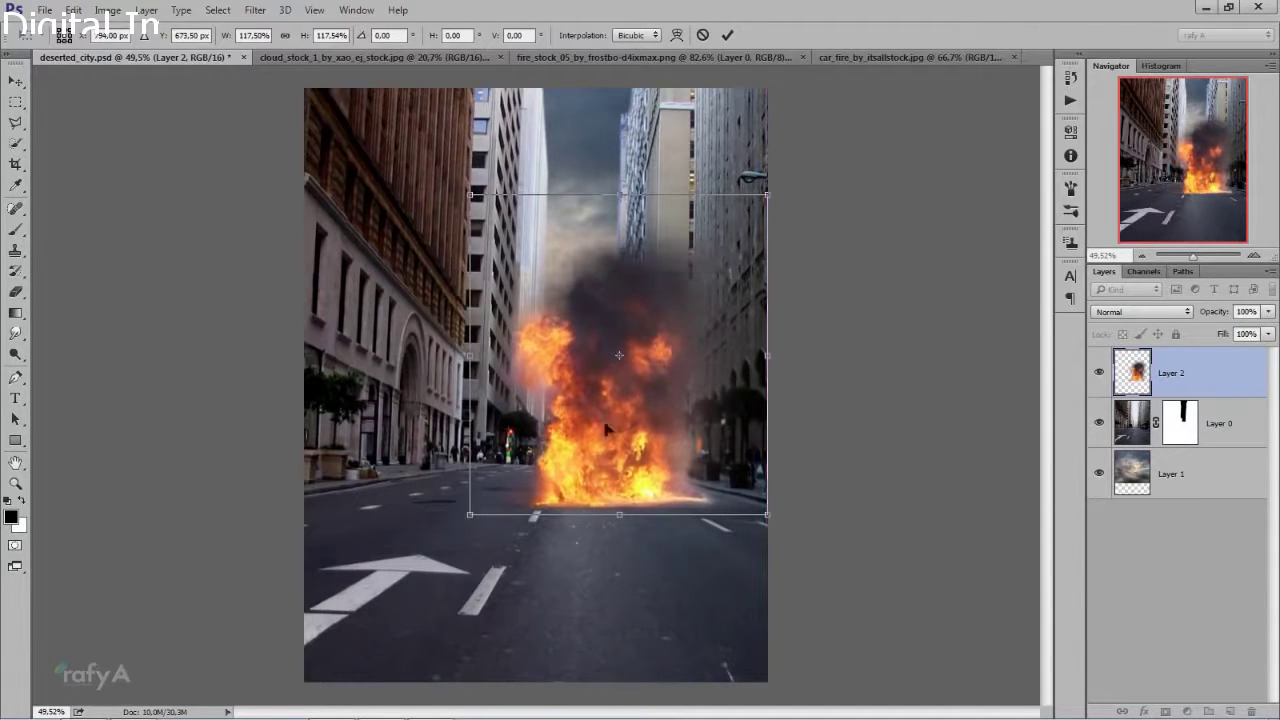
pyautogui.click(727, 36)
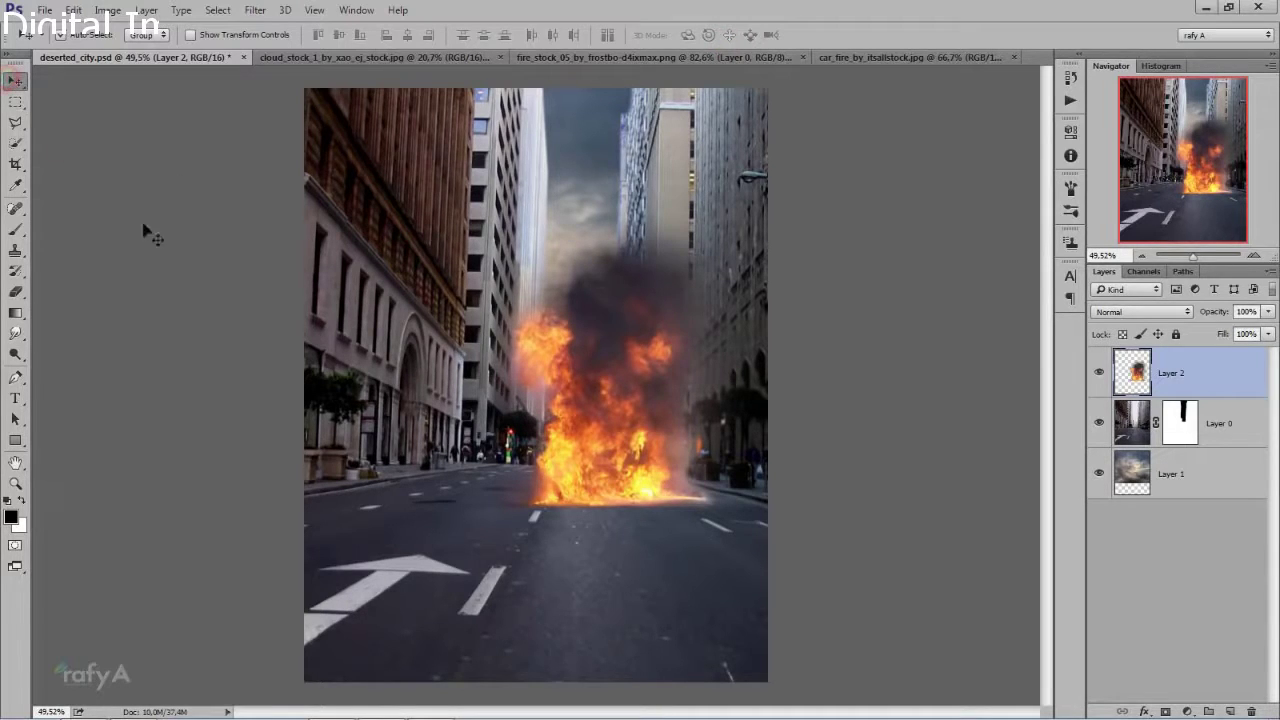
# - Duplicate the fire layer and move the copy to the street's left side
pyautogui.press('alt')
pyautogui.hotkey('ctrl', 'j')
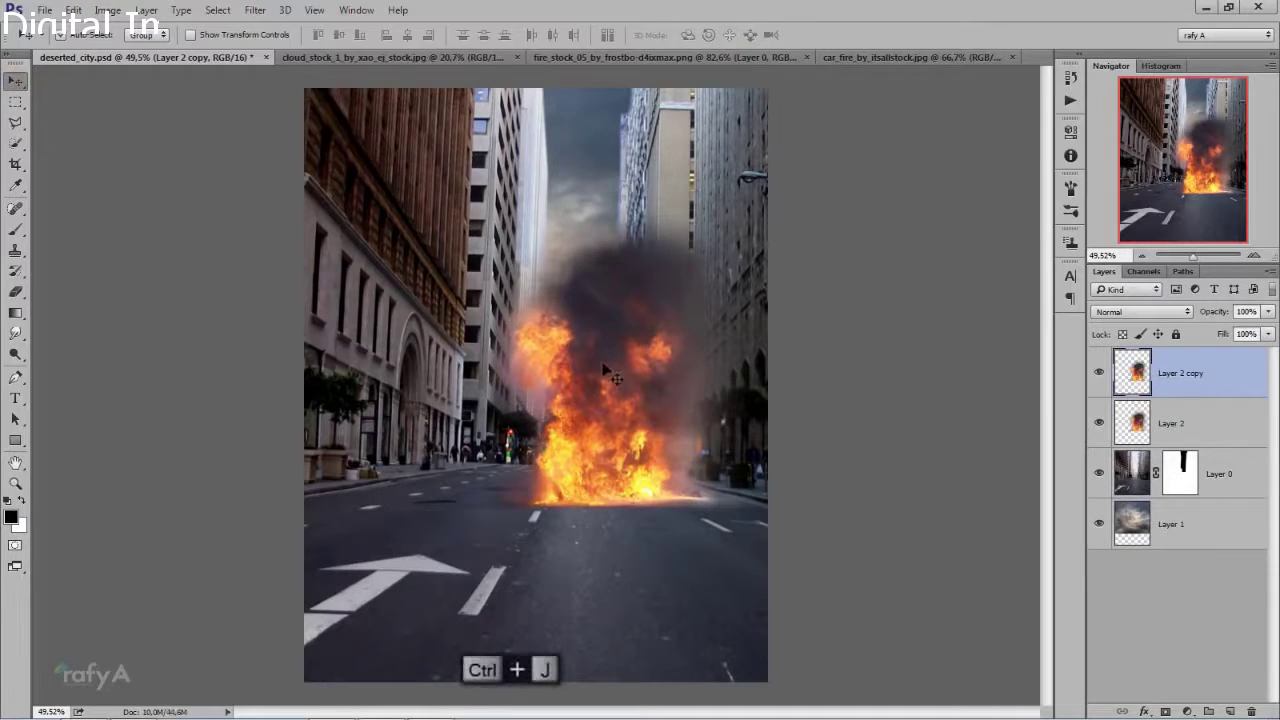
pyautogui.moveTo(591, 365); pyautogui.dragTo(445, 358)
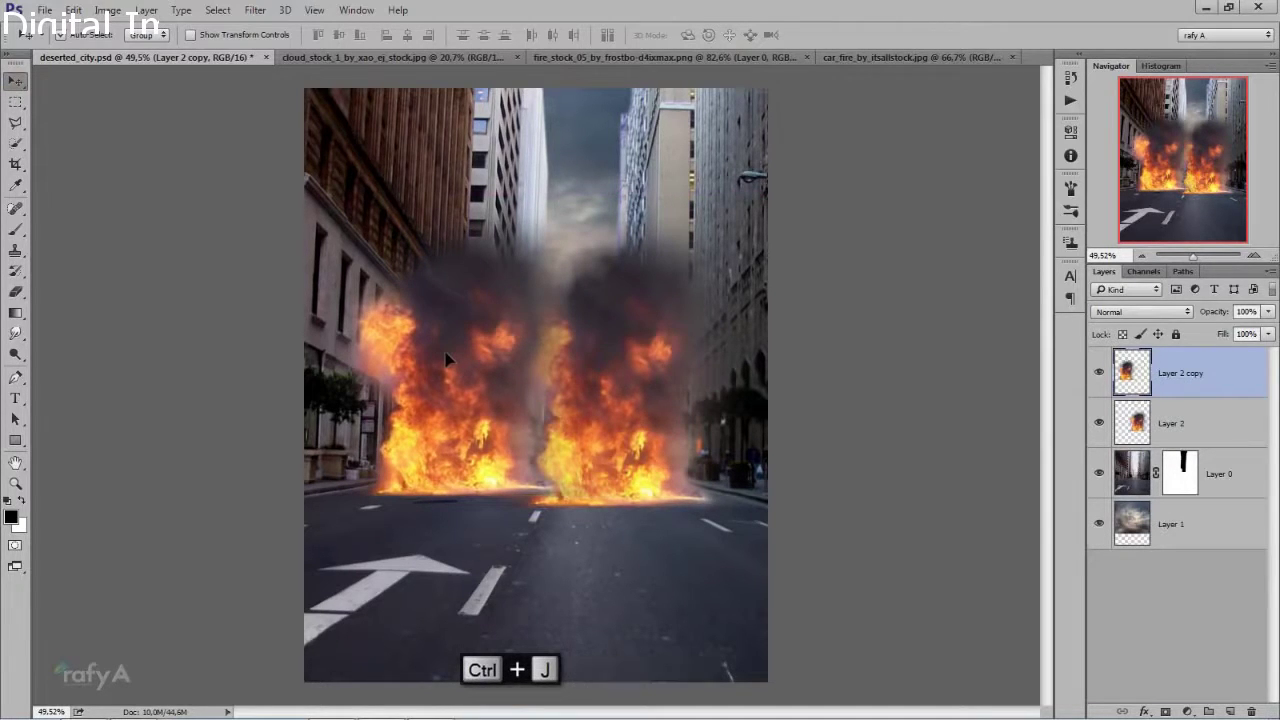
# - Shrink the fire copy to about 41%, flip it horizontally and place it beside the main fire
pyautogui.hotkey('ctrl', 't')
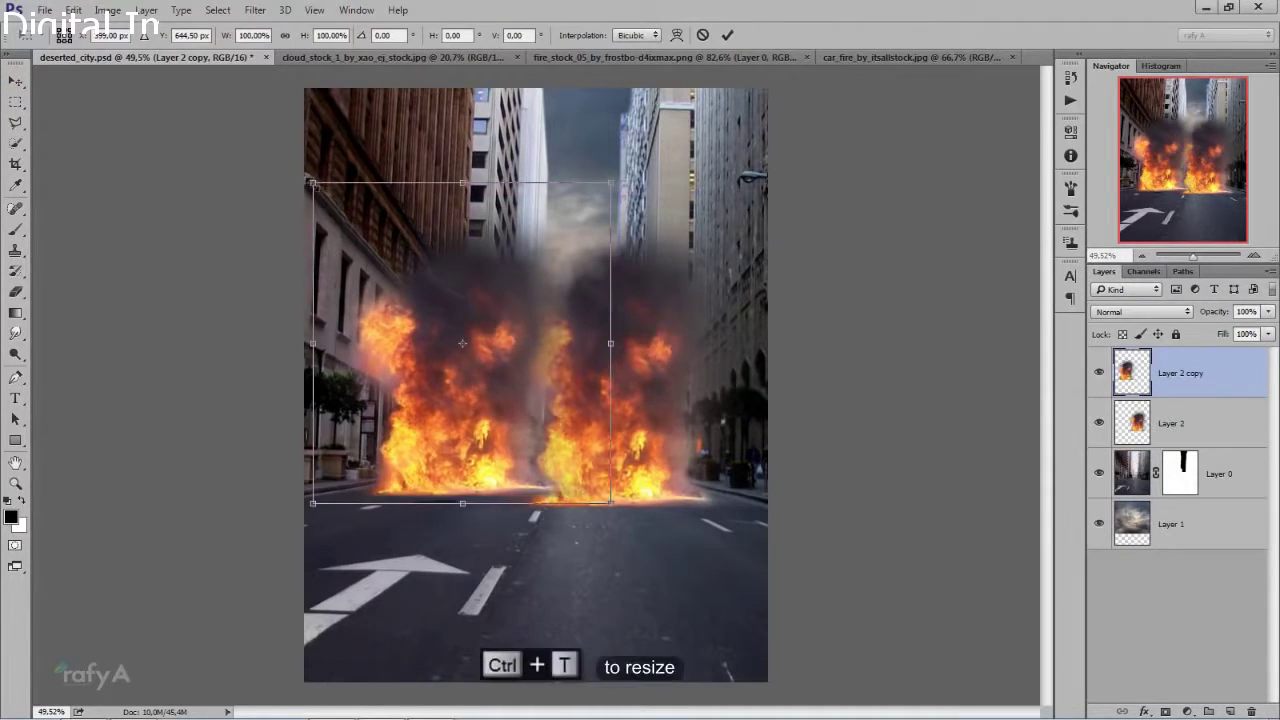
pyautogui.moveTo(313, 183); pyautogui.dragTo(505, 362)
pyautogui.moveTo(608, 414); pyautogui.dragTo(544, 396)
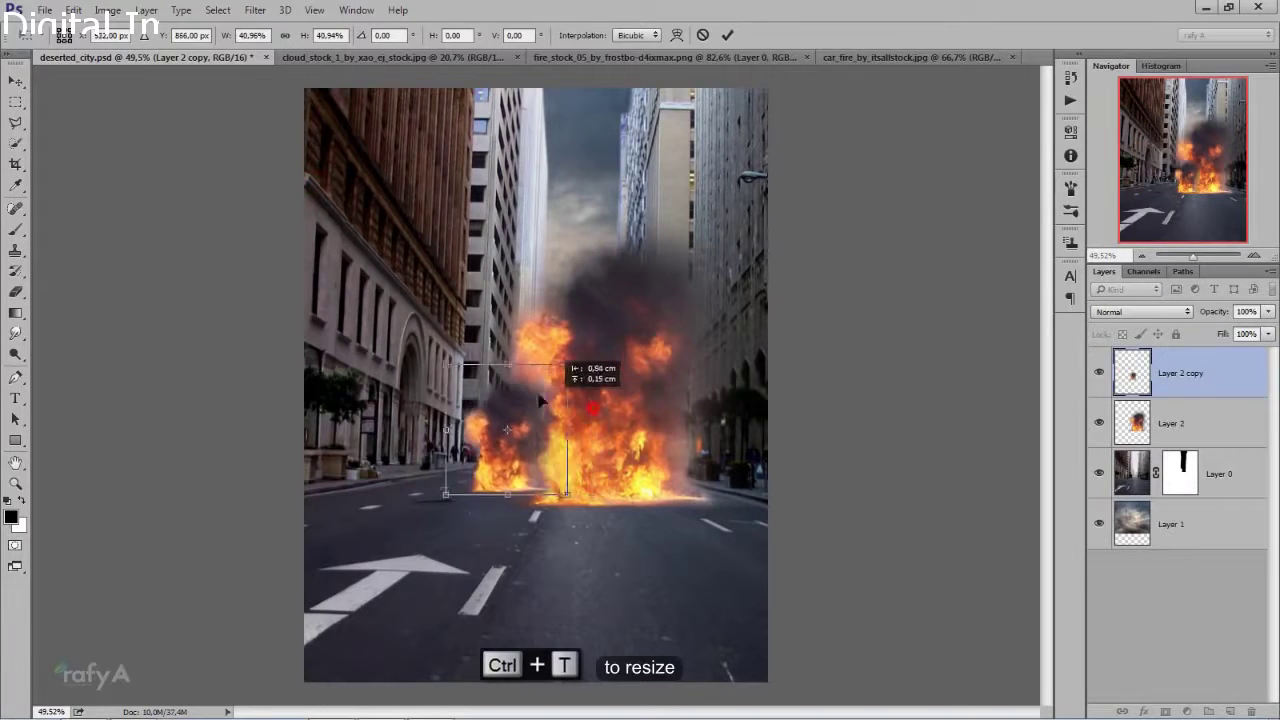
pyautogui.rightClick(521, 398)
pyautogui.click(587, 638)
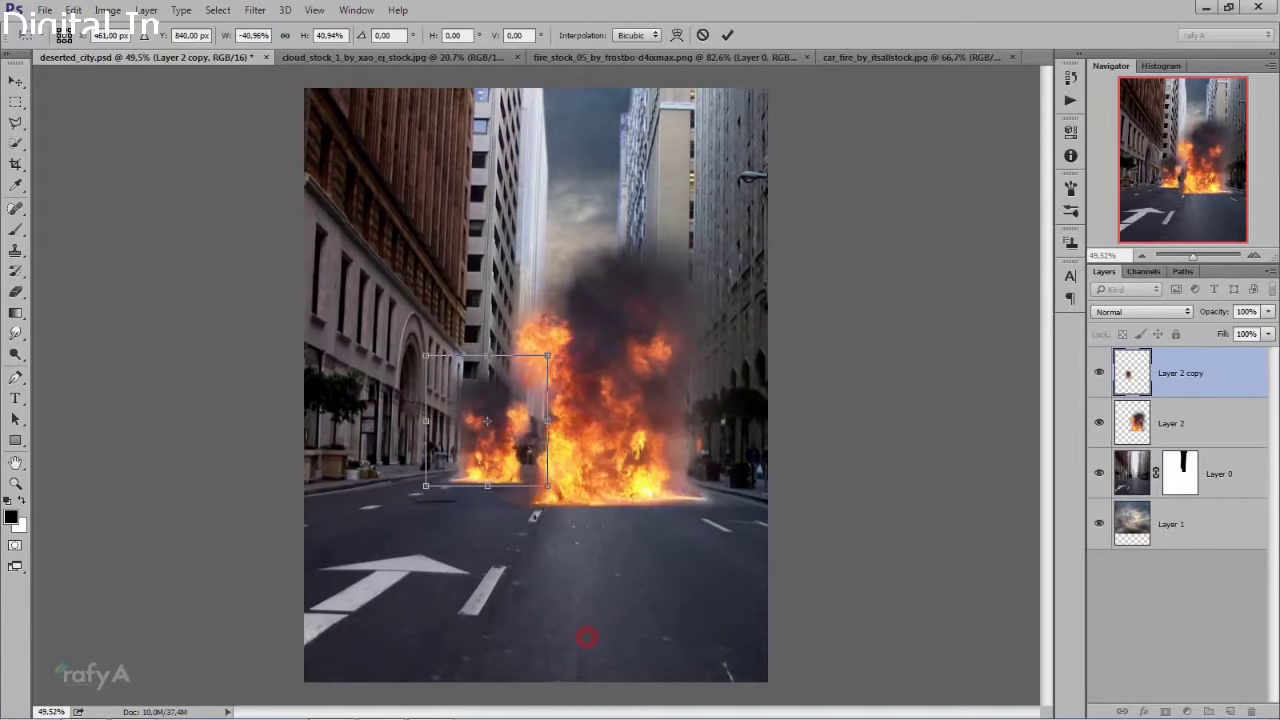
pyautogui.moveTo(514, 460); pyautogui.dragTo(526, 442)
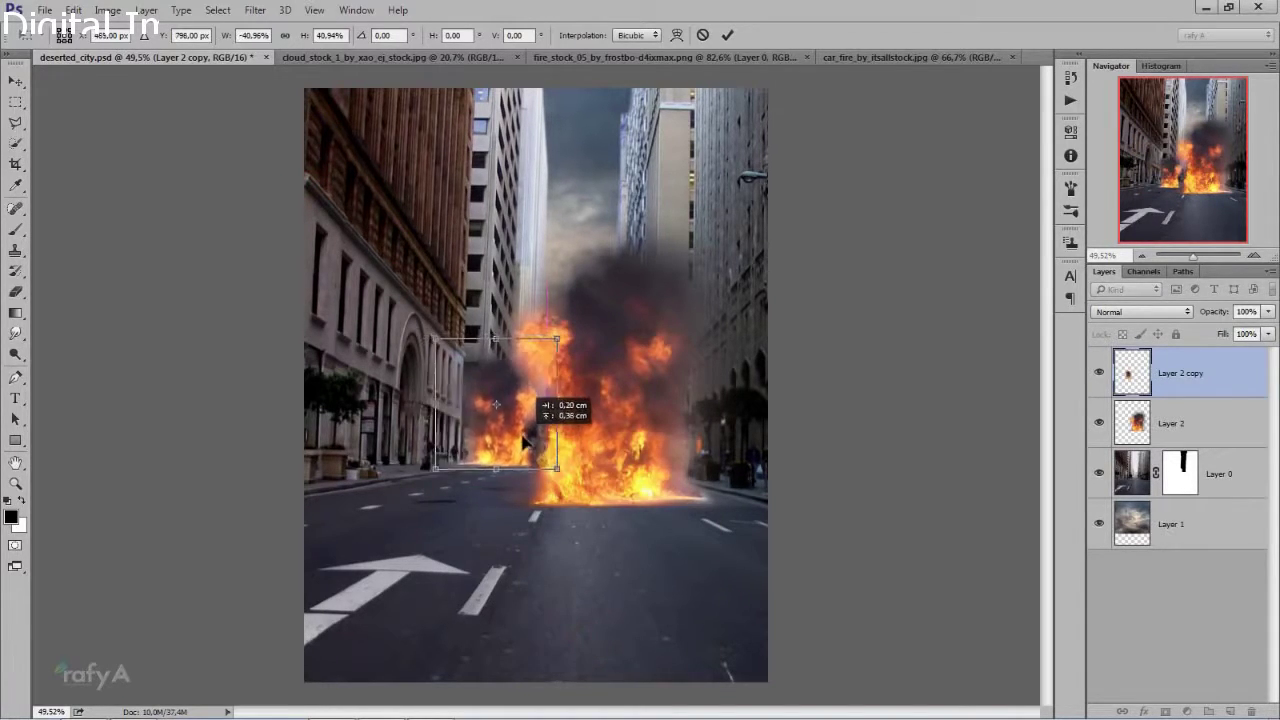
pyautogui.press('Return')
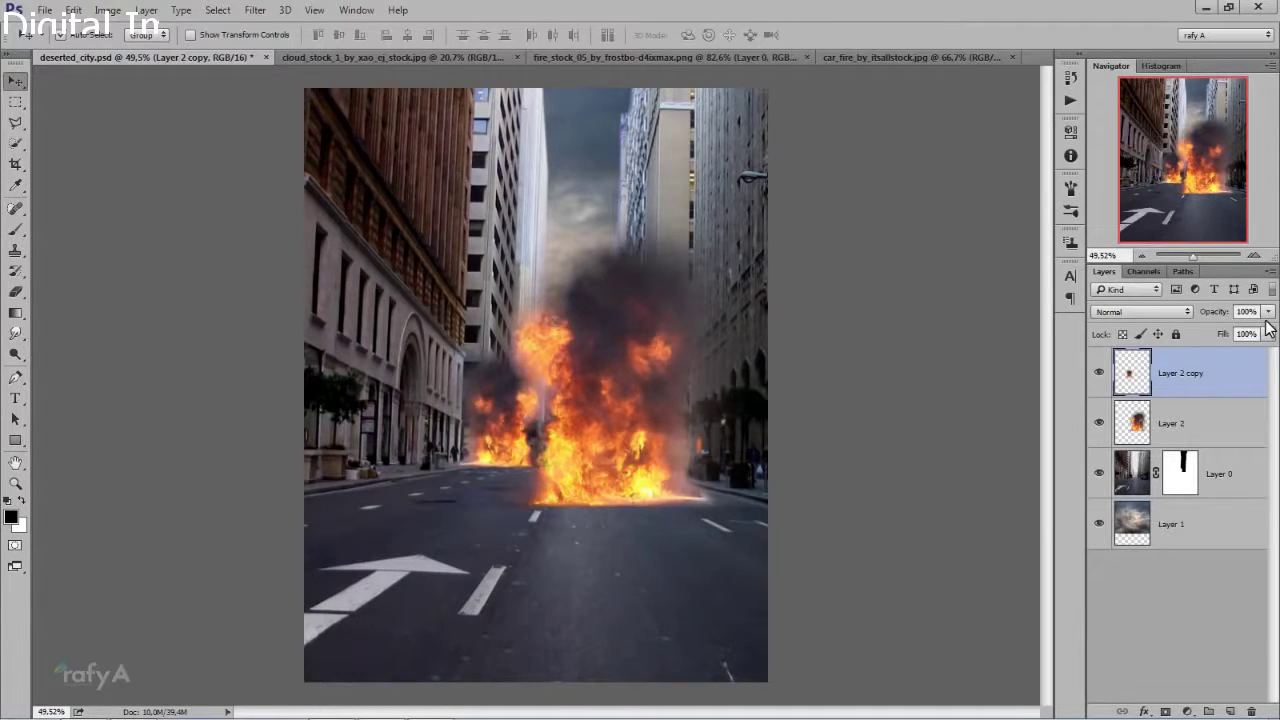
# - Move the fire copy beneath the main fire layer and check the whole composite
pyautogui.moveTo(1240, 369); pyautogui.dragTo(1211, 438)
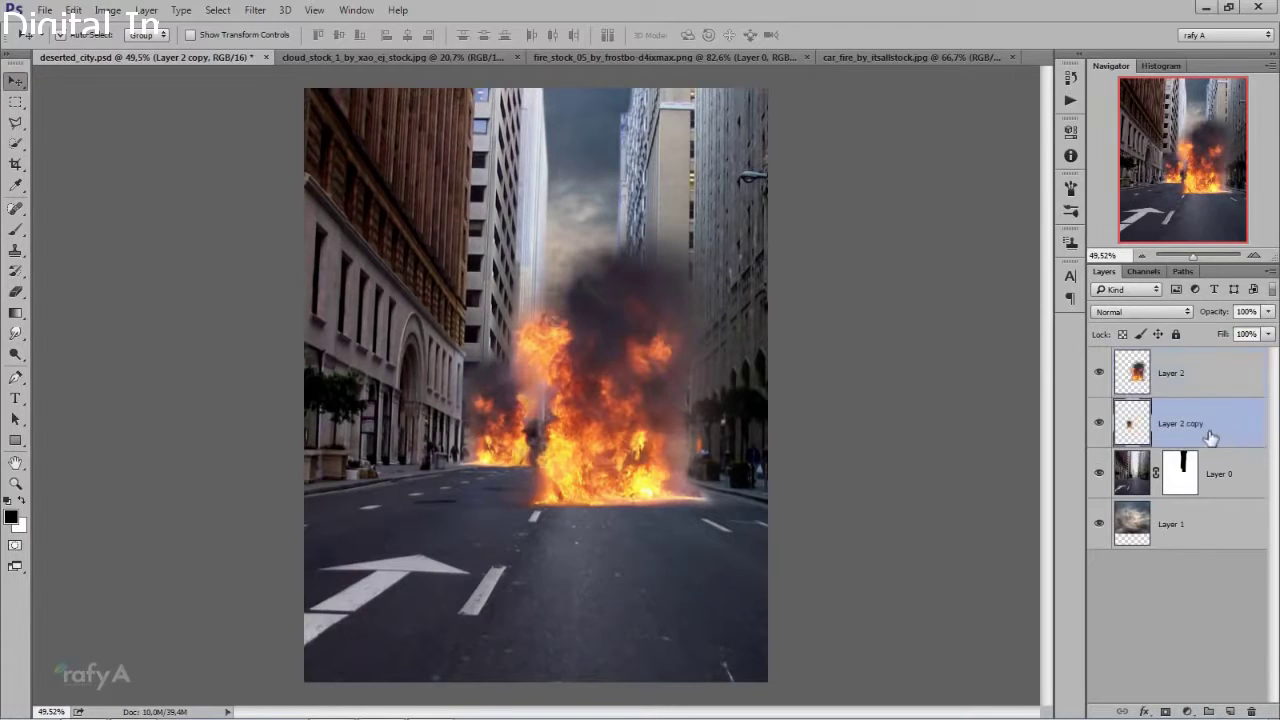
pyautogui.hotkey('ctrl', '-')
pyautogui.hotkey('ctrl', '0')
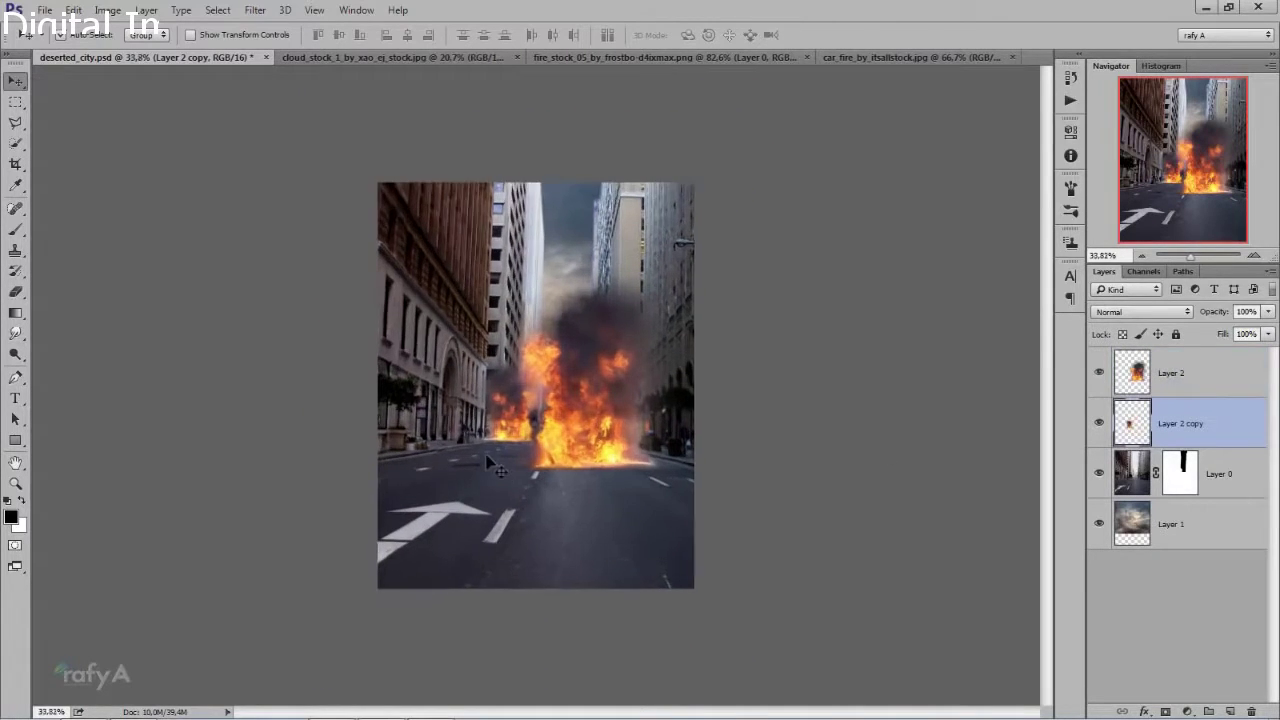
pyautogui.click(10, 84)
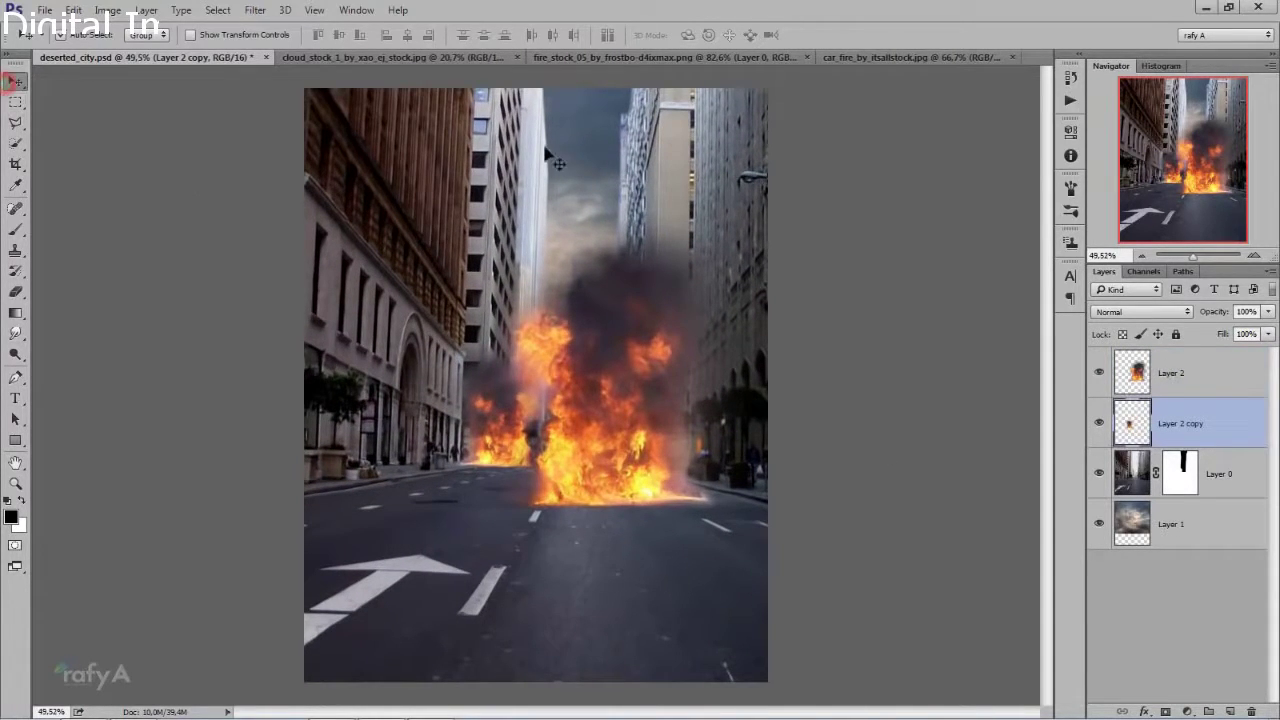
# - Bring the burning car photo in as Layer 3 above the fire, nudged slightly right over the street
pyautogui.click(846, 58)
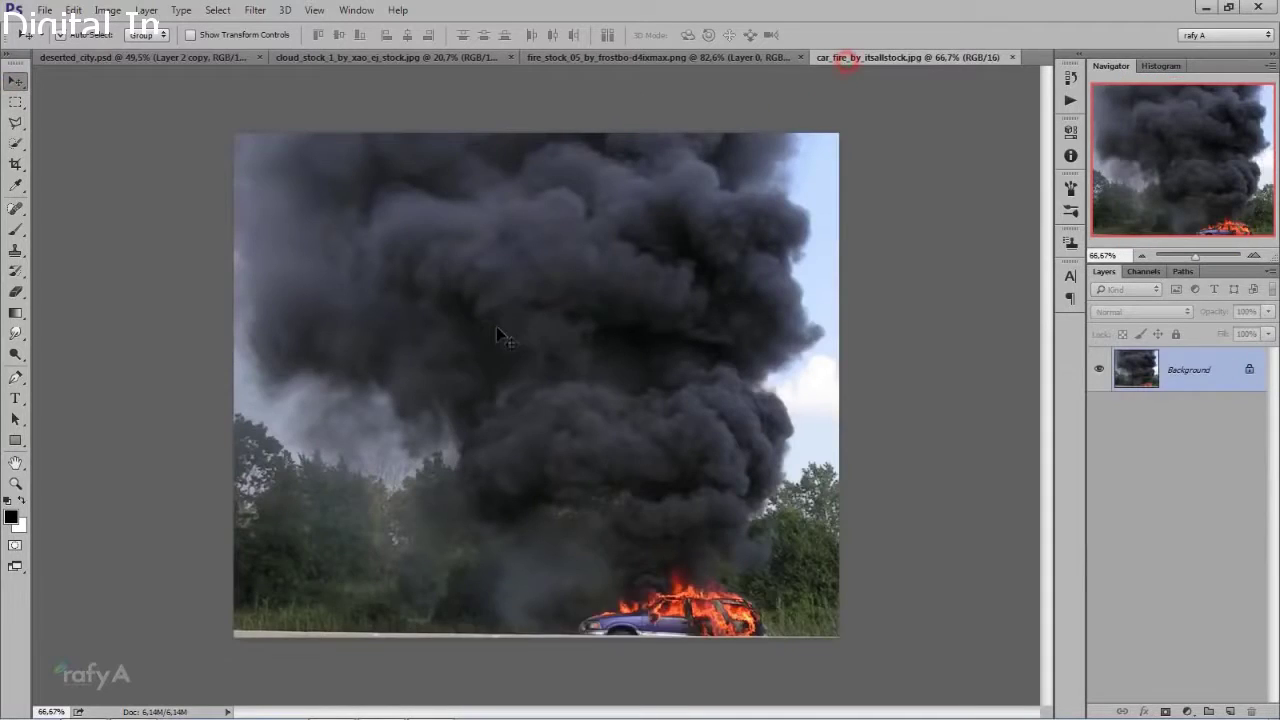
pyautogui.hotkey('ctrl', '0')
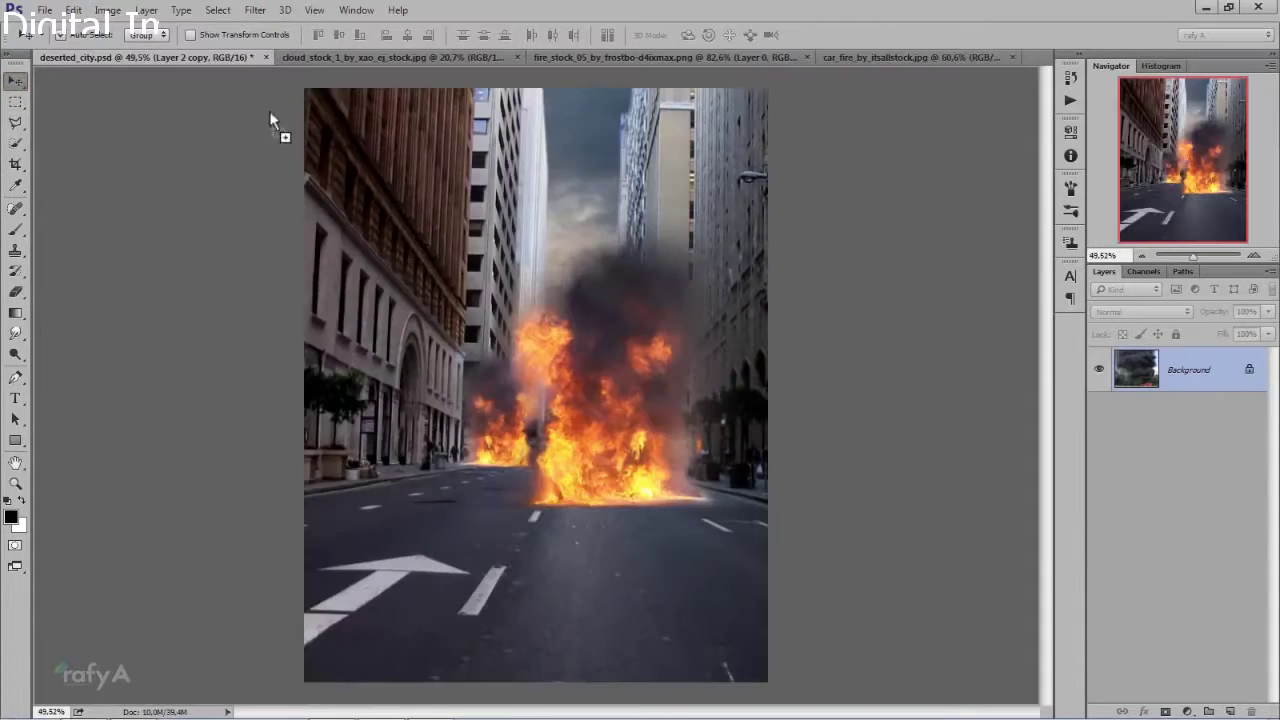
pyautogui.moveTo(510, 360); pyautogui.dragTo(506, 289)
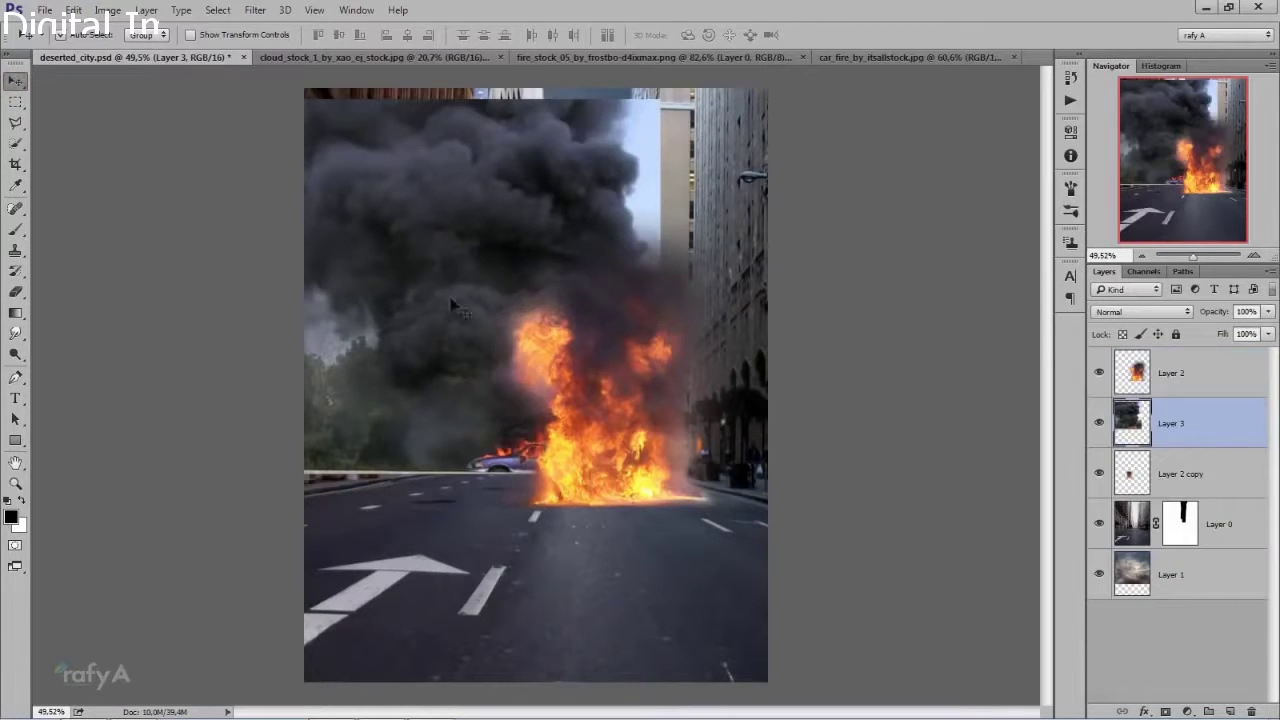
pyautogui.moveTo(470, 205)
pyautogui.mouseDown()
pyautogui.moveTo(584, 265)
pyautogui.moveTo(568, 252)
pyautogui.mouseUp()
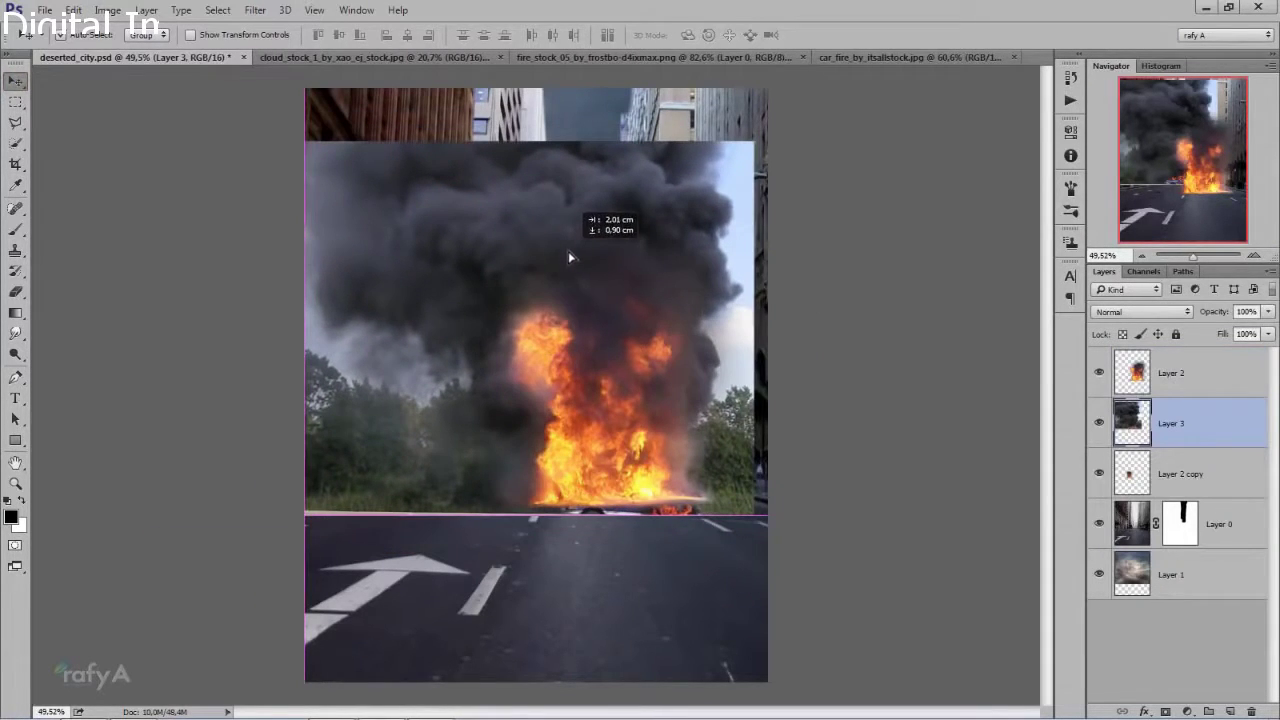
pyautogui.moveTo(1208, 423); pyautogui.dragTo(1205, 372)
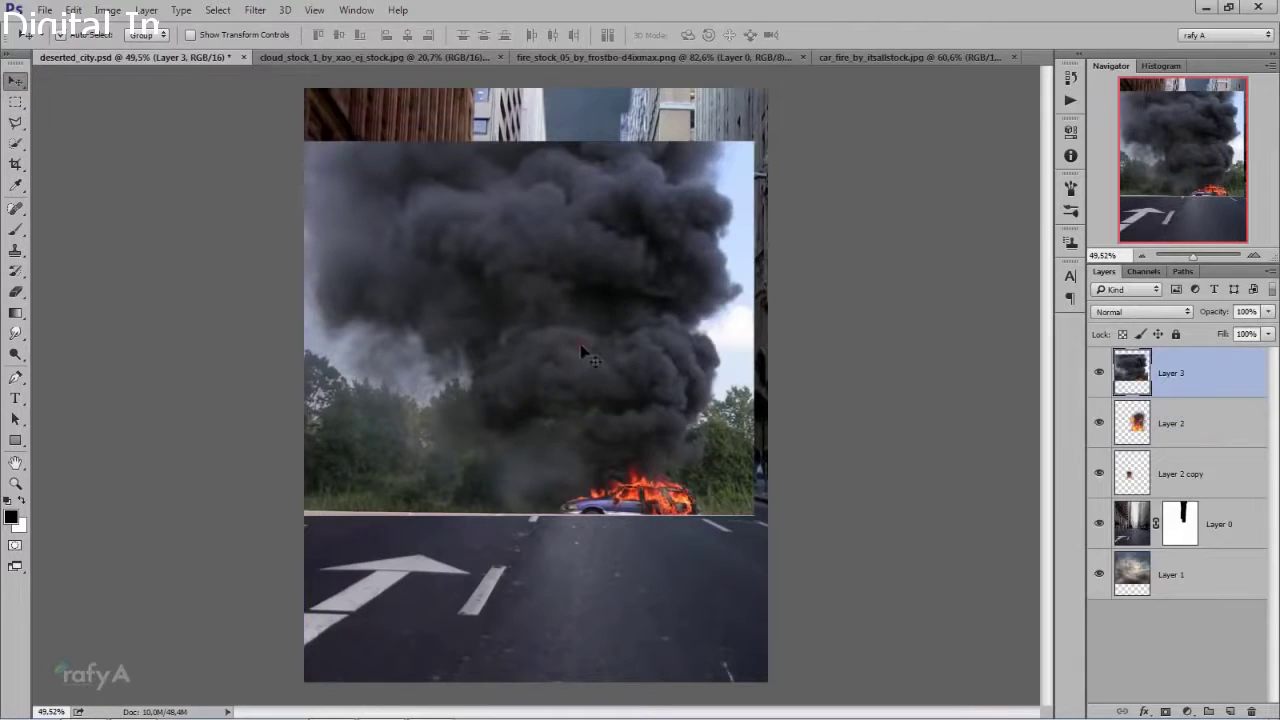
pyautogui.moveTo(582, 352); pyautogui.dragTo(587, 347)
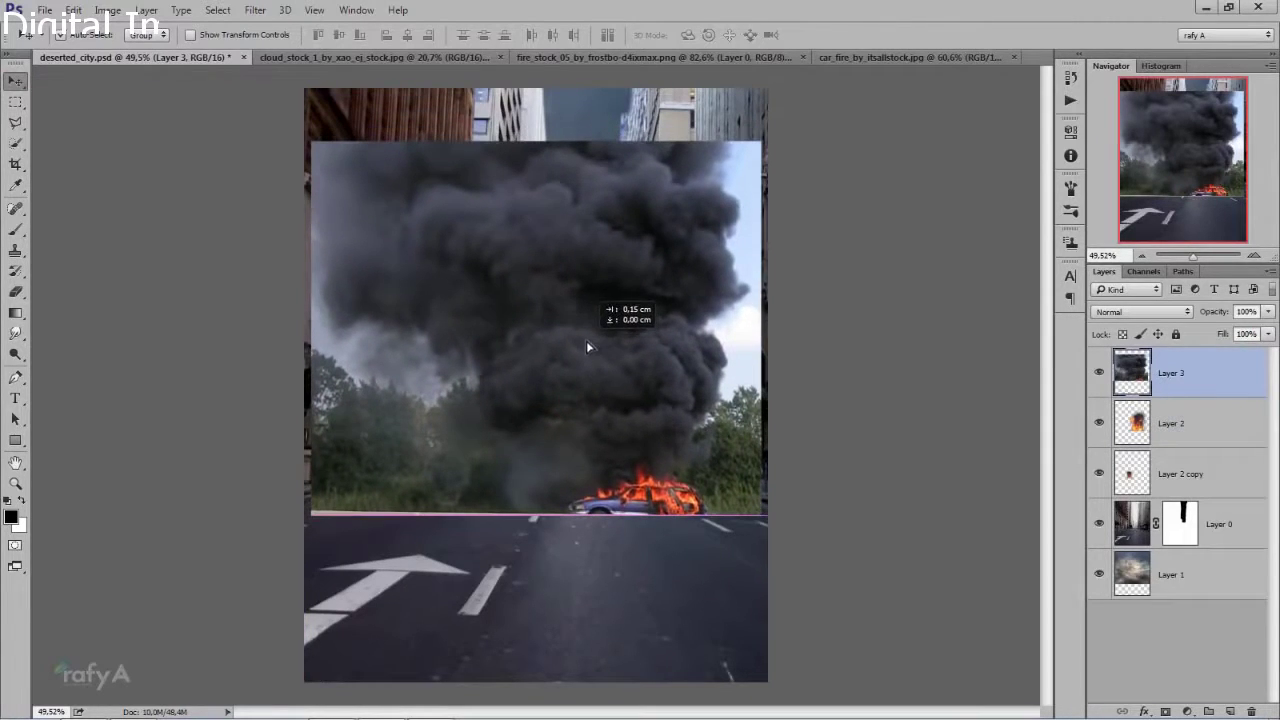
pyautogui.moveTo(586, 347); pyautogui.dragTo(586, 347)
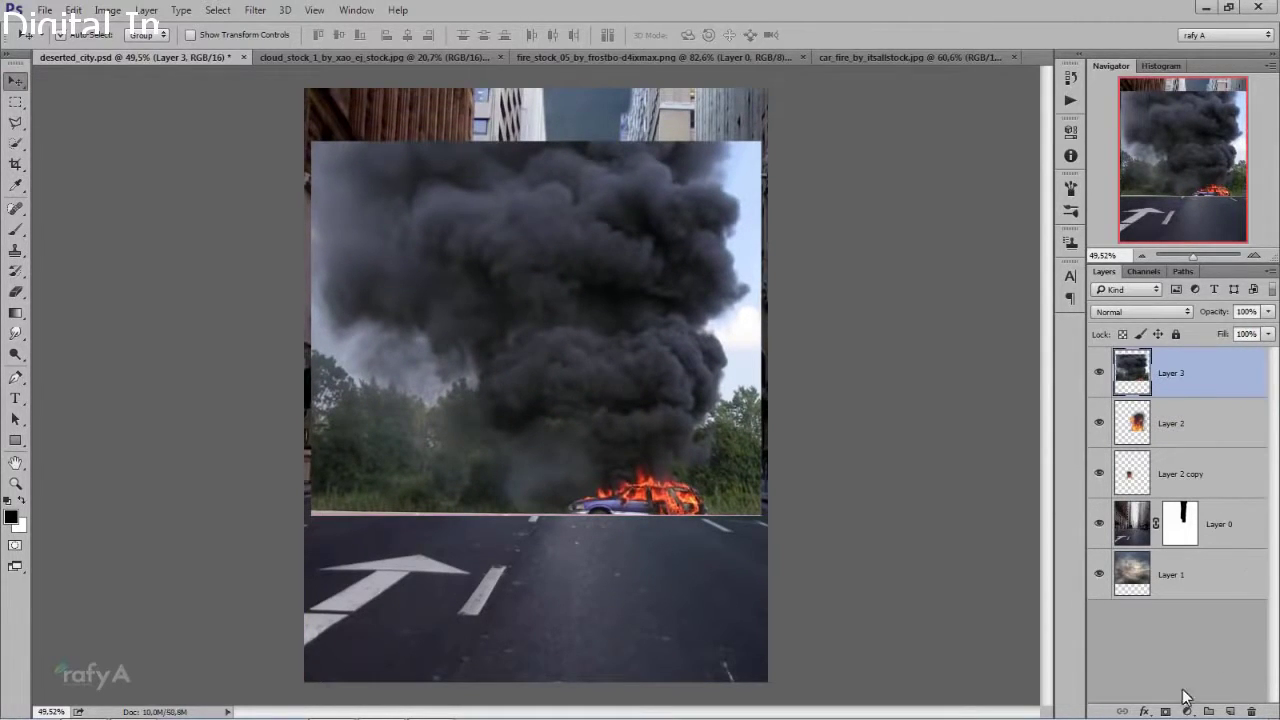
# - Add a layer mask to the smoke photo and set up a much larger soft brush
pyautogui.click(1165, 711)
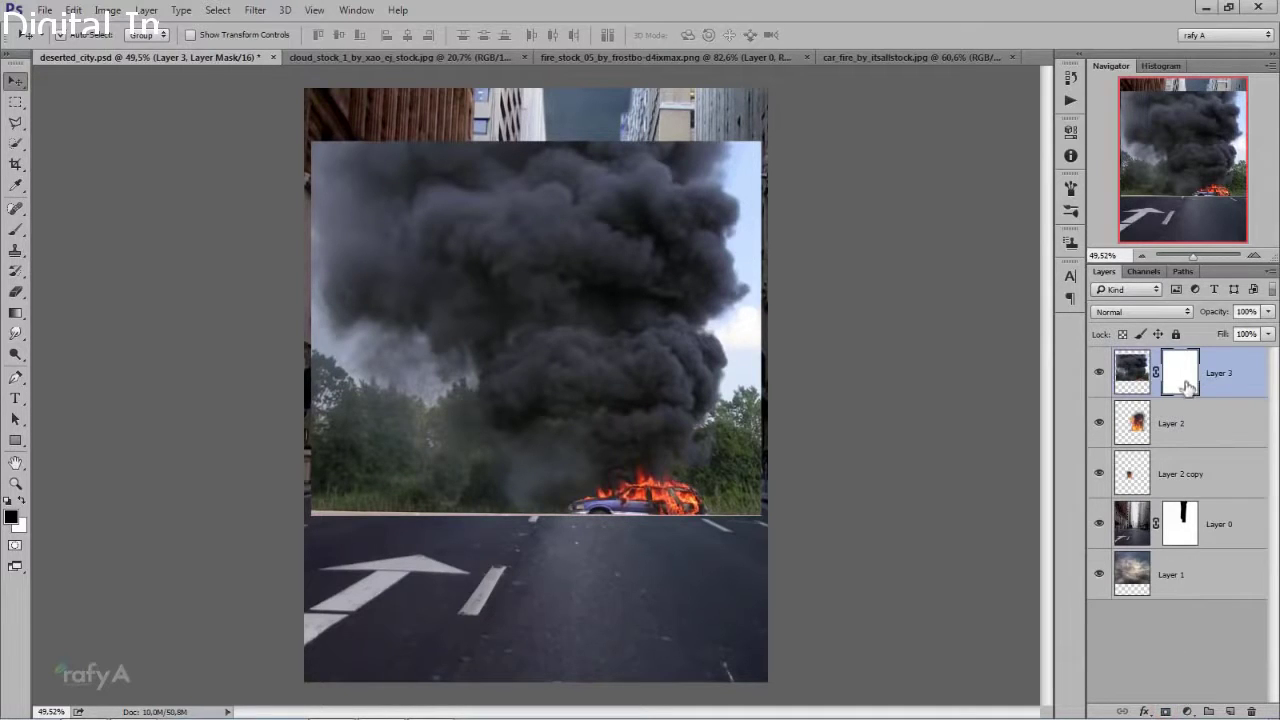
pyautogui.click(15, 229)
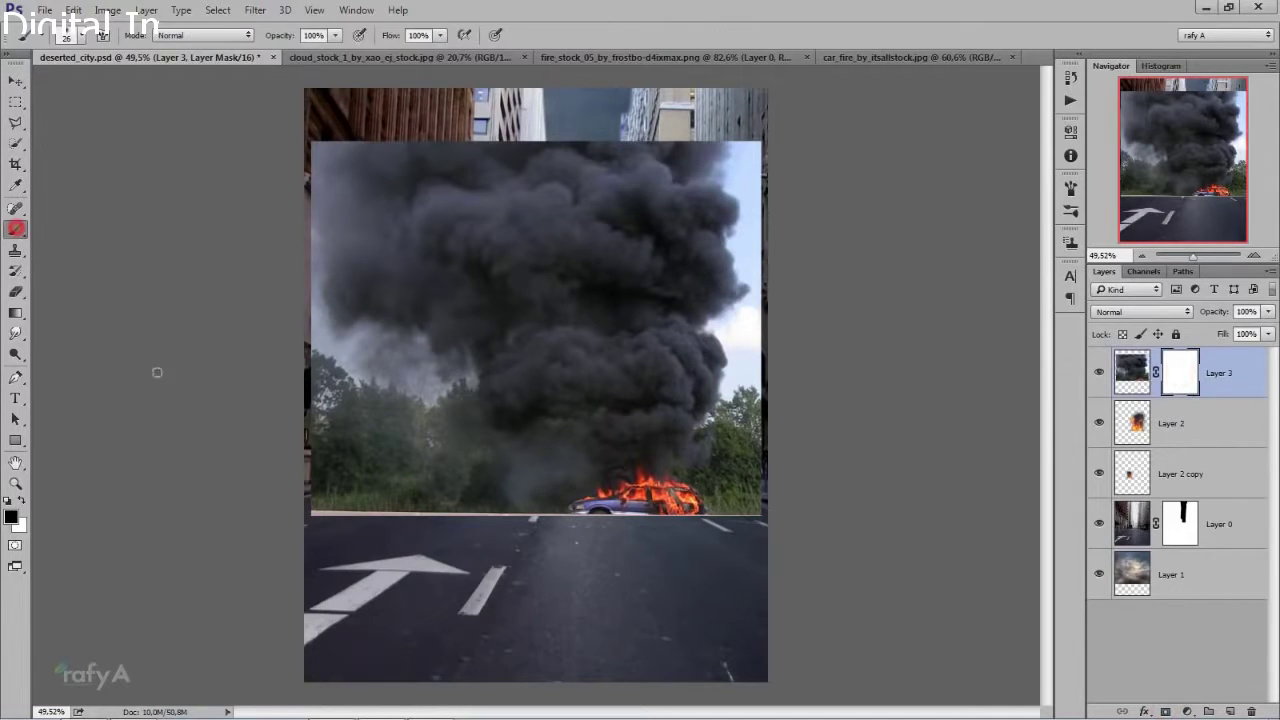
pyautogui.rightClick(479, 398)
pyautogui.moveTo(588, 435); pyautogui.dragTo(614, 440)
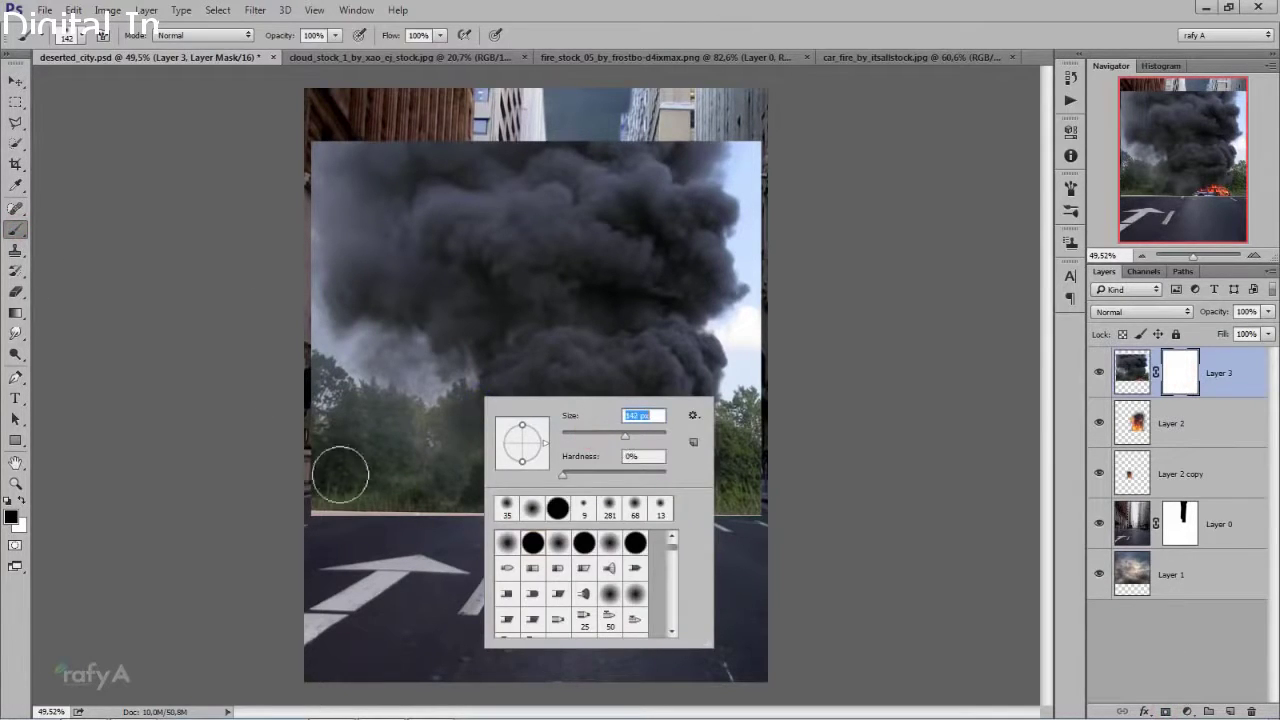
pyautogui.press('Return')
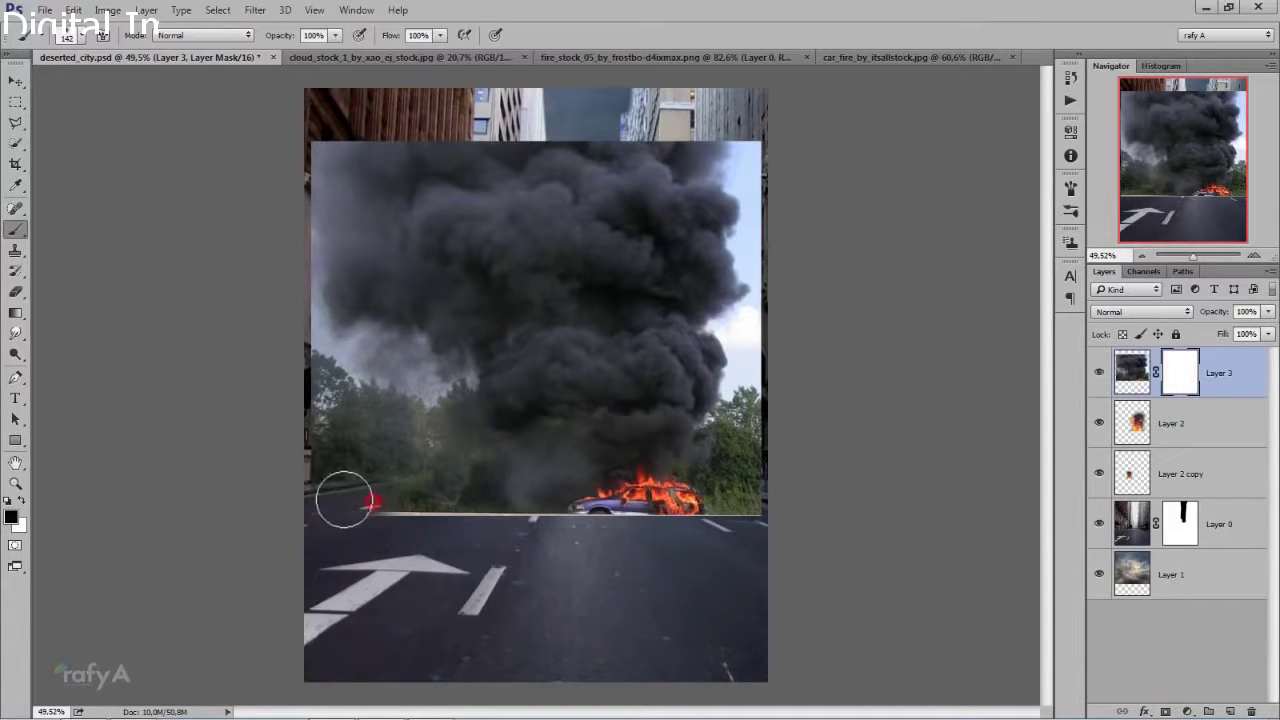
# - Paint out the smoke photo's lower-left, right-side trees and top edges with a 173 brush
pyautogui.moveTo(343, 500)
pyautogui.mouseDown()
pyautogui.moveTo(277, 271)
pyautogui.moveTo(297, 343)
pyautogui.moveTo(433, 358)
pyautogui.moveTo(477, 491)
pyautogui.moveTo(569, 553)
pyautogui.mouseUp()
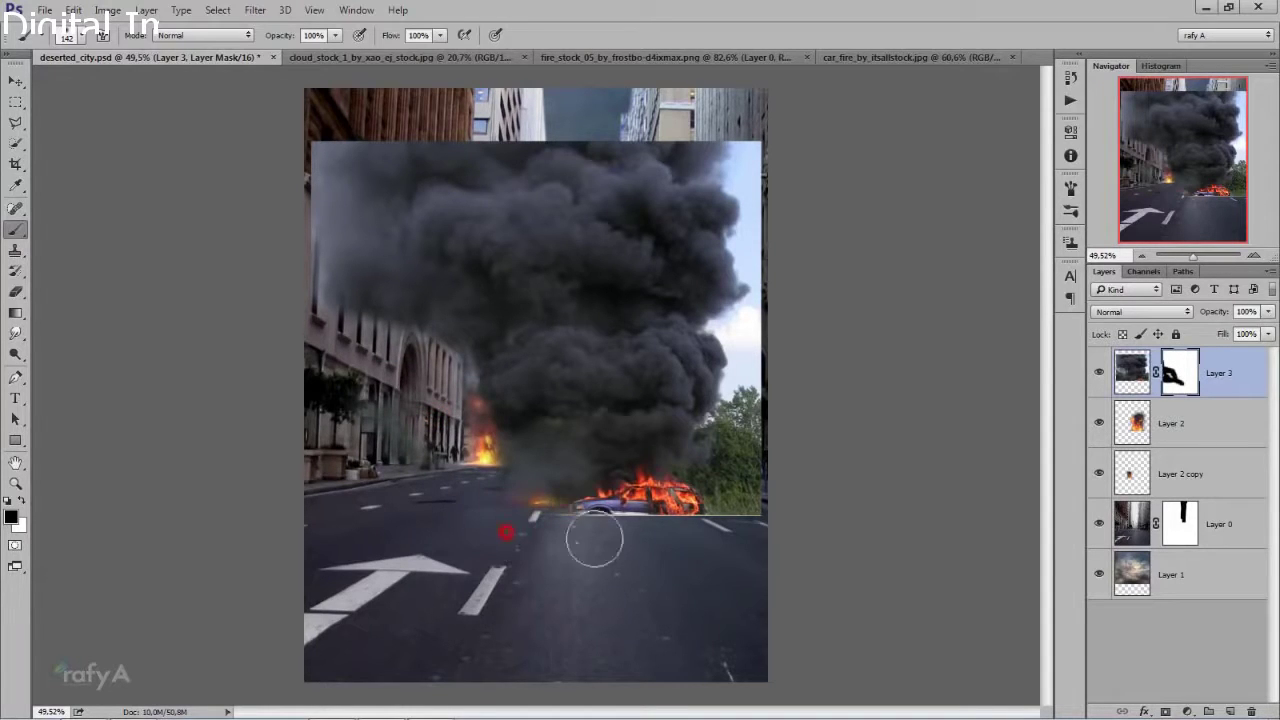
pyautogui.moveTo(751, 517)
pyautogui.mouseDown()
pyautogui.moveTo(766, 314)
pyautogui.moveTo(716, 470)
pyautogui.moveTo(737, 380)
pyautogui.moveTo(751, 143)
pyautogui.mouseUp()
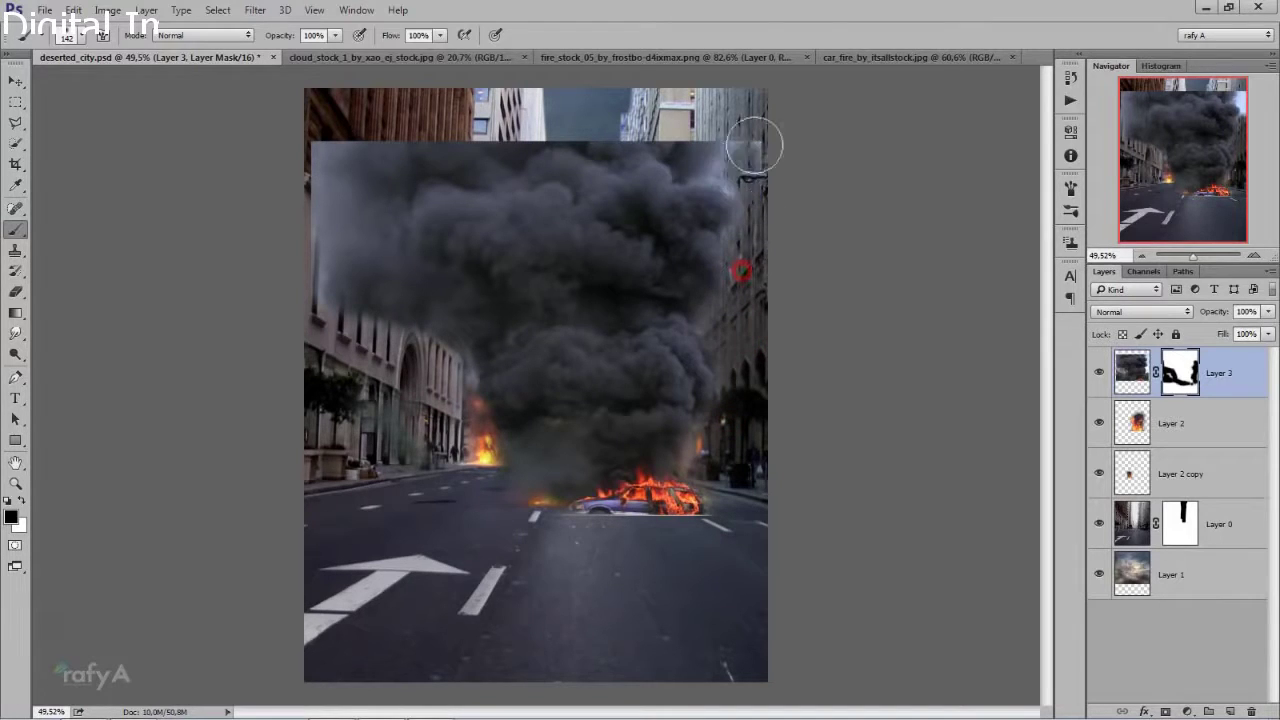
pyautogui.rightClick(560, 197)
pyautogui.click(713, 237)
pyautogui.moveTo(360, 143)
pyautogui.mouseDown()
pyautogui.moveTo(571, 114)
pyautogui.moveTo(680, 172)
pyautogui.mouseUp()
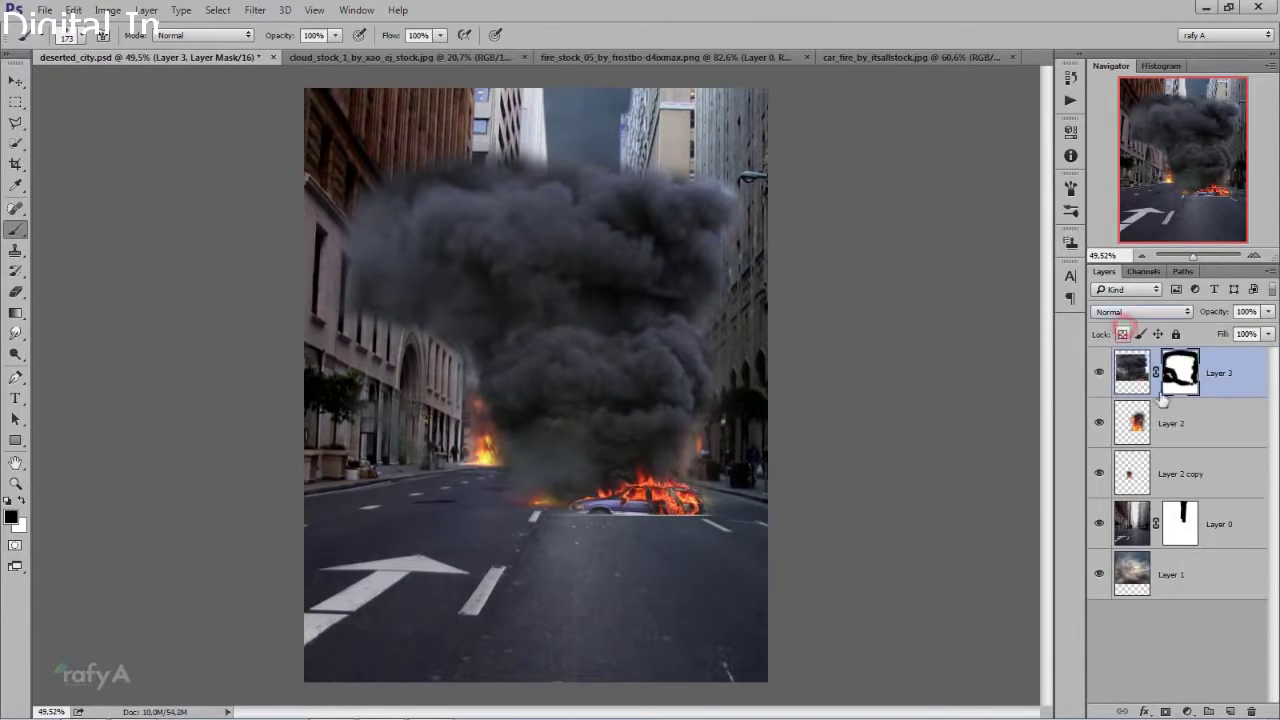
# - Move the smoke layer below the fire layer and position the fire over the burning car
pyautogui.moveTo(1214, 372); pyautogui.dragTo(1228, 428)
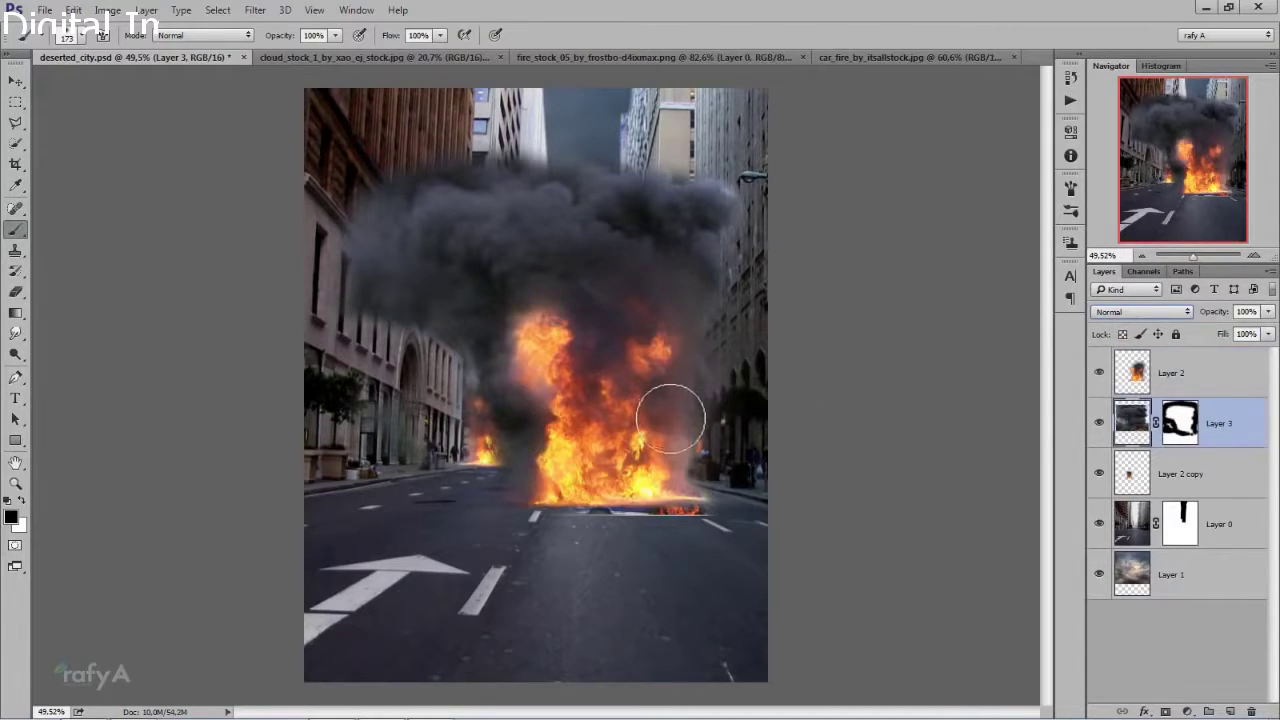
pyautogui.click(15, 80)
pyautogui.moveTo(605, 450)
pyautogui.mouseDown()
pyautogui.moveTo(597, 434)
pyautogui.moveTo(606, 441)
pyautogui.mouseUp()
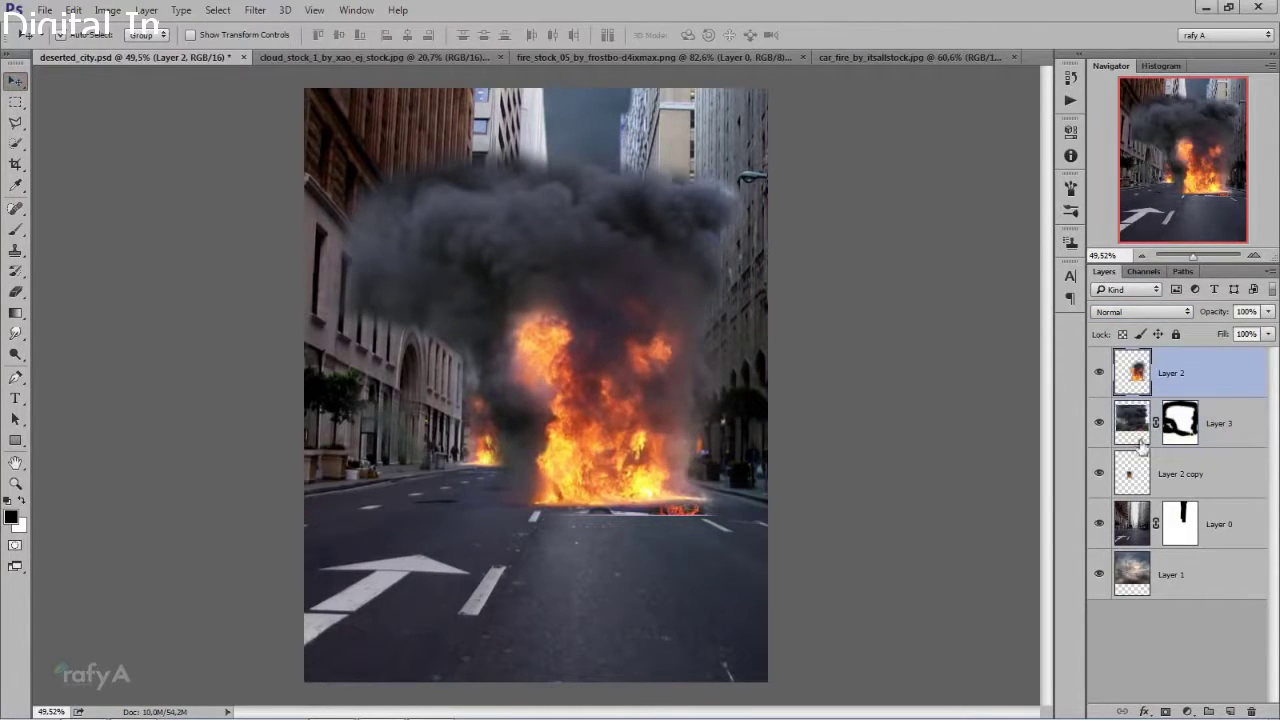
# - Mask the bottom of the large fire so the burning car shows beneath the flames
pyautogui.click(1165, 711)
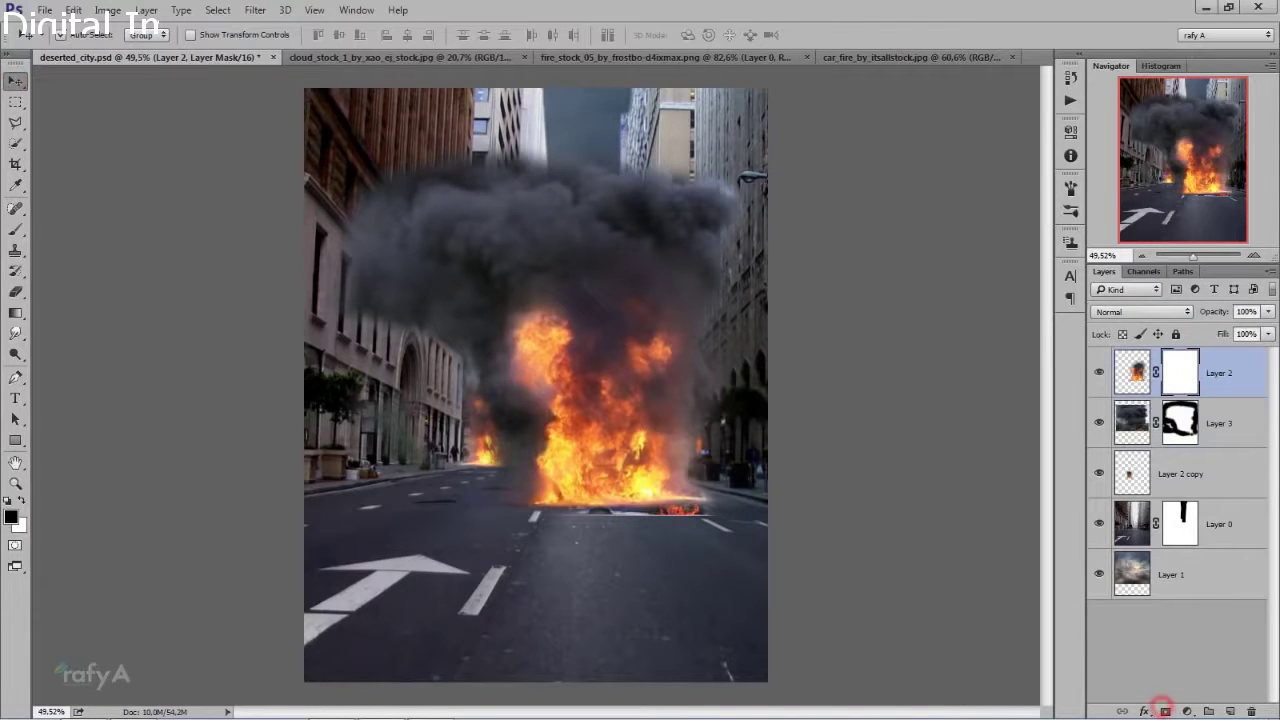
pyautogui.click(15, 232)
pyautogui.moveTo(646, 529)
pyautogui.mouseDown()
pyautogui.moveTo(614, 529)
pyautogui.moveTo(702, 527)
pyautogui.moveTo(534, 531)
pyautogui.mouseUp()
pyautogui.moveTo(617, 558)
pyautogui.mouseDown()
pyautogui.moveTo(671, 537)
pyautogui.moveTo(651, 537)
pyautogui.moveTo(680, 543)
pyautogui.mouseUp()
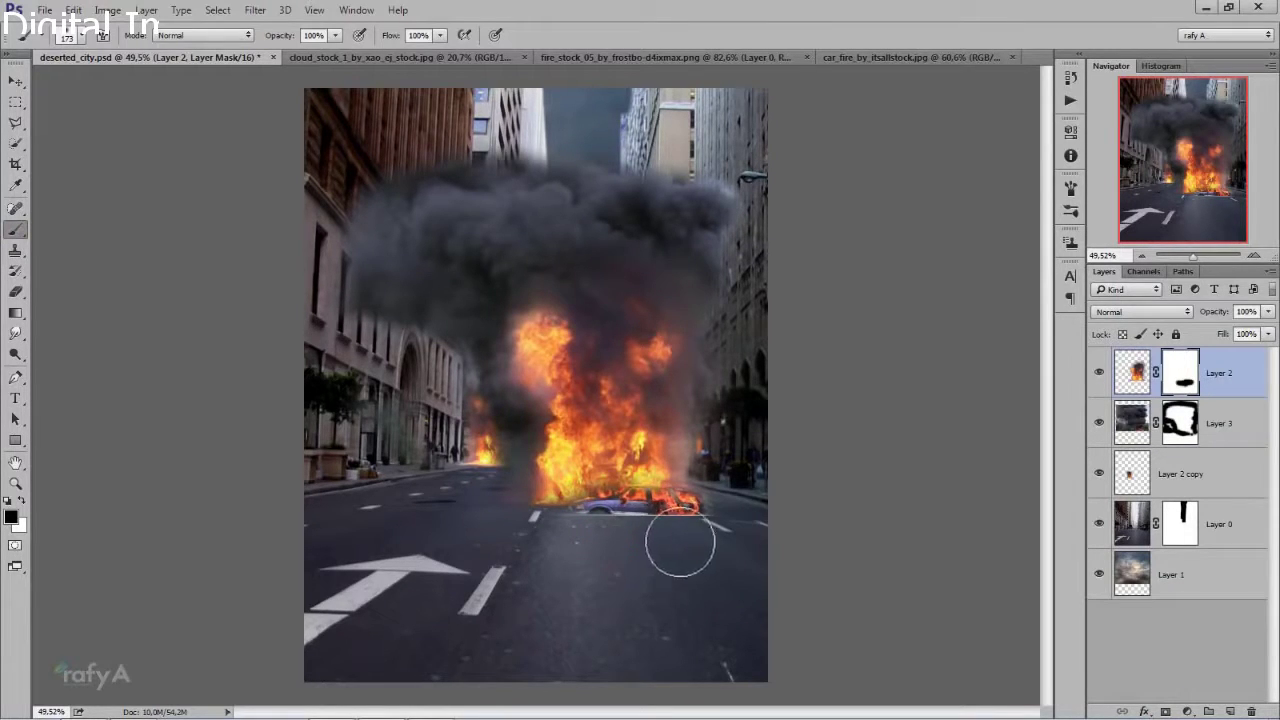
# - Select the smoke layer's mask and shrink the brush to clean up the car photo's lower edge
pyautogui.click(1177, 432)
pyautogui.scroll(2, 678, 538)
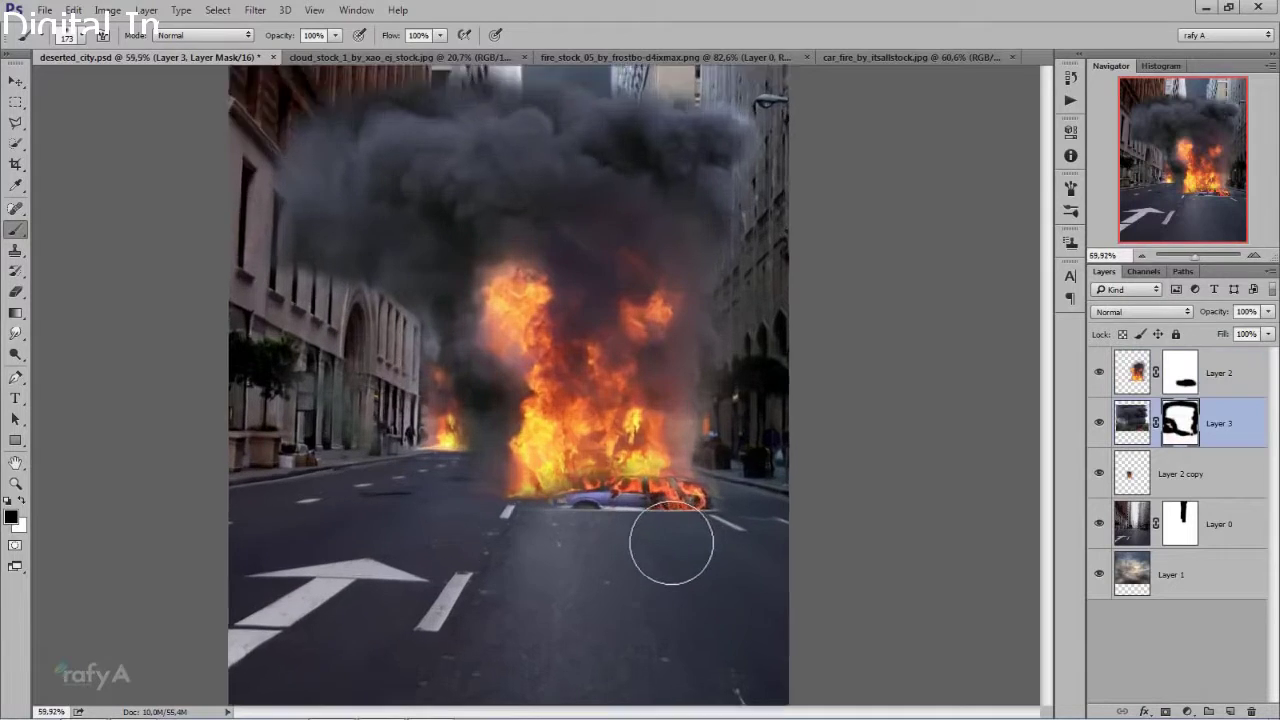
pyautogui.scroll(2, 671, 543)
pyautogui.press('[')
pyautogui.press('[')
pyautogui.press('[')
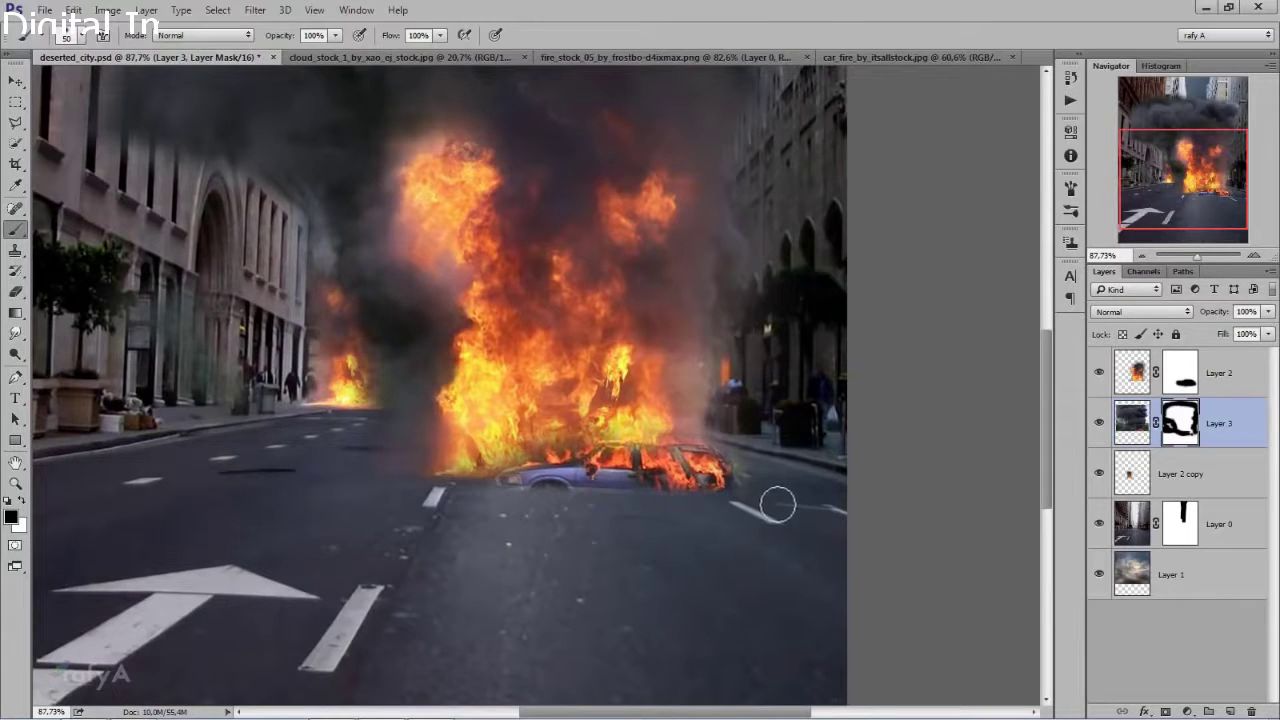
pyautogui.scroll(-3, 551, 511)
pyautogui.scroll(-1, 500, 495)
pyautogui.scroll(1, 480, 485)
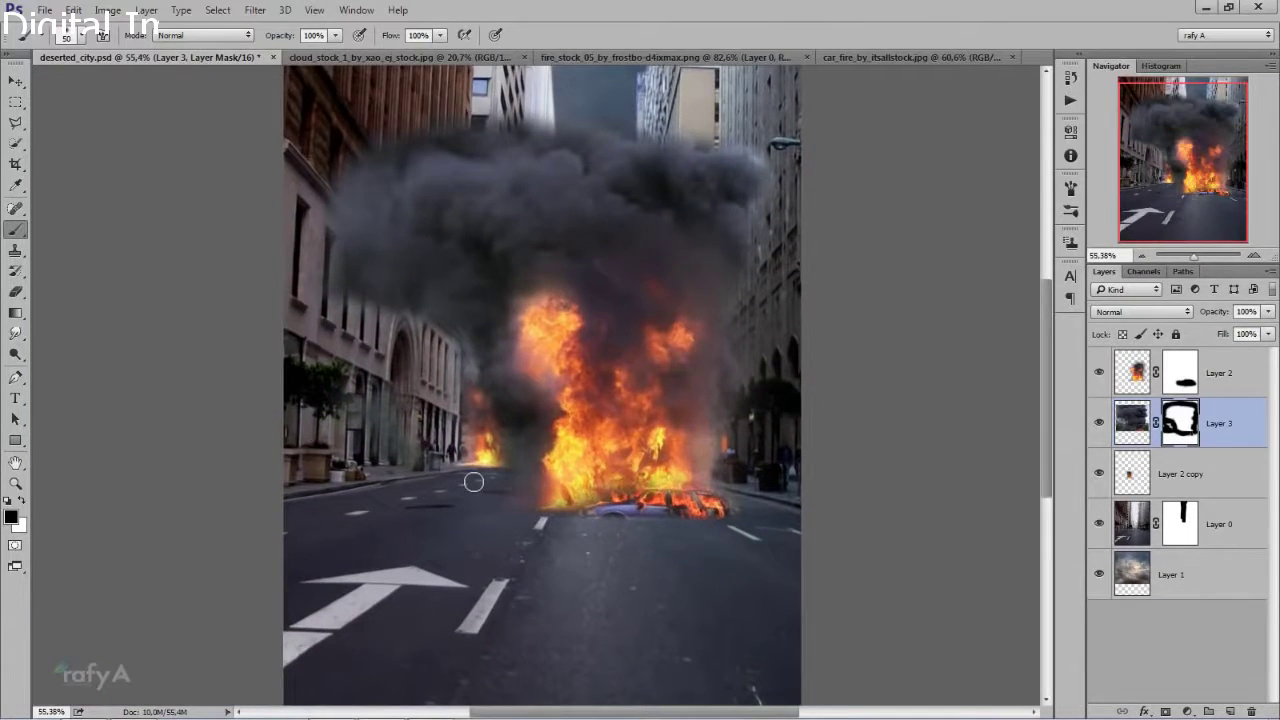
pyautogui.scroll(-1, 480, 473)
pyautogui.scroll(-2, 480, 445)
pyautogui.scroll(1, 485, 415)
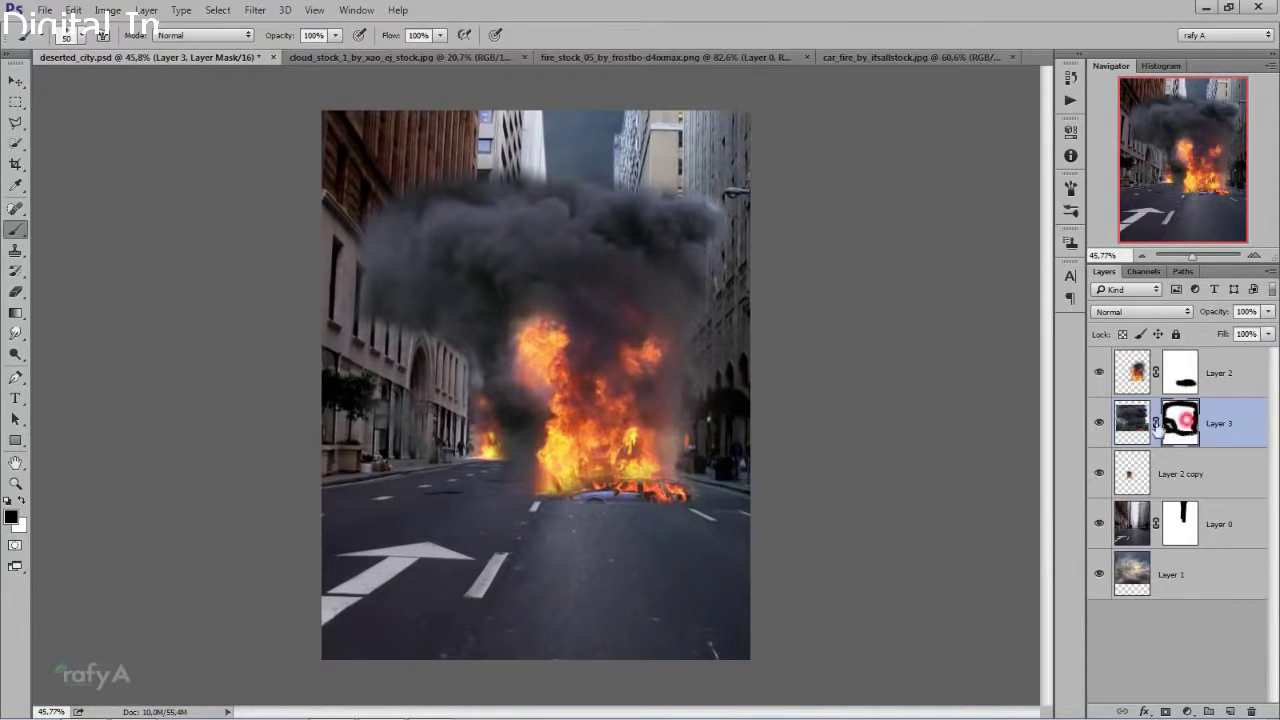
# - Set up a 343 px brush at 41% opacity, then try a darker smoke stroke and undo it
pyautogui.click(1133, 422)
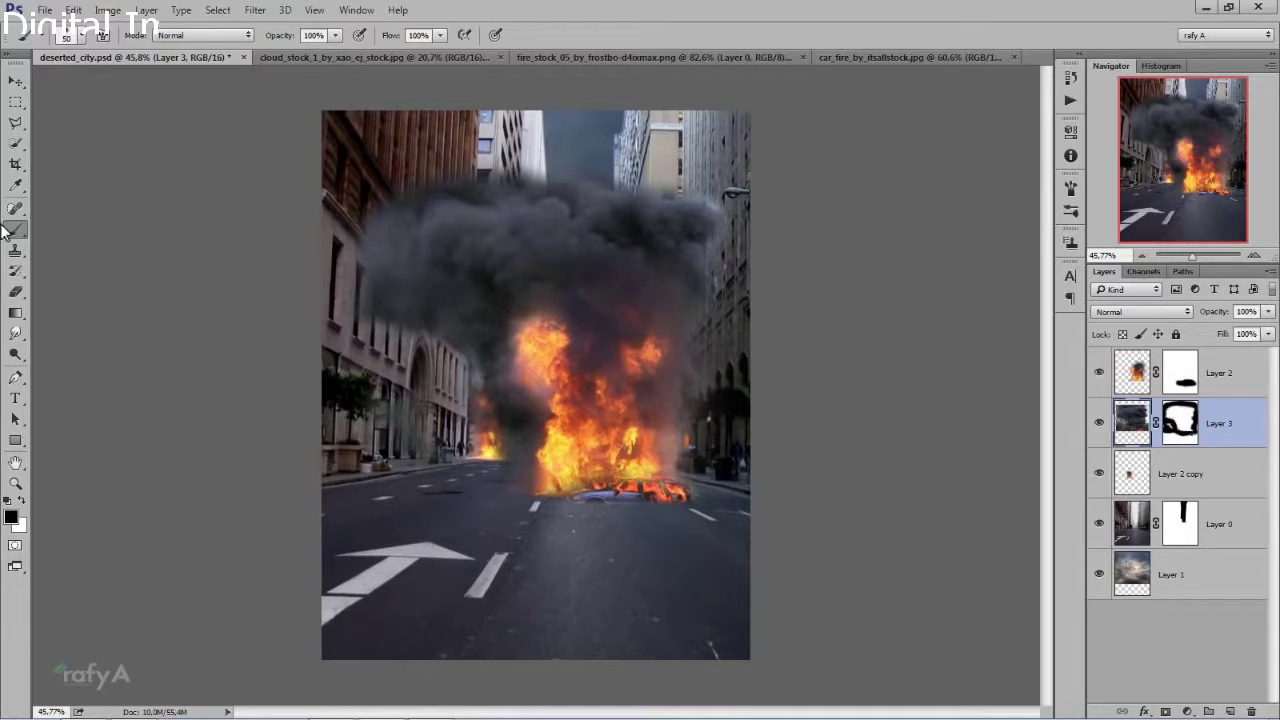
pyautogui.rightClick(537, 307)
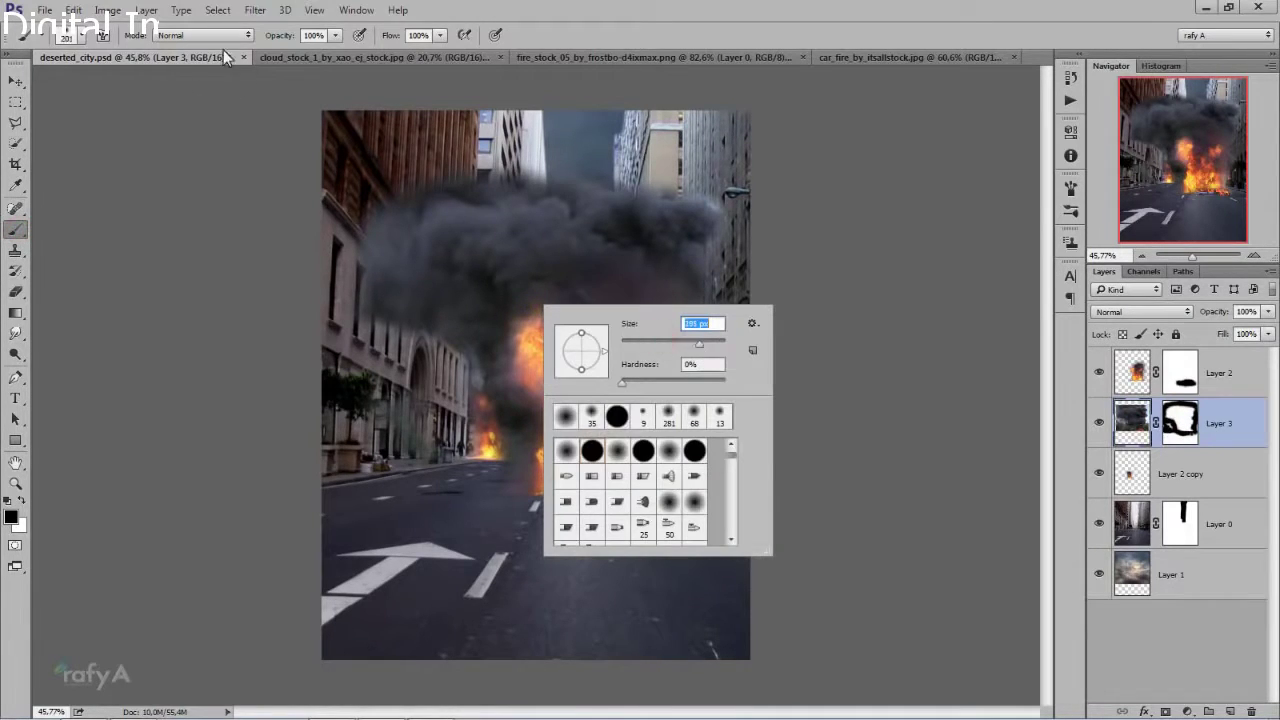
pyautogui.moveTo(286, 40); pyautogui.dragTo(246, 48)
pyautogui.rightClick(571, 258)
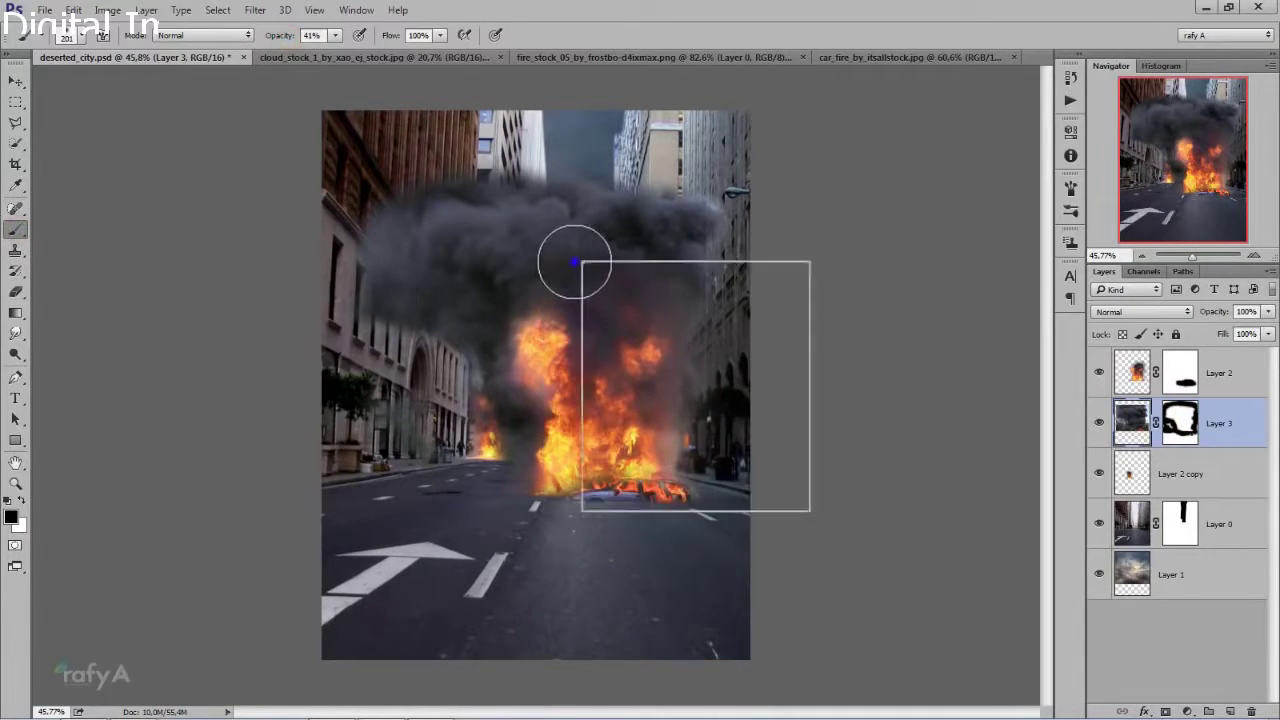
pyautogui.moveTo(734, 298); pyautogui.dragTo(748, 298)
pyautogui.click(500, 195)
pyautogui.moveTo(460, 191); pyautogui.dragTo(397, 238)
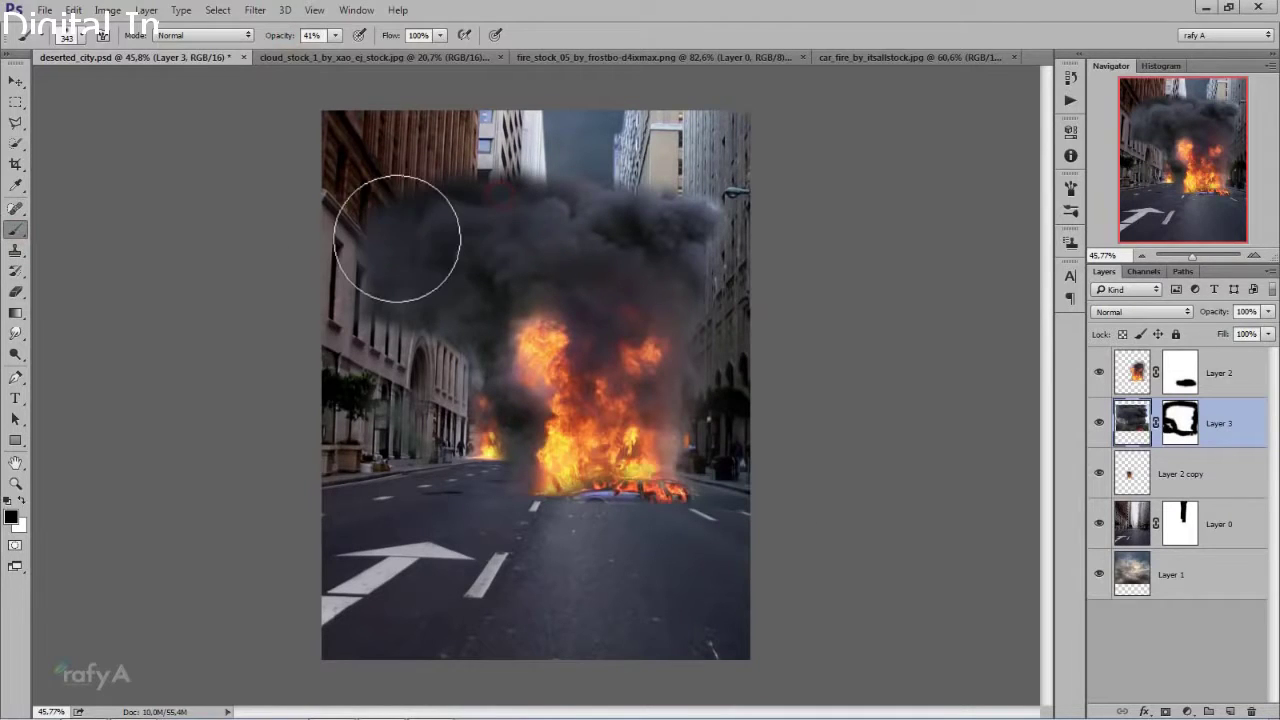
pyautogui.hotkey('ctrl', 'z')
pyautogui.hotkey('ctrl', 'z')
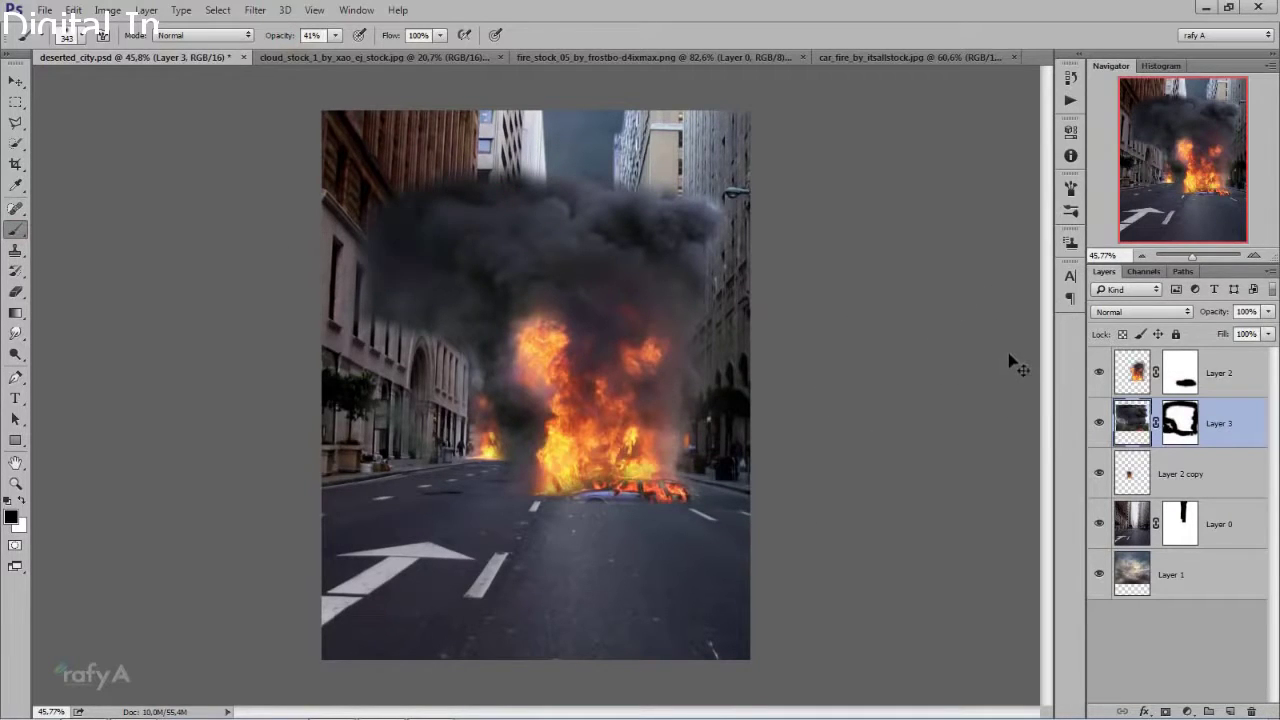
pyautogui.hotkey('ctrl', 'z')
pyautogui.hotkey('ctrl', 'alt', 'z')
# - Paint Layer 3's mask to thin smoke over the left buildings, right building and tall building top
pyautogui.click(1179, 422)
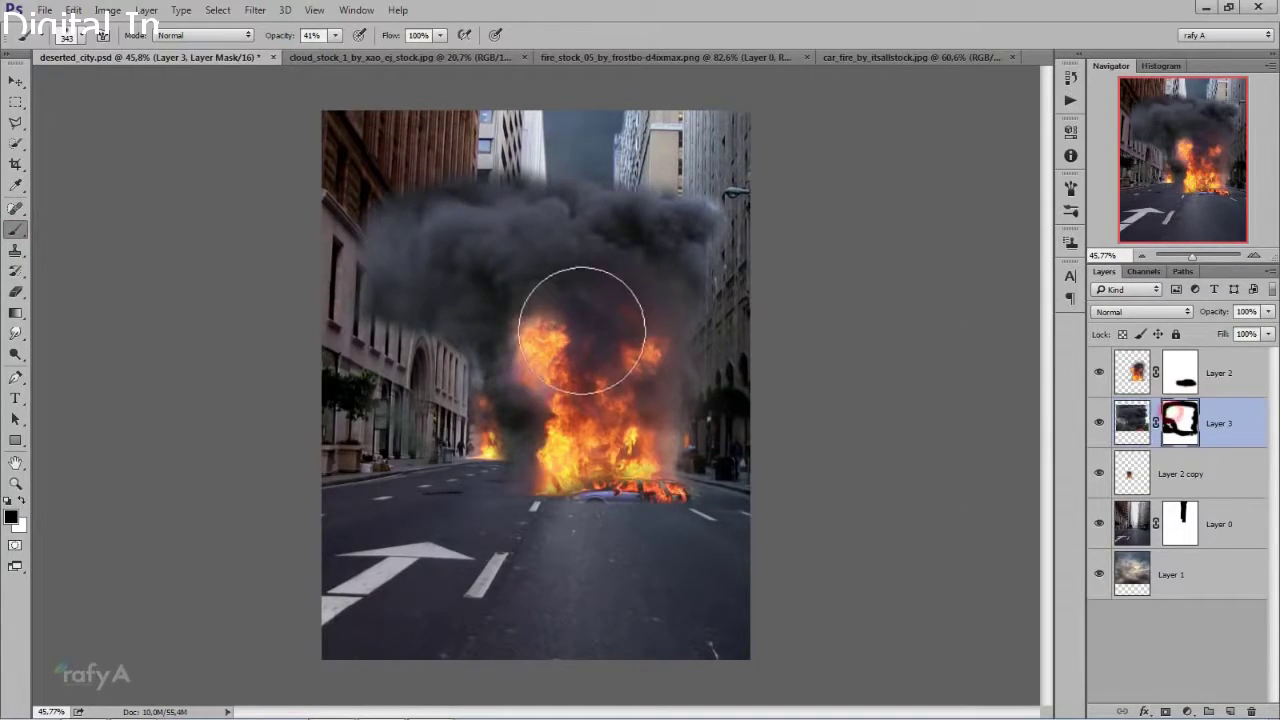
pyautogui.moveTo(571, 291)
pyautogui.mouseDown()
pyautogui.moveTo(514, 211)
pyautogui.moveTo(423, 234)
pyautogui.moveTo(385, 345)
pyautogui.moveTo(414, 300)
pyautogui.moveTo(457, 386)
pyautogui.moveTo(408, 300)
pyautogui.moveTo(397, 210)
pyautogui.moveTo(451, 166)
pyautogui.mouseUp()
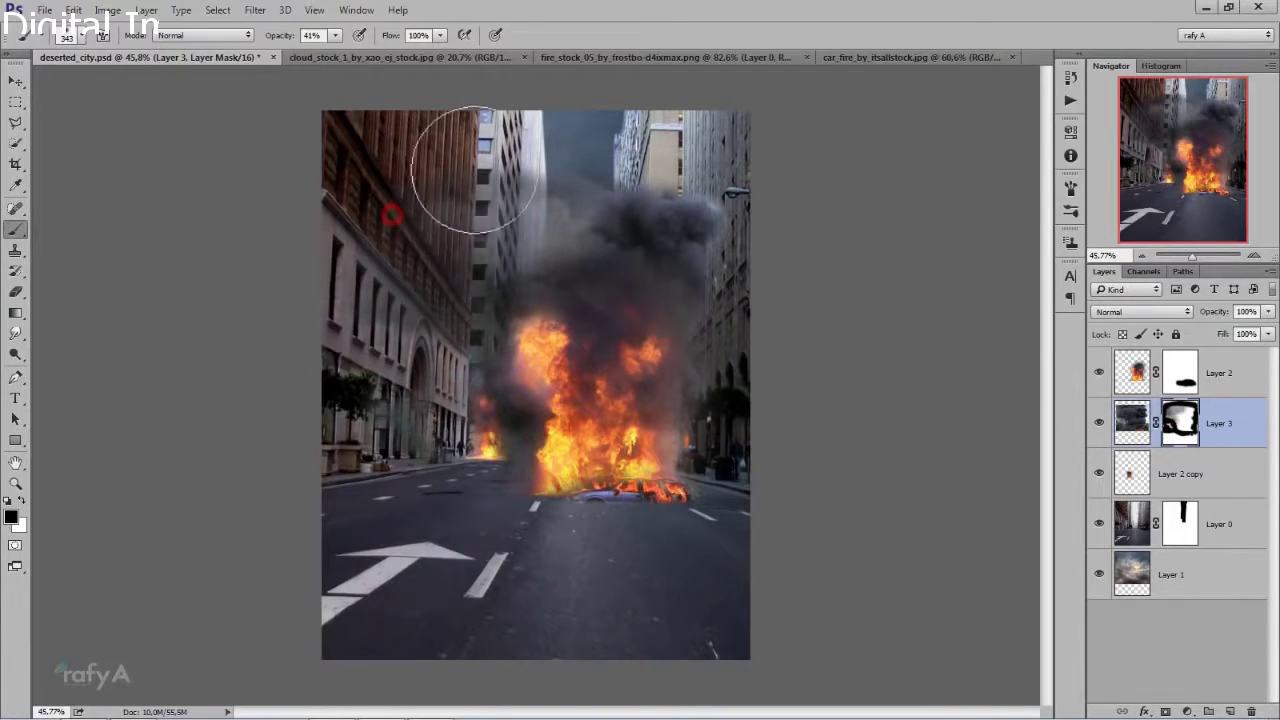
pyautogui.moveTo(608, 263)
pyautogui.mouseDown()
pyautogui.moveTo(691, 429)
pyautogui.moveTo(737, 286)
pyautogui.moveTo(657, 206)
pyautogui.moveTo(730, 250)
pyautogui.moveTo(754, 334)
pyautogui.mouseUp()
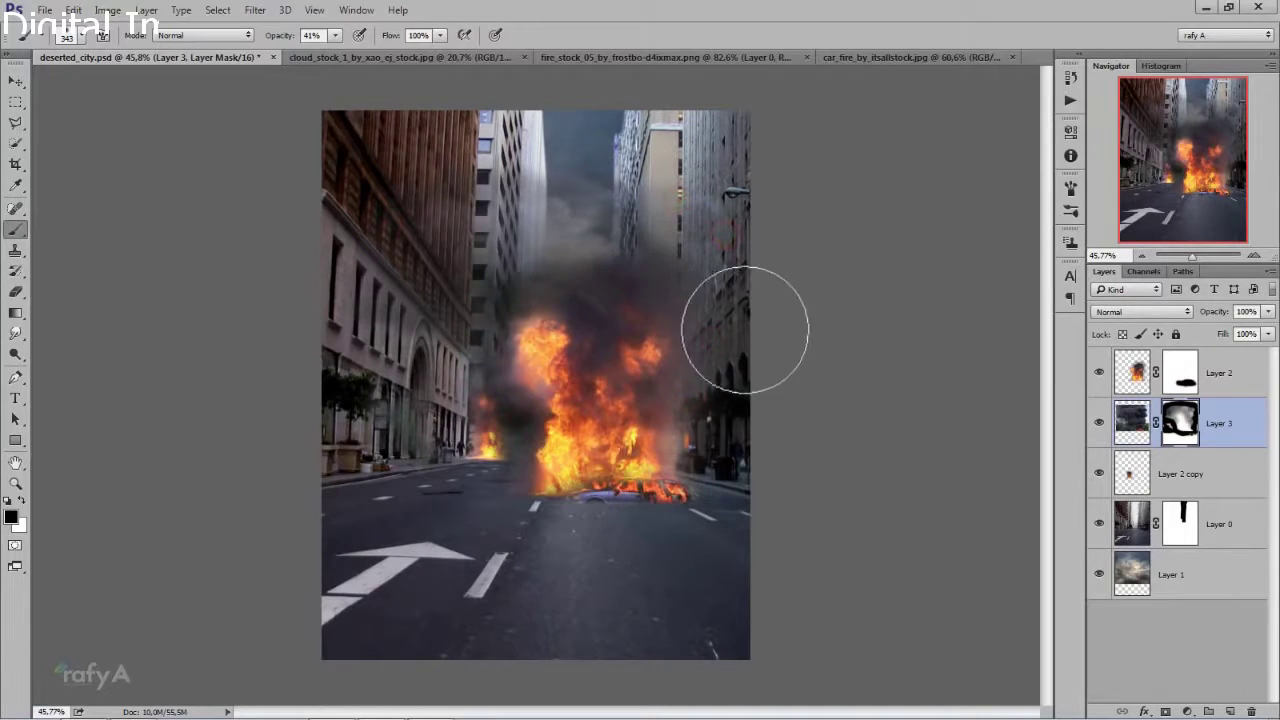
pyautogui.moveTo(557, 500)
pyautogui.mouseDown()
pyautogui.moveTo(487, 405)
pyautogui.moveTo(457, 423)
pyautogui.moveTo(477, 480)
pyautogui.moveTo(443, 414)
pyautogui.moveTo(440, 470)
pyautogui.moveTo(457, 494)
pyautogui.moveTo(500, 414)
pyautogui.moveTo(471, 477)
pyautogui.moveTo(443, 380)
pyautogui.mouseUp()
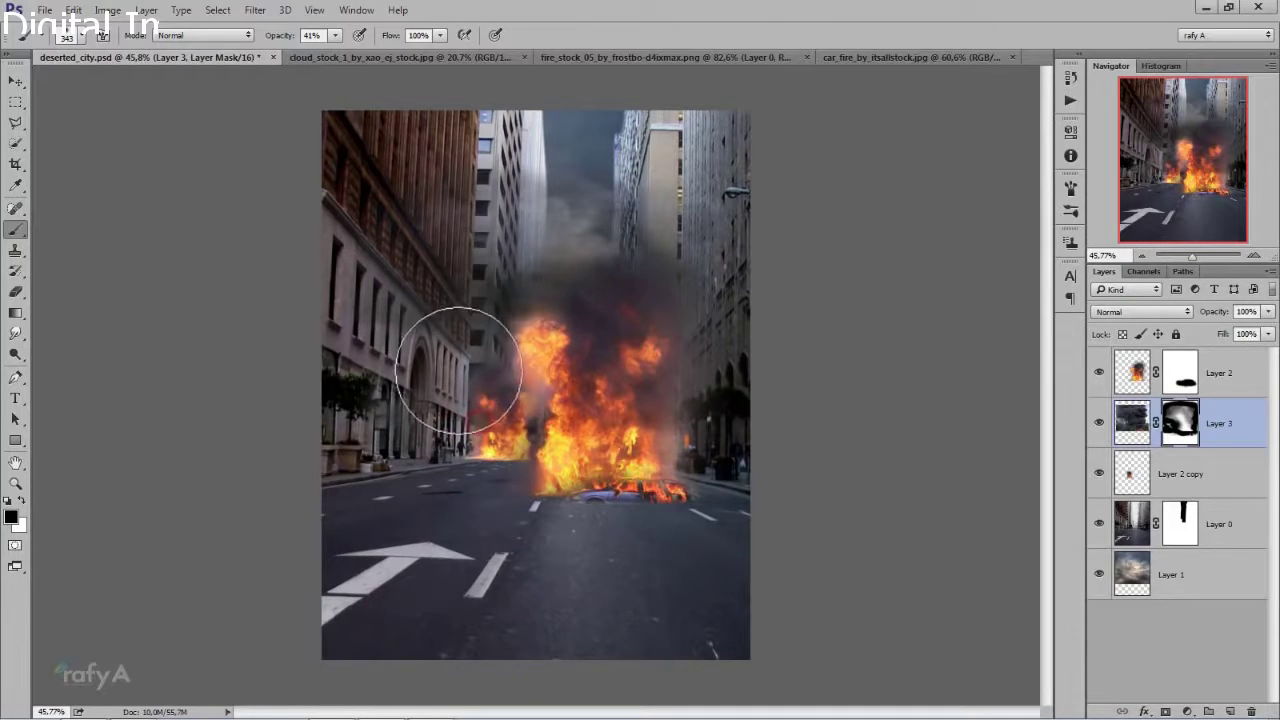
pyautogui.moveTo(663, 229)
pyautogui.mouseDown()
pyautogui.moveTo(614, 177)
pyautogui.moveTo(676, 163)
pyautogui.moveTo(620, 164)
pyautogui.mouseUp()
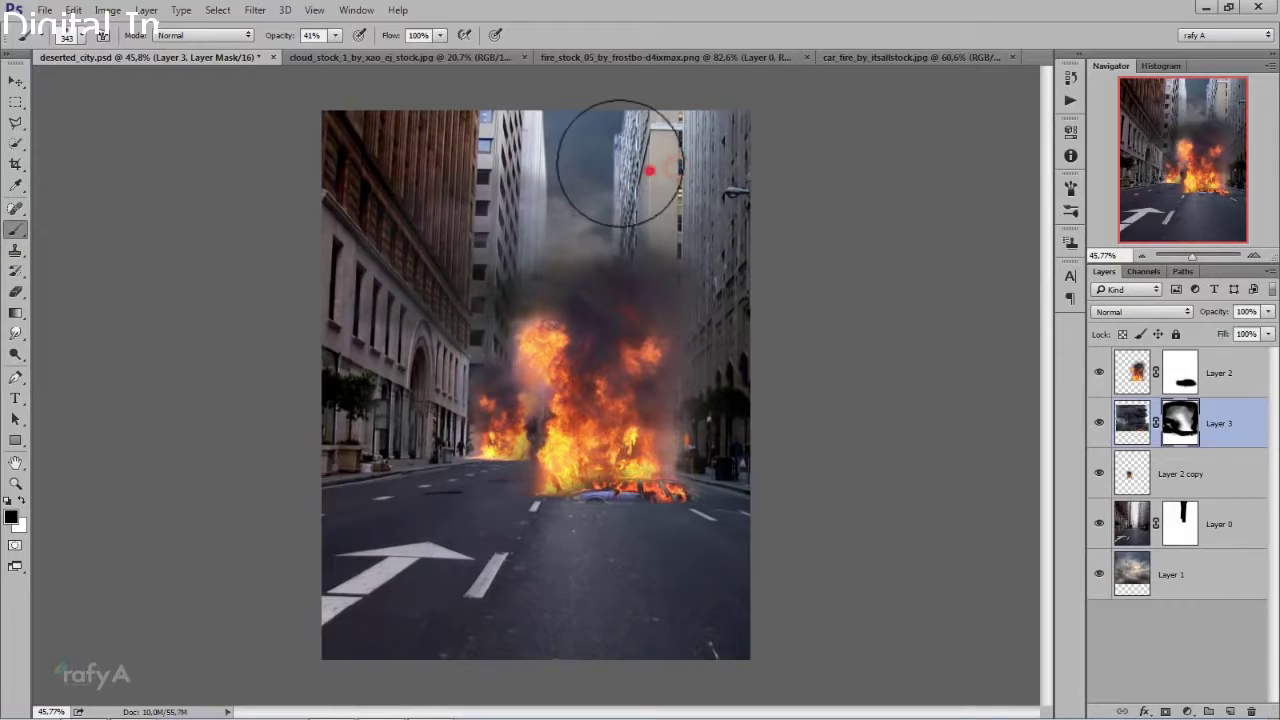
pyautogui.click(1099, 423)
pyautogui.click(1099, 423)
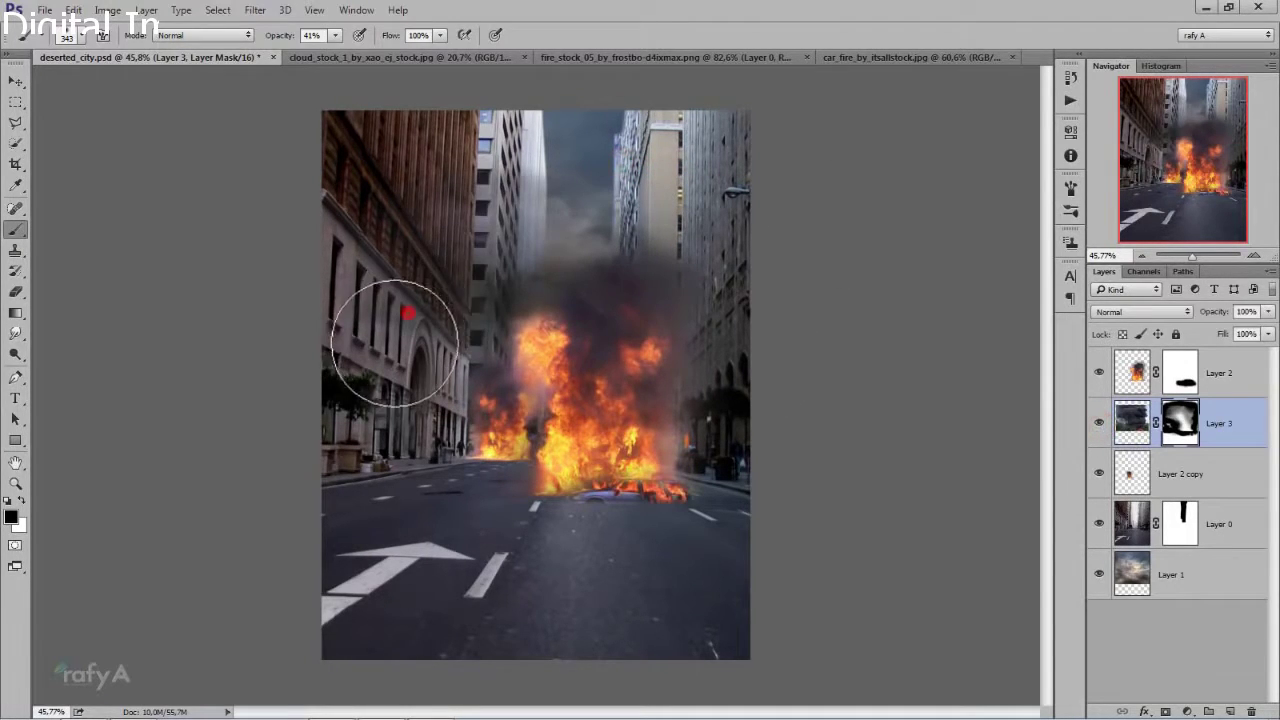
pyautogui.moveTo(371, 357)
pyautogui.mouseDown()
pyautogui.moveTo(457, 214)
pyautogui.moveTo(575, 155)
pyautogui.mouseUp()
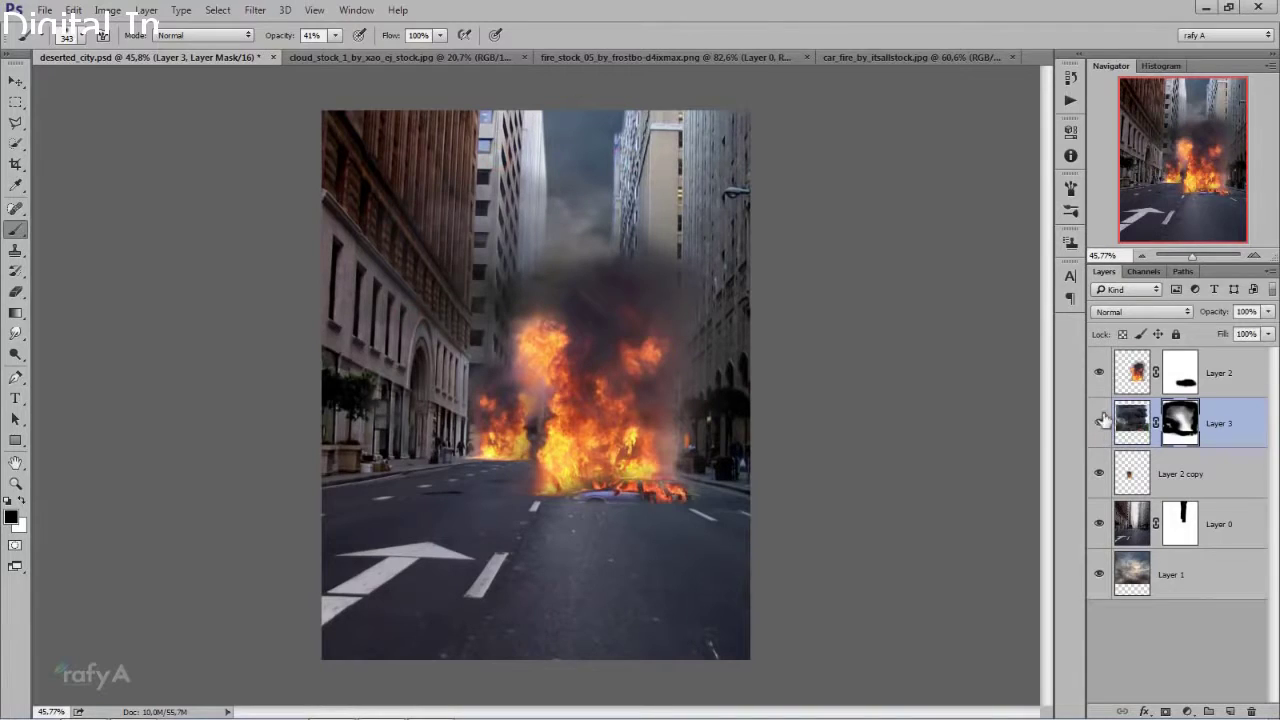
pyautogui.click(1224, 423)
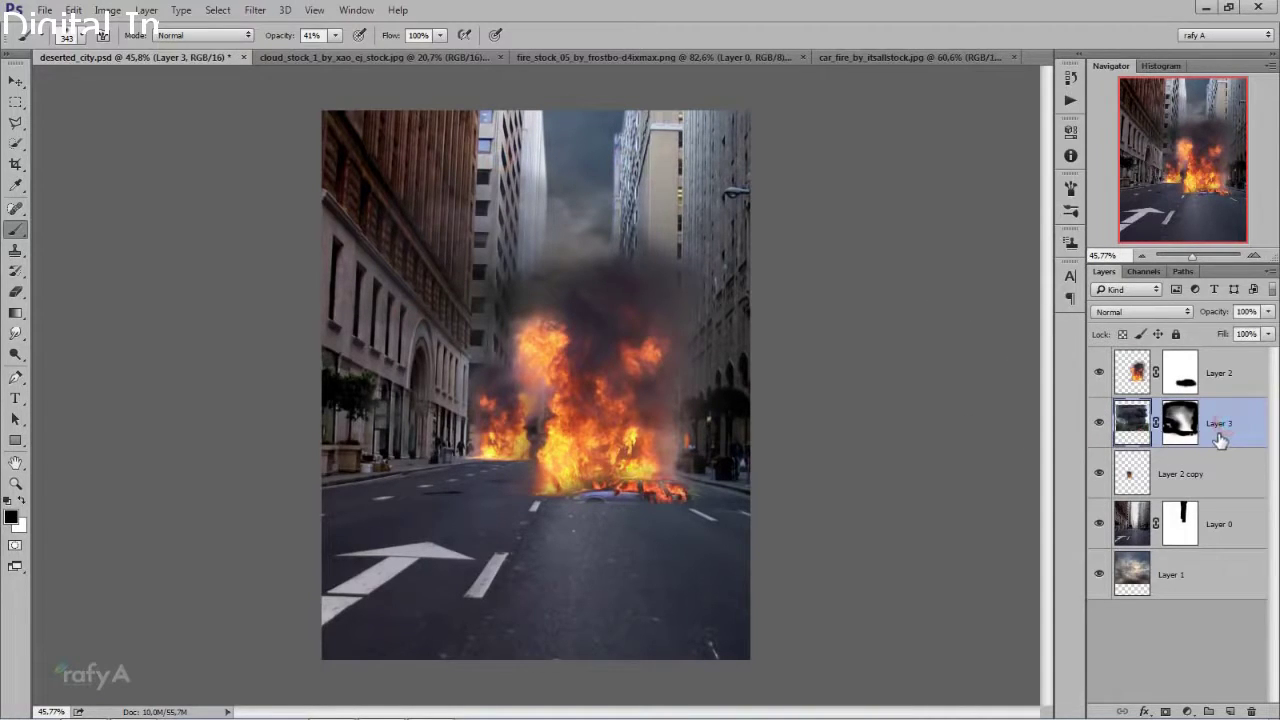
# - Duplicate the smoke layer with Ctrl+J and toggle the copy to compare
pyautogui.hotkey('ctrl', 'j')
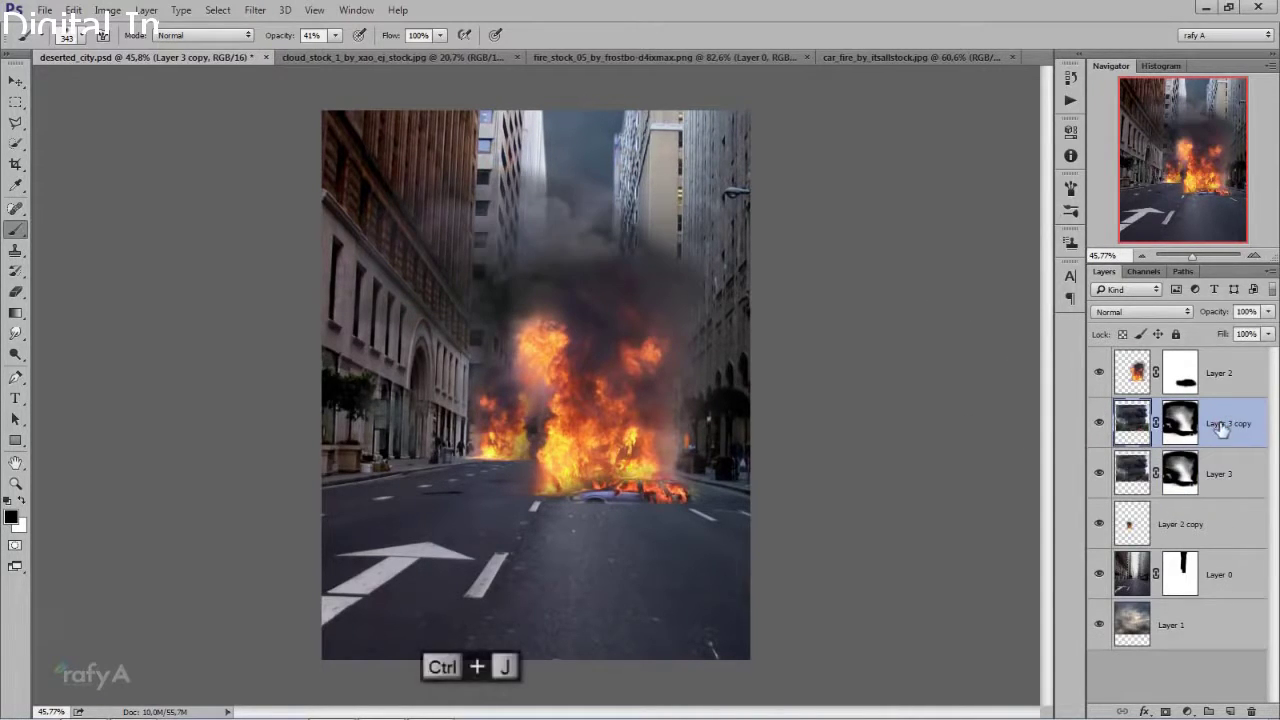
pyautogui.click(1099, 422)
pyautogui.click(1099, 422)
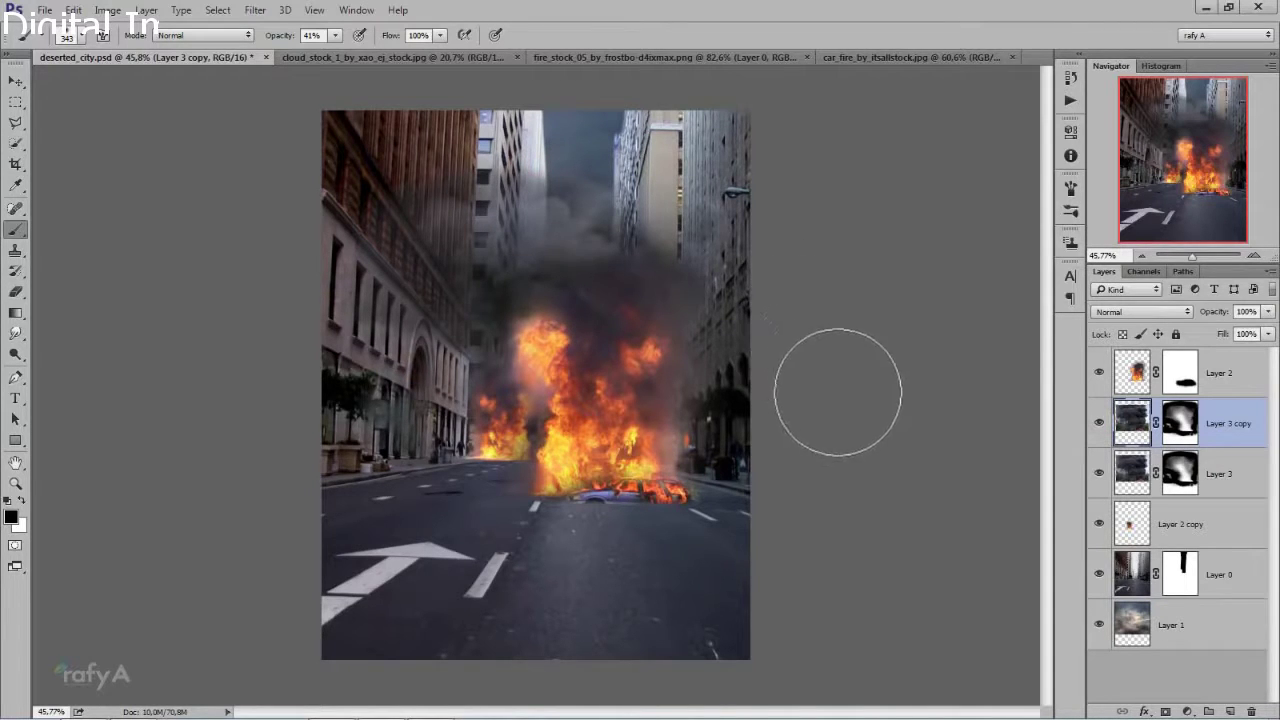
# - Add a new empty Layer 4 above the Layer 2 copy fire layer
pyautogui.click(1222, 470)
pyautogui.scroll(1, 592, 525)
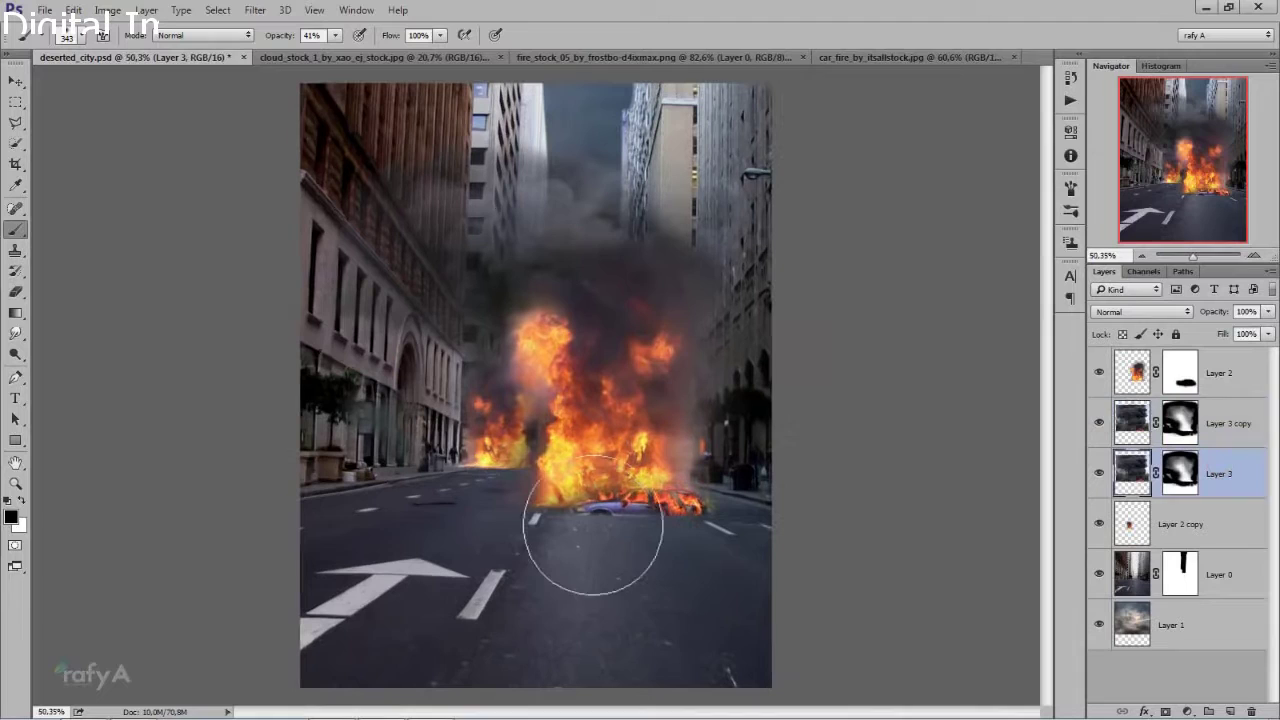
pyautogui.click(1183, 530)
pyautogui.click(1230, 711)
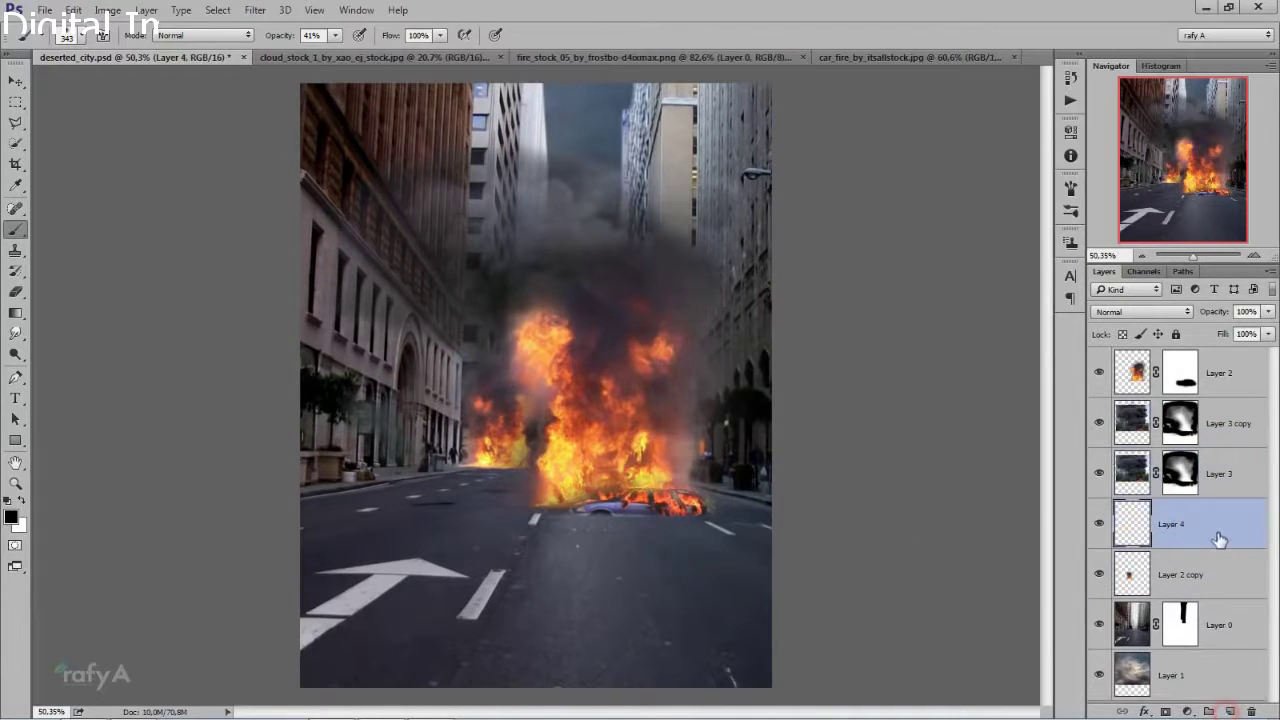
# - Move Layer 4 below Layer 2 copy and paint over the burning car's front with a 57 px brush
pyautogui.moveTo(1214, 528); pyautogui.dragTo(1190, 548)
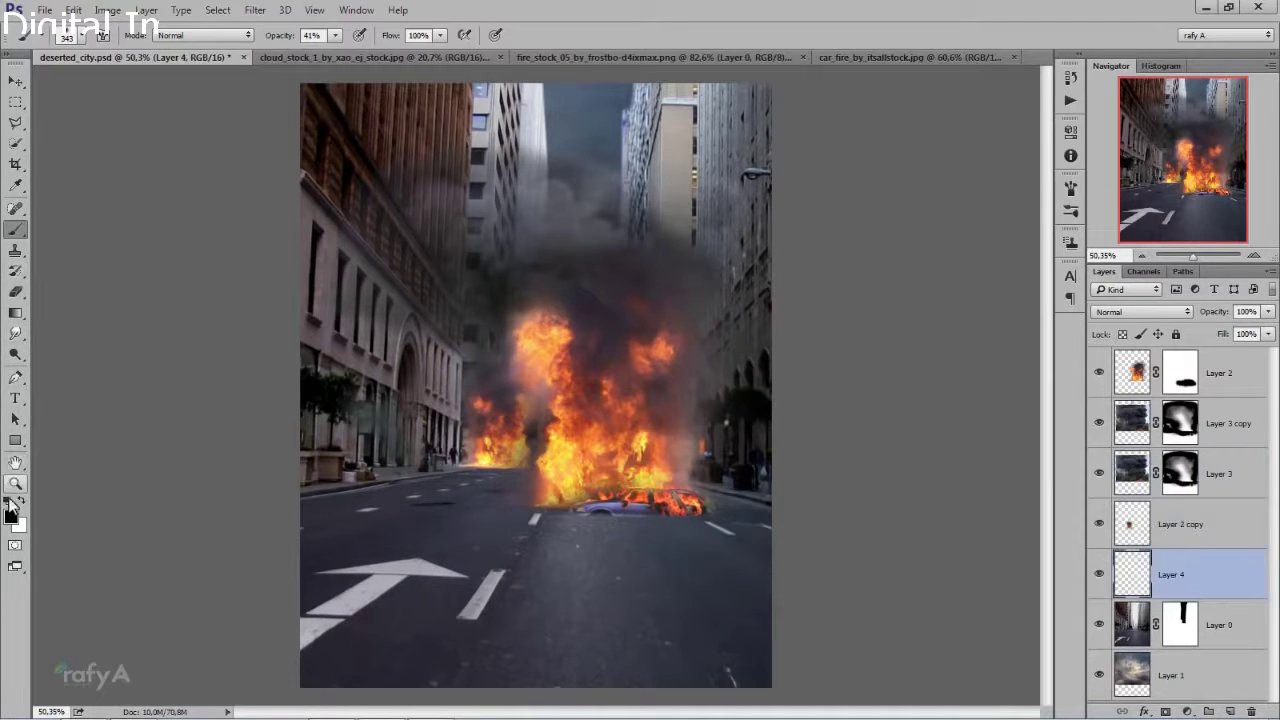
pyautogui.scroll(5, 607, 545)
pyautogui.rightClick(795, 361)
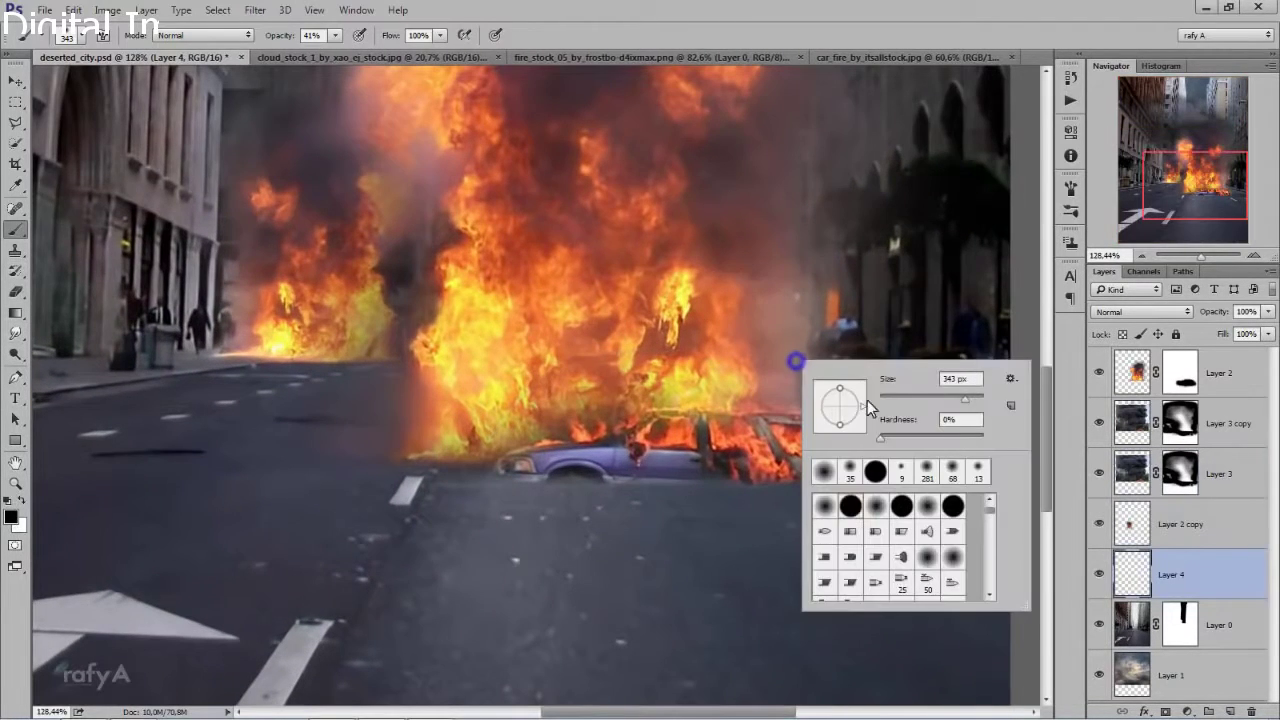
pyautogui.moveTo(964, 398); pyautogui.dragTo(910, 398)
pyautogui.click(677, 466)
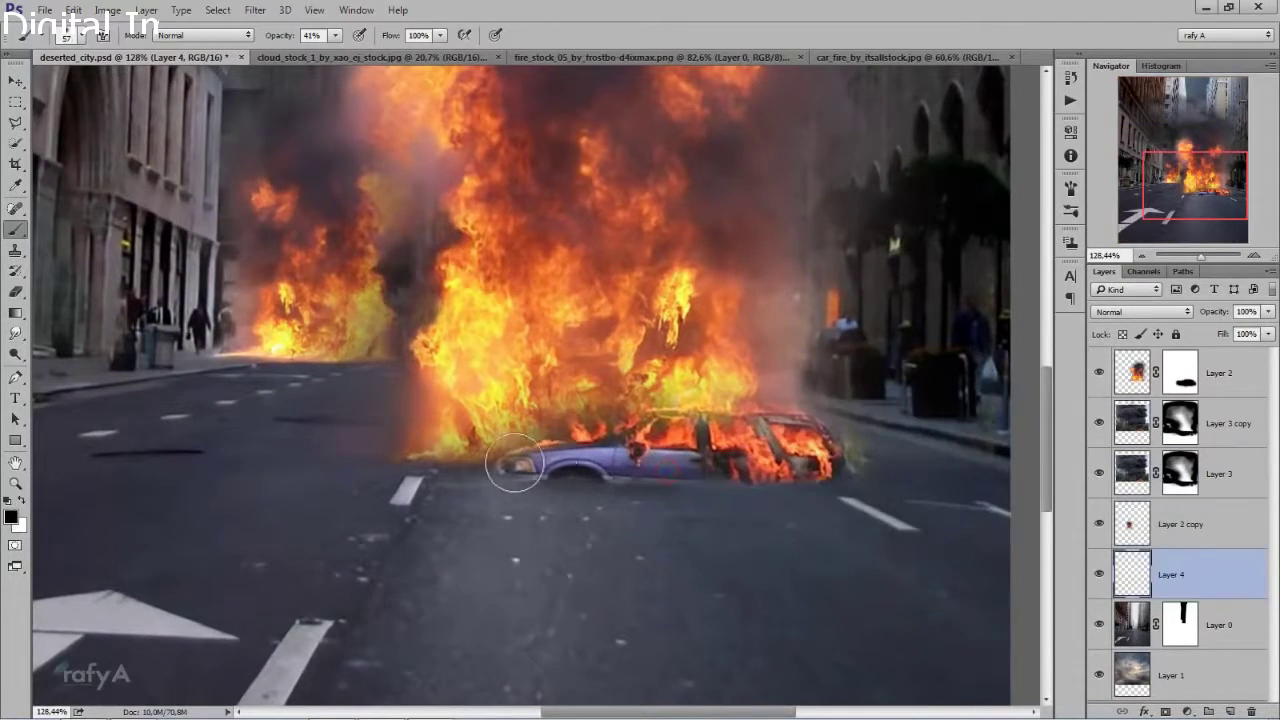
pyautogui.moveTo(463, 453); pyautogui.dragTo(832, 470)
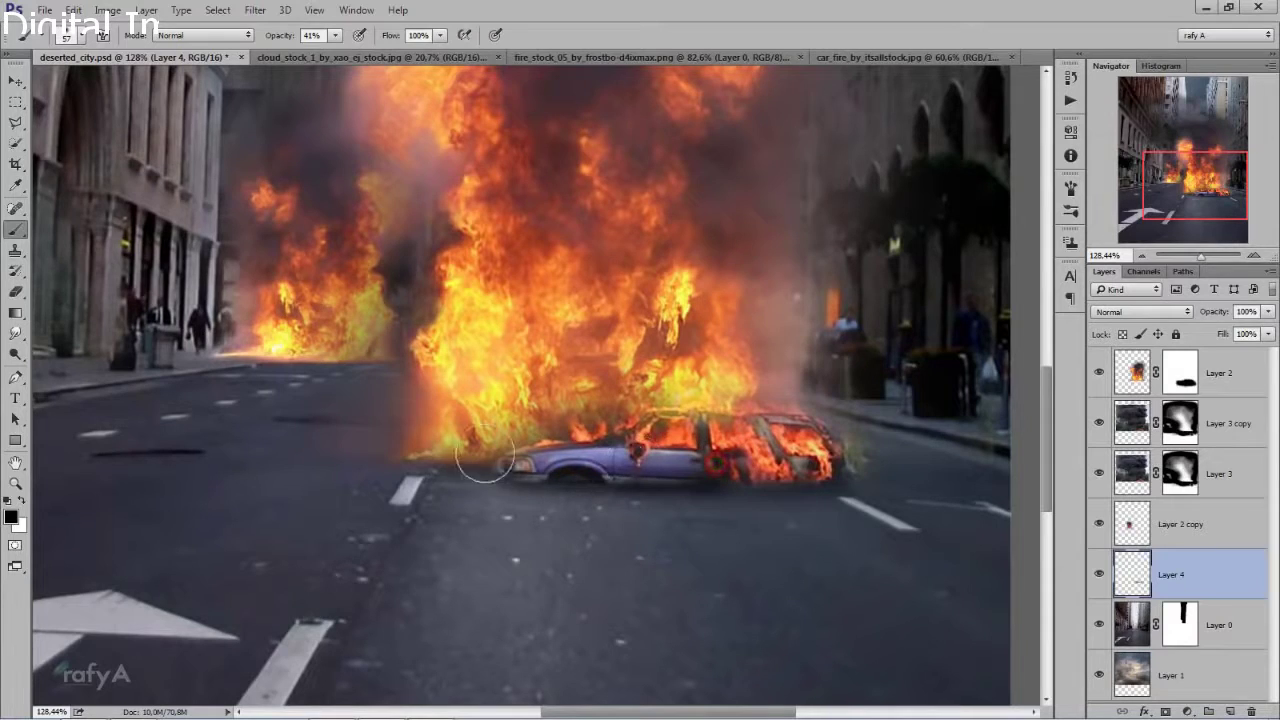
pyautogui.scroll(-3, 586, 421)
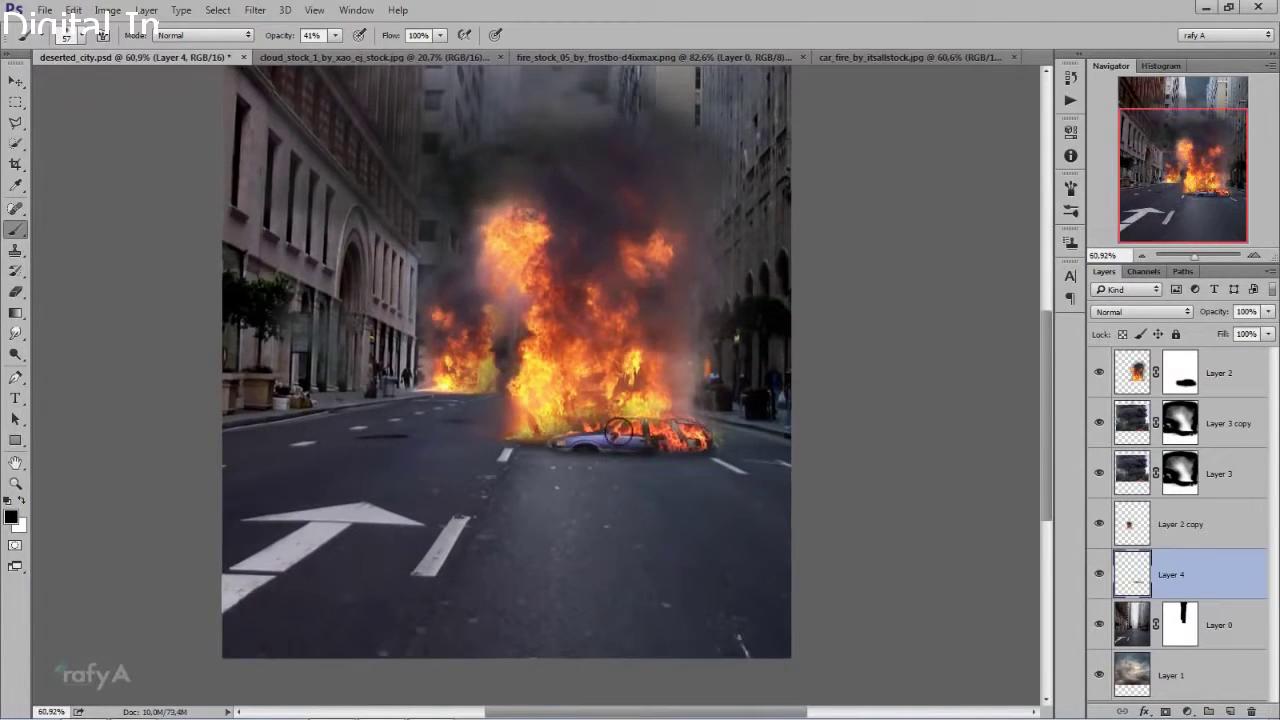
pyautogui.scroll(-1, 619, 430)
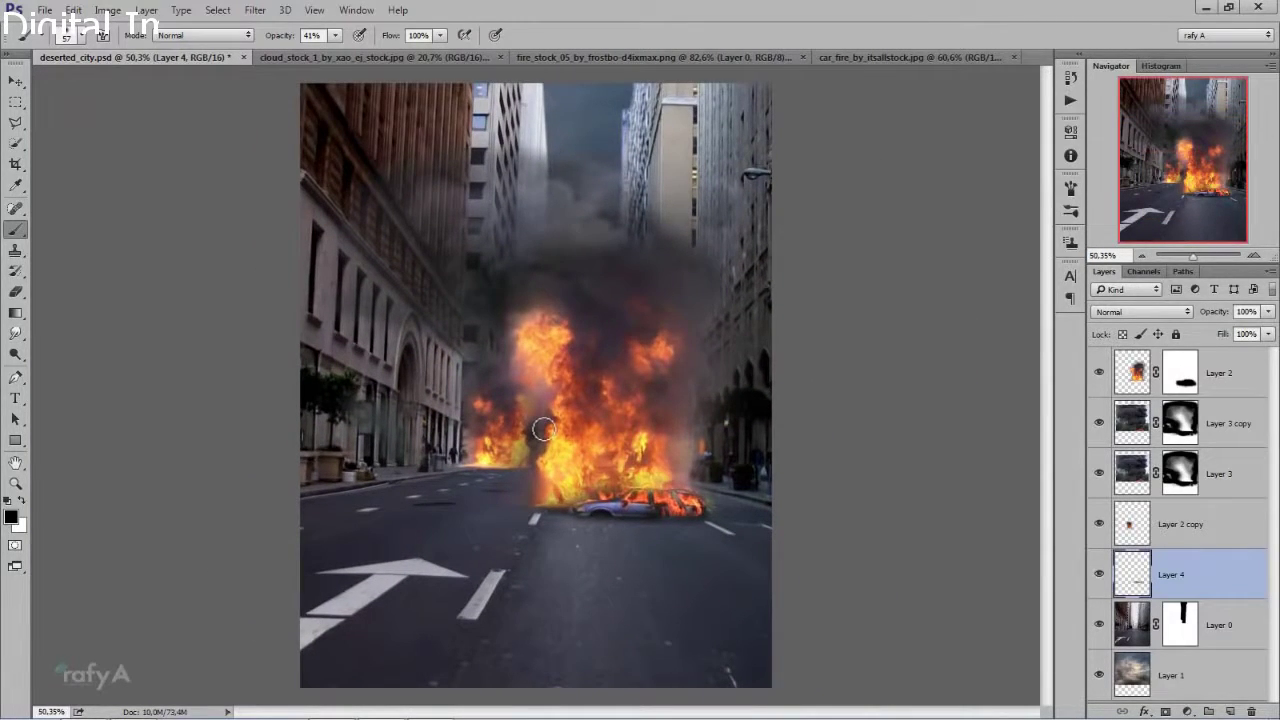
pyautogui.scroll(-1, 542, 430)
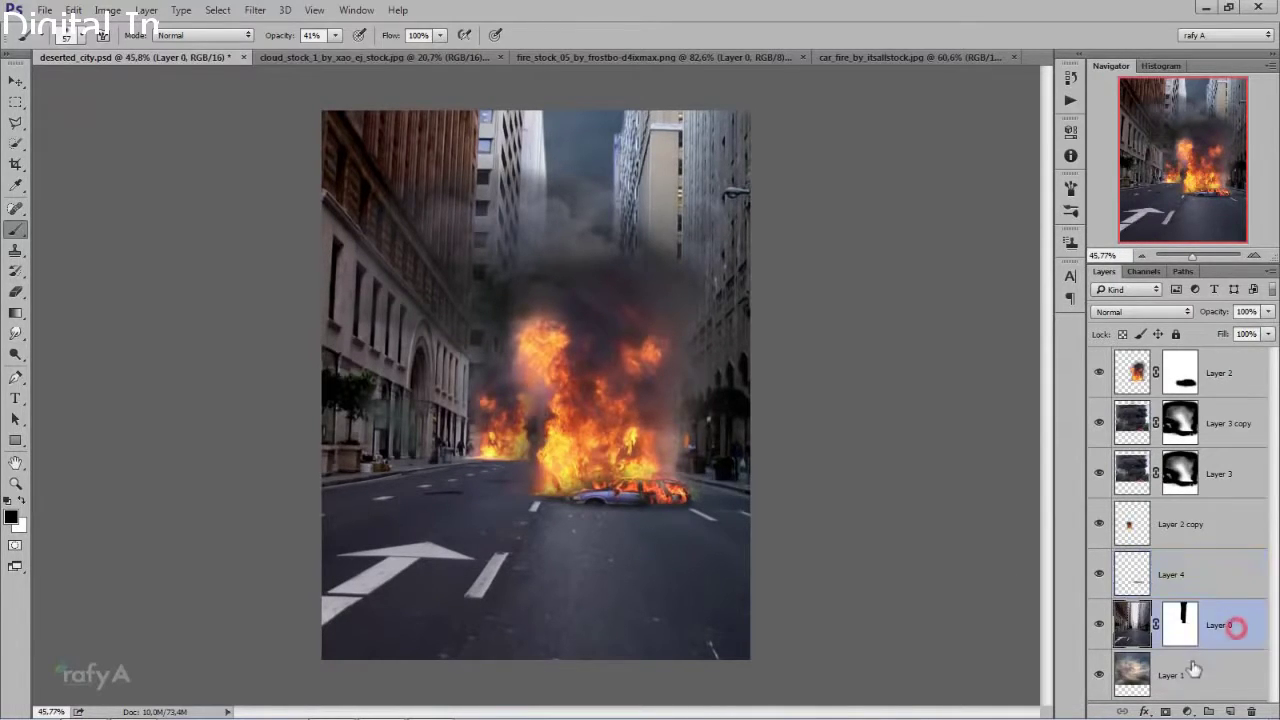
# - Add a reversed radial Gradient Fill layer centred on the fire
pyautogui.click(1189, 711)
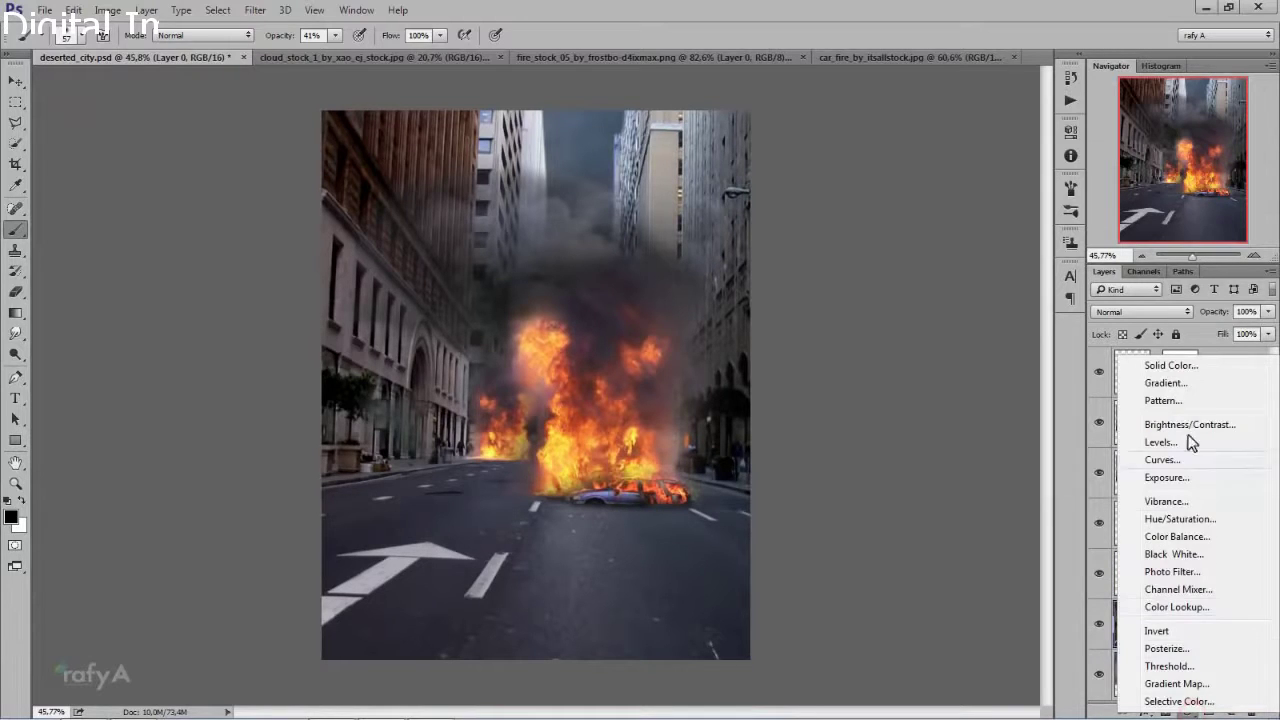
pyautogui.click(1188, 385)
pyautogui.click(973, 346)
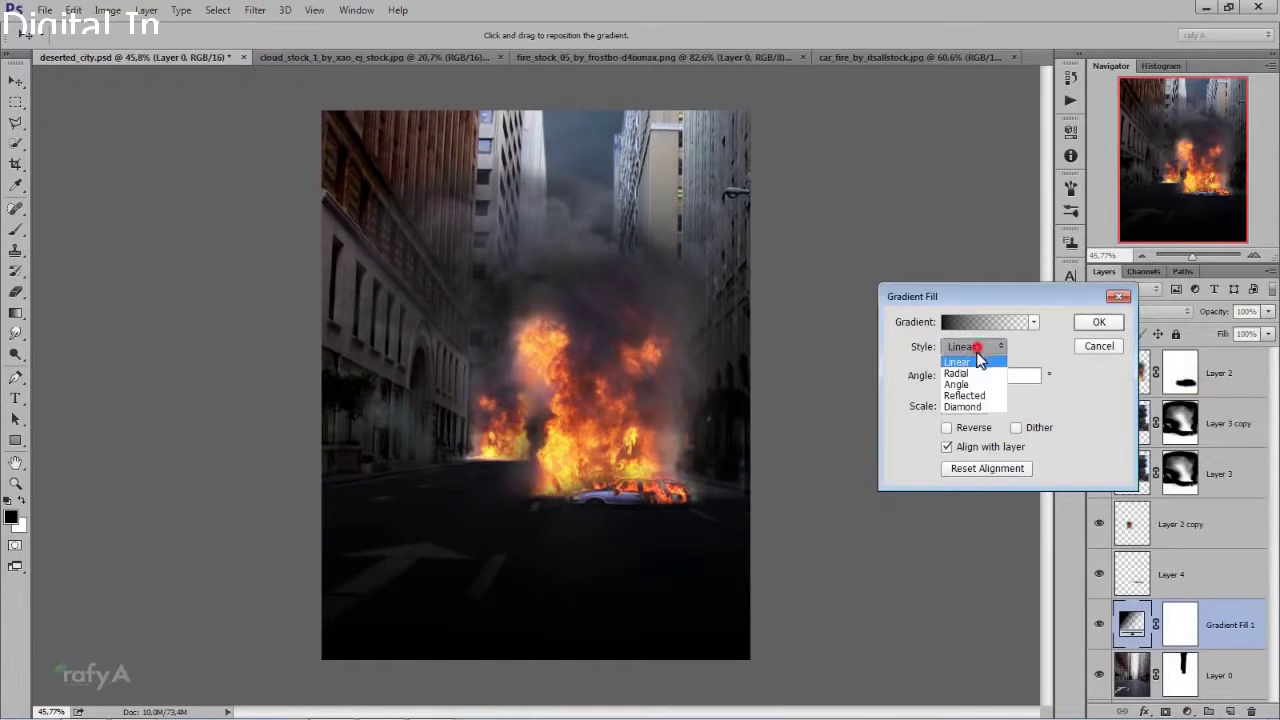
pyautogui.click(980, 371)
pyautogui.click(947, 428)
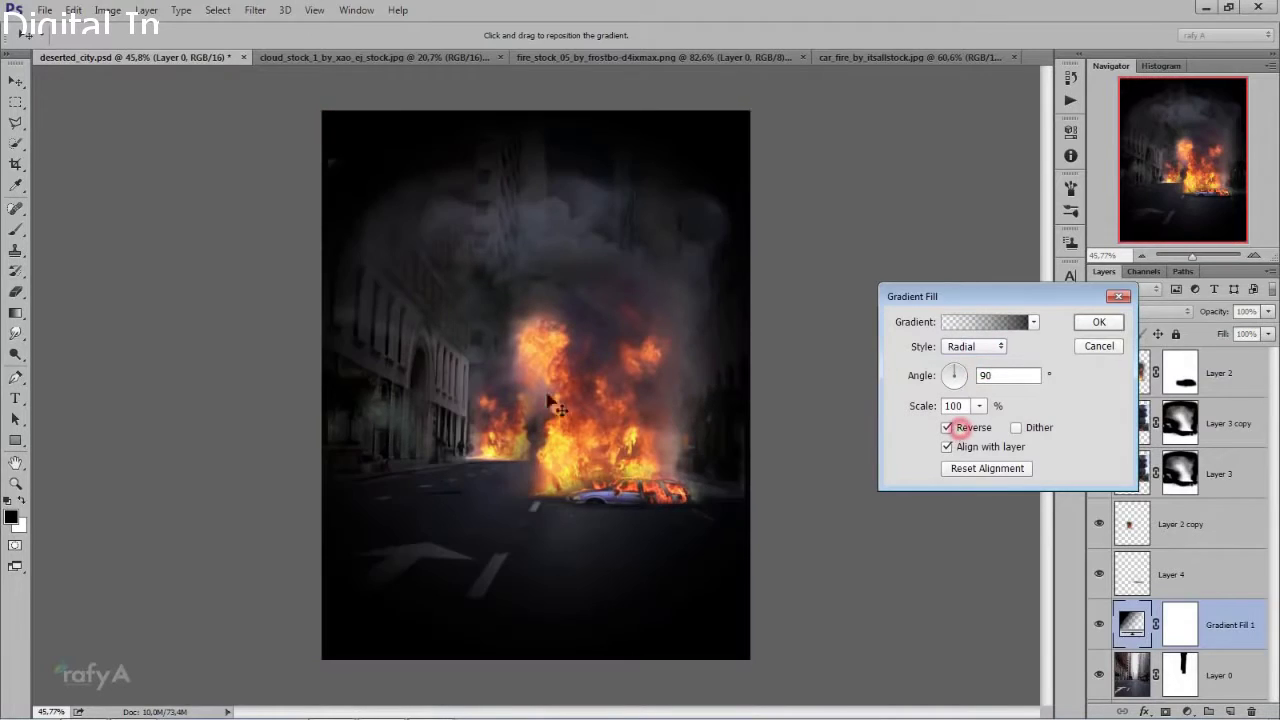
pyautogui.moveTo(530, 378); pyautogui.dragTo(550, 318)
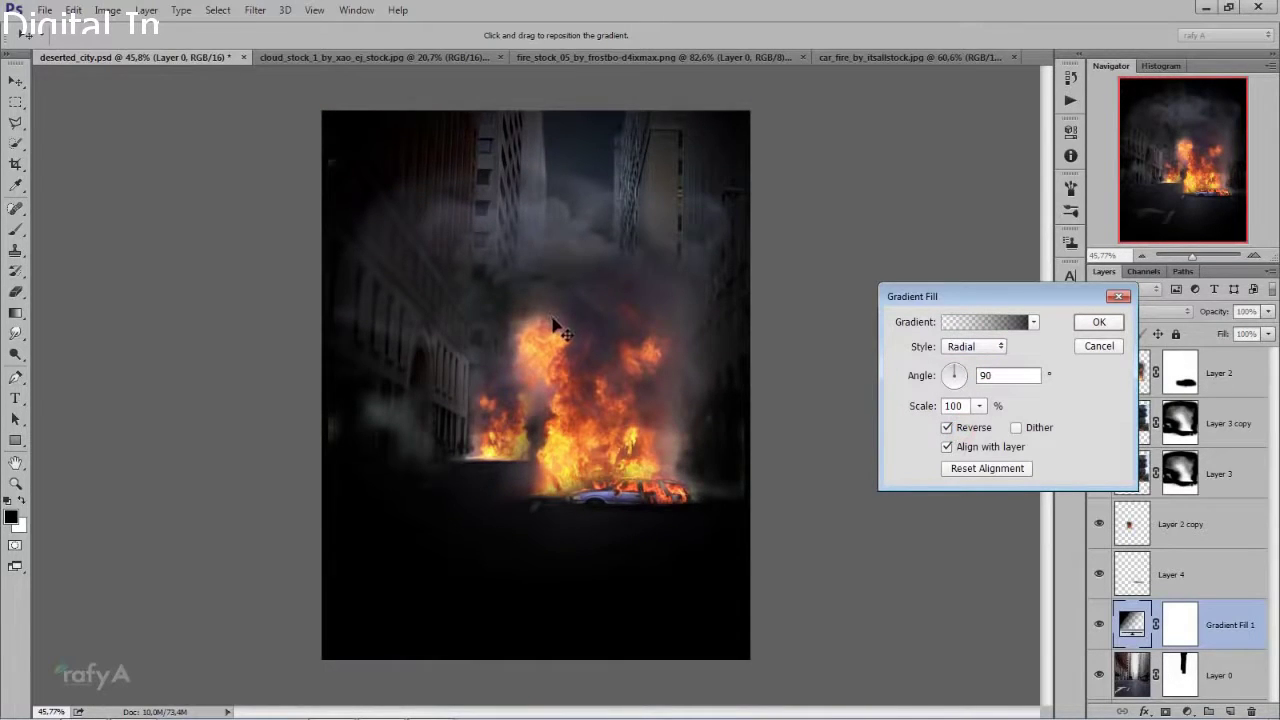
# - Set the gradient scale to 248%, shift its centre toward the road, and confirm
pyautogui.click(979, 407)
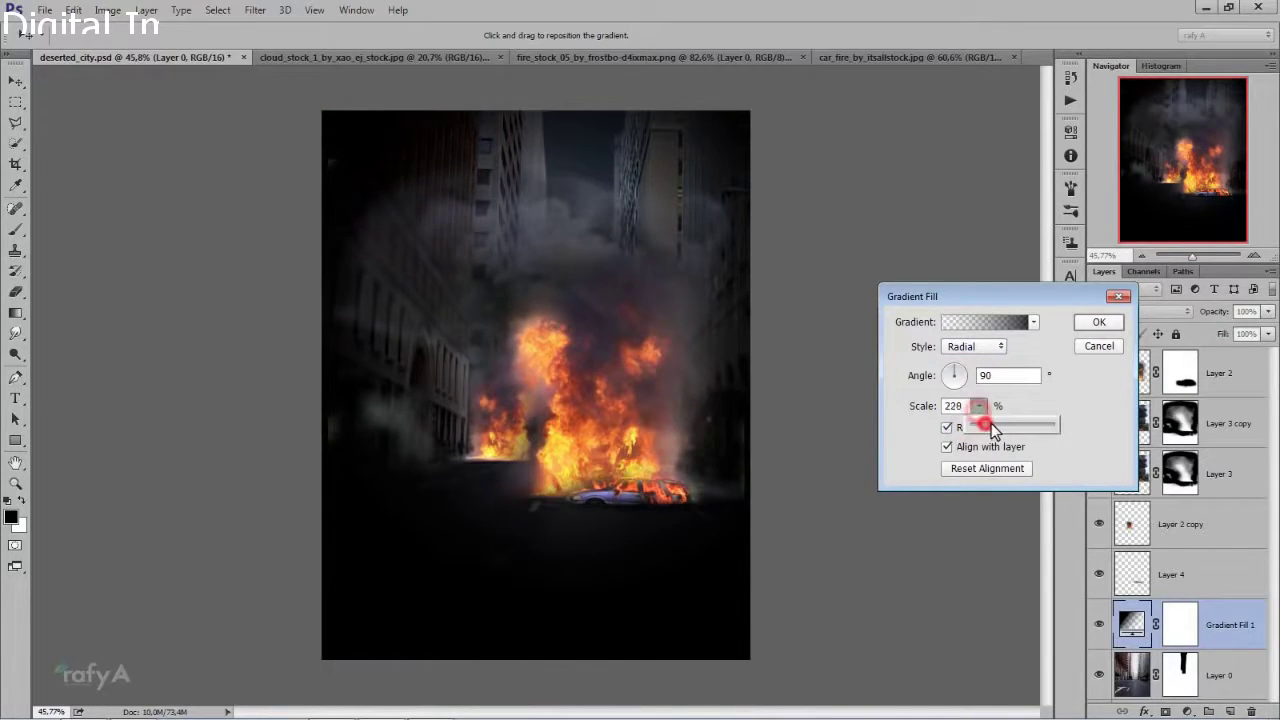
pyautogui.moveTo(991, 423); pyautogui.dragTo(995, 429)
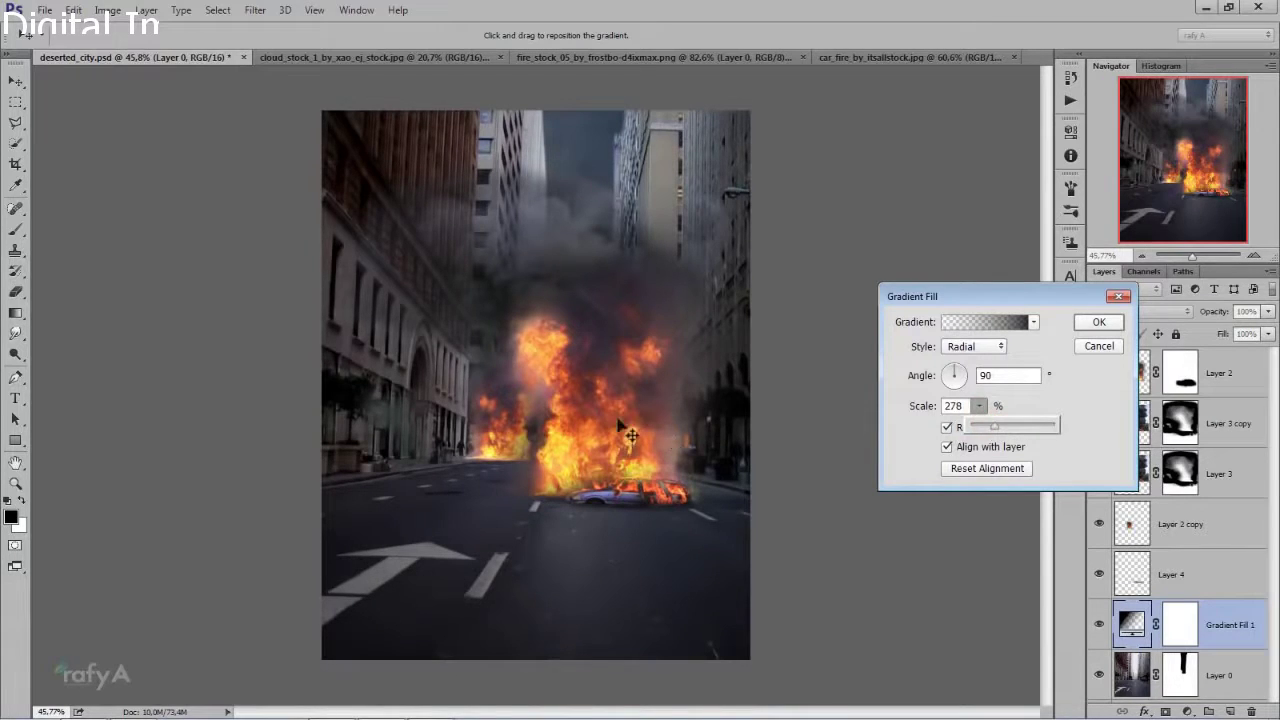
pyautogui.click(598, 393)
pyautogui.moveTo(538, 378)
pyautogui.mouseDown()
pyautogui.moveTo(567, 466)
pyautogui.moveTo(546, 447)
pyautogui.mouseUp()
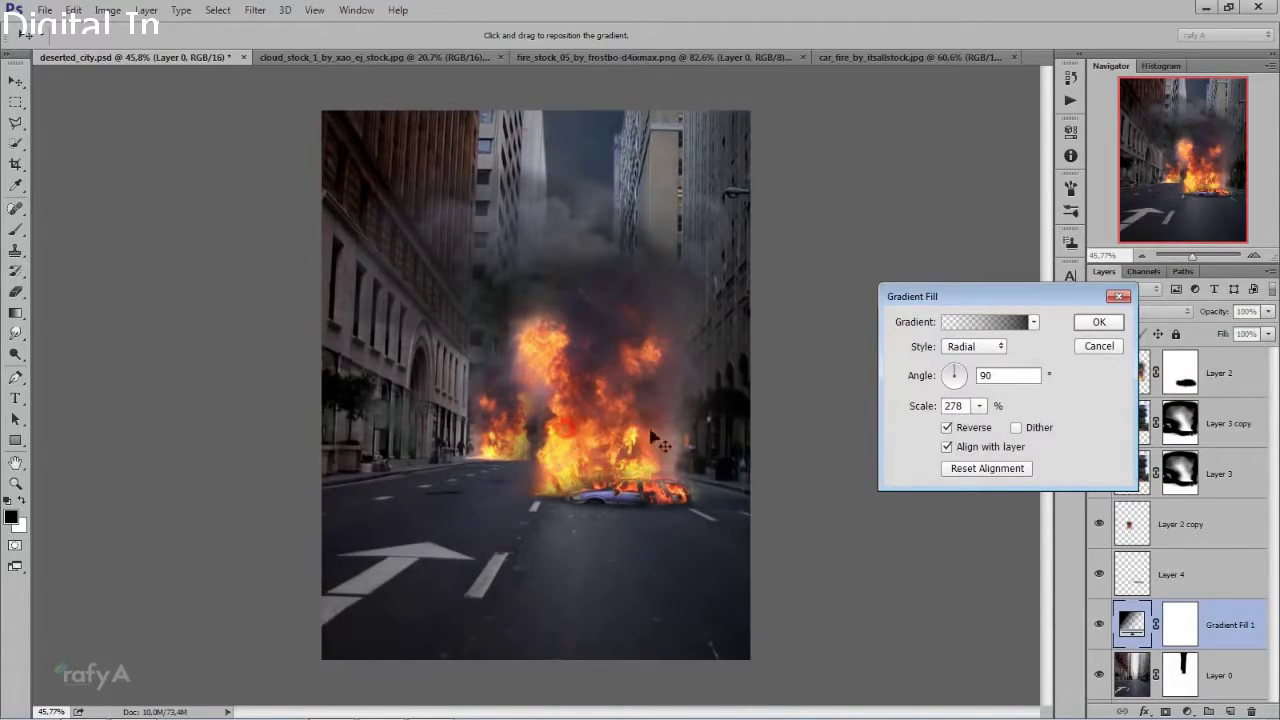
pyautogui.click(980, 406)
pyautogui.moveTo(981, 433); pyautogui.dragTo(978, 431)
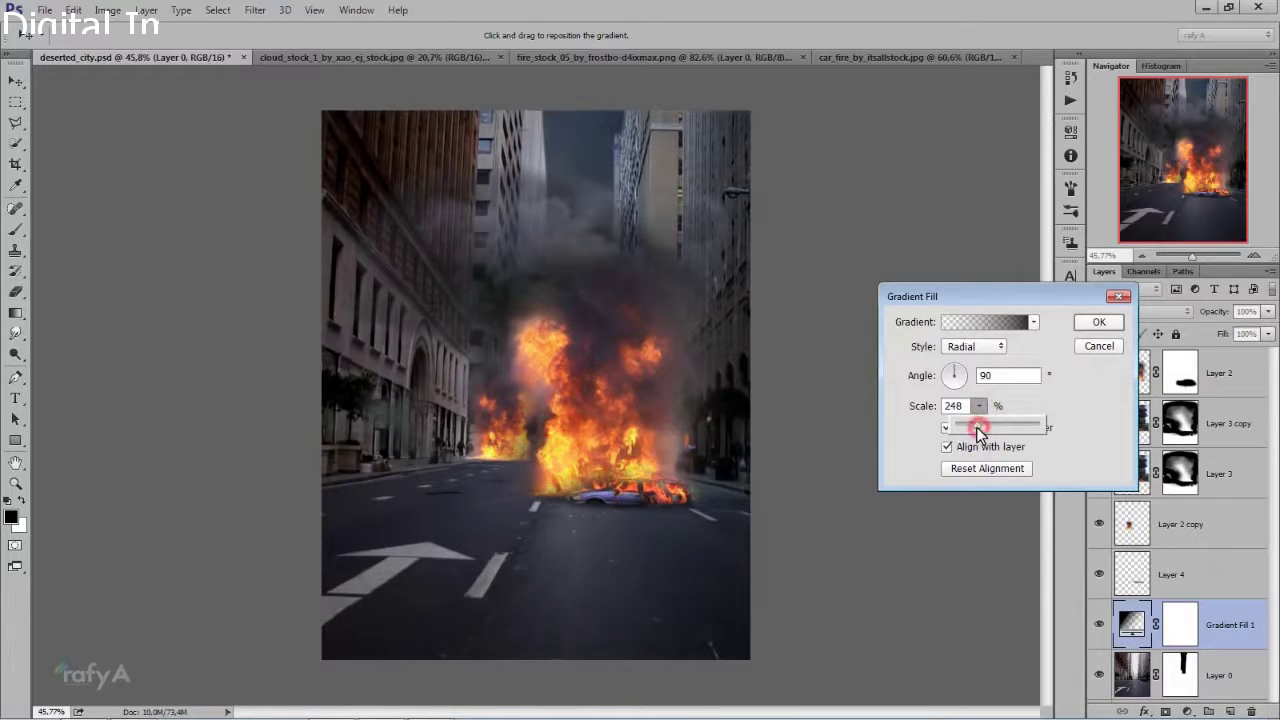
pyautogui.click(1097, 321)
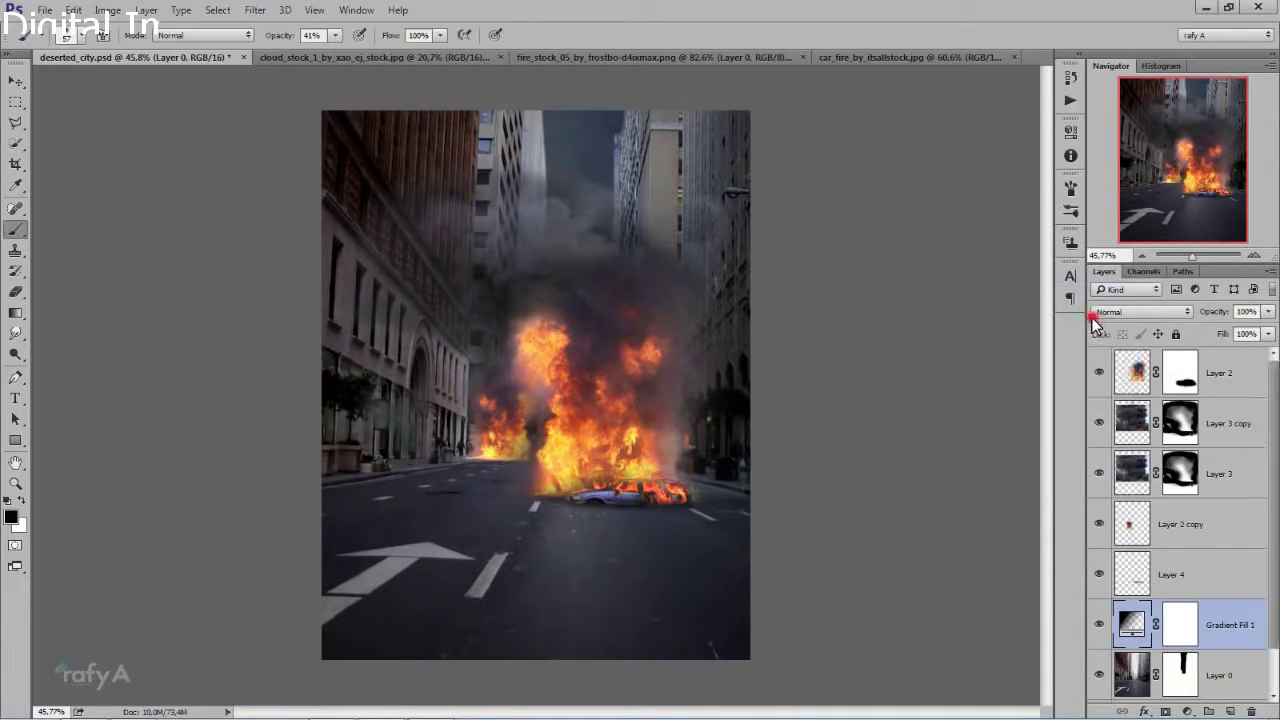
# - Add a new Layer 5 above Layer 4 in Overlay blend mode
pyautogui.click(1213, 533)
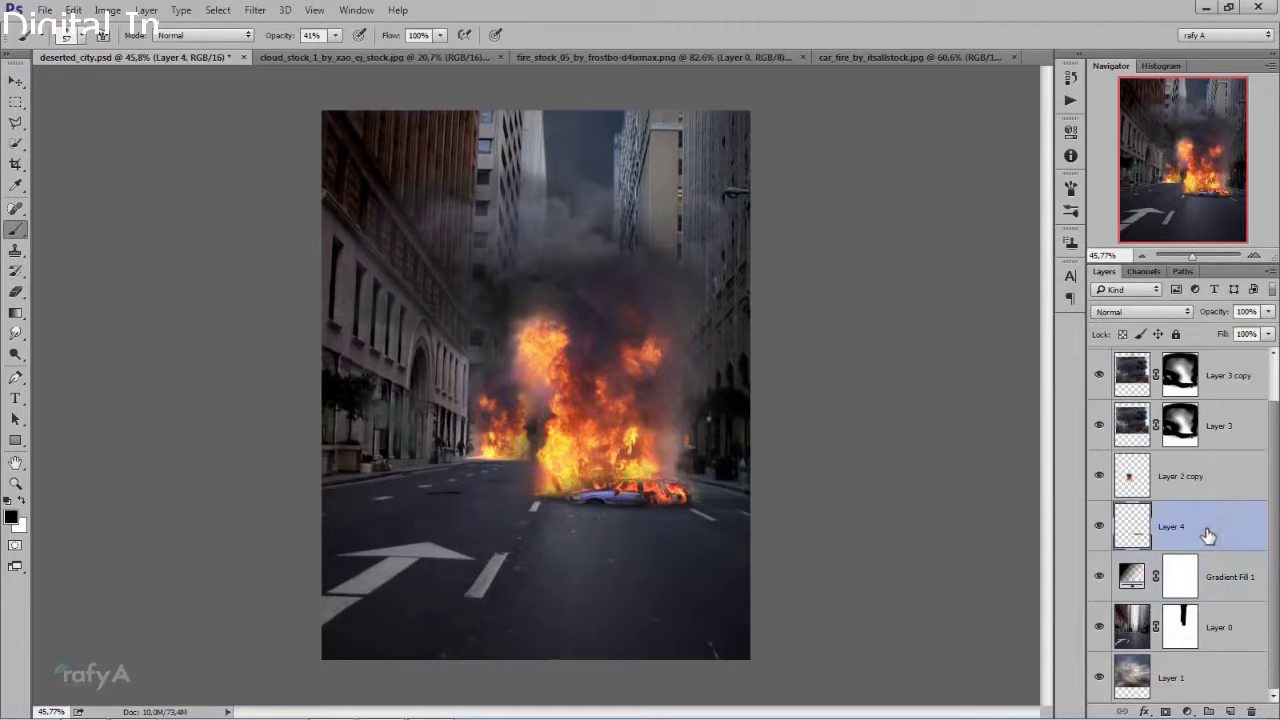
pyautogui.click(1231, 710)
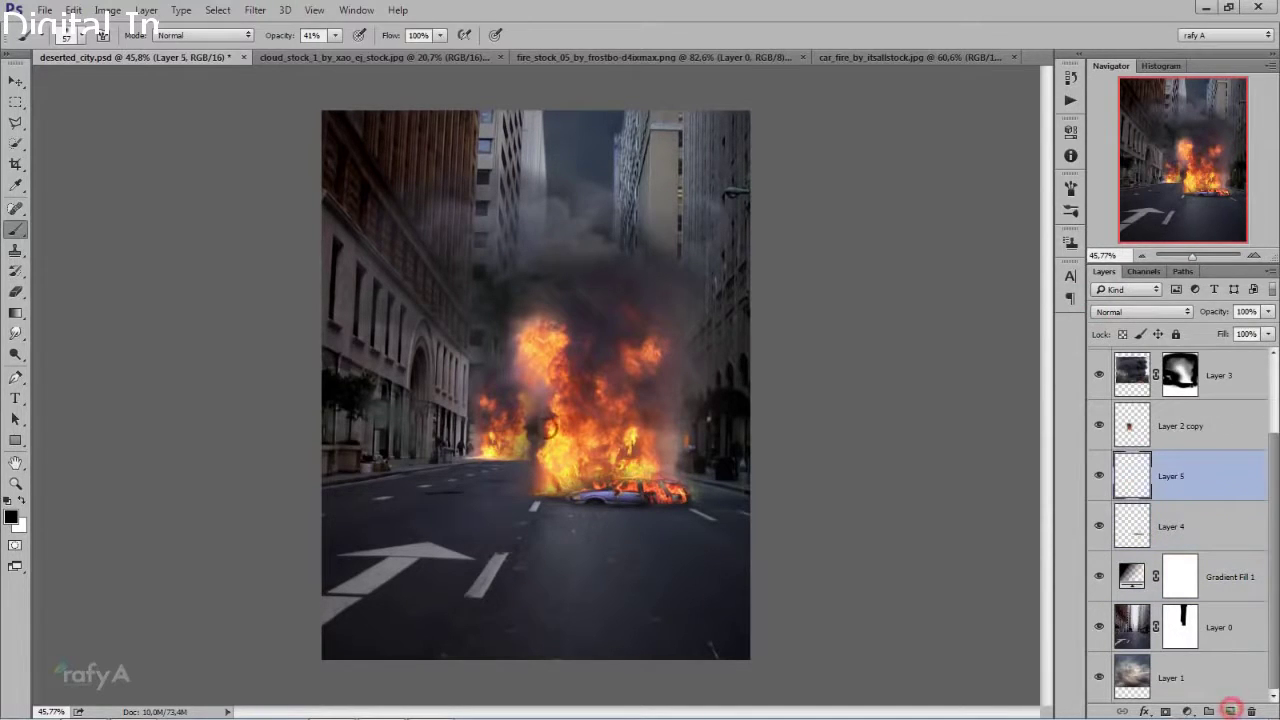
pyautogui.click(1106, 313)
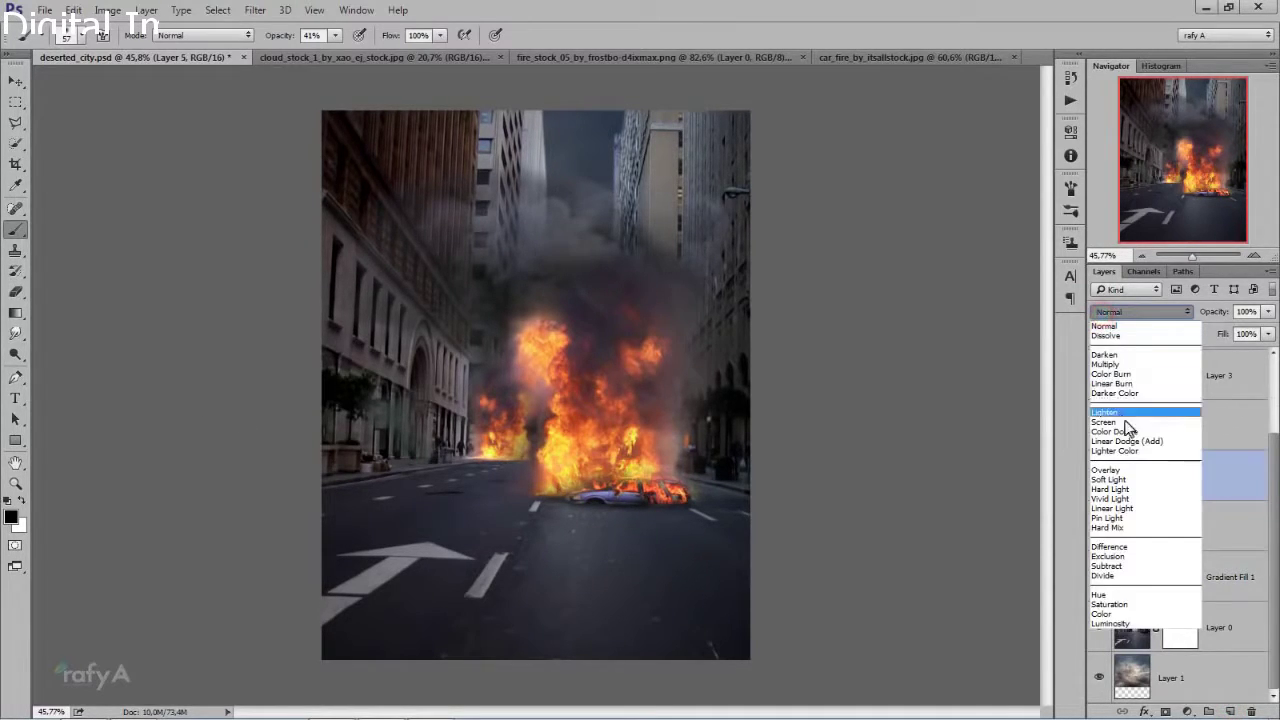
pyautogui.click(1138, 472)
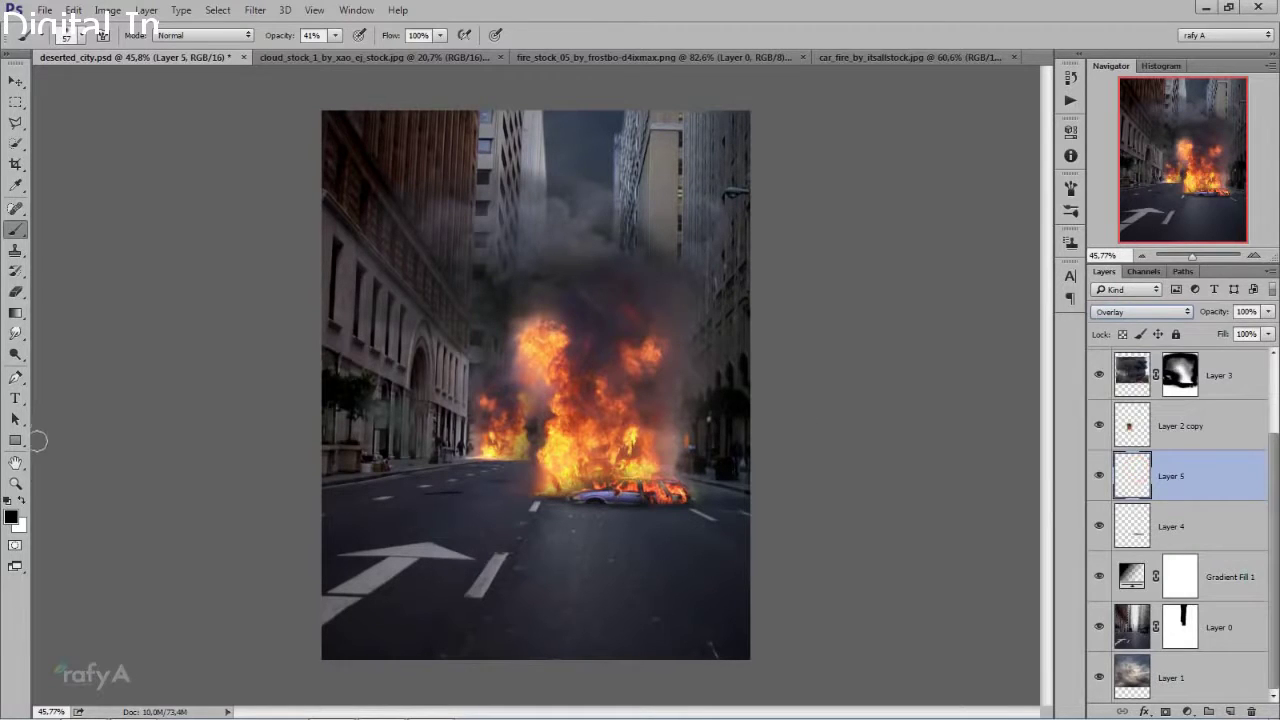
# - Sample orange from the fire as foreground; set the brush to 100% opacity, 328 px, 55% flow
pyautogui.click(12, 518)
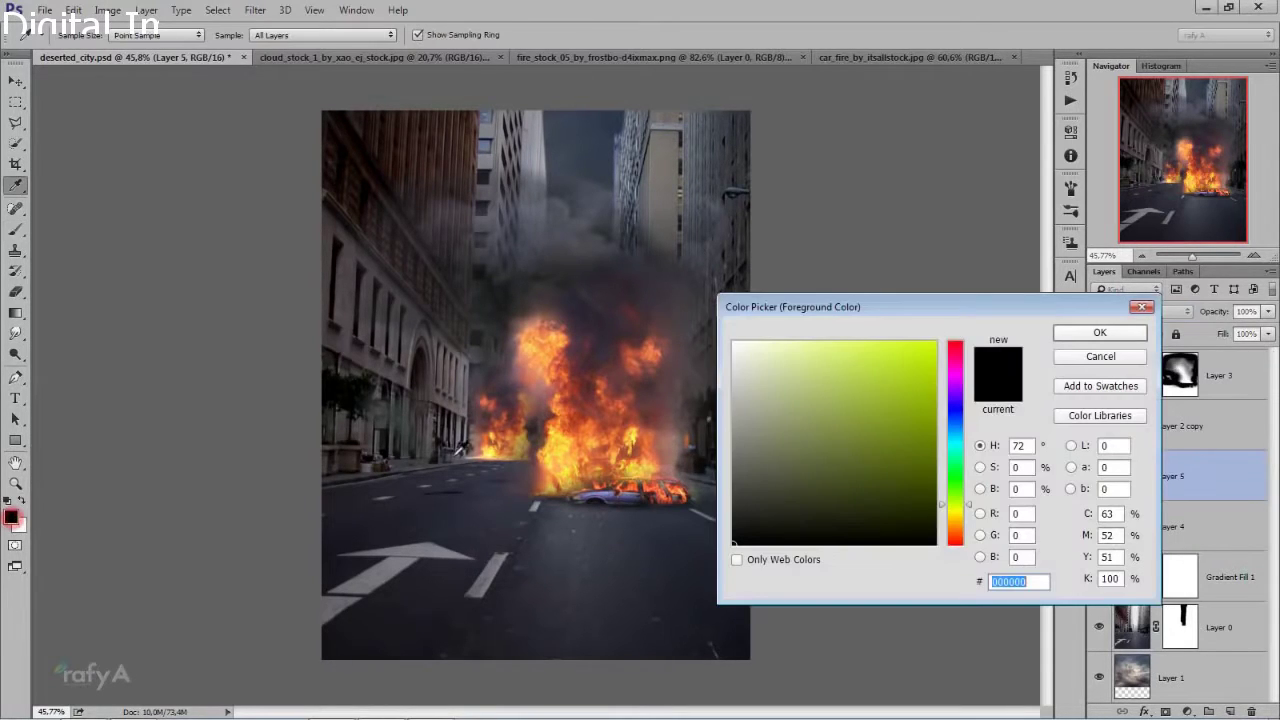
pyautogui.click(564, 428)
pyautogui.click(1066, 332)
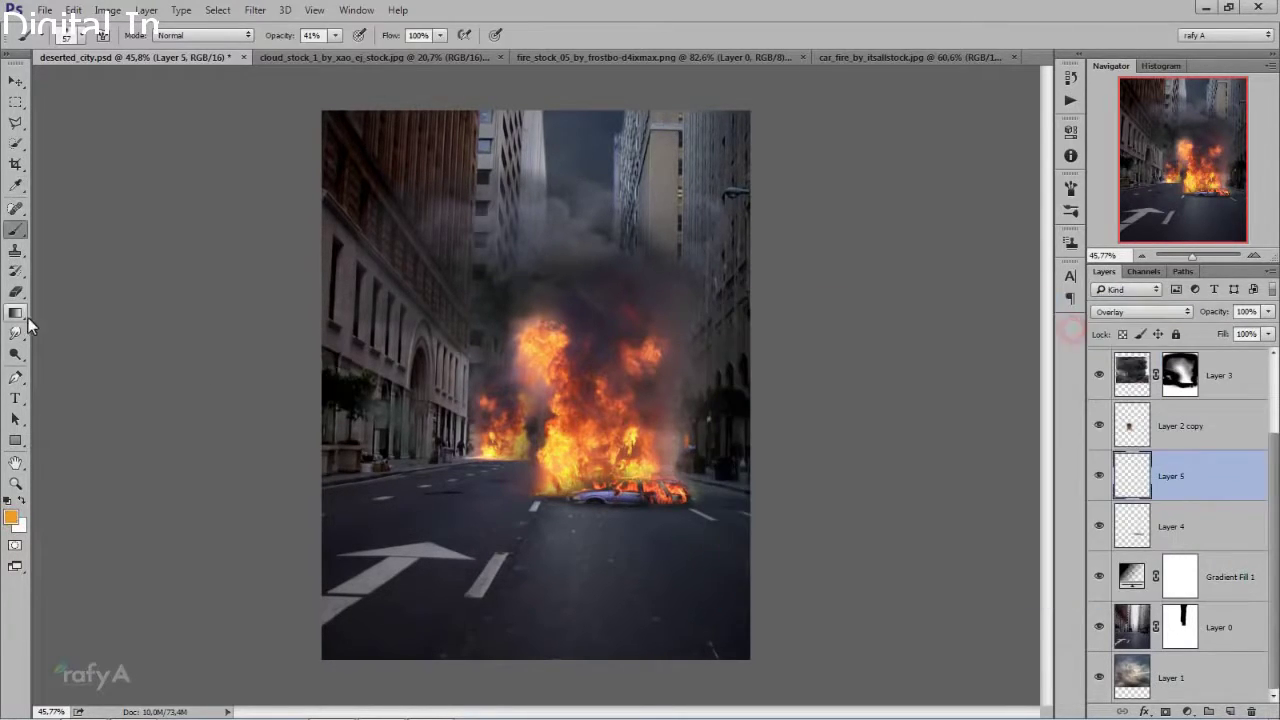
pyautogui.moveTo(336, 36)
pyautogui.mouseDown()
pyautogui.moveTo(441, 35)
pyautogui.moveTo(418, 55)
pyautogui.mouseUp()
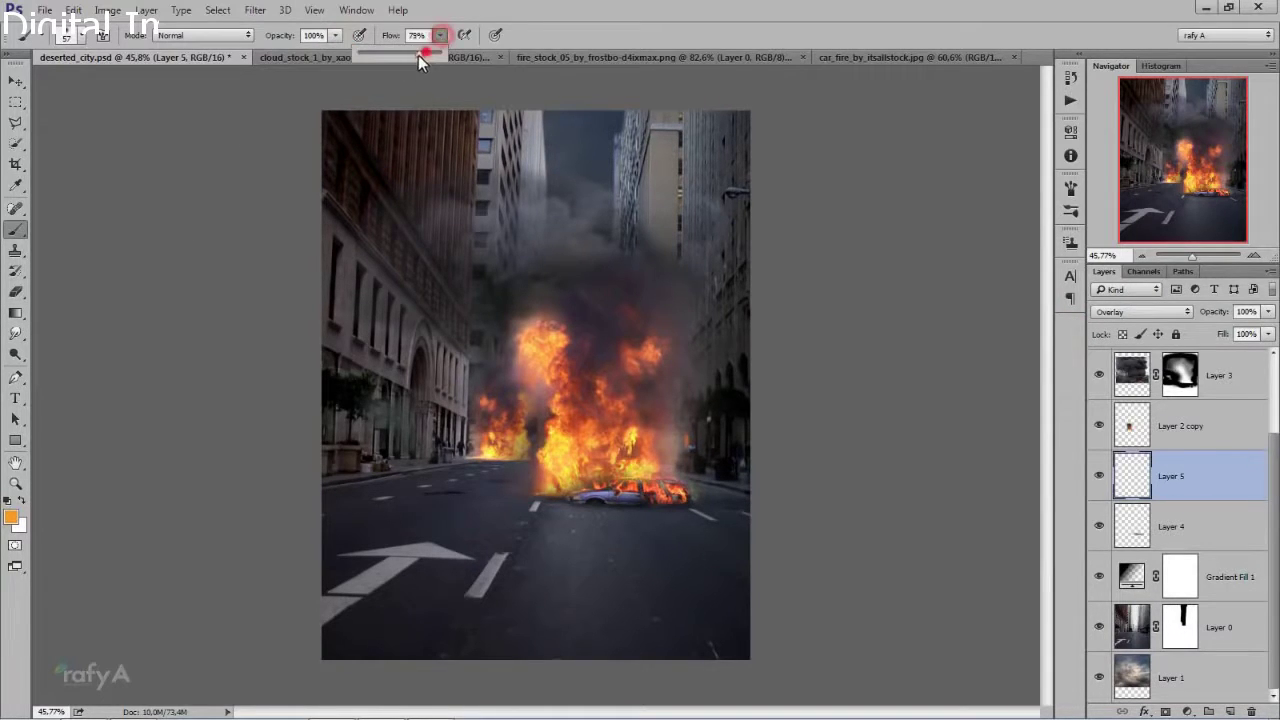
pyautogui.rightClick(562, 345)
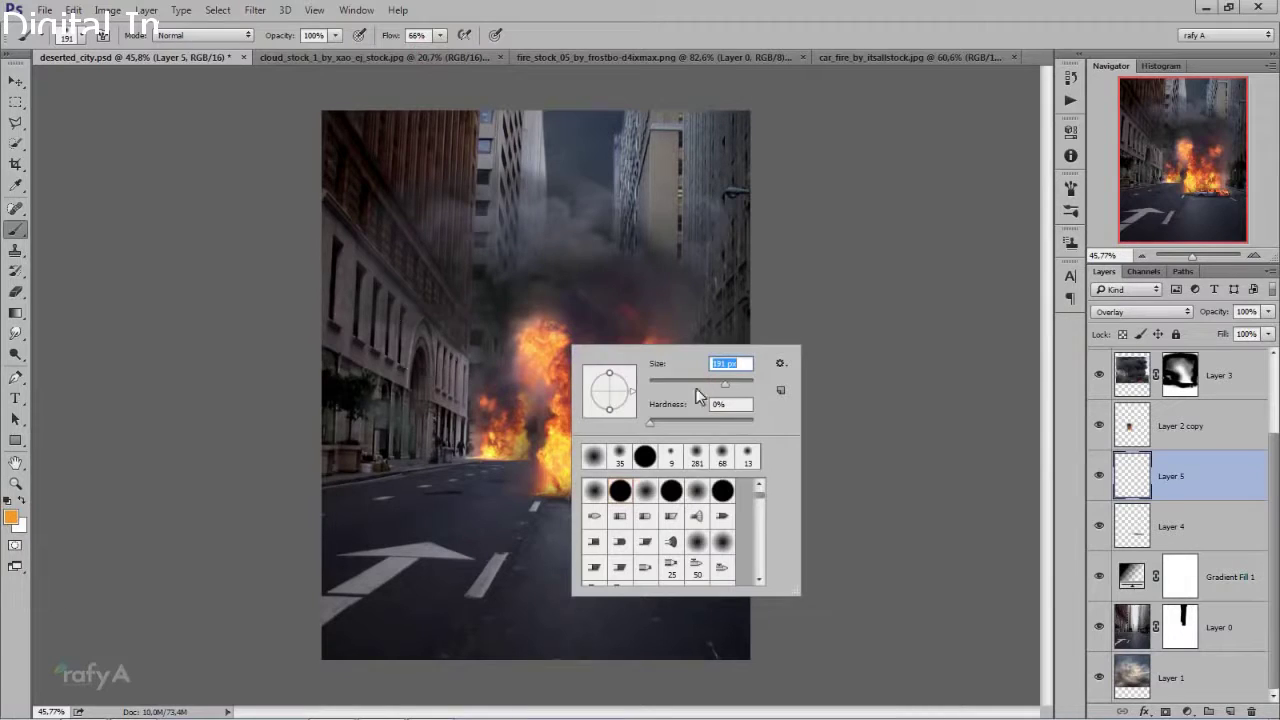
pyautogui.moveTo(733, 383); pyautogui.dragTo(741, 383)
pyautogui.moveTo(390, 35); pyautogui.dragTo(372, 45)
# - Paint orange glow around the fire, left facade, right street, smoke and road near the car
pyautogui.moveTo(470, 400)
pyautogui.mouseDown()
pyautogui.moveTo(491, 394)
pyautogui.moveTo(491, 443)
pyautogui.mouseUp()
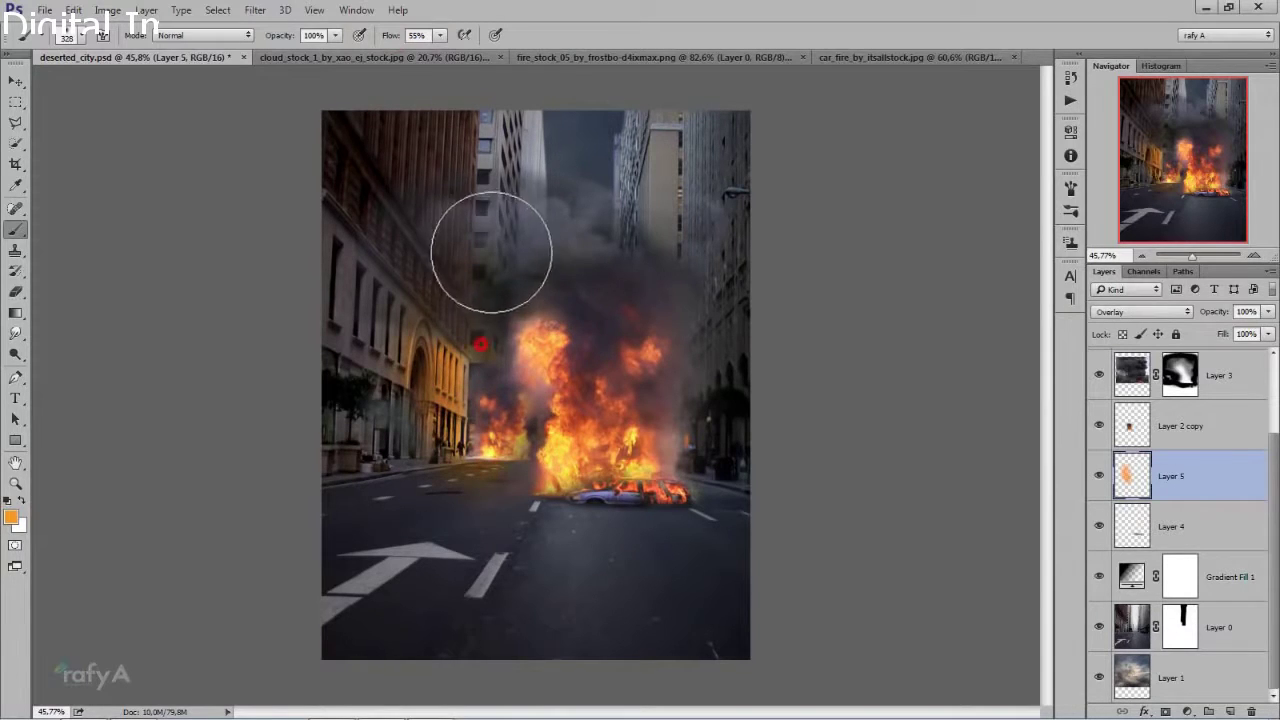
pyautogui.moveTo(314, 223)
pyautogui.mouseDown()
pyautogui.moveTo(423, 300)
pyautogui.moveTo(400, 395)
pyautogui.moveTo(516, 462)
pyautogui.moveTo(543, 397)
pyautogui.moveTo(600, 491)
pyautogui.moveTo(674, 509)
pyautogui.moveTo(469, 522)
pyautogui.moveTo(546, 500)
pyautogui.mouseUp()
pyautogui.moveTo(664, 547); pyautogui.dragTo(686, 528)
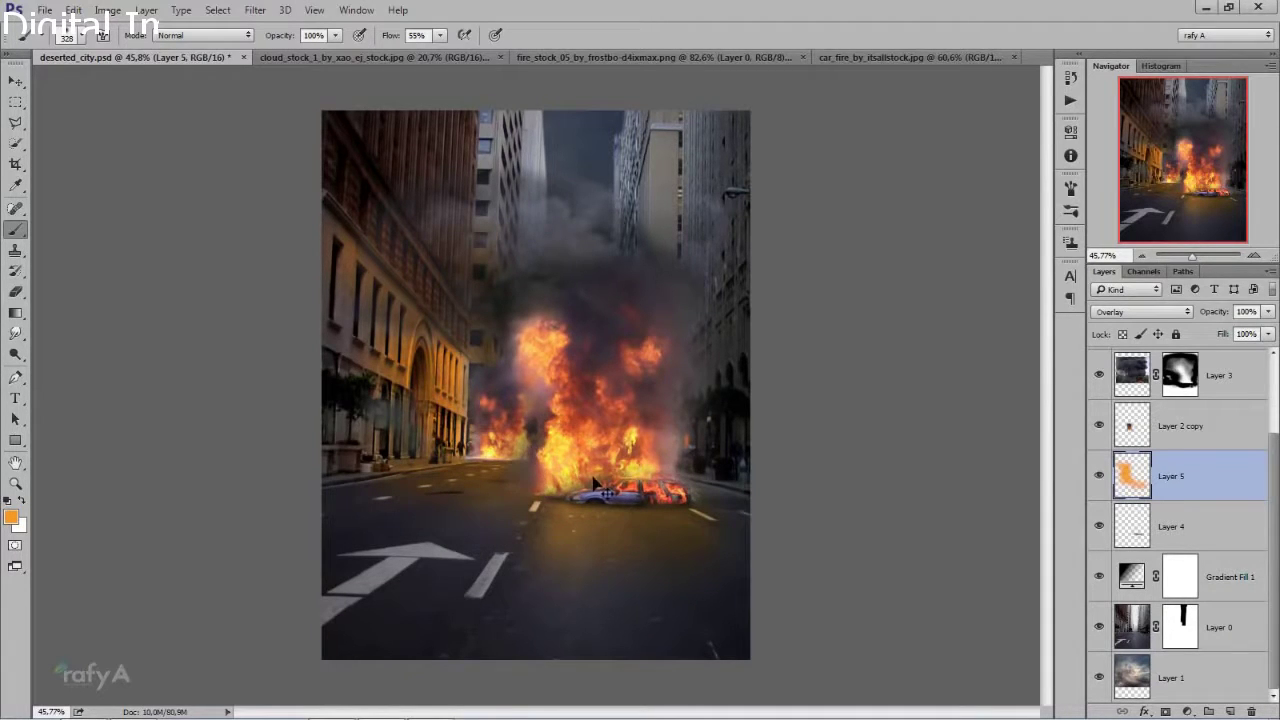
pyautogui.moveTo(708, 411)
pyautogui.mouseDown()
pyautogui.moveTo(692, 289)
pyautogui.moveTo(697, 351)
pyautogui.mouseUp()
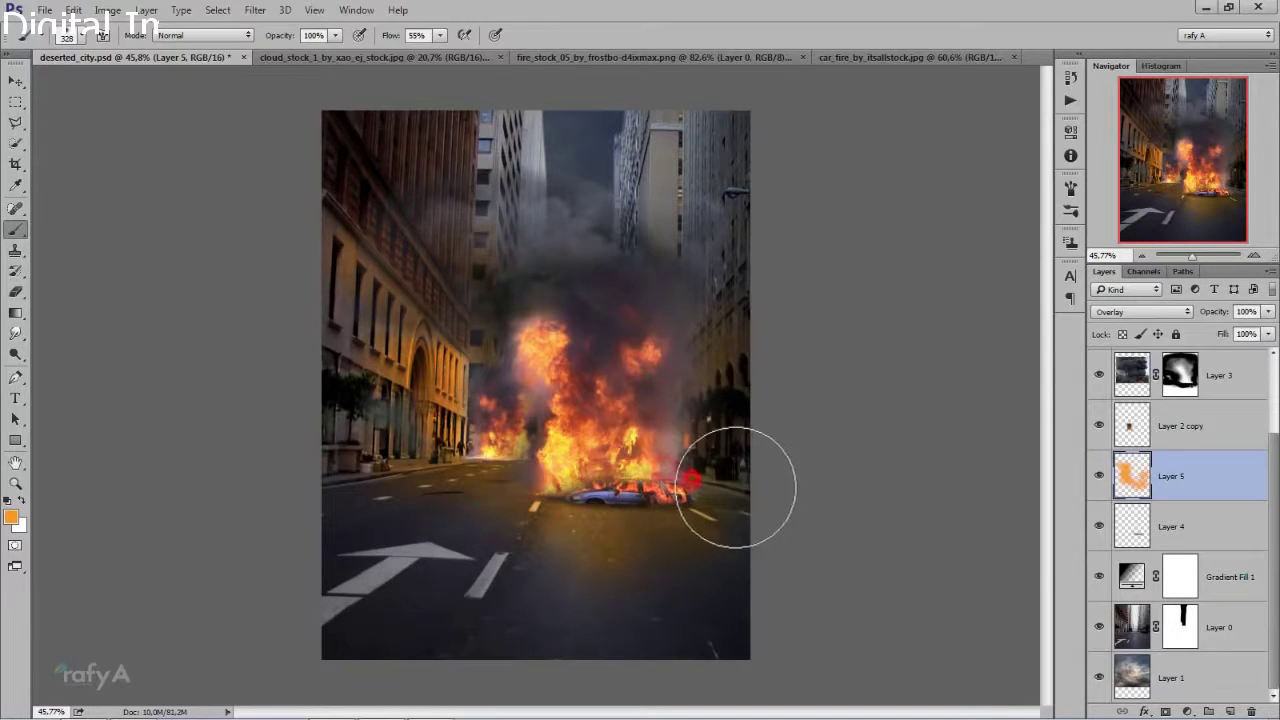
pyautogui.moveTo(686, 251)
pyautogui.mouseDown()
pyautogui.moveTo(626, 234)
pyautogui.moveTo(680, 359)
pyautogui.moveTo(609, 286)
pyautogui.mouseUp()
pyautogui.moveTo(509, 251); pyautogui.dragTo(546, 489)
pyautogui.moveTo(660, 545)
pyautogui.mouseDown()
pyautogui.moveTo(648, 563)
pyautogui.moveTo(517, 590)
pyautogui.moveTo(429, 500)
pyautogui.moveTo(514, 486)
pyautogui.moveTo(527, 455)
pyautogui.mouseUp()
pyautogui.scroll(-3, 557, 571)
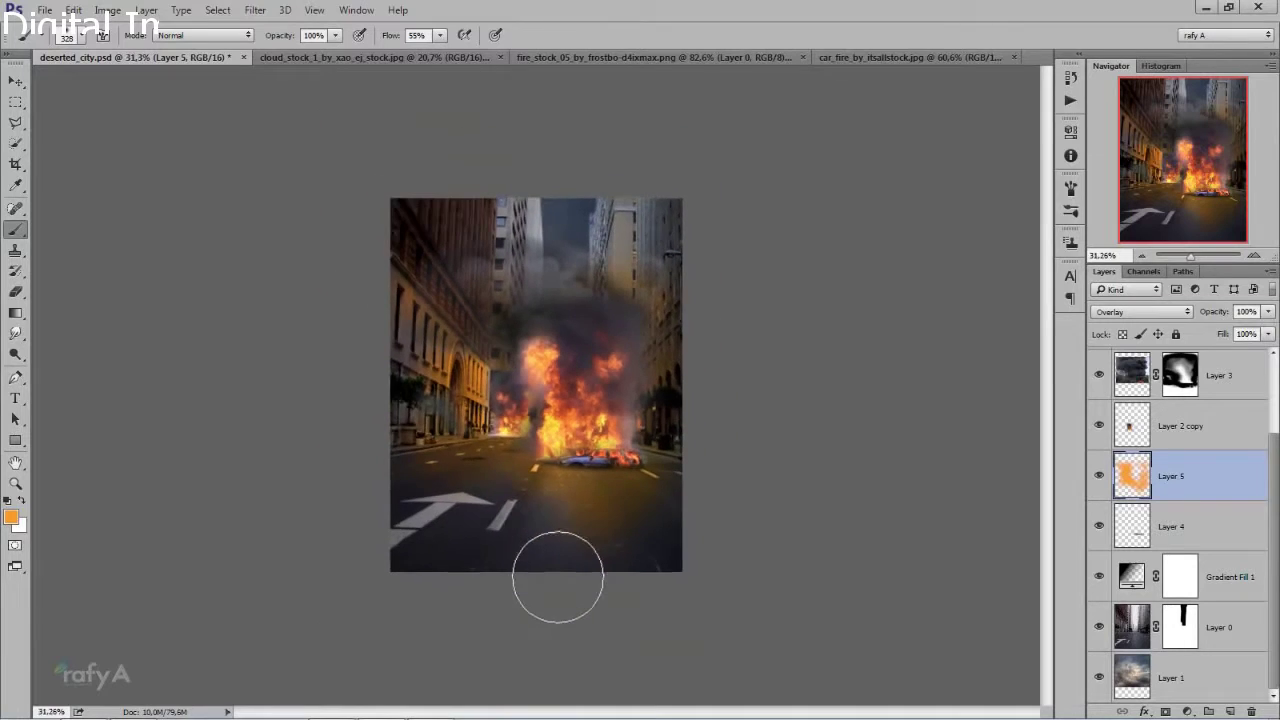
pyautogui.scroll(2, 557, 571)
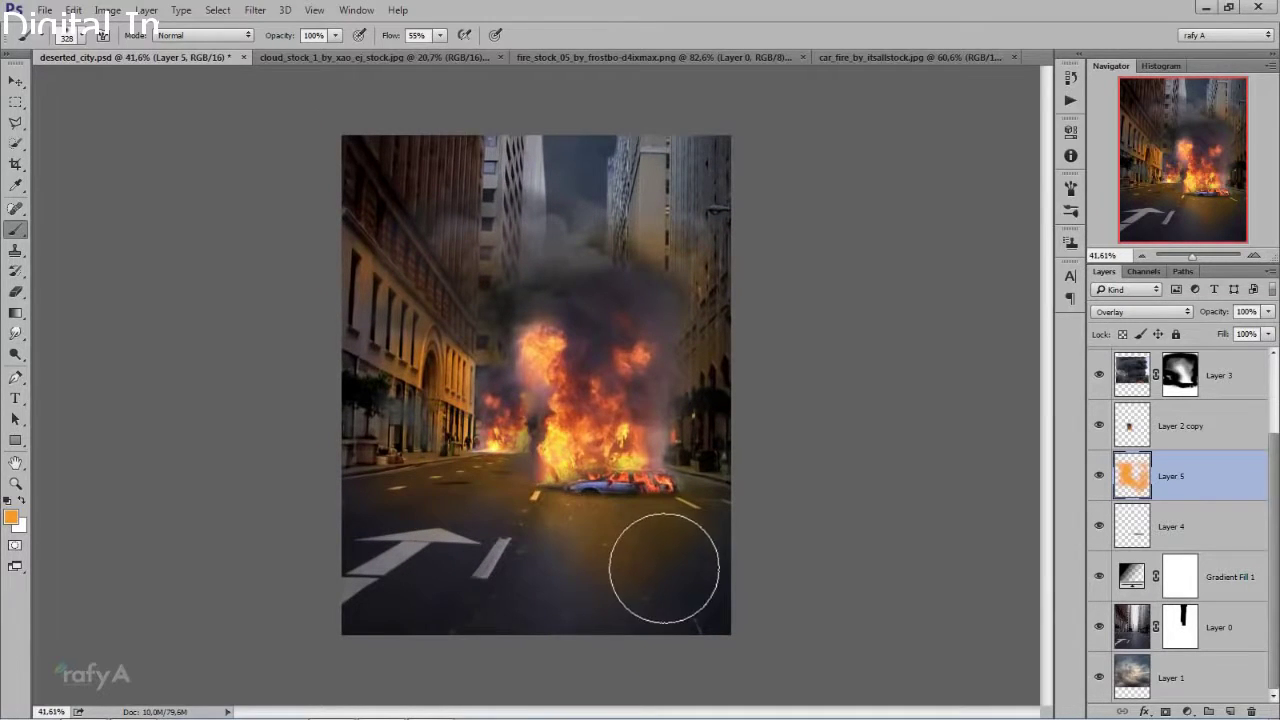
pyautogui.moveTo(663, 566)
pyautogui.mouseDown()
pyautogui.moveTo(684, 558)
pyautogui.moveTo(505, 440)
pyautogui.moveTo(614, 514)
pyautogui.mouseUp()
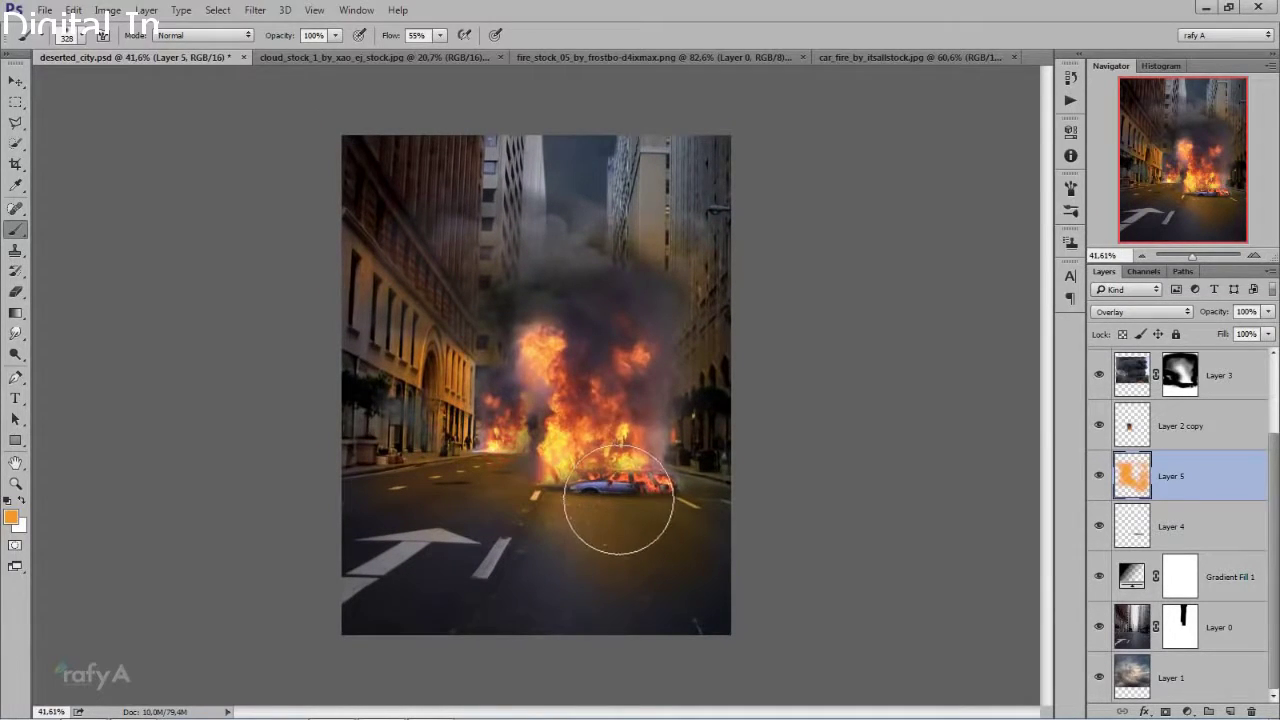
# - Toggle the smoke layer on and off to compare, then duplicate it with Ctrl+J
pyautogui.click(1181, 373)
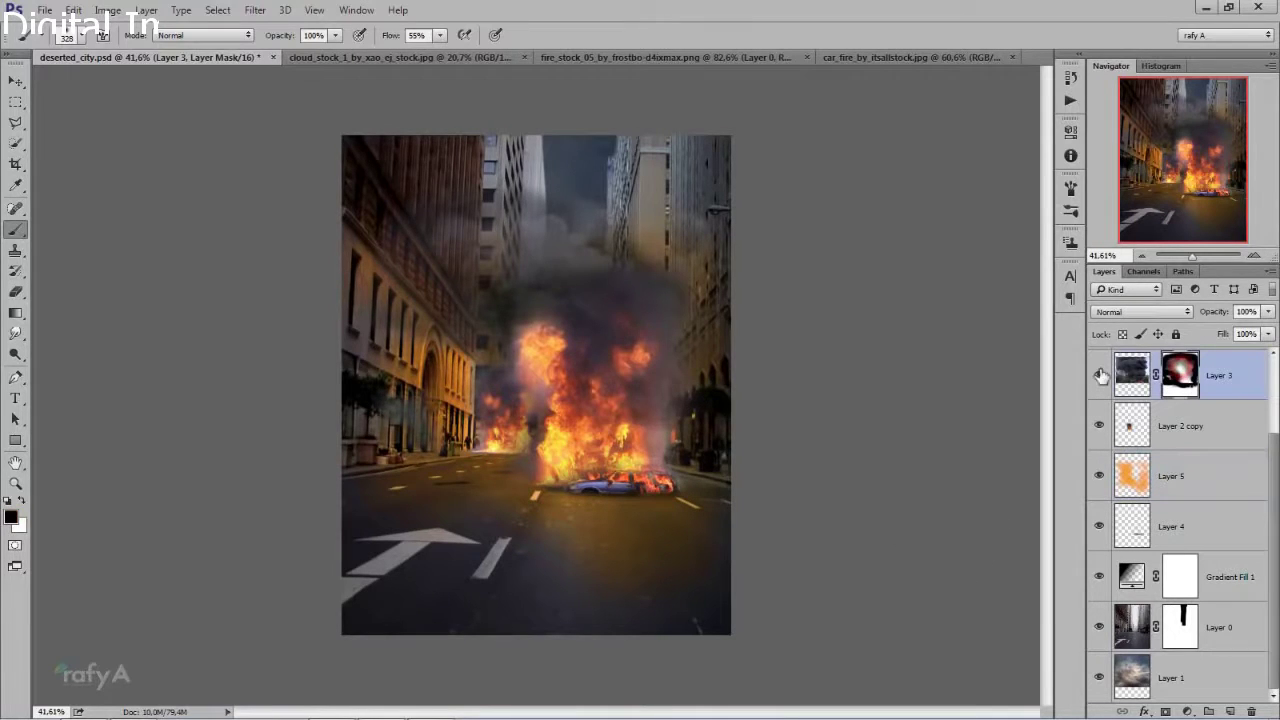
pyautogui.click(1099, 374)
pyautogui.click(1099, 374)
pyautogui.click(1099, 374)
pyautogui.click(1099, 374)
pyautogui.hotkey('ctrl', 'j')
# - Paint the smoke copy's mask to reveal more dark smoke over the upper street
pyautogui.click(1102, 374)
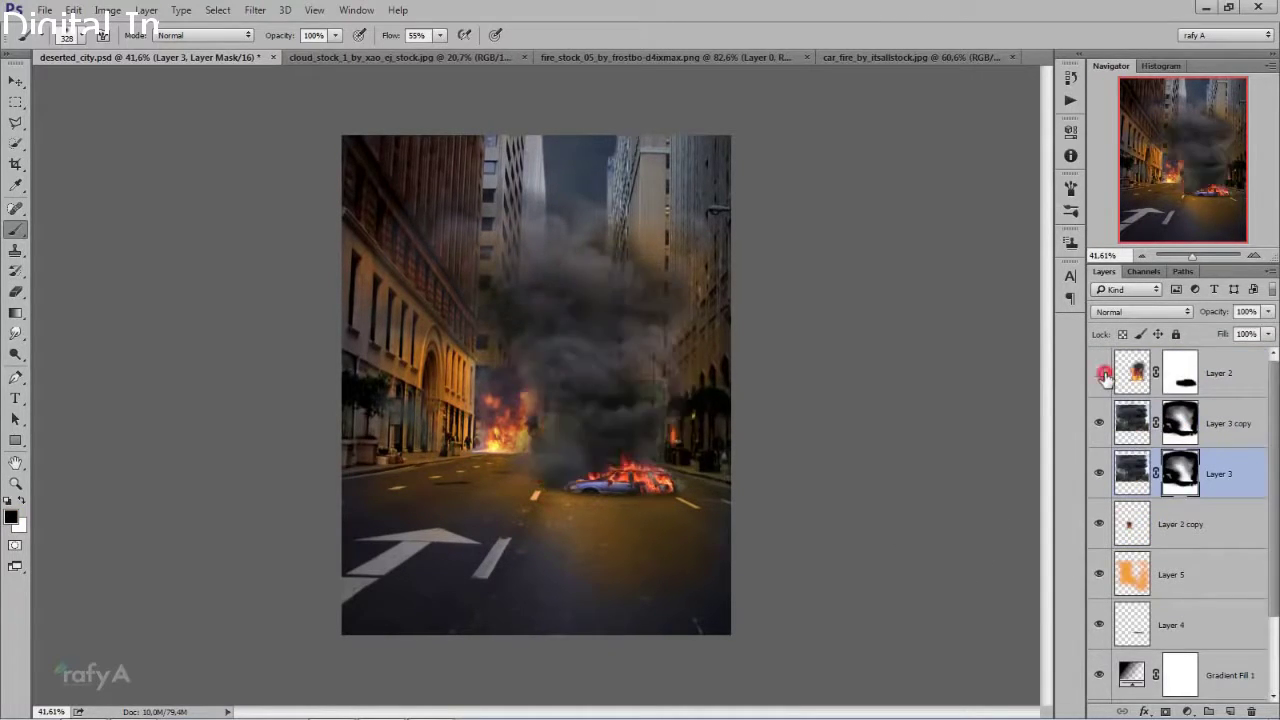
pyautogui.click(1102, 374)
pyautogui.click(1102, 374)
pyautogui.click(1102, 374)
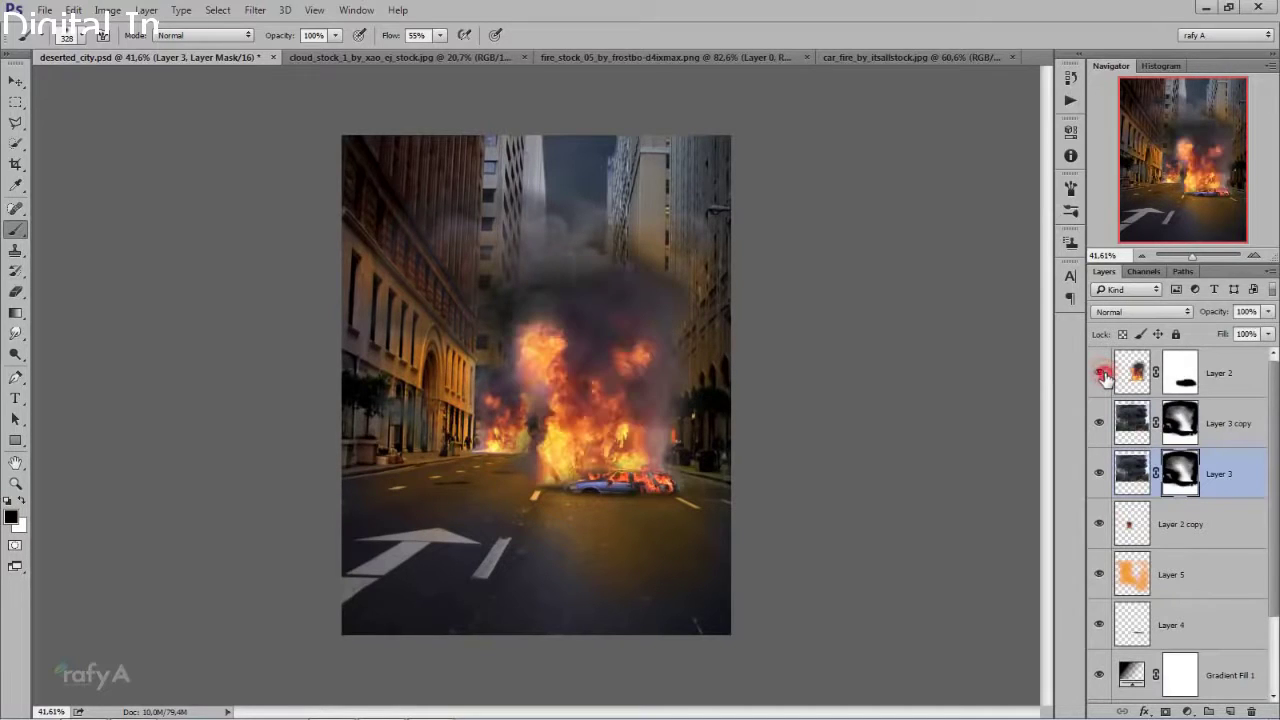
pyautogui.click(1099, 475)
pyautogui.click(1099, 475)
pyautogui.click(1181, 421)
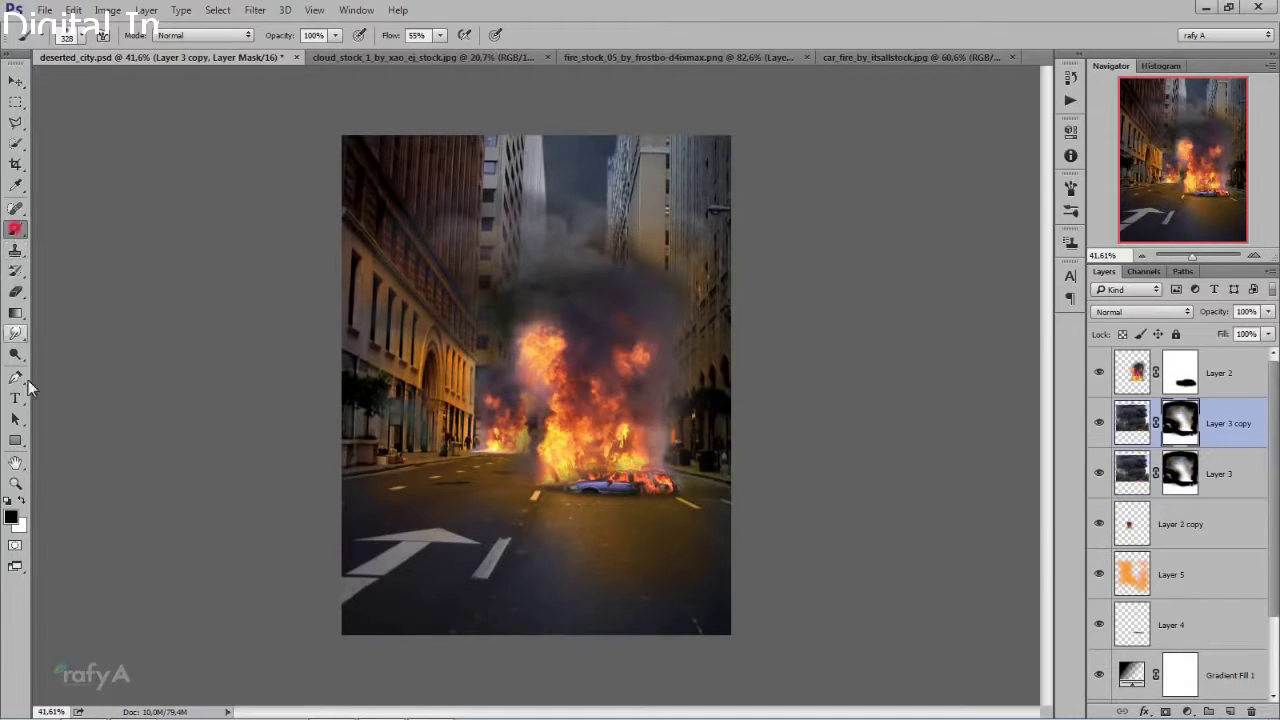
pyautogui.moveTo(563, 266)
pyautogui.mouseDown()
pyautogui.moveTo(523, 257)
pyautogui.moveTo(503, 280)
pyautogui.moveTo(594, 254)
pyautogui.moveTo(609, 280)
pyautogui.moveTo(474, 294)
pyautogui.moveTo(505, 366)
pyautogui.moveTo(540, 300)
pyautogui.moveTo(623, 320)
pyautogui.moveTo(609, 320)
pyautogui.moveTo(613, 365)
pyautogui.mouseUp()
# - Toggle the orange glow layer to compare, then select it
pyautogui.scroll(-2, 612, 372)
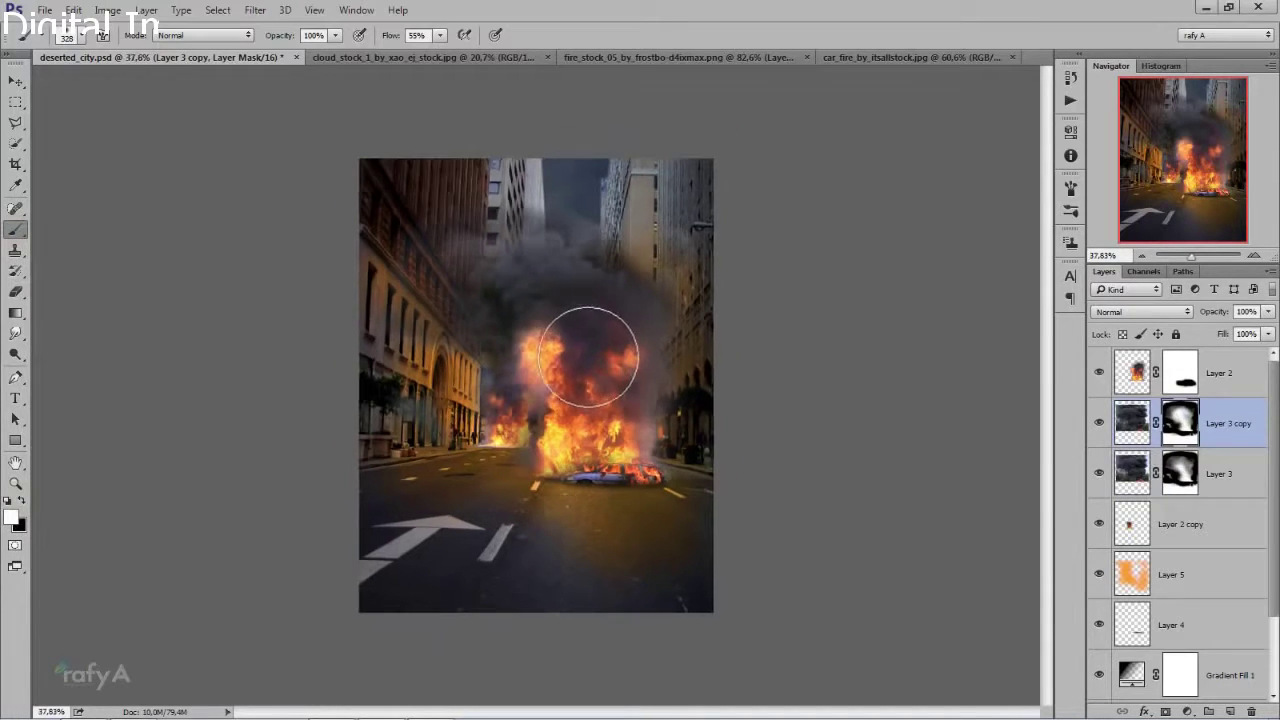
pyautogui.click(1099, 576)
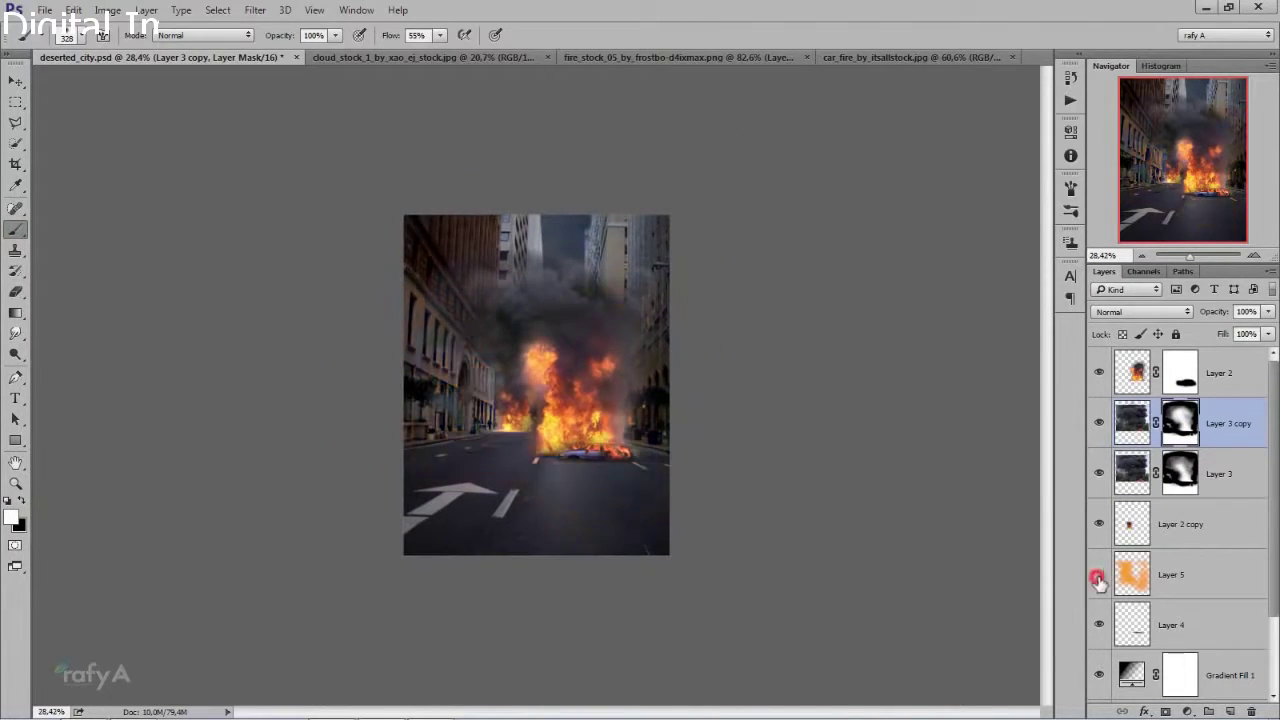
pyautogui.click(1100, 577)
pyautogui.click(1177, 580)
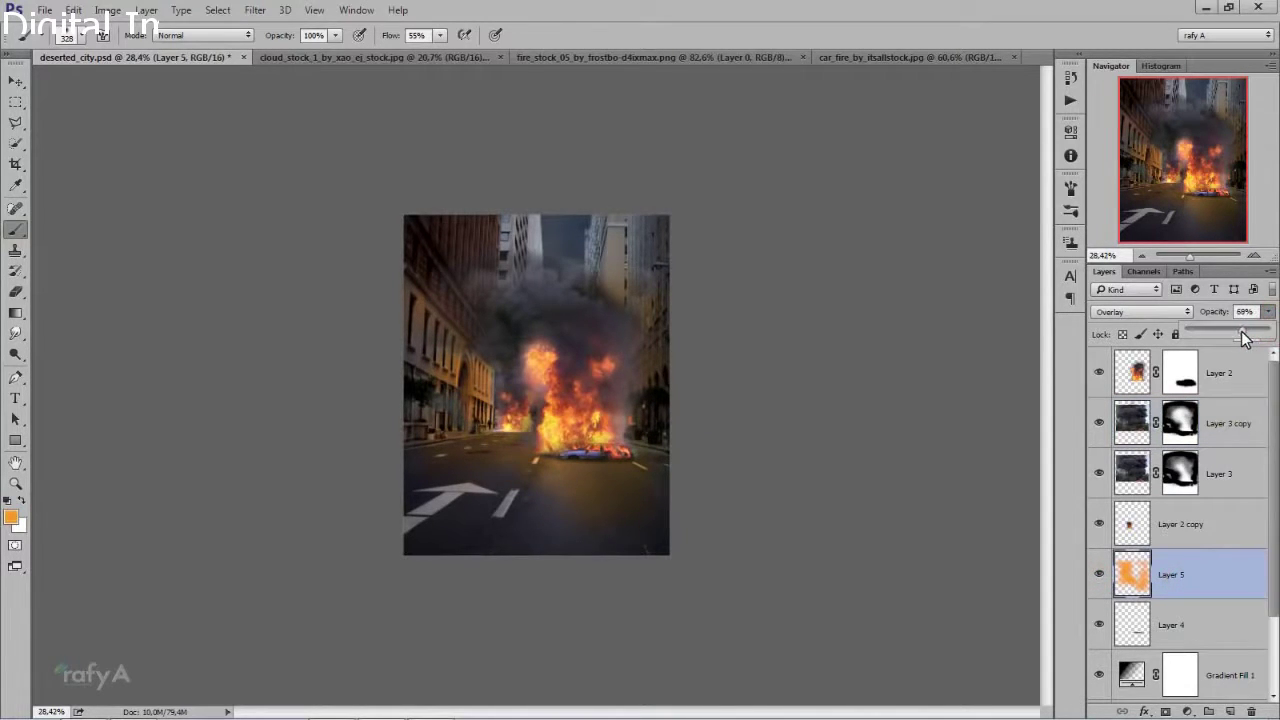
# - Add a Screen-mode Layer 6 with orange dabs around the fire and car at 53% opacity
pyautogui.click(1231, 710)
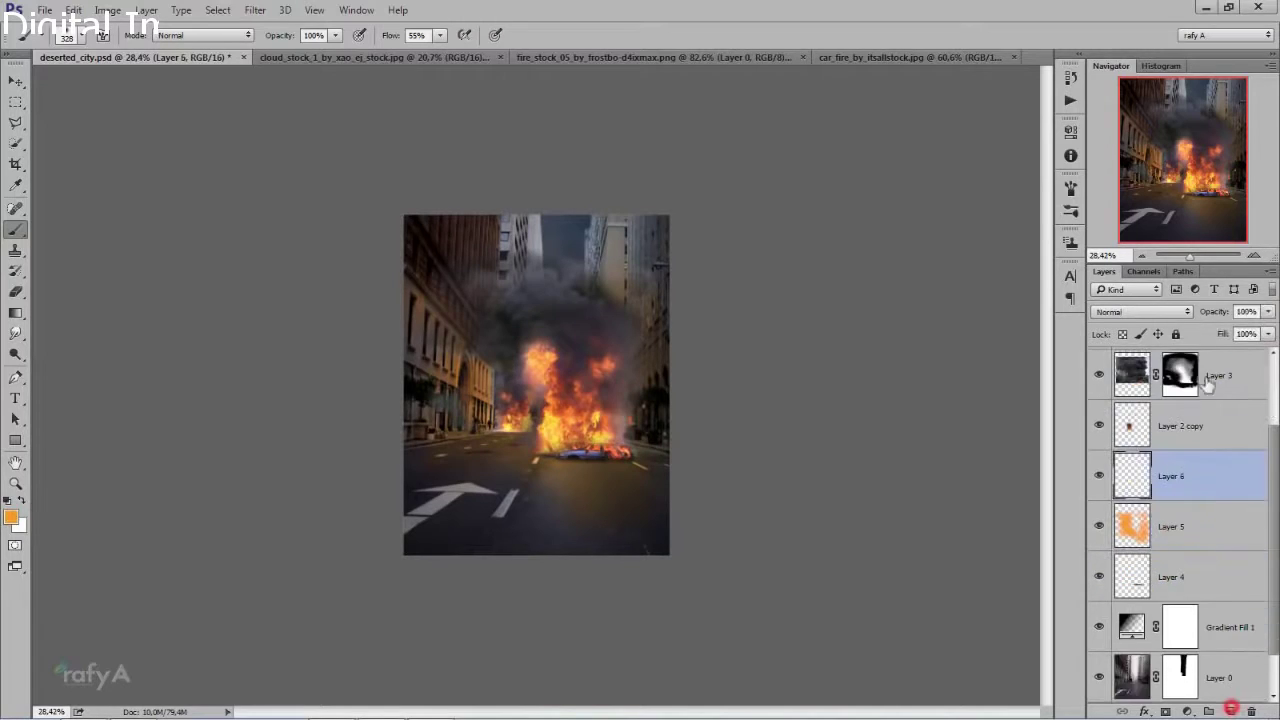
pyautogui.click(1140, 312)
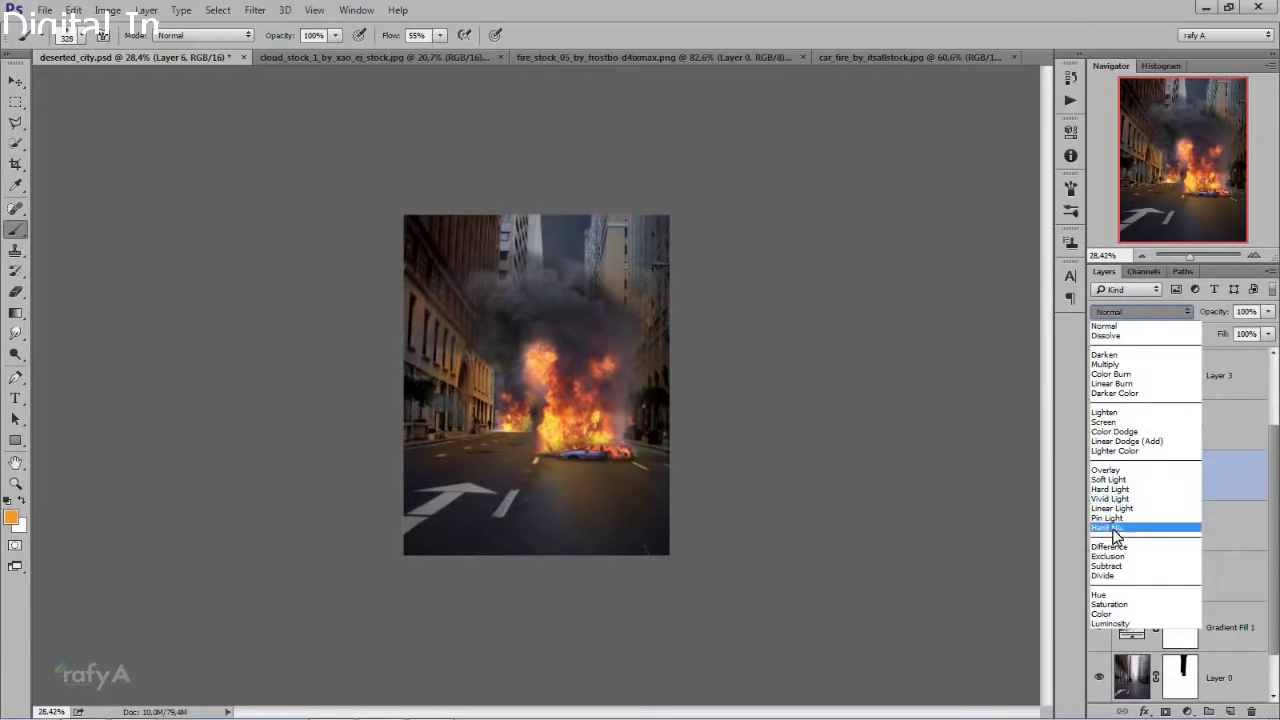
pyautogui.click(1114, 393)
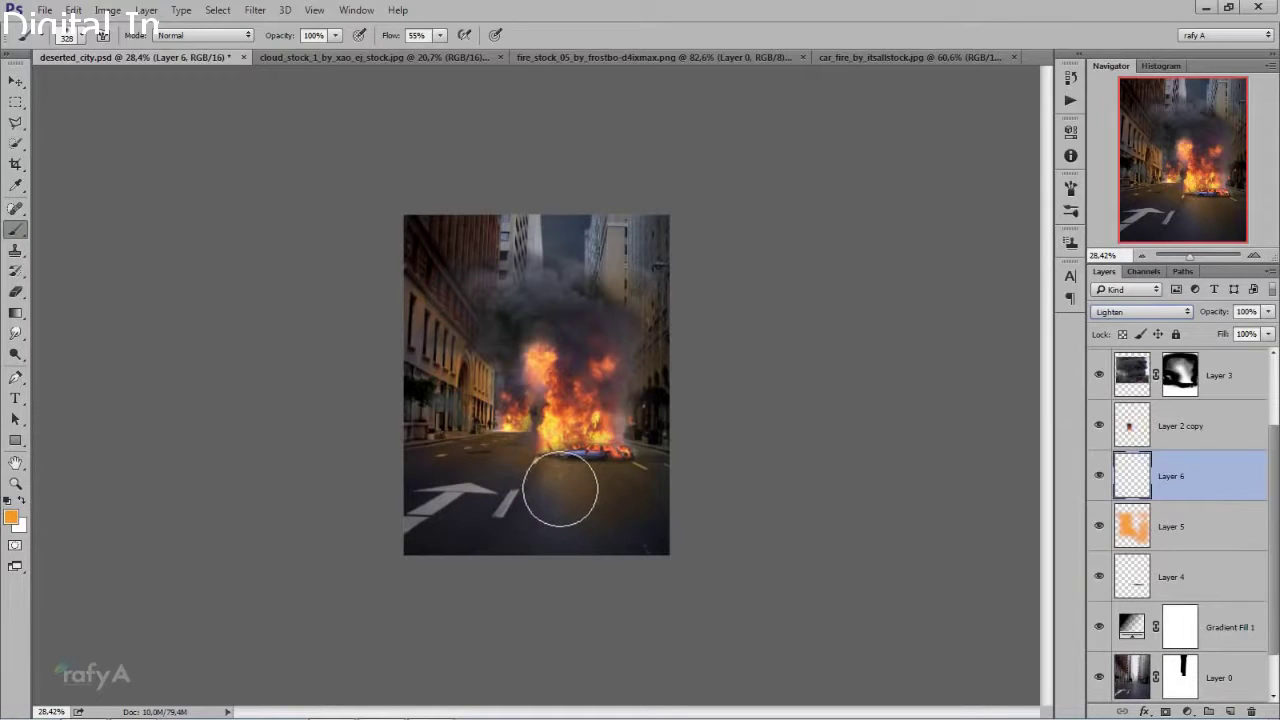
pyautogui.moveTo(595, 462)
pyautogui.mouseDown()
pyautogui.moveTo(563, 447)
pyautogui.moveTo(600, 448)
pyautogui.mouseUp()
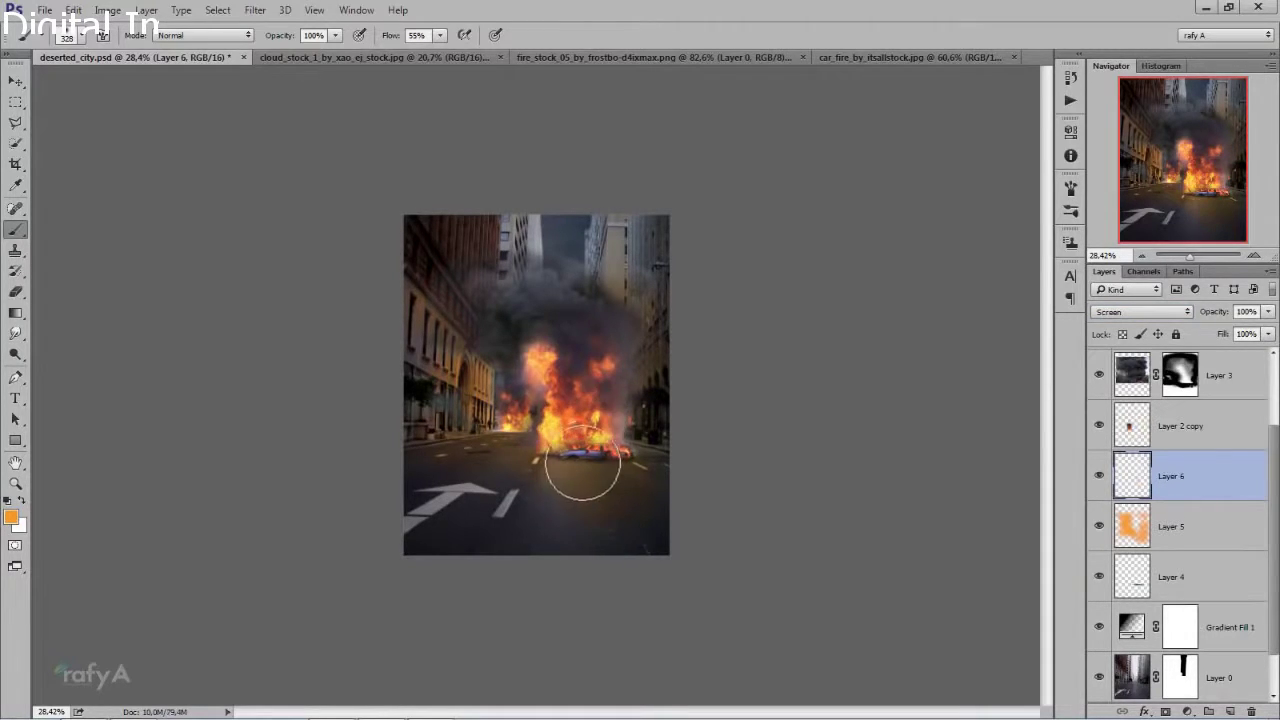
pyautogui.click(510, 425)
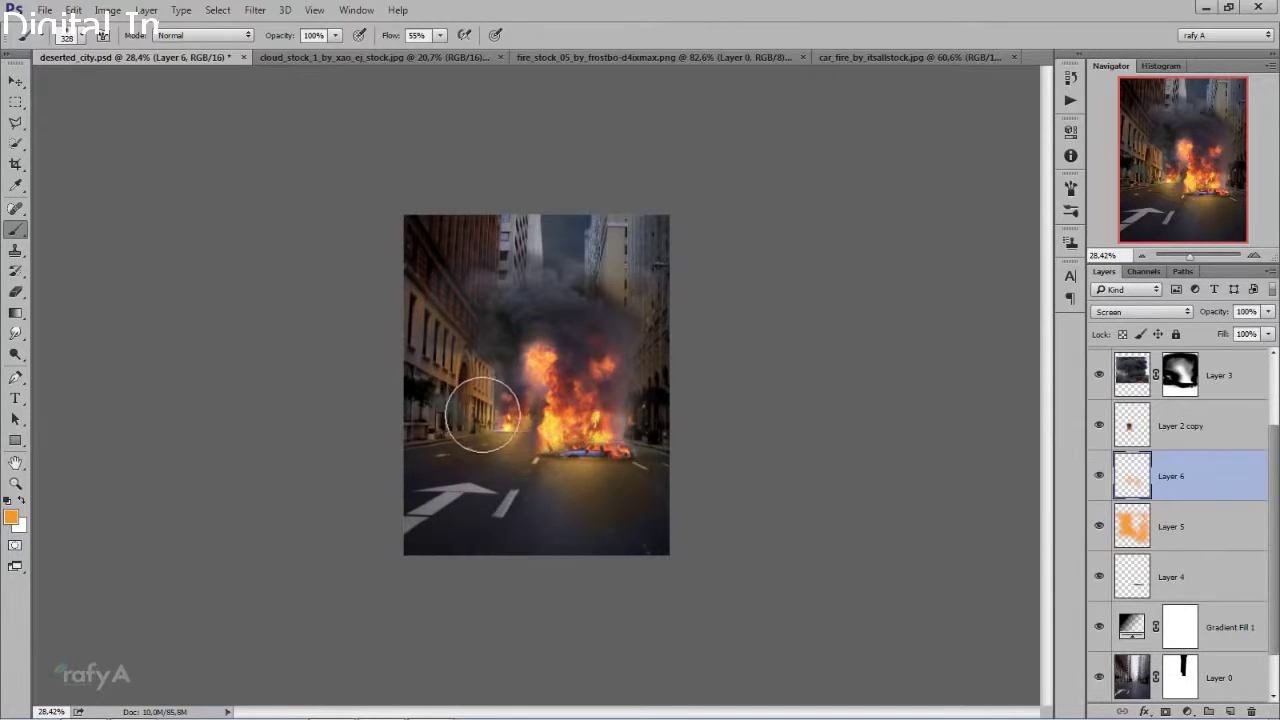
pyautogui.moveTo(482, 415); pyautogui.dragTo(487, 431)
pyautogui.click(632, 440)
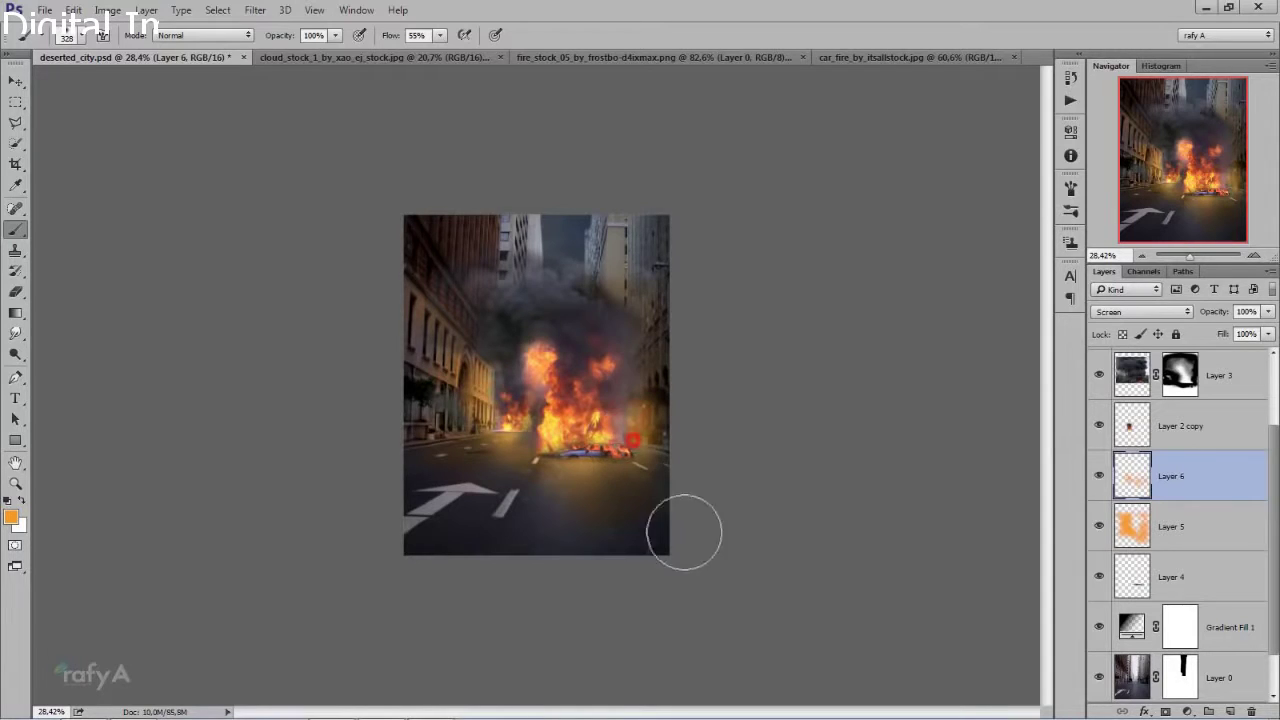
pyautogui.click(1268, 312)
pyautogui.moveTo(1248, 333); pyautogui.dragTo(1246, 333)
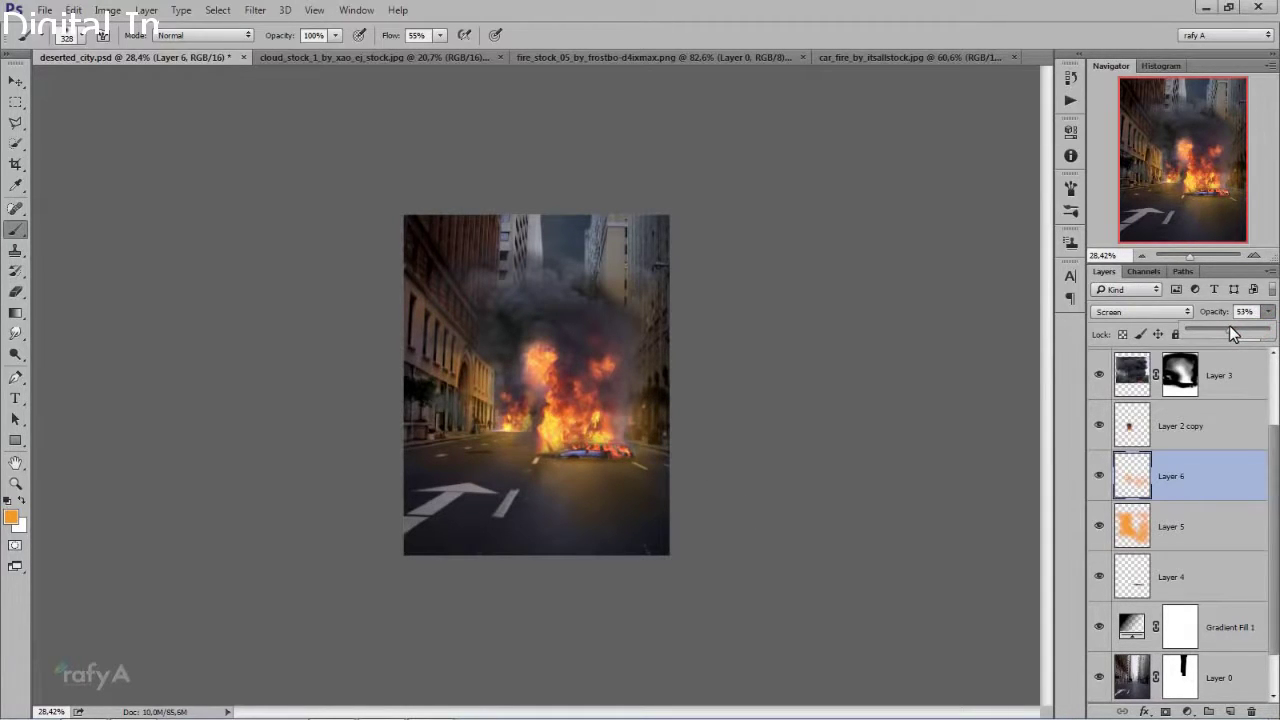
pyautogui.scroll(1, 503, 517)
pyautogui.scroll(2, 500, 523)
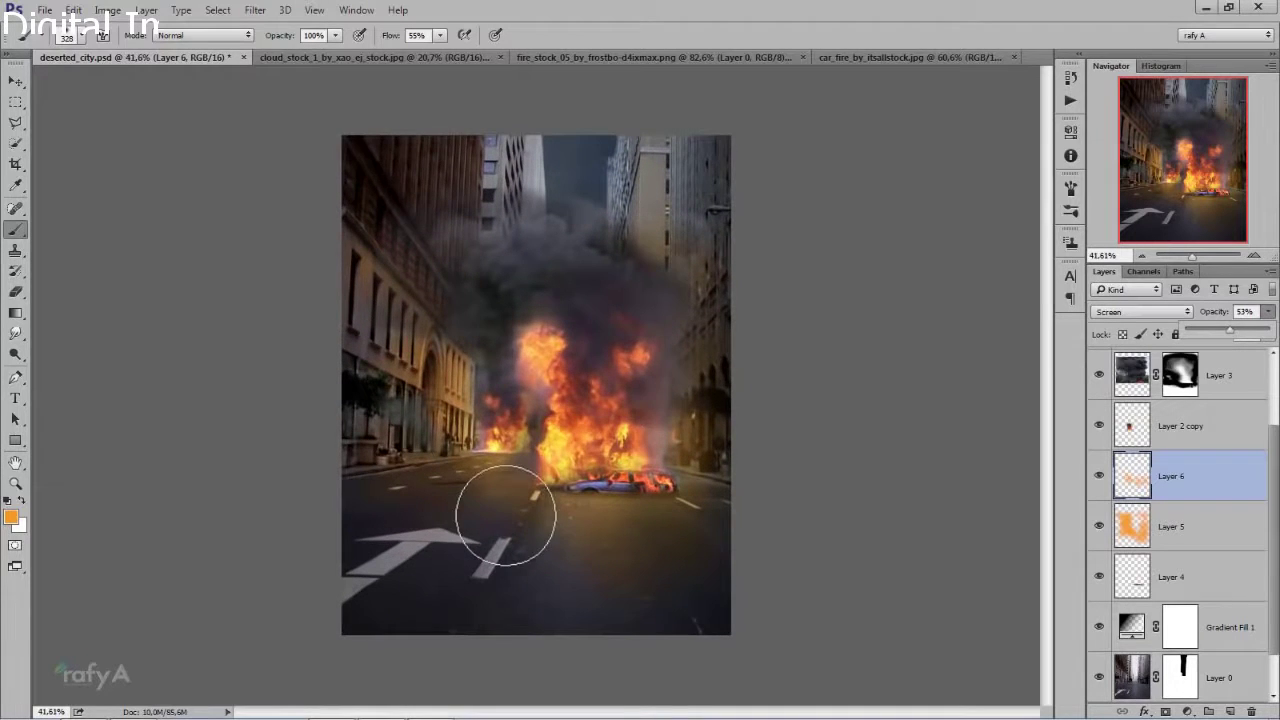
# - Paint an orange wash over the lower street on Layer 7, set to Soft Light at 32%
pyautogui.click(1228, 697)
pyautogui.rightClick(500, 370)
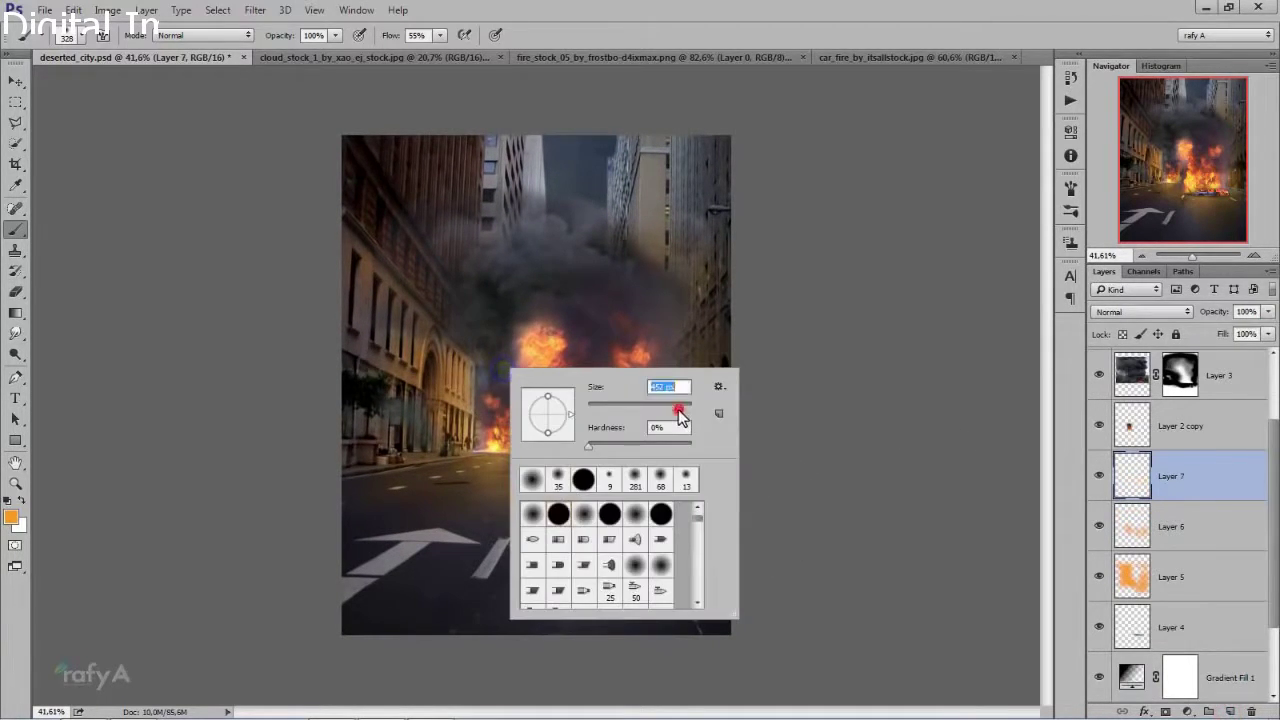
pyautogui.click(429, 514)
pyautogui.moveTo(429, 514)
pyautogui.mouseDown()
pyautogui.moveTo(600, 586)
pyautogui.moveTo(328, 595)
pyautogui.moveTo(701, 621)
pyautogui.mouseUp()
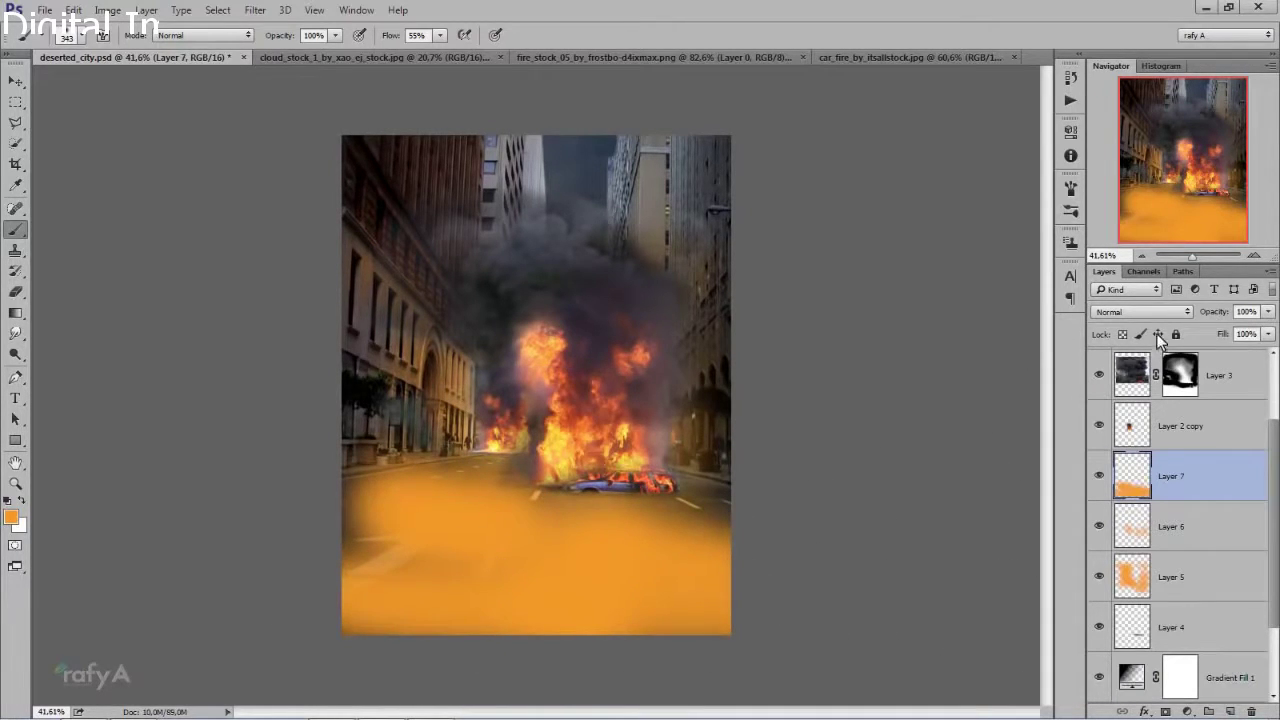
pyautogui.click(1140, 311)
pyautogui.click(1120, 487)
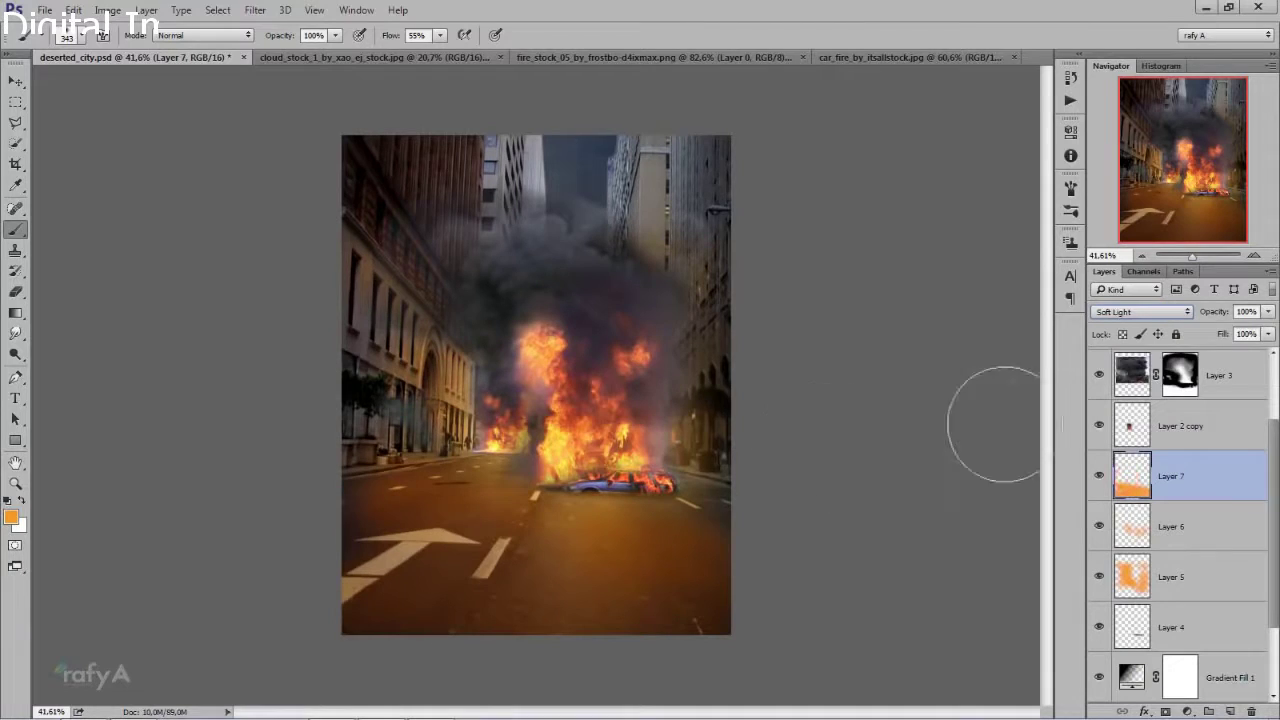
pyautogui.click(1266, 312)
pyautogui.moveTo(1260, 328); pyautogui.dragTo(1236, 336)
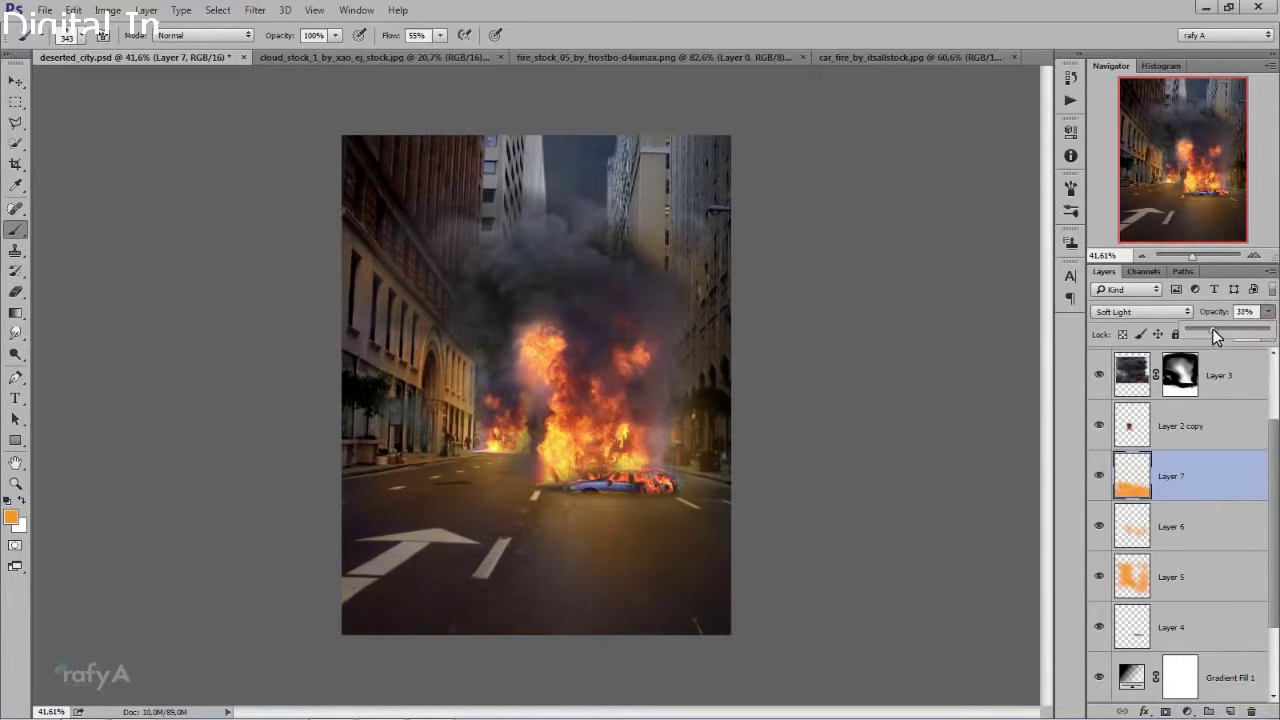
pyautogui.moveTo(1212, 328); pyautogui.dragTo(1210, 330)
# - Dab warm tint onto the right curb, left building and smoke above the fire
pyautogui.click(720, 483)
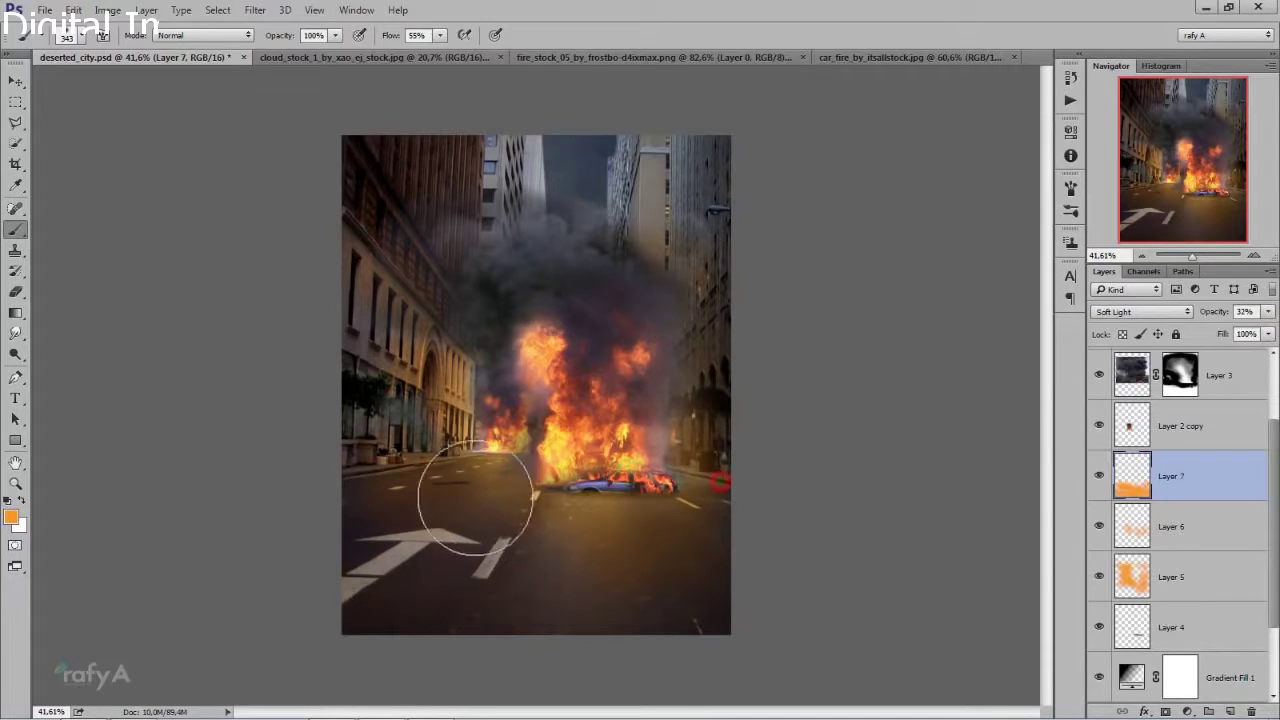
pyautogui.click(371, 416)
pyautogui.click(380, 393)
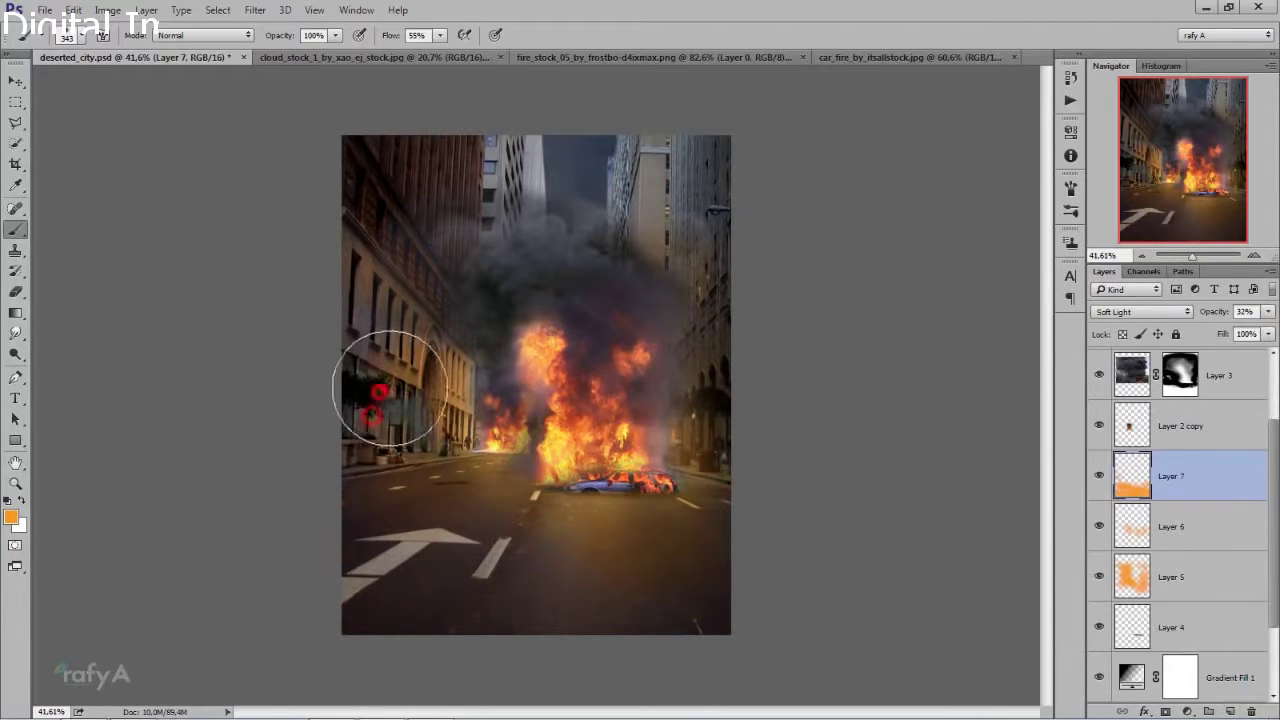
pyautogui.click(441, 307)
pyautogui.click(436, 292)
pyautogui.scroll(-3, 535, 389)
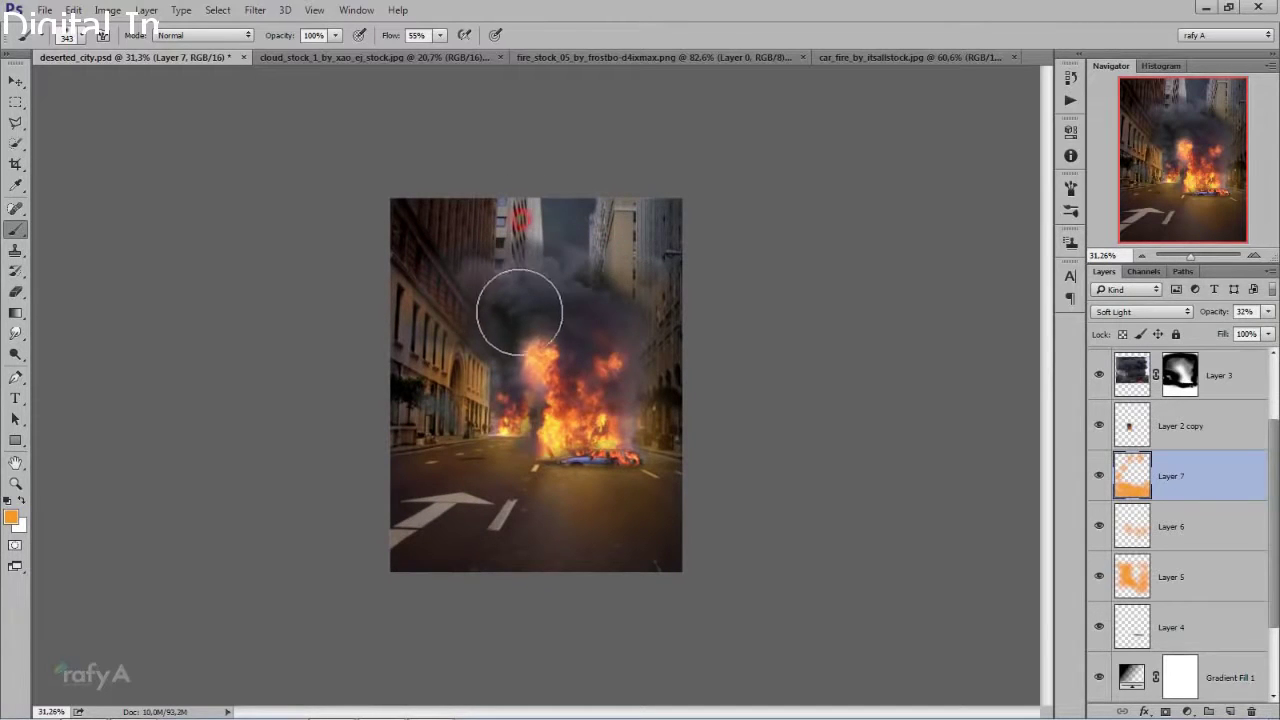
pyautogui.click(640, 300)
pyautogui.scroll(3, 655, 368)
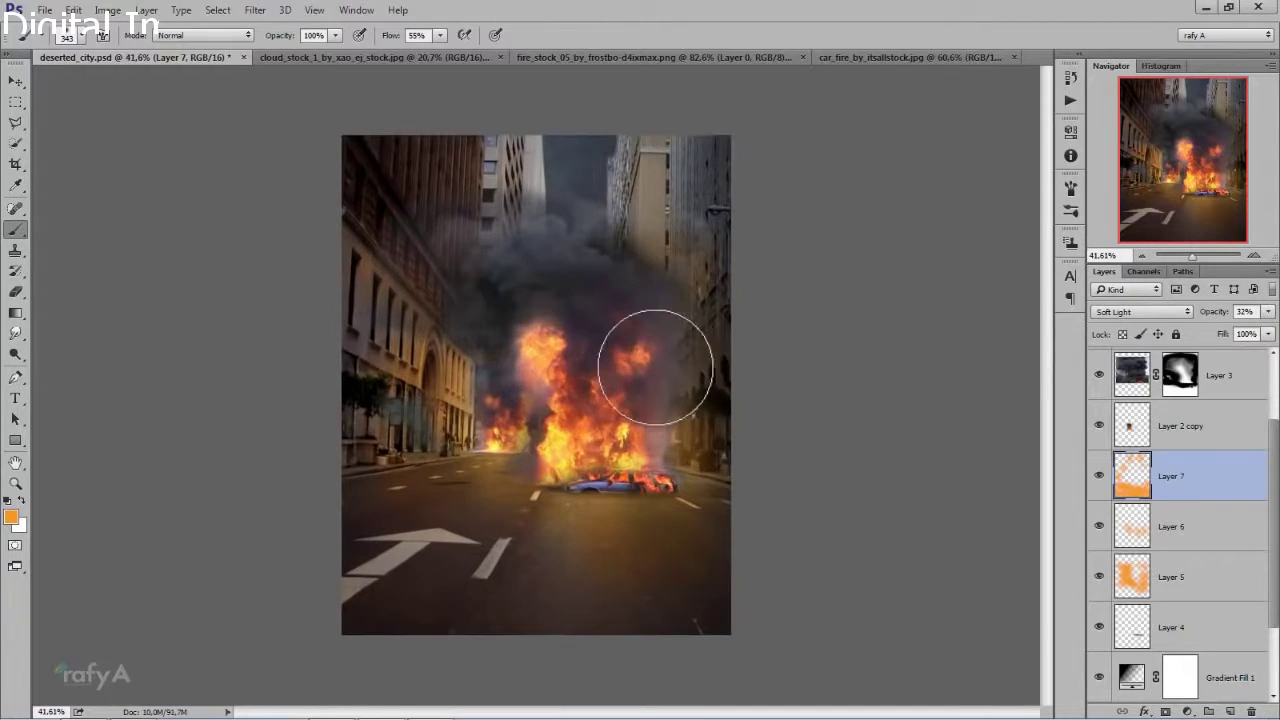
pyautogui.click(1099, 377)
pyautogui.click(1099, 377)
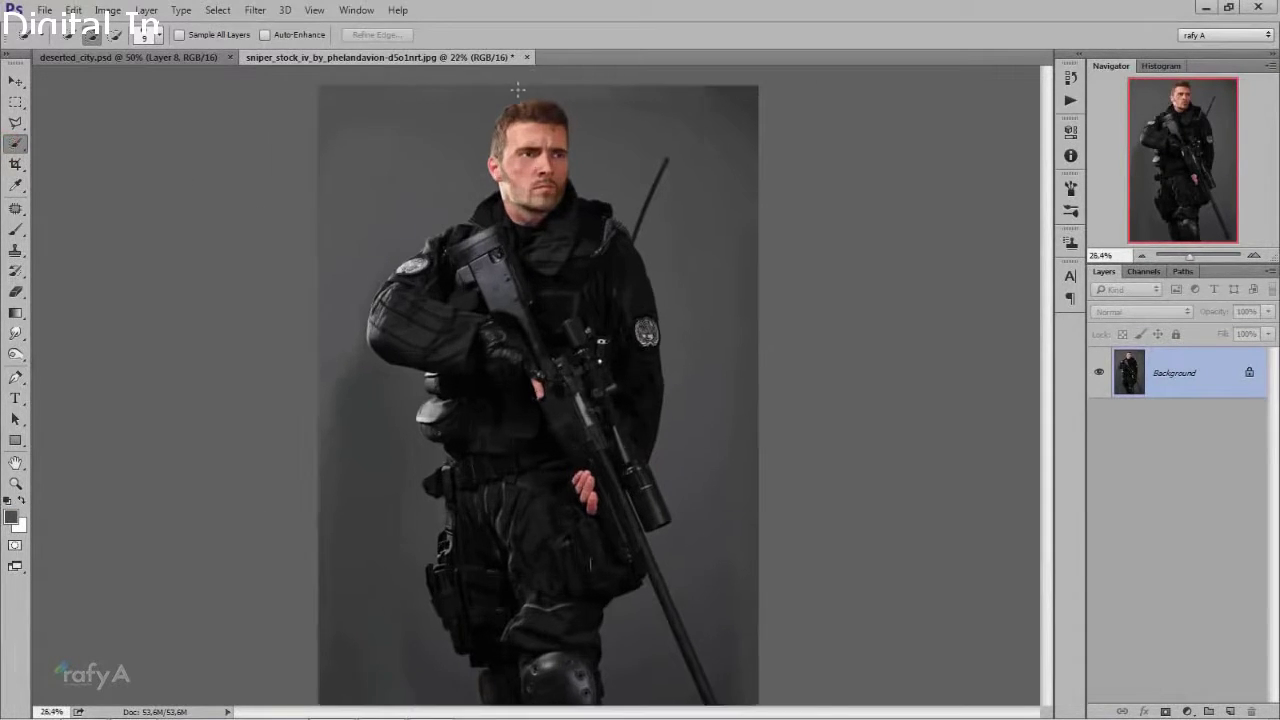
# - Quick-select the soldier's hair, face and neck
pyautogui.scroll(5, 523, 94)
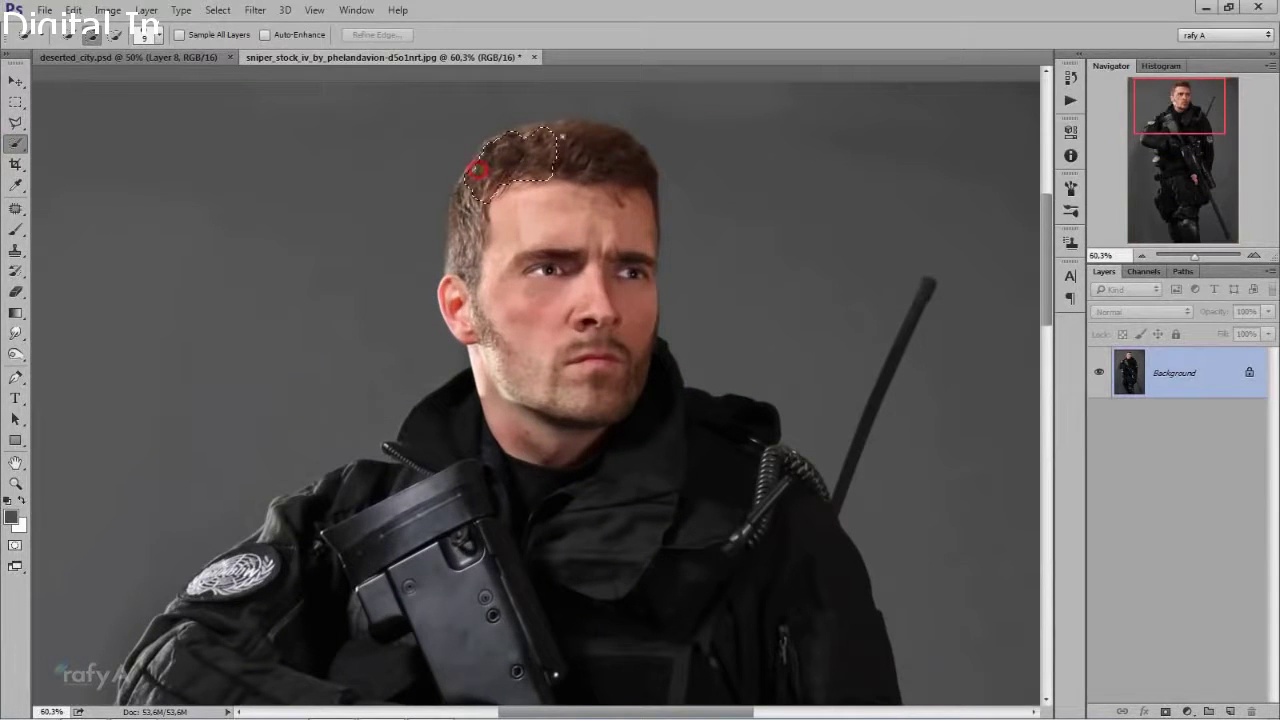
pyautogui.moveTo(628, 142); pyautogui.dragTo(593, 130)
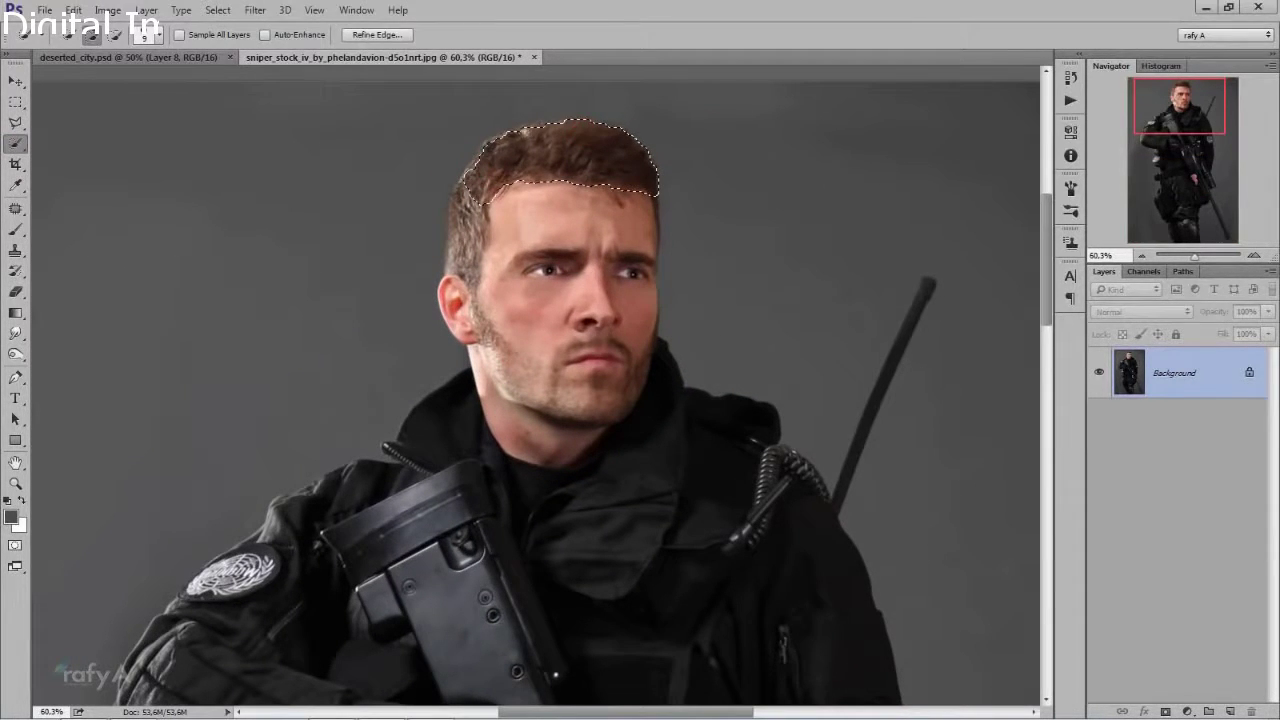
pyautogui.moveTo(453, 262); pyautogui.dragTo(626, 206)
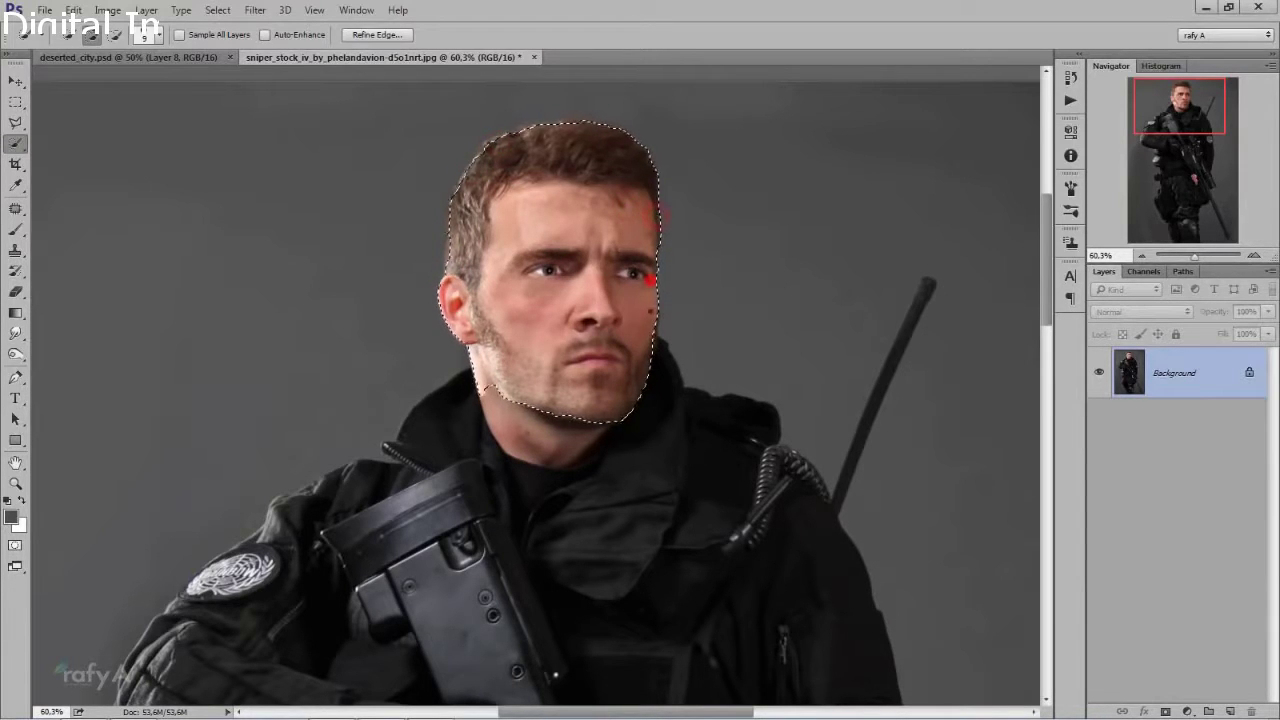
pyautogui.scroll(-4, 653, 318)
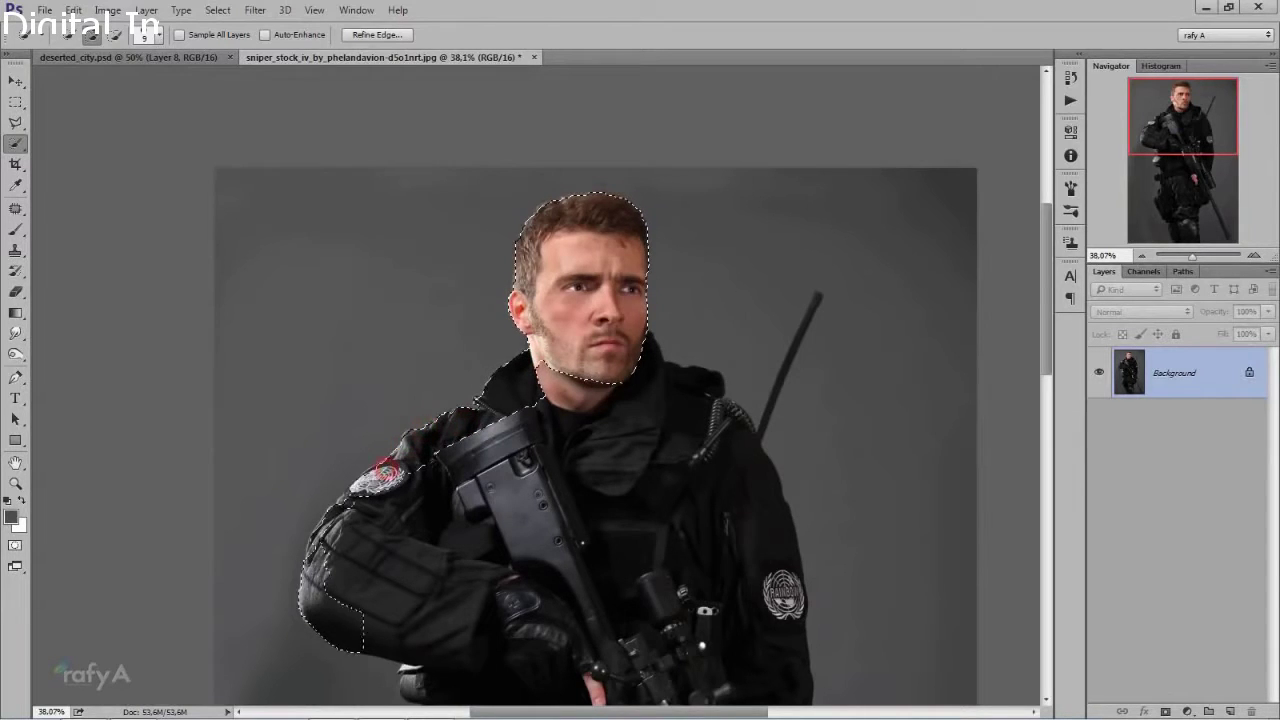
pyautogui.scroll(6, 340, 560)
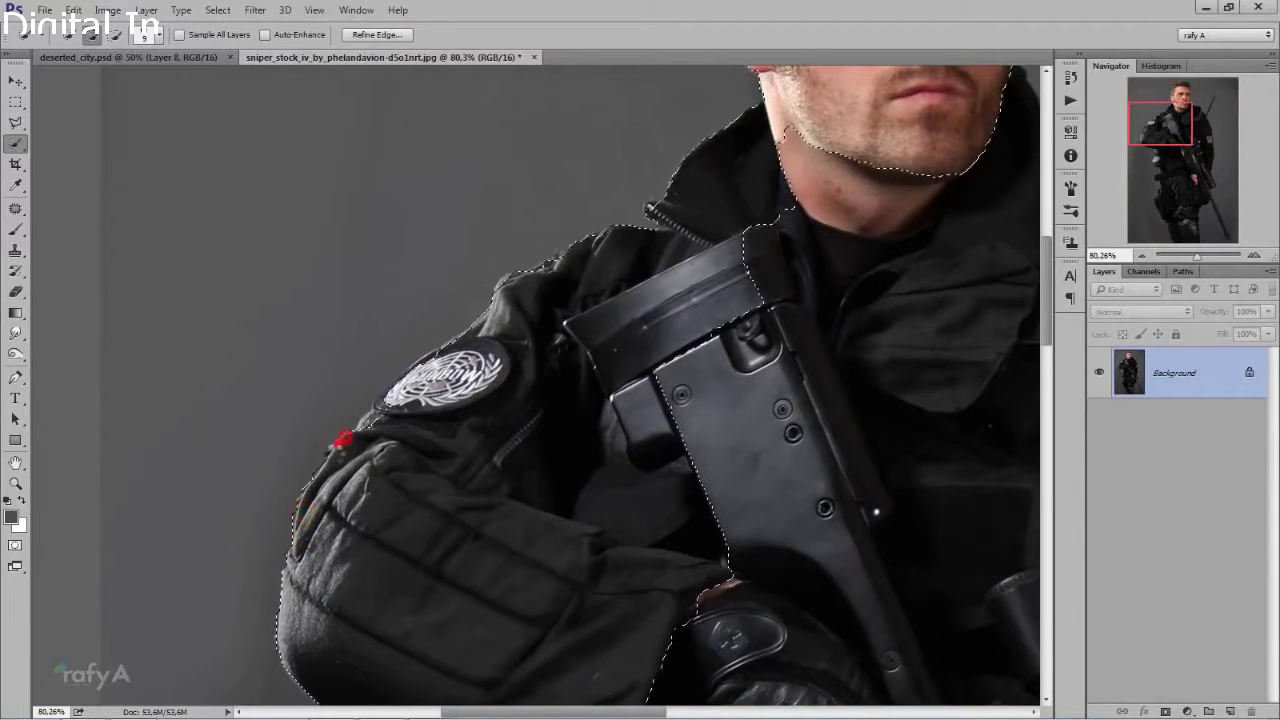
pyautogui.scroll(-5, 420, 369)
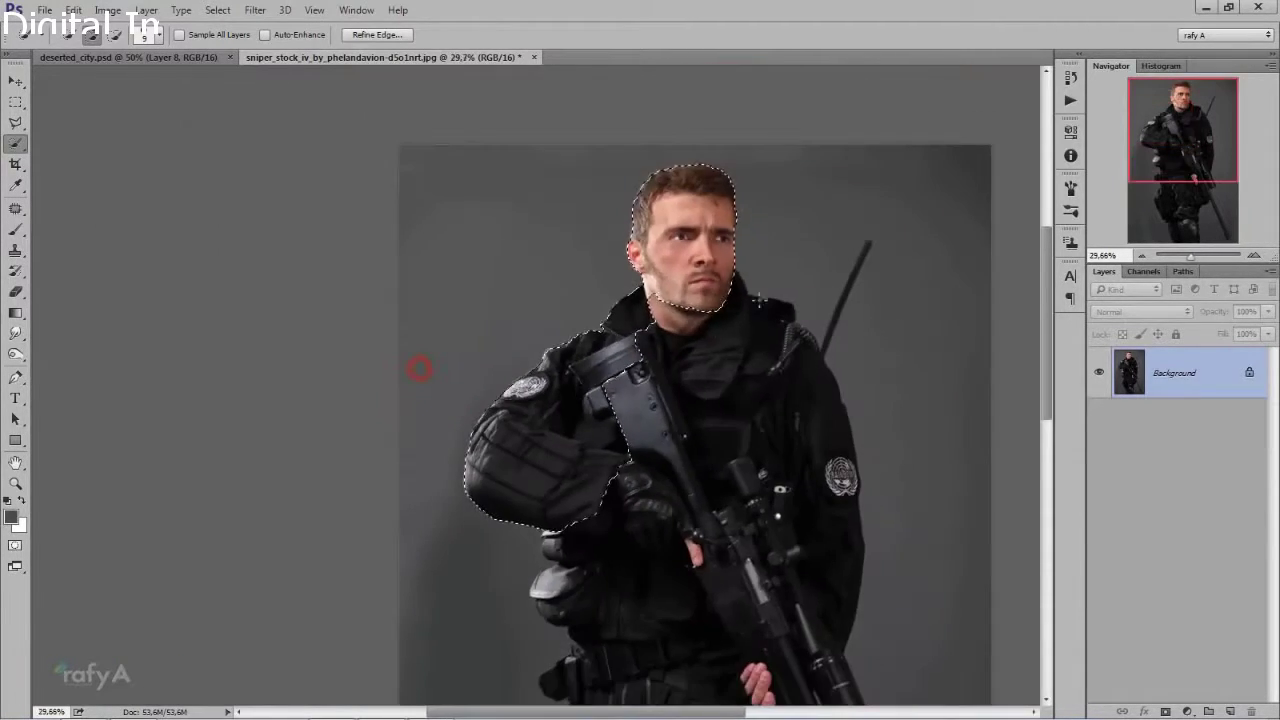
# - Add the arm, rifle, pouches, belt and thigh holster to the selection
pyautogui.click(690, 500)
pyautogui.scroll(4, 557, 351)
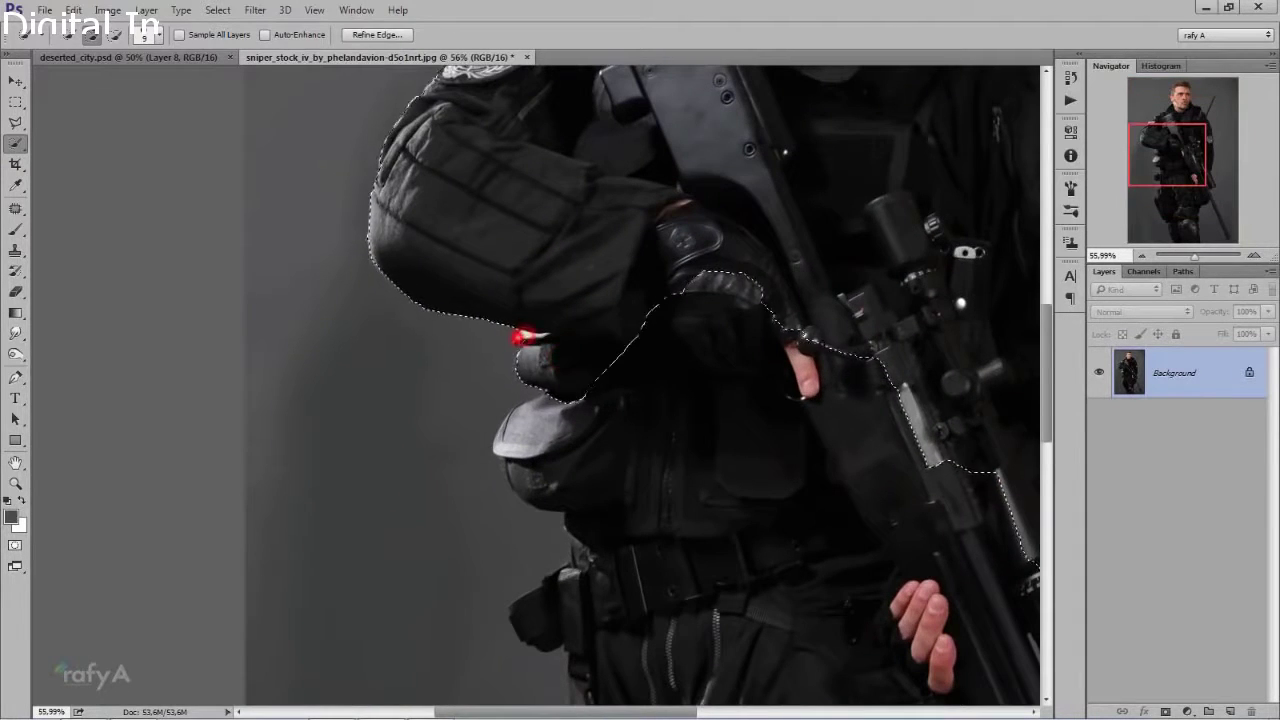
pyautogui.moveTo(522, 337); pyautogui.dragTo(519, 441)
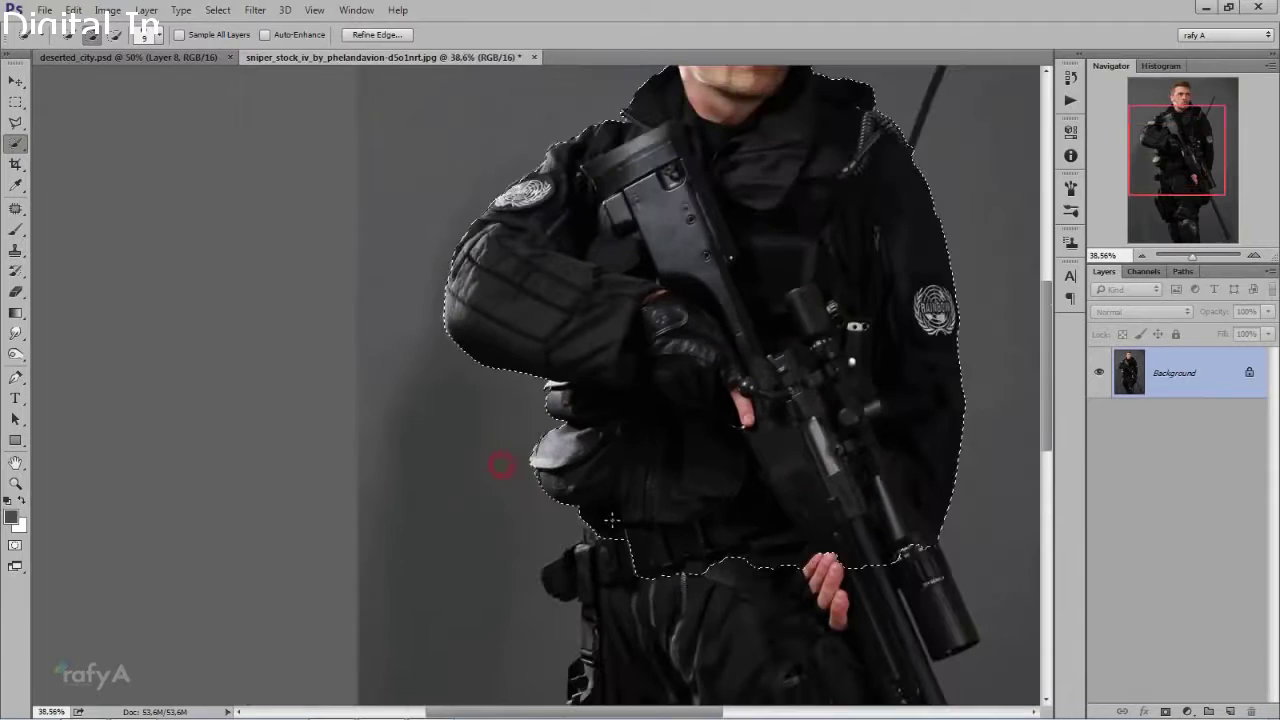
pyautogui.scroll(-2, 612, 456)
pyautogui.click(595, 537)
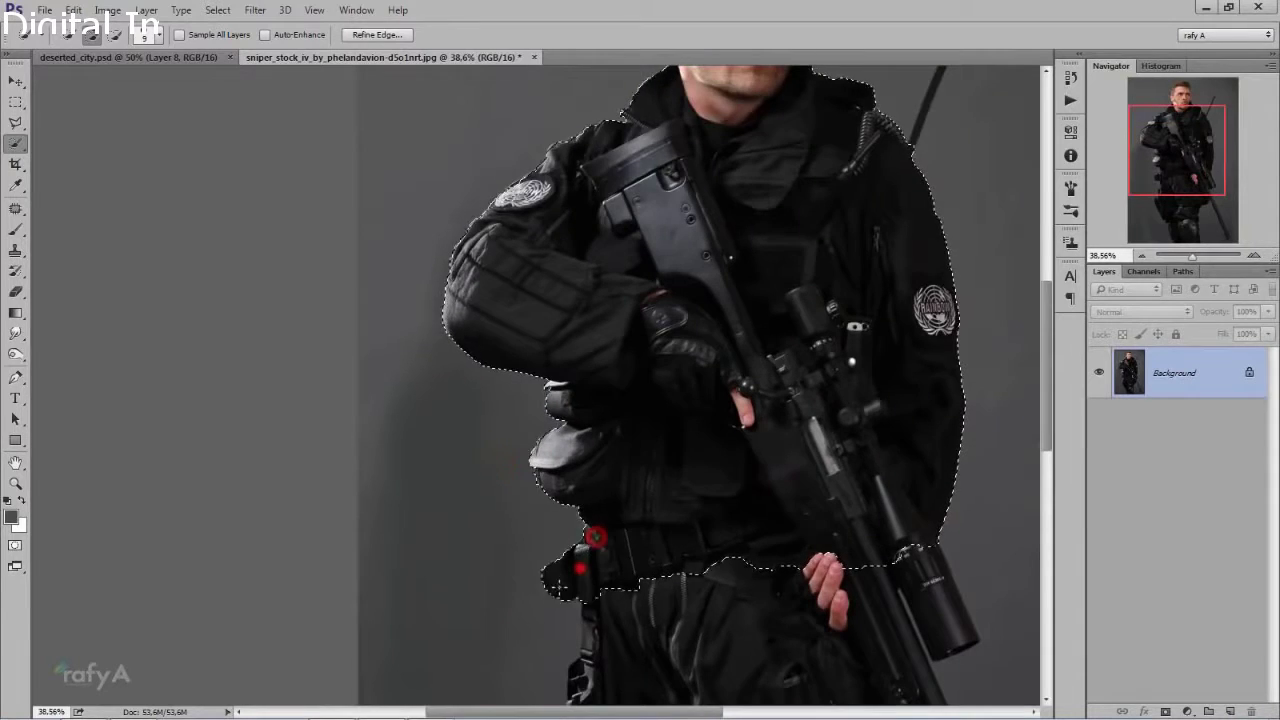
pyautogui.scroll(-4, 595, 537)
pyautogui.moveTo(557, 434); pyautogui.dragTo(527, 534)
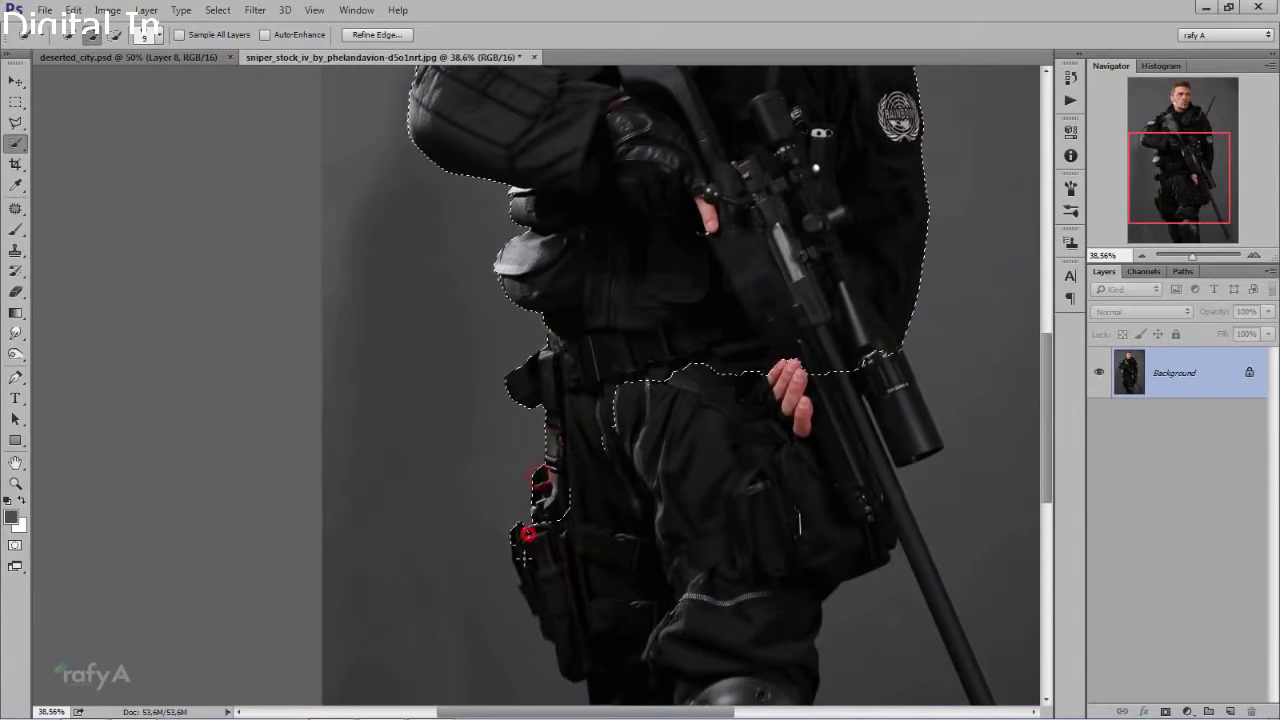
# - Extend the selection over the rest of the figure down to the knees and rifle tip
pyautogui.scroll(-4, 523, 557)
pyautogui.hscroll(4, 523, 557)
pyautogui.moveTo(700, 329); pyautogui.dragTo(810, 585)
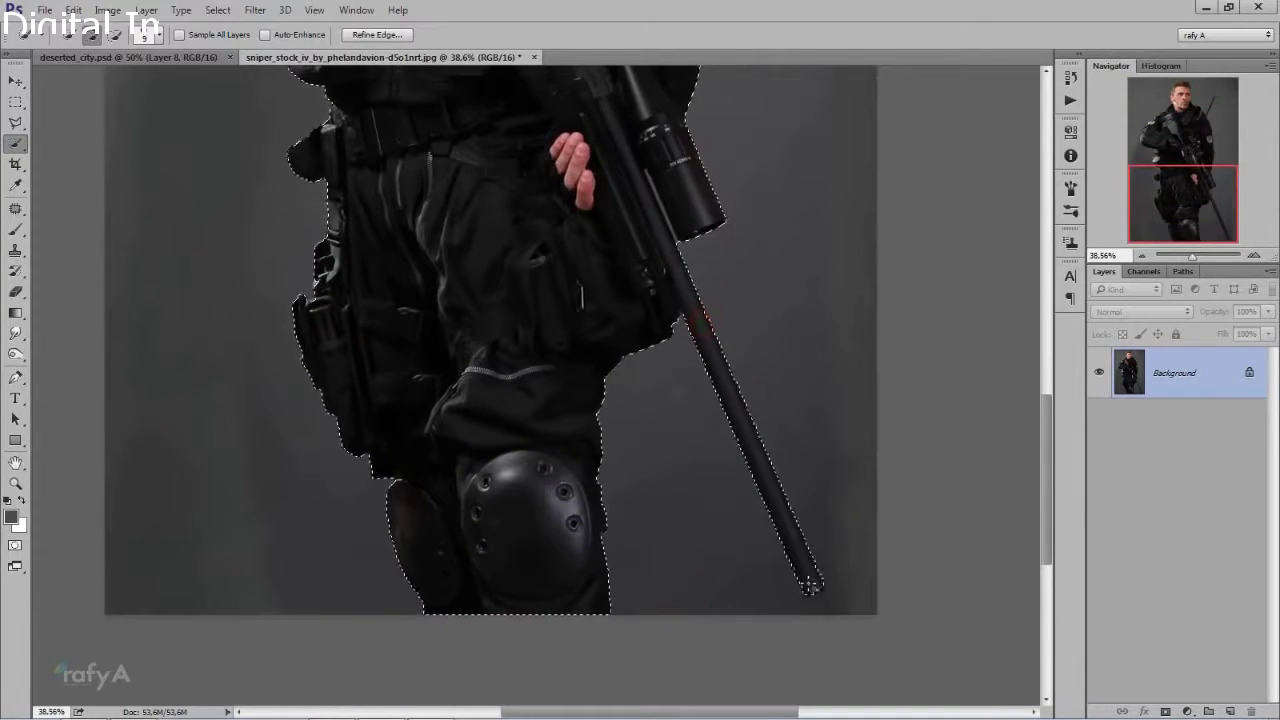
pyautogui.scroll(5, 810, 585)
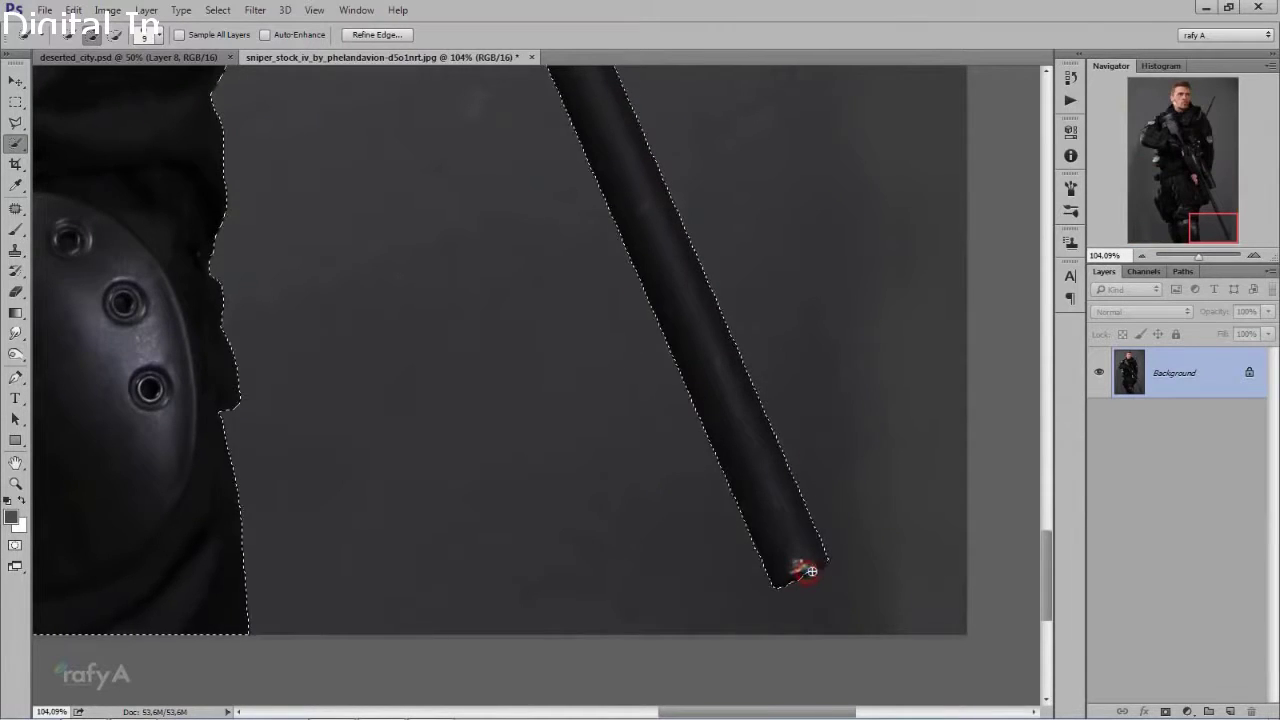
pyautogui.scroll(-4, 810, 571)
pyautogui.scroll(-3, 810, 571)
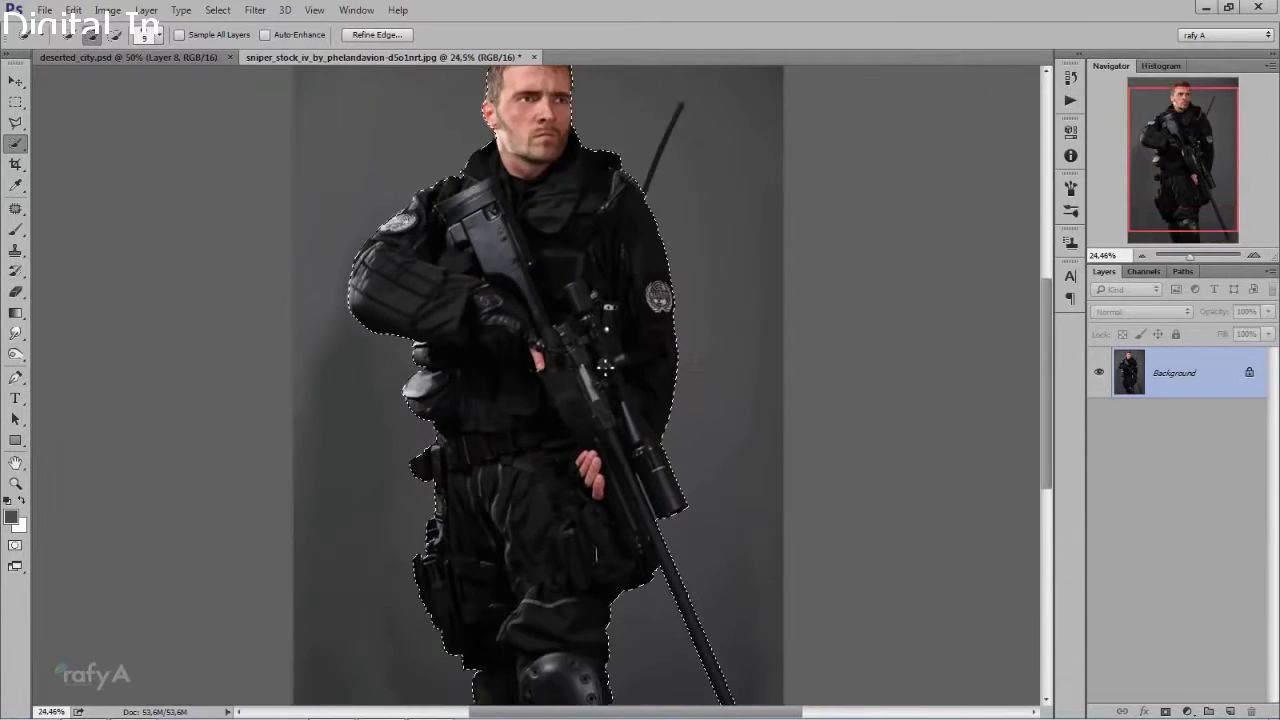
# - Add a layer mask that hides the grey backdrop outside the soldier selection
pyautogui.click(1165, 711)
pyautogui.hotkey('ctrl', '+')
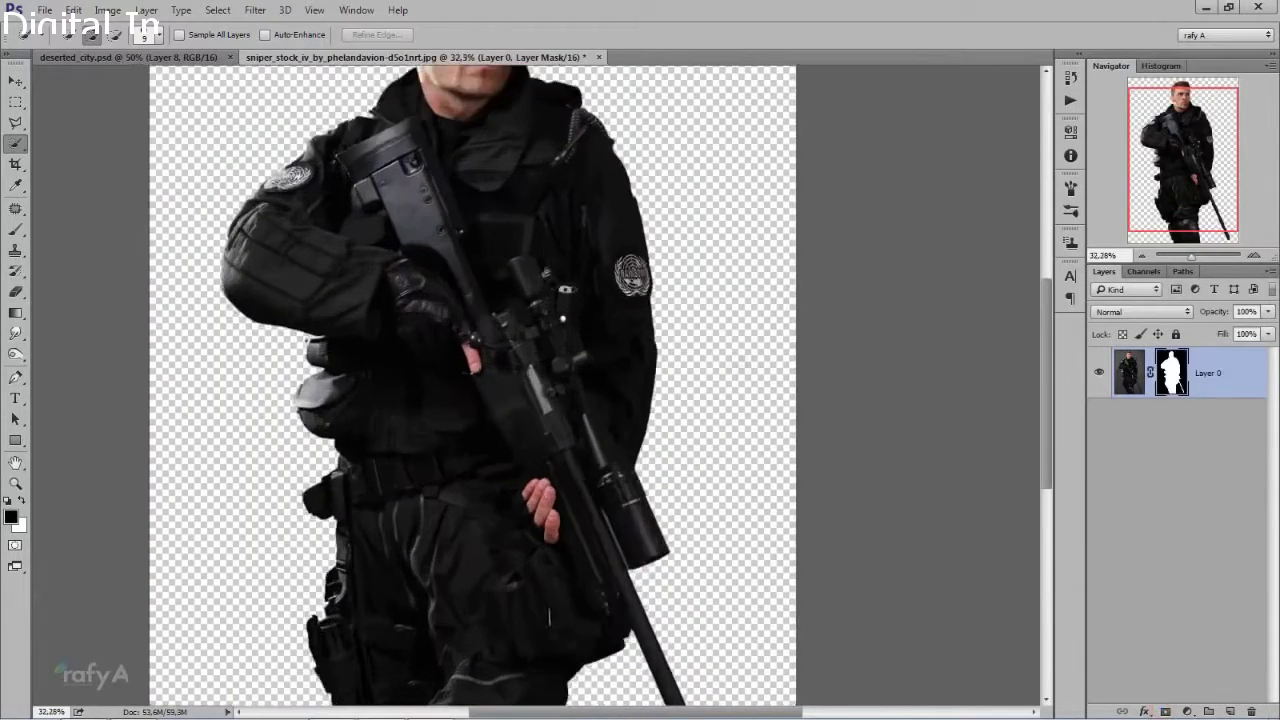
pyautogui.scroll(3, 603, 404)
pyautogui.scroll(1, 603, 404)
pyautogui.scroll(1, 603, 404)
pyautogui.scroll(1, 603, 404)
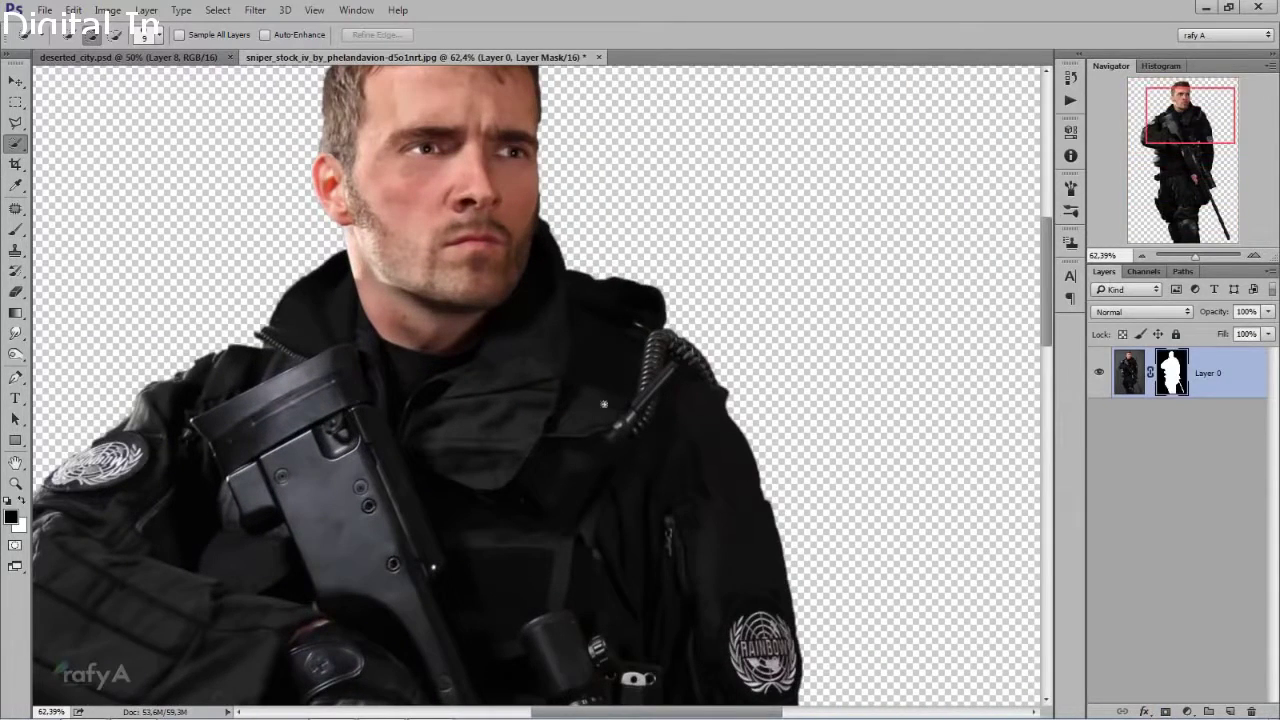
# - Refine the soldier's mask with an On White preview and Shift Edge at -31%
pyautogui.rightClick(1183, 366)
pyautogui.click(1197, 499)
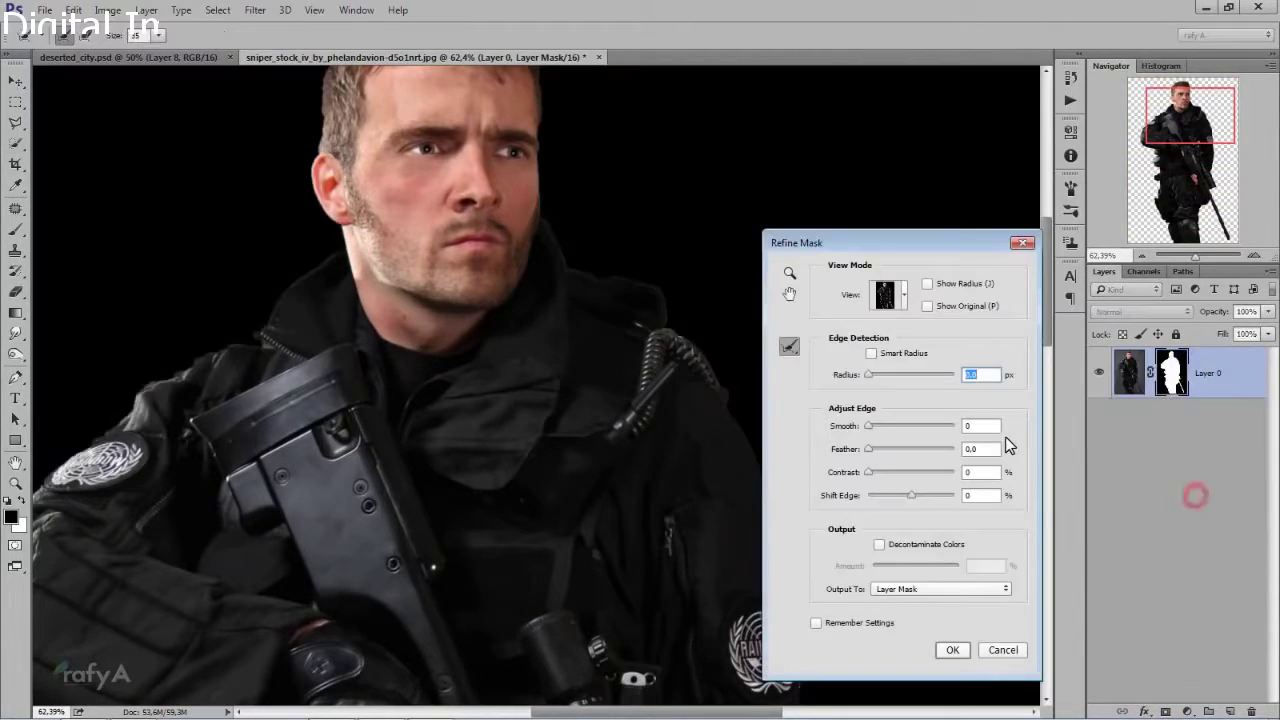
pyautogui.moveTo(528, 251); pyautogui.dragTo(673, 378)
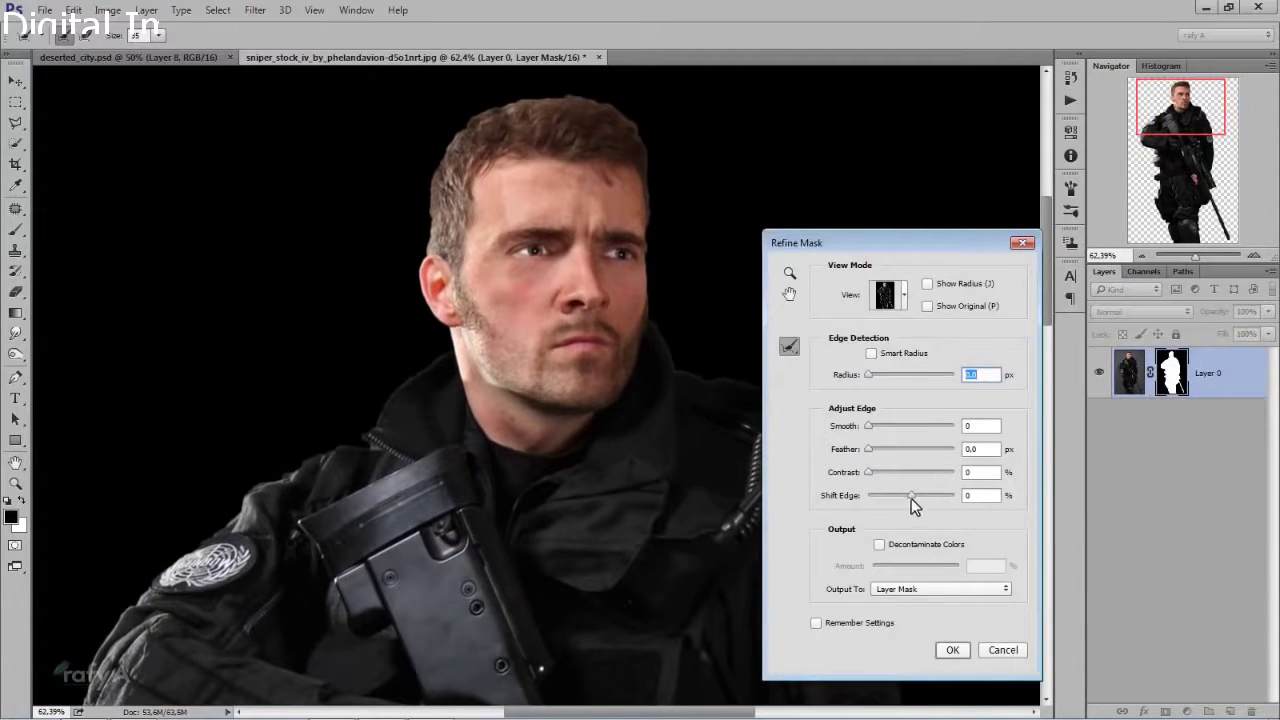
pyautogui.click(911, 496)
pyautogui.click(882, 294)
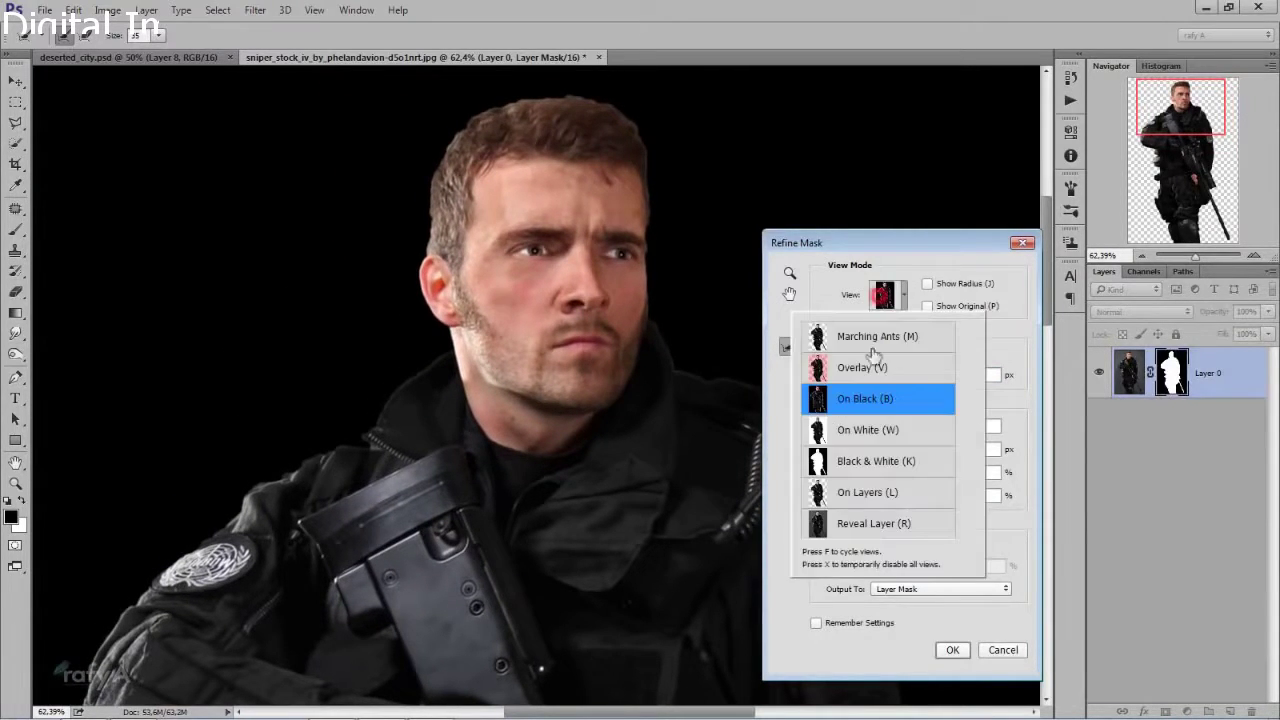
pyautogui.click(868, 432)
pyautogui.click(860, 245)
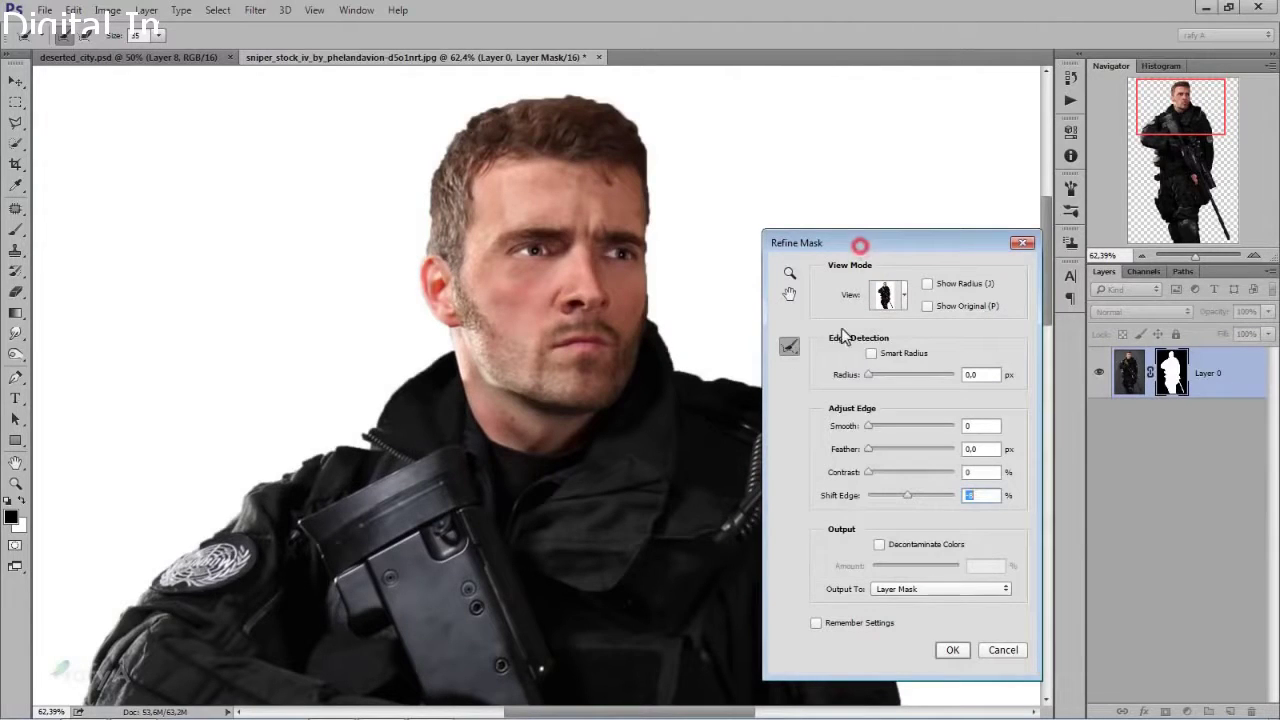
pyautogui.moveTo(907, 493); pyautogui.dragTo(882, 495)
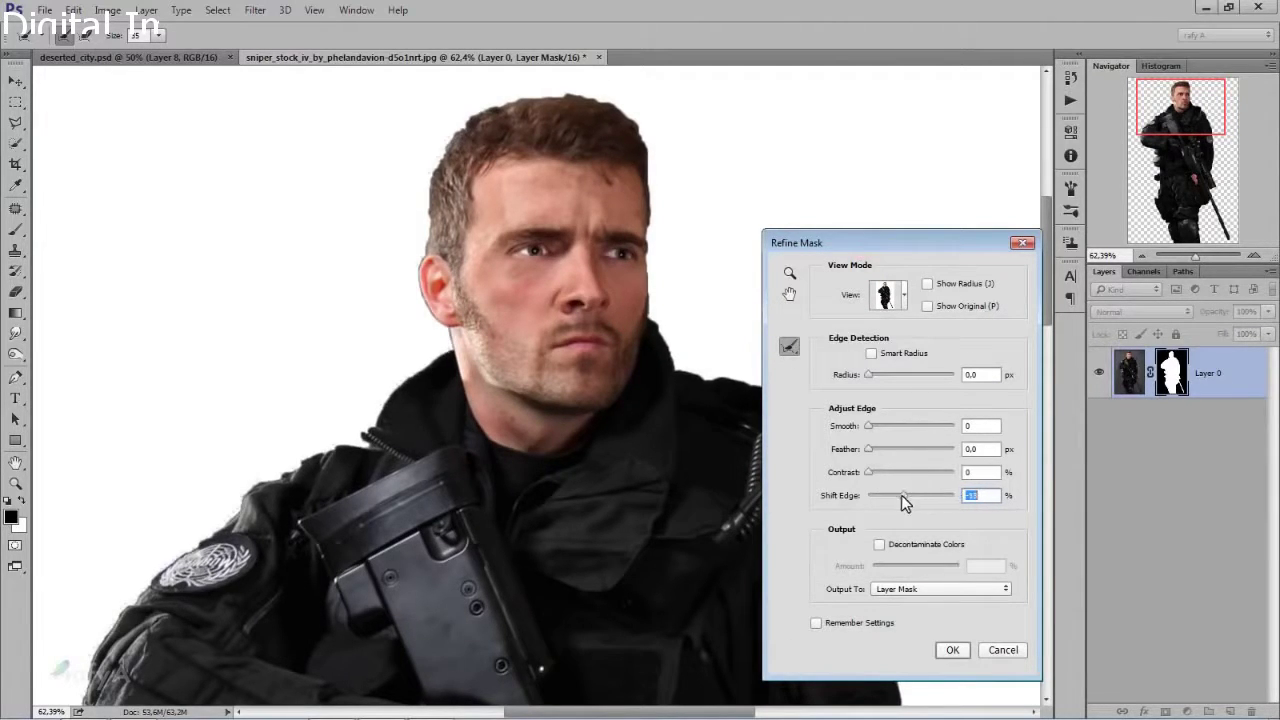
pyautogui.click(868, 426)
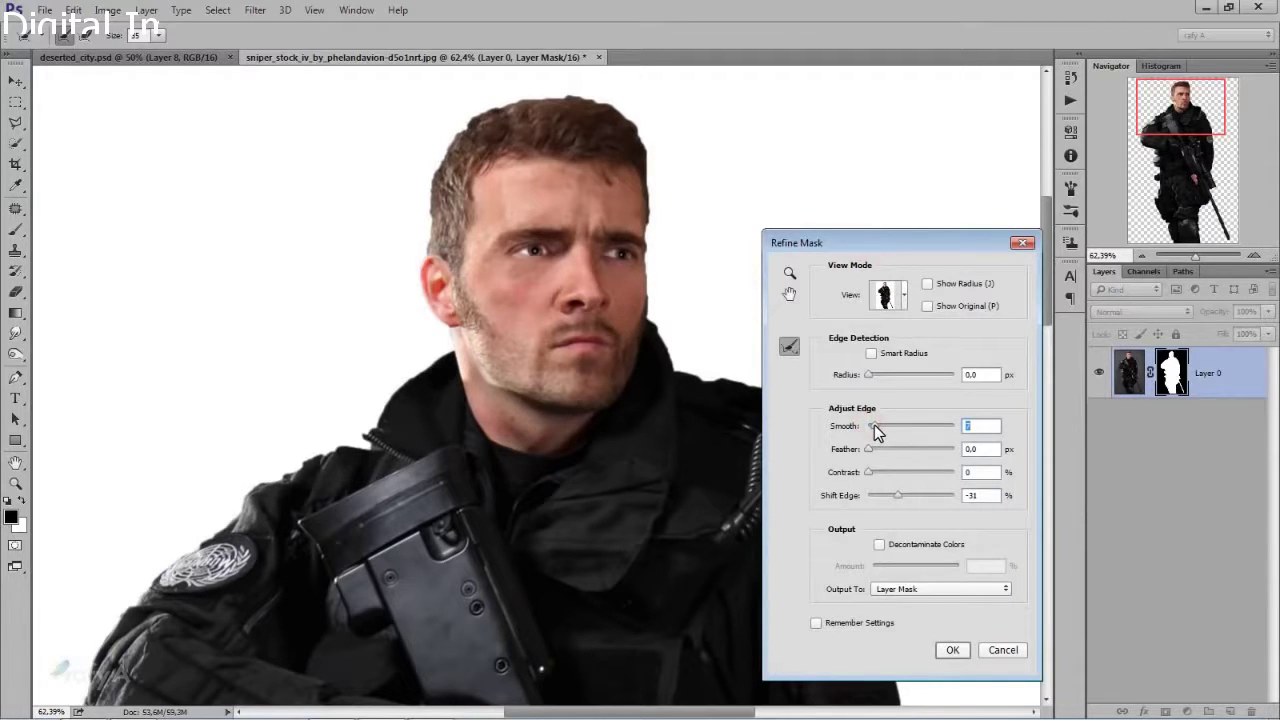
pyautogui.click(953, 649)
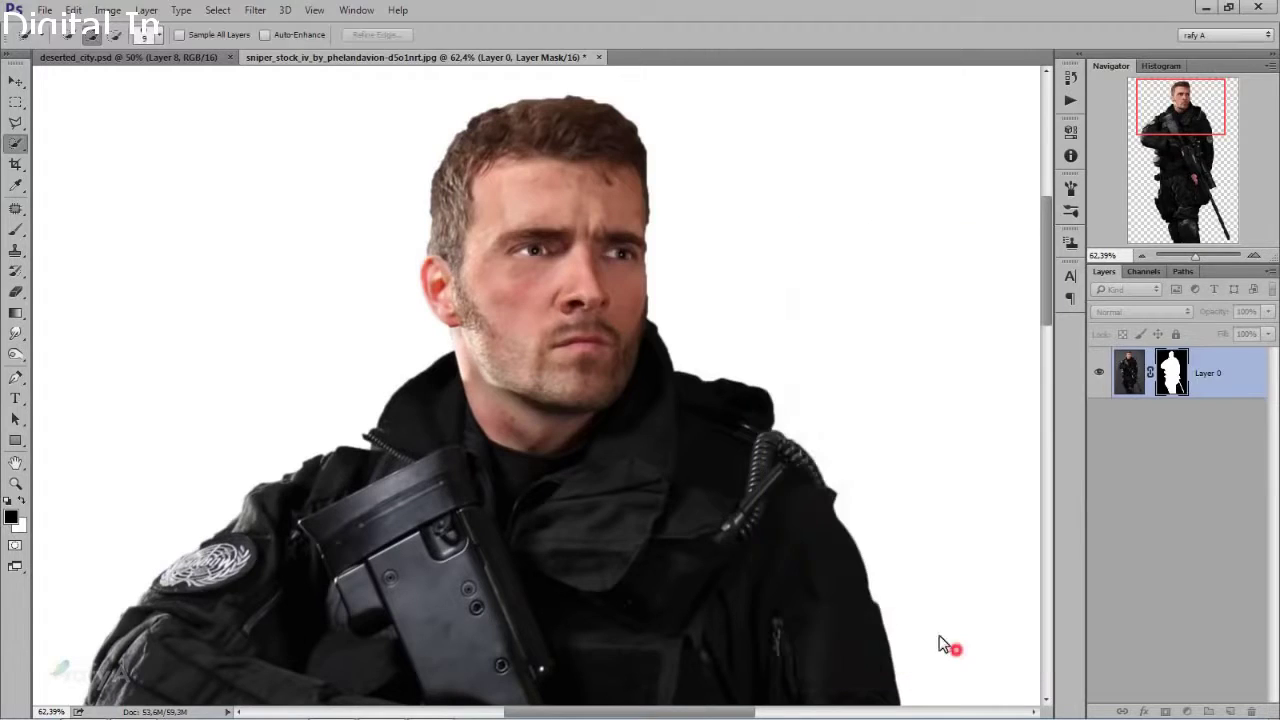
pyautogui.scroll(-5, 540, 400)
pyautogui.press('v')
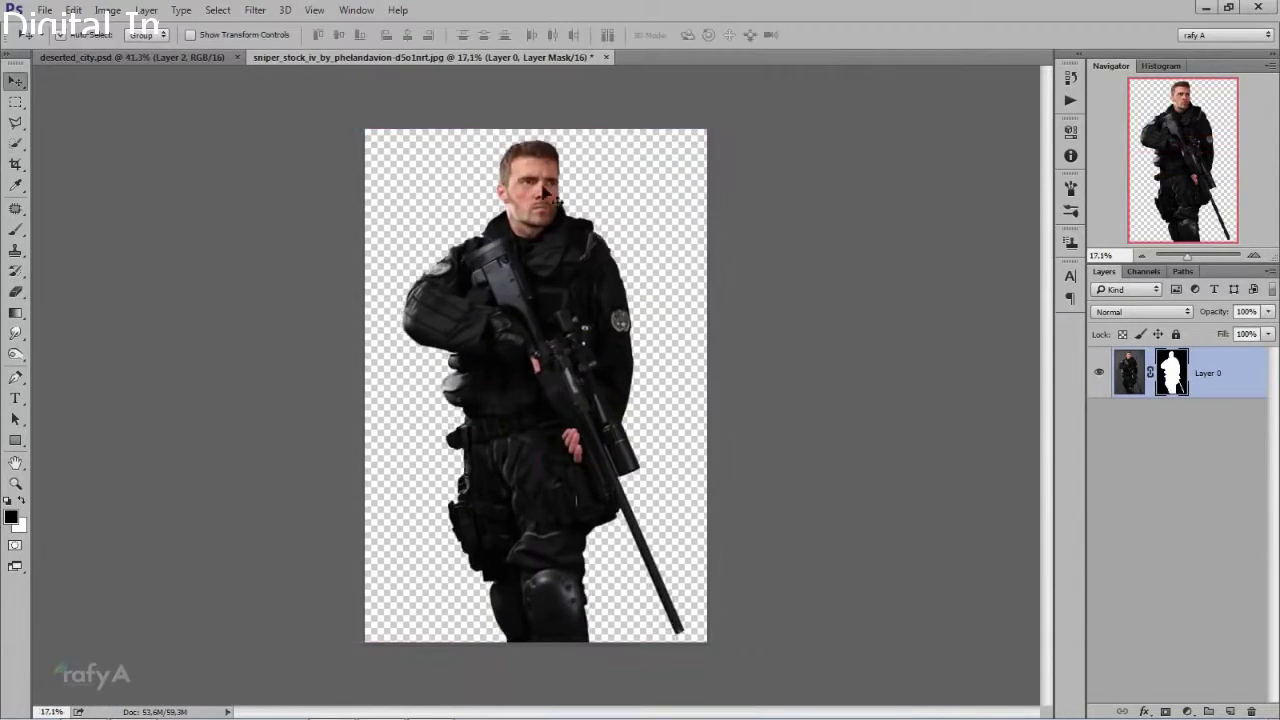
pyautogui.moveTo(541, 185)
pyautogui.mouseDown()
pyautogui.moveTo(348, 125)
pyautogui.moveTo(552, 232)
pyautogui.mouseUp()
pyautogui.scroll(-2, 552, 232)
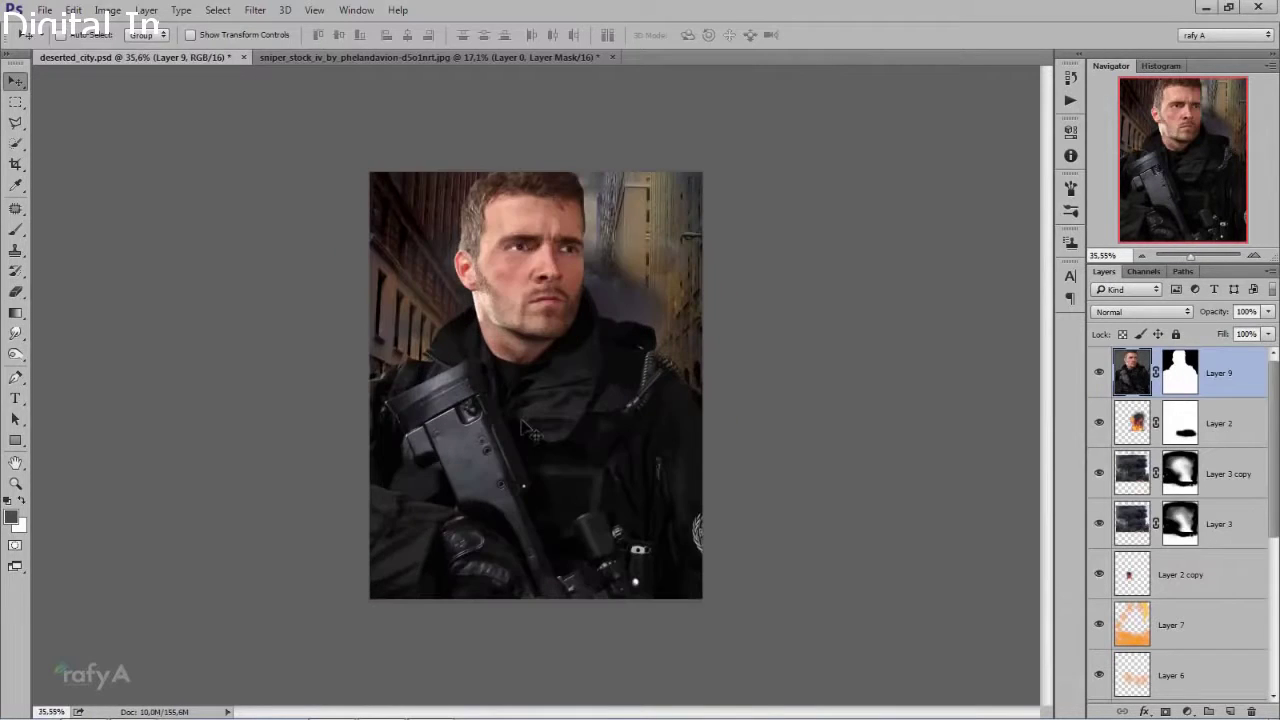
pyautogui.hotkey('ctrl', 't')
pyautogui.scroll(-2, 548, 268)
pyautogui.scroll(-1, 527, 428)
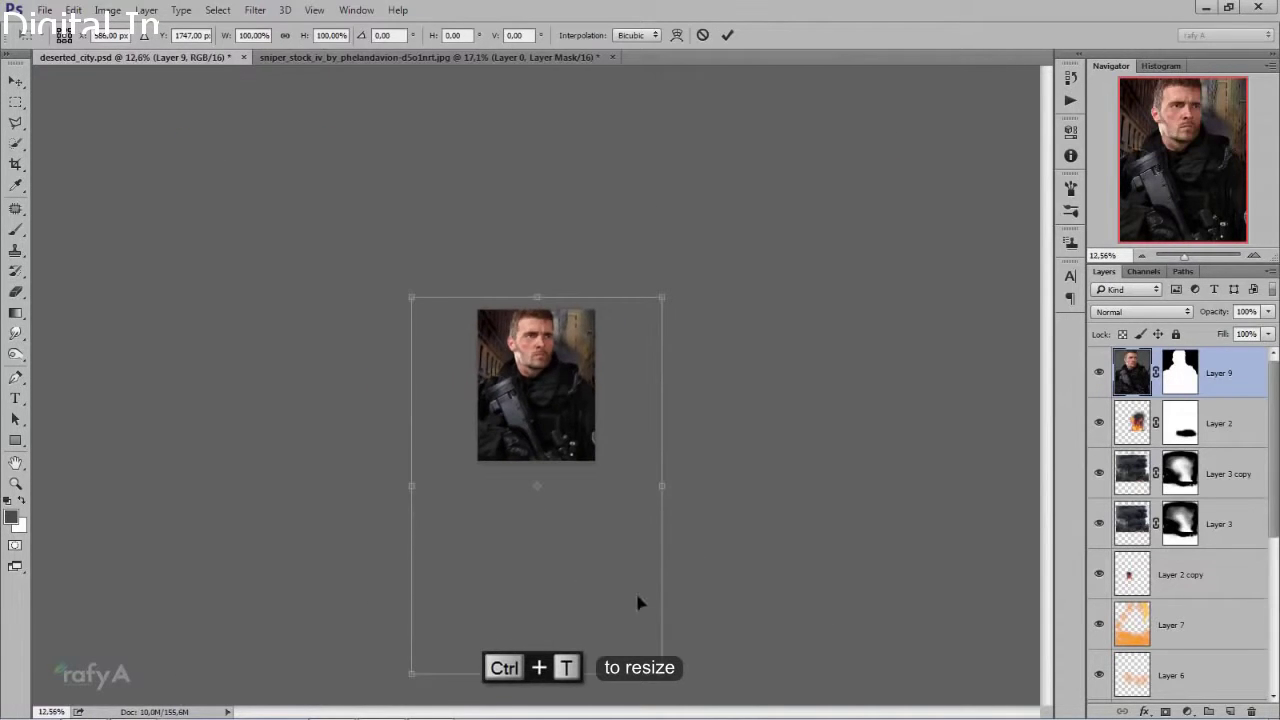
pyautogui.moveTo(664, 675)
pyautogui.mouseDown()
pyautogui.moveTo(545, 447)
pyautogui.moveTo(533, 451)
pyautogui.mouseUp()
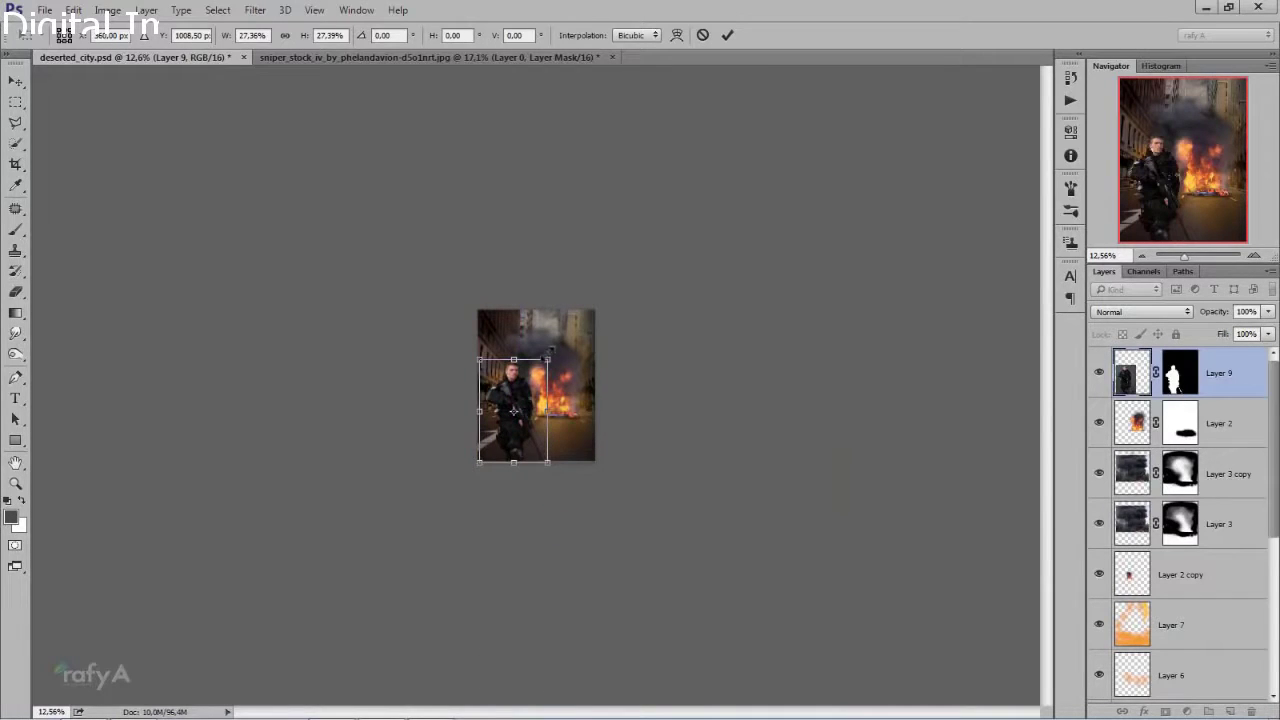
pyautogui.moveTo(548, 358); pyautogui.dragTo(568, 319)
pyautogui.doubleClick(537, 360)
pyautogui.scroll(5, 572, 430)
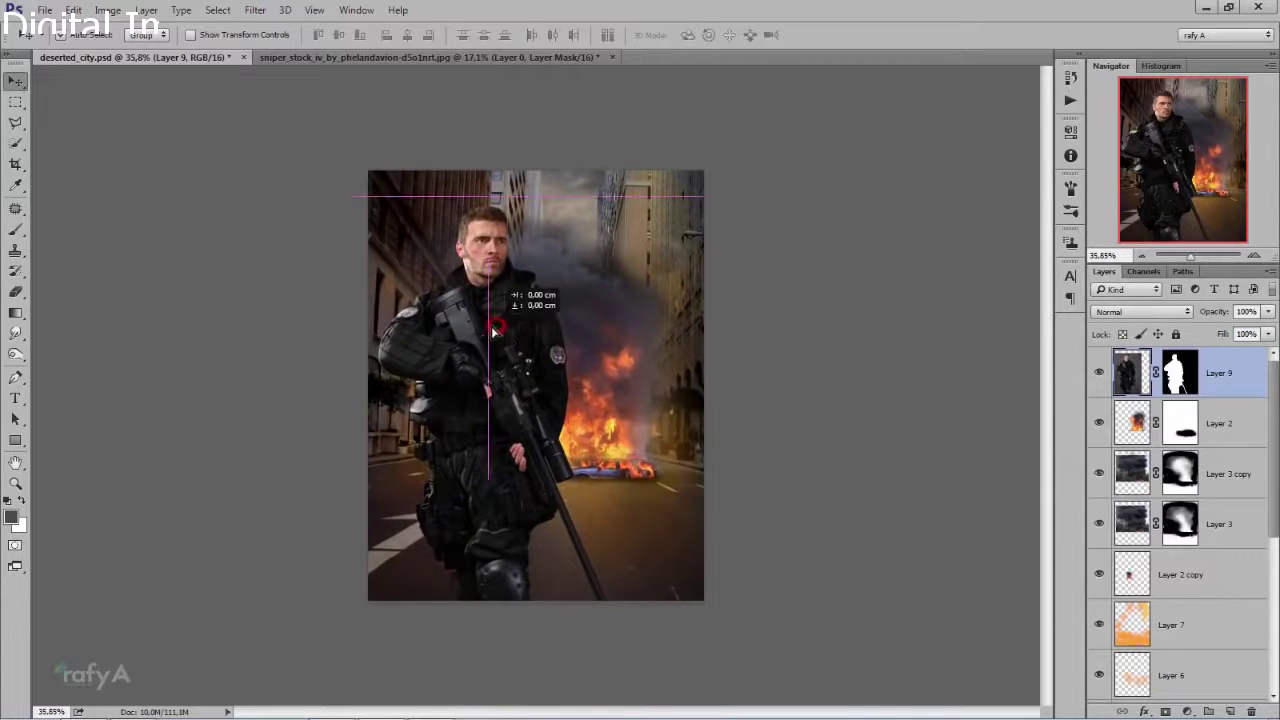
pyautogui.hotkey('ctrl', 't')
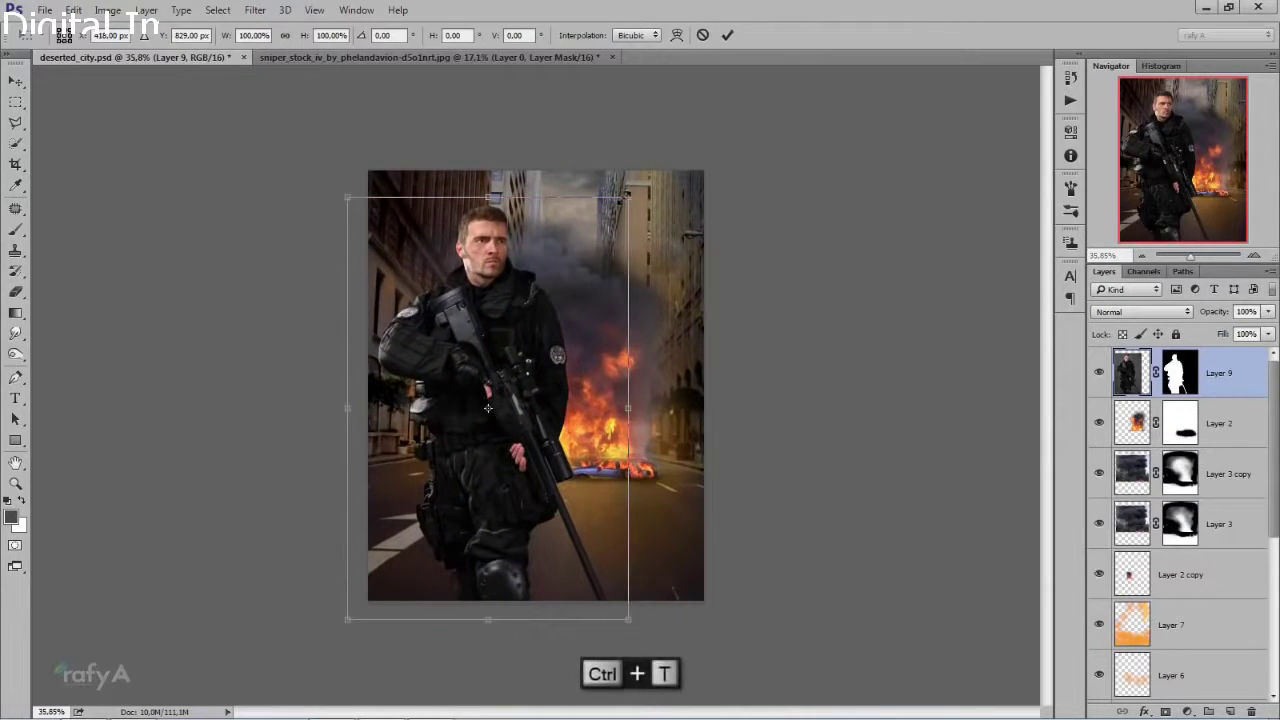
pyautogui.moveTo(628, 197); pyautogui.dragTo(613, 218)
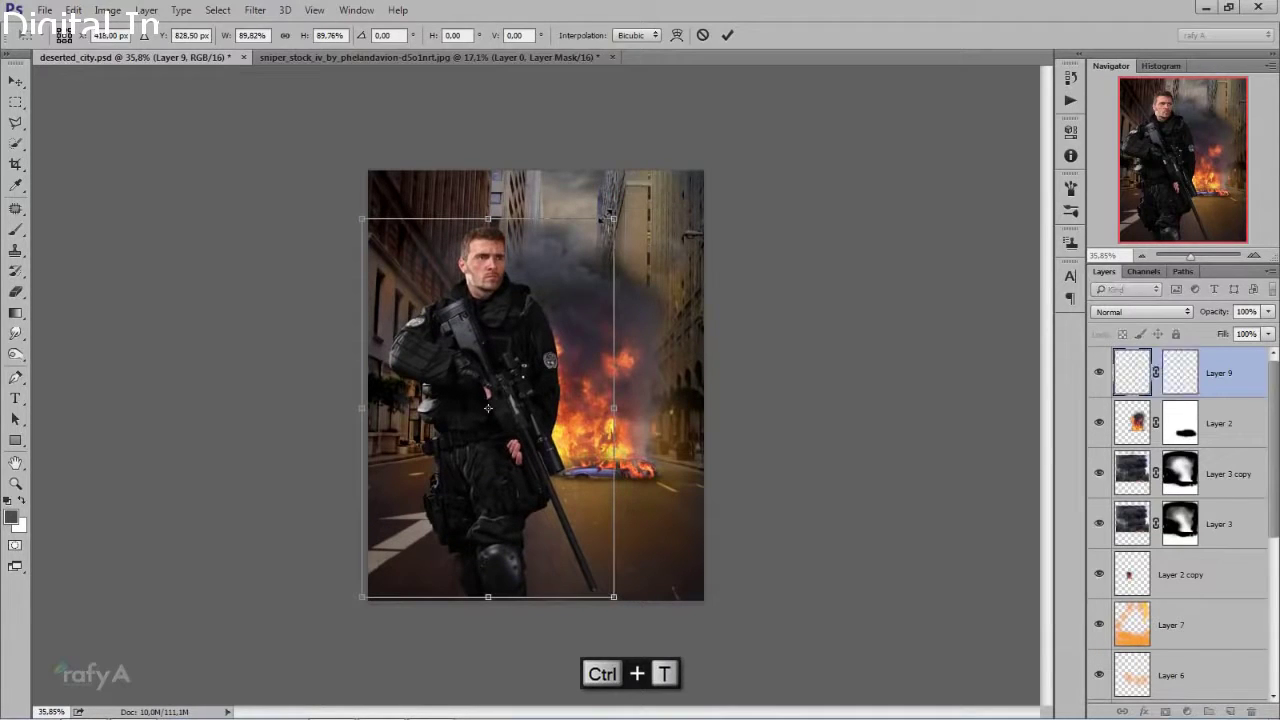
pyautogui.moveTo(555, 277); pyautogui.dragTo(546, 280)
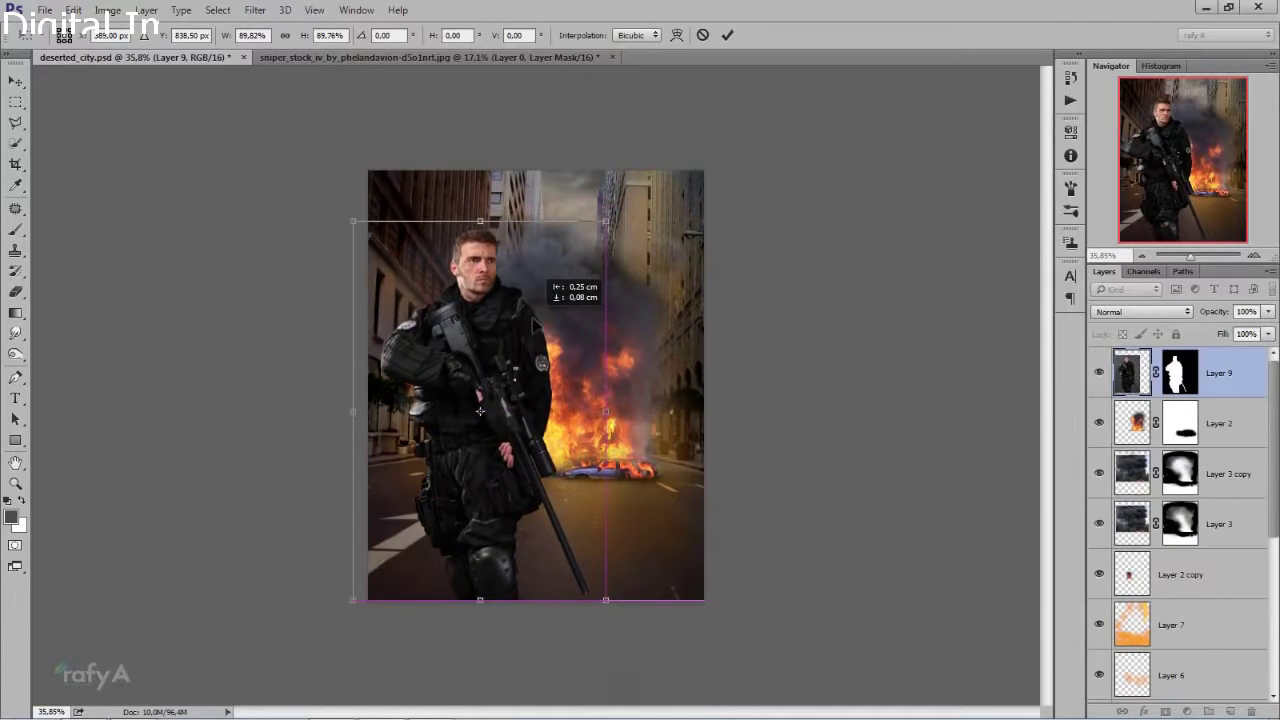
pyautogui.moveTo(535, 325); pyautogui.dragTo(536, 325)
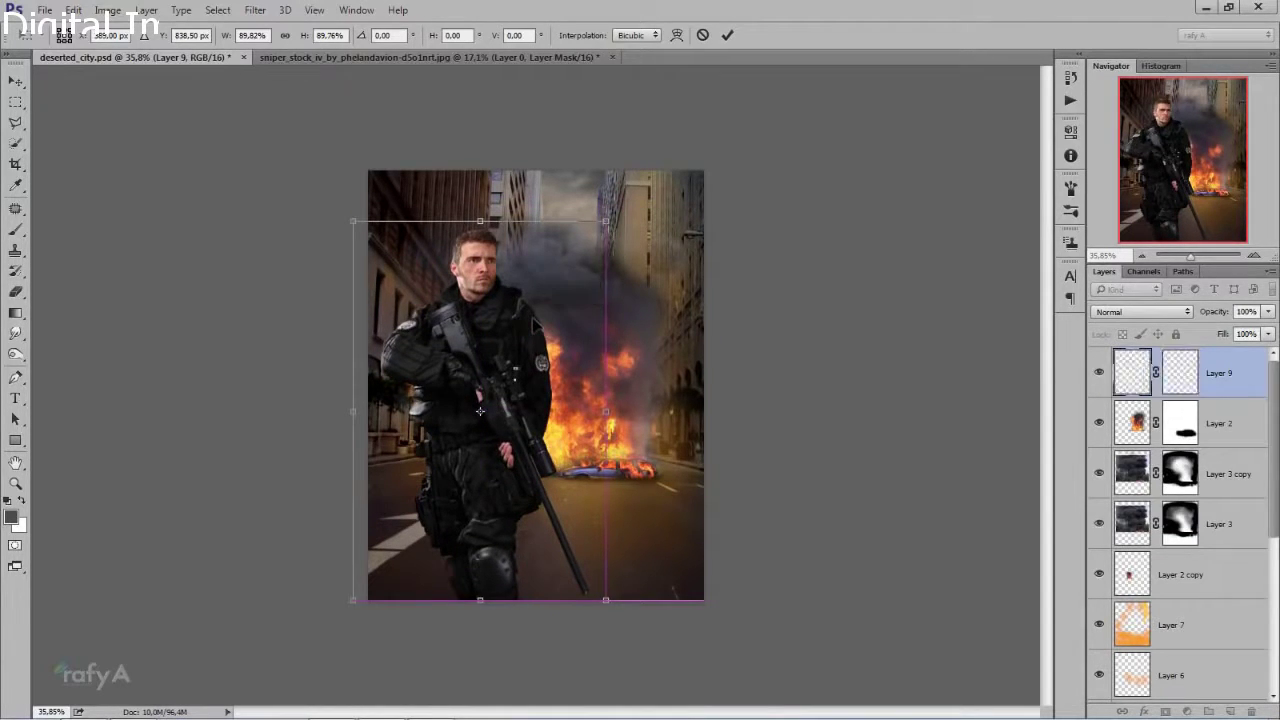
pyautogui.click(729, 35)
pyautogui.scroll(2, 483, 442)
pyautogui.scroll(-1, 485, 443)
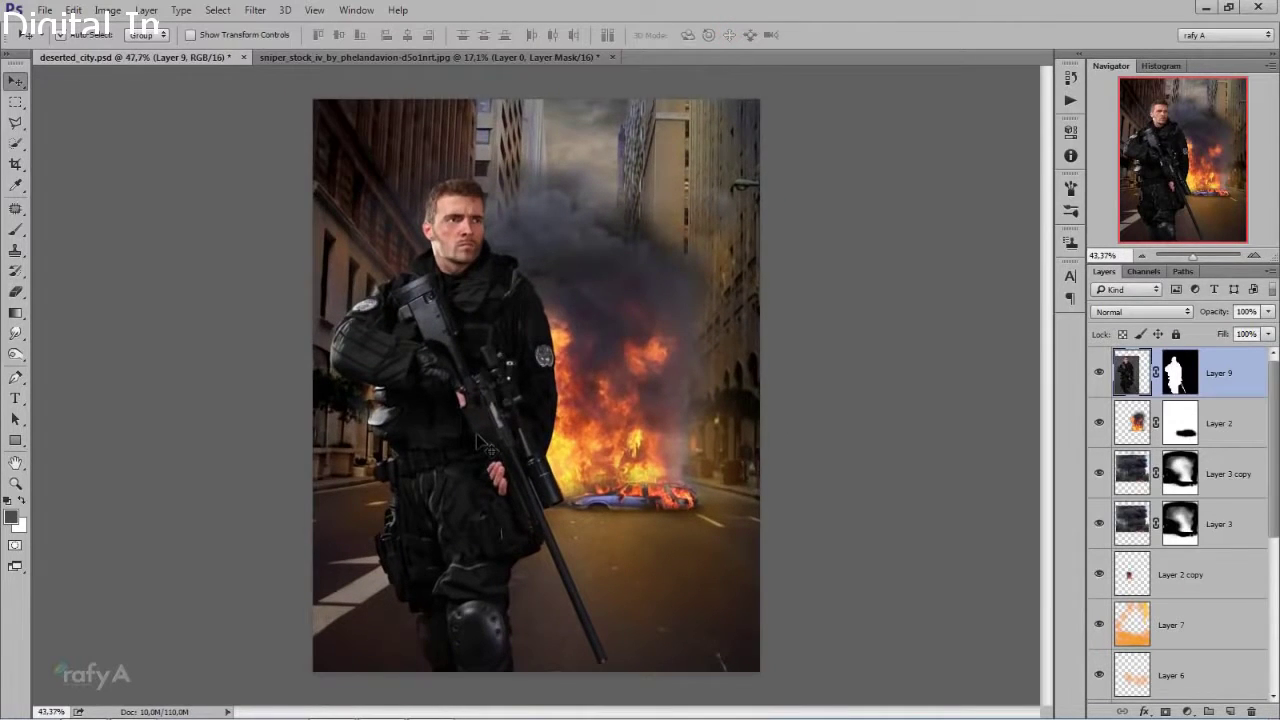
pyautogui.scroll(-1, 485, 443)
# - Add a Color Balance clipped to the soldier: Red +16, Magenta -13, Yellow -3
pyautogui.click(1187, 710)
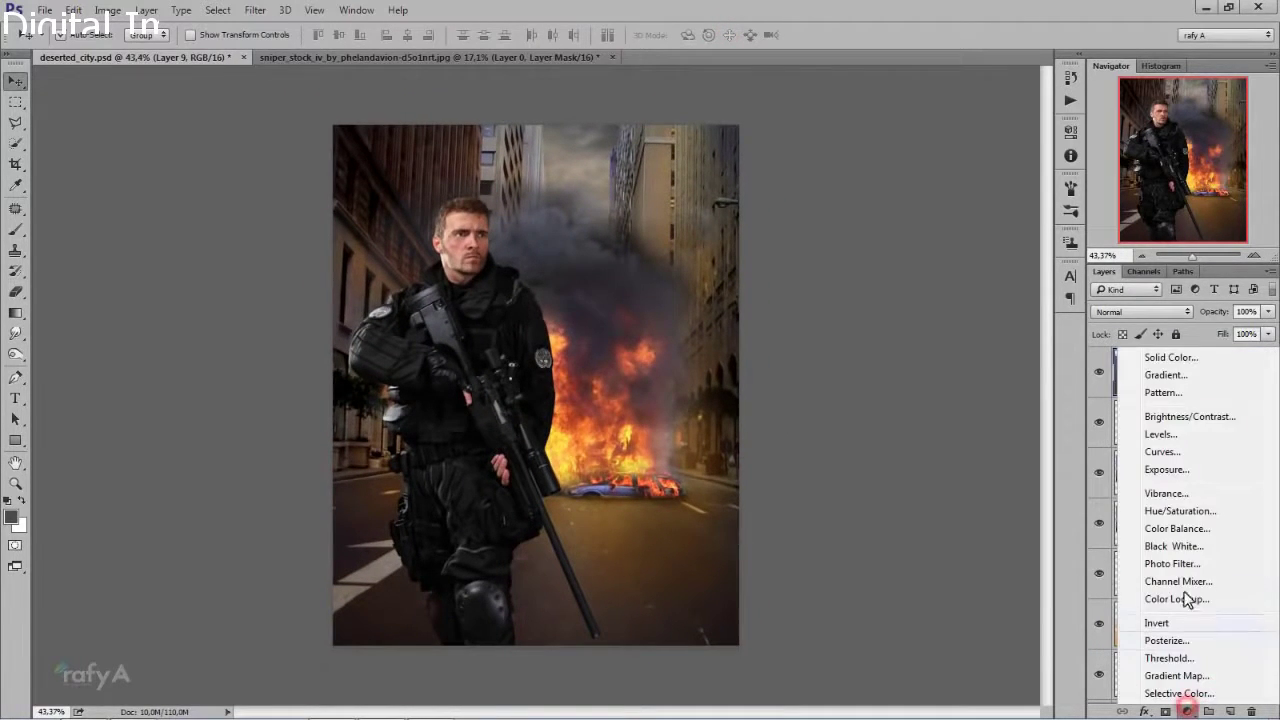
pyautogui.click(1176, 528)
pyautogui.click(925, 392)
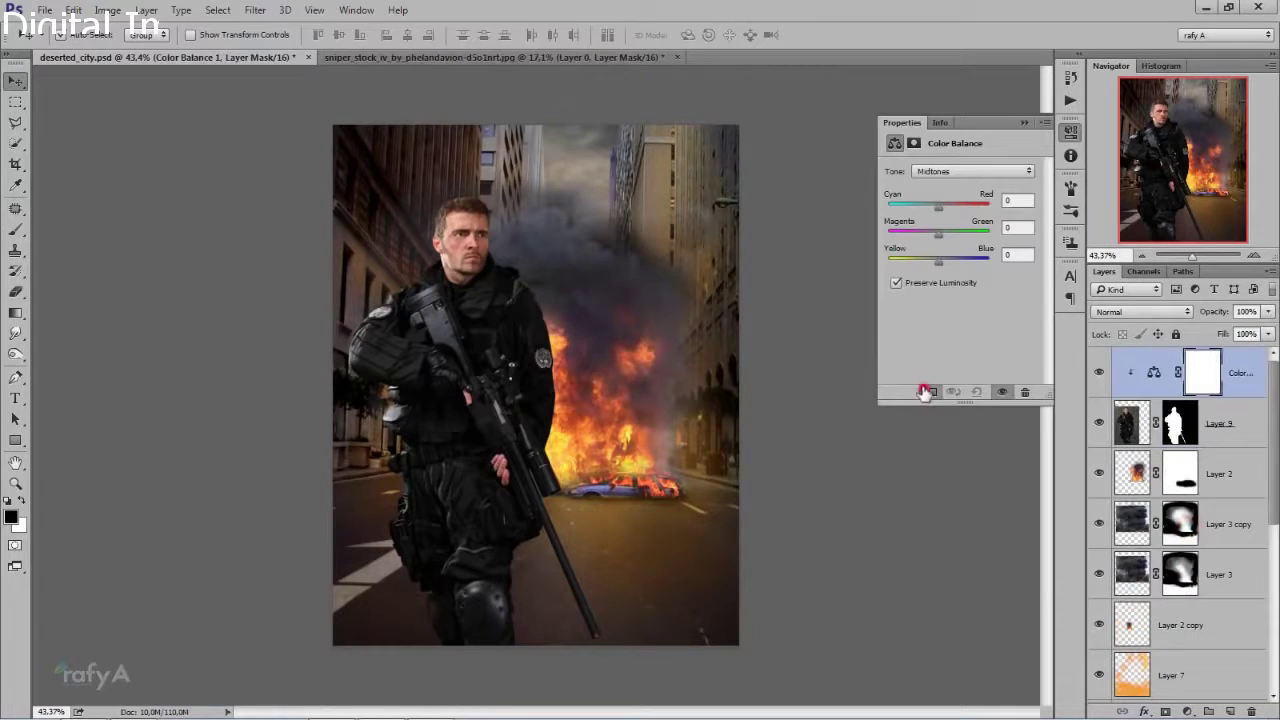
pyautogui.moveTo(937, 211); pyautogui.dragTo(946, 205)
pyautogui.moveTo(938, 262); pyautogui.dragTo(946, 265)
pyautogui.moveTo(939, 233); pyautogui.dragTo(938, 233)
# - Compare the soldier with and without the Color Balance, then reselect Layer 9
pyautogui.click(1024, 123)
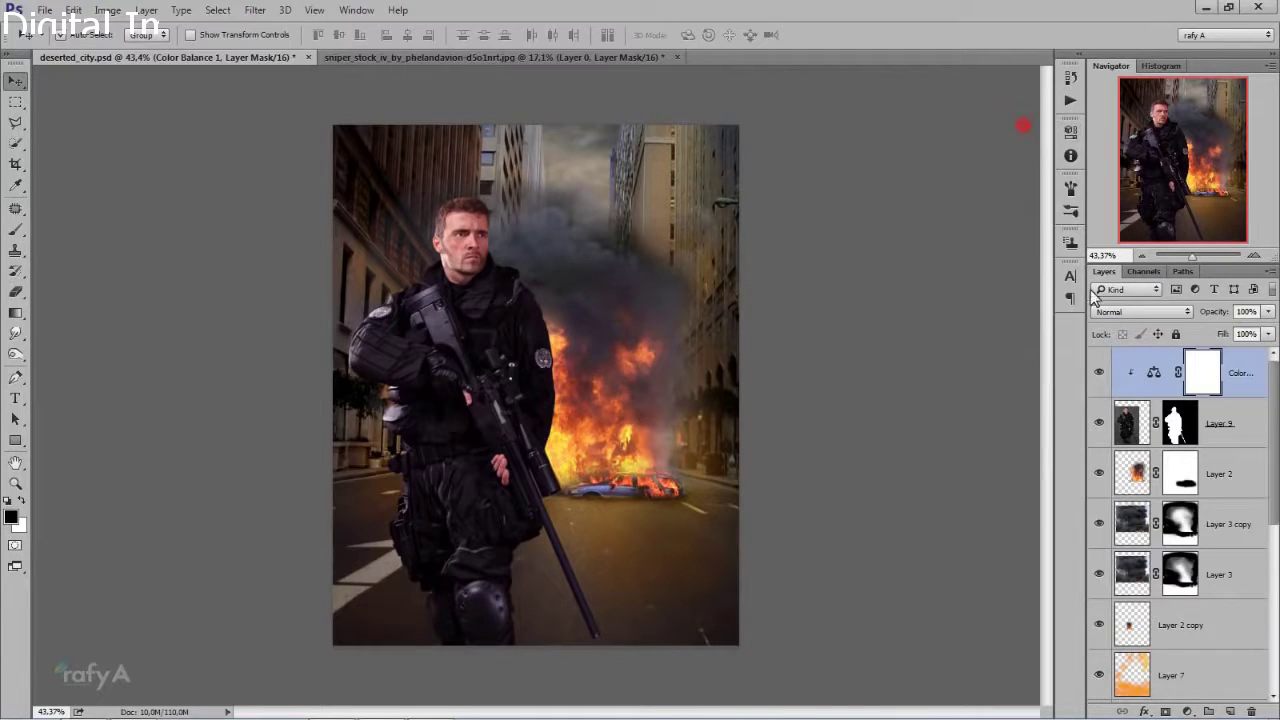
pyautogui.click(1100, 373)
pyautogui.click(1100, 373)
pyautogui.scroll(-3, 587, 324)
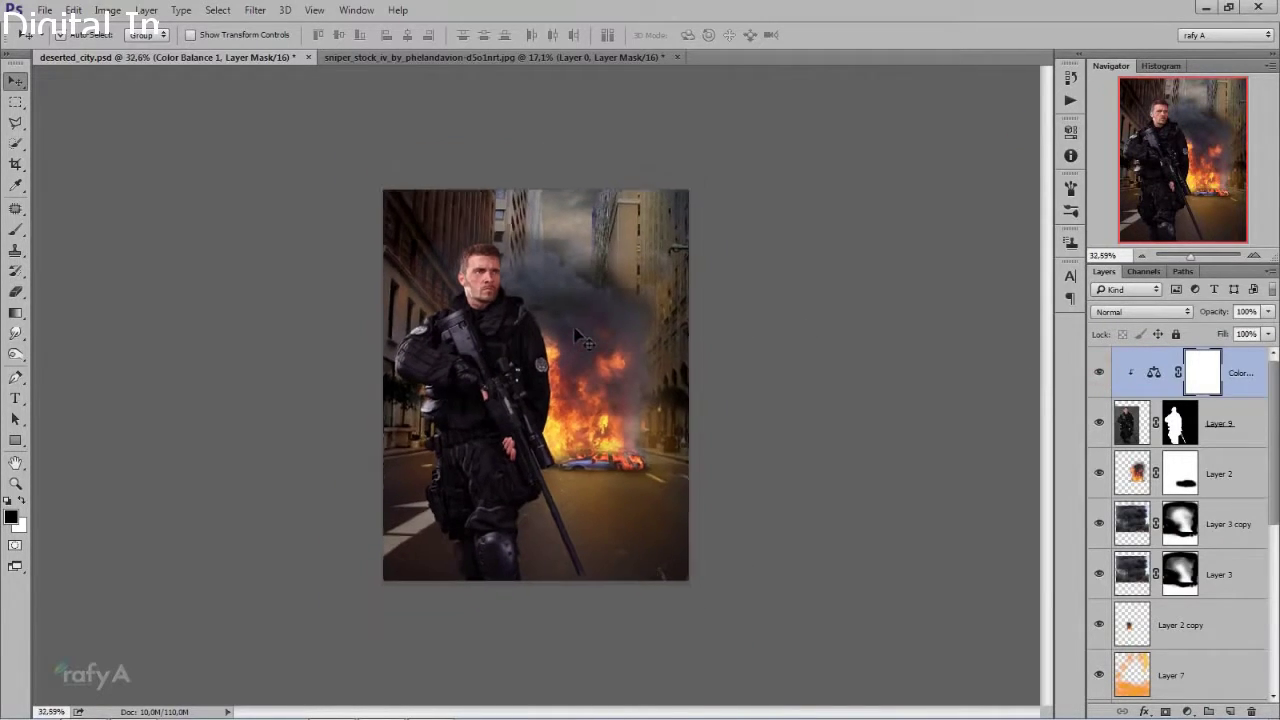
pyautogui.scroll(1, 580, 335)
pyautogui.scroll(2, 580, 335)
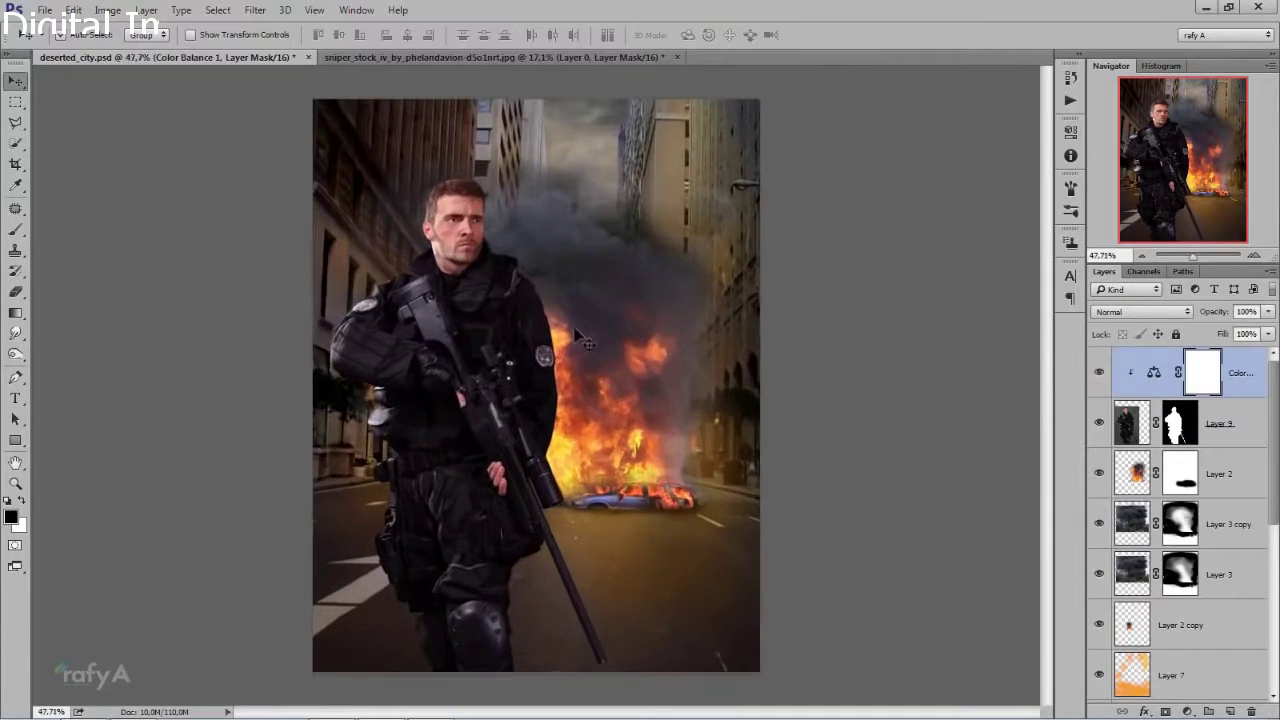
pyautogui.scroll(1, 580, 335)
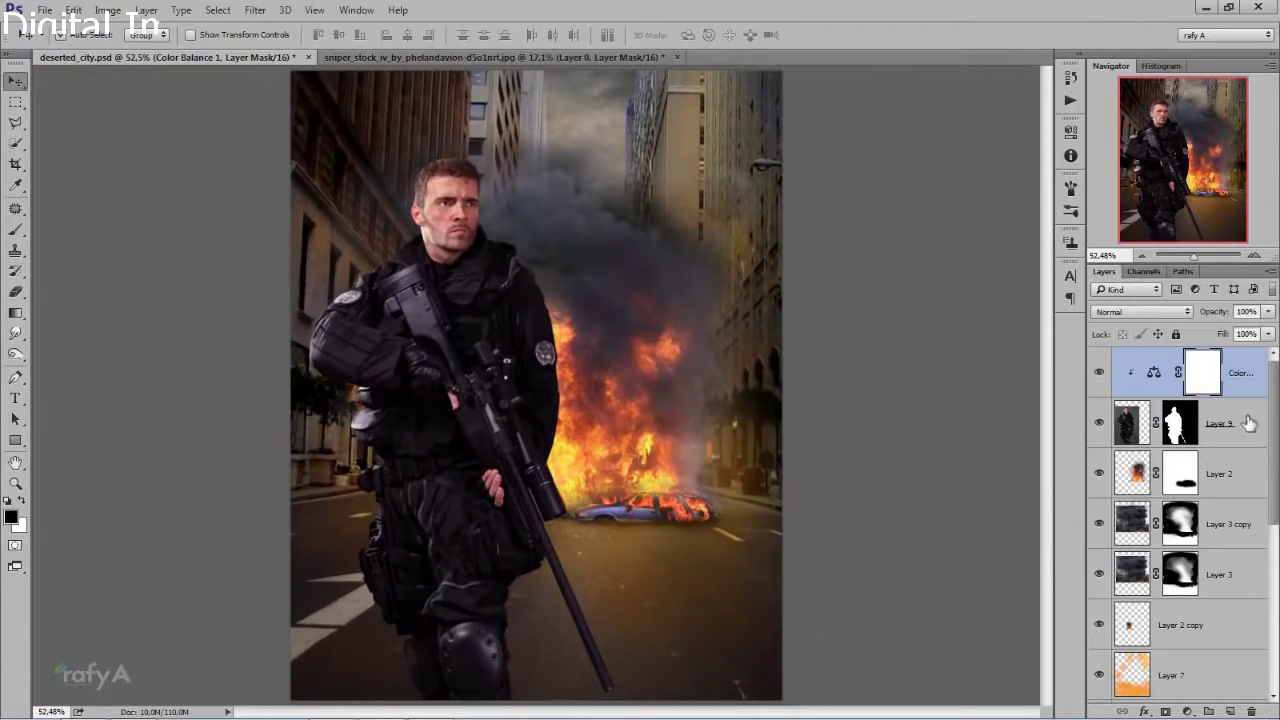
pyautogui.click(1249, 424)
# - Enable a Color Dodge Inner Shadow on Layer 9 using a yellow sampled from the fire
pyautogui.doubleClick(1243, 424)
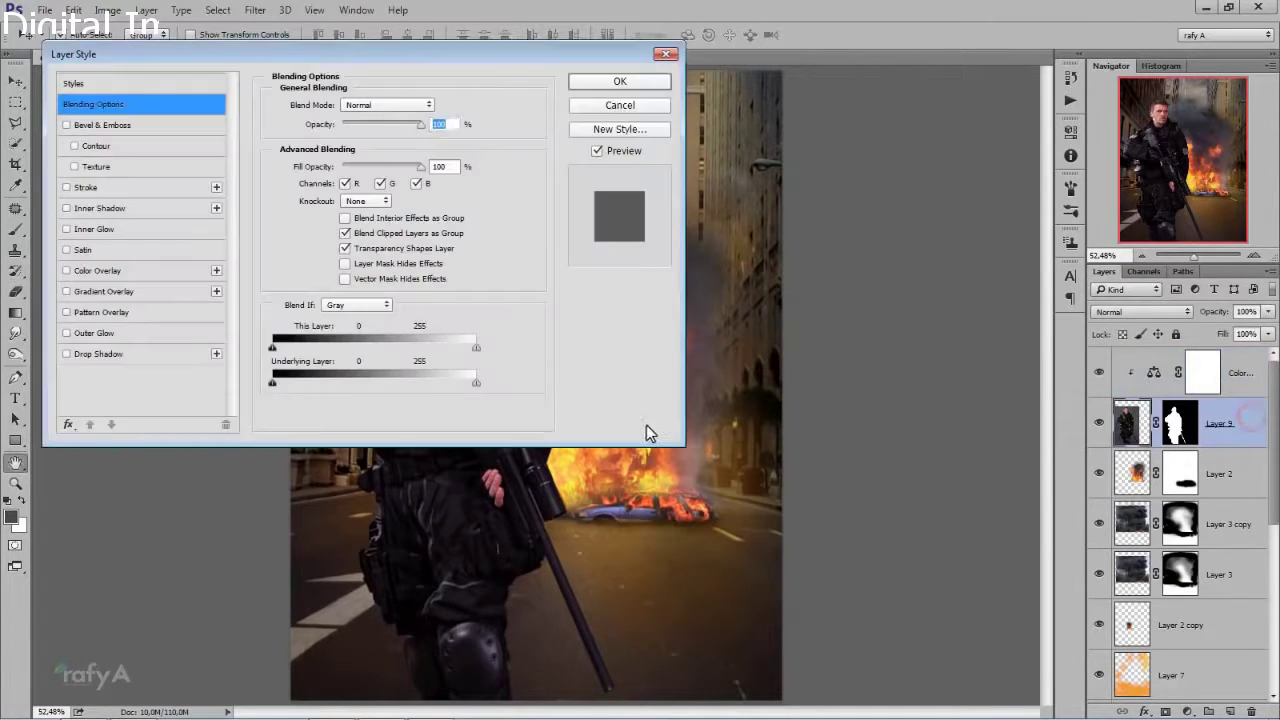
pyautogui.moveTo(480, 56); pyautogui.dragTo(1036, 231)
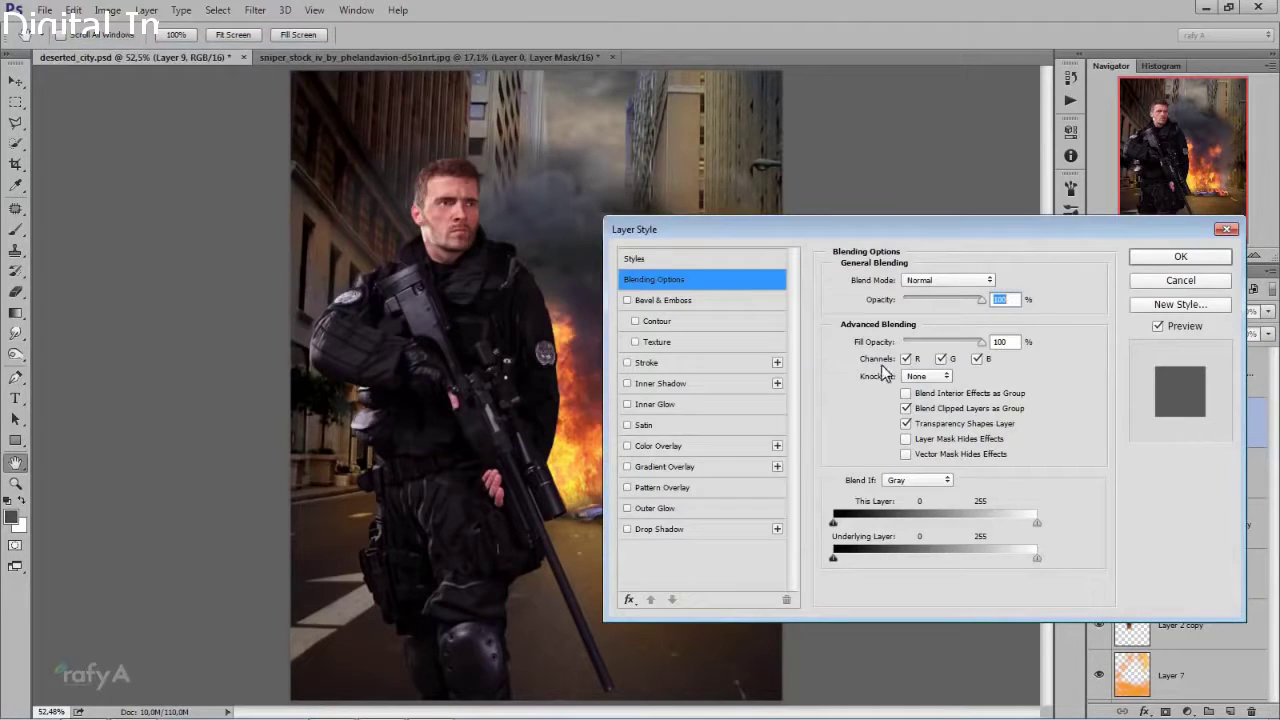
pyautogui.click(655, 386)
pyautogui.moveTo(908, 230); pyautogui.dragTo(955, 261)
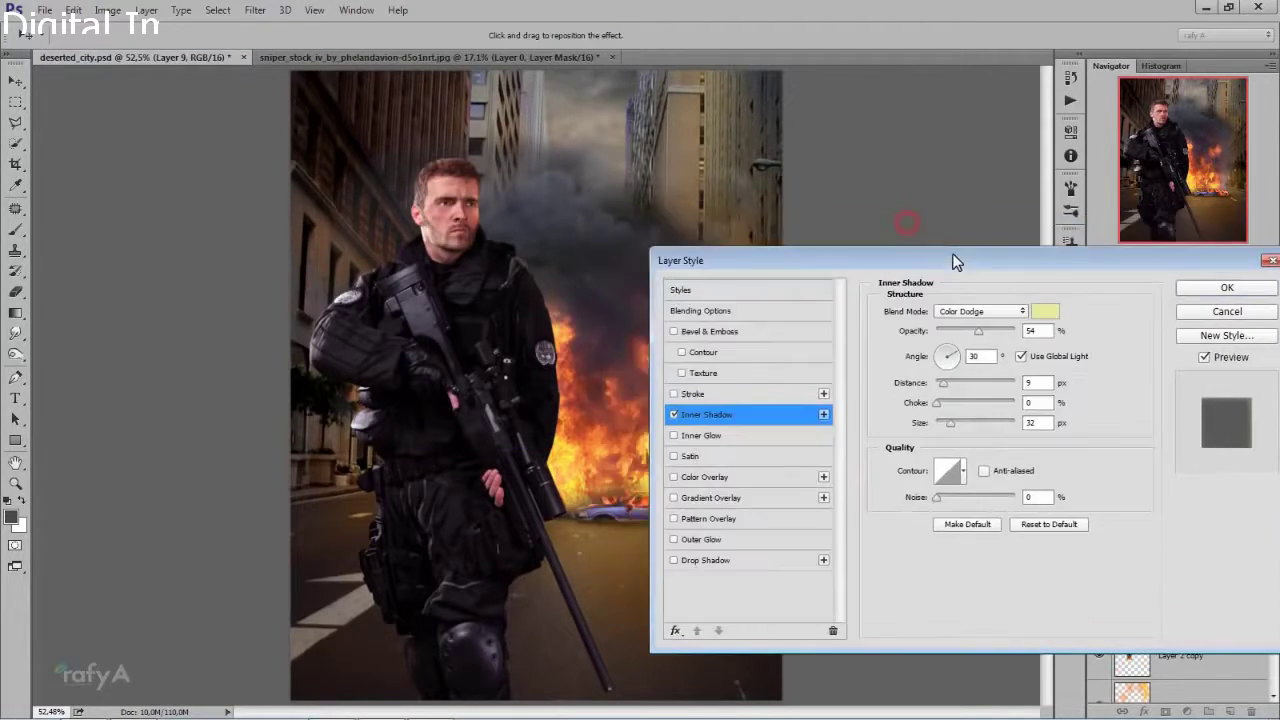
pyautogui.click(980, 311)
pyautogui.click(986, 423)
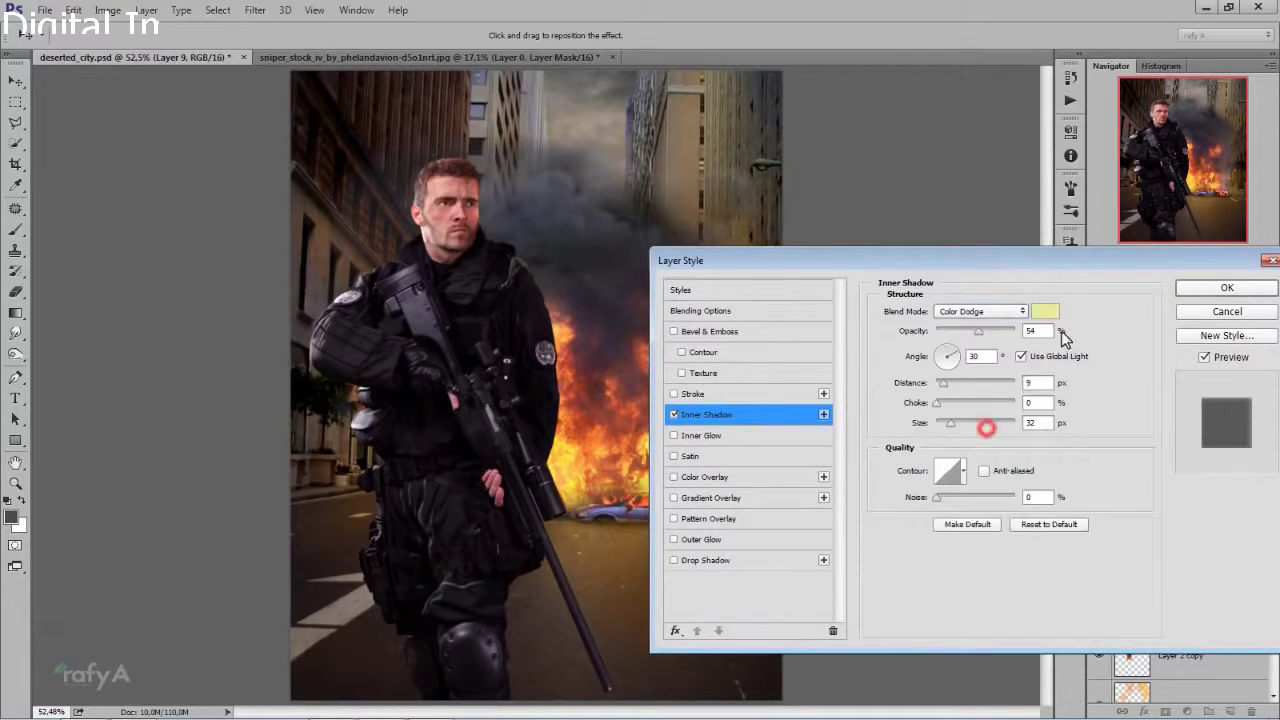
pyautogui.click(1044, 311)
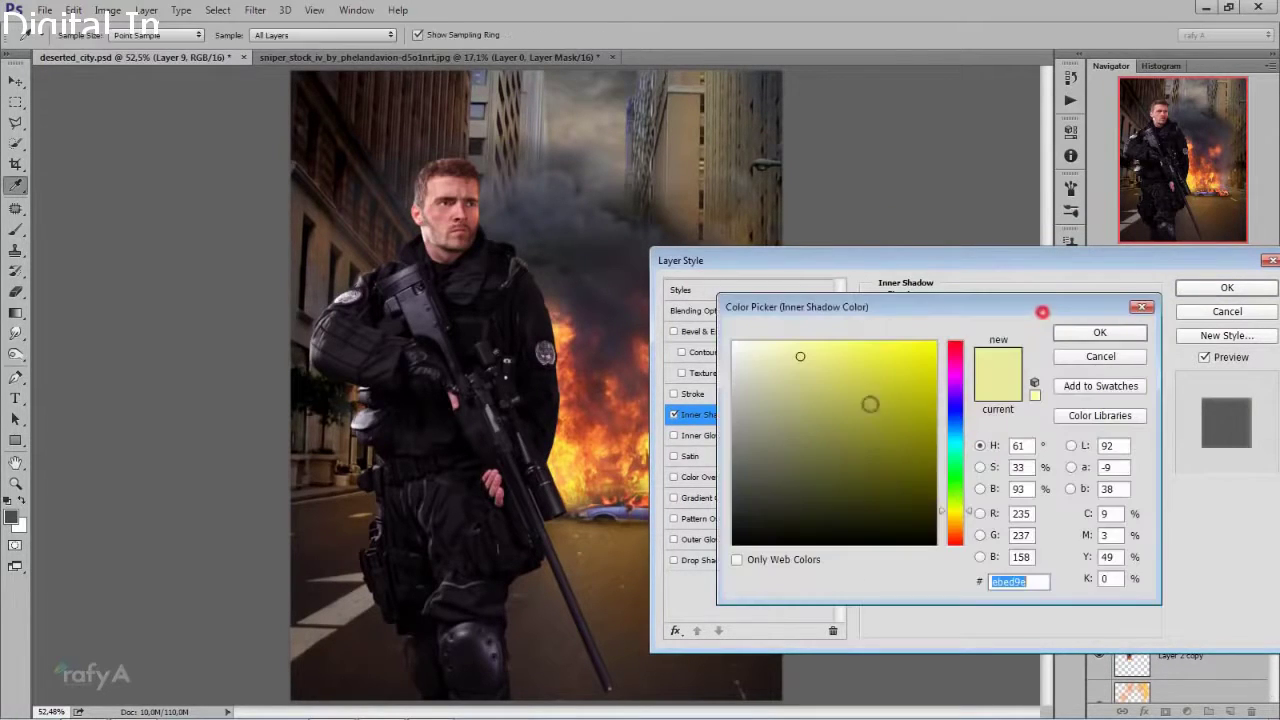
pyautogui.click(580, 455)
pyautogui.click(574, 450)
pyautogui.click(1086, 336)
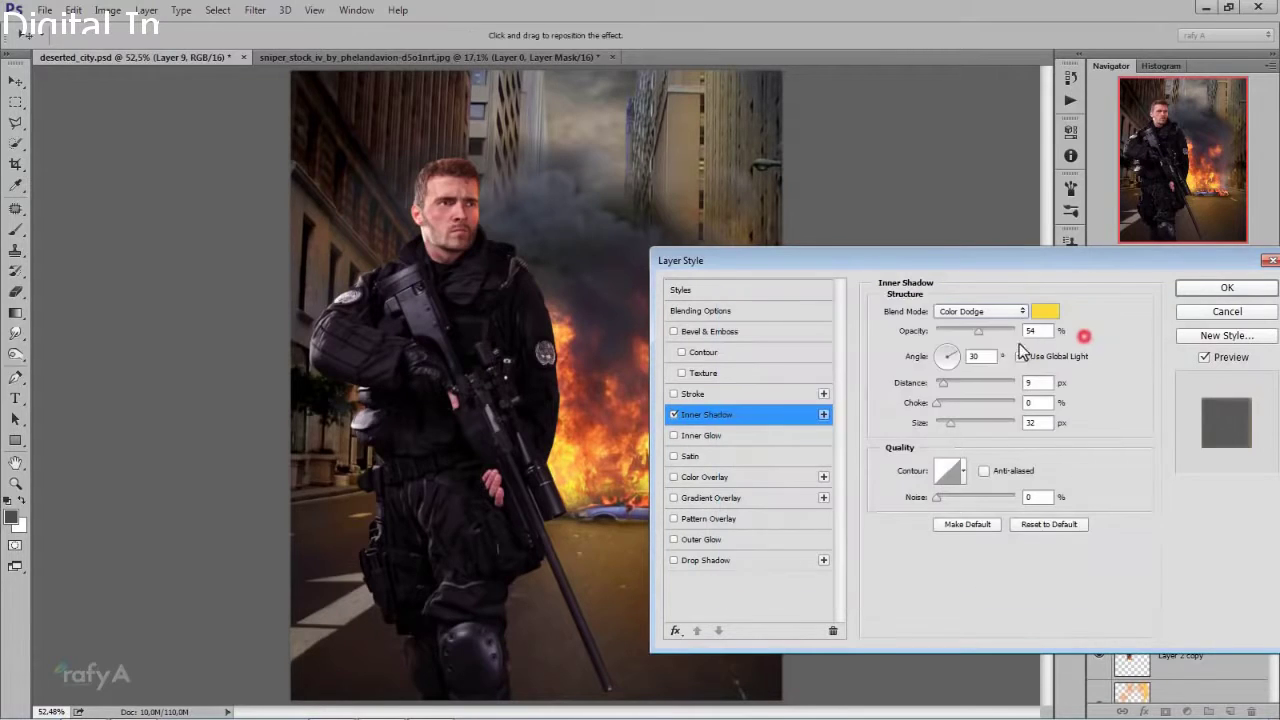
# - Set the inner shadow to angle 12°, distance 40 px, size 43 px, with higher opacity
pyautogui.click(982, 332)
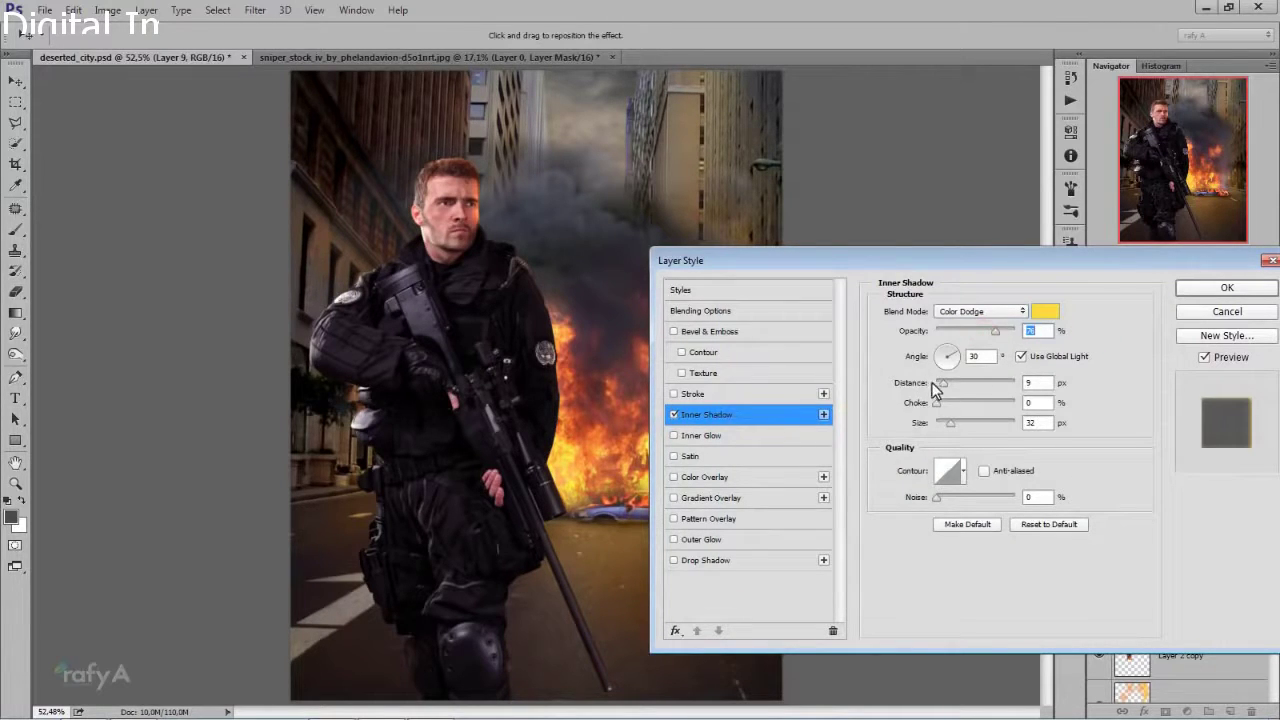
pyautogui.moveTo(932, 383)
pyautogui.mouseDown()
pyautogui.moveTo(944, 384)
pyautogui.moveTo(945, 421)
pyautogui.mouseUp()
pyautogui.click(948, 423)
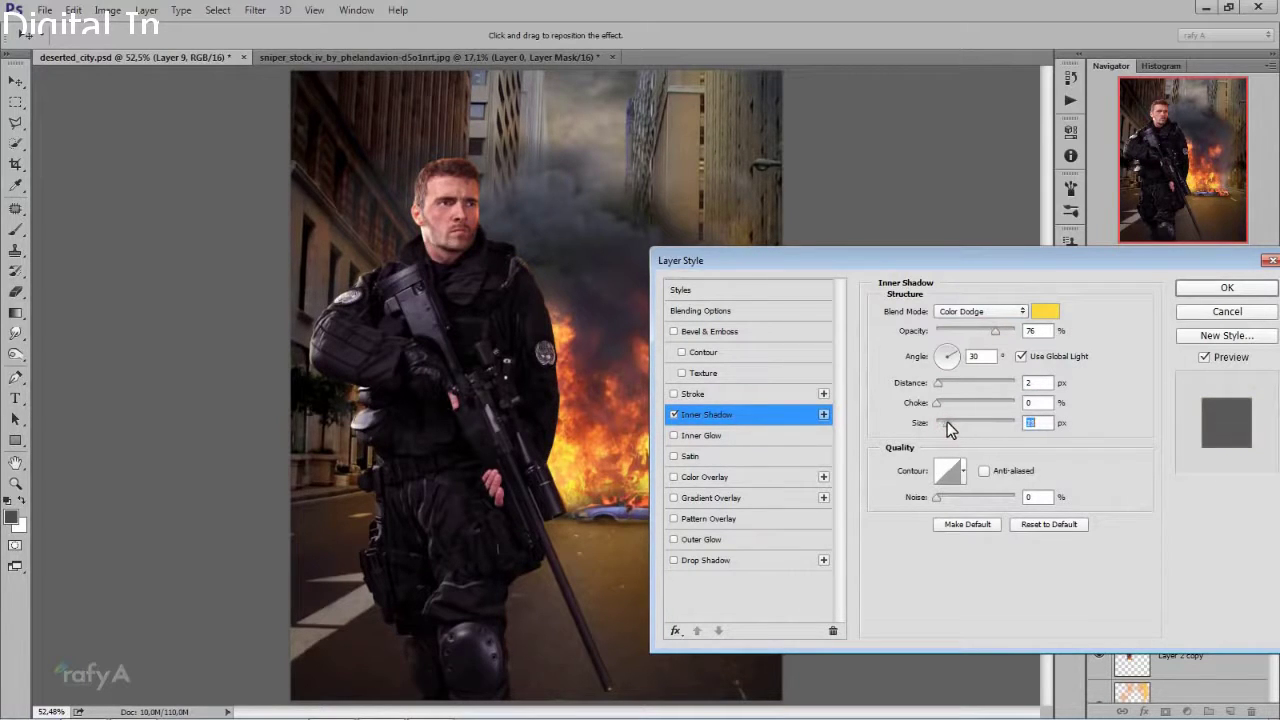
pyautogui.click(957, 358)
pyautogui.moveTo(946, 422); pyautogui.dragTo(959, 428)
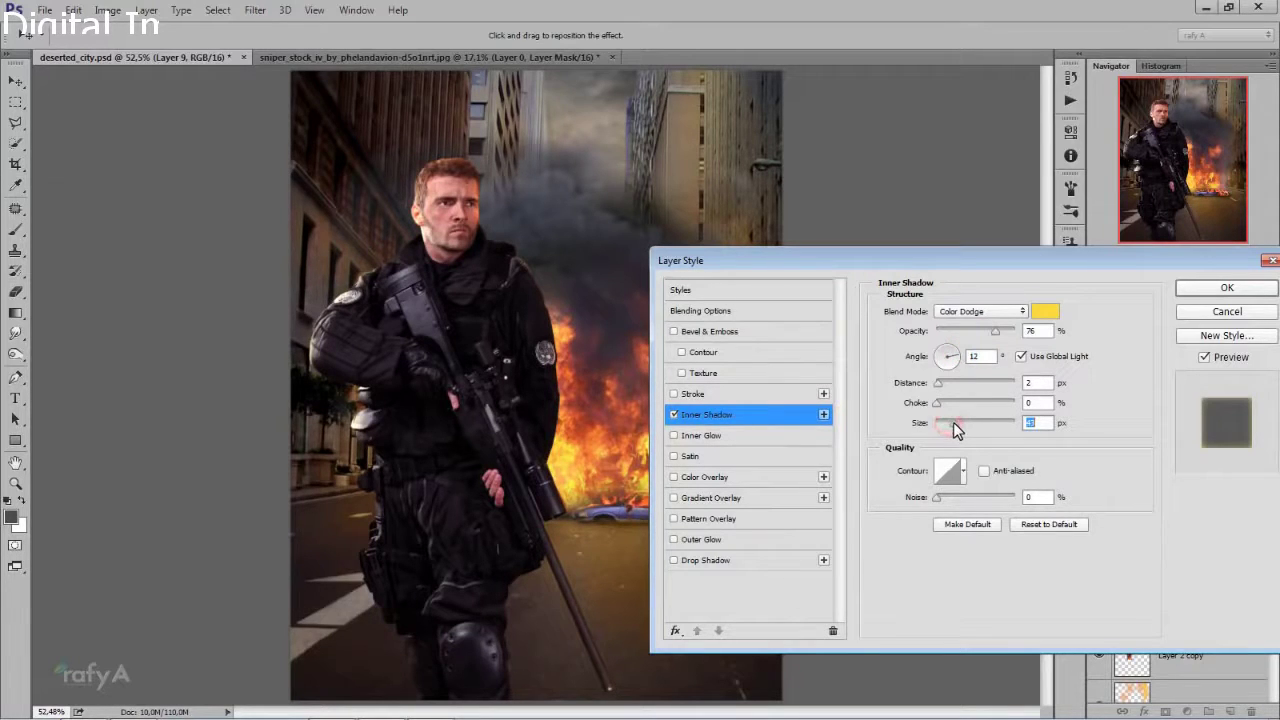
pyautogui.moveTo(937, 382); pyautogui.dragTo(969, 388)
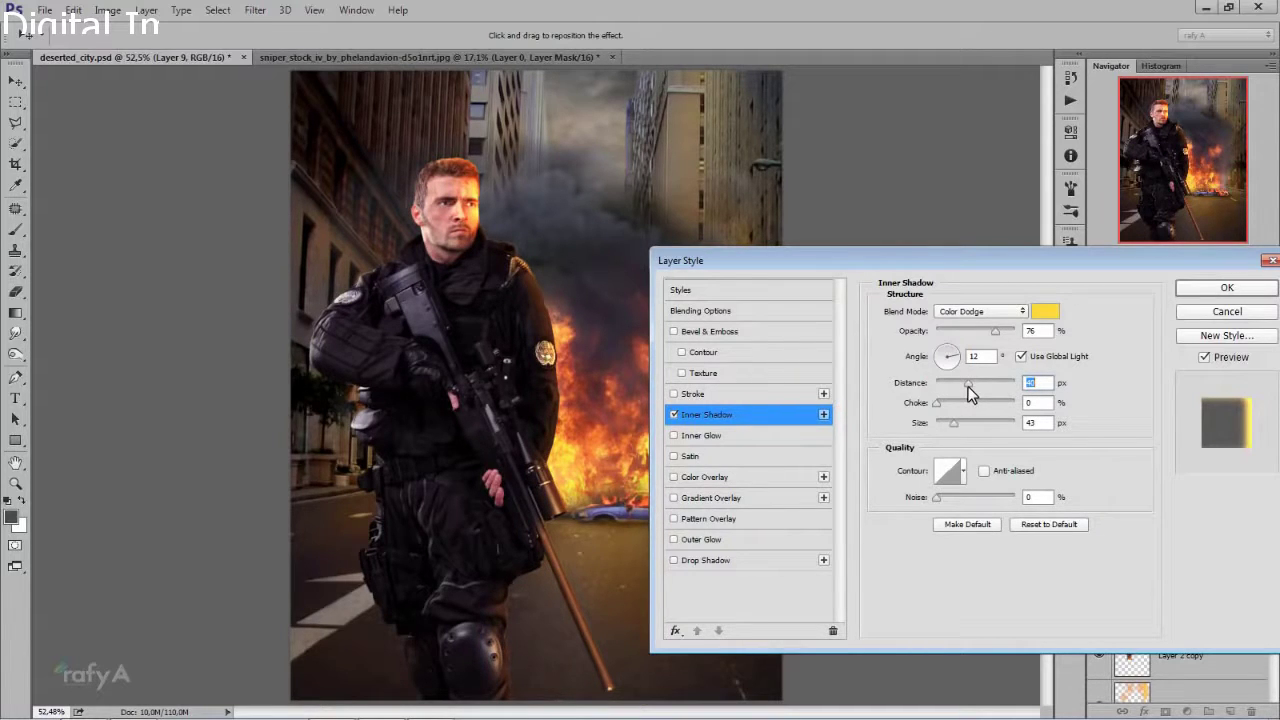
pyautogui.moveTo(998, 331); pyautogui.dragTo(1005, 331)
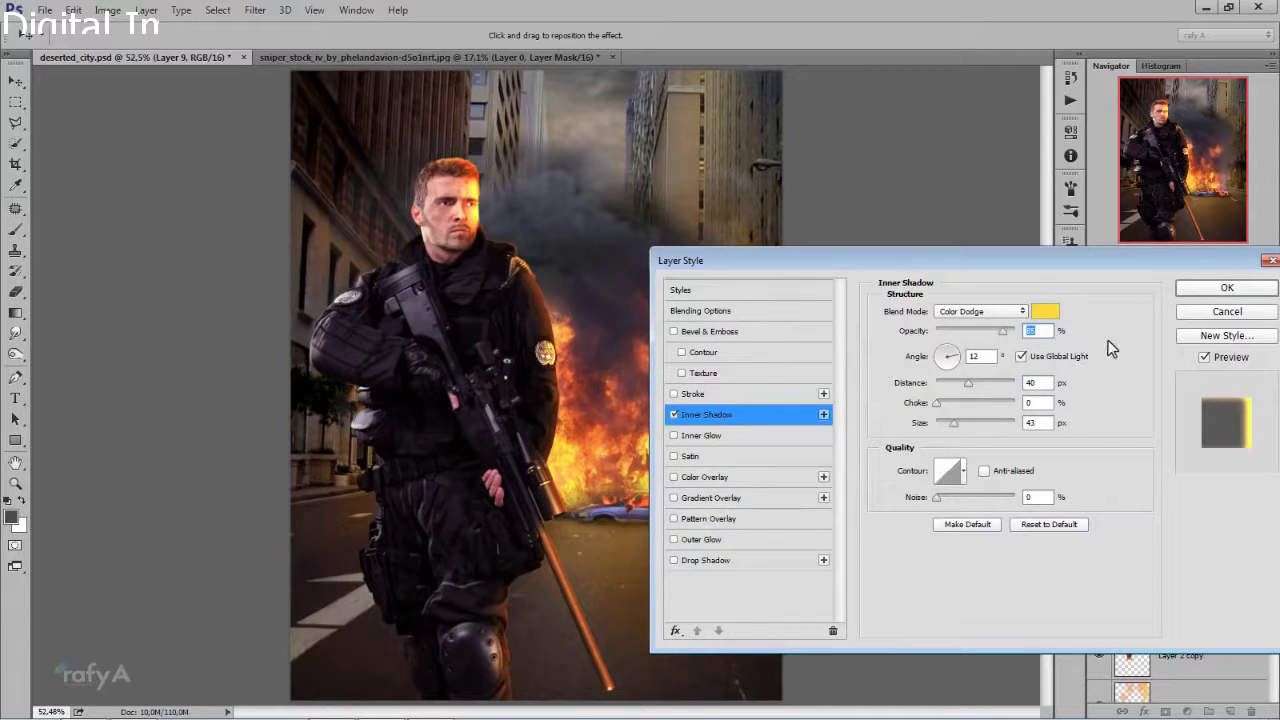
# - Convert Layer 9's inner shadow glow into its own separate layer and select it
pyautogui.click(1193, 296)
pyautogui.scroll(-3, 557, 272)
pyautogui.scroll(1, 557, 272)
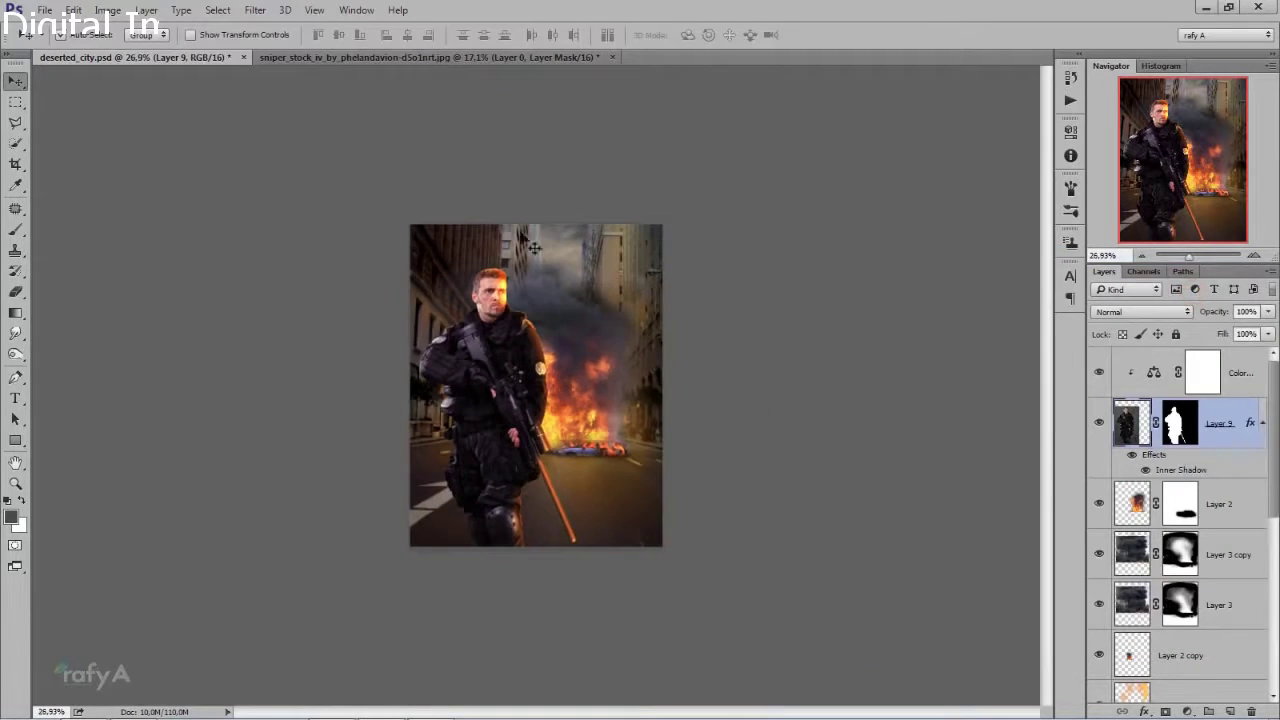
pyautogui.scroll(2, 557, 272)
pyautogui.scroll(1, 556, 272)
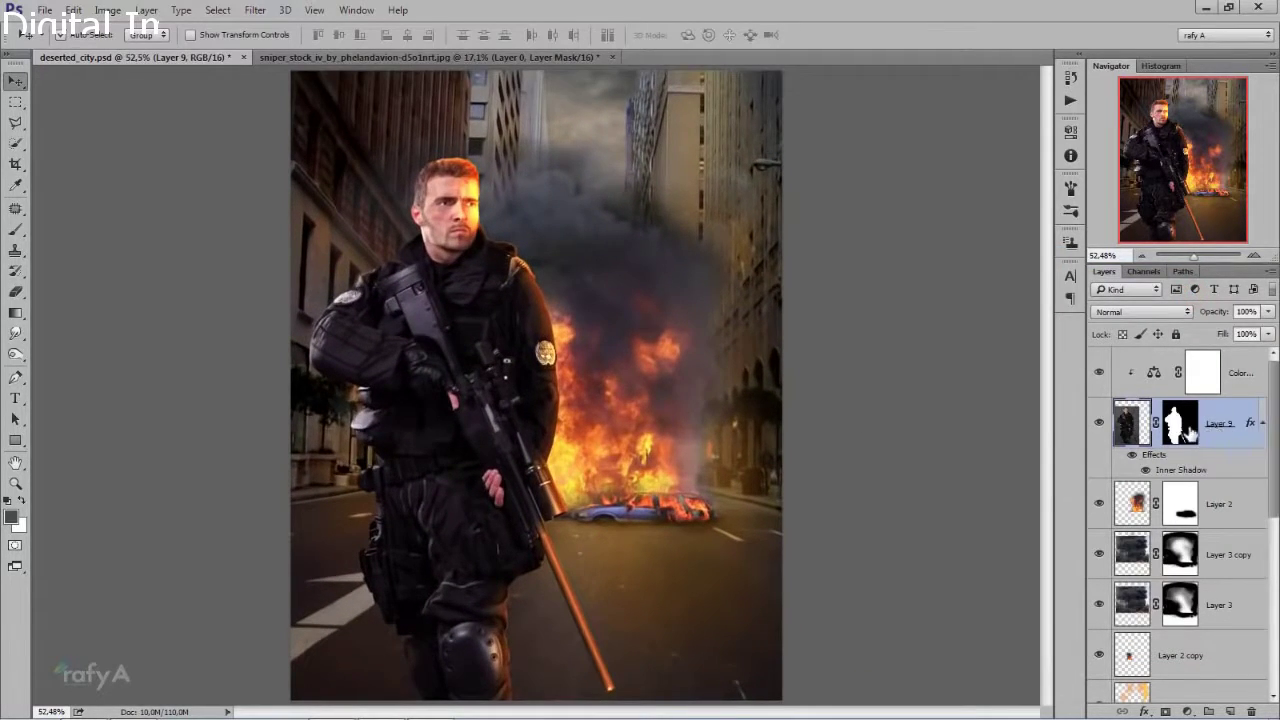
pyautogui.rightClick(1263, 428)
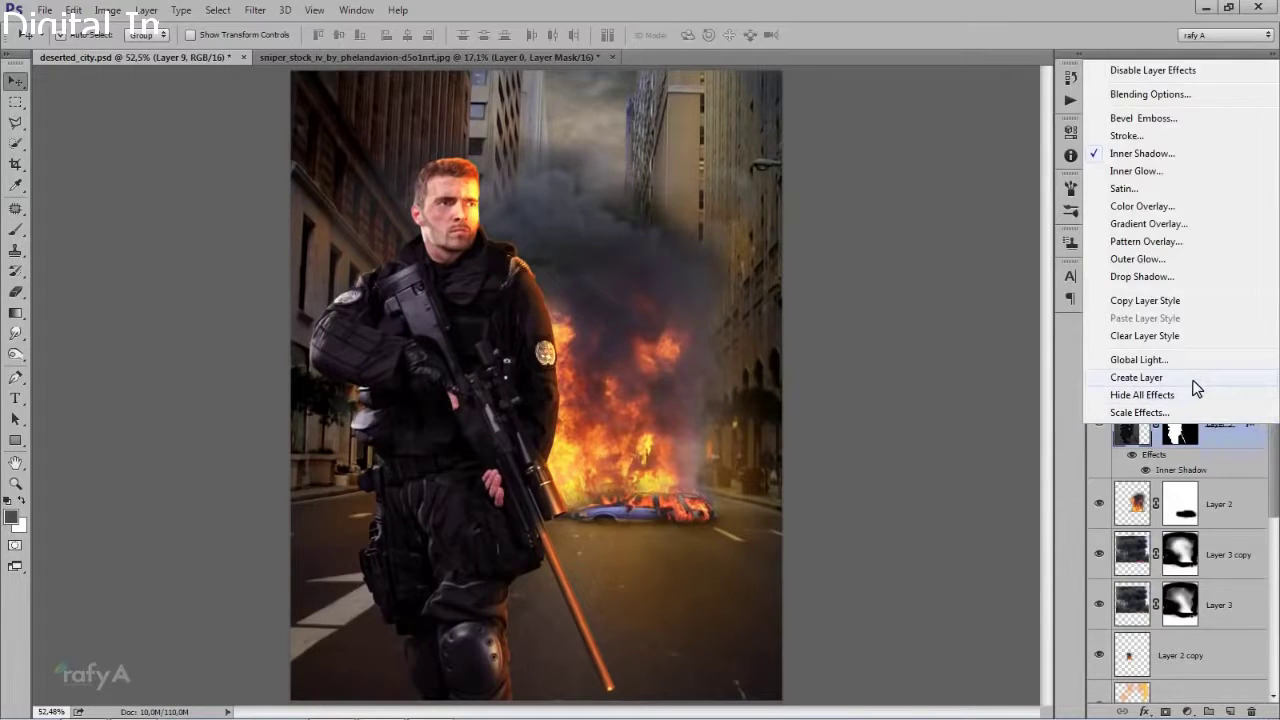
pyautogui.click(1137, 377)
pyautogui.click(592, 284)
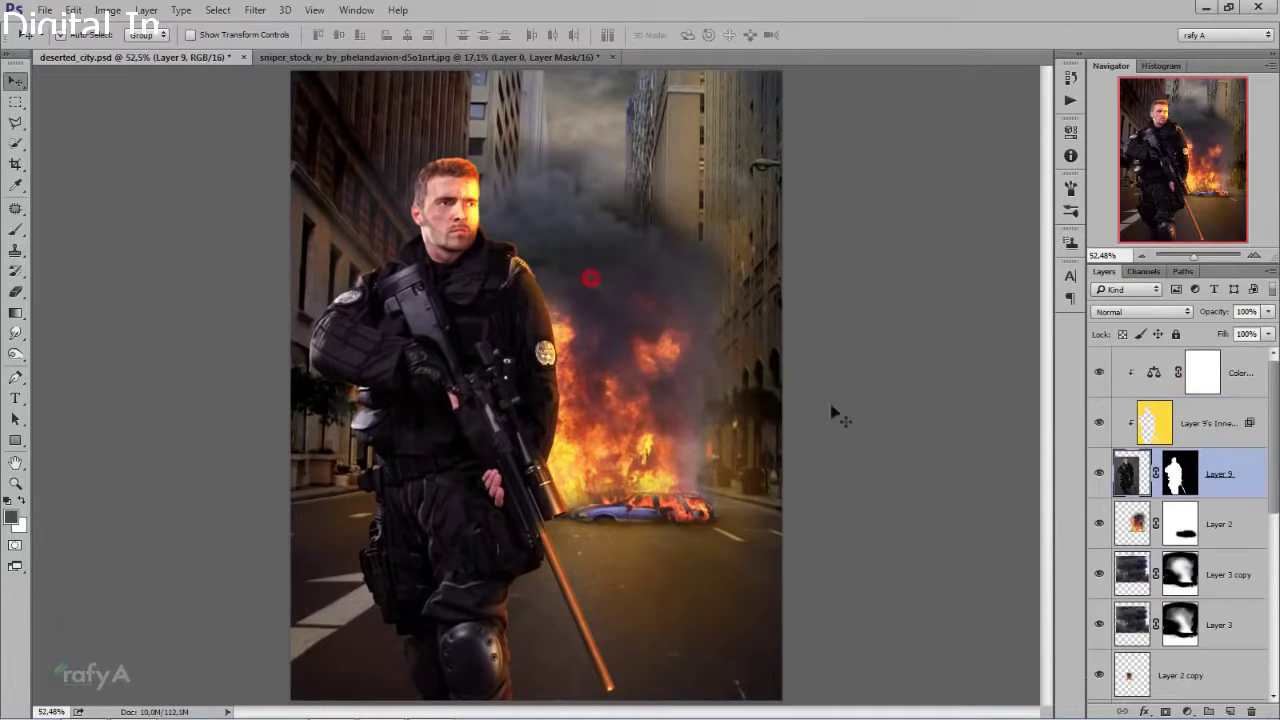
pyautogui.click(1200, 418)
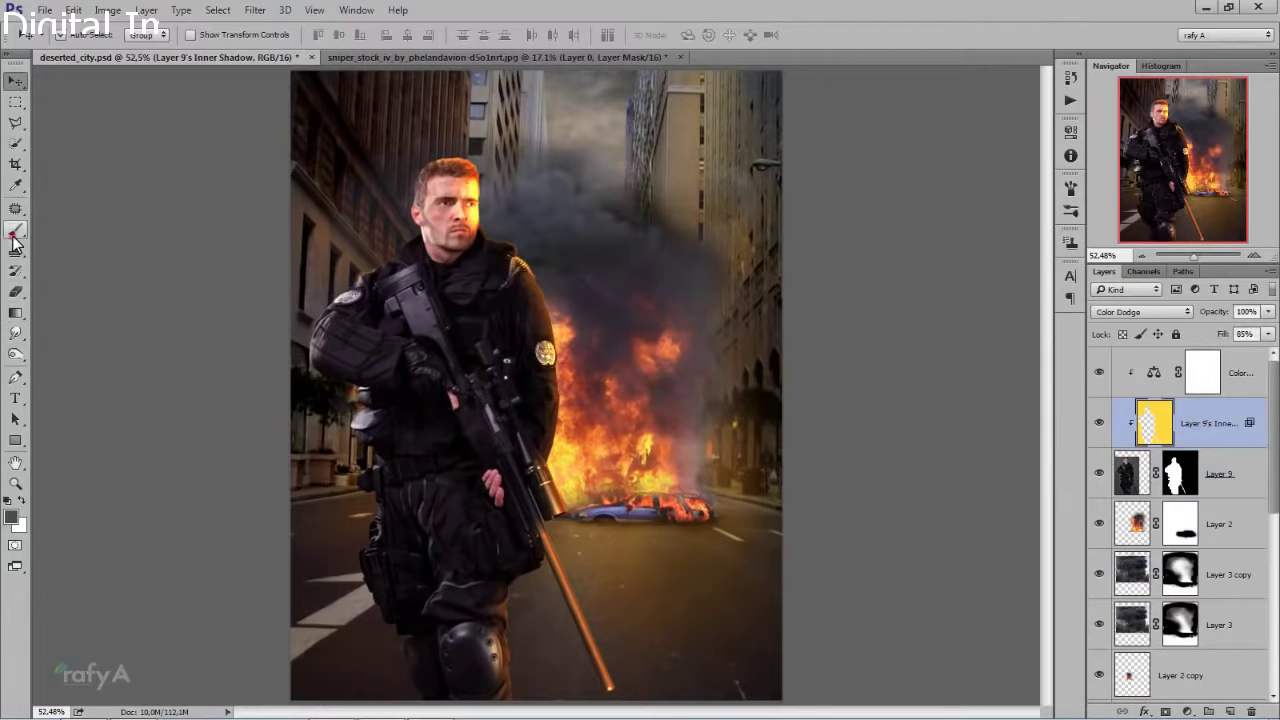
# - Mask the glow layer and paint the glow off the soldier's face and shoulder
pyautogui.click(15, 230)
pyautogui.click(1166, 711)
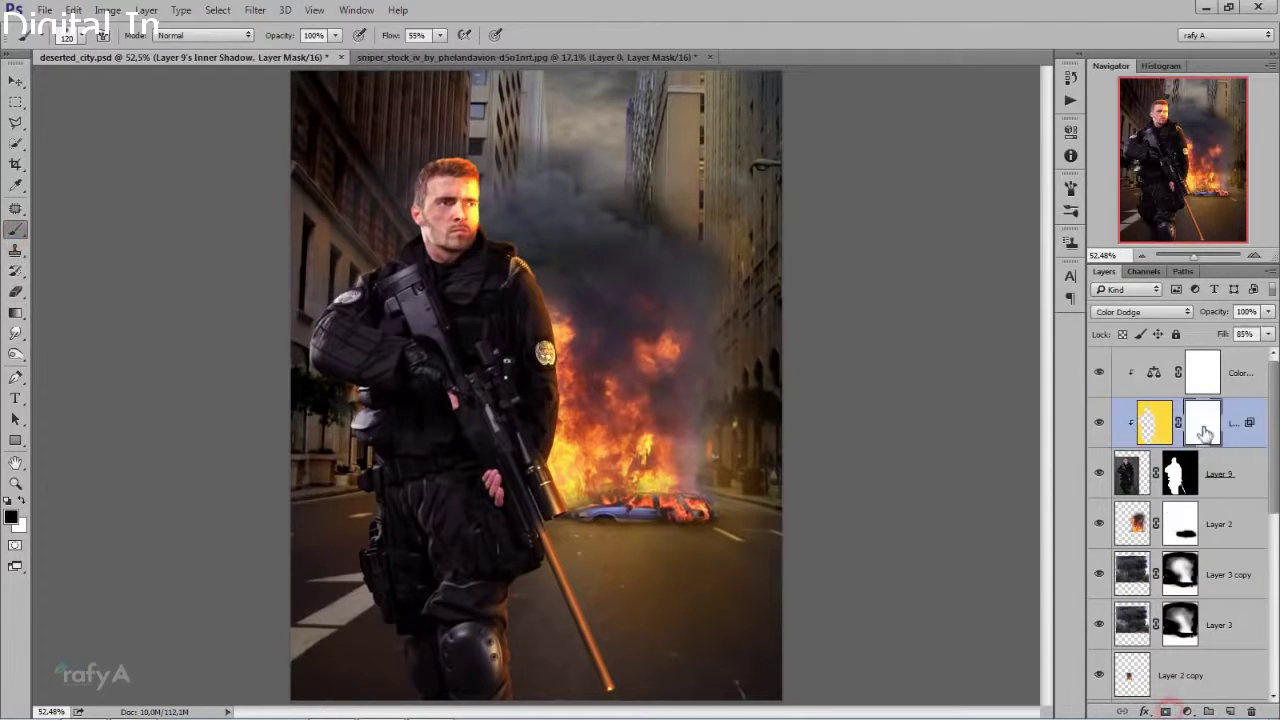
pyautogui.scroll(3, 420, 340)
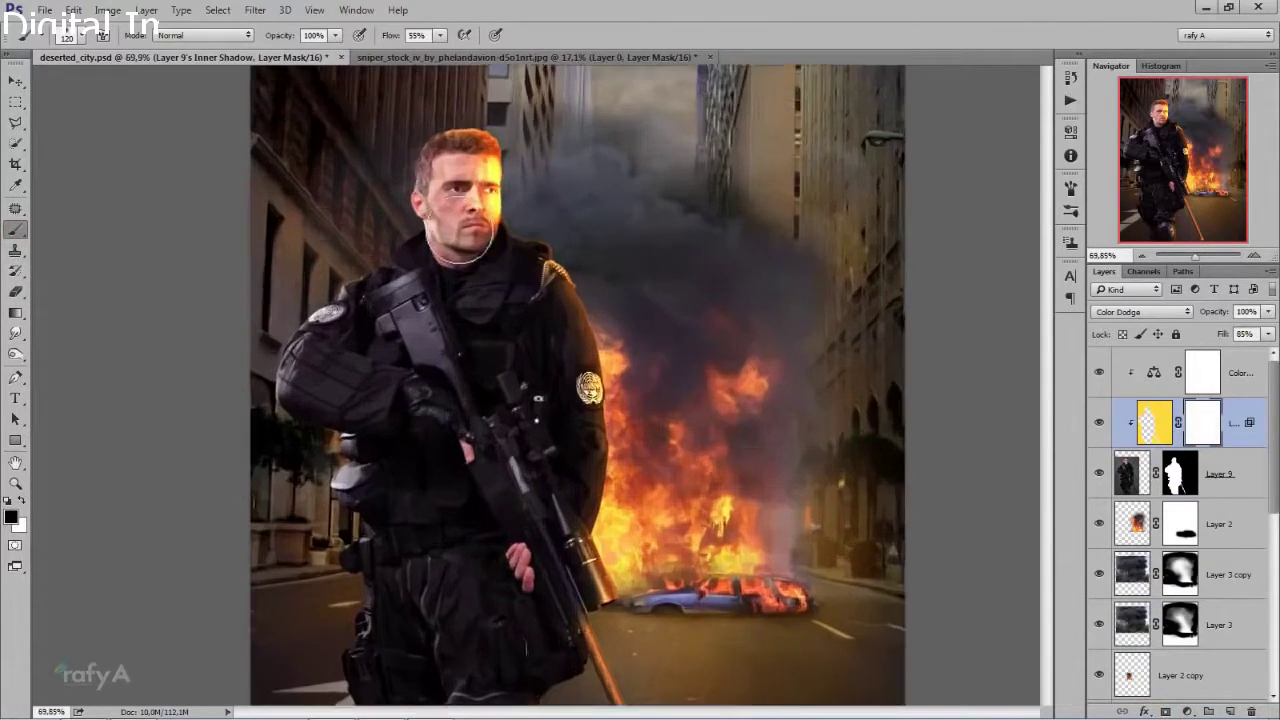
pyautogui.scroll(3, 500, 320)
pyautogui.scroll(2, 500, 290)
pyautogui.moveTo(469, 343)
pyautogui.mouseDown()
pyautogui.moveTo(456, 225)
pyautogui.moveTo(452, 240)
pyautogui.moveTo(408, 214)
pyautogui.moveTo(428, 171)
pyautogui.moveTo(400, 214)
pyautogui.moveTo(440, 250)
pyautogui.moveTo(446, 365)
pyautogui.mouseUp()
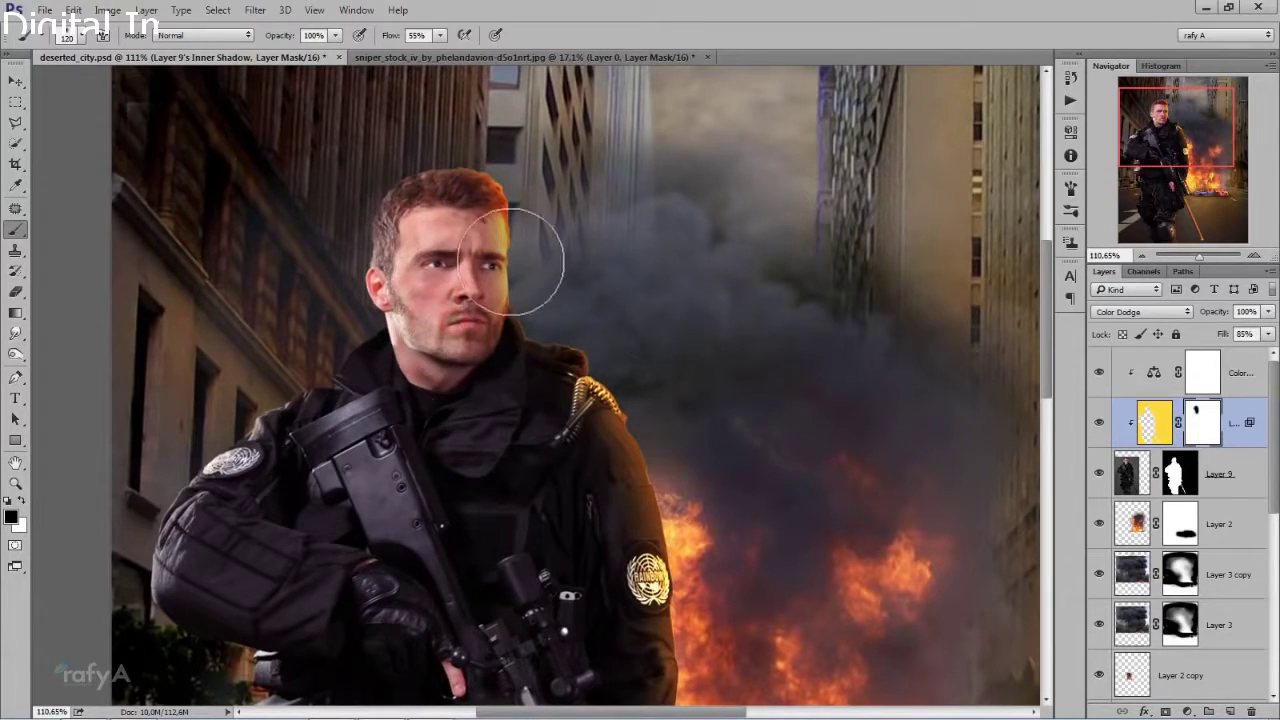
pyautogui.scroll(-2, 571, 291)
pyautogui.scroll(-1, 551, 240)
pyautogui.scroll(2, 507, 198)
pyautogui.scroll(1, 507, 198)
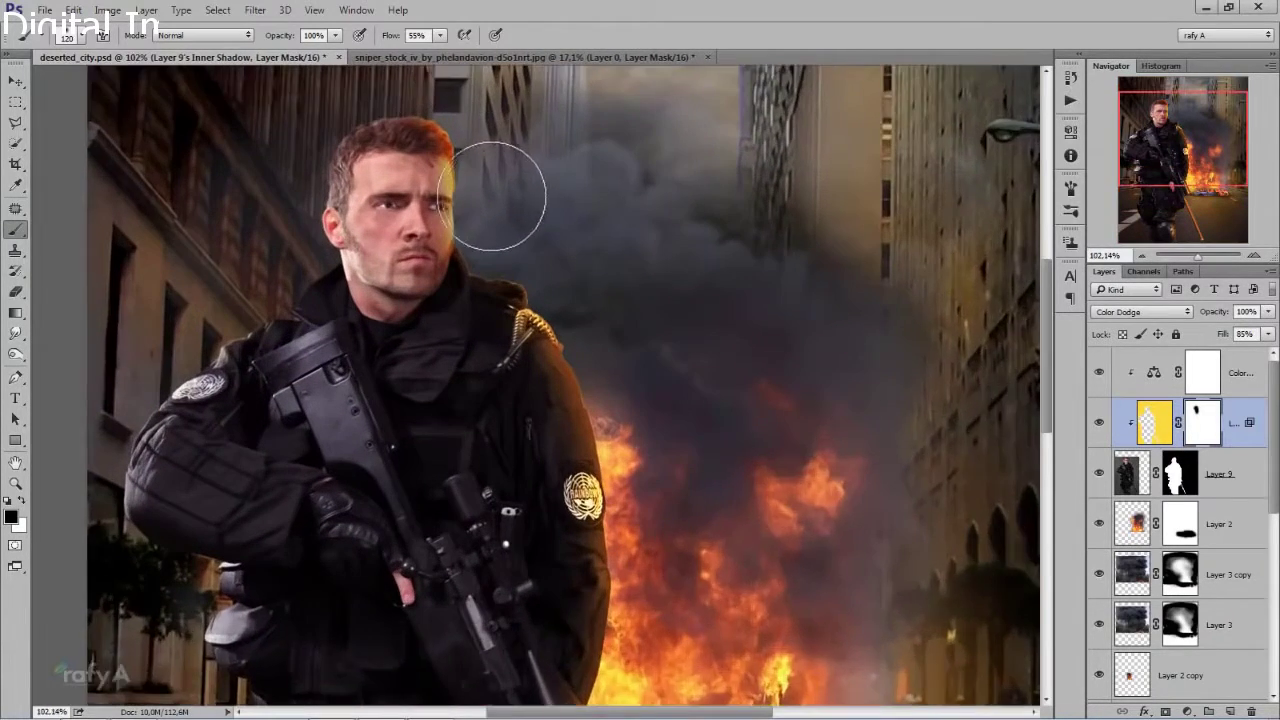
pyautogui.scroll(1, 500, 194)
pyautogui.moveTo(388, 188)
pyautogui.mouseDown()
pyautogui.moveTo(389, 137)
pyautogui.moveTo(395, 268)
pyautogui.mouseUp()
pyautogui.click(483, 383)
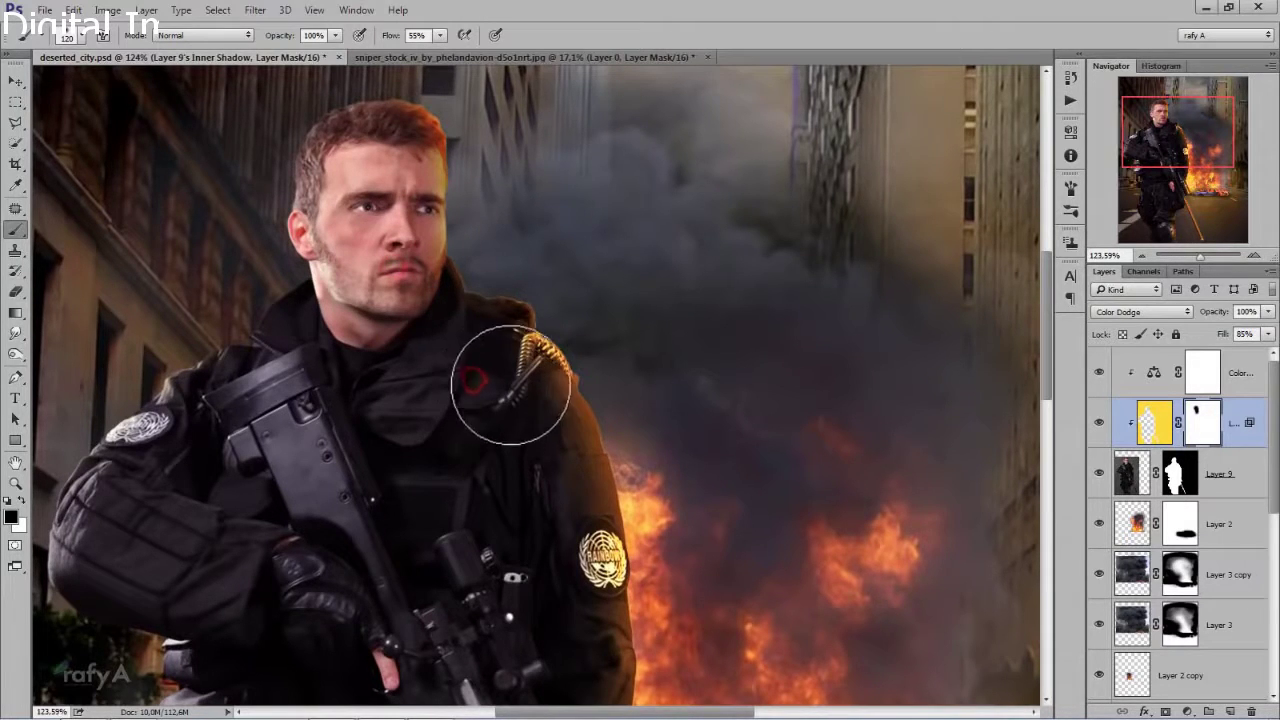
# - Paint the rim glow along the rifle barrel and leg, then zoom out to review
pyautogui.scroll(-2, 530, 350)
pyautogui.scroll(-2, 552, 325)
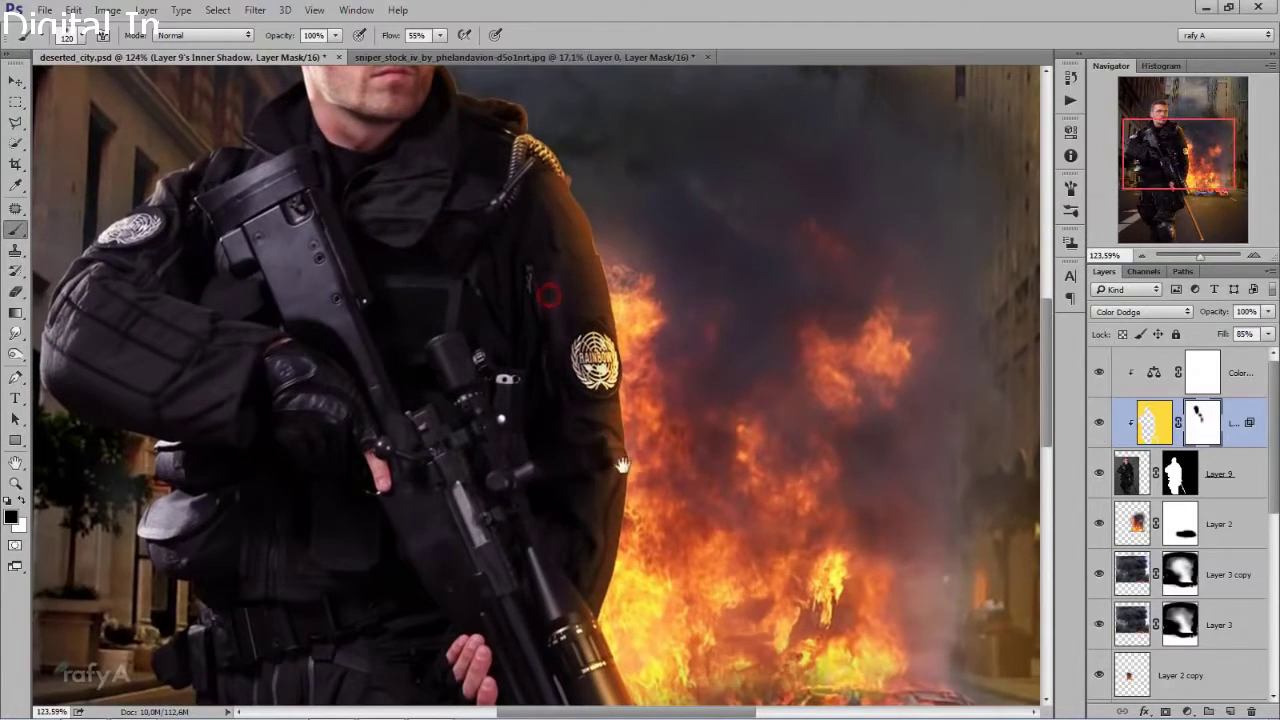
pyautogui.scroll(-3, 550, 325)
pyautogui.moveTo(565, 452)
pyautogui.mouseDown()
pyautogui.moveTo(642, 337)
pyautogui.moveTo(632, 147)
pyautogui.mouseUp()
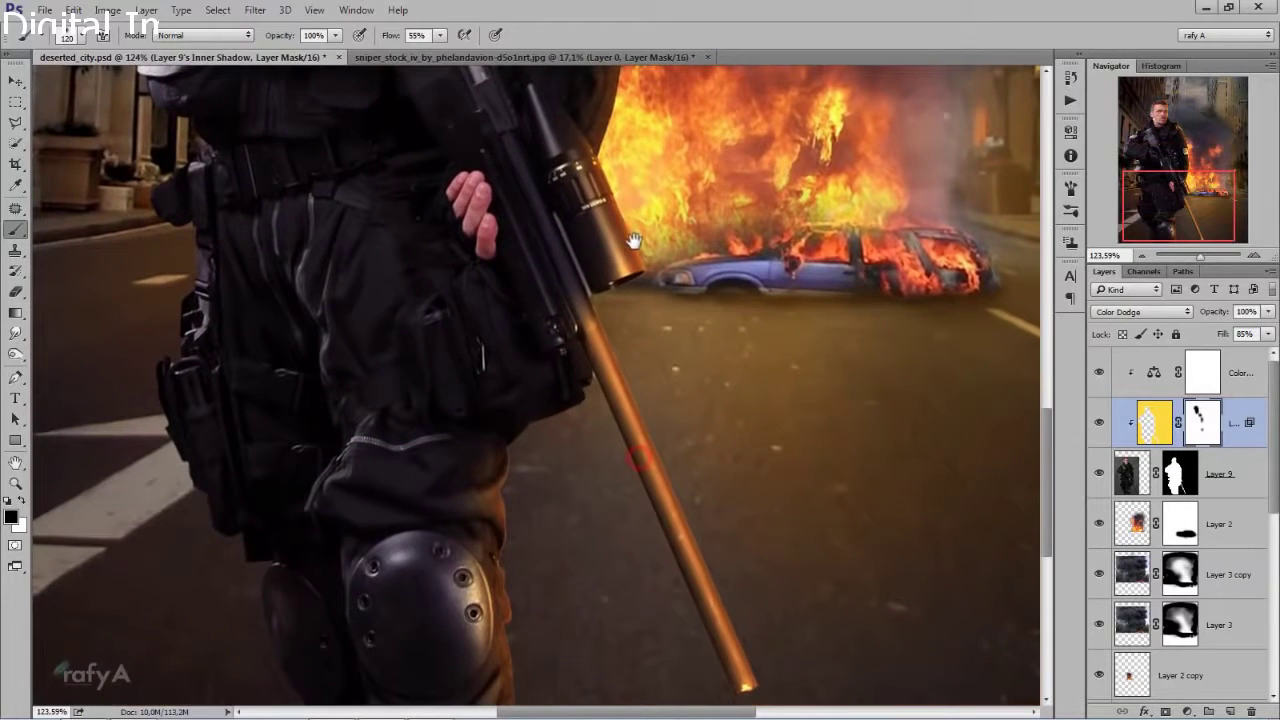
pyautogui.moveTo(563, 363)
pyautogui.mouseDown()
pyautogui.moveTo(594, 471)
pyautogui.moveTo(620, 503)
pyautogui.mouseUp()
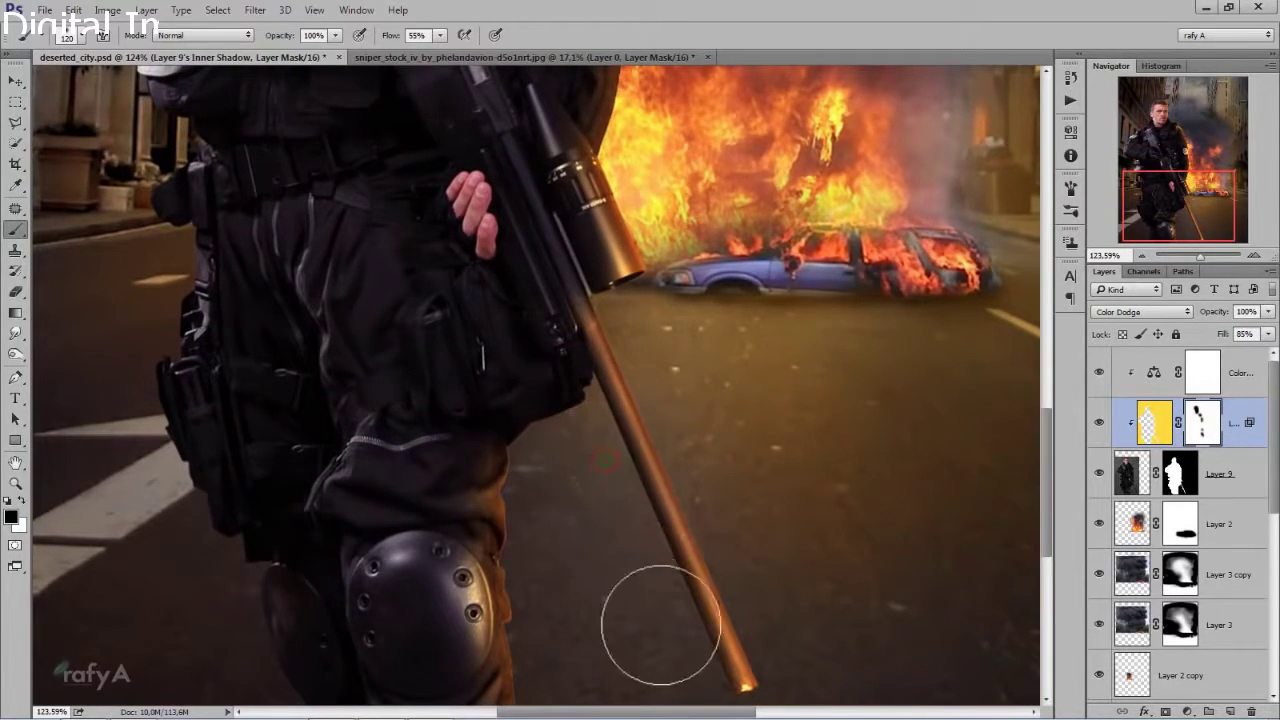
pyautogui.moveTo(711, 616); pyautogui.dragTo(690, 530)
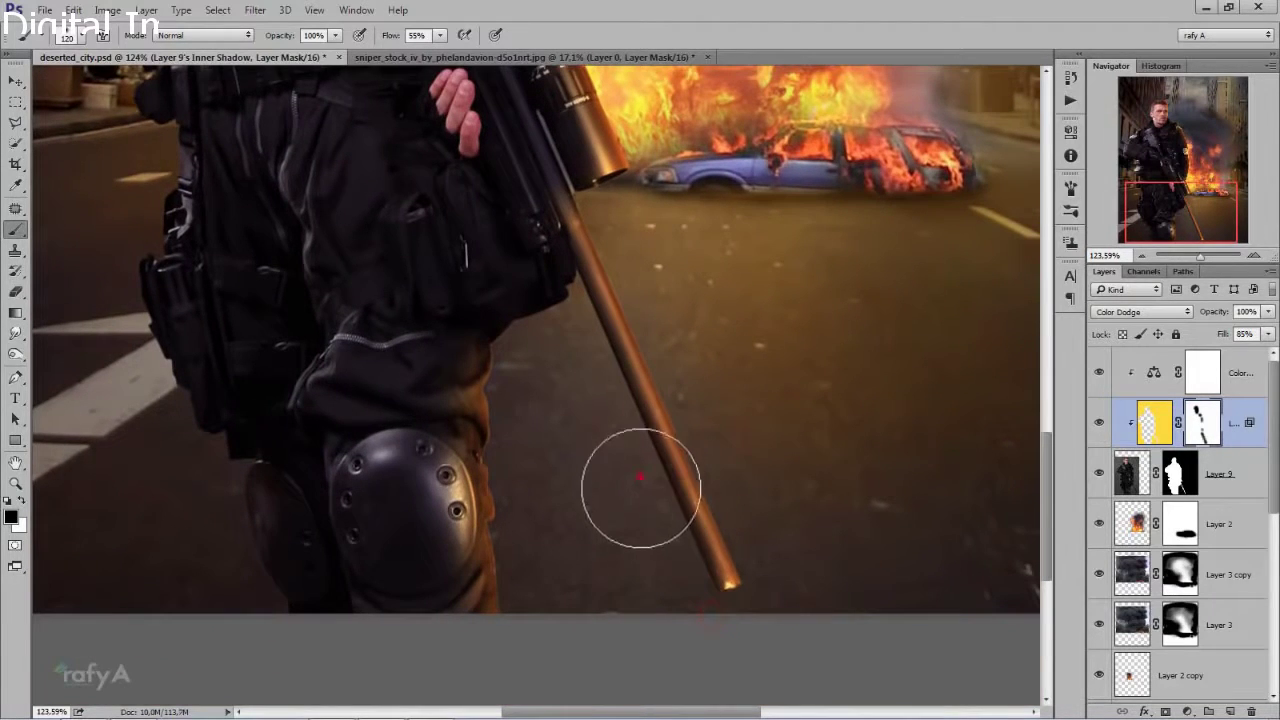
pyautogui.moveTo(628, 476); pyautogui.dragTo(677, 586)
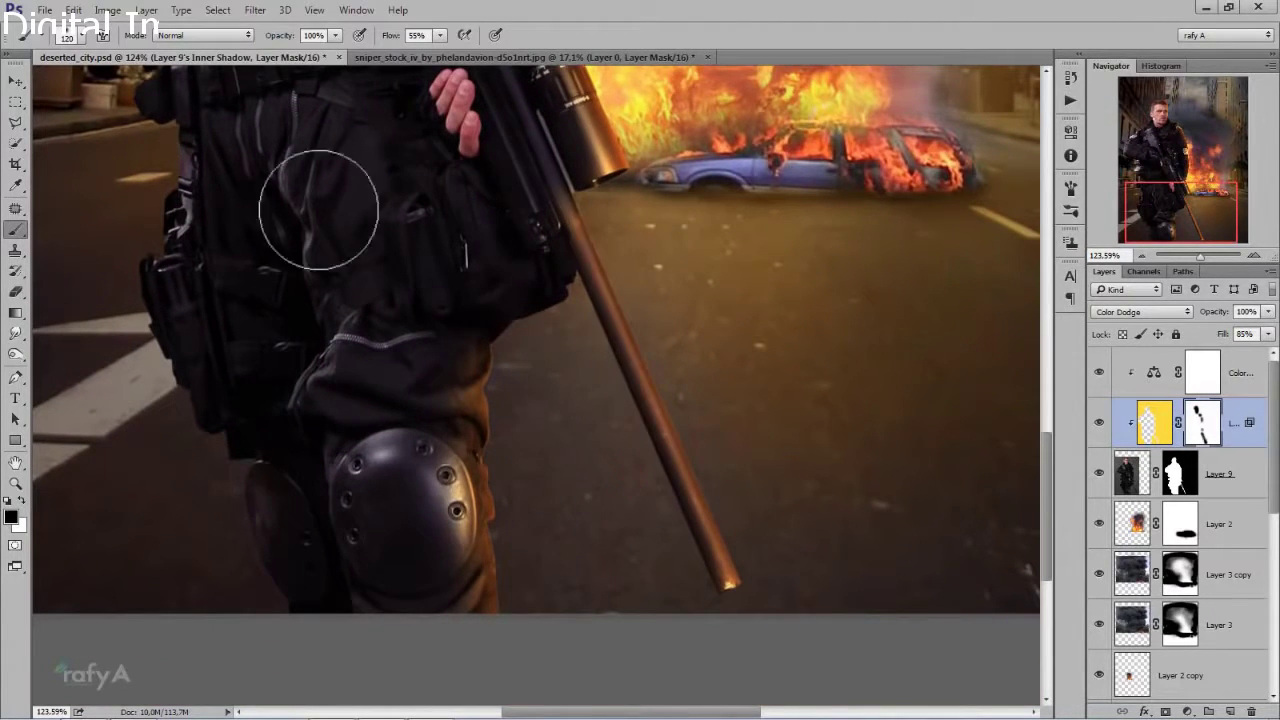
pyautogui.scroll(-3, 590, 495)
pyautogui.moveTo(465, 418); pyautogui.dragTo(475, 578)
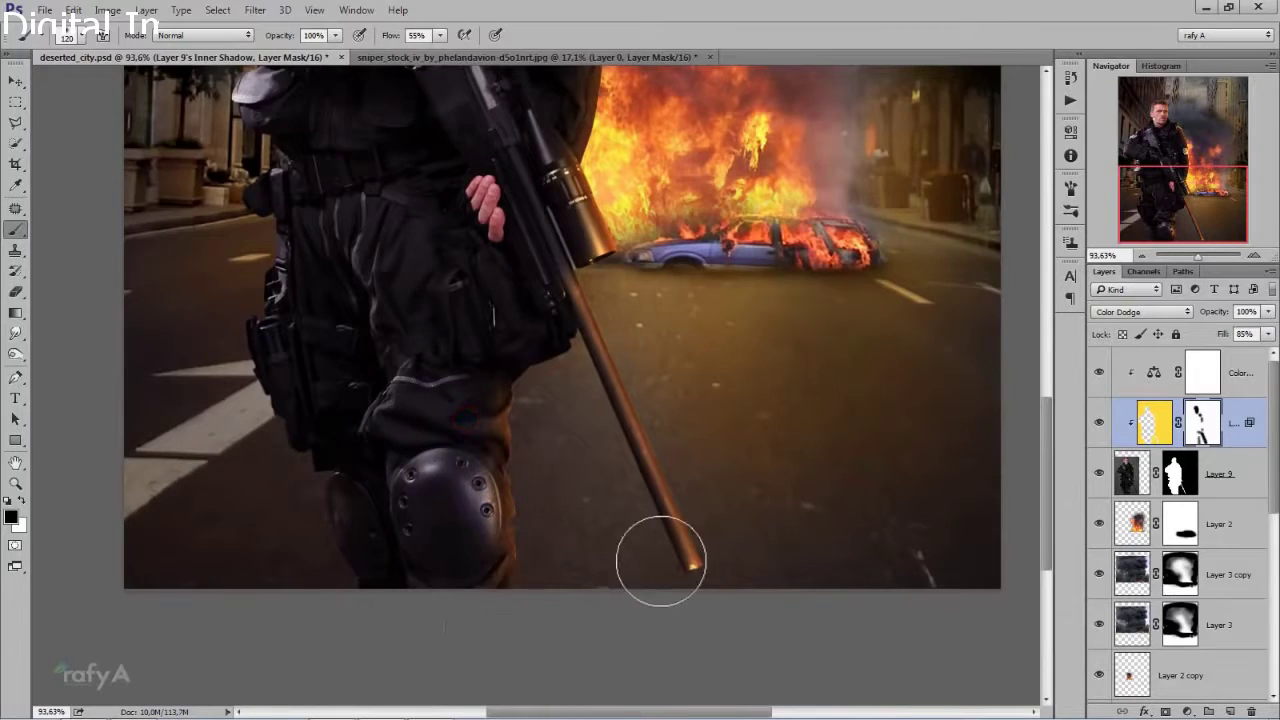
pyautogui.scroll(-2, 660, 543)
pyautogui.scroll(-2, 657, 557)
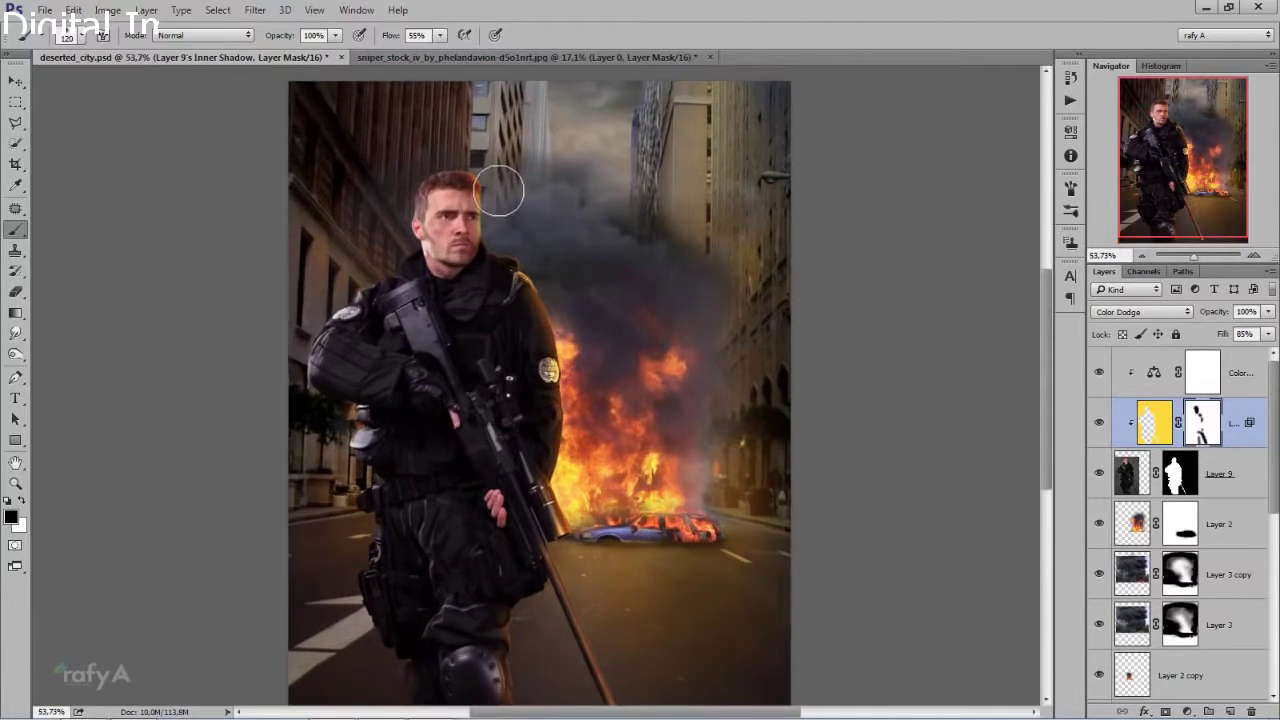
pyautogui.scroll(2, 496, 210)
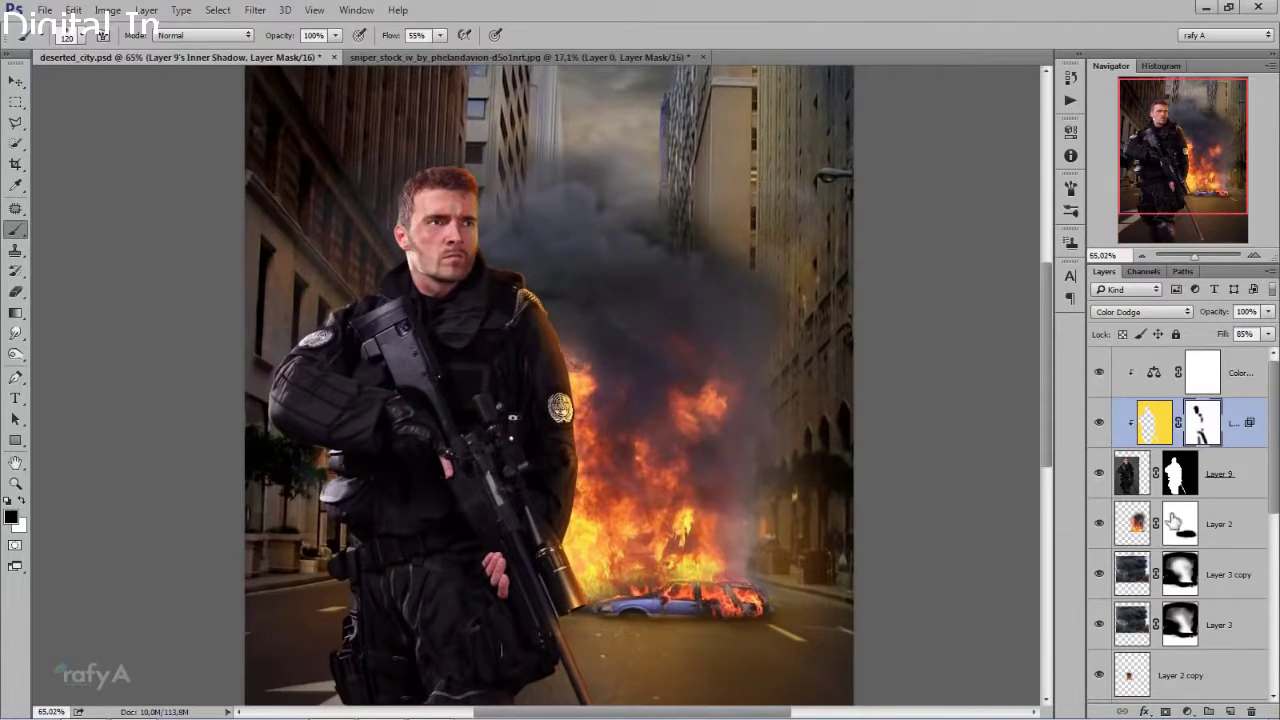
pyautogui.scroll(1, 480, 405)
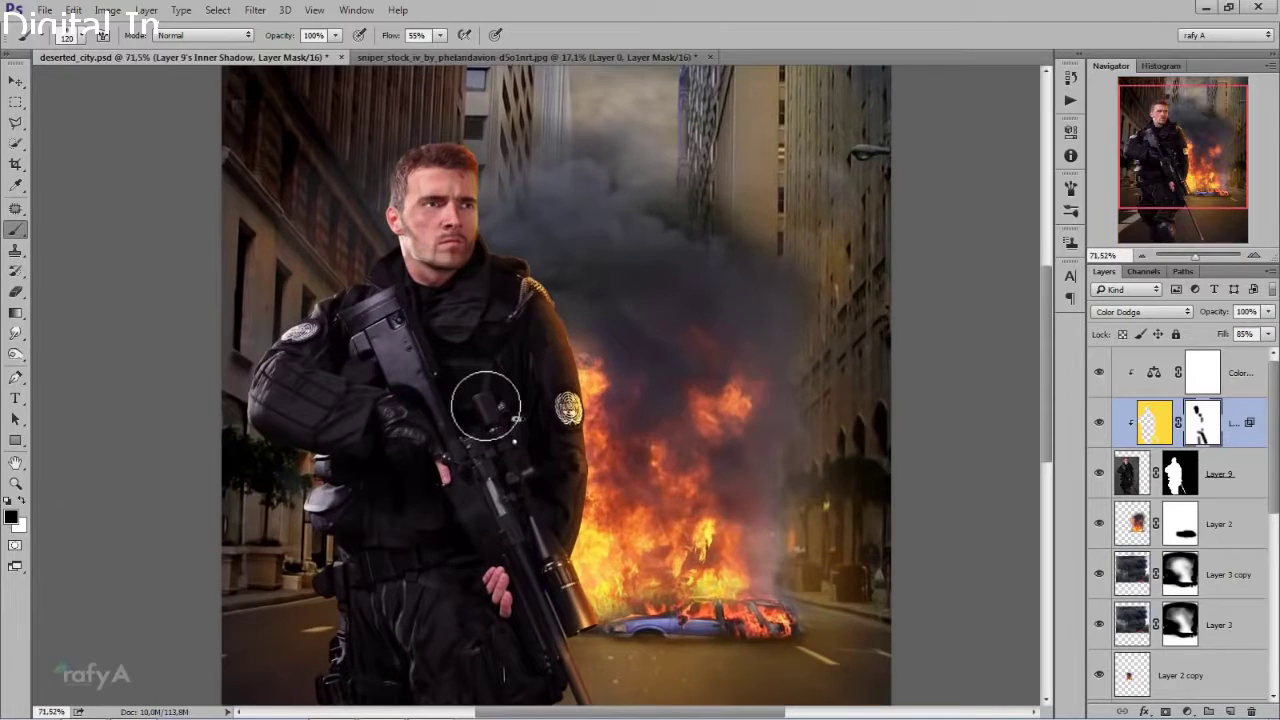
# - Add a new empty Layer 10 and set the foreground to a yellow-orange sampled from the fire
pyautogui.click(1232, 711)
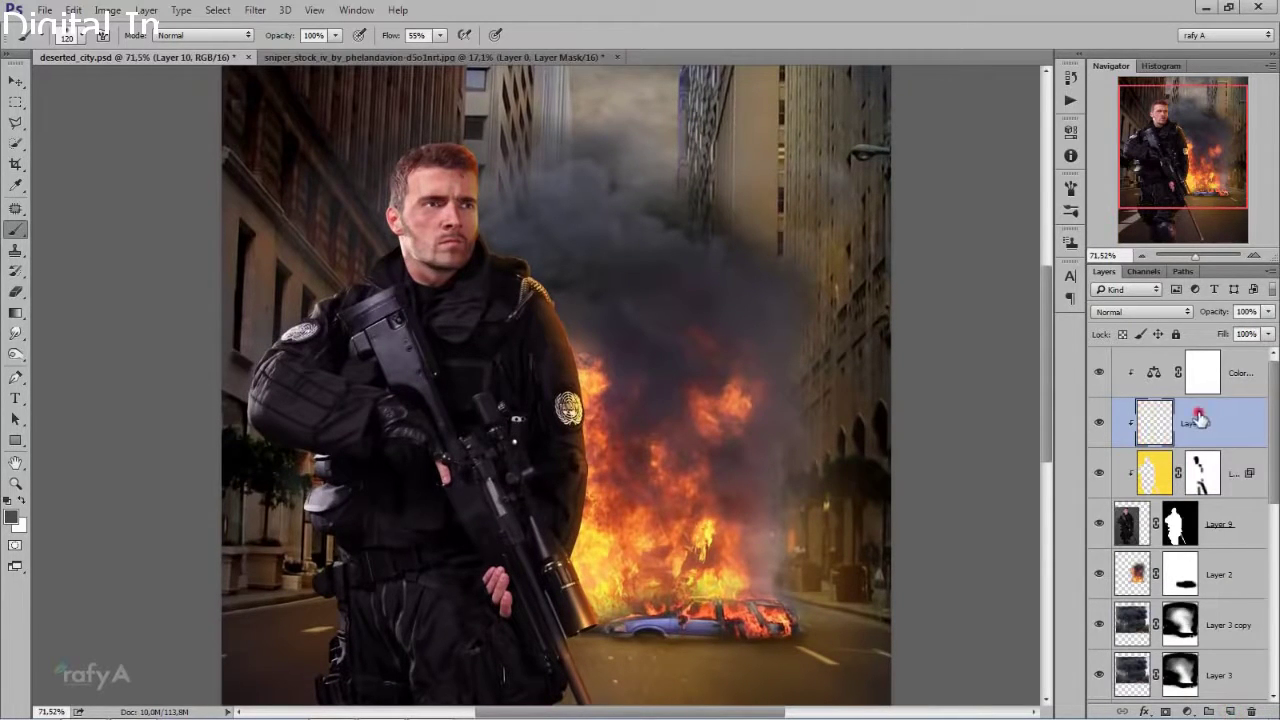
pyautogui.click(12, 518)
pyautogui.click(604, 537)
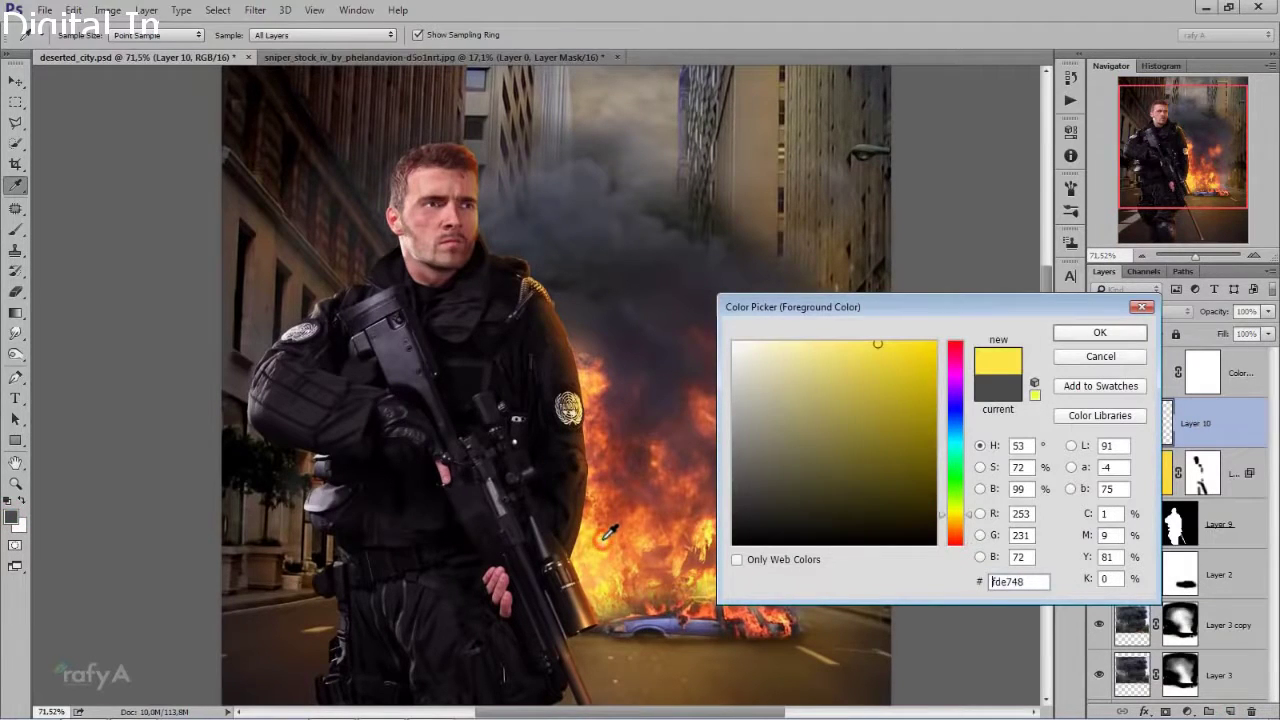
pyautogui.click(606, 539)
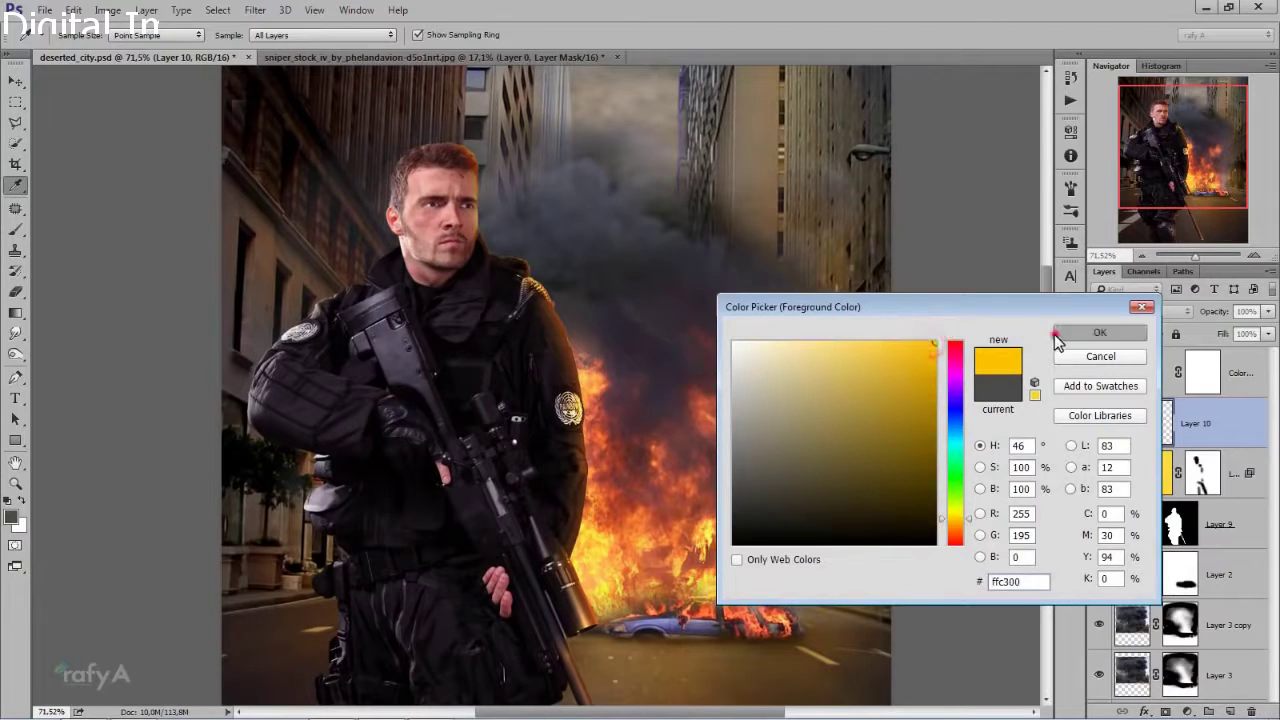
pyautogui.click(1099, 333)
pyautogui.scroll(1, 577, 292)
pyautogui.scroll(2, 577, 292)
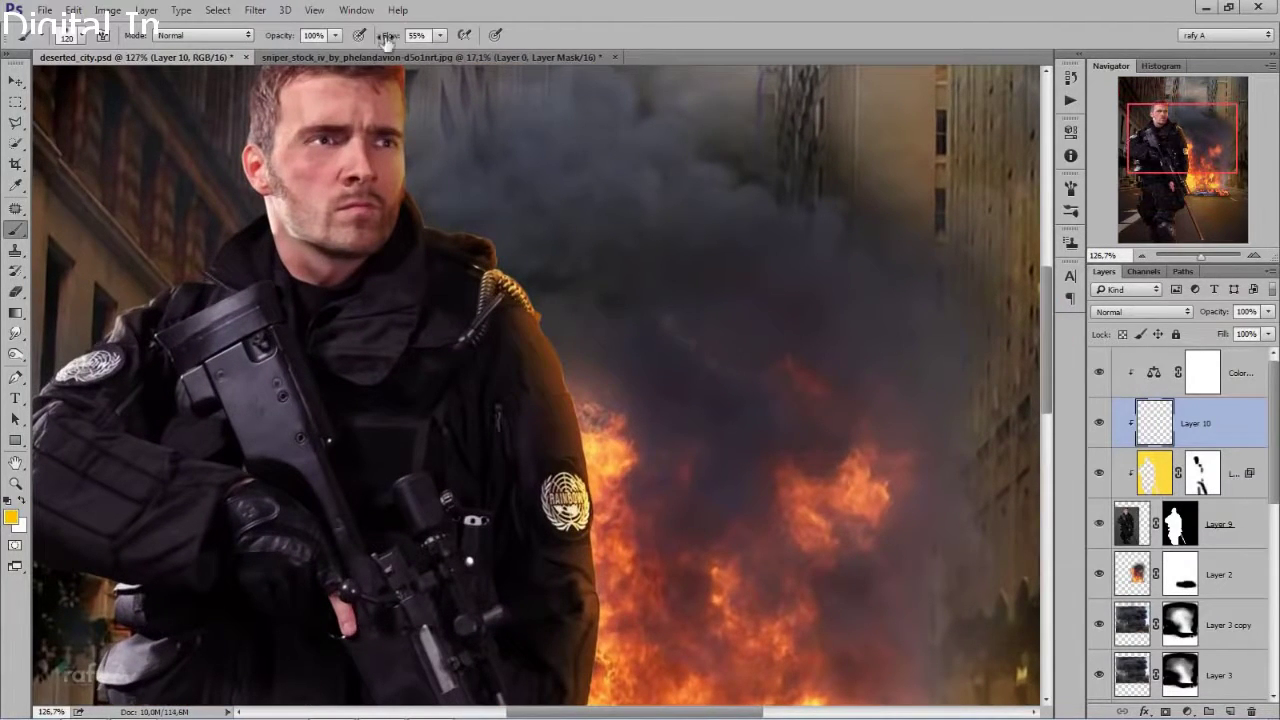
# - Resample a red-orange from the flames and shift its hue to a fire orange
pyautogui.click(10, 516)
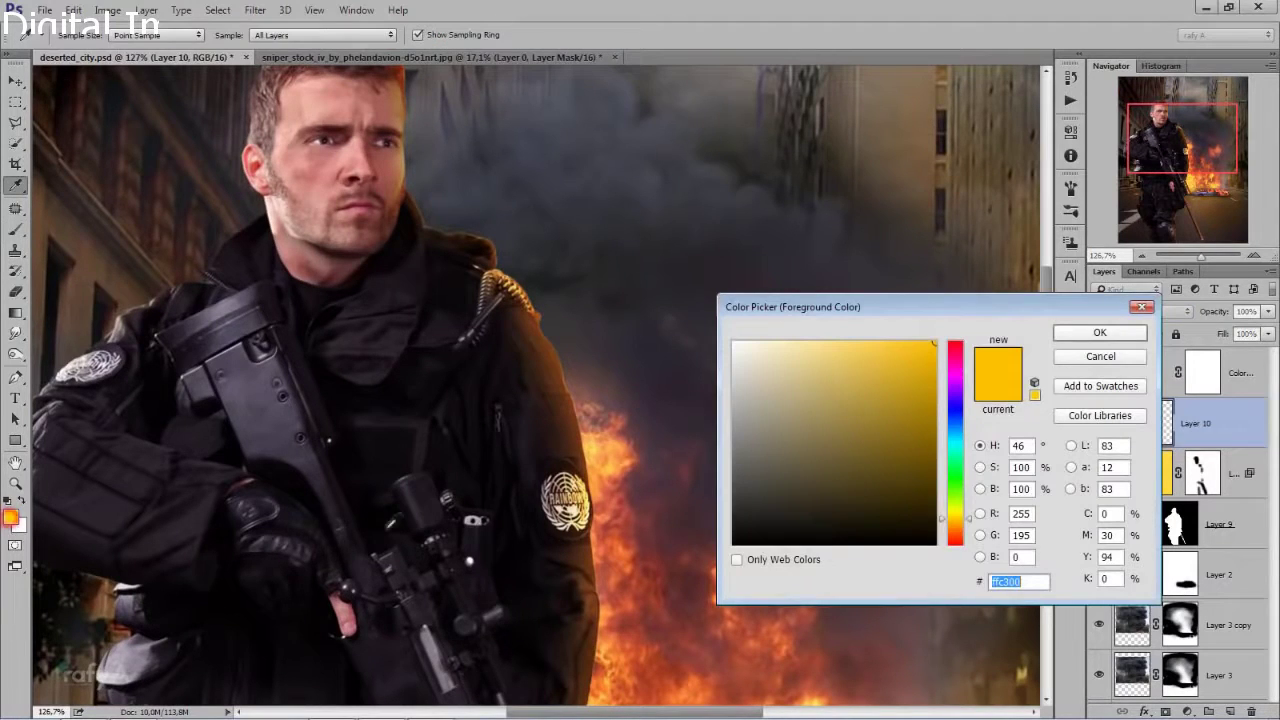
pyautogui.click(623, 496)
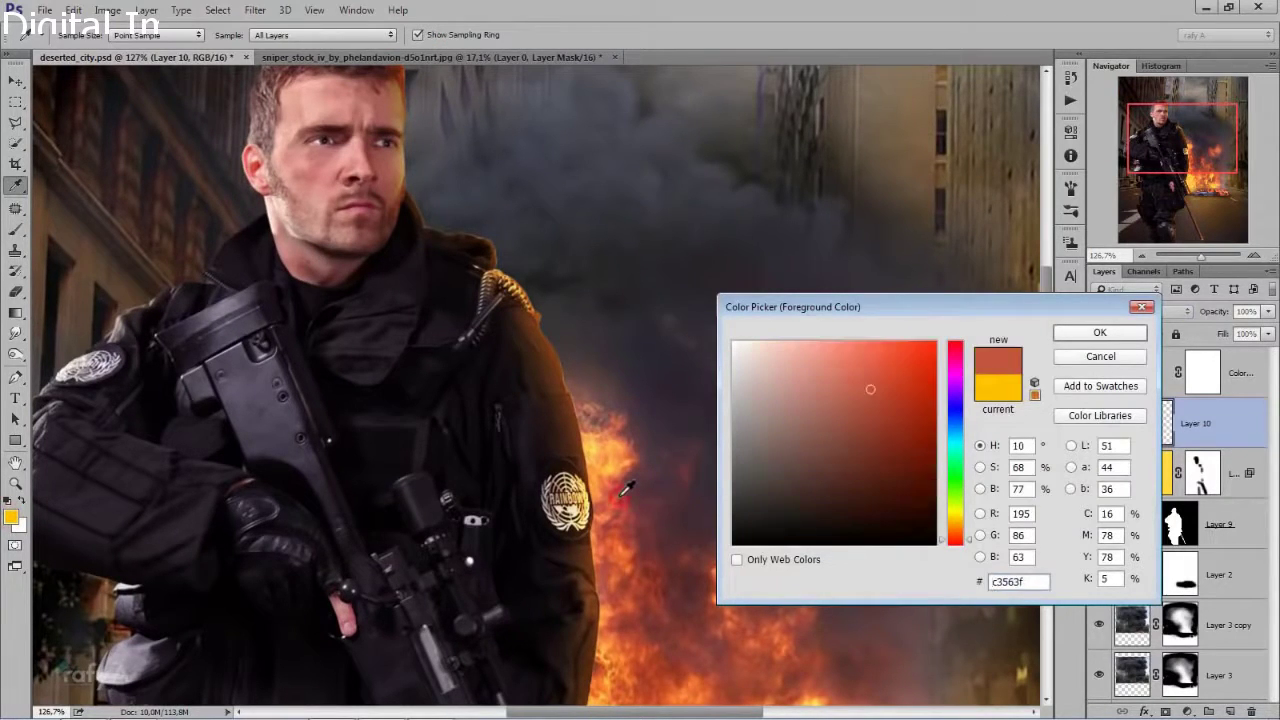
pyautogui.moveTo(957, 538); pyautogui.dragTo(957, 522)
pyautogui.click(926, 362)
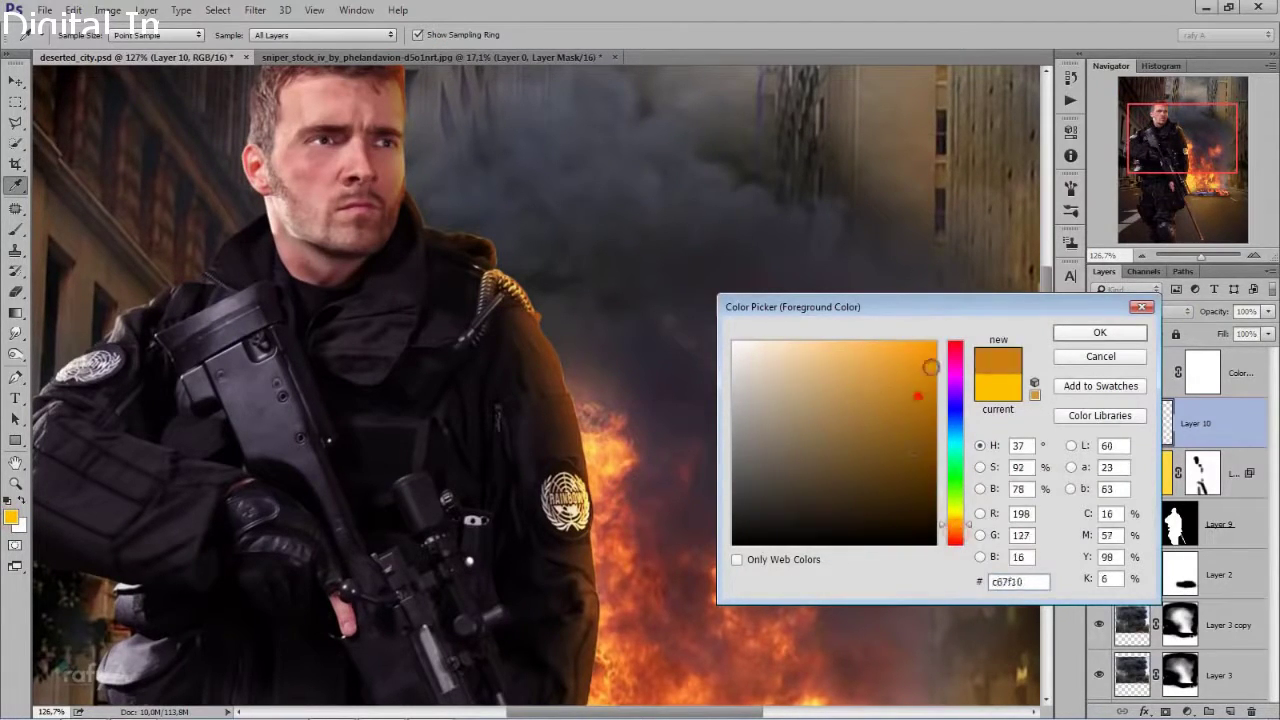
pyautogui.click(1078, 333)
# - Set Layer 10 to Screen and paint orange glow along the jacket edge, hood and shoulder
pyautogui.click(1125, 312)
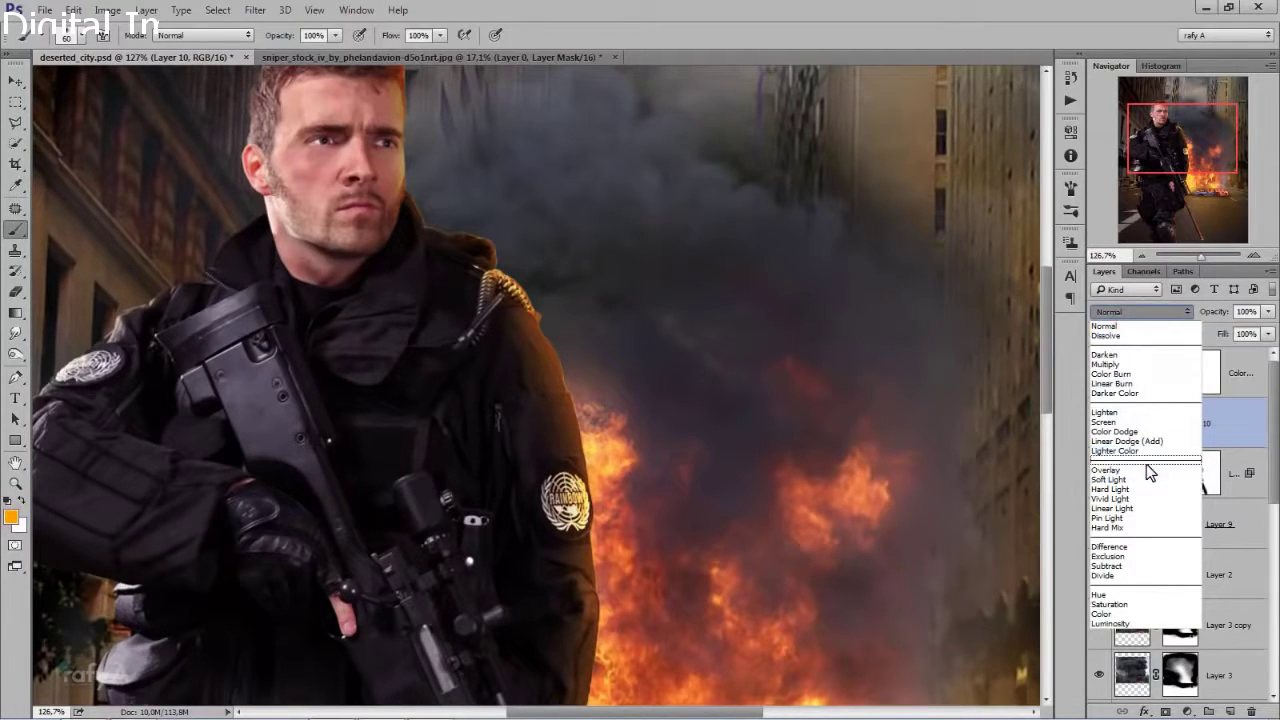
pyautogui.click(1138, 422)
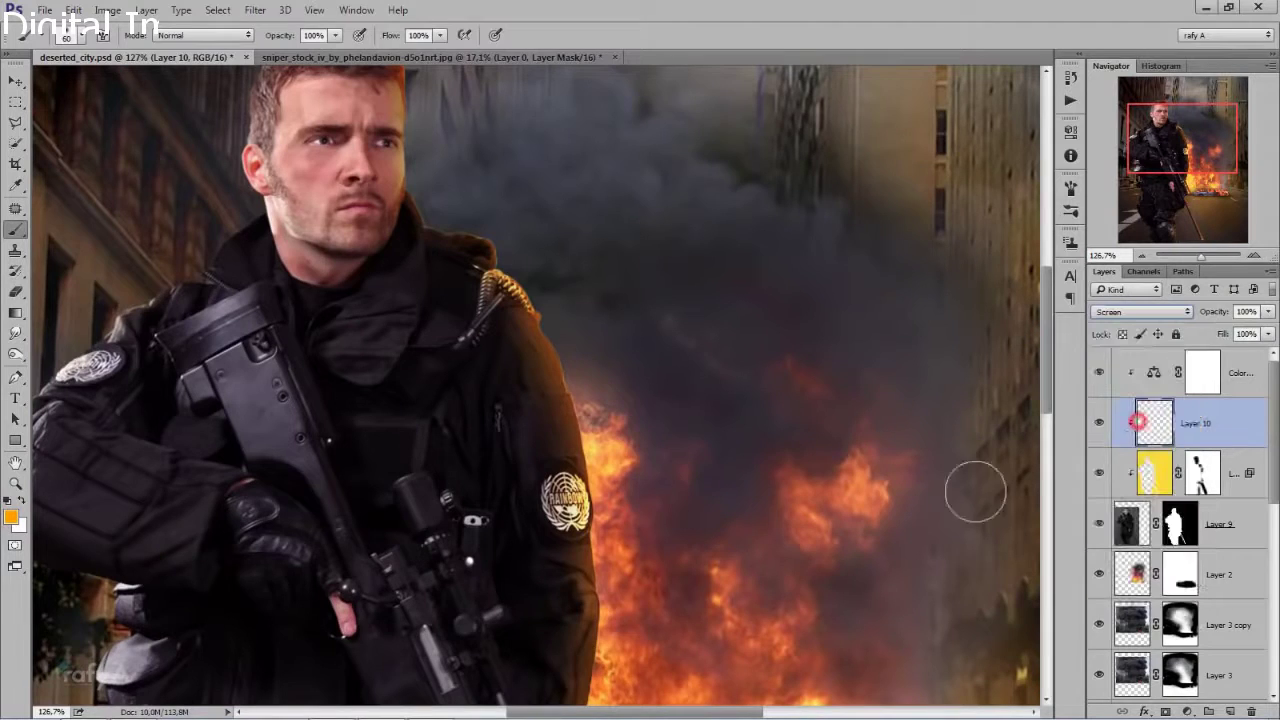
pyautogui.moveTo(586, 383)
pyautogui.mouseDown()
pyautogui.moveTo(563, 309)
pyautogui.moveTo(589, 302)
pyautogui.moveTo(630, 385)
pyautogui.mouseUp()
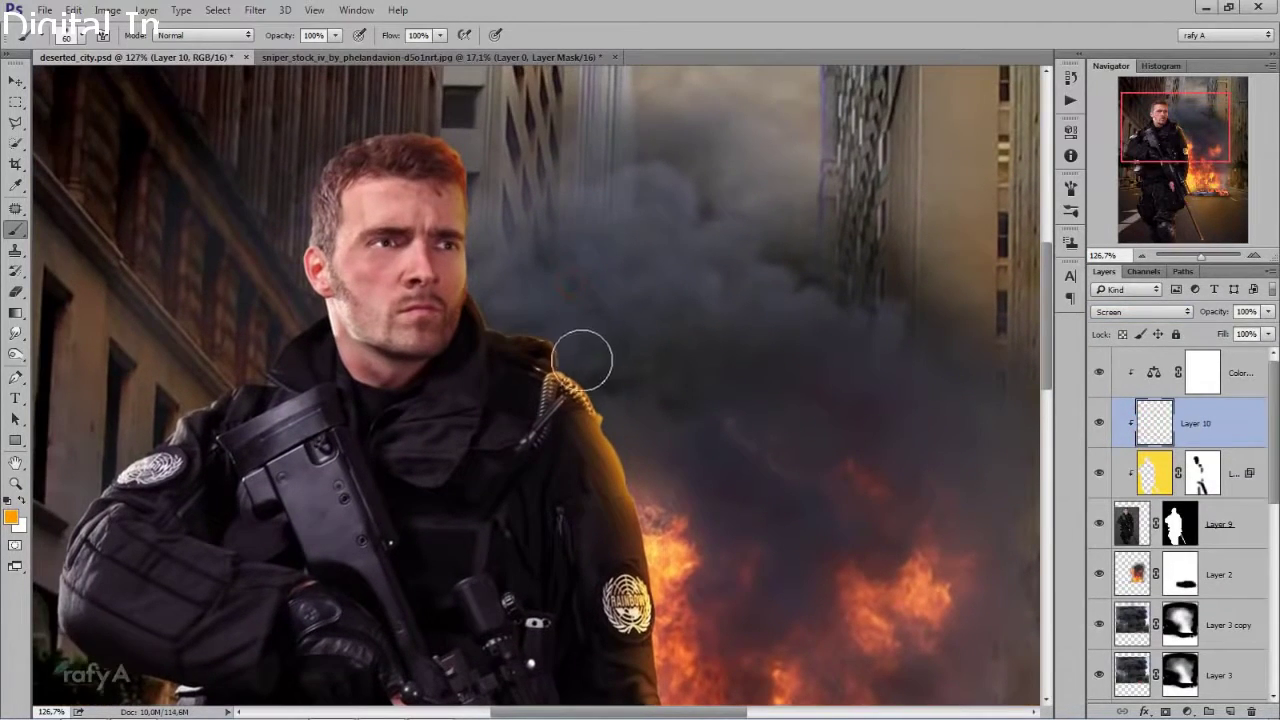
pyautogui.moveTo(517, 316)
pyautogui.mouseDown()
pyautogui.moveTo(508, 297)
pyautogui.moveTo(566, 289)
pyautogui.moveTo(491, 277)
pyautogui.moveTo(480, 149)
pyautogui.mouseUp()
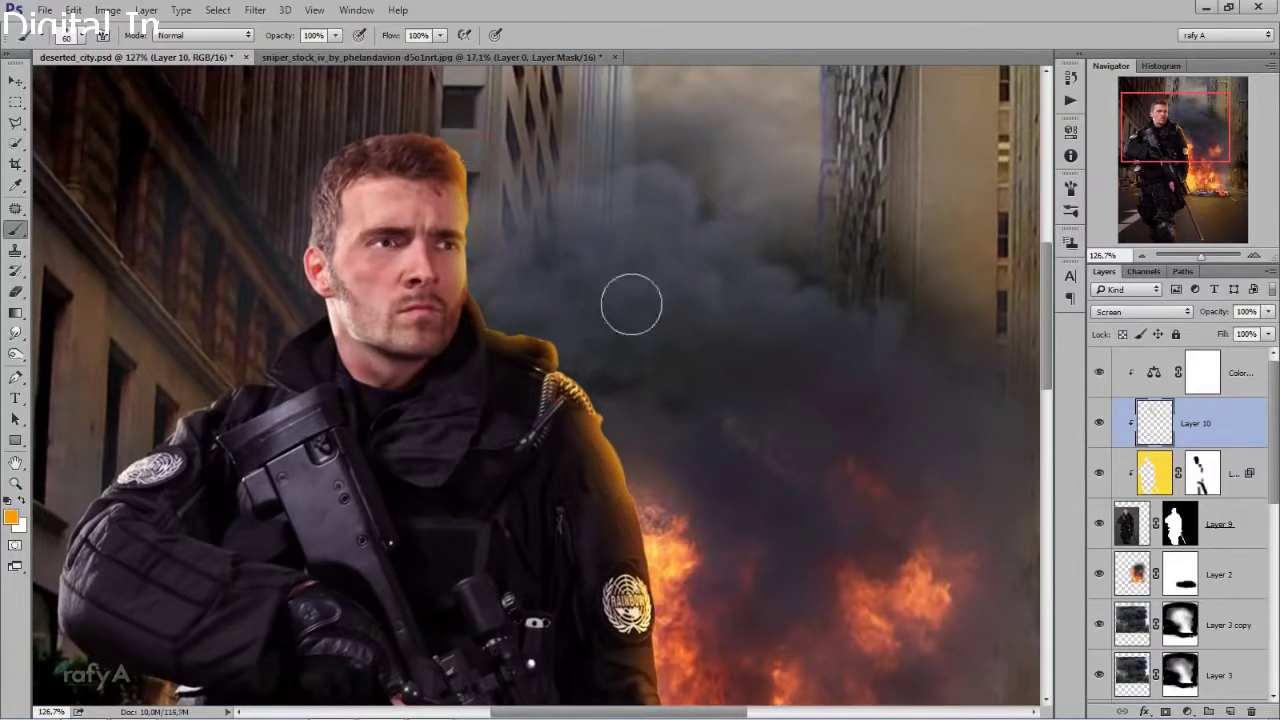
# - Brush orange glow down the soldier's fire-facing side, then pan to the legs
pyautogui.hotkey('ctrl', '-')
pyautogui.hotkey('ctrl', '-')
pyautogui.scroll(2, 641, 370)
pyautogui.scroll(2, 620, 414)
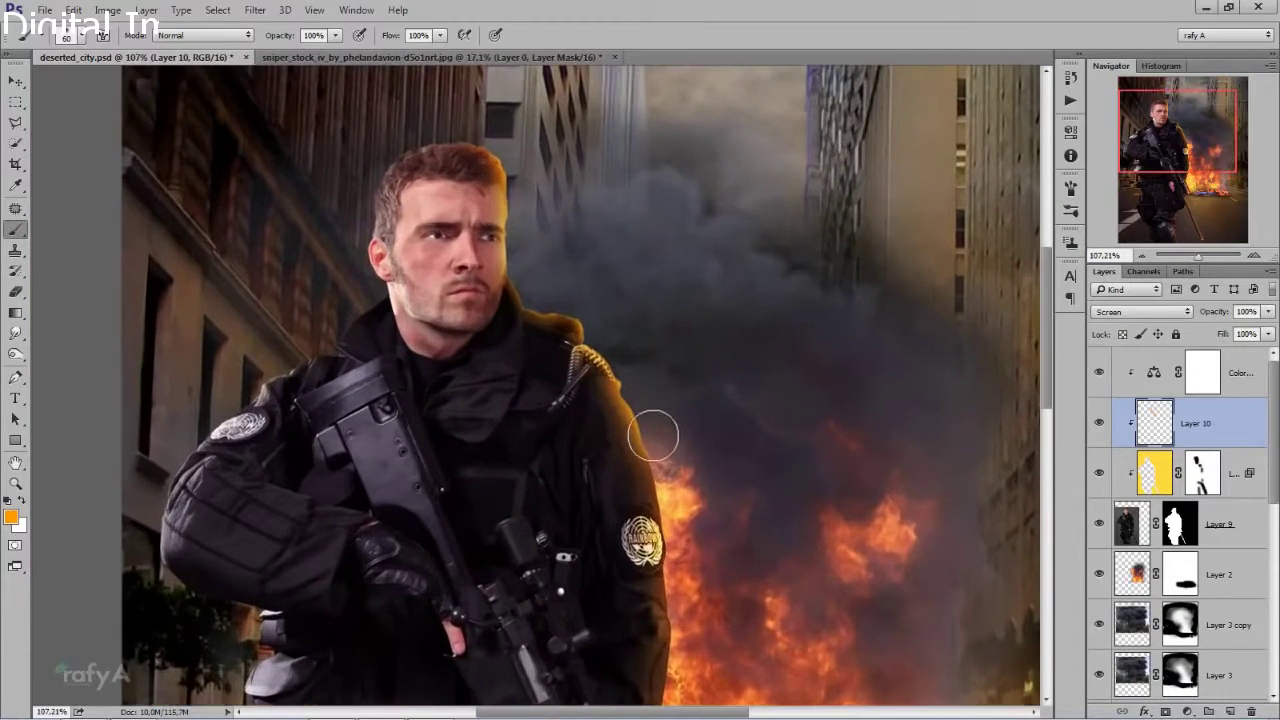
pyautogui.moveTo(692, 518); pyautogui.dragTo(666, 351)
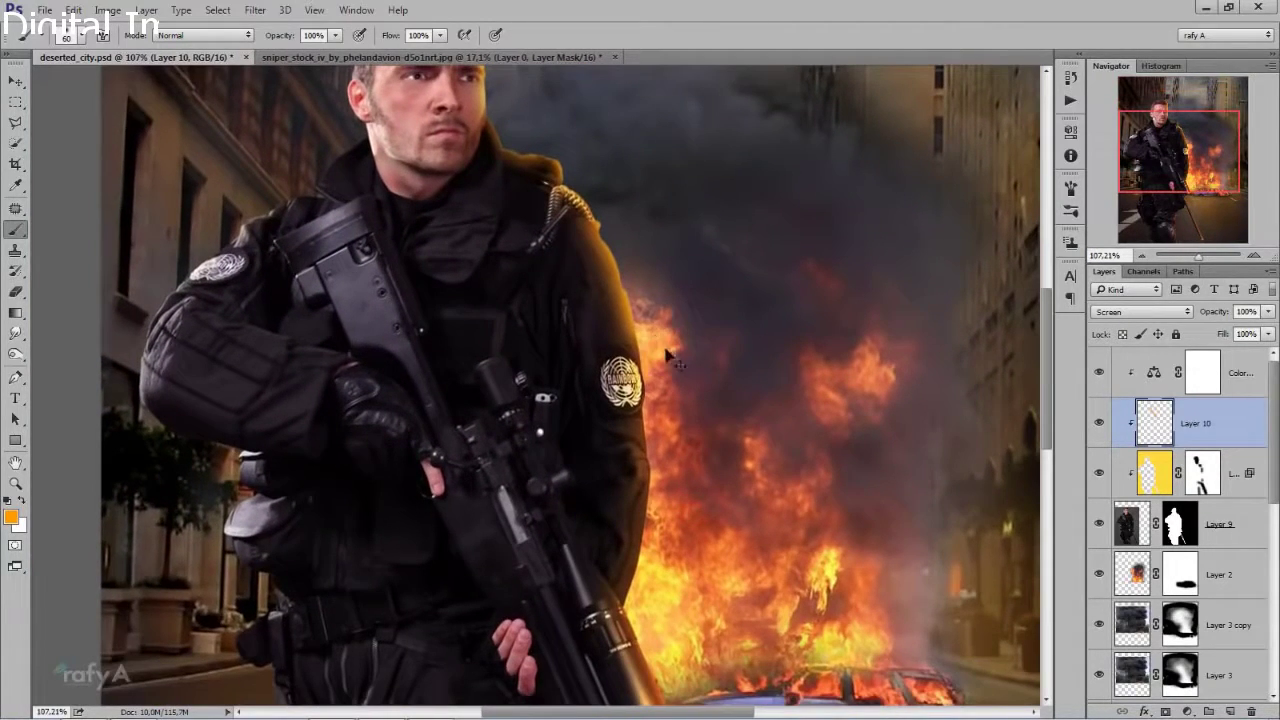
pyautogui.moveTo(645, 293)
pyautogui.mouseDown()
pyautogui.moveTo(666, 485)
pyautogui.moveTo(656, 585)
pyautogui.mouseUp()
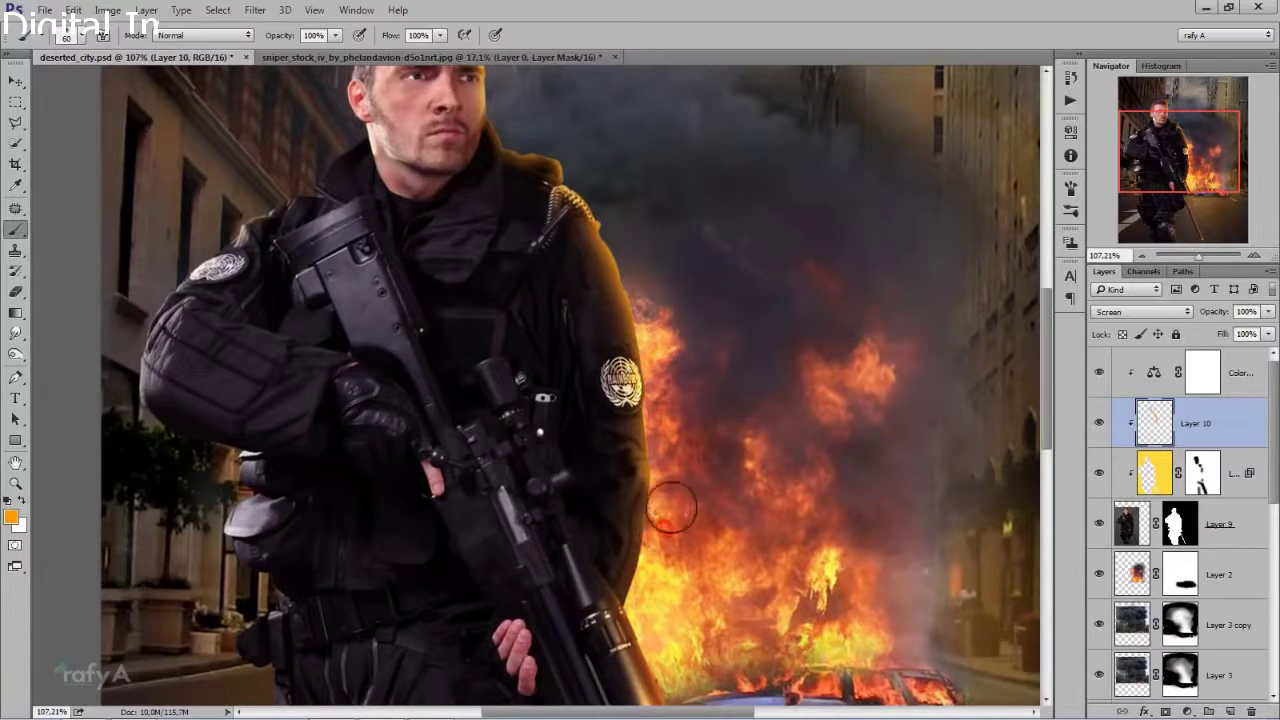
pyautogui.scroll(-2, 680, 530)
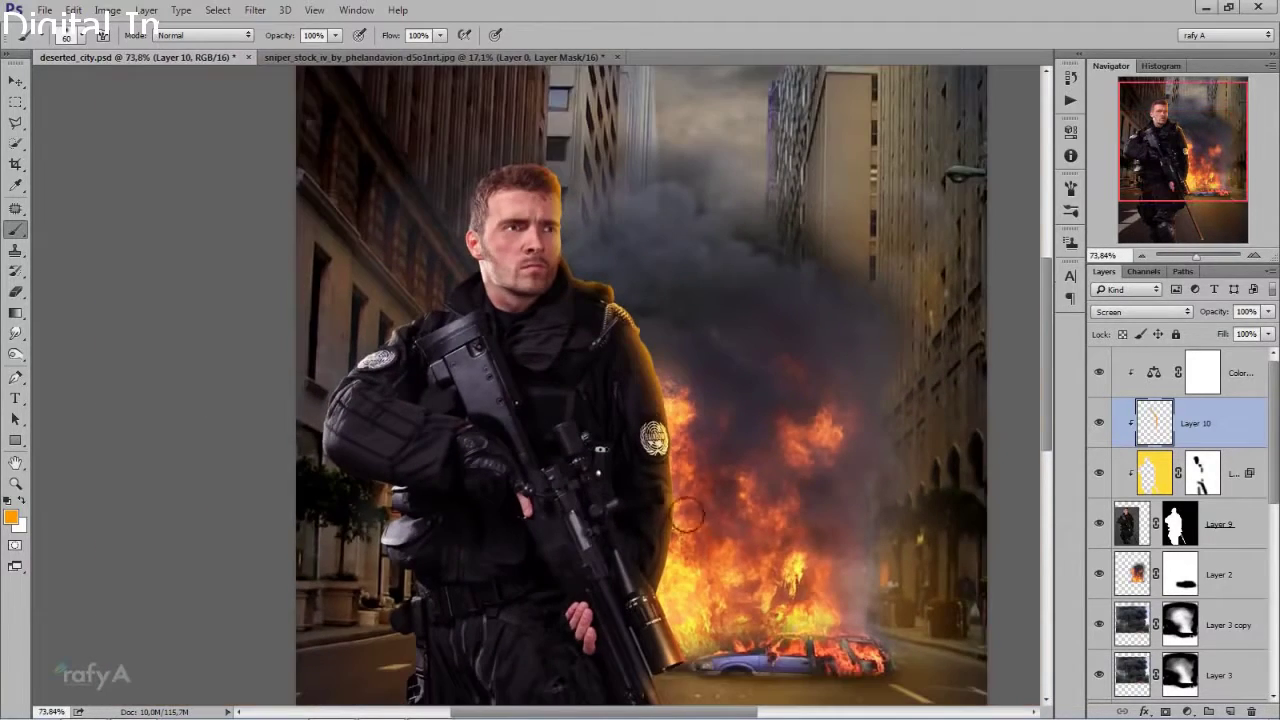
pyautogui.moveTo(700, 555); pyautogui.dragTo(650, 453)
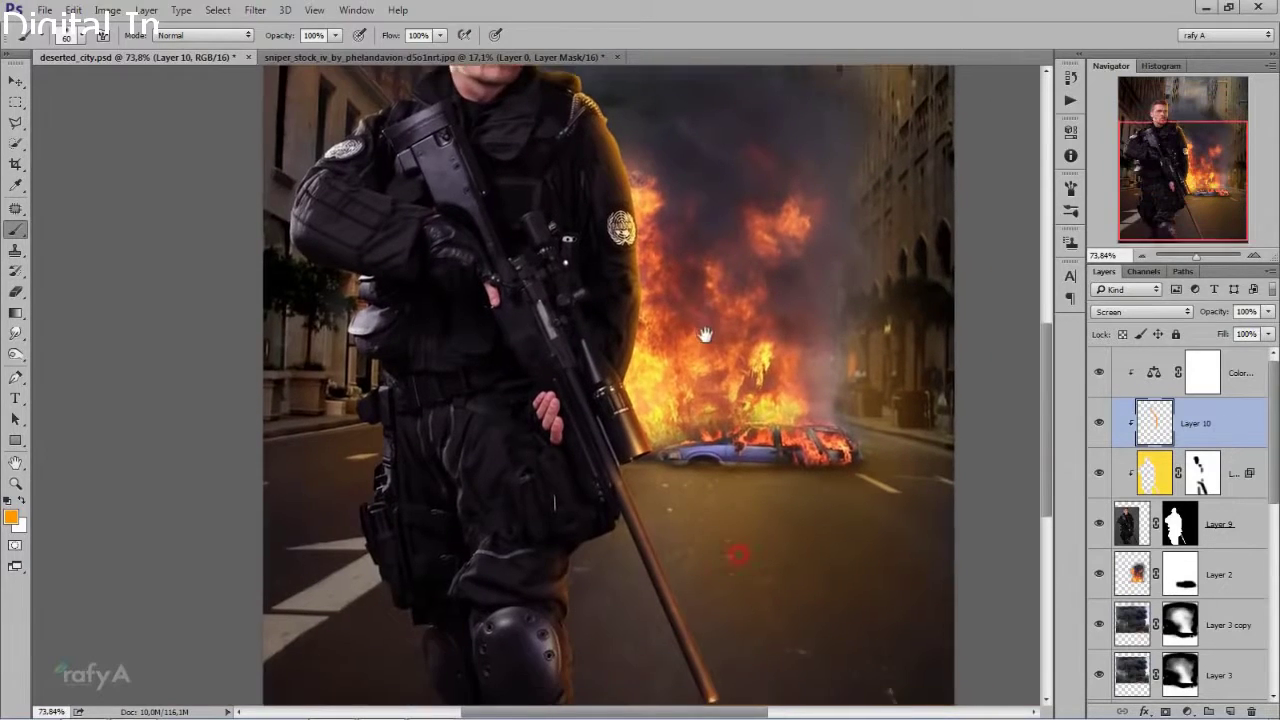
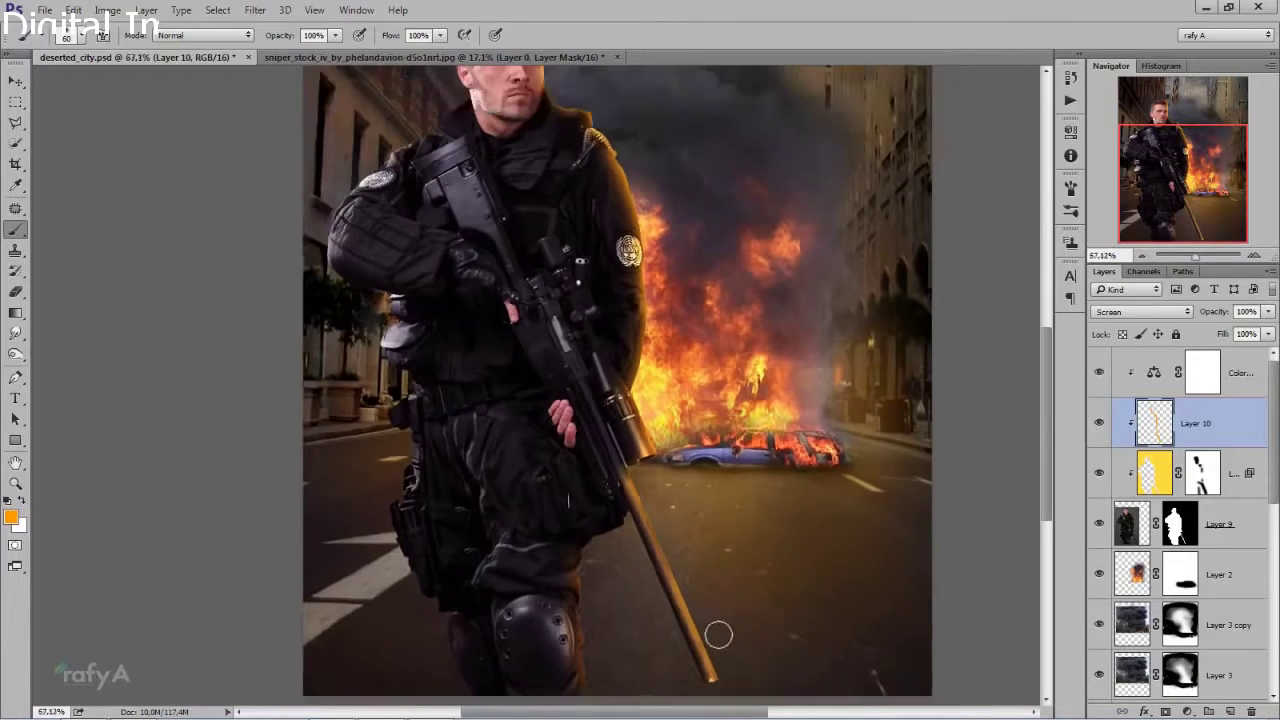
# - Paint an orange rim glow along the edge of the soldier's rifle barrel on Layer 10
pyautogui.scroll(-3, 720, 632)
pyautogui.scroll(1, 571, 629)
pyautogui.scroll(1, 571, 629)
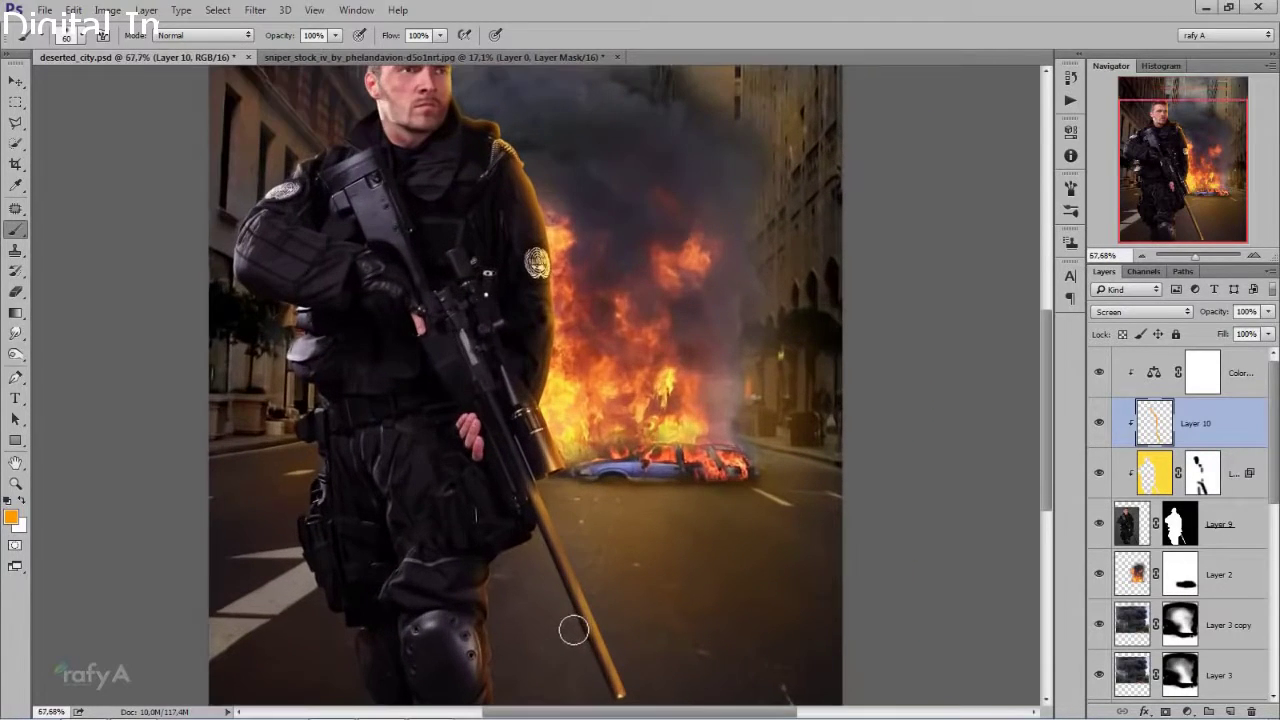
pyautogui.click(518, 550)
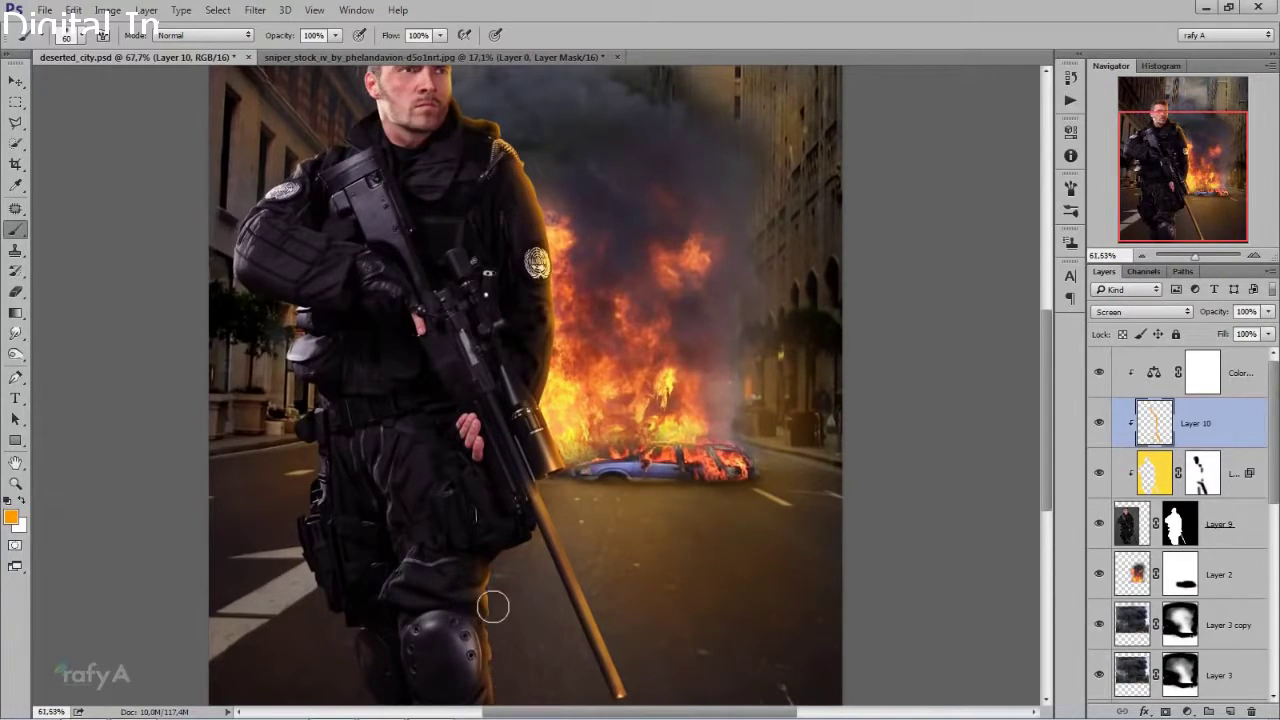
pyautogui.scroll(-2, 493, 606)
pyautogui.scroll(-1, 520, 562)
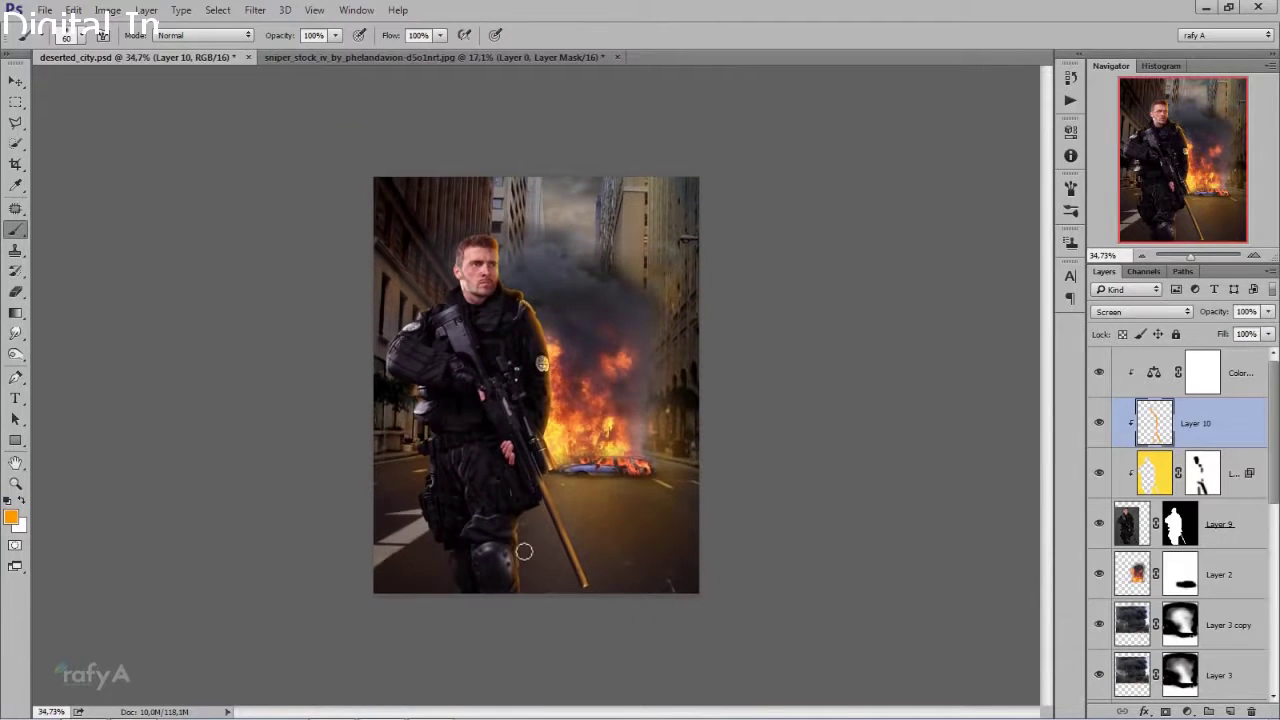
pyautogui.scroll(2, 523, 550)
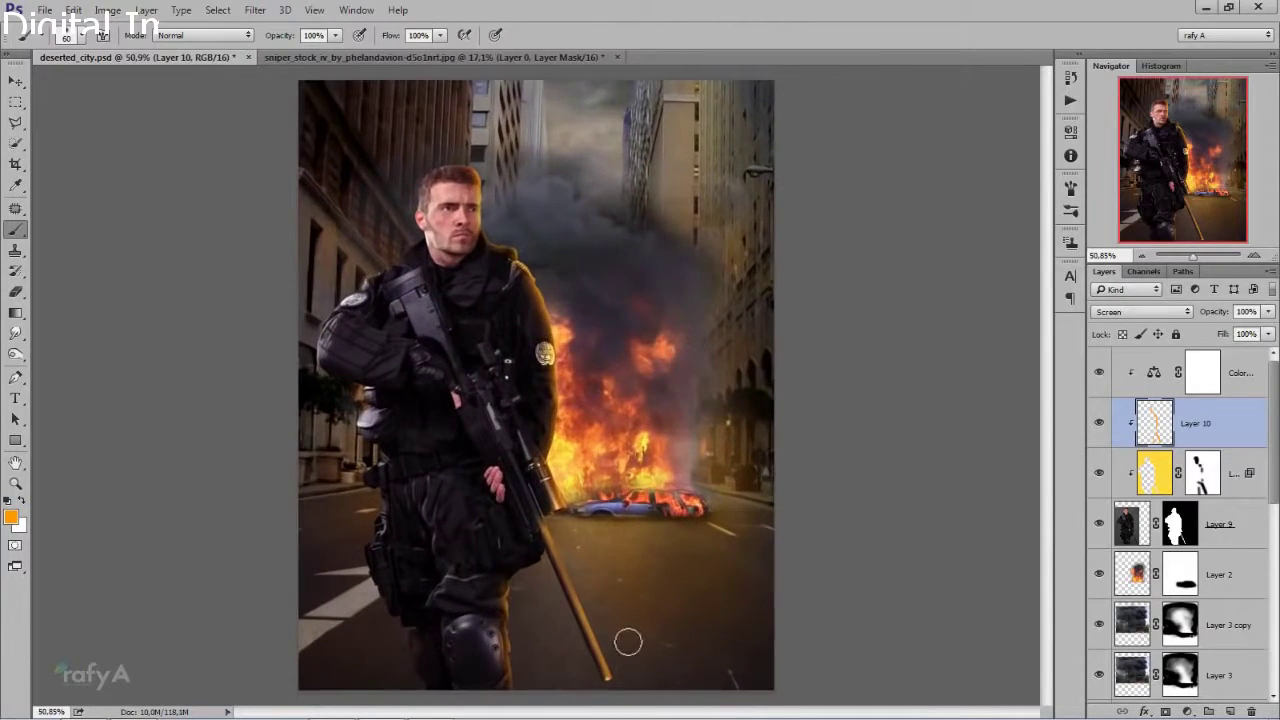
pyautogui.scroll(1, 628, 642)
pyautogui.scroll(1, 585, 542)
pyautogui.scroll(1, 594, 546)
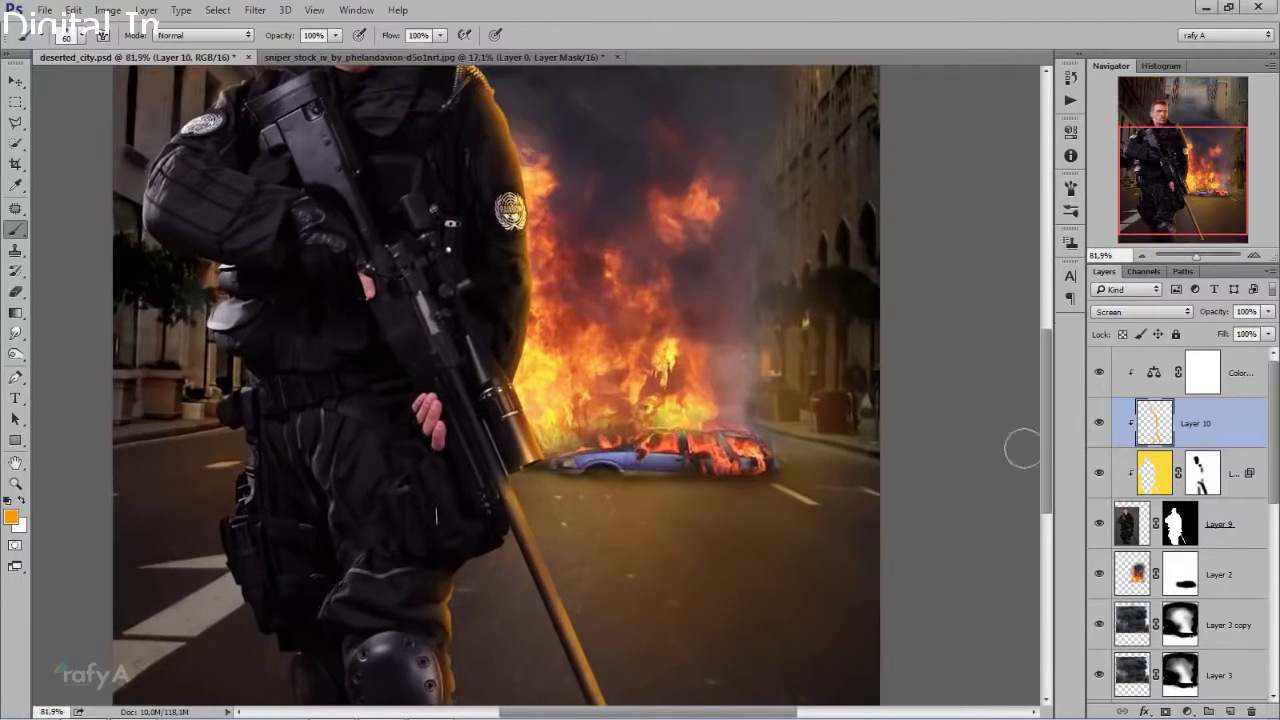
# - On the yellow glow layer's mask, paint black with a 32 px, 10% hardness brush over the barrel and tip
pyautogui.click(1096, 423)
pyautogui.click(1201, 472)
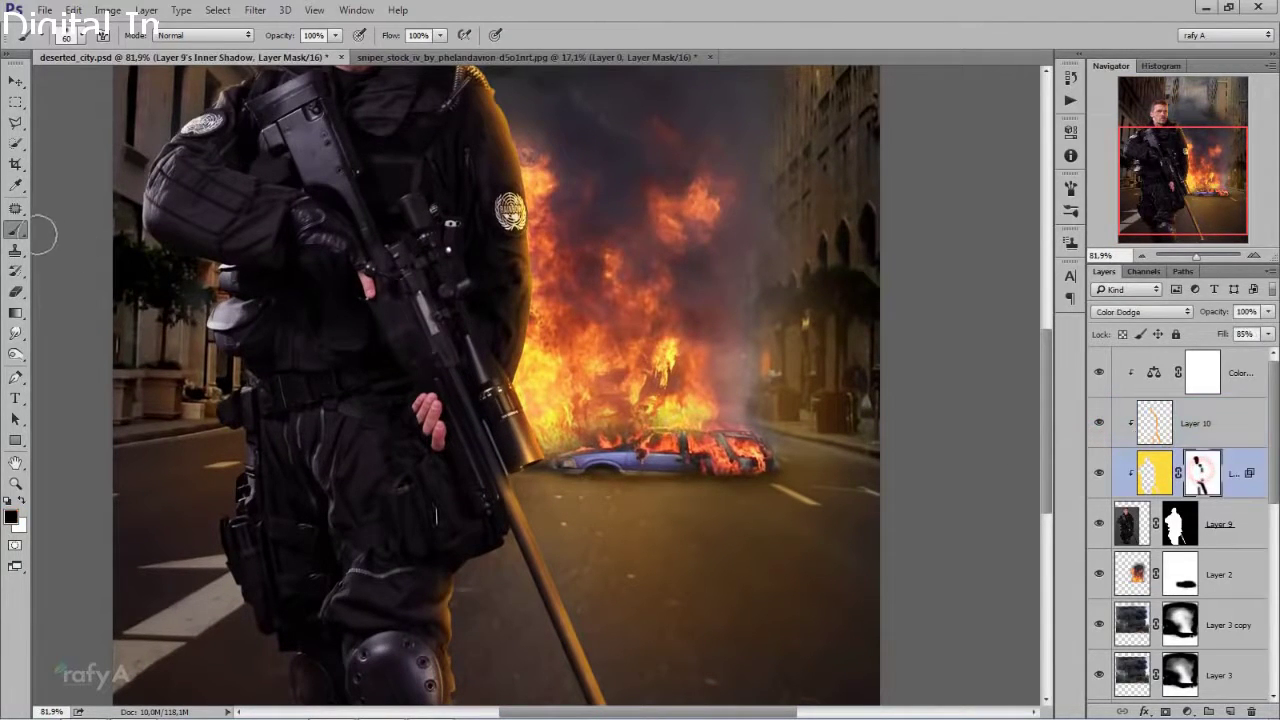
pyautogui.rightClick(553, 497)
pyautogui.moveTo(690, 503); pyautogui.dragTo(678, 544)
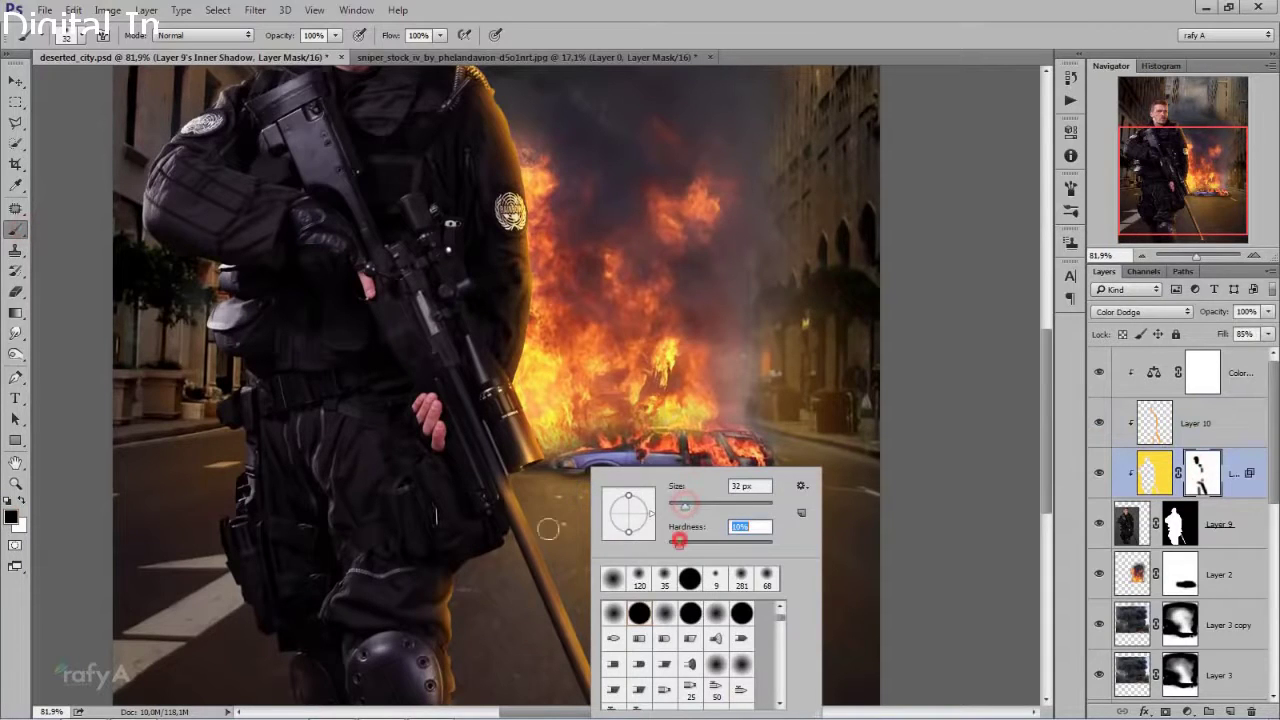
pyautogui.click(505, 508)
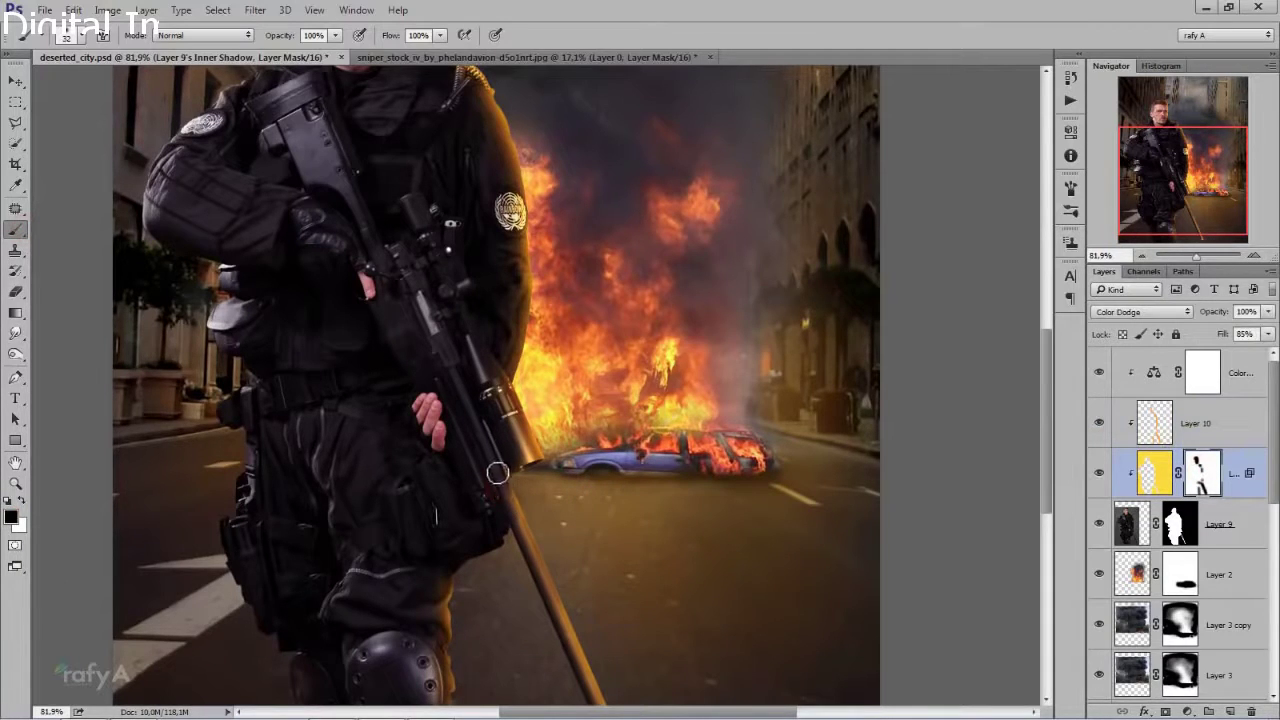
pyautogui.moveTo(514, 526); pyautogui.dragTo(532, 568)
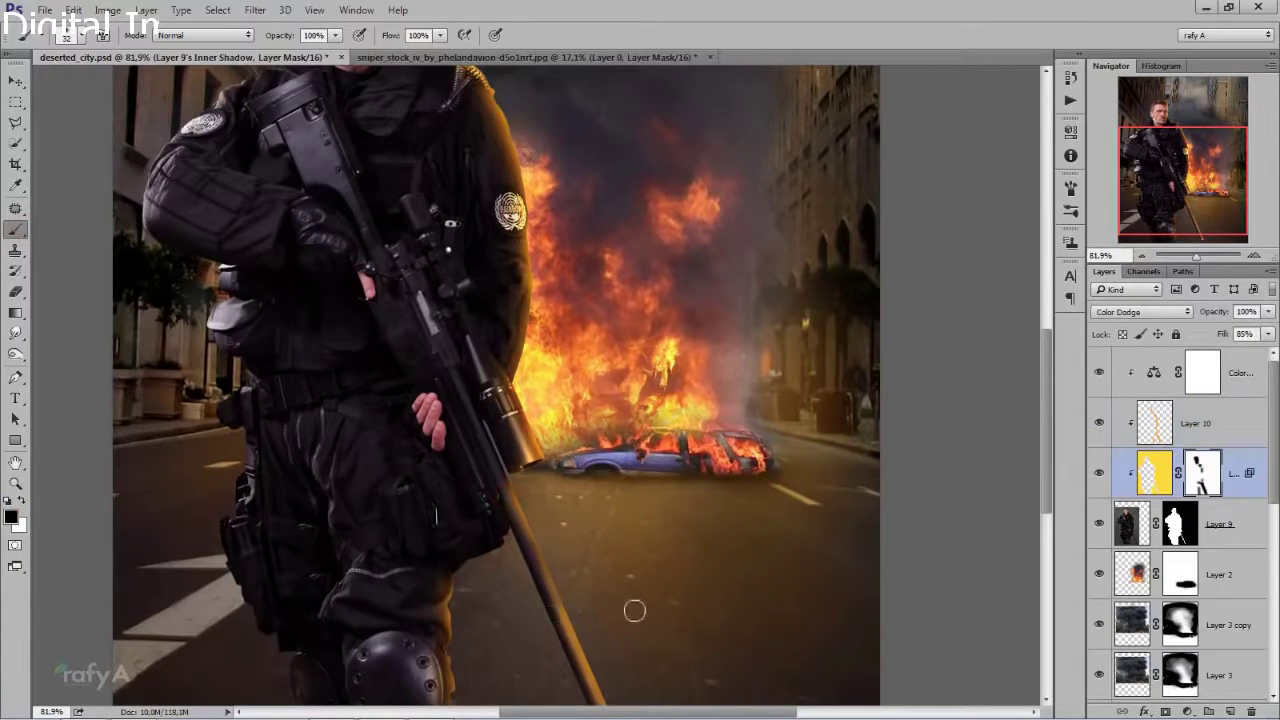
pyautogui.scroll(3, 634, 610)
pyautogui.click(589, 629)
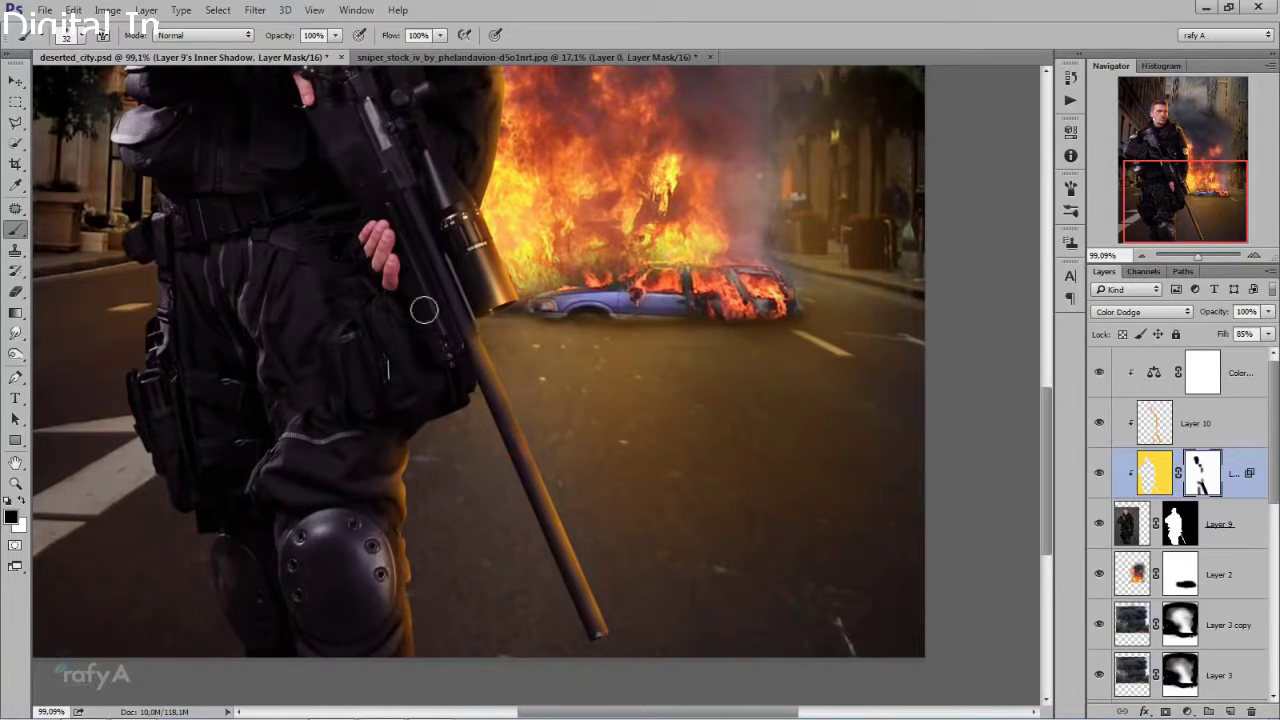
# - Fit the image to the window, review the masked glow, and swap to white as the paint colour
pyautogui.hotkey('ctrl', '0')
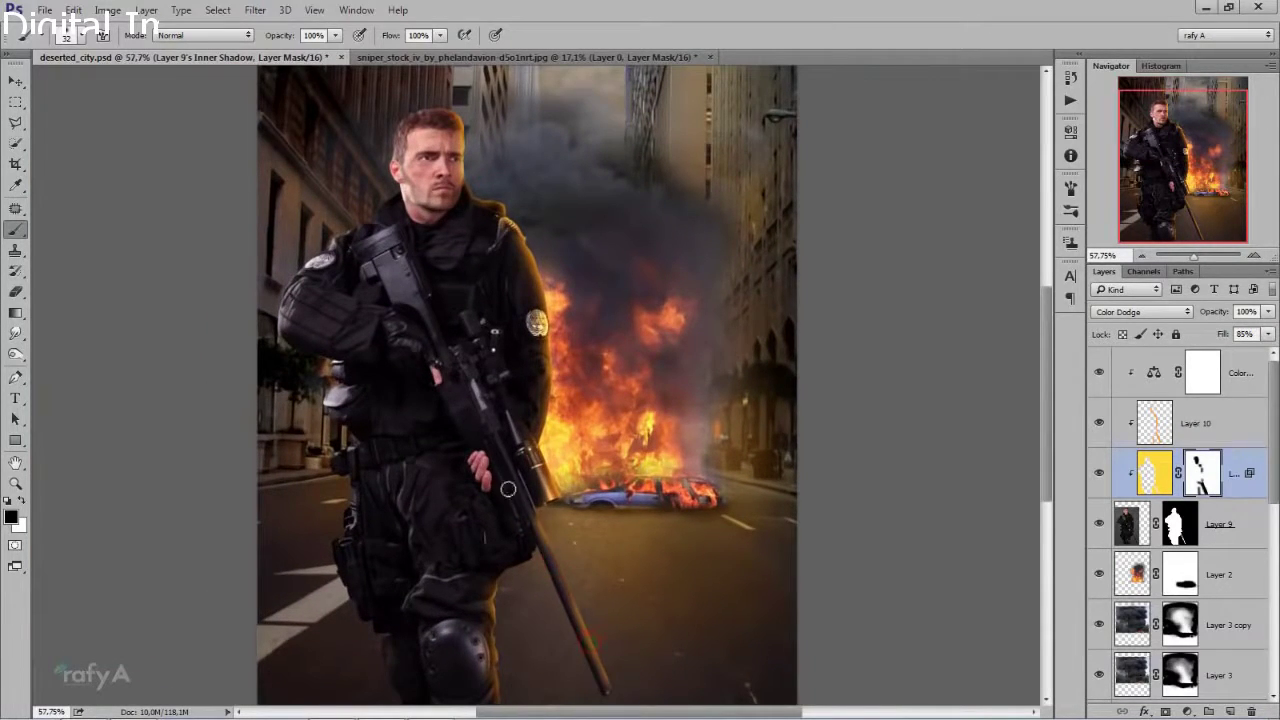
pyautogui.scroll(-2, 508, 489)
pyautogui.scroll(-1, 508, 489)
pyautogui.scroll(2, 540, 540)
pyautogui.scroll(4, 578, 607)
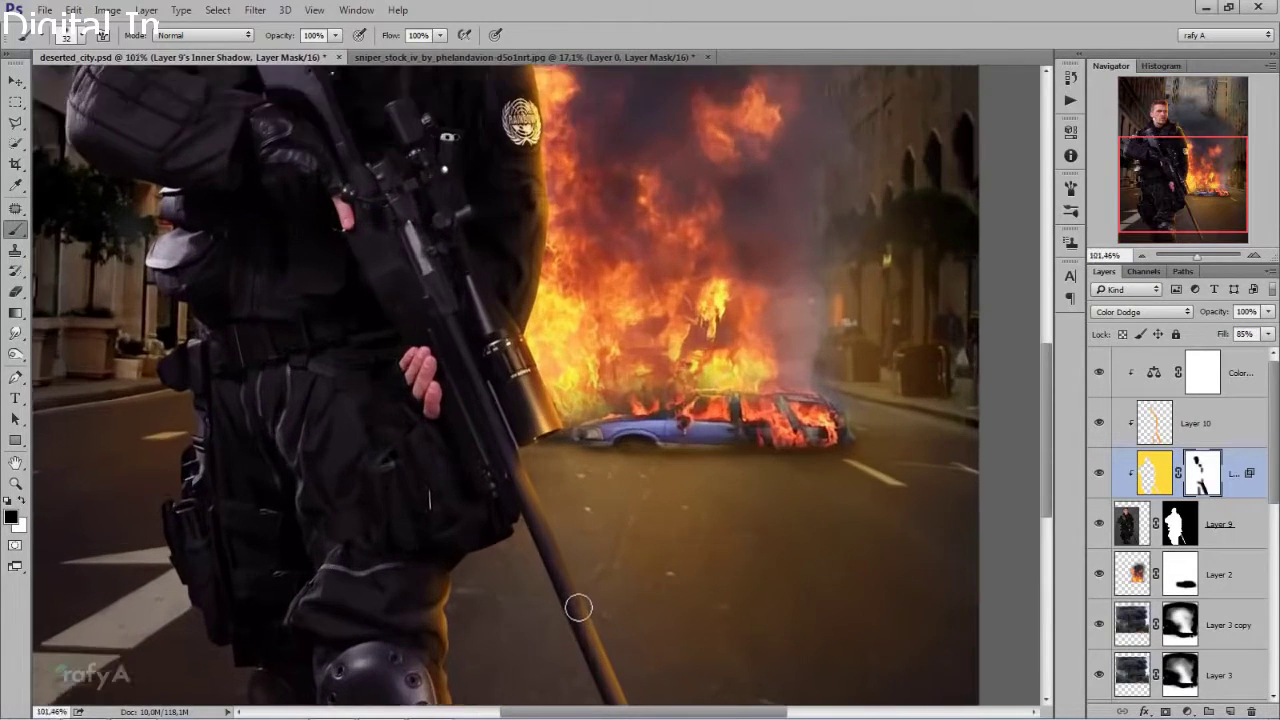
pyautogui.scroll(1, 578, 607)
pyautogui.press('x')
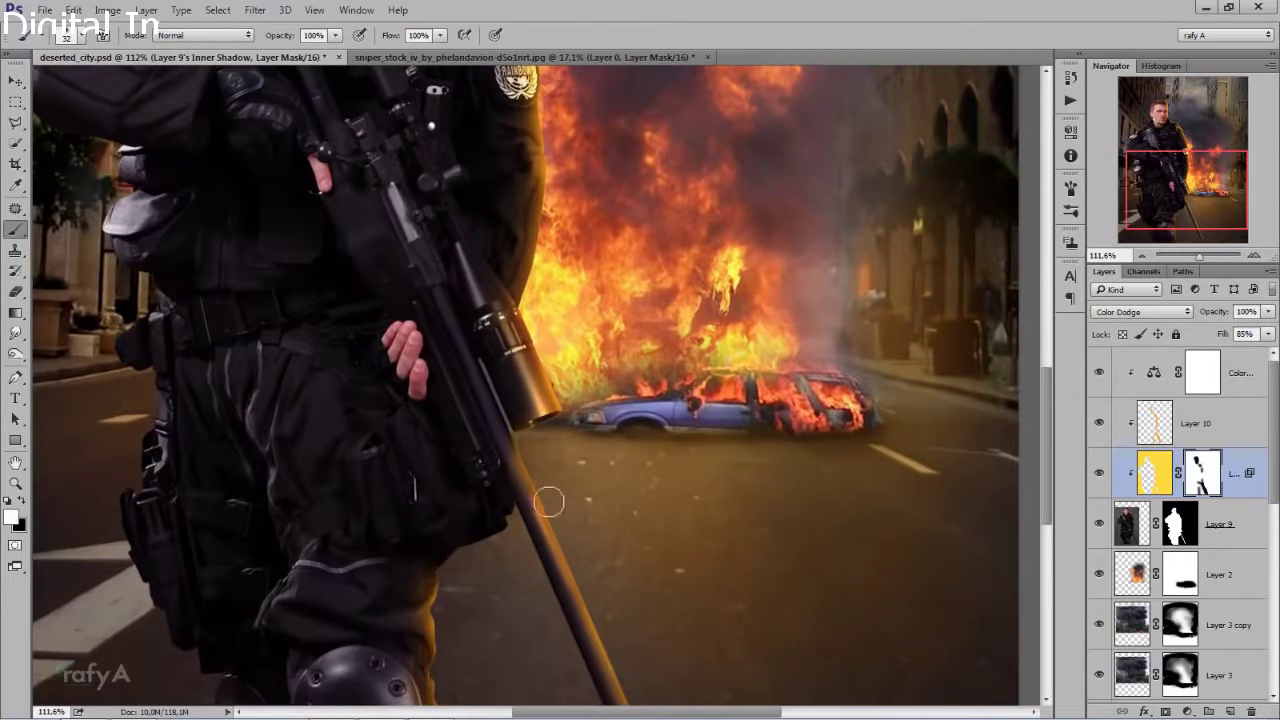
pyautogui.scroll(-2, 531, 456)
pyautogui.scroll(-2, 610, 543)
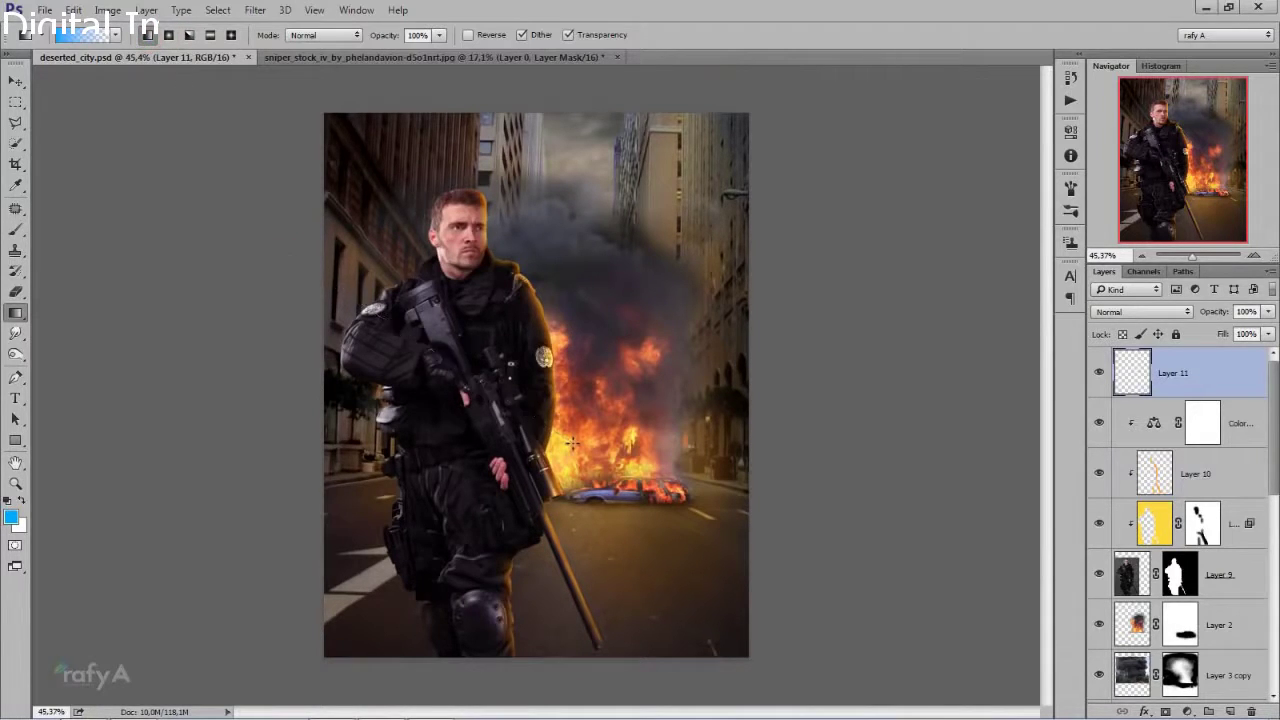
# - Draw a blue gradient from the top-left on Layer 11 and blend it as Overlay
pyautogui.moveTo(288, 257); pyautogui.dragTo(573, 443)
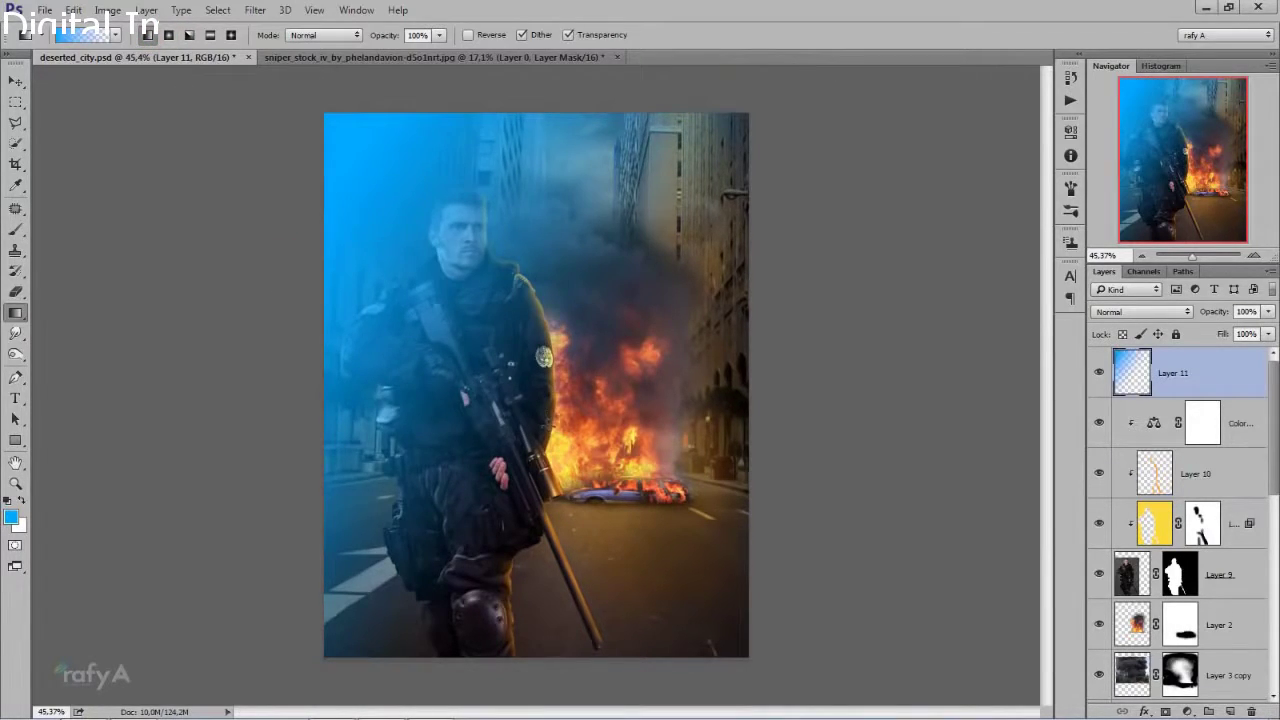
pyautogui.click(1138, 314)
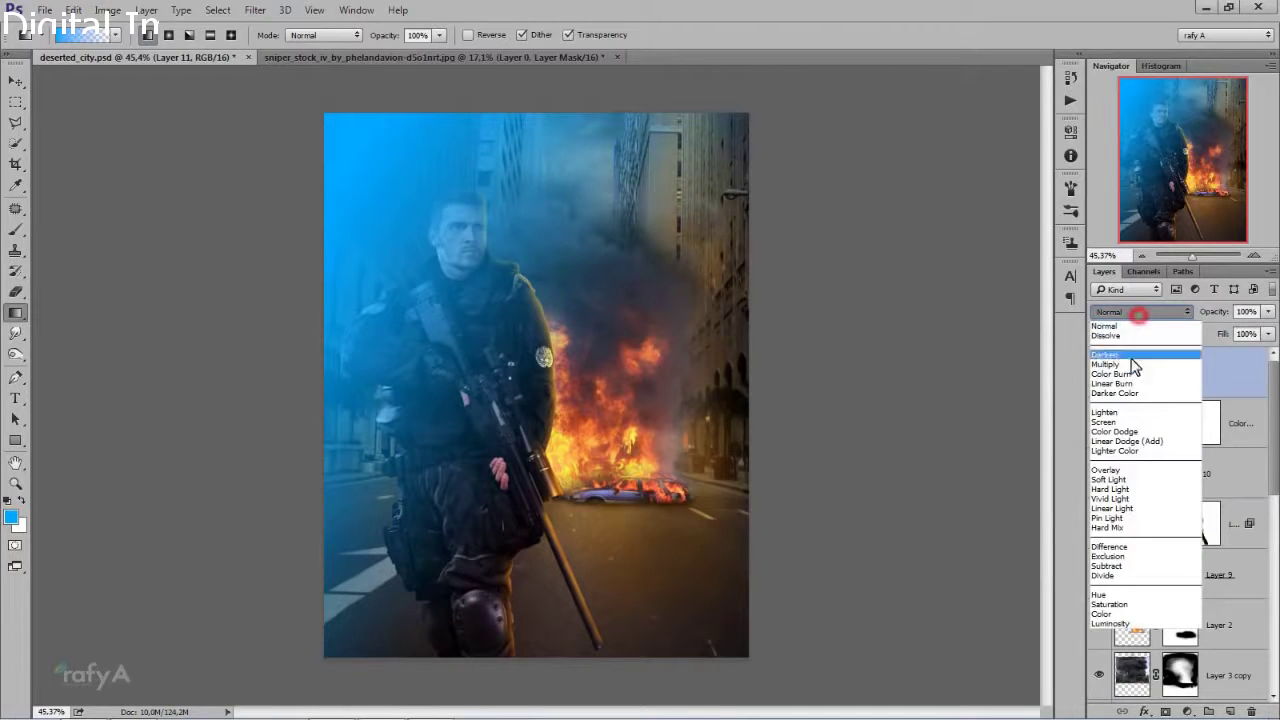
pyautogui.click(1163, 476)
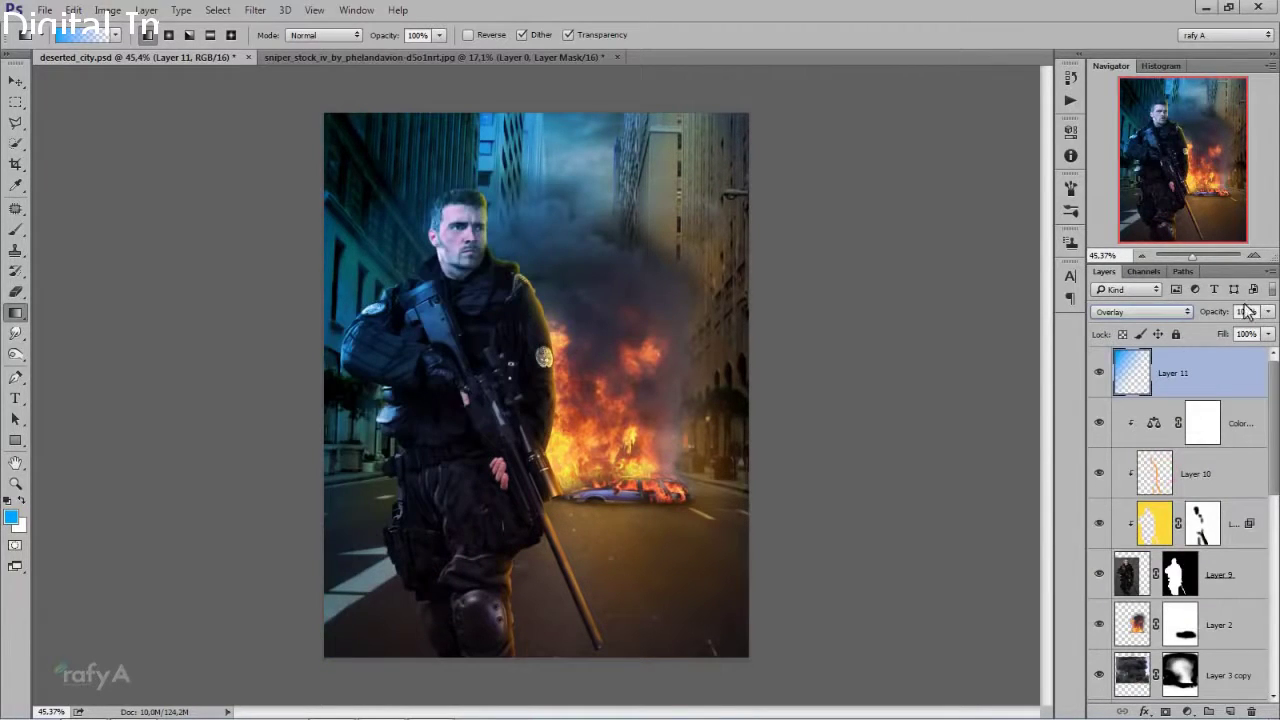
# - Stretch the gradient layer slightly wider to the left with Free Transform and commit
pyautogui.hotkey('ctrl', 't')
pyautogui.hotkey('ctrl', '-')
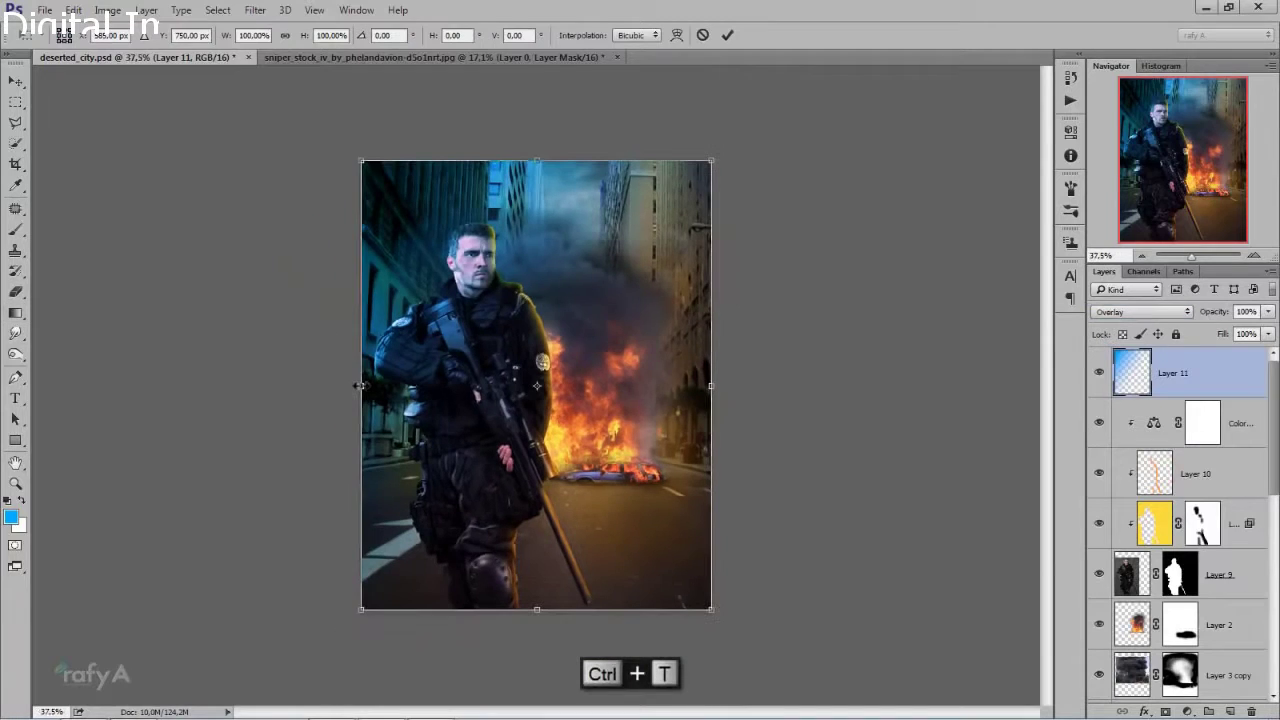
pyautogui.moveTo(361, 385)
pyautogui.mouseDown()
pyautogui.moveTo(290, 384)
pyautogui.moveTo(342, 381)
pyautogui.mouseUp()
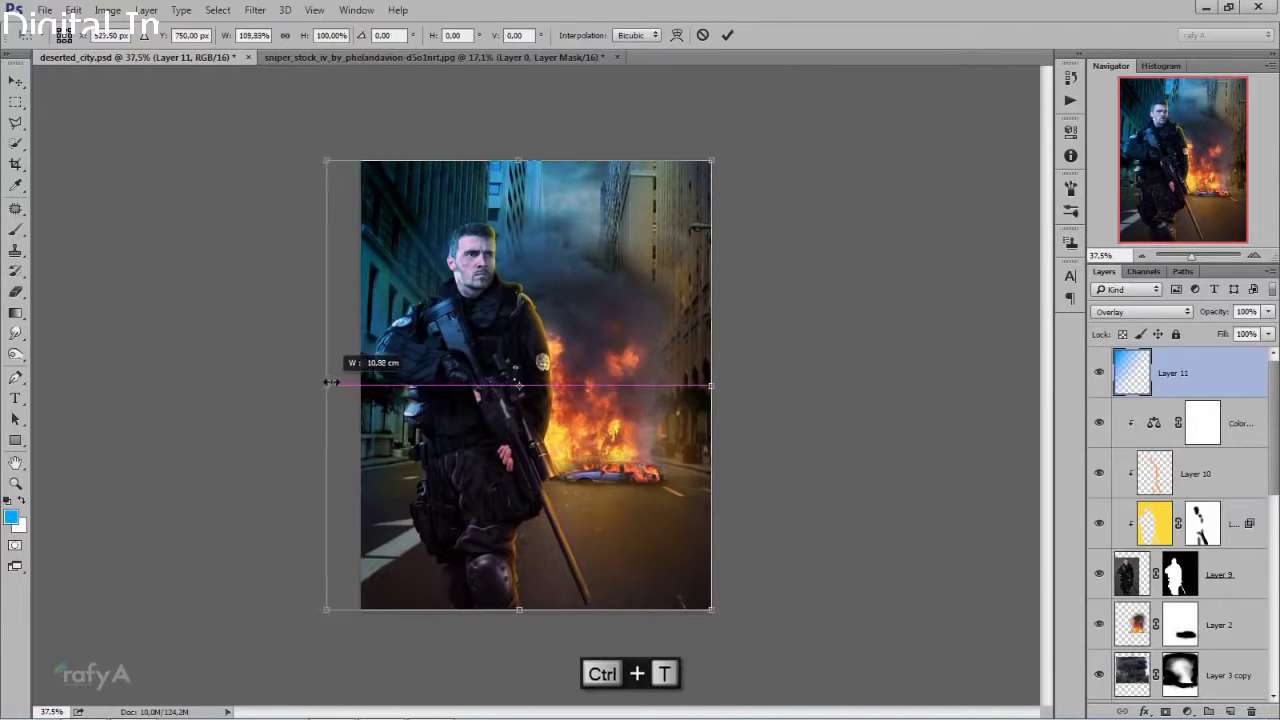
pyautogui.moveTo(342, 381); pyautogui.dragTo(338, 384)
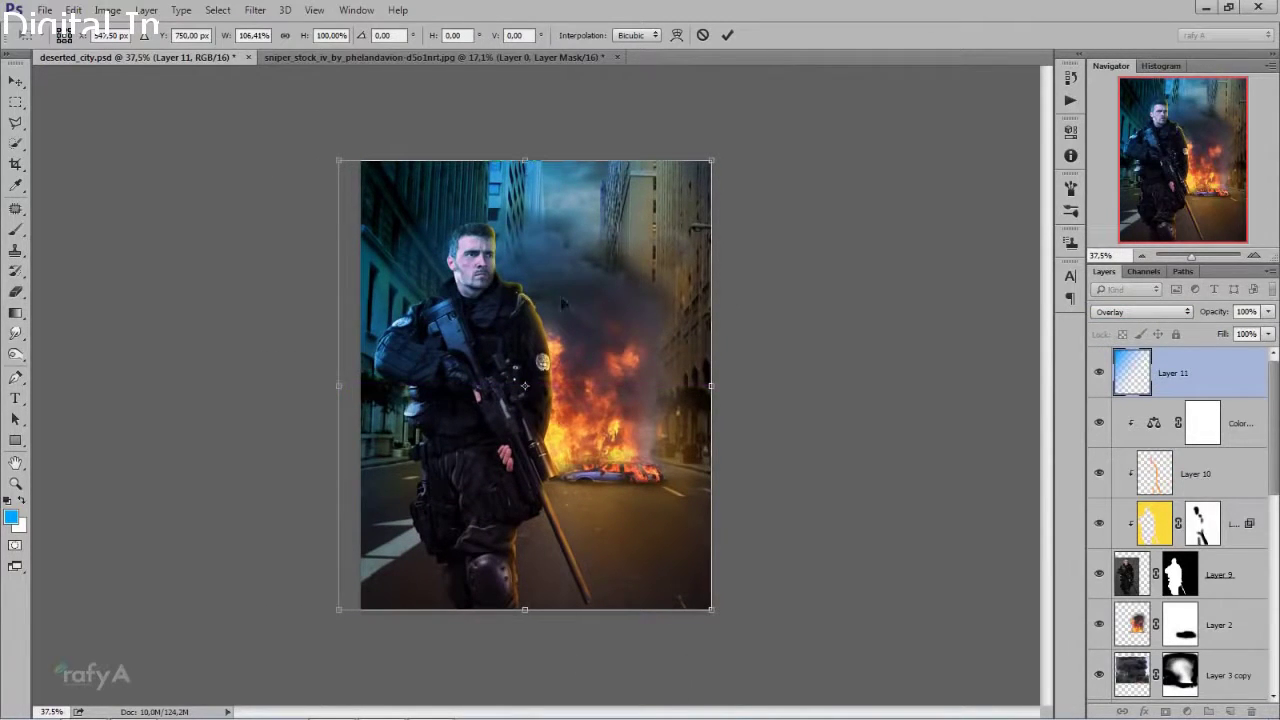
pyautogui.press('g')
pyautogui.click(727, 35)
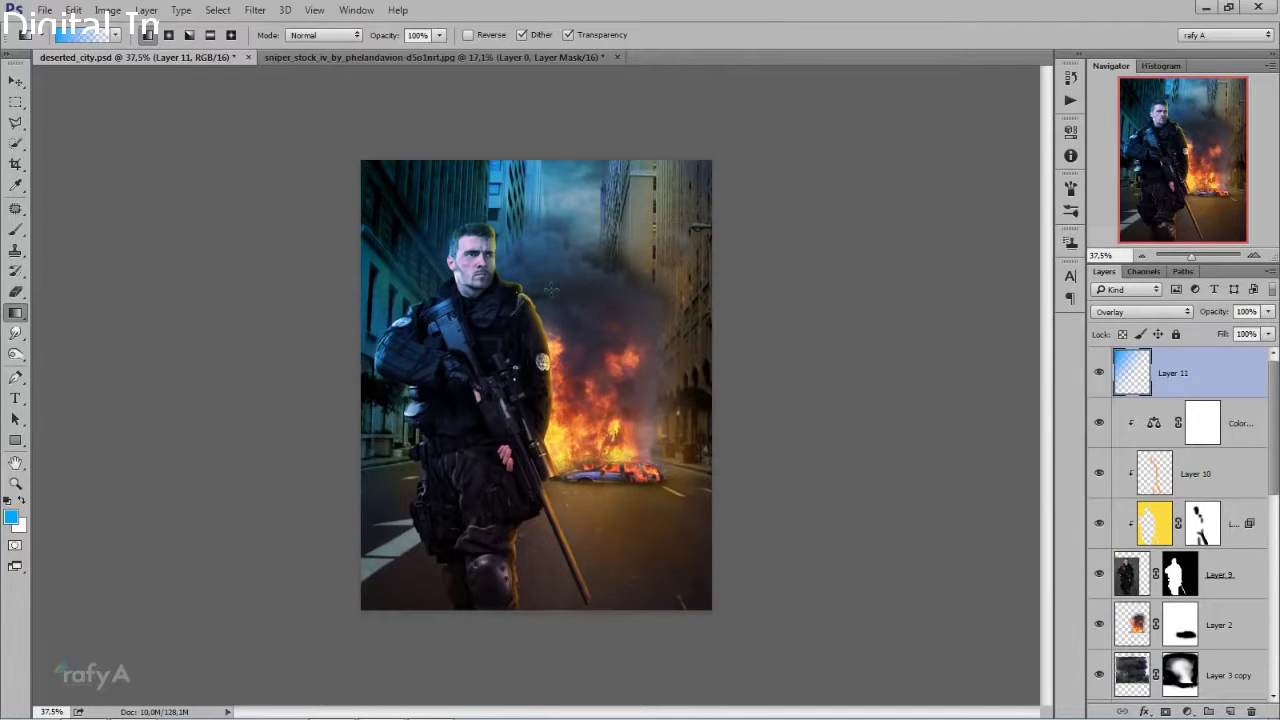
pyautogui.scroll(2, 551, 289)
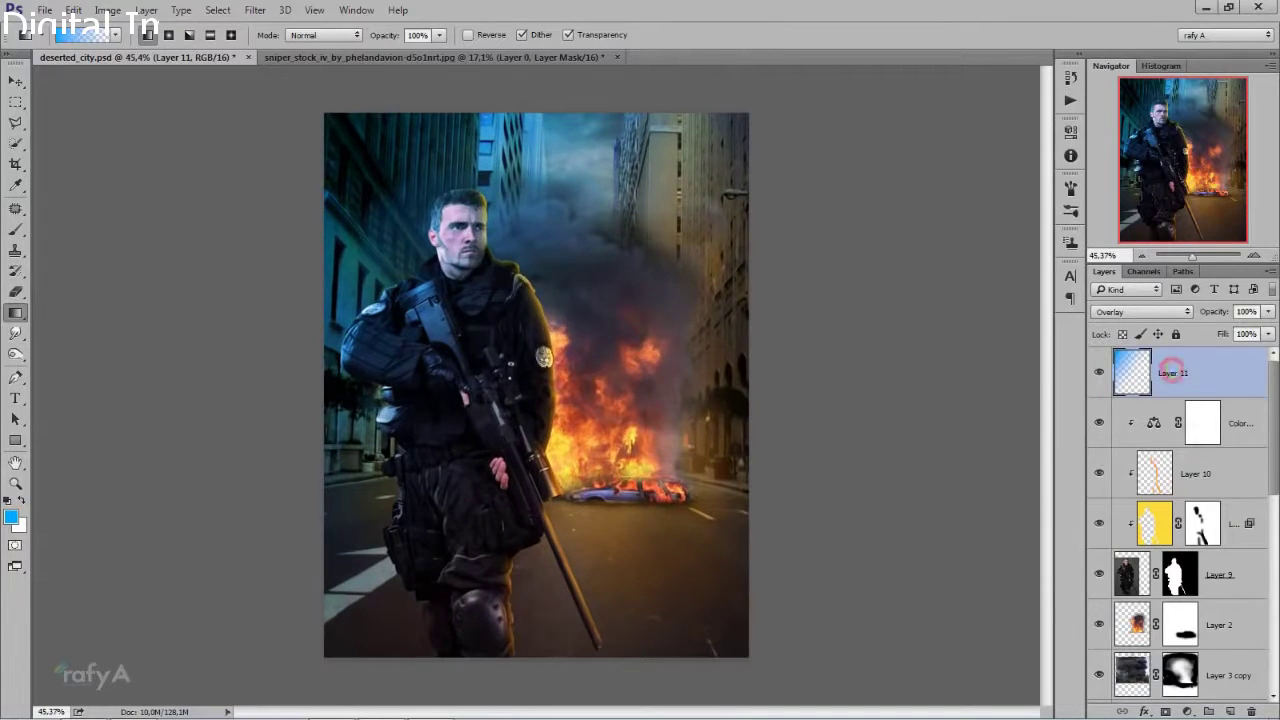
# - Add a mask to Layer 11 and set up a soft 170 px, 0% hardness brush
pyautogui.click(1166, 711)
pyautogui.click(16, 229)
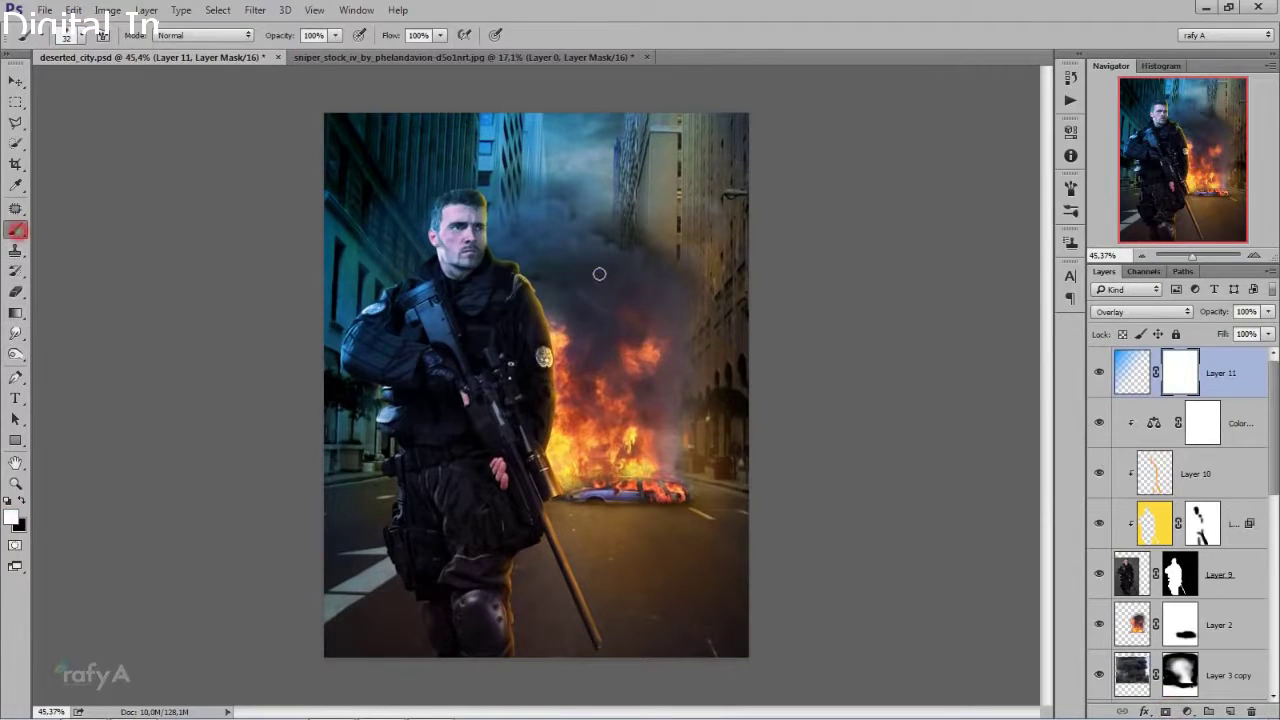
pyautogui.rightClick(598, 273)
pyautogui.moveTo(726, 317)
pyautogui.mouseDown()
pyautogui.moveTo(753, 312)
pyautogui.moveTo(684, 348)
pyautogui.mouseUp()
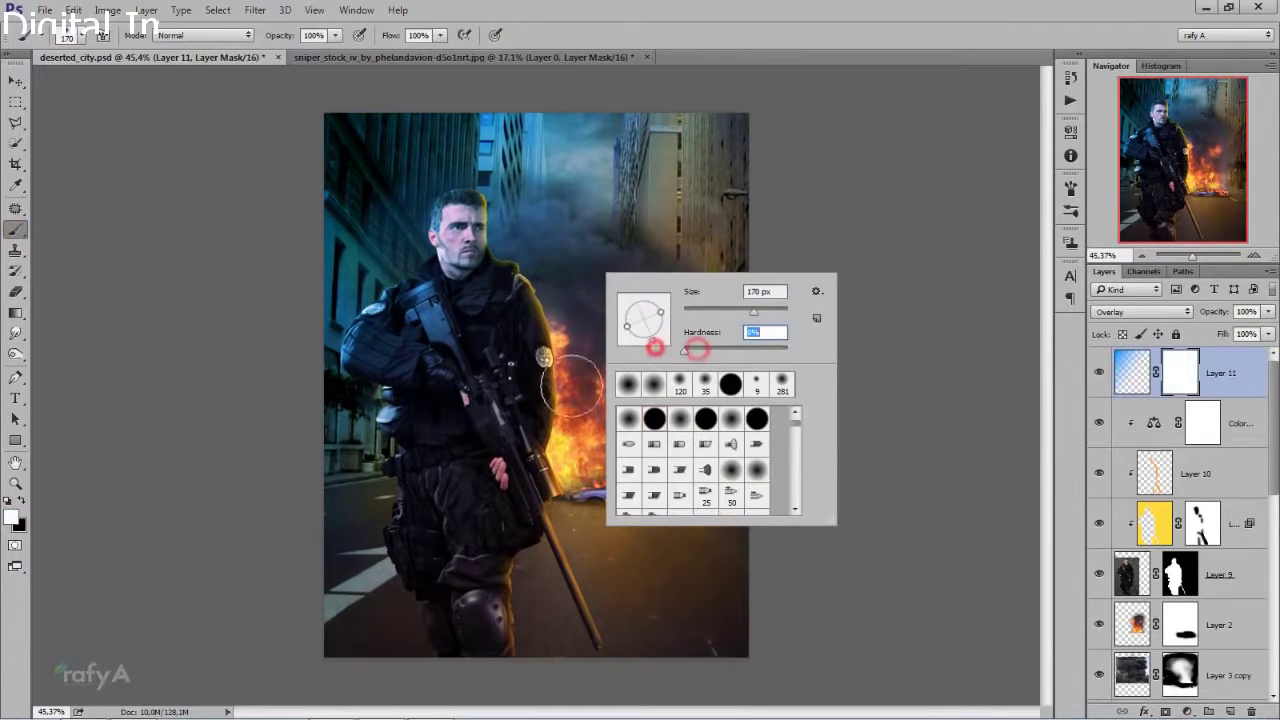
pyautogui.click(509, 302)
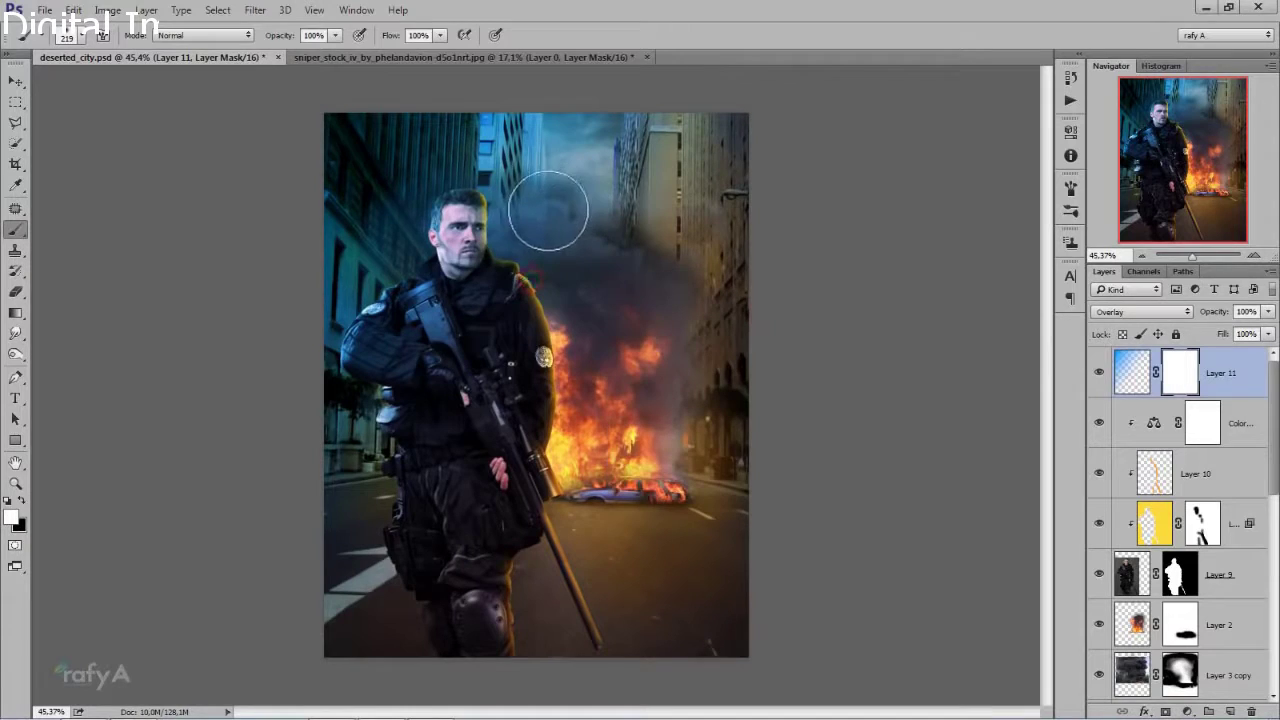
# - Paint black at 48% flow to hide the blue overlay over the soldier's head, the top and his legs
pyautogui.press('x')
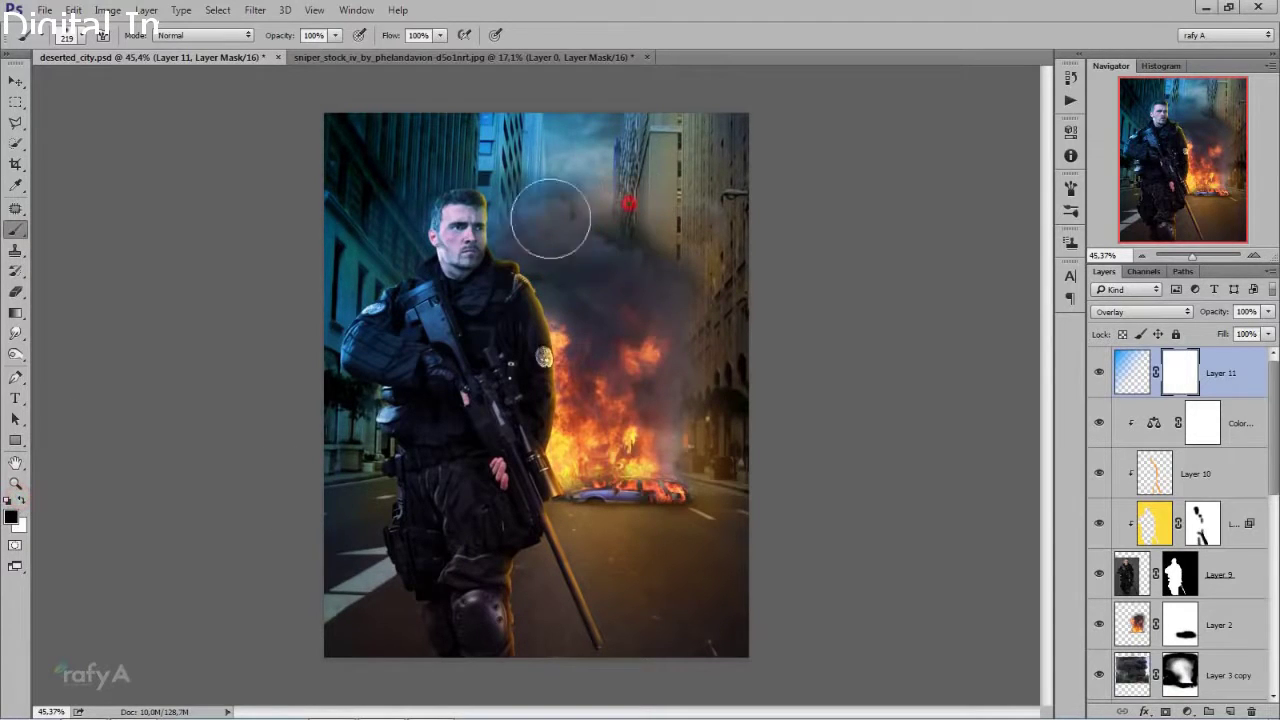
pyautogui.moveTo(557, 214)
pyautogui.mouseDown()
pyautogui.moveTo(617, 156)
pyautogui.moveTo(502, 117)
pyautogui.moveTo(500, 129)
pyautogui.mouseUp()
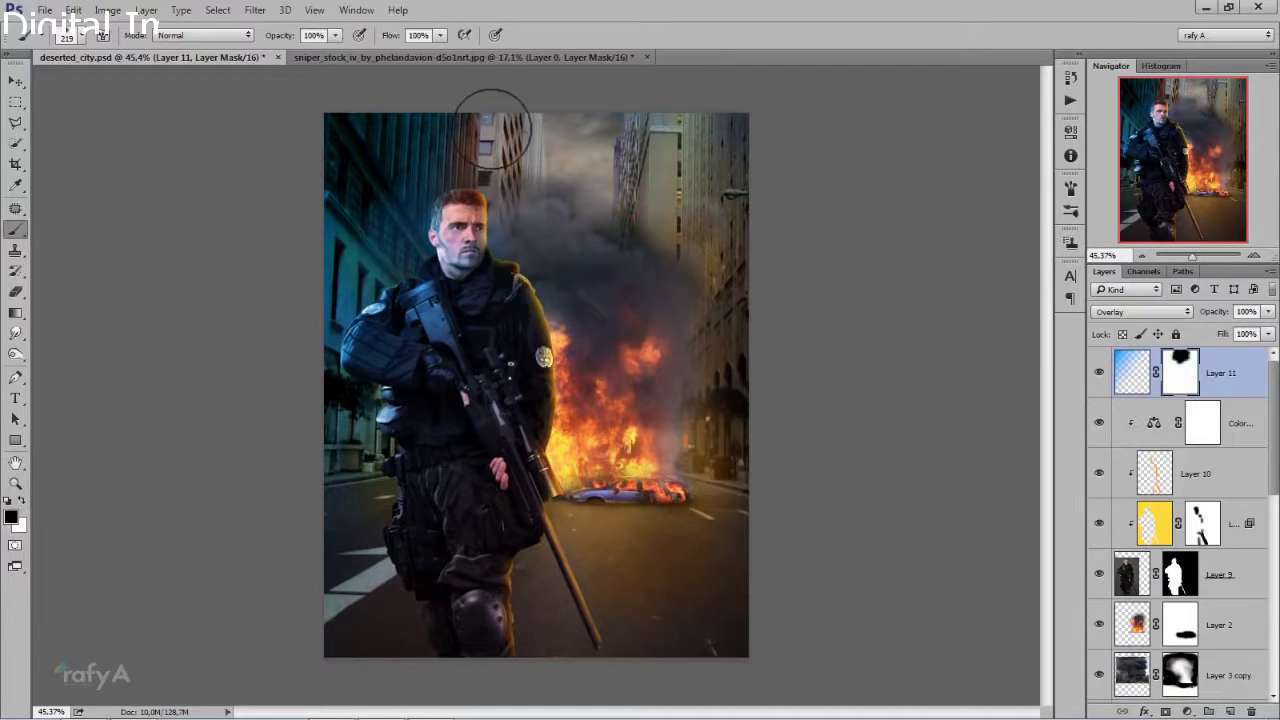
pyautogui.hotkey('ctrl', 'z')
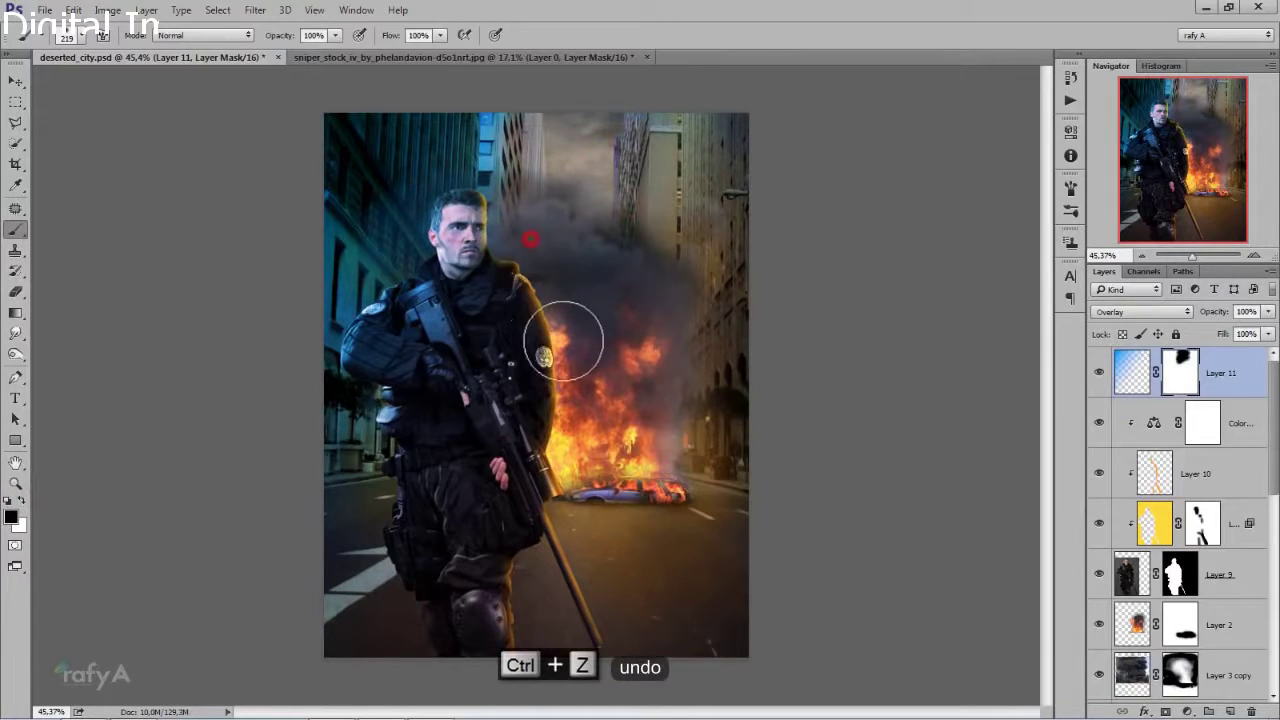
pyautogui.moveTo(508, 220); pyautogui.dragTo(514, 200)
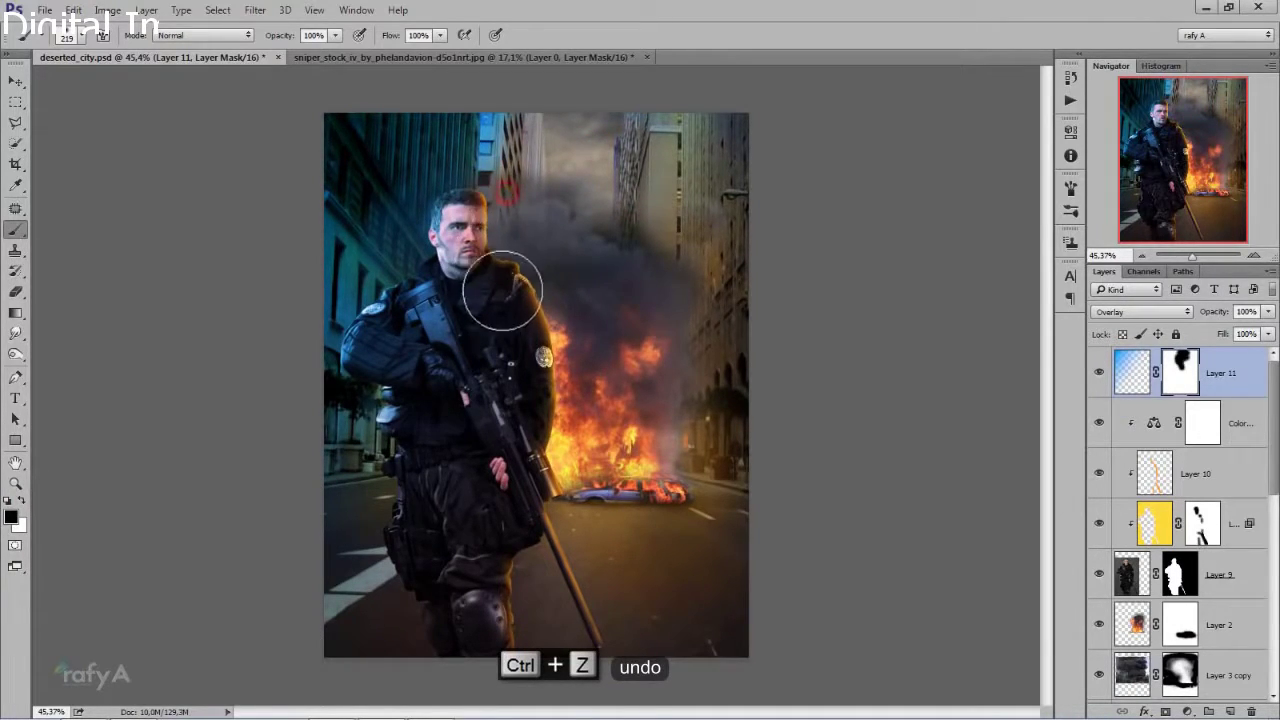
pyautogui.moveTo(500, 294)
pyautogui.mouseDown()
pyautogui.moveTo(496, 207)
pyautogui.moveTo(543, 137)
pyautogui.moveTo(514, 129)
pyautogui.moveTo(500, 86)
pyautogui.mouseUp()
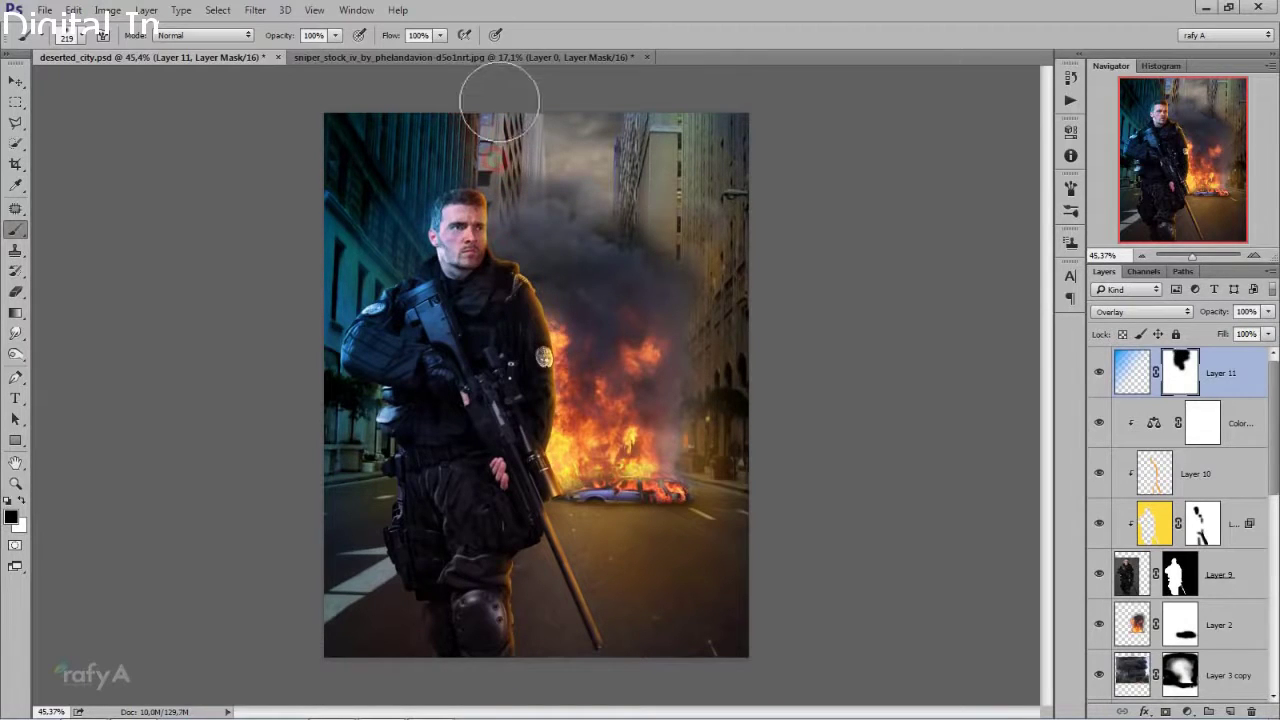
pyautogui.moveTo(440, 35); pyautogui.dragTo(397, 54)
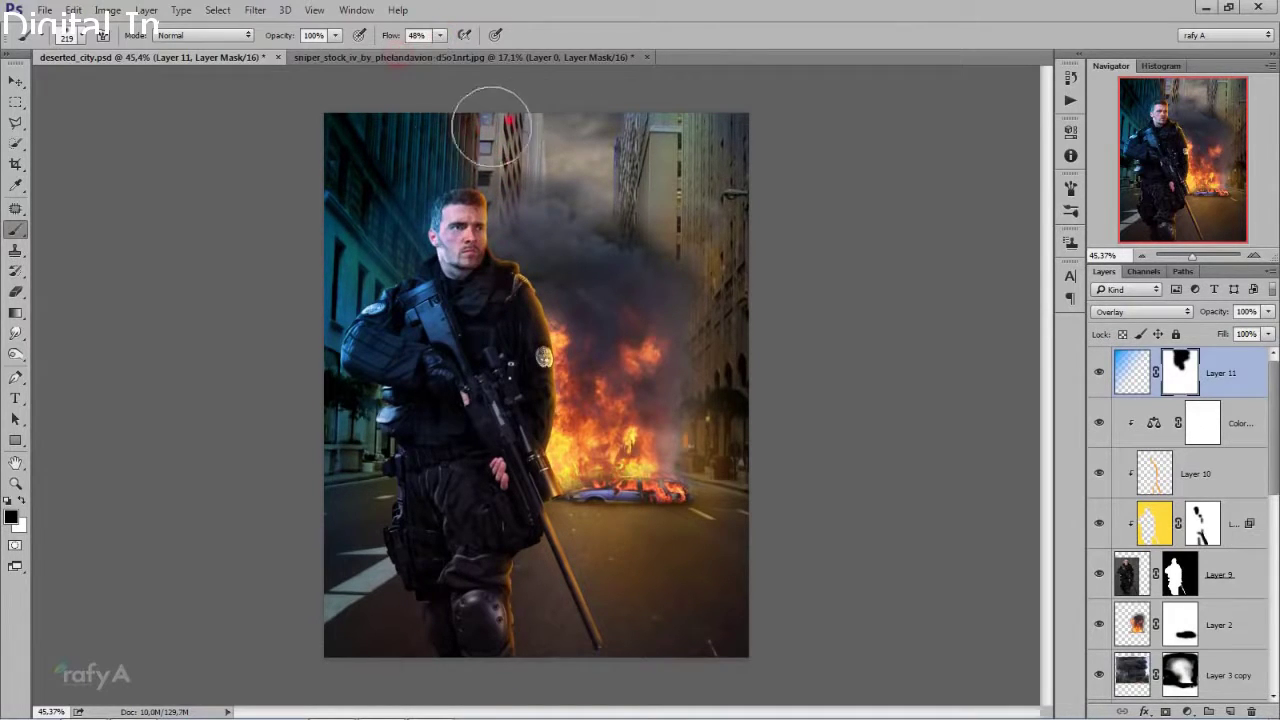
pyautogui.moveTo(460, 122)
pyautogui.mouseDown()
pyautogui.moveTo(408, 108)
pyautogui.moveTo(503, 143)
pyautogui.moveTo(386, 114)
pyautogui.moveTo(490, 158)
pyautogui.mouseUp()
pyautogui.moveTo(458, 477); pyautogui.dragTo(469, 578)
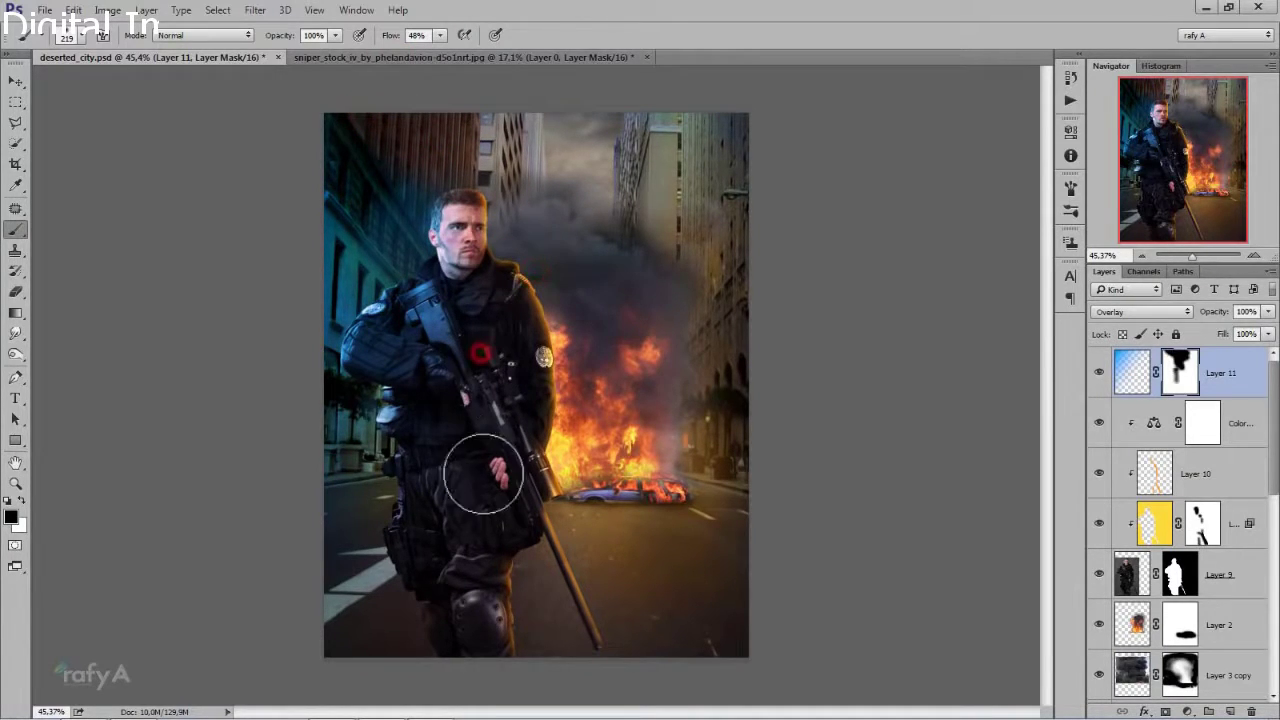
# - Paint white near the top-left to restore the blue overlay there
pyautogui.scroll(-3, 563, 486)
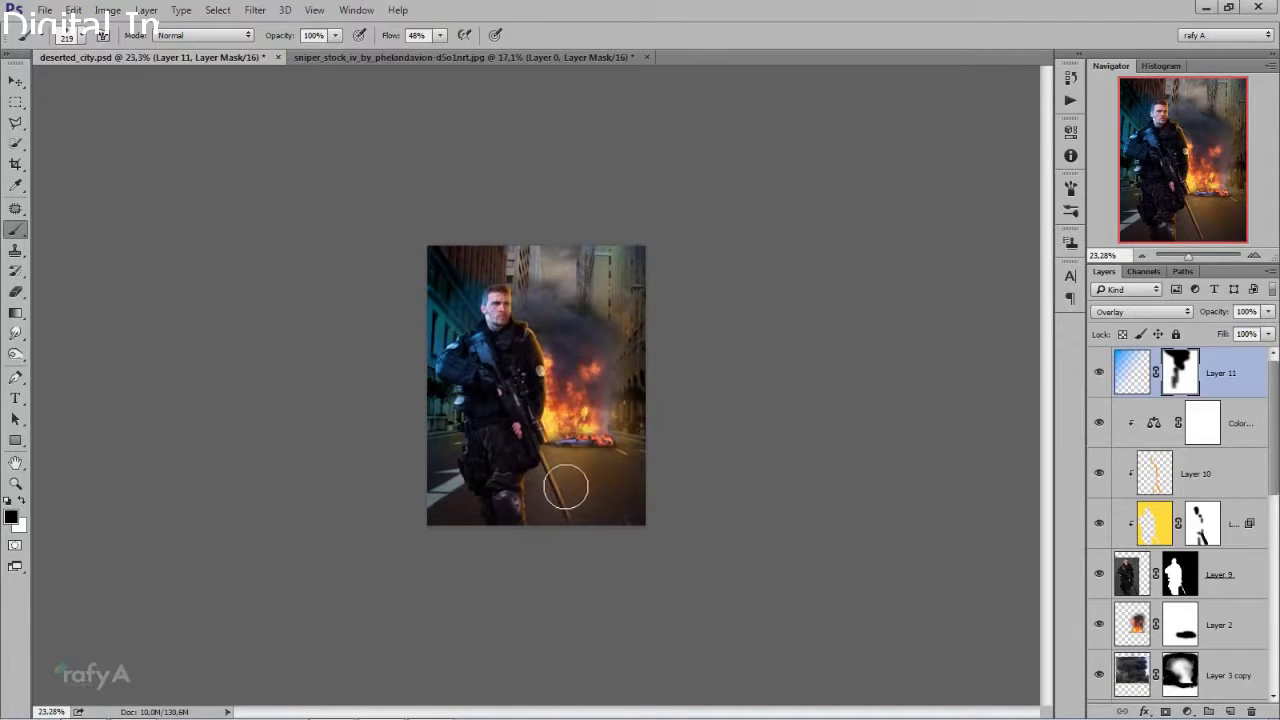
pyautogui.scroll(2, 536, 538)
pyautogui.scroll(1, 500, 200)
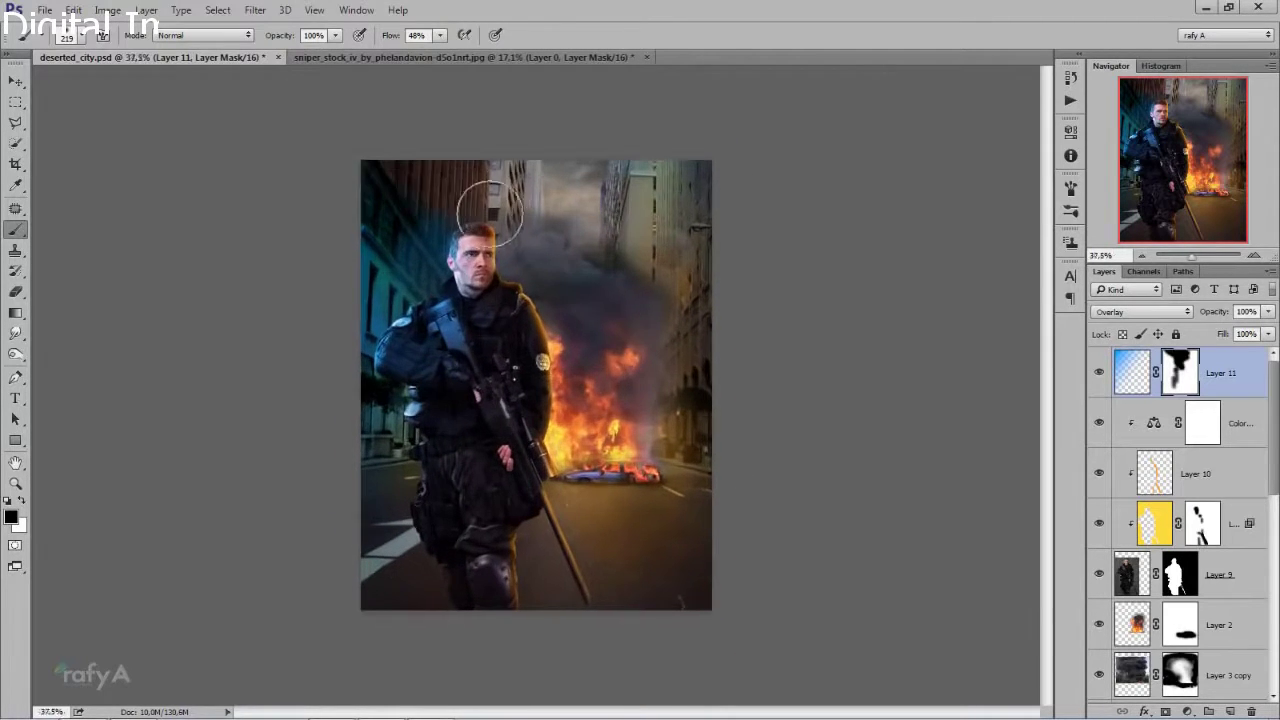
pyautogui.scroll(1, 490, 212)
pyautogui.scroll(-1, 490, 212)
pyautogui.press('x')
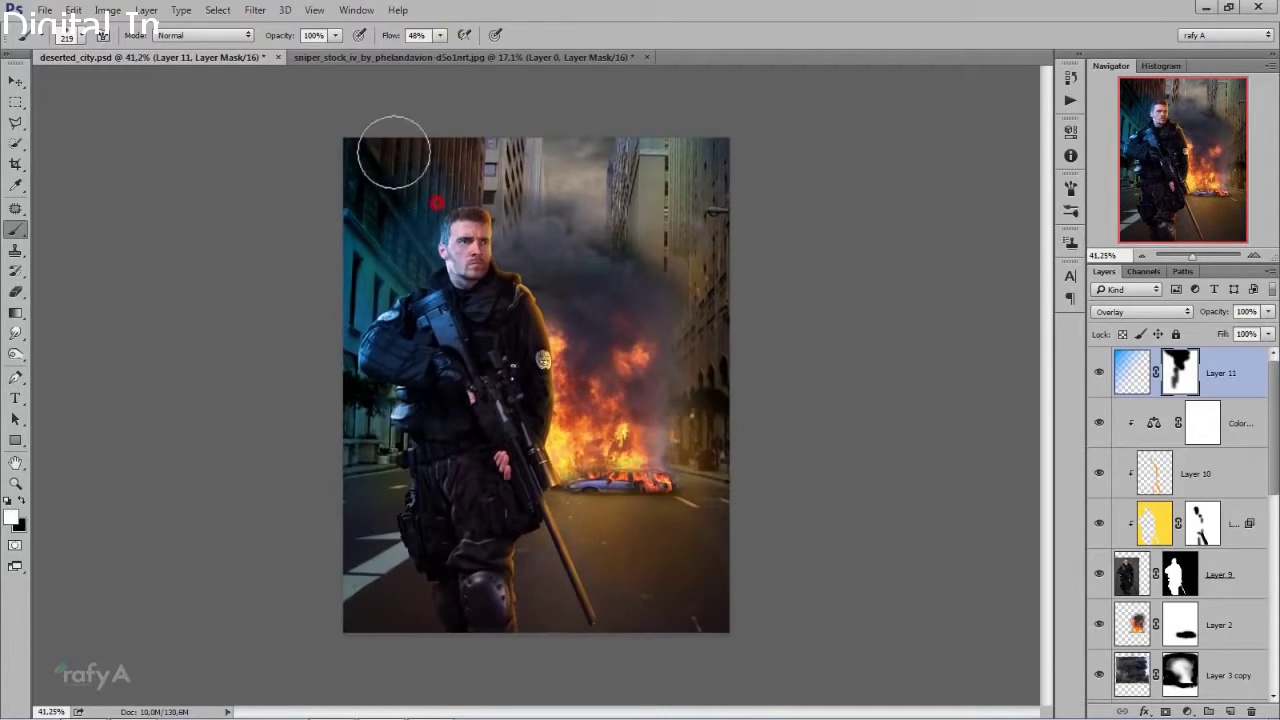
pyautogui.moveTo(352, 131); pyautogui.dragTo(429, 152)
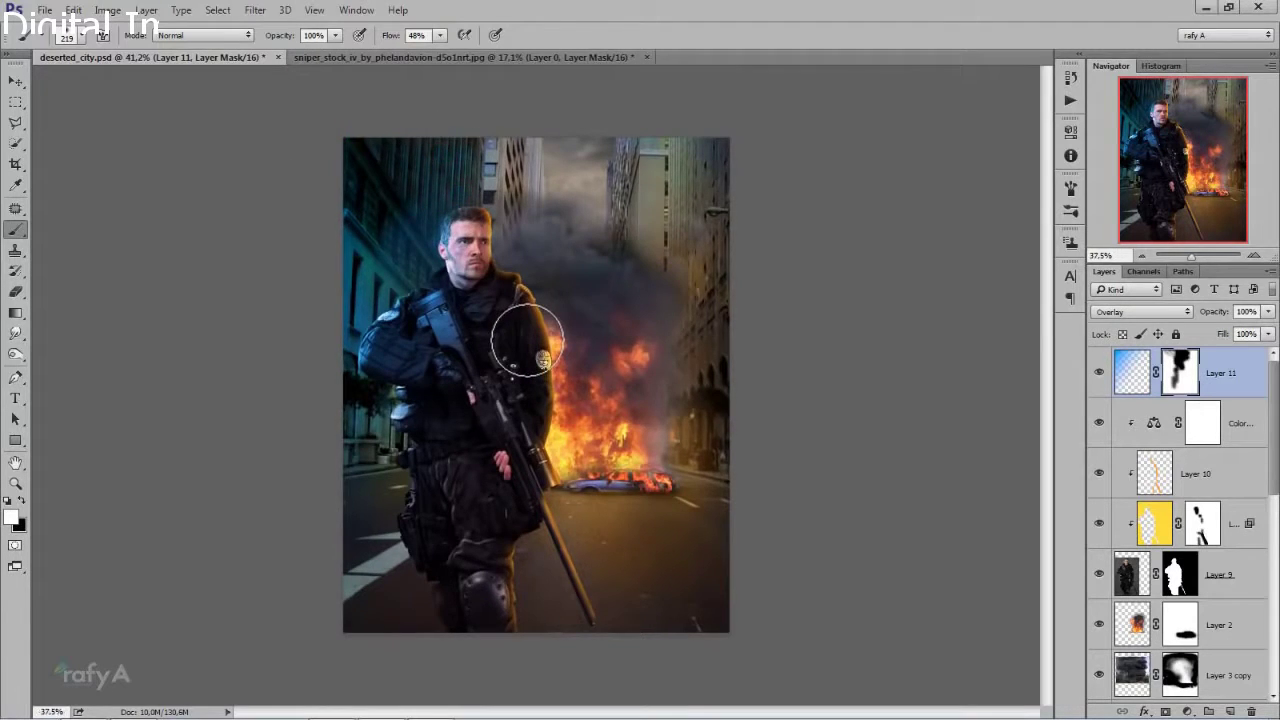
pyautogui.scroll(-1, 520, 342)
pyautogui.scroll(1, 528, 350)
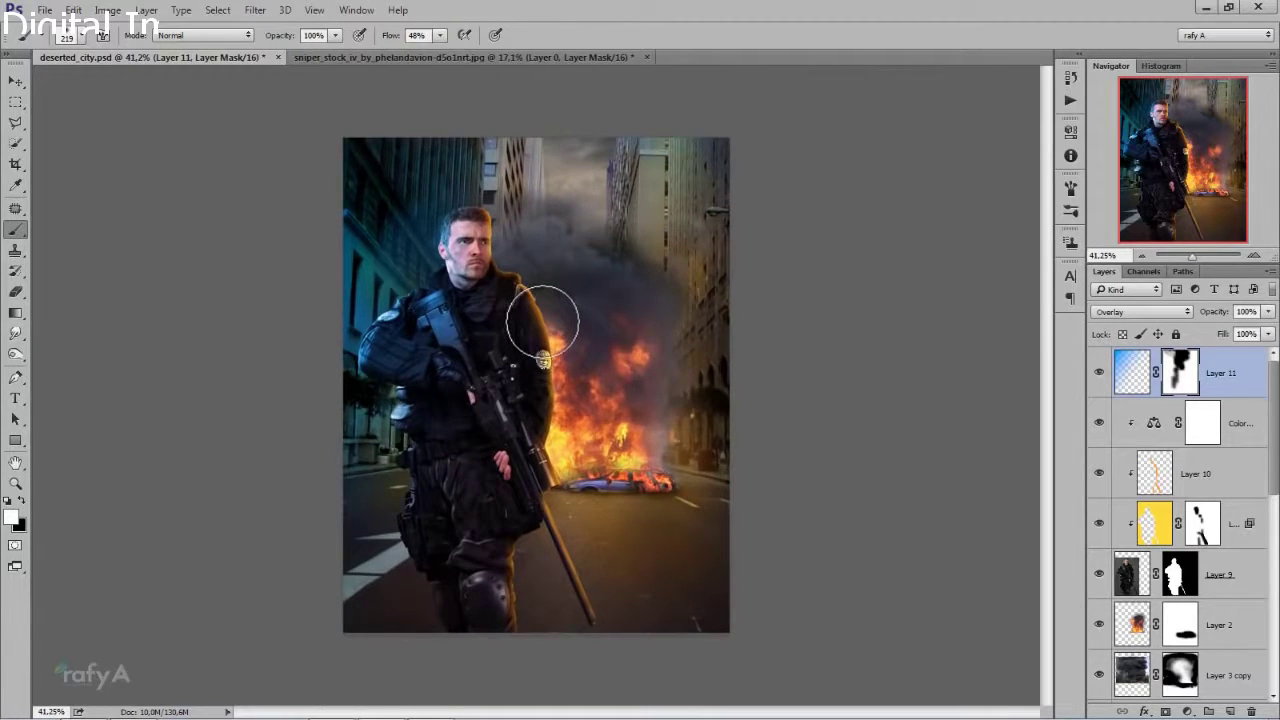
pyautogui.scroll(1, 542, 321)
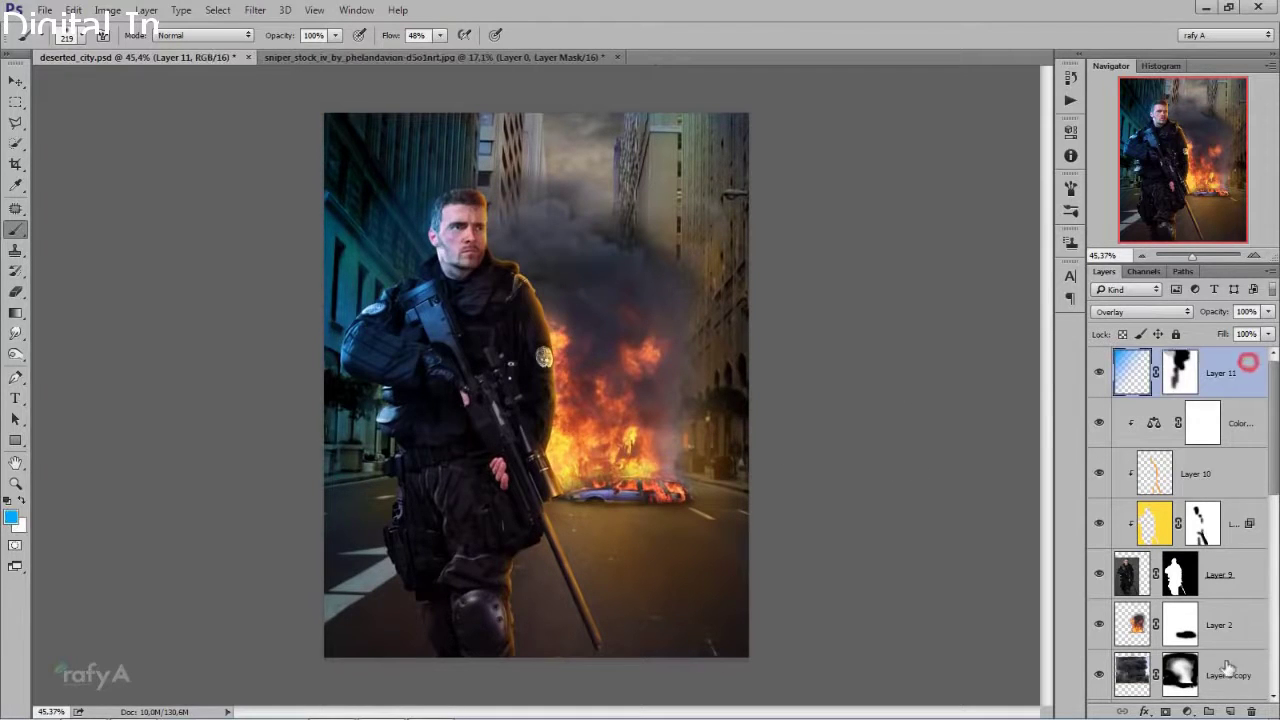
# - On a new Layer 12, draw a blue gradient rising from the bottom-left corner
pyautogui.click(1230, 711)
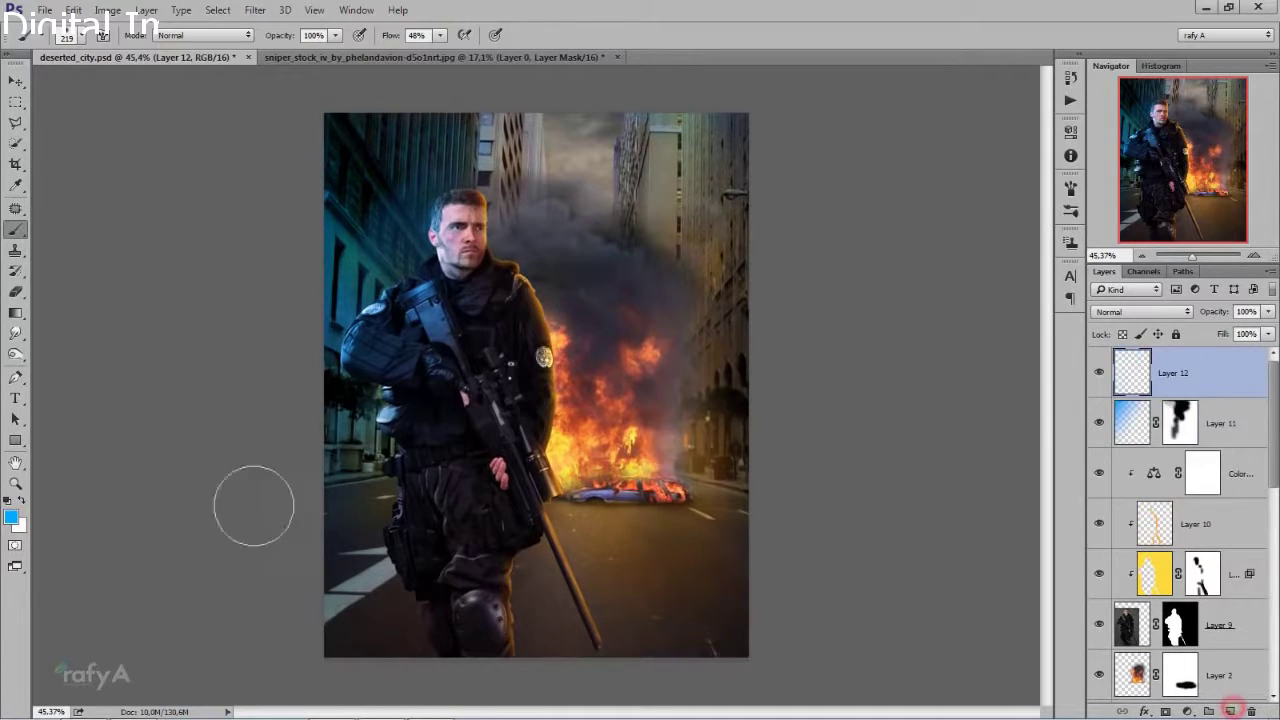
pyautogui.click(16, 312)
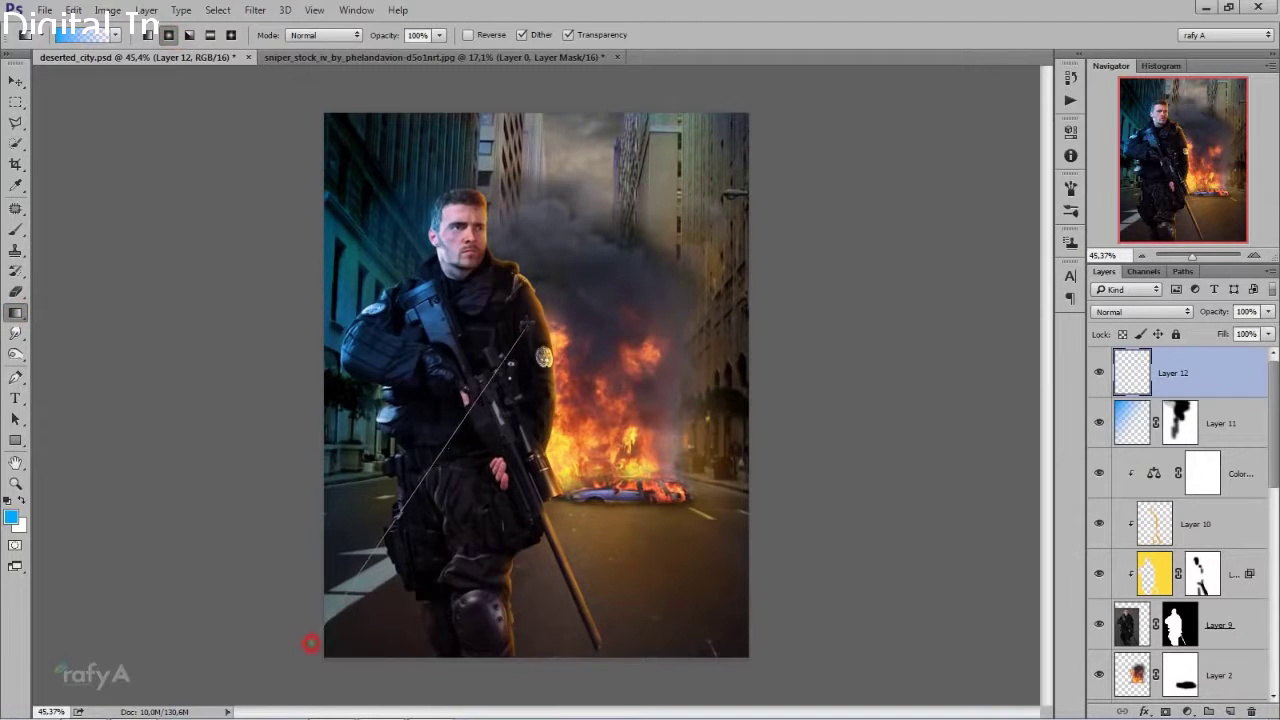
pyautogui.moveTo(310, 652); pyautogui.dragTo(528, 320)
# - Set Layer 12 to Overlay blend mode at 74% opacity
pyautogui.click(1137, 312)
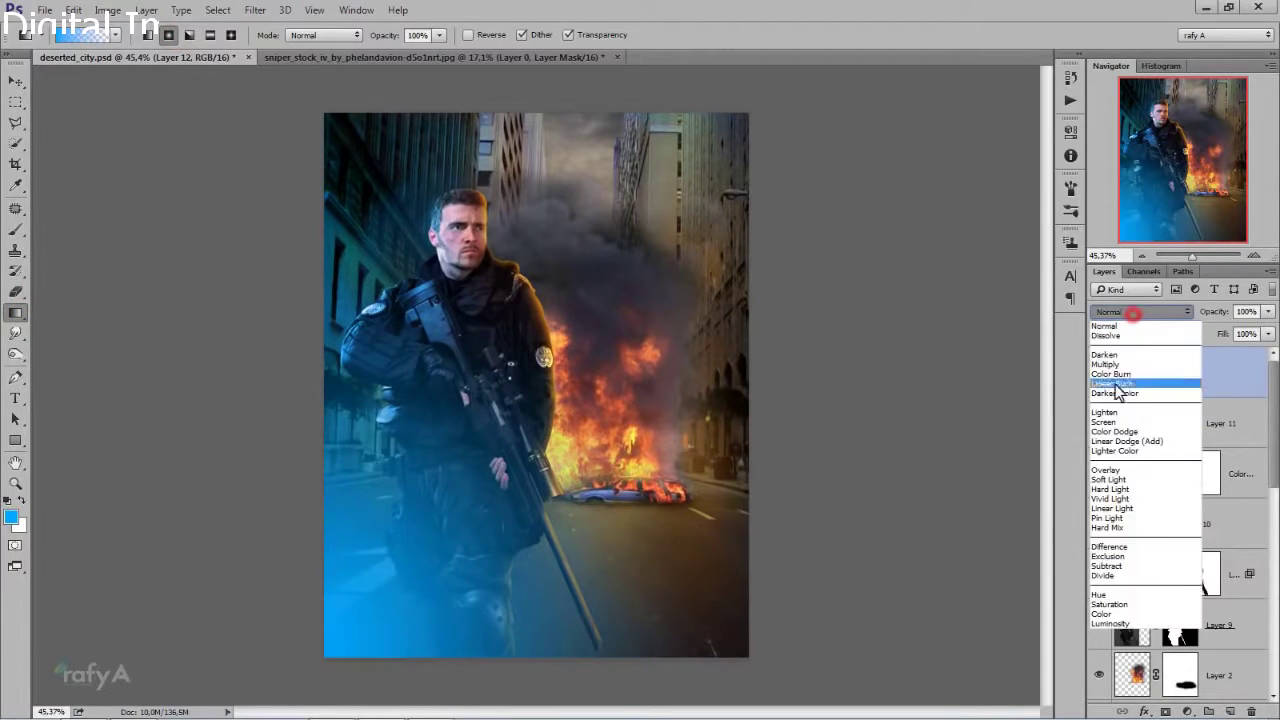
pyautogui.click(1112, 420)
pyautogui.click(1267, 311)
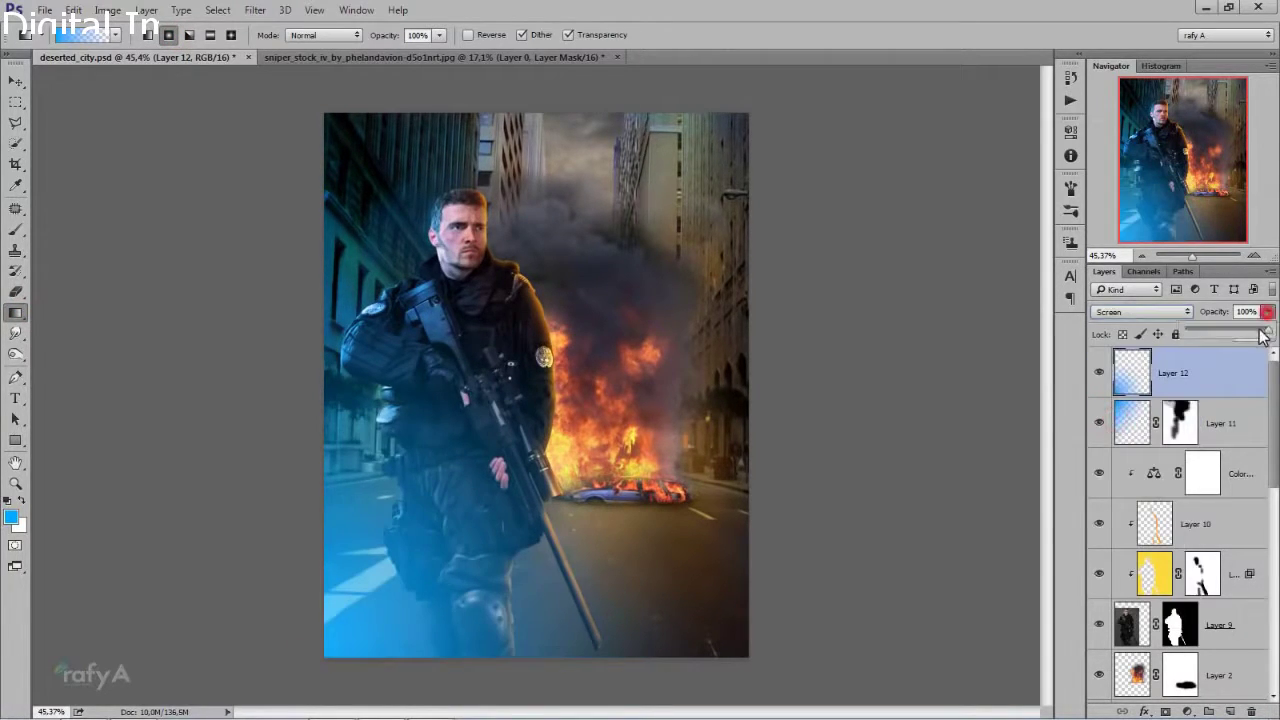
pyautogui.moveTo(1208, 337); pyautogui.dragTo(1188, 337)
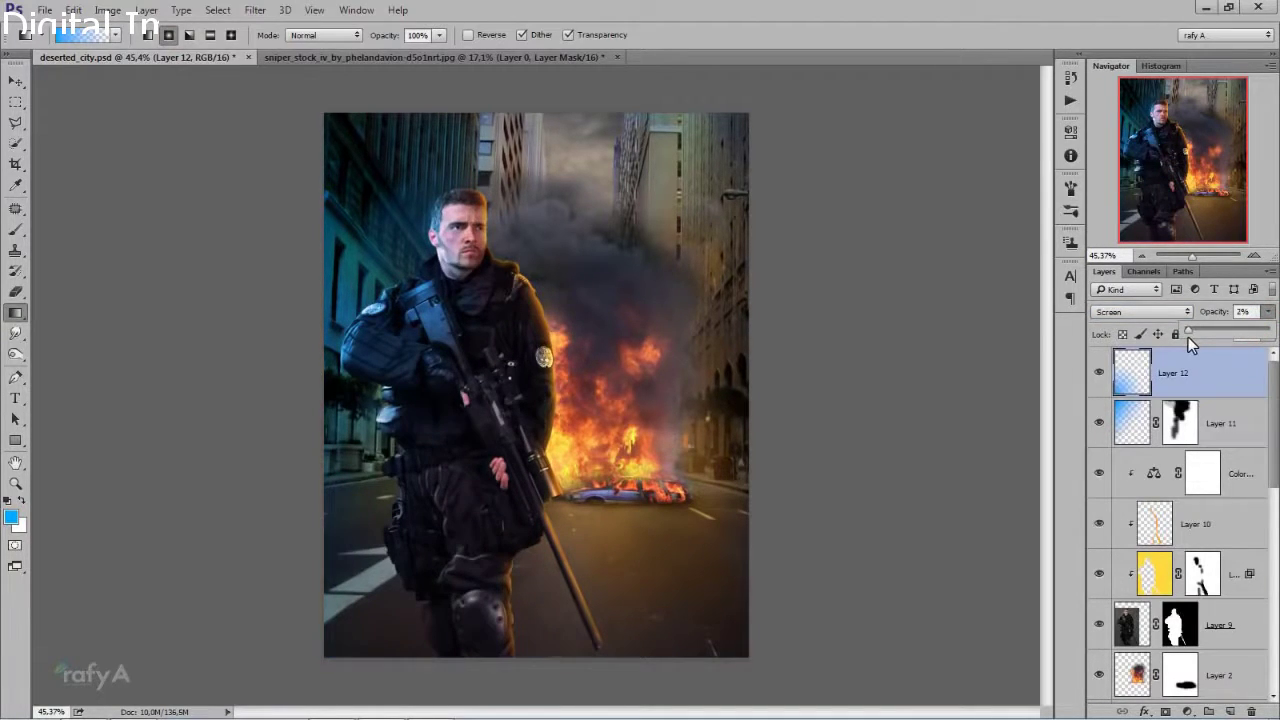
pyautogui.click(1140, 311)
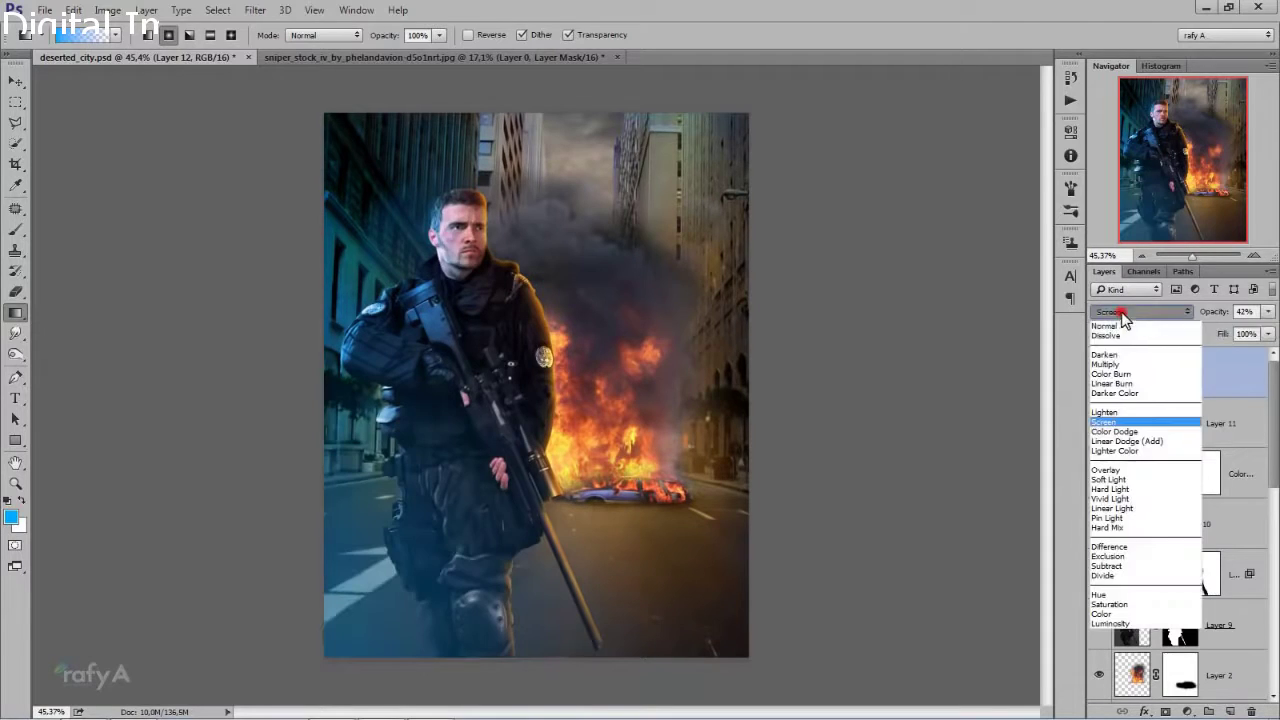
pyautogui.click(1139, 467)
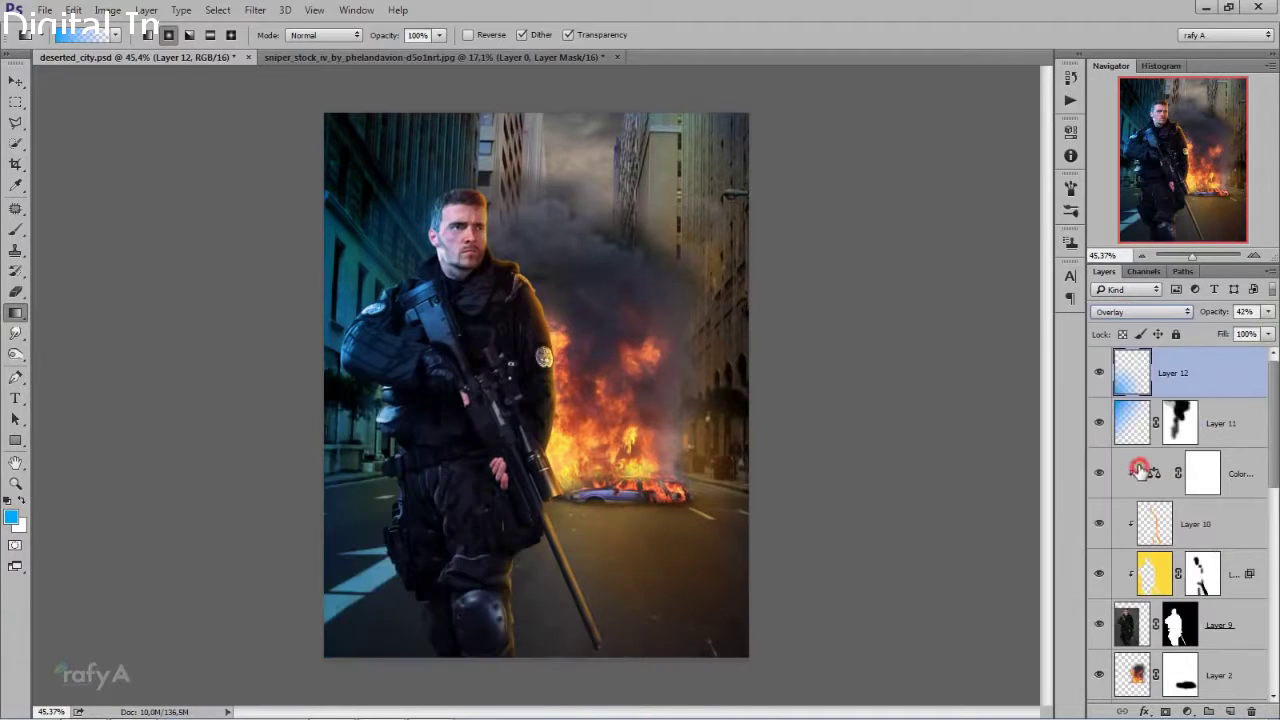
pyautogui.click(1265, 312)
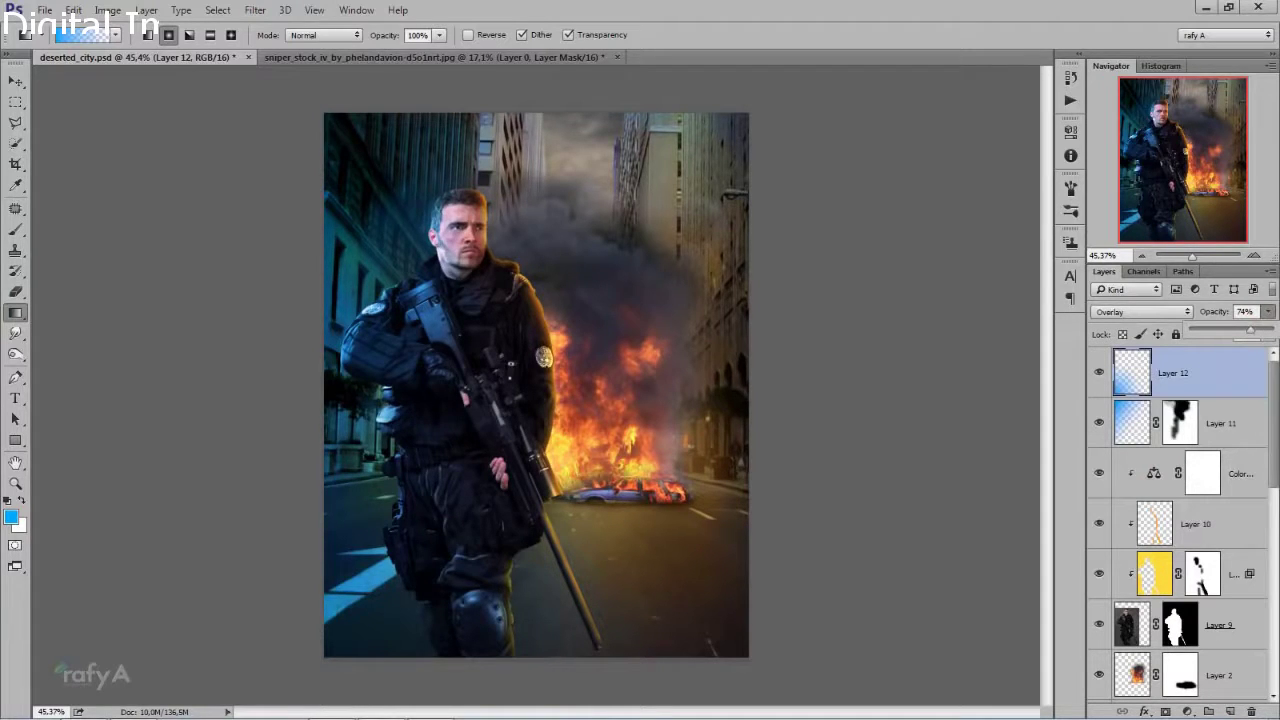
pyautogui.scroll(-3, 536, 385)
pyautogui.scroll(2, 536, 385)
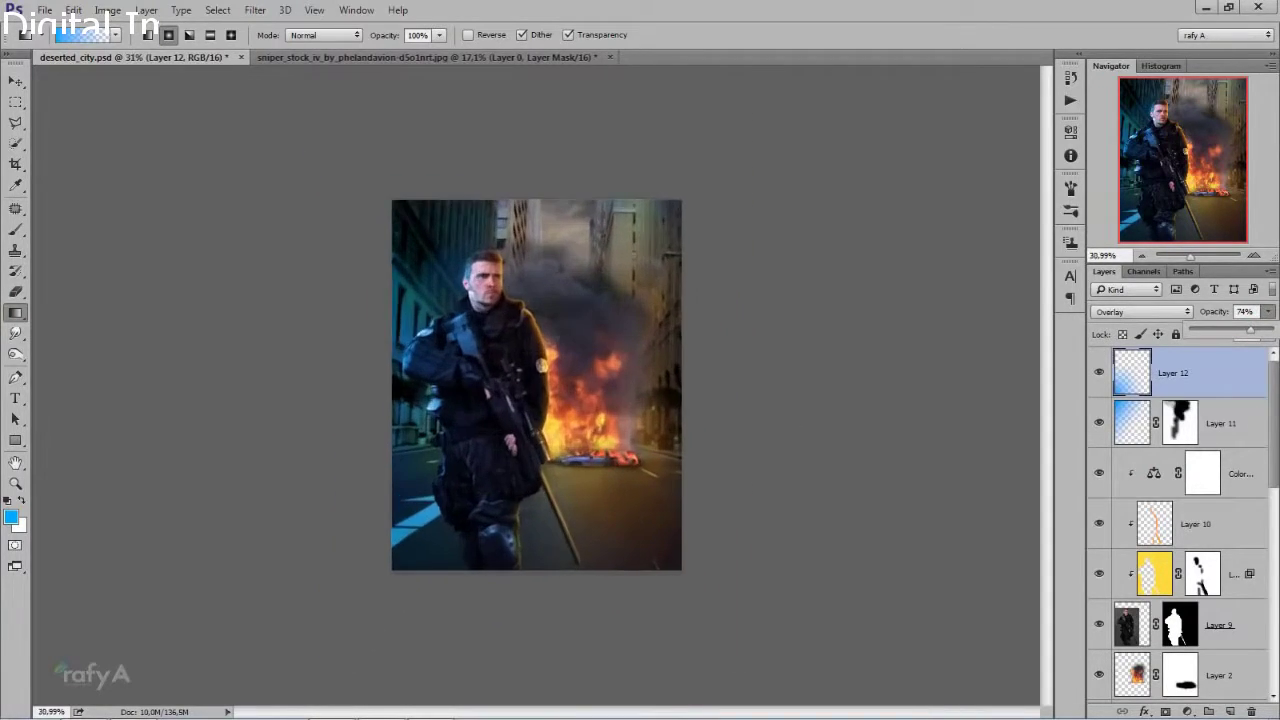
pyautogui.click(1217, 386)
# - Add new Layer 13 and set the foreground colour to a deeper blue #006cff
pyautogui.click(1229, 711)
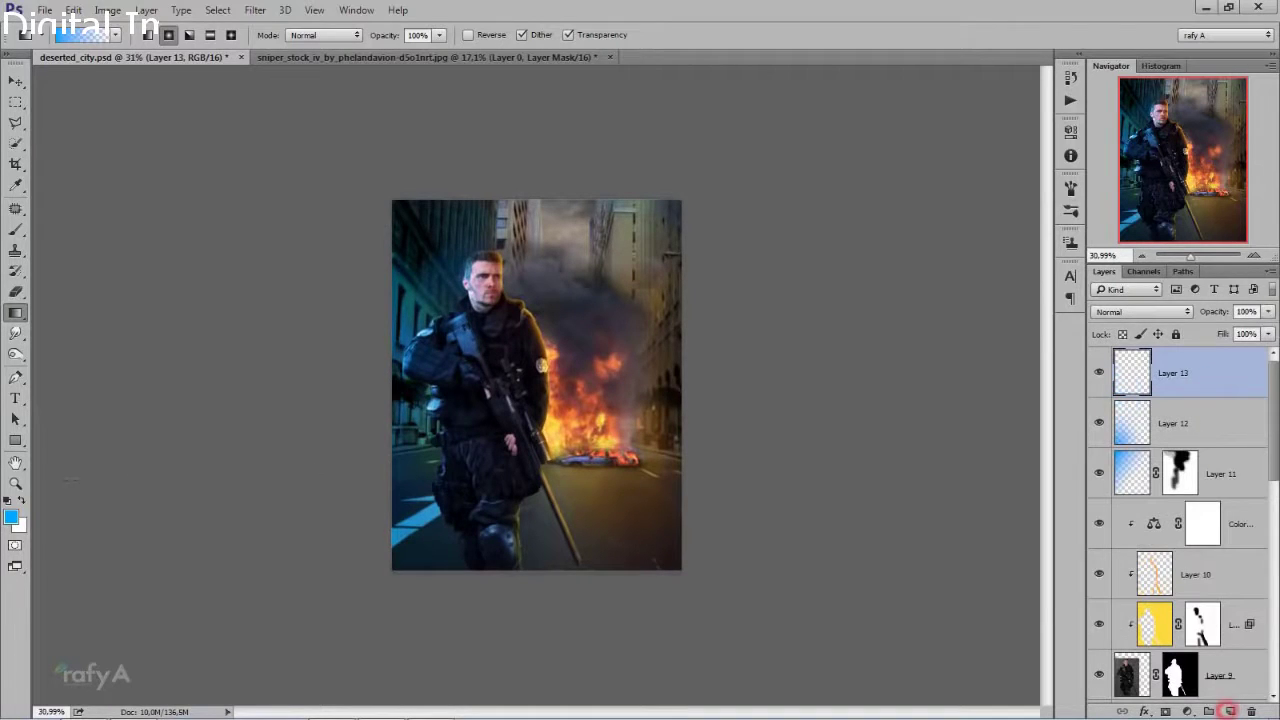
pyautogui.click(11, 516)
pyautogui.click(957, 436)
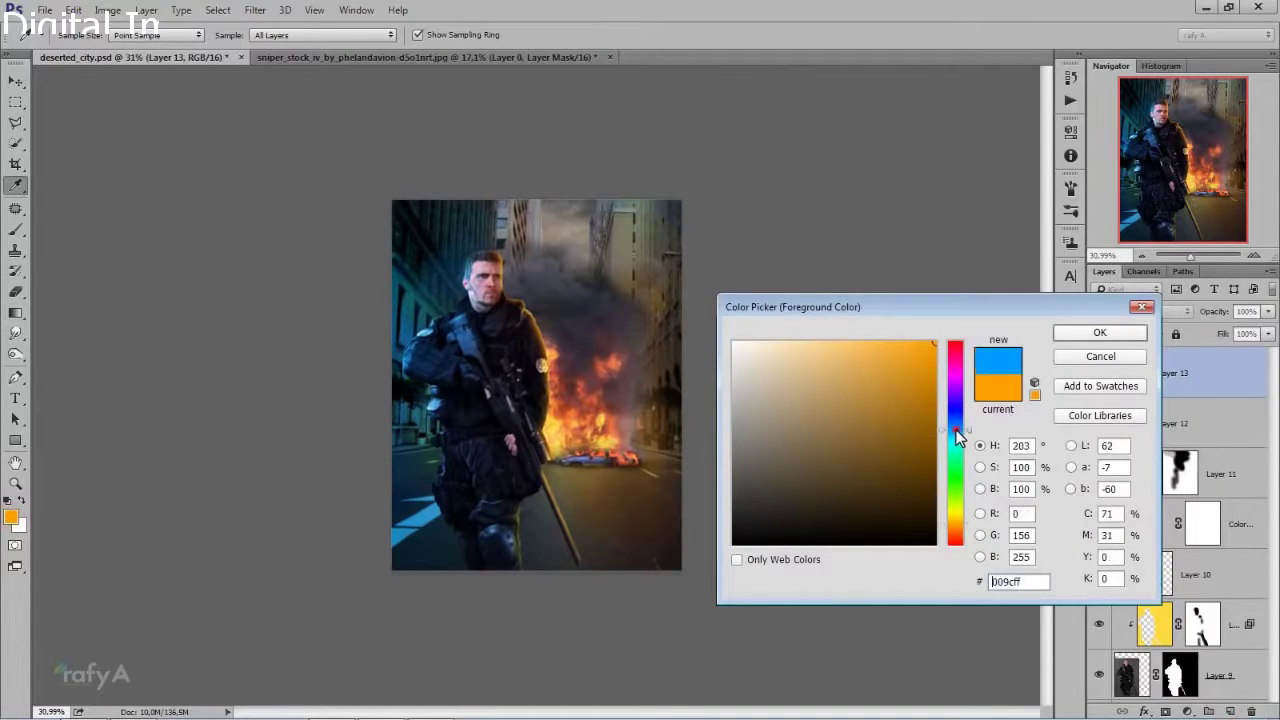
pyautogui.moveTo(956, 431); pyautogui.dragTo(960, 426)
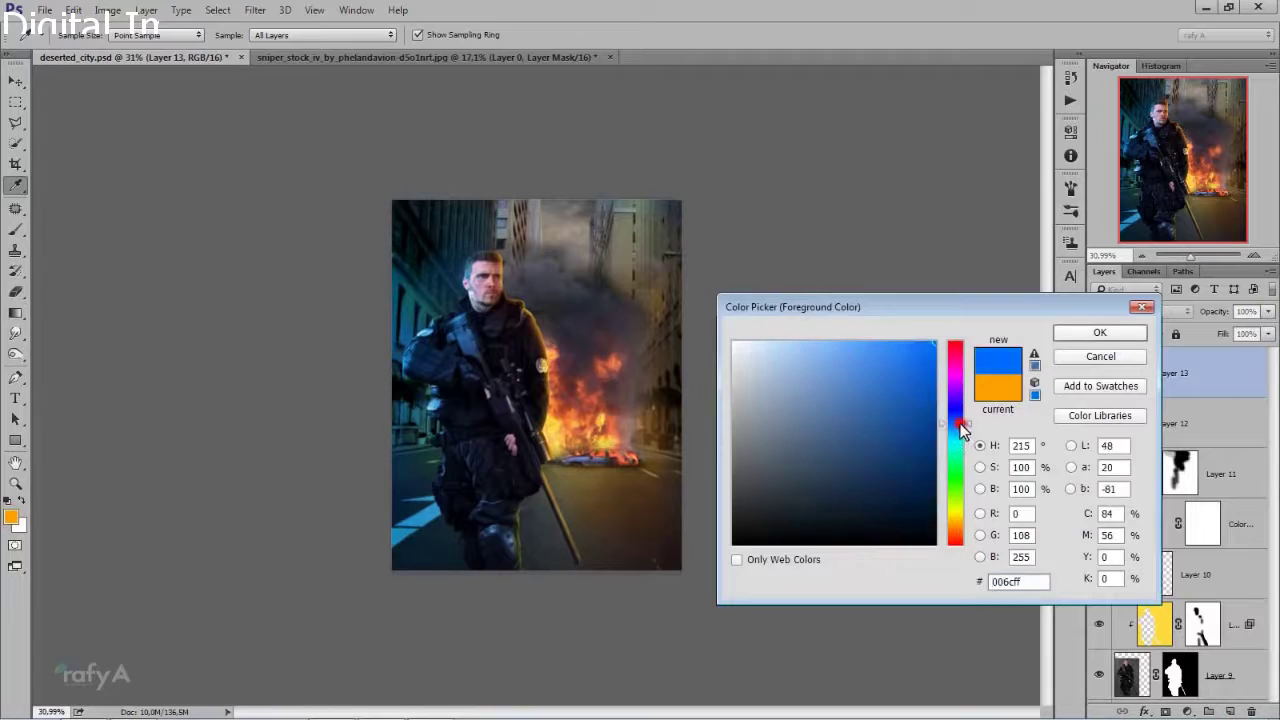
pyautogui.click(1068, 337)
# - Draw a blue gradient across the upper right, blended as Overlay at 27% opacity
pyautogui.press('g')
pyautogui.moveTo(584, 404); pyautogui.dragTo(585, 404)
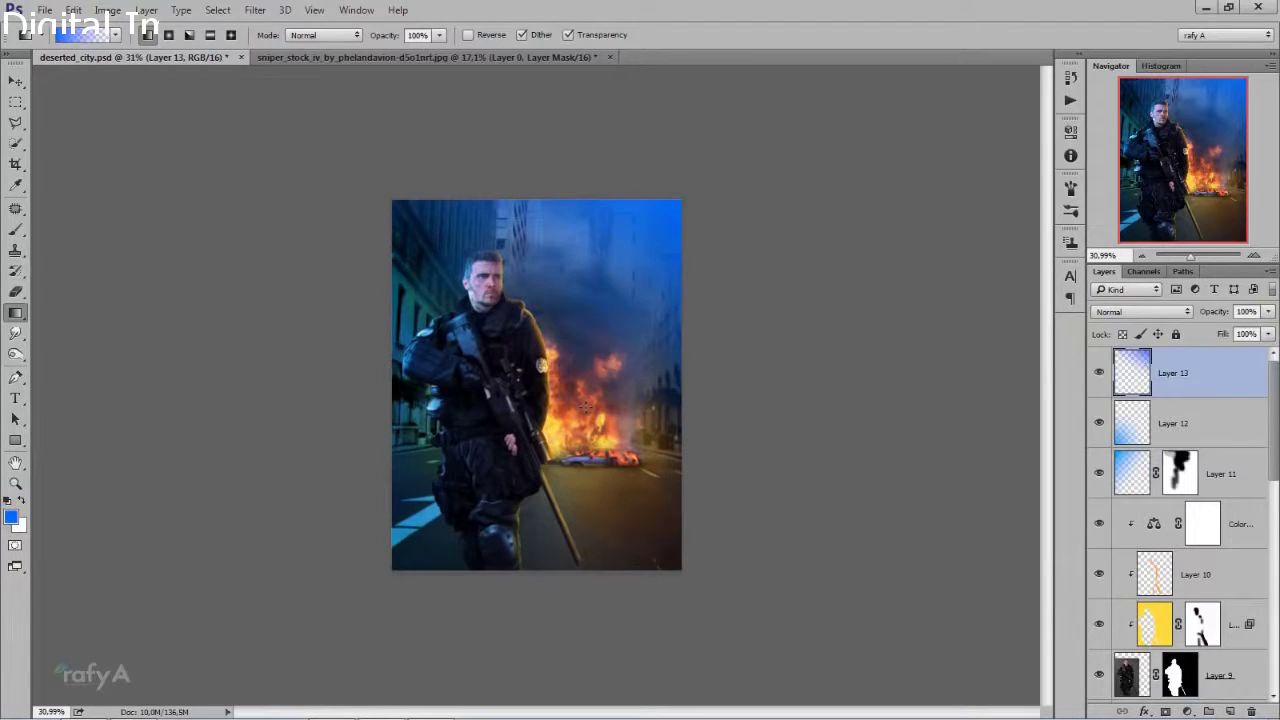
pyautogui.click(1158, 311)
pyautogui.click(1145, 470)
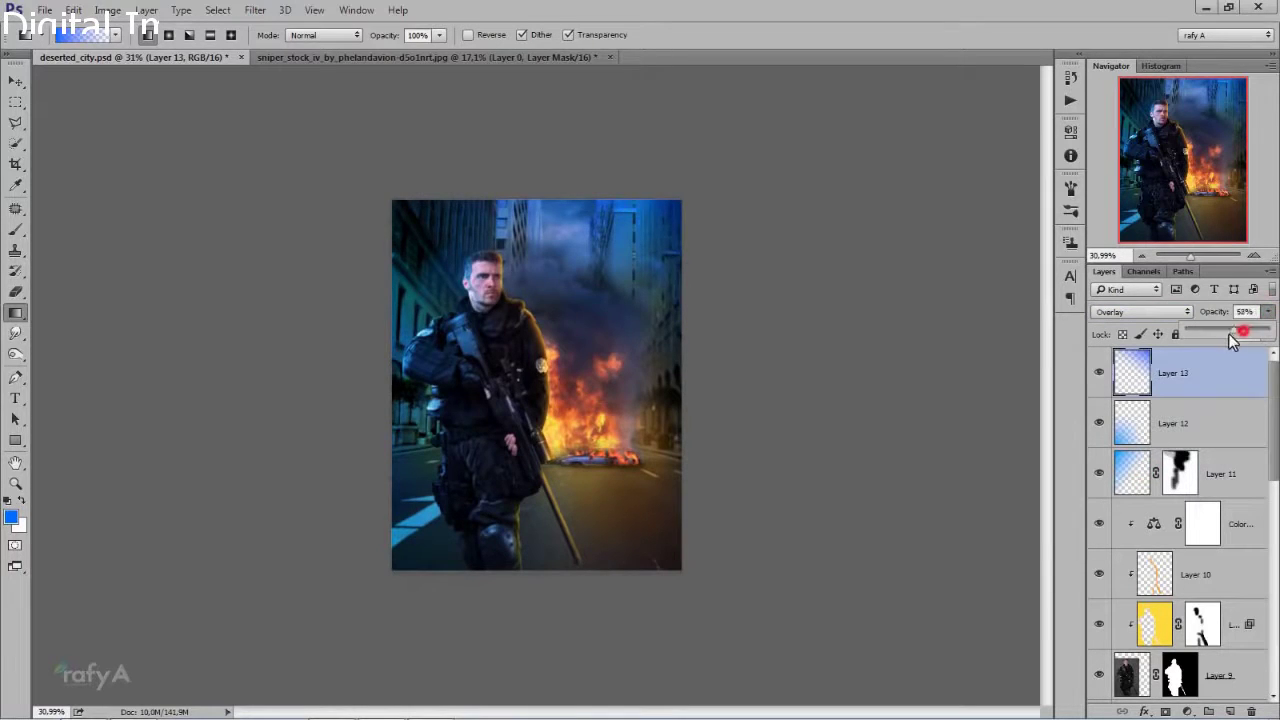
pyautogui.moveTo(1268, 314); pyautogui.dragTo(1226, 341)
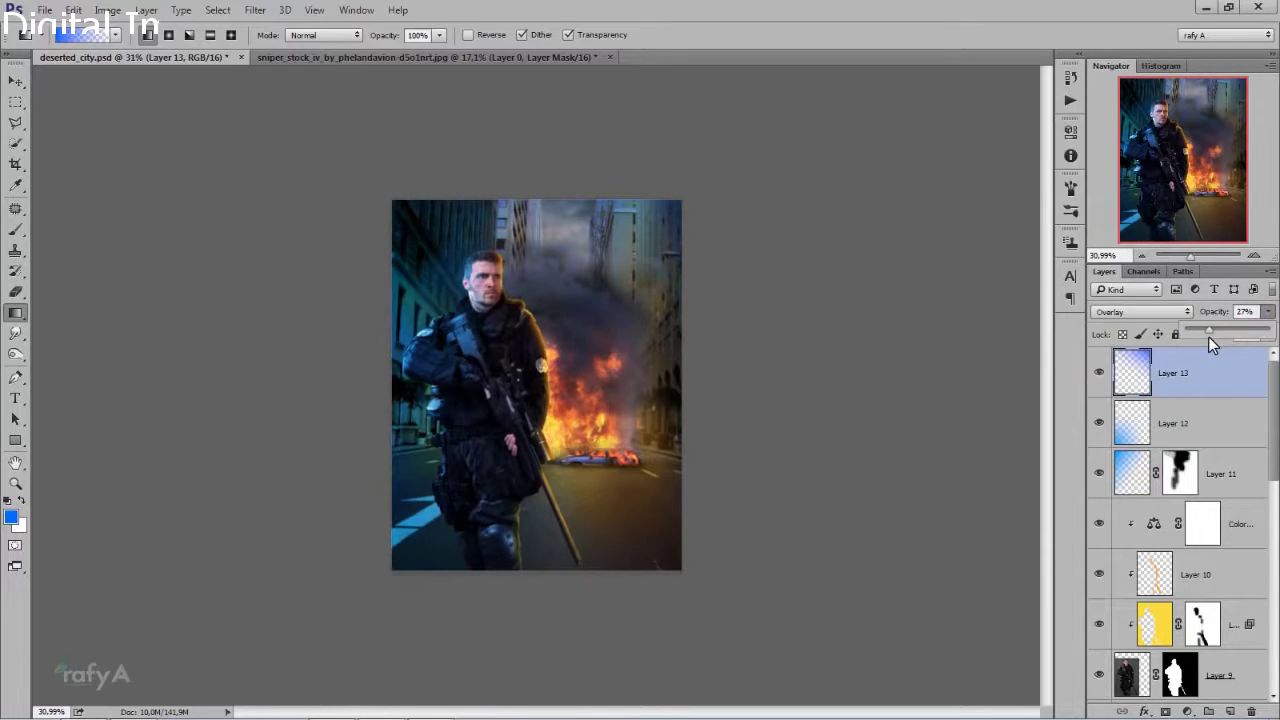
pyautogui.click(920, 434)
pyautogui.hotkey('ctrl', '0')
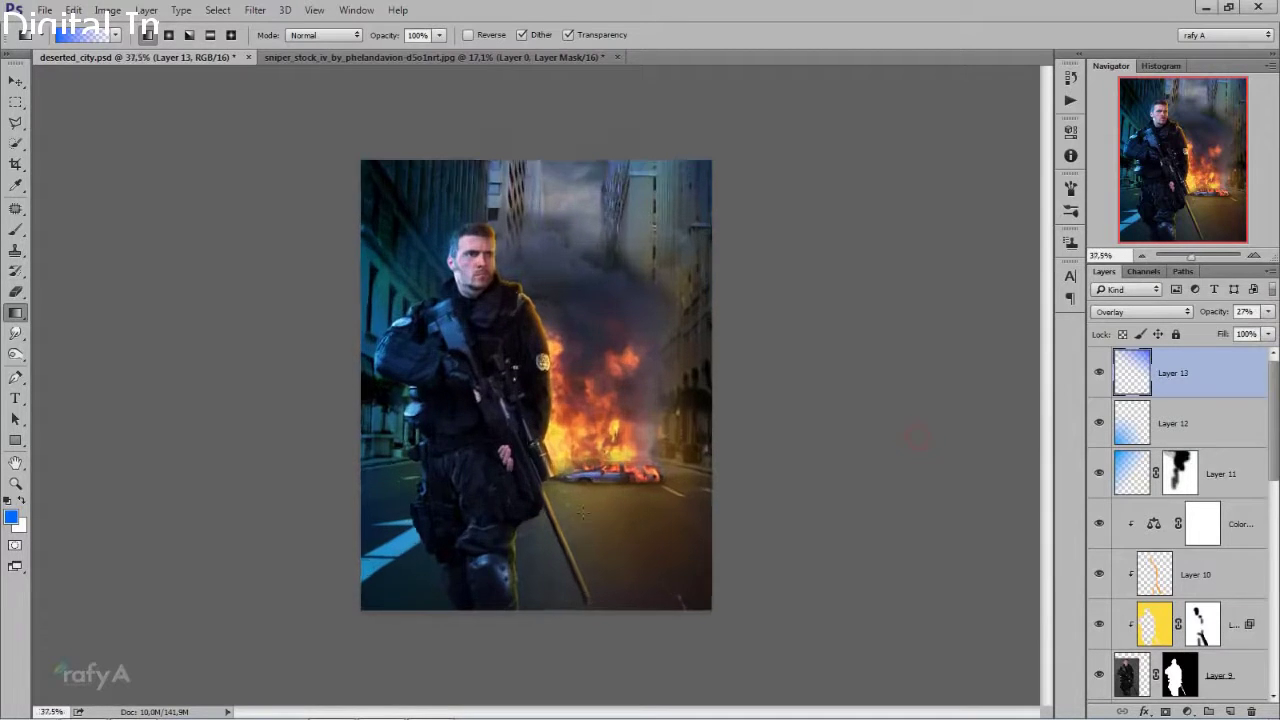
pyautogui.scroll(1, 582, 513)
pyautogui.scroll(2, 590, 460)
pyautogui.scroll(-1, 605, 360)
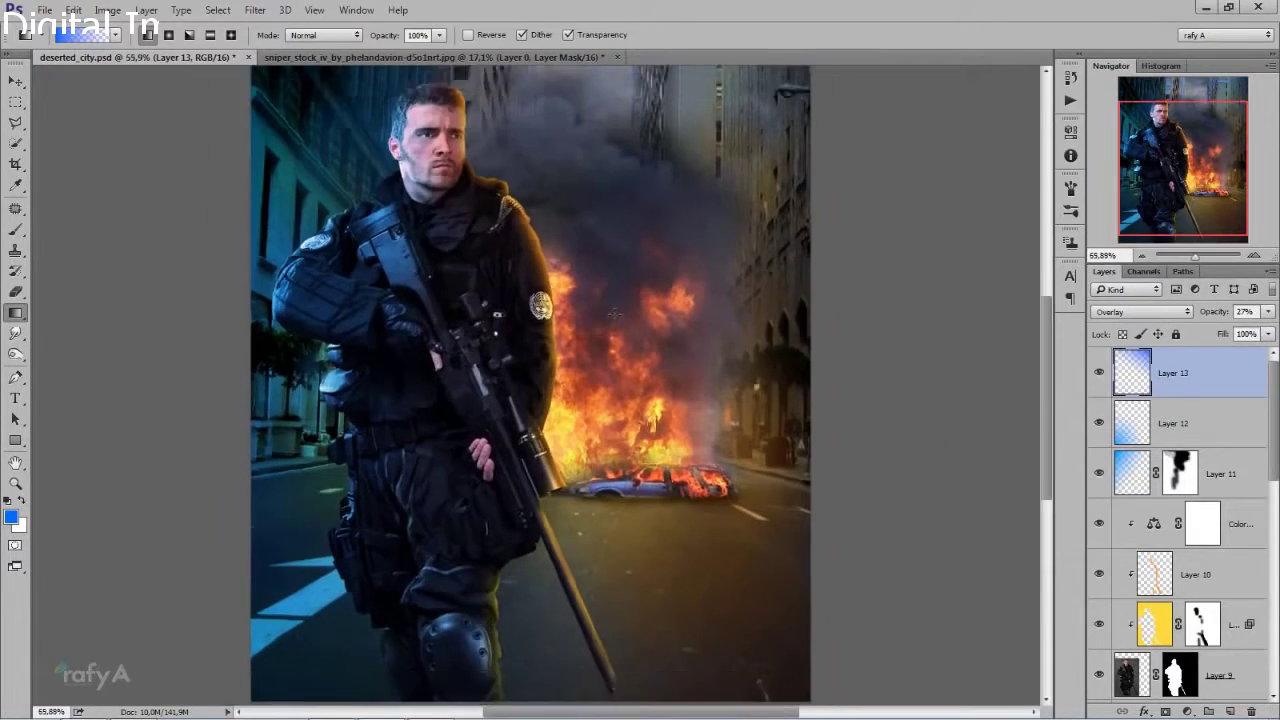
pyautogui.scroll(-3, 614, 315)
pyautogui.scroll(-1, 614, 315)
pyautogui.scroll(2, 614, 315)
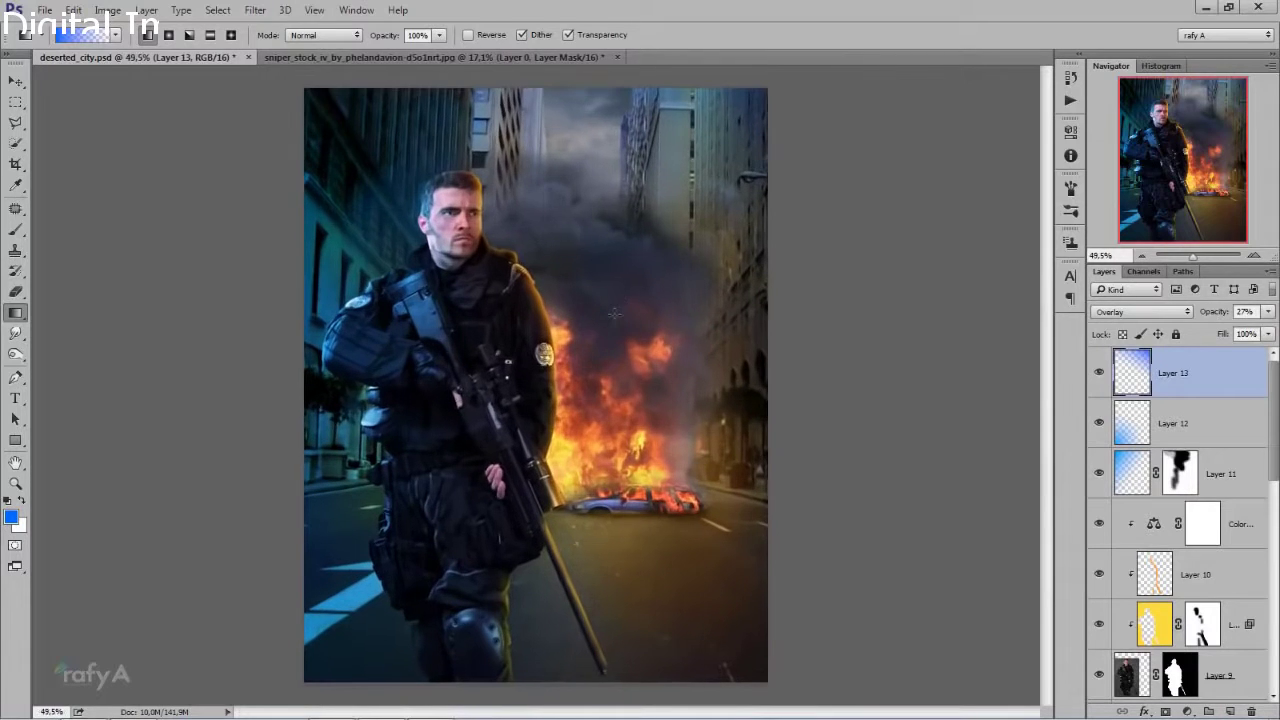
# - On Layer 12, brush soft cyan light over the soldier's rifle and arm
pyautogui.click(1238, 413)
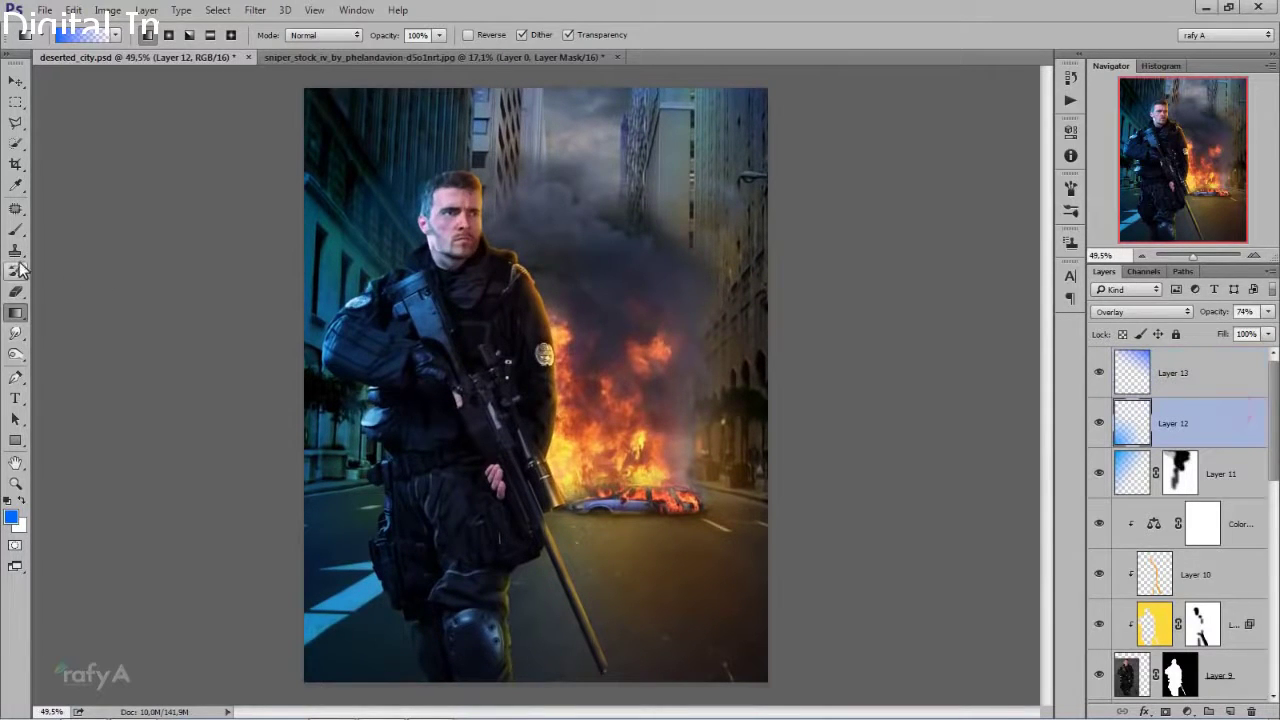
pyautogui.press('i')
pyautogui.click(11, 516)
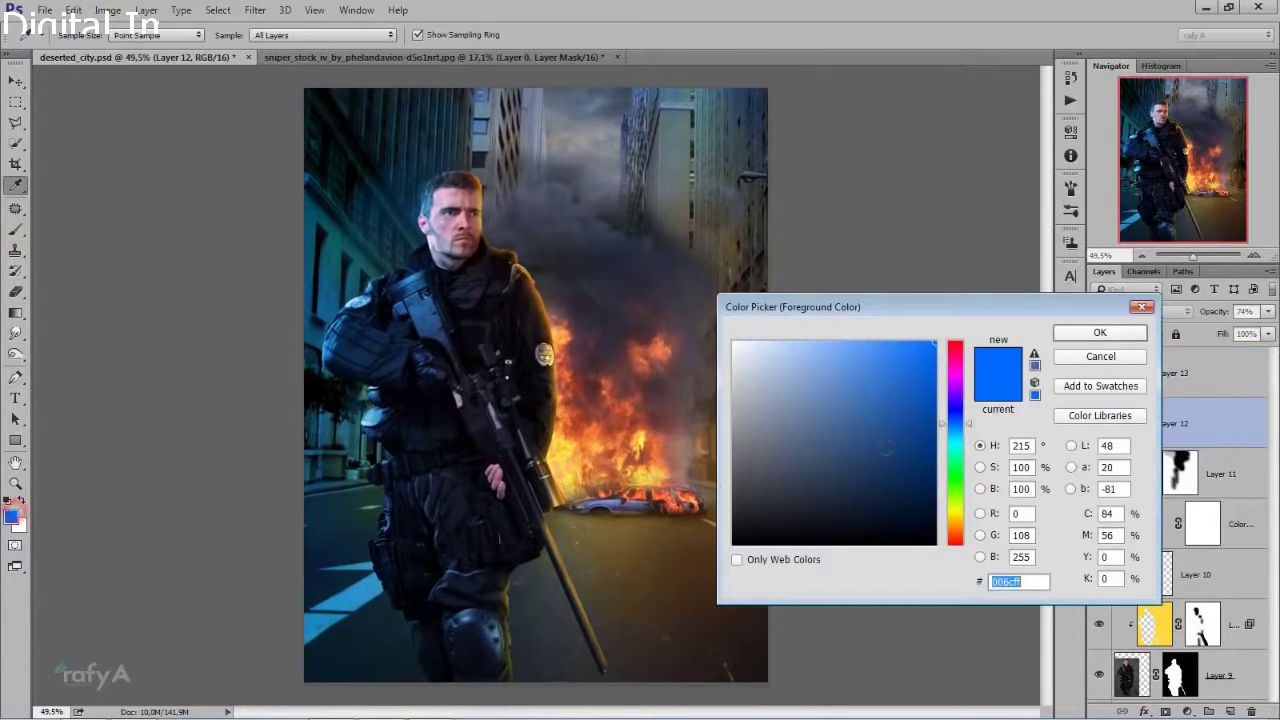
pyautogui.click(955, 443)
pyautogui.click(1099, 332)
pyautogui.press('b')
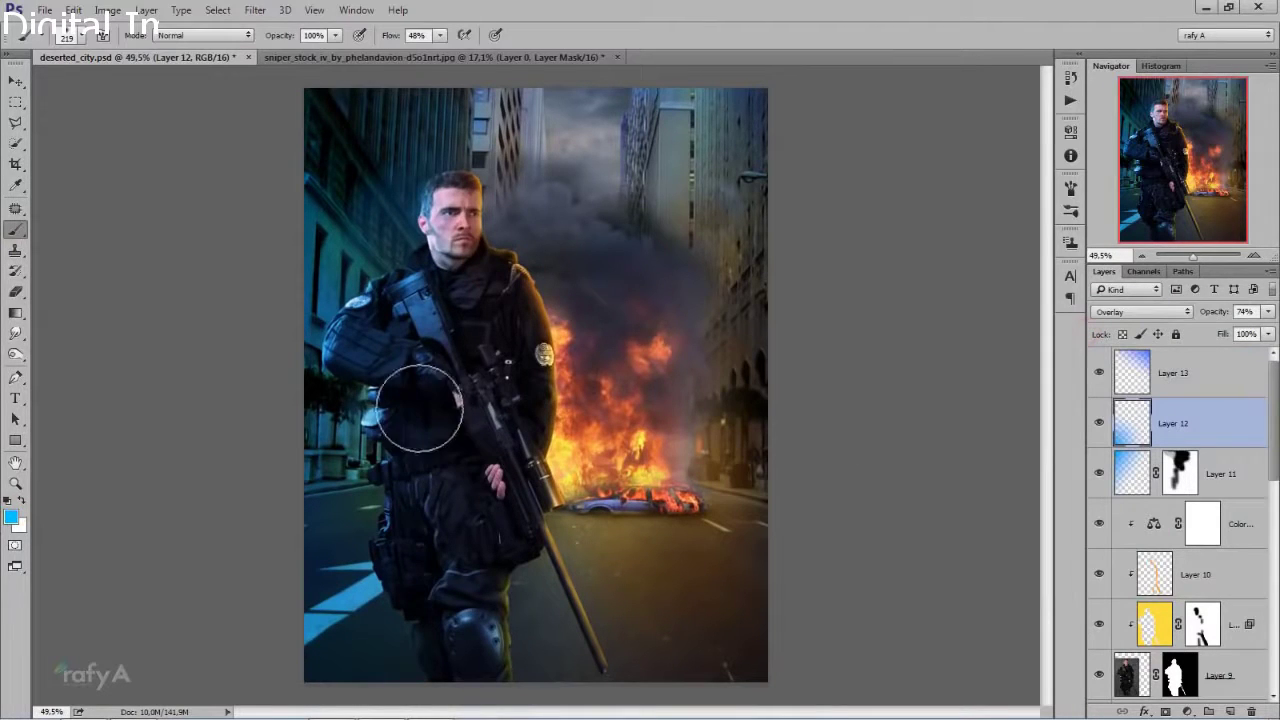
pyautogui.moveTo(470, 408); pyautogui.dragTo(437, 341)
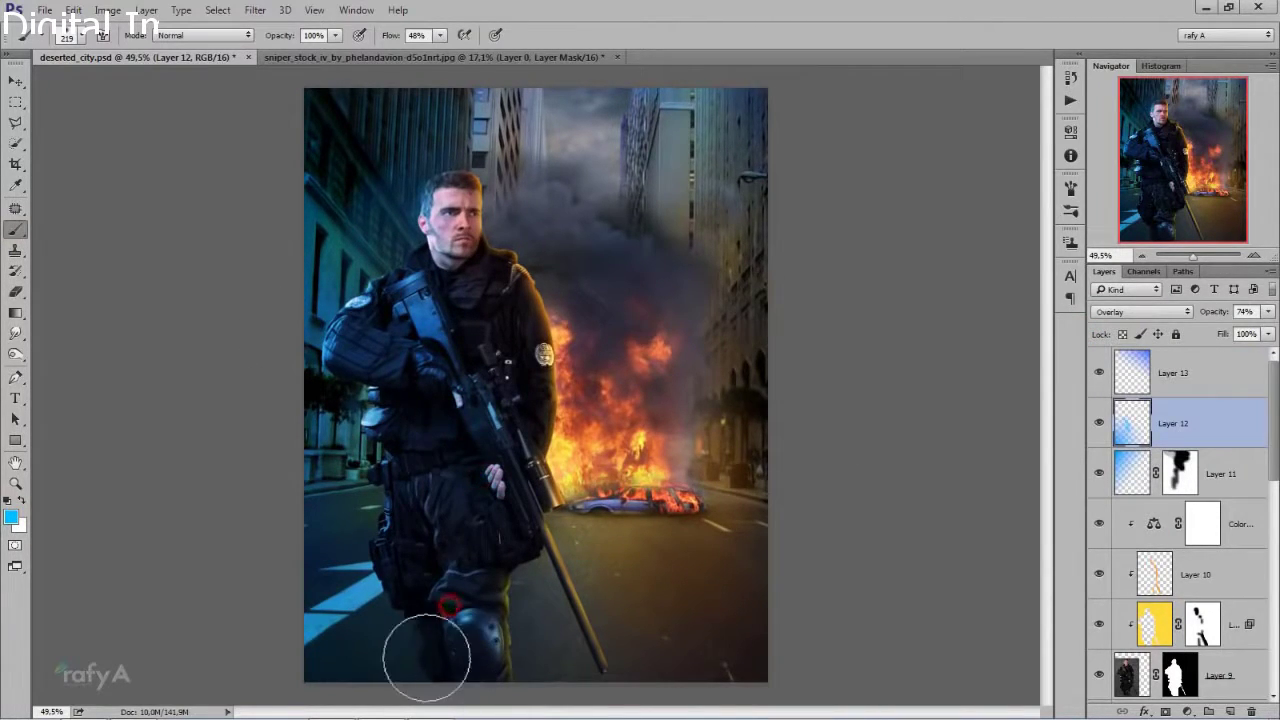
pyautogui.click(414, 376)
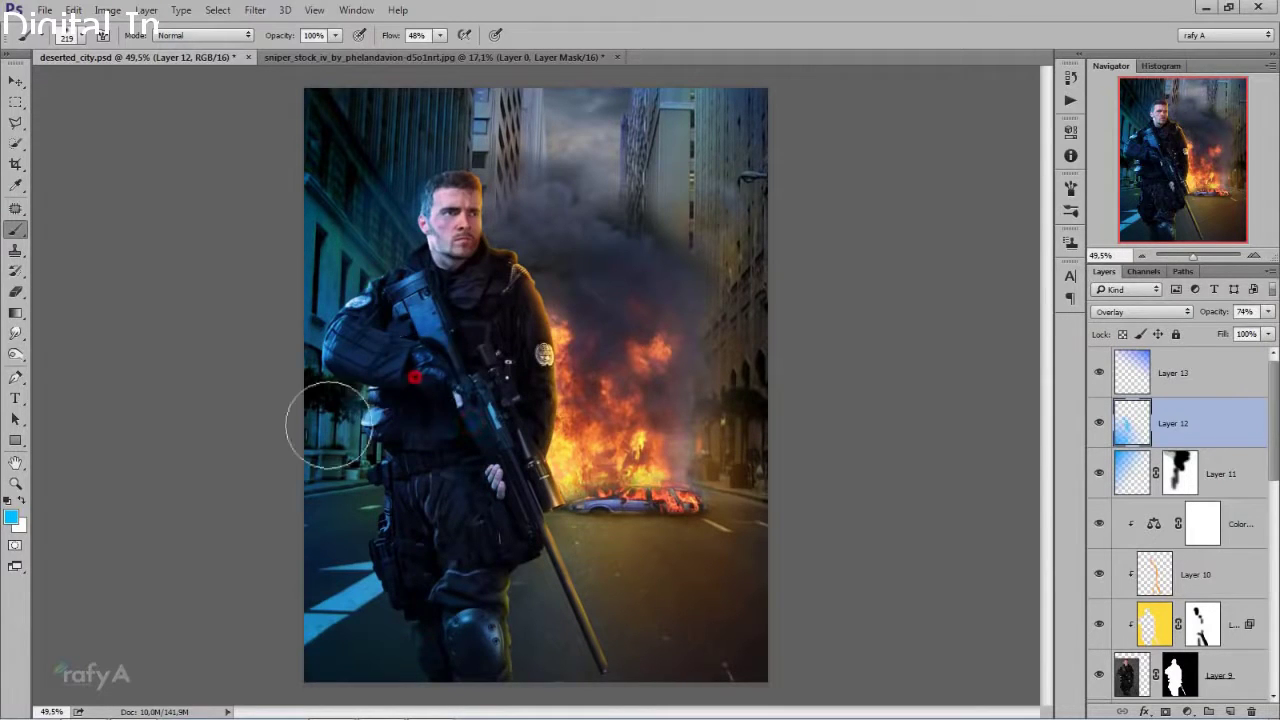
# - Sample orange from the fire and brush warm glow onto the soldier's leg, shoulder and arm
pyautogui.click(10, 517)
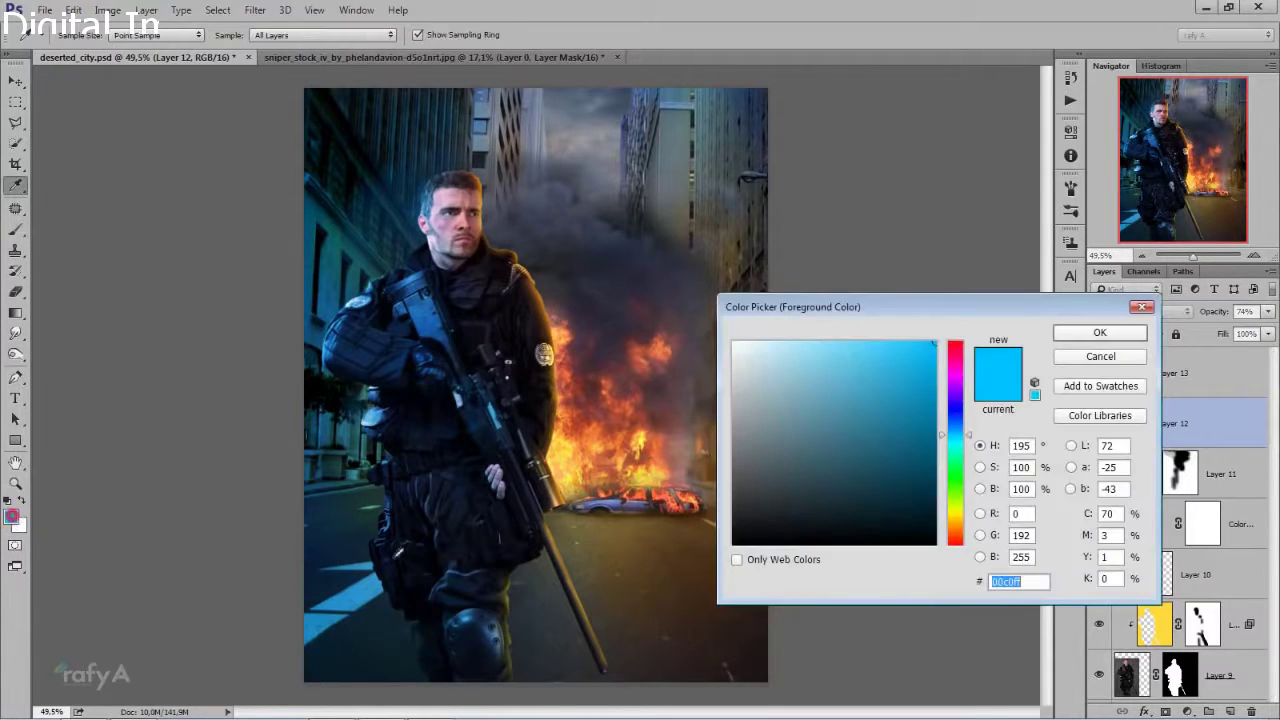
pyautogui.click(574, 449)
pyautogui.click(1099, 333)
pyautogui.click(516, 530)
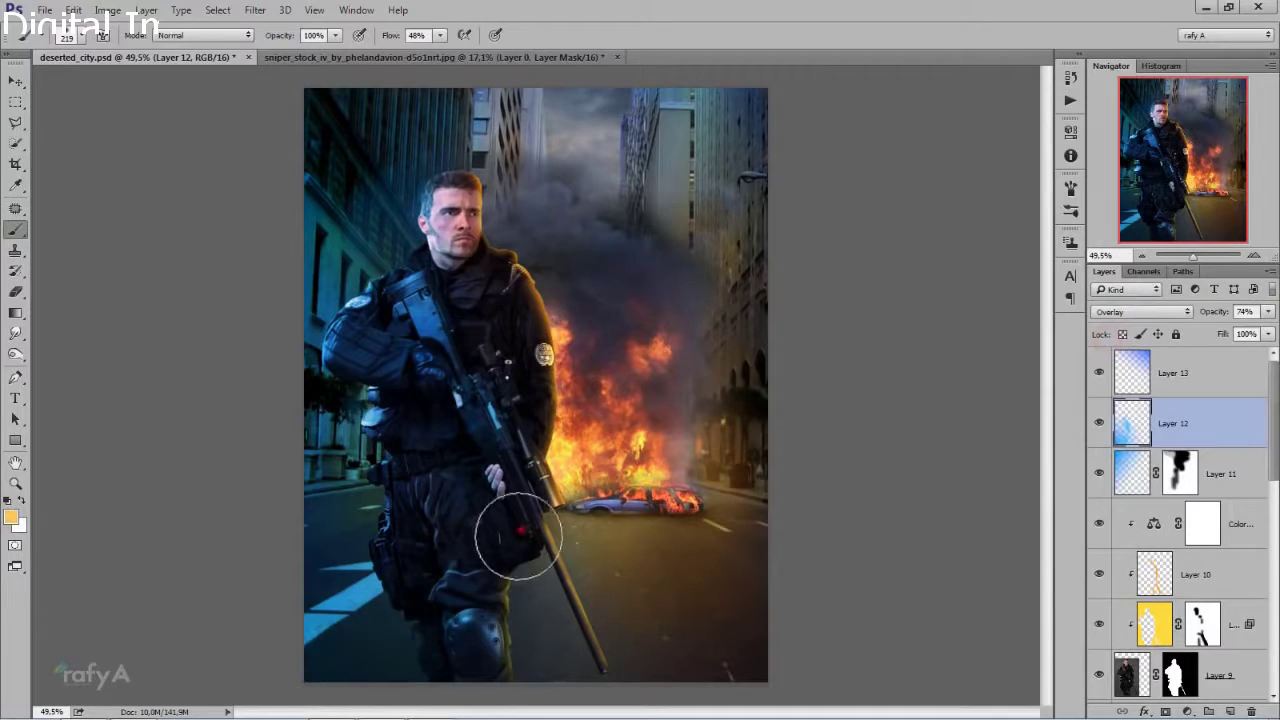
pyautogui.click(500, 604)
pyautogui.hotkey('ctrl', 'z')
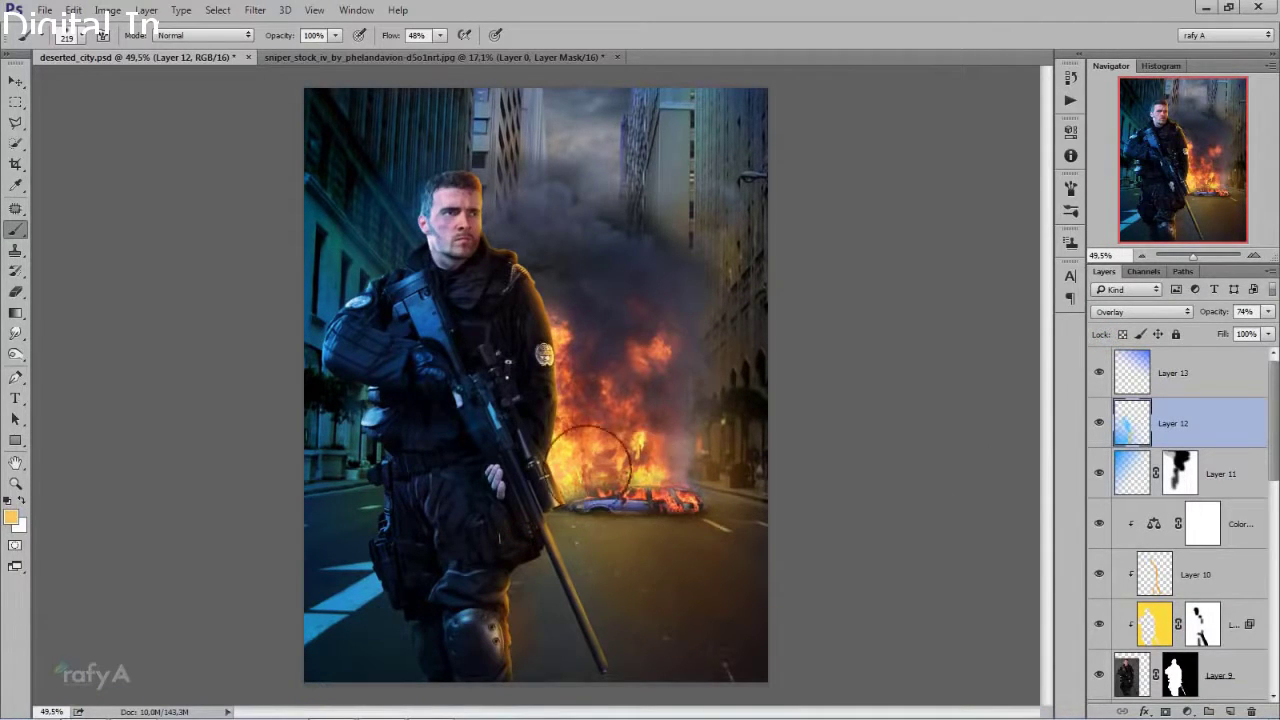
pyautogui.click(530, 425)
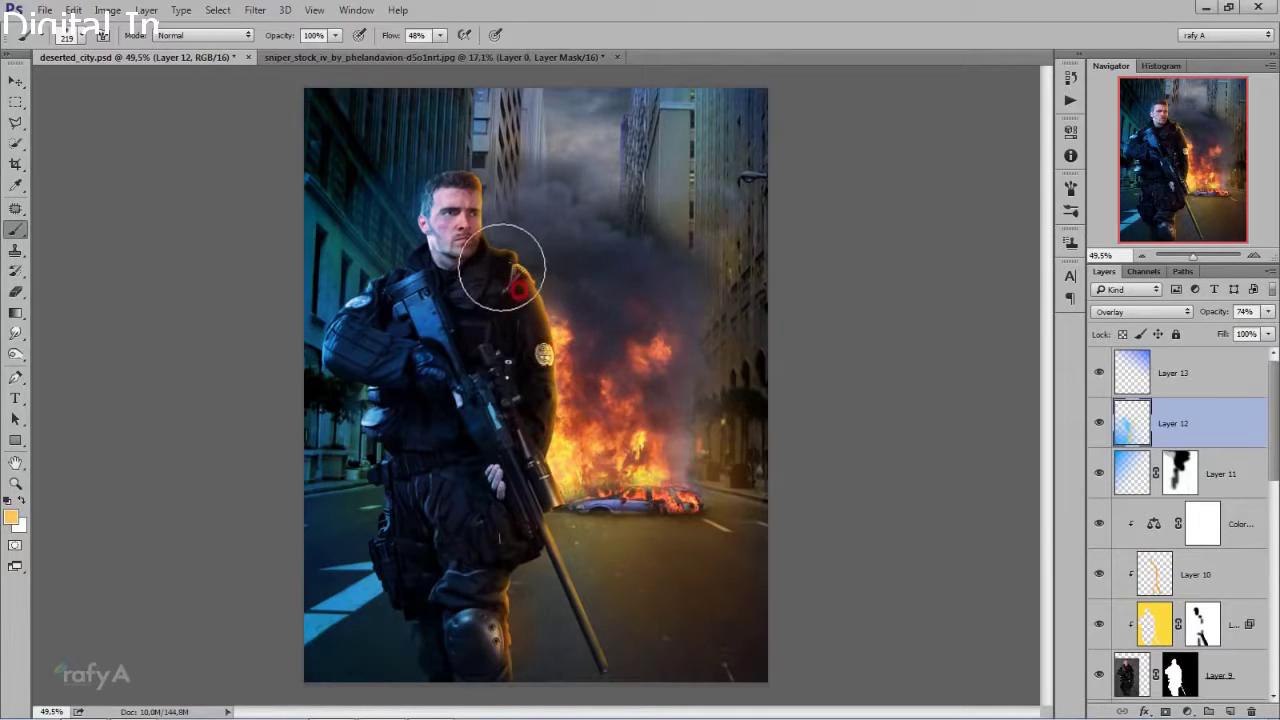
pyautogui.moveTo(503, 277); pyautogui.dragTo(536, 468)
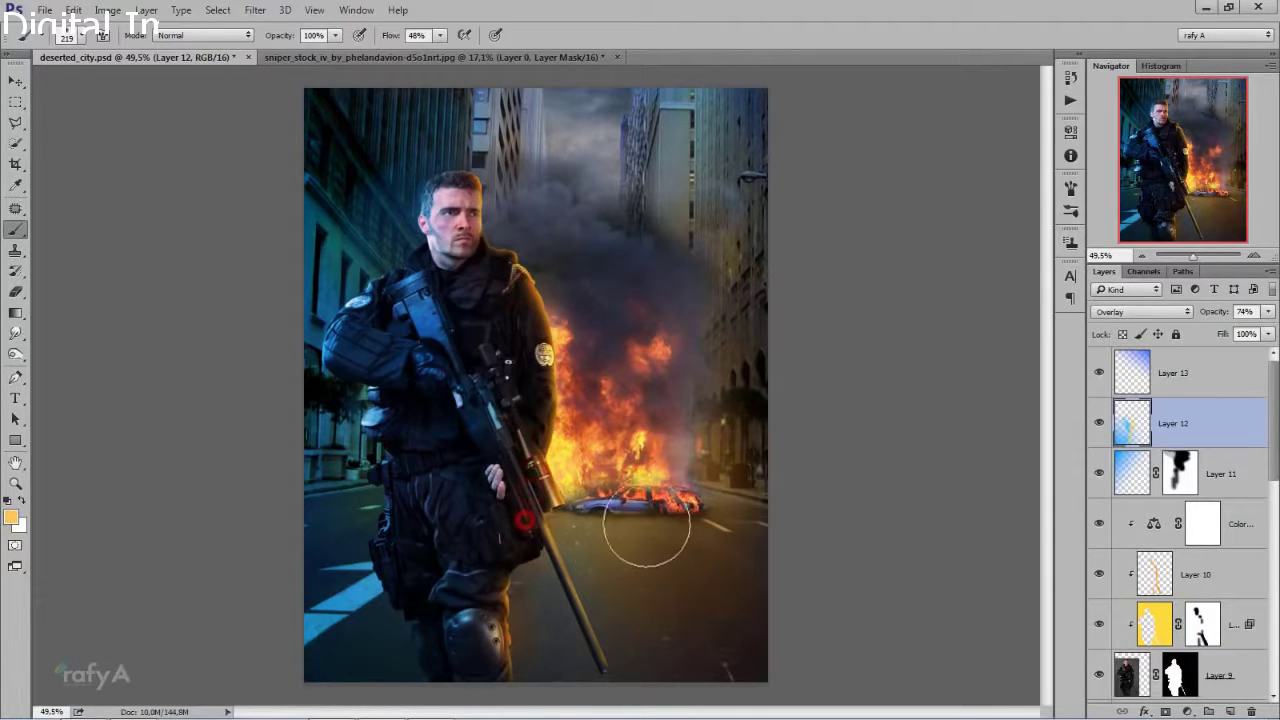
pyautogui.scroll(-2, 651, 491)
pyautogui.scroll(-2, 651, 491)
pyautogui.scroll(-1, 651, 491)
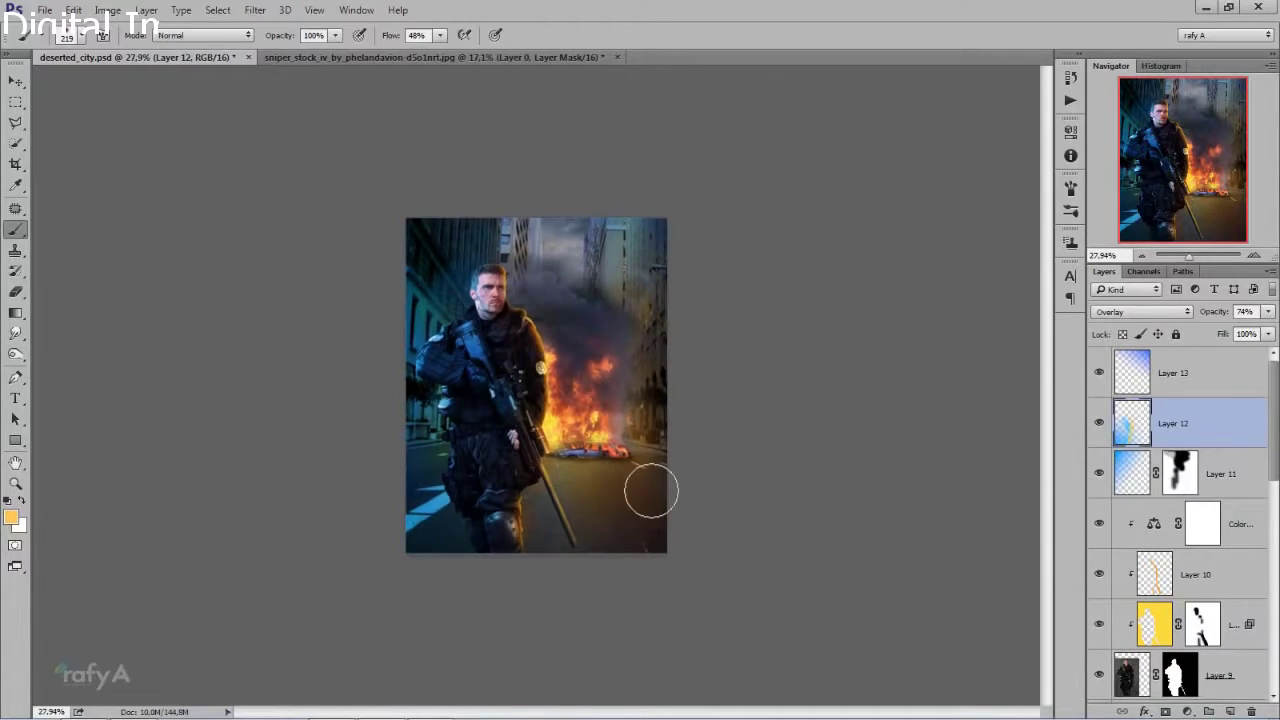
pyautogui.scroll(2, 651, 491)
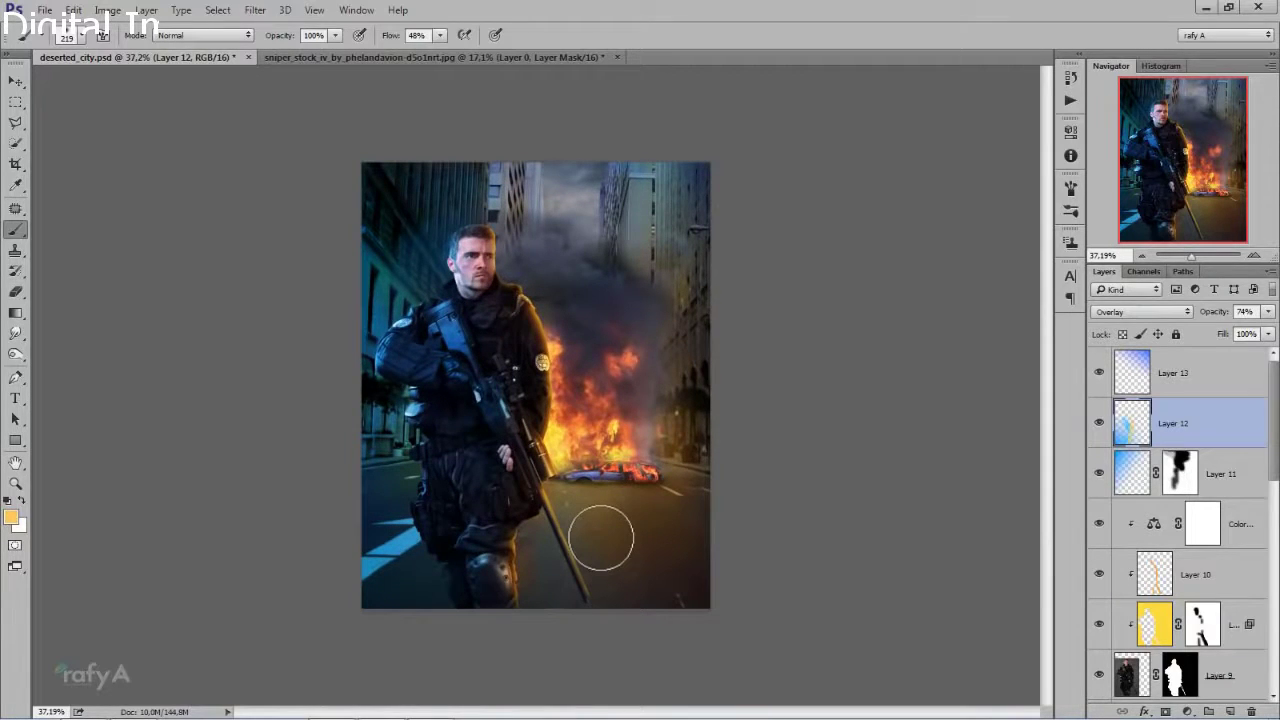
# - Save the composite and copy the sparks stock photo into deserted_city as Layer 15
pyautogui.hotkey('ctrl', 's')
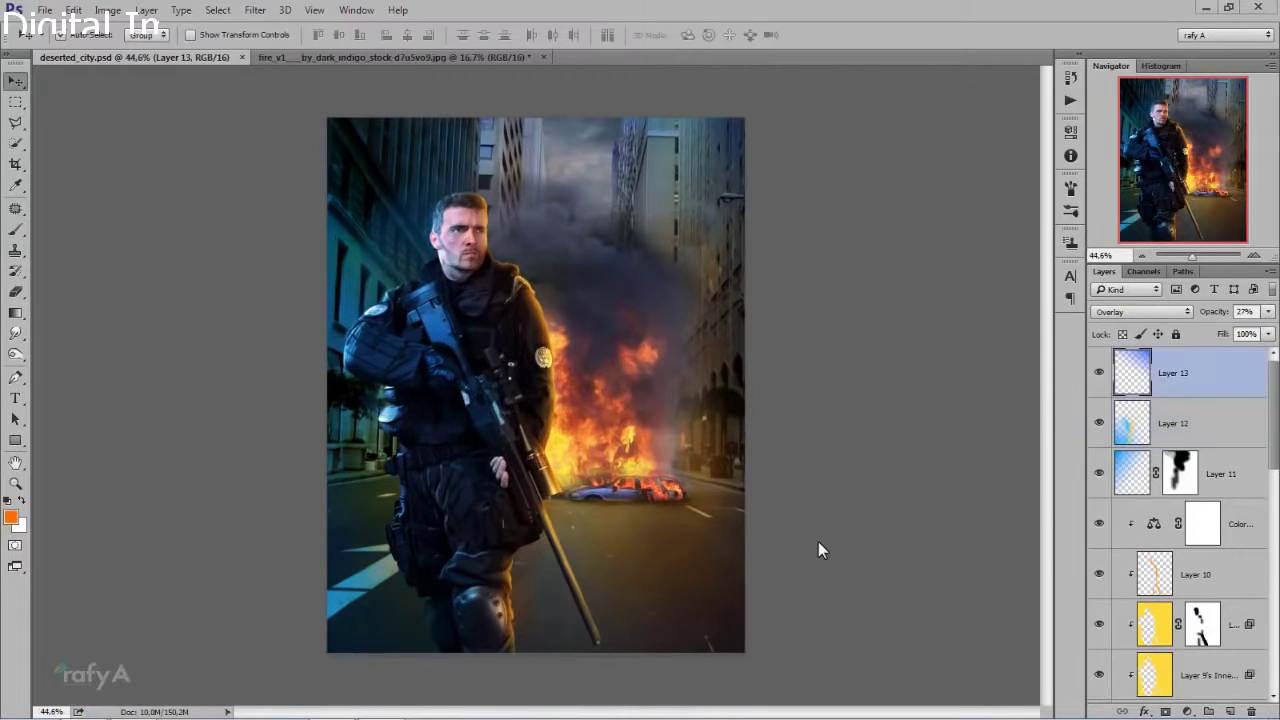
pyautogui.click(343, 59)
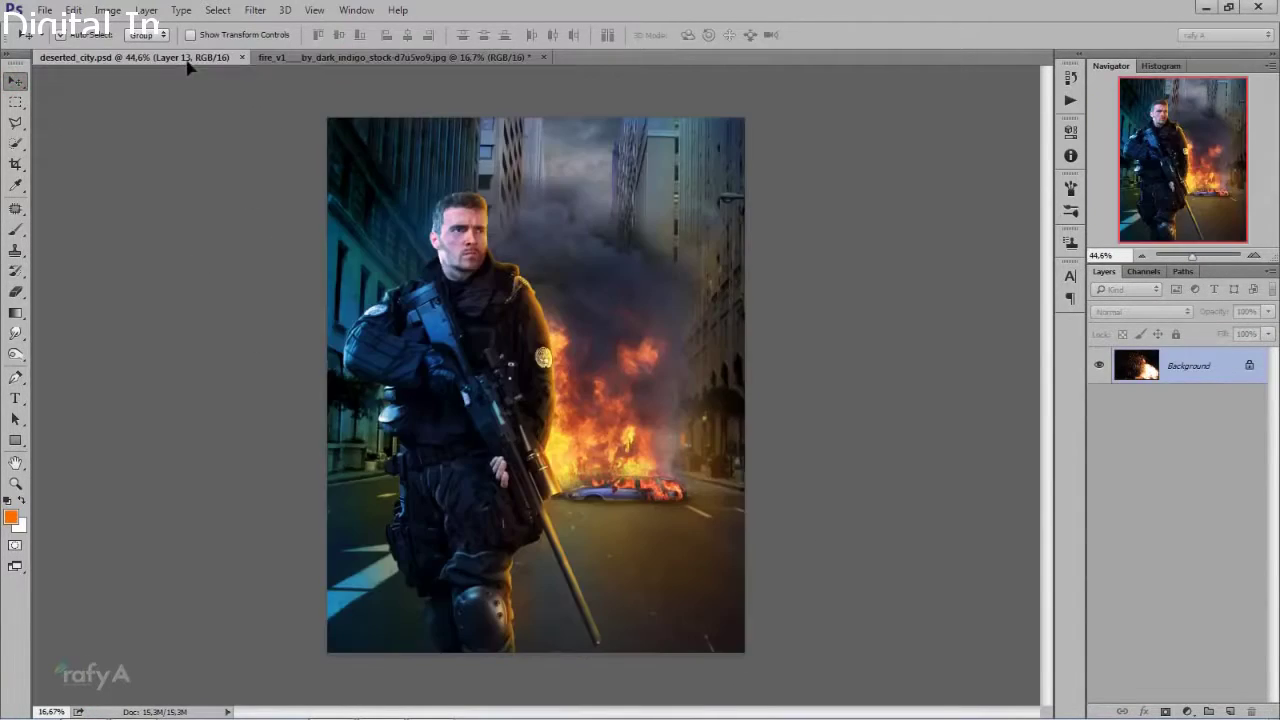
pyautogui.moveTo(187, 62)
pyautogui.mouseDown()
pyautogui.moveTo(623, 455)
pyautogui.moveTo(677, 415)
pyautogui.moveTo(743, 430)
pyautogui.mouseUp()
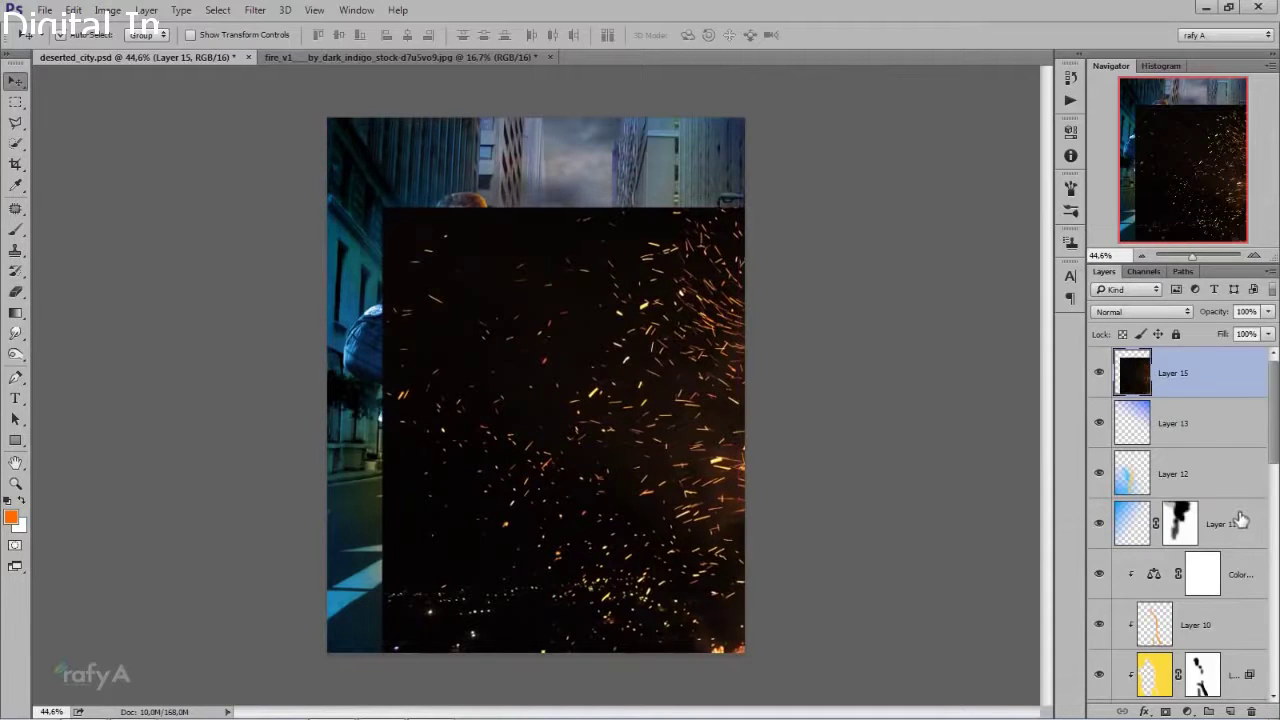
# - Move Layer 15 down the Layers panel below the soldier layers
pyautogui.moveTo(1222, 377); pyautogui.dragTo(1230, 497)
pyautogui.scroll(-2, 1228, 500)
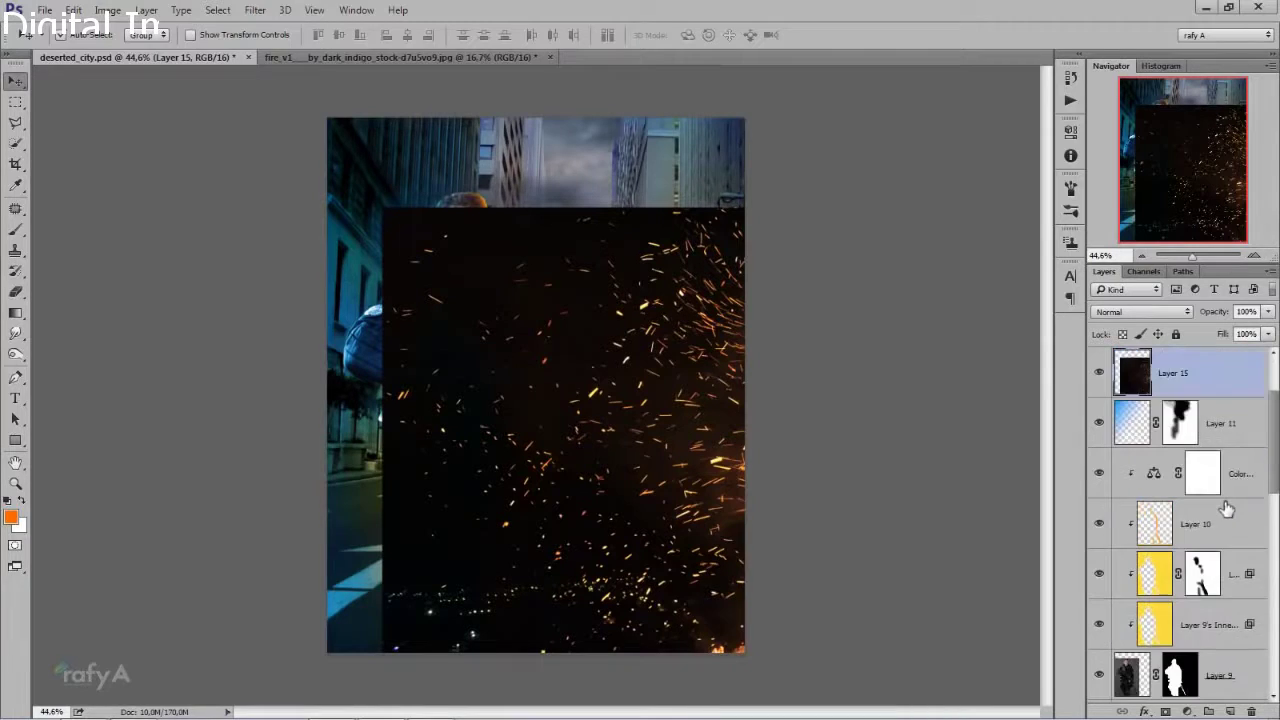
pyautogui.moveTo(1211, 373)
pyautogui.mouseDown()
pyautogui.moveTo(1246, 685)
pyautogui.moveTo(1228, 625)
pyautogui.mouseUp()
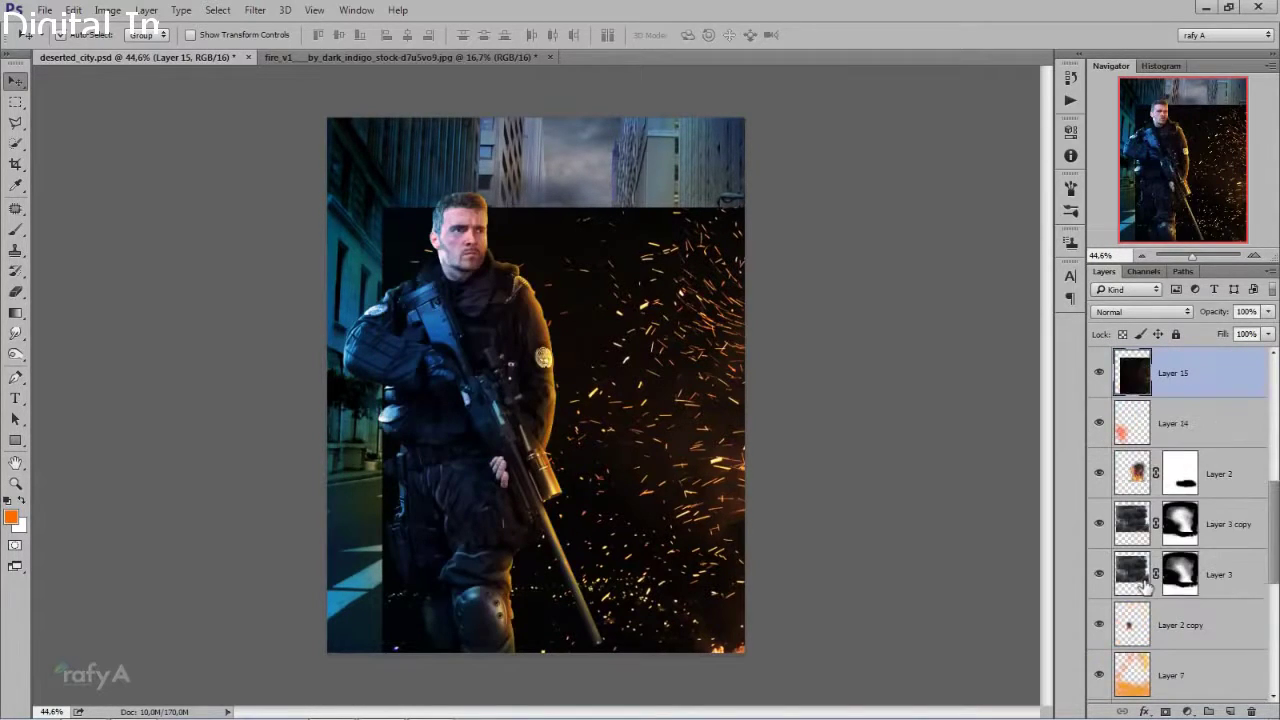
# - Set the sparks Layer 15 blend mode to Screen
pyautogui.click(1143, 311)
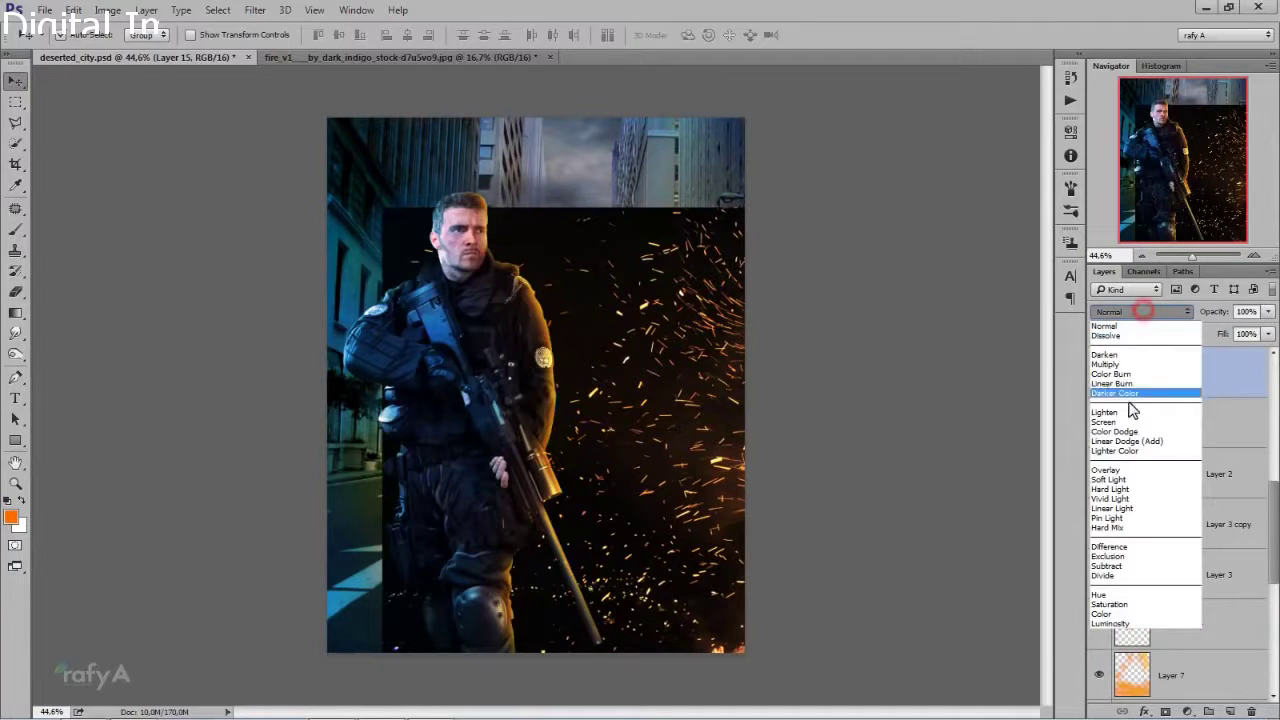
pyautogui.click(1134, 424)
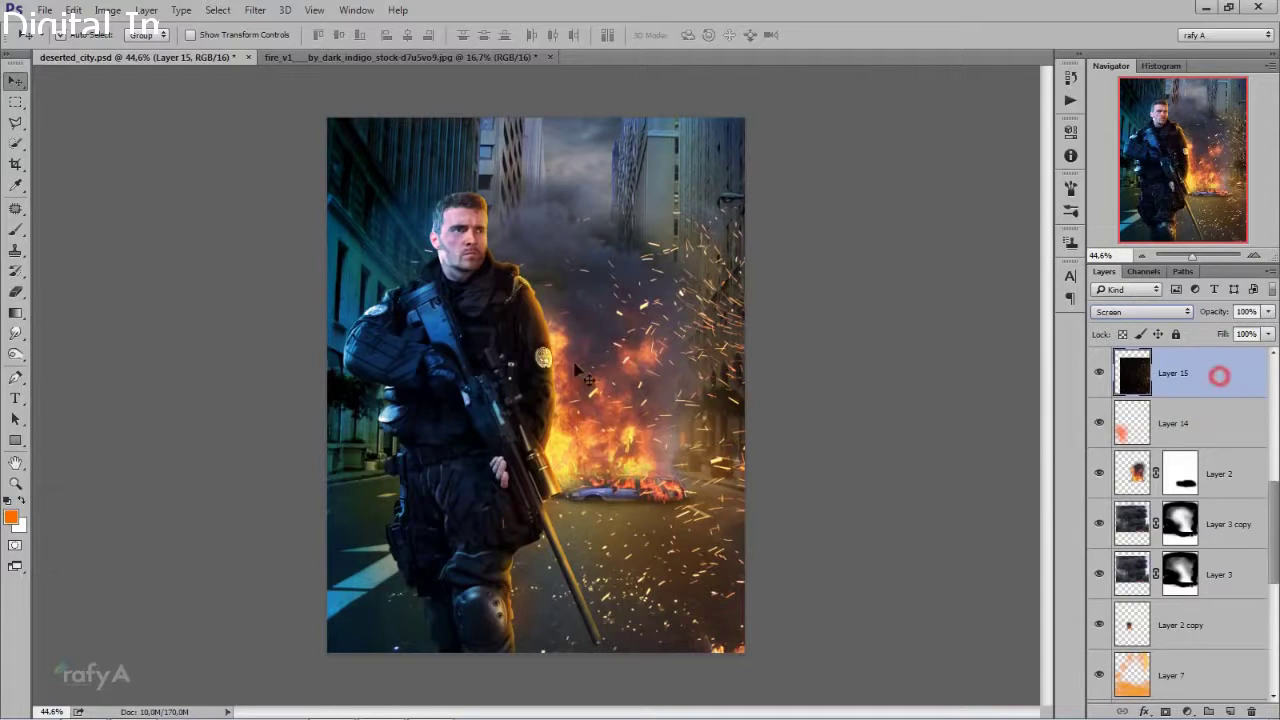
pyautogui.hotkey('ctrl', 't')
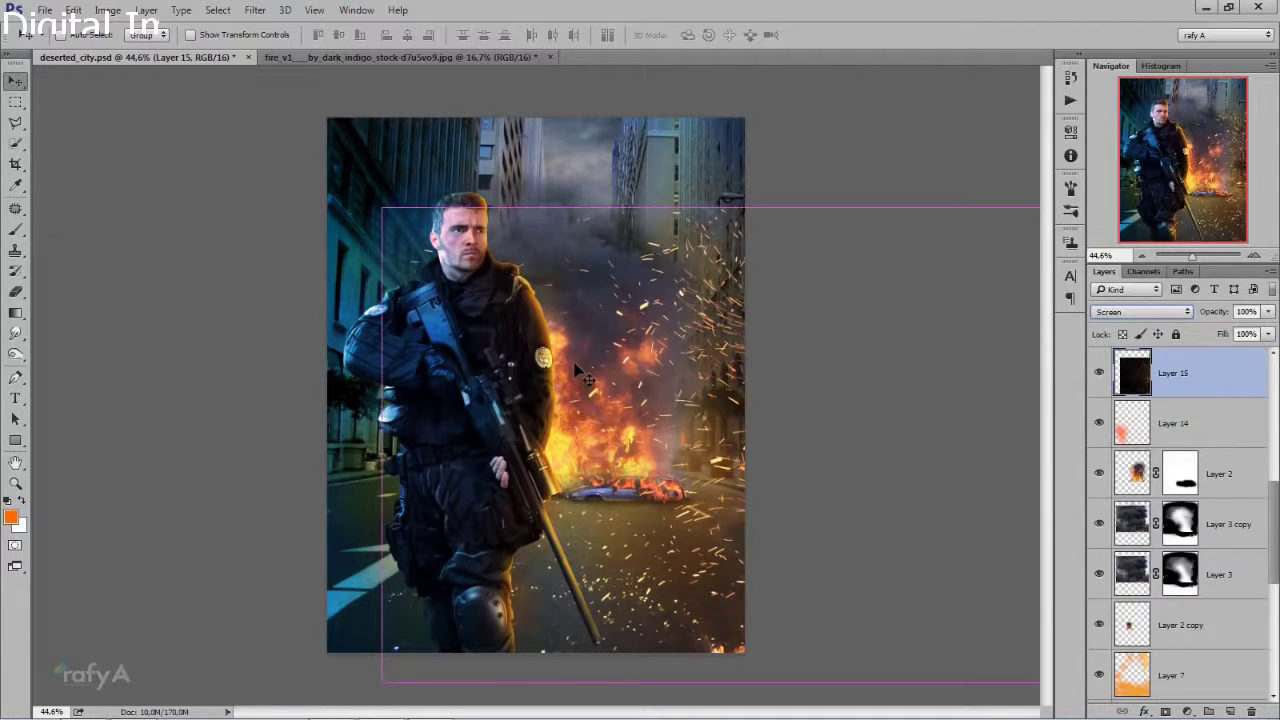
# - Darken the sparks midtones to 0.60 with Levels
pyautogui.hotkey('ctrl', 'l')
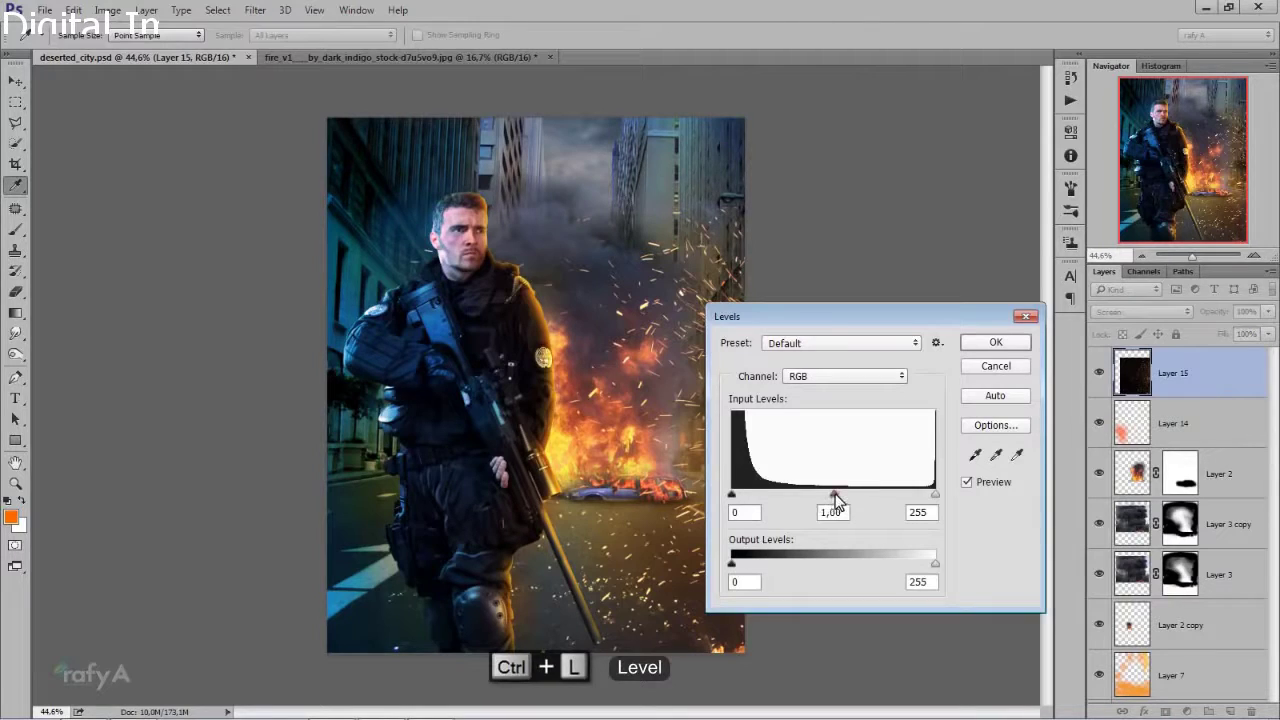
pyautogui.moveTo(838, 496); pyautogui.dragTo(865, 494)
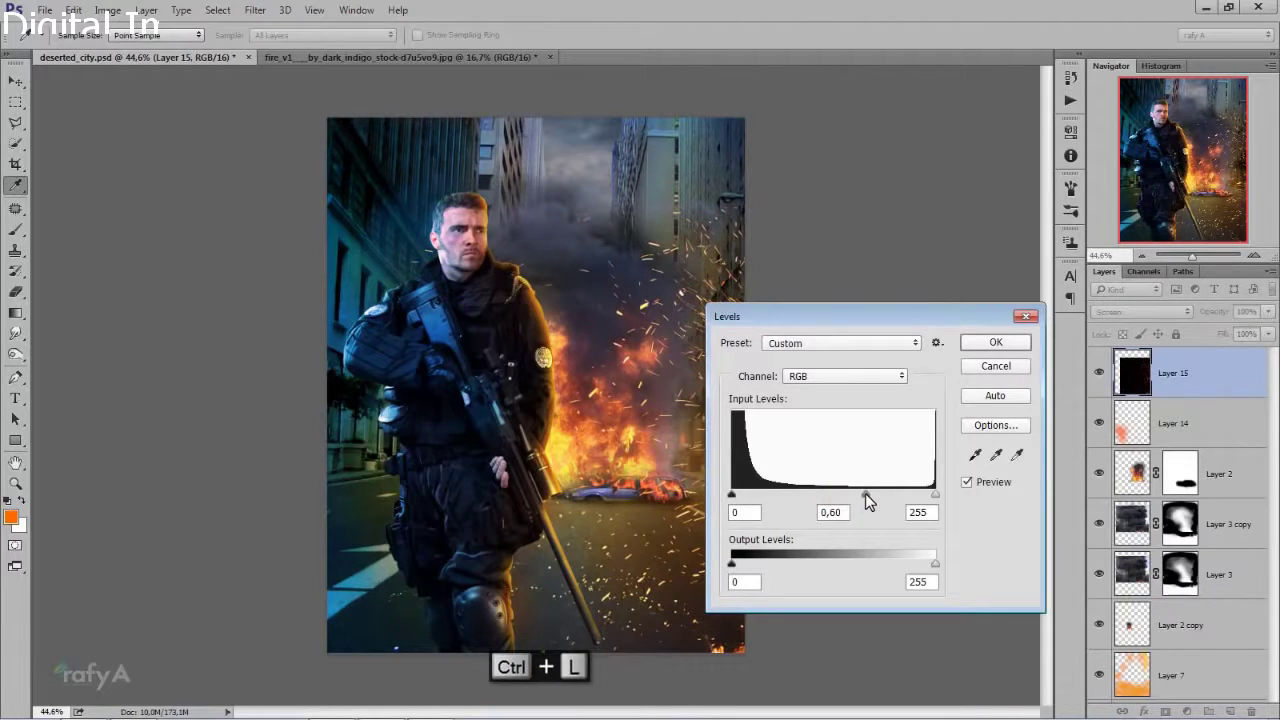
pyautogui.click(996, 342)
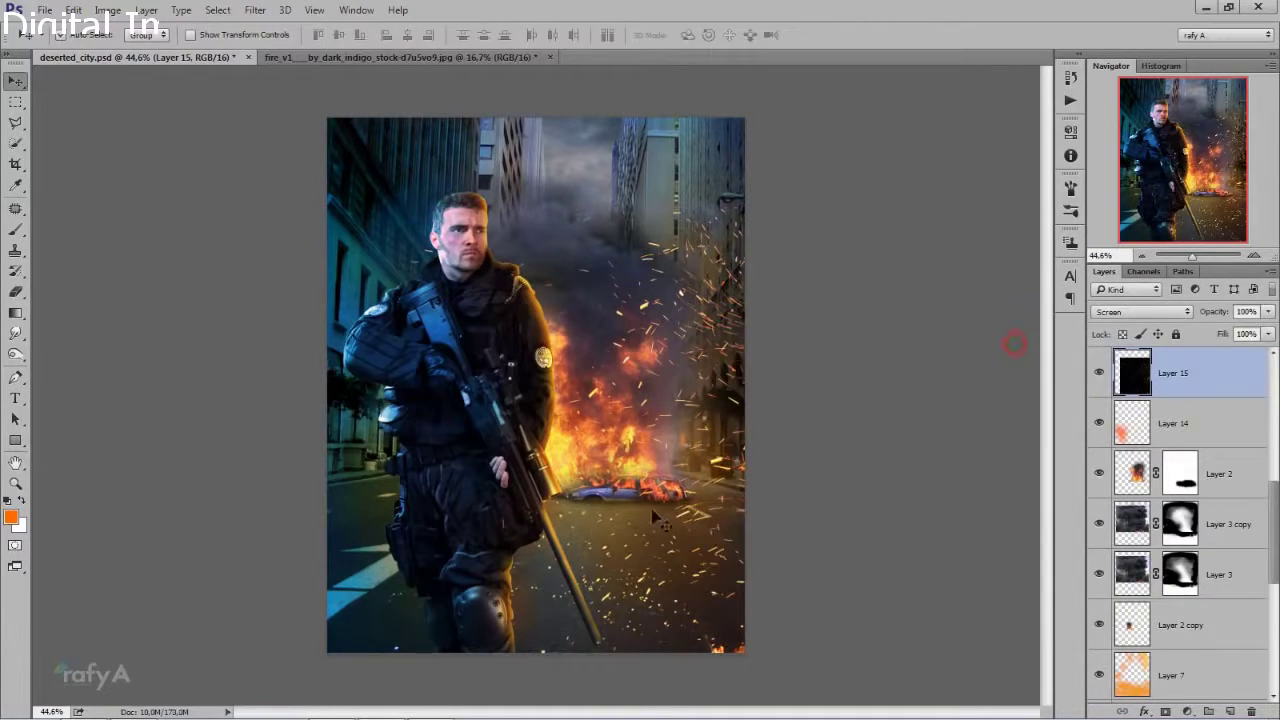
# - Scale the sparks layer to about 79% toward the lower right and commit
pyautogui.scroll(1, 655, 515)
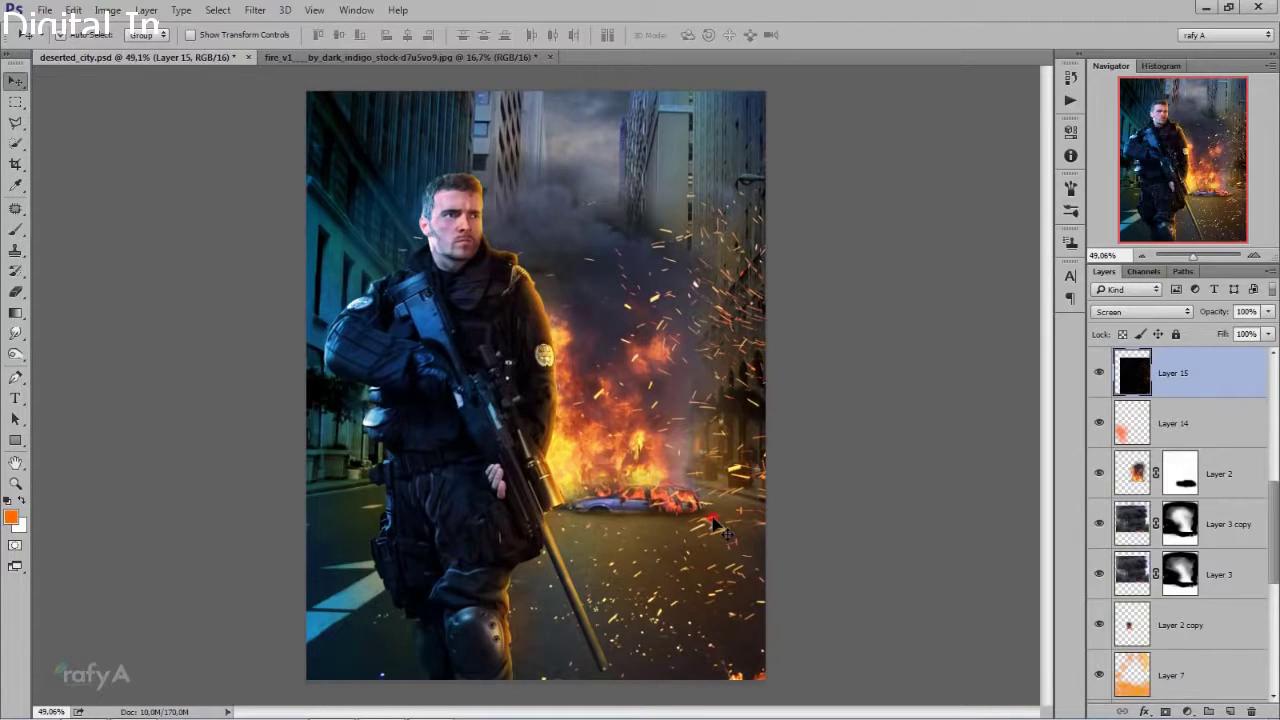
pyautogui.hotkey('ctrl', 't')
pyautogui.scroll(-4, 705, 510)
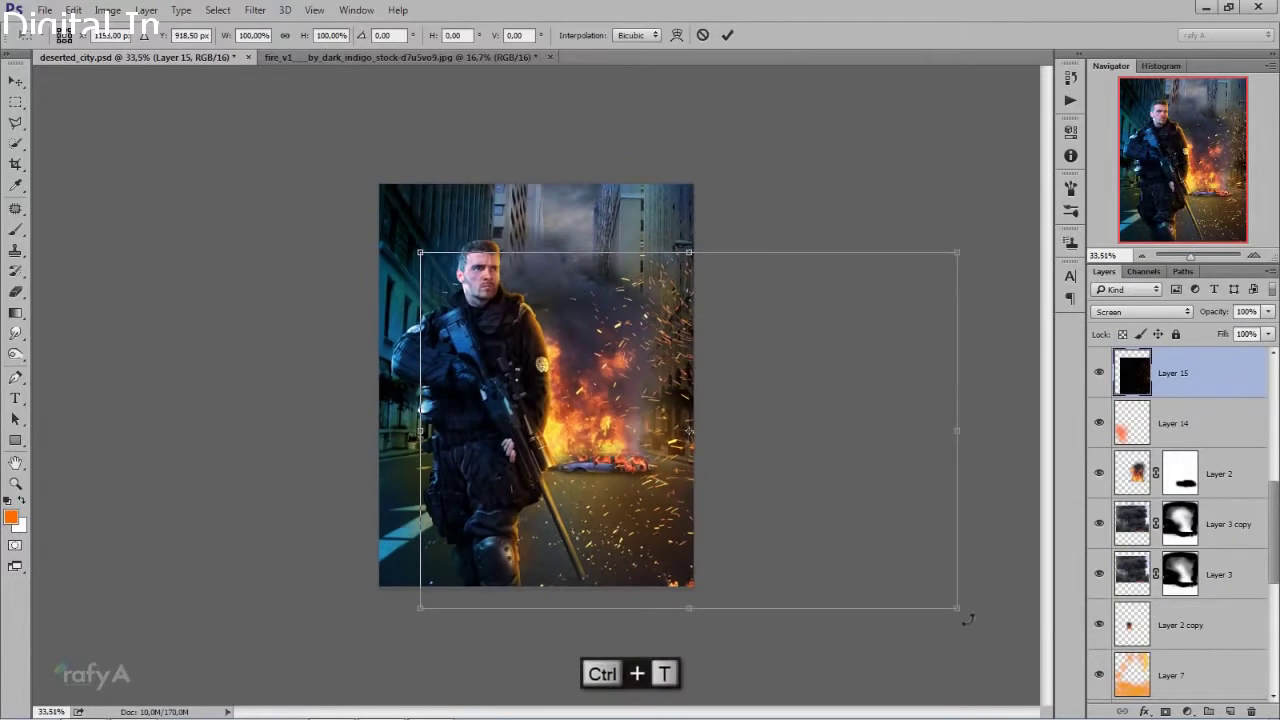
pyautogui.moveTo(959, 606)
pyautogui.mouseDown()
pyautogui.moveTo(795, 543)
pyautogui.moveTo(818, 578)
pyautogui.moveTo(829, 573)
pyautogui.mouseUp()
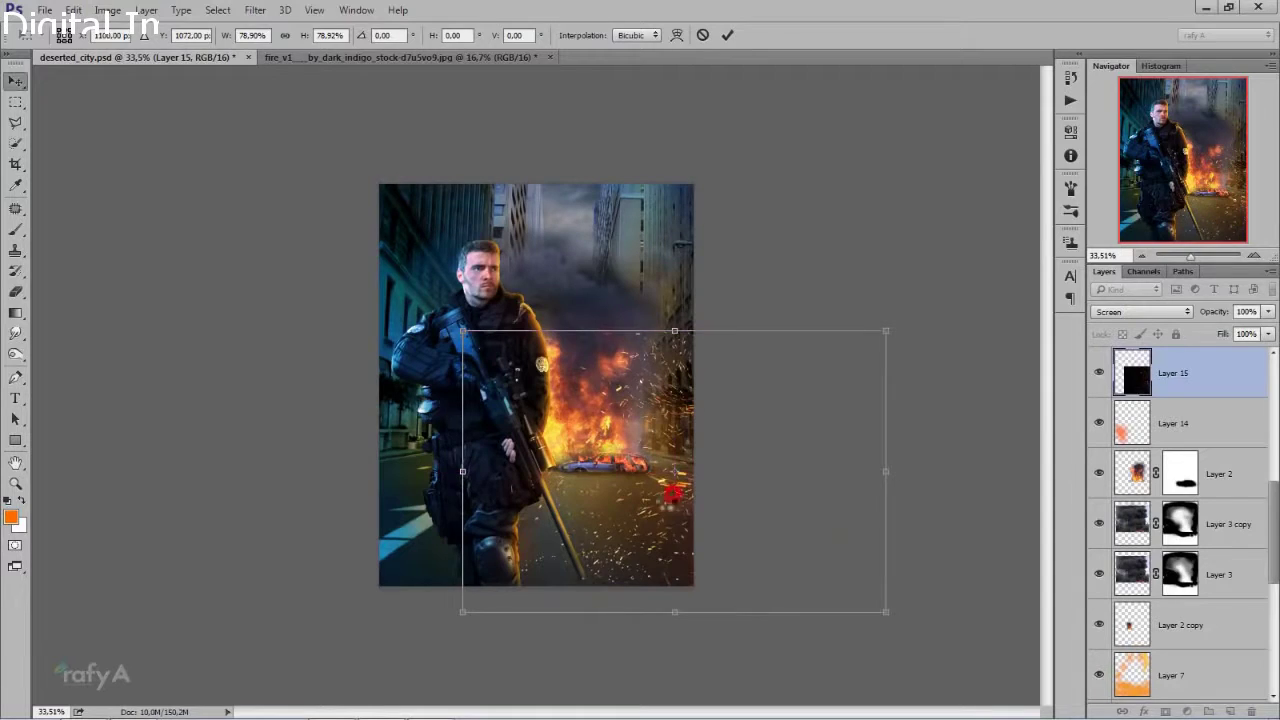
pyautogui.press('Return')
pyautogui.hotkey('ctrl', '+')
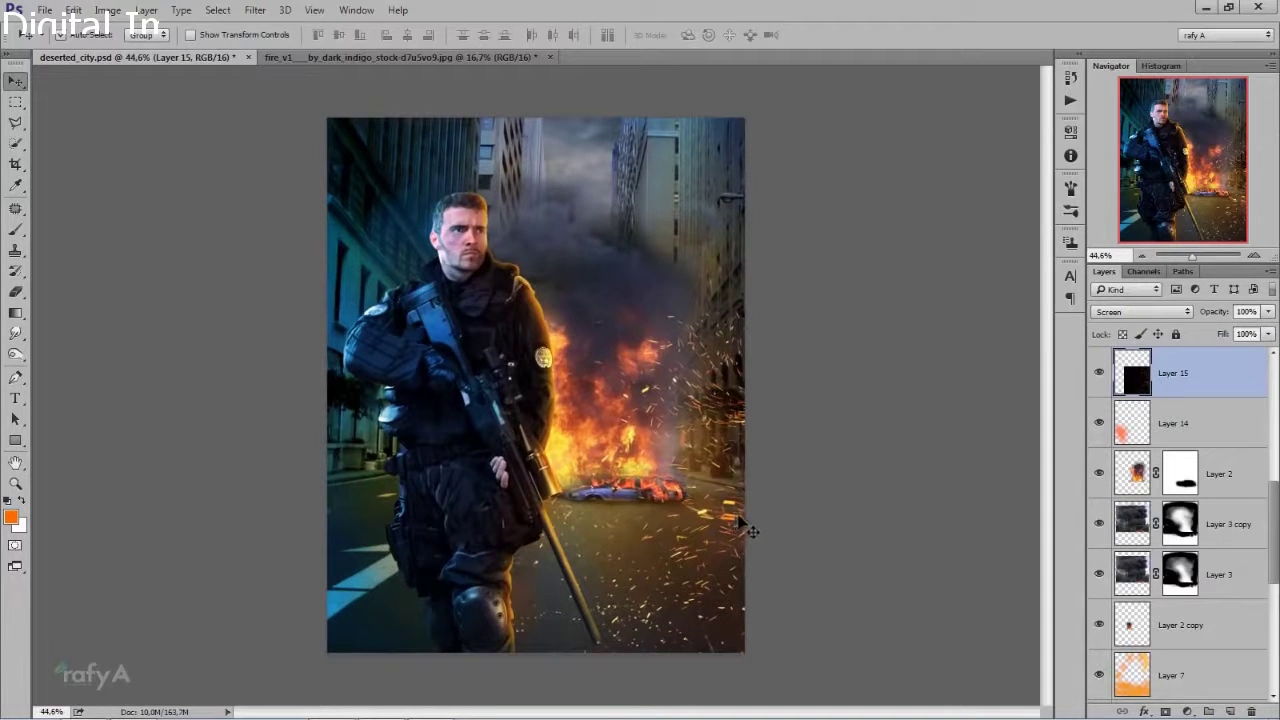
# - Apply a Motion Blur of -37° angle and 7 pixels distance to the sparks
pyautogui.click(257, 10)
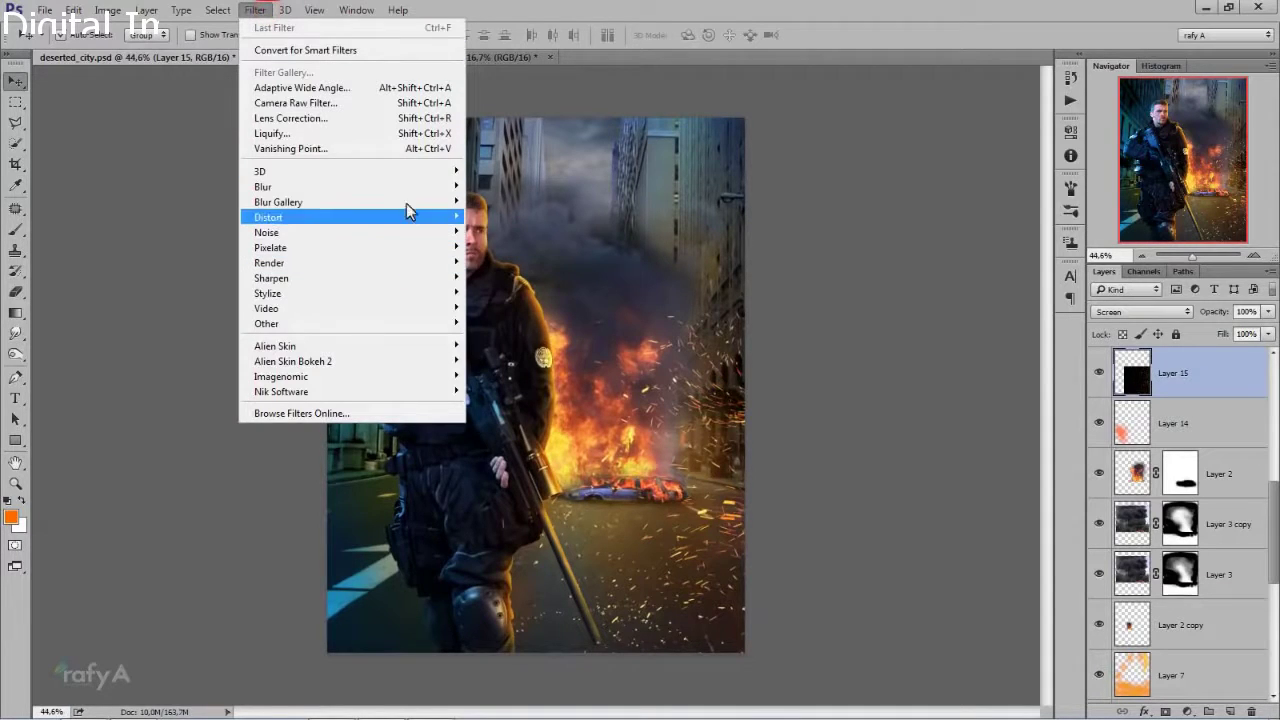
pyautogui.moveTo(300, 186)
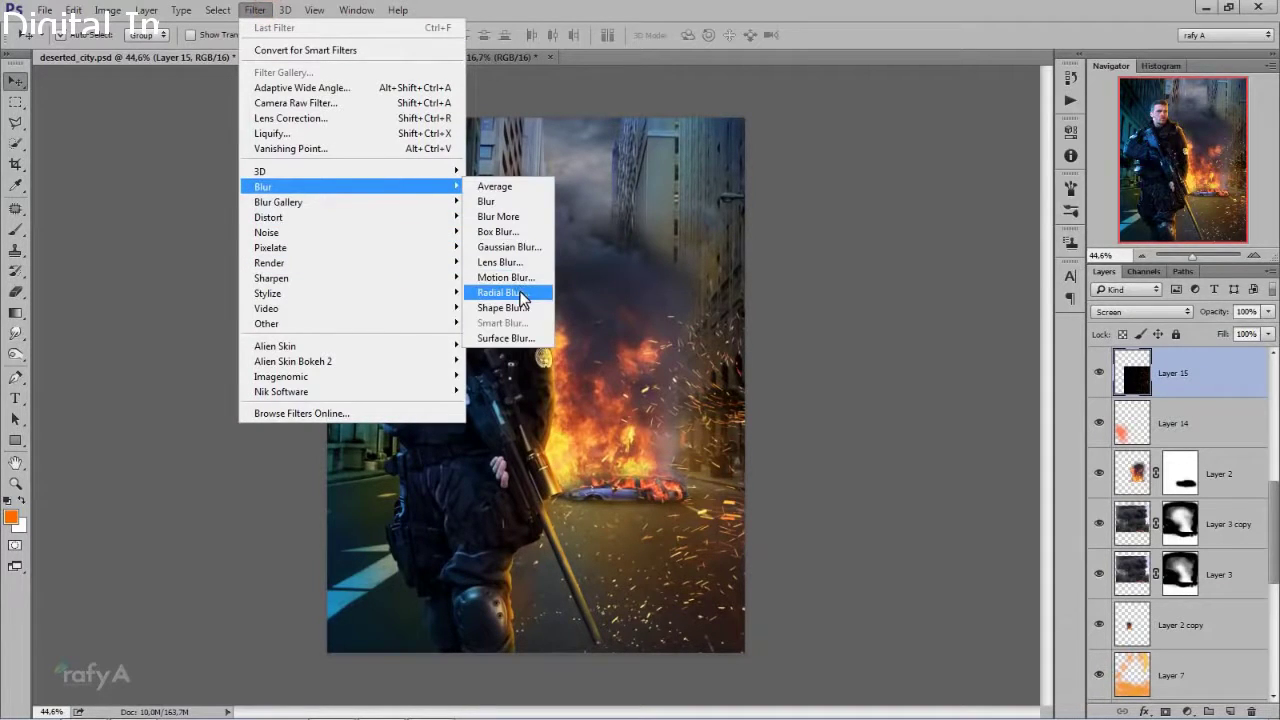
pyautogui.click(518, 285)
pyautogui.moveTo(594, 135); pyautogui.dragTo(902, 222)
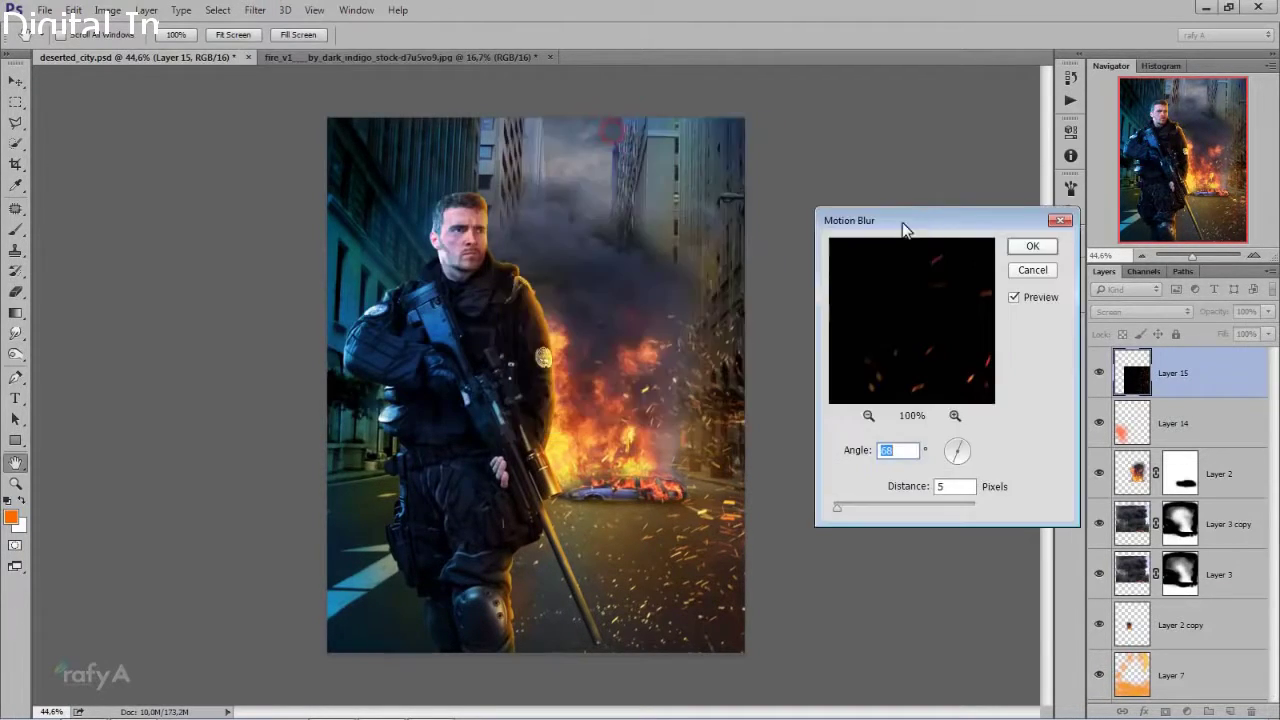
pyautogui.moveTo(953, 462); pyautogui.dragTo(940, 455)
pyautogui.moveTo(838, 508); pyautogui.dragTo(841, 510)
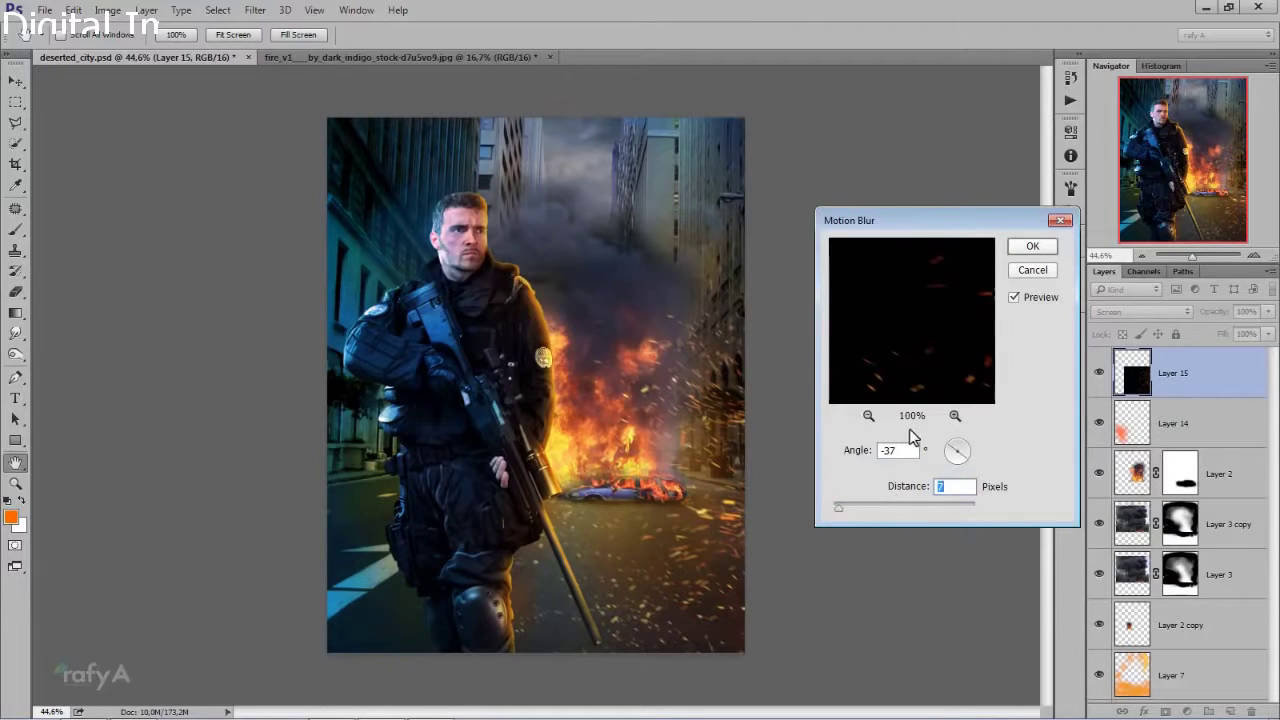
pyautogui.click(1030, 247)
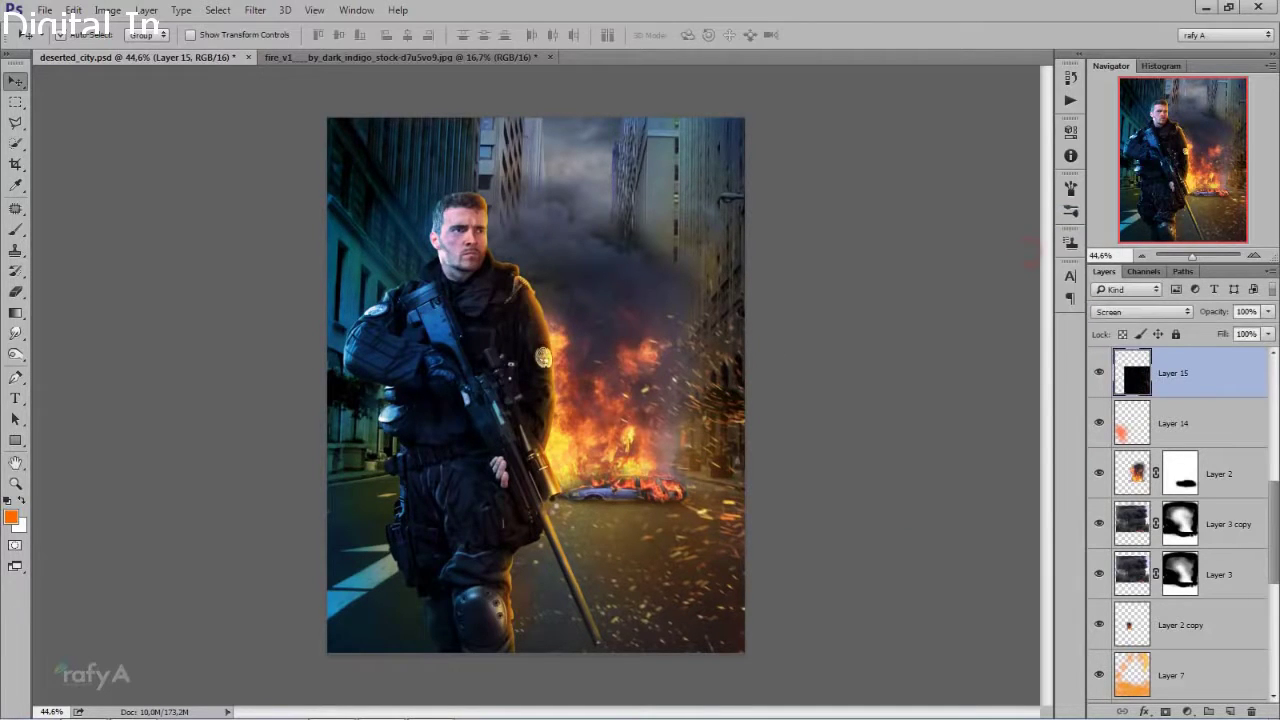
pyautogui.scroll(-2, 558, 510)
pyautogui.scroll(3, 560, 521)
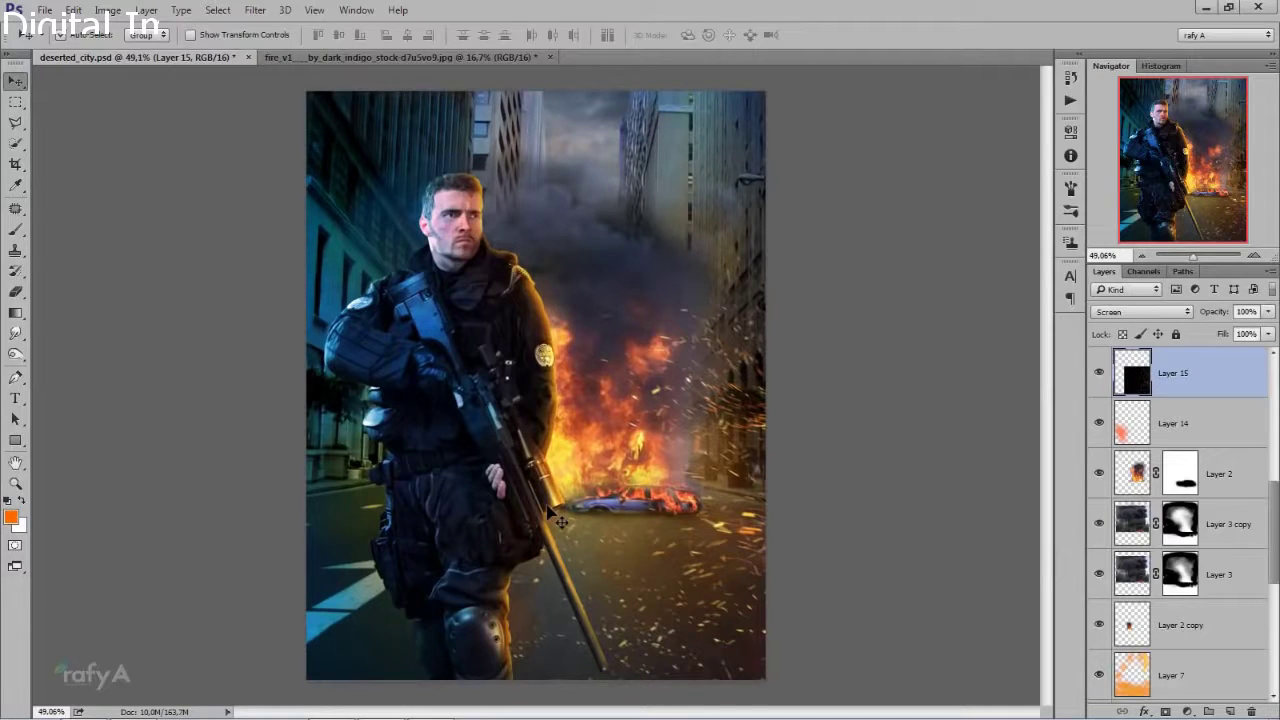
pyautogui.scroll(-1, 562, 522)
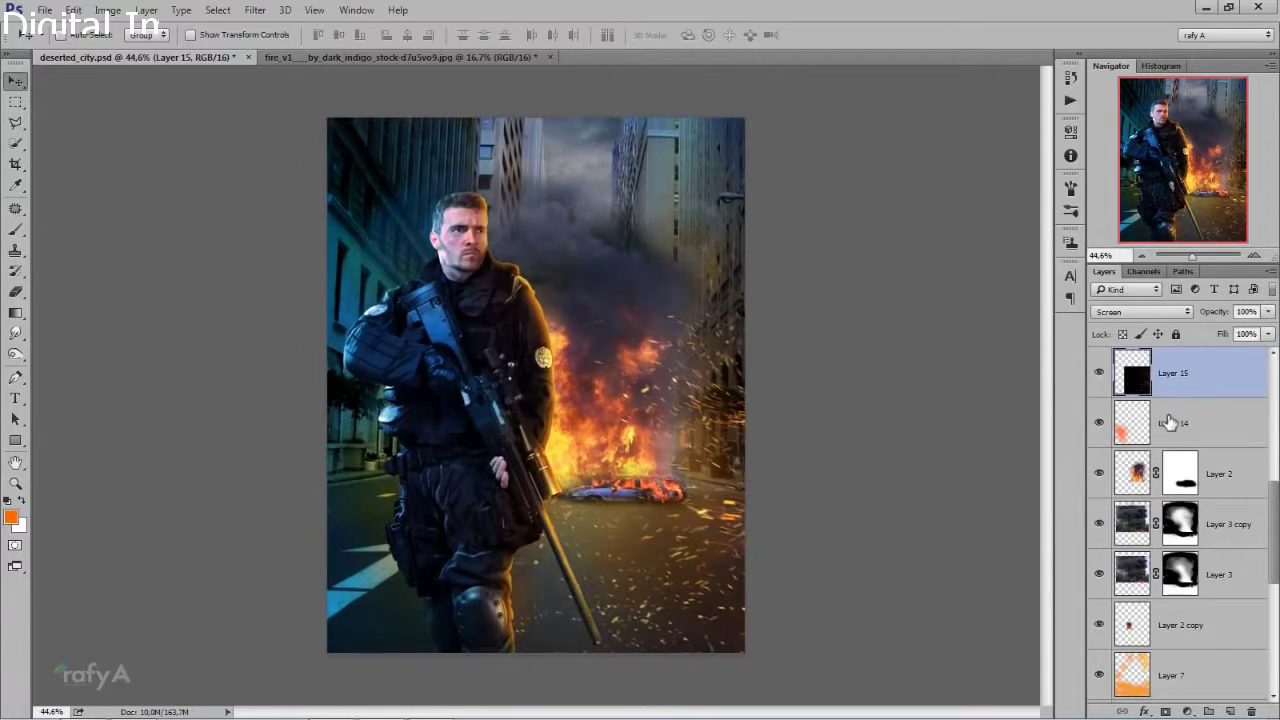
# - Duplicate the fire-spark Layer 15 and shift the copy slightly right and down
pyautogui.hotkey('ctrl', 'j')
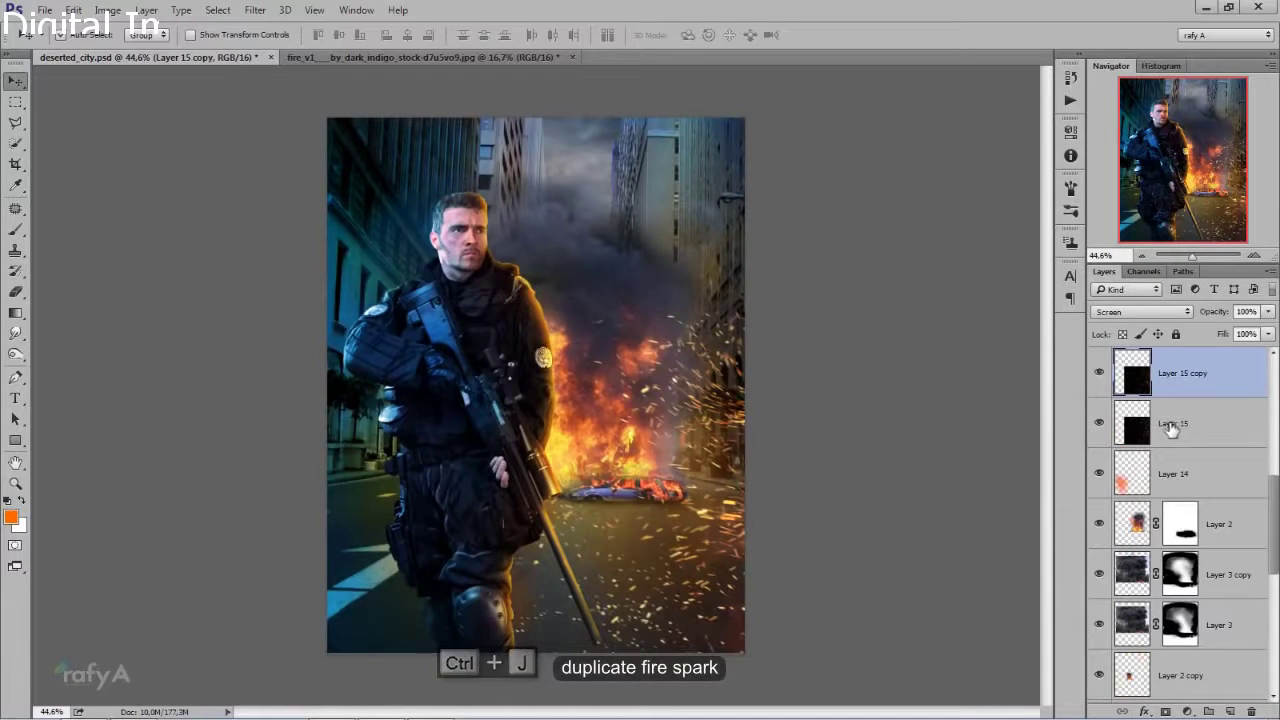
pyautogui.hotkey('ctrl', 't')
pyautogui.moveTo(722, 557)
pyautogui.mouseDown()
pyautogui.moveTo(832, 585)
pyautogui.moveTo(853, 573)
pyautogui.mouseUp()
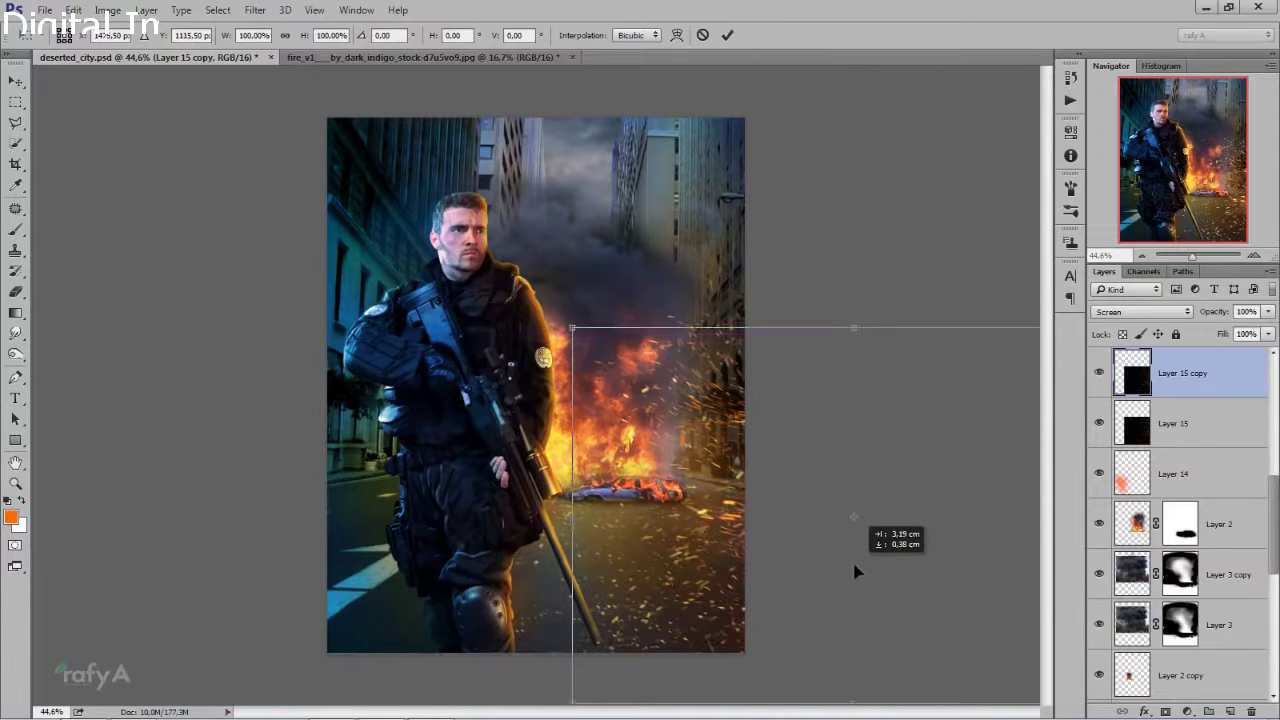
pyautogui.press('Return')
# - Zoom out, toggle the copied sparks' visibility to compare, and save the document
pyautogui.hotkey('ctrl', '-')
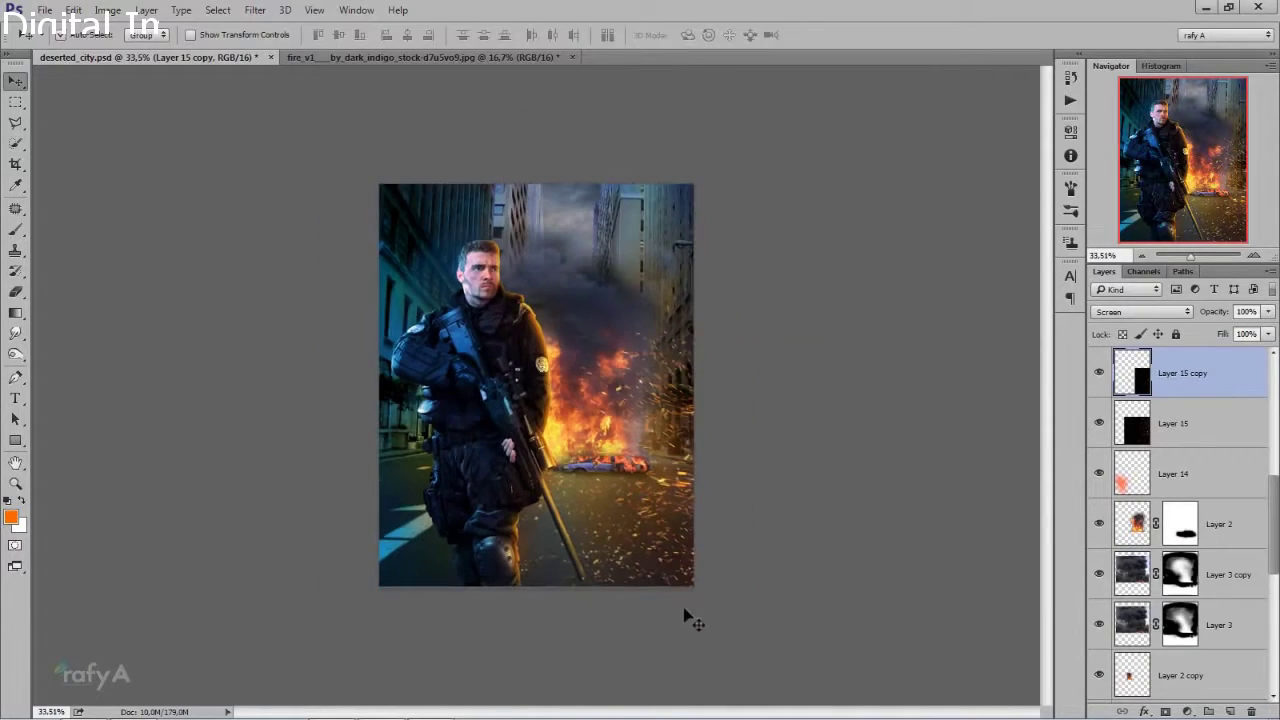
pyautogui.scroll(1, 690, 615)
pyautogui.scroll(3, 690, 615)
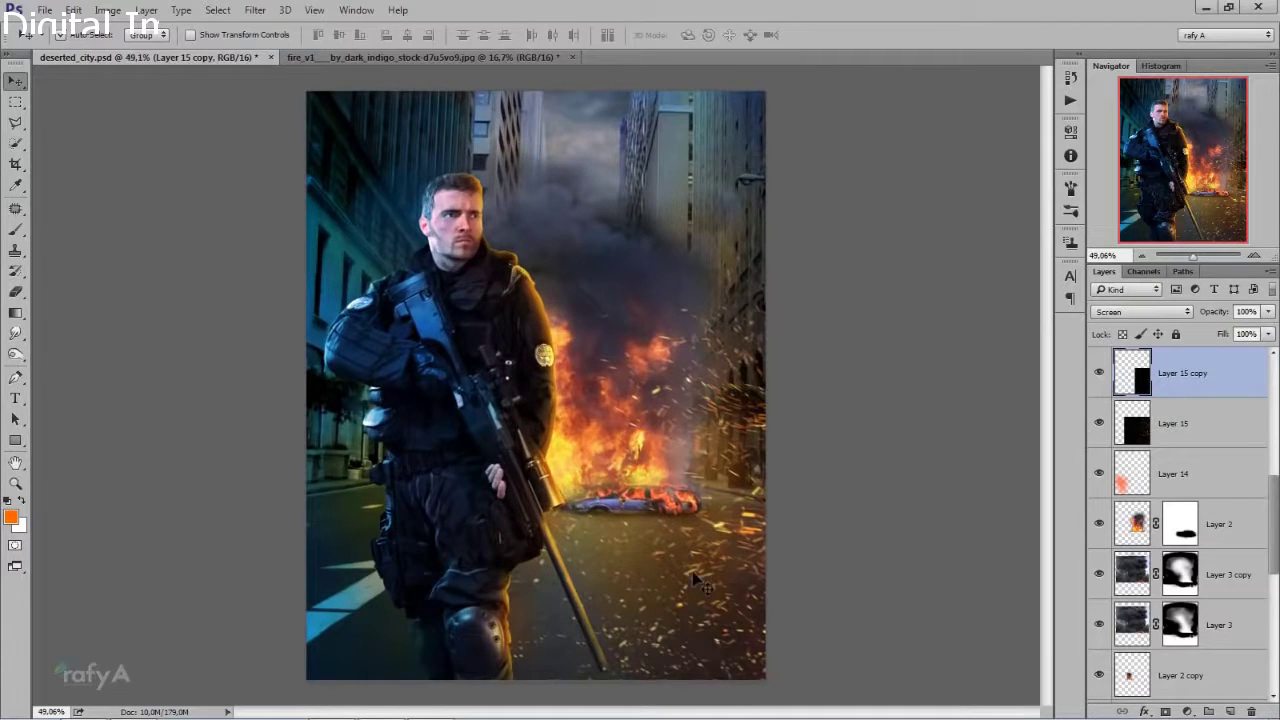
pyautogui.click(1098, 373)
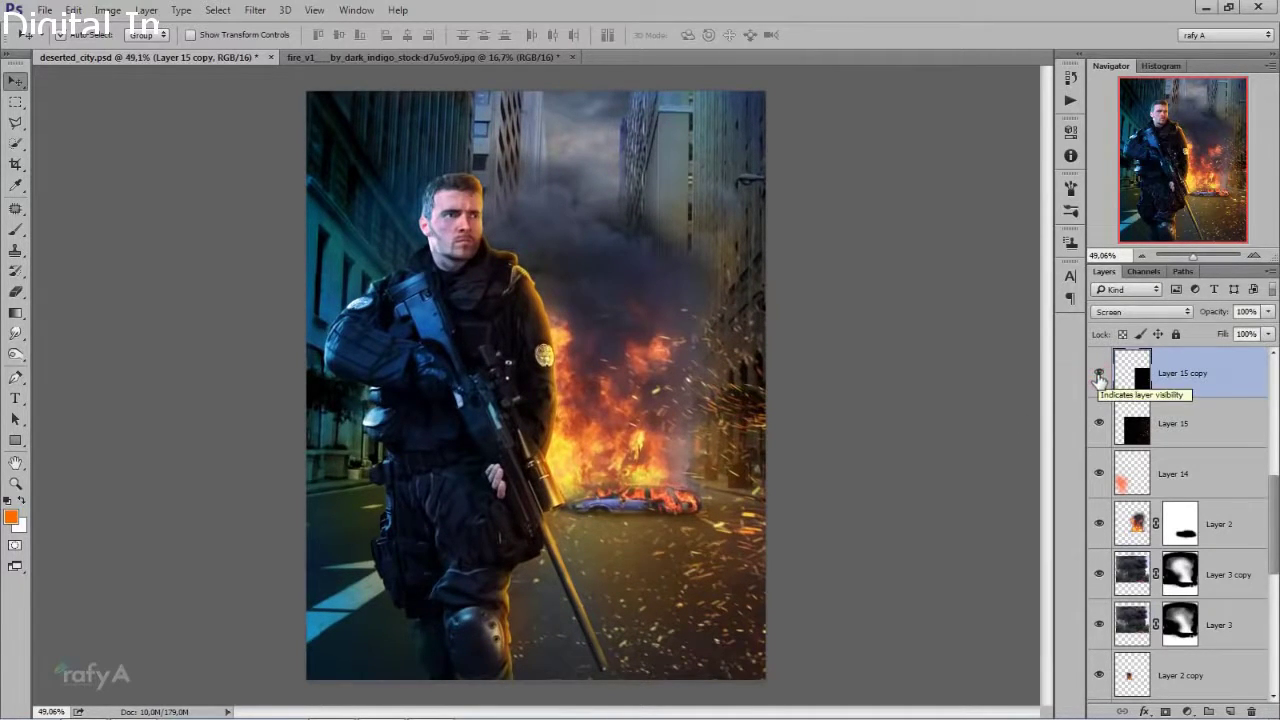
pyautogui.hotkey('ctrl', 's')
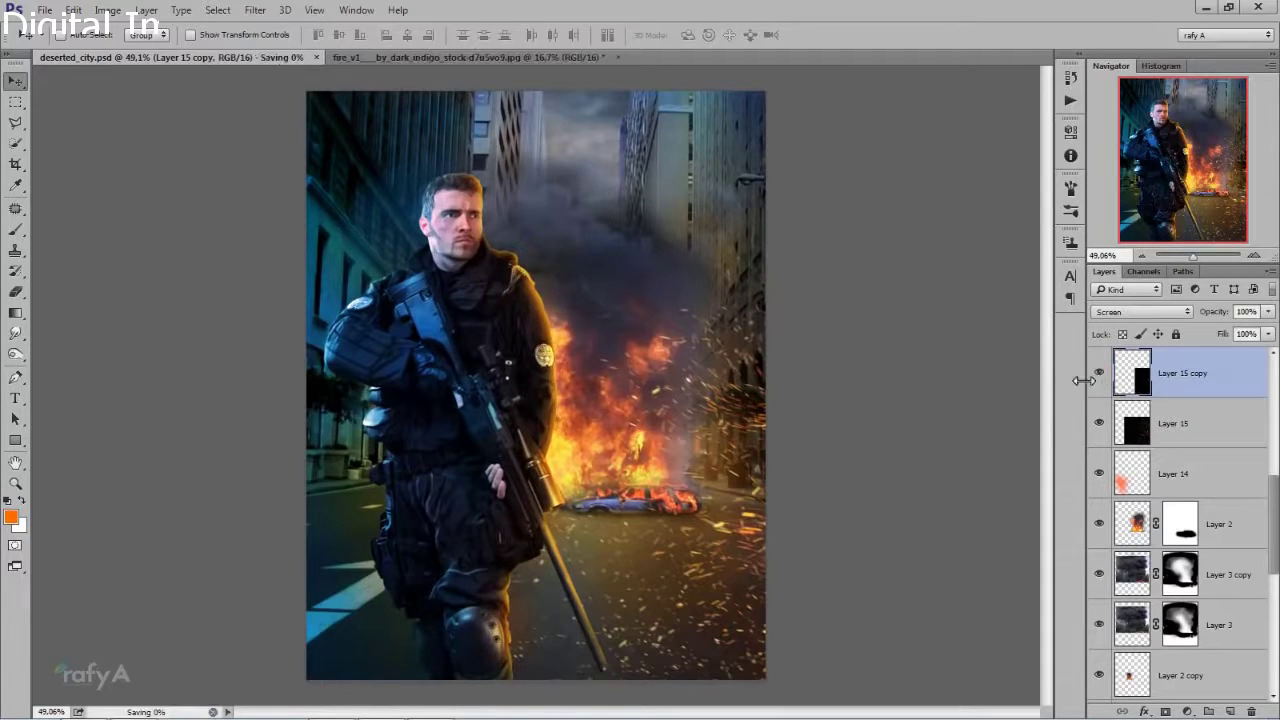
pyautogui.scroll(-1, 731, 472)
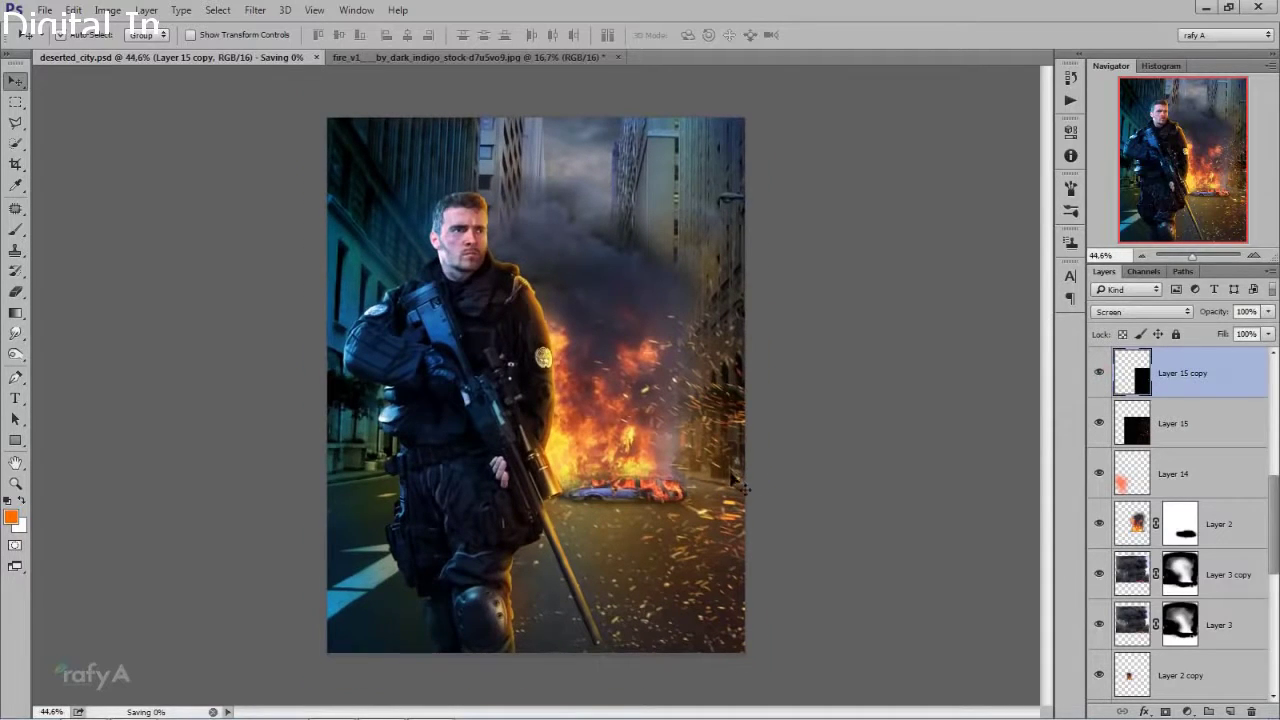
# - On a new layer, draw an orange (ff6c00) gradient glow over the right side near the car
pyautogui.click(1230, 710)
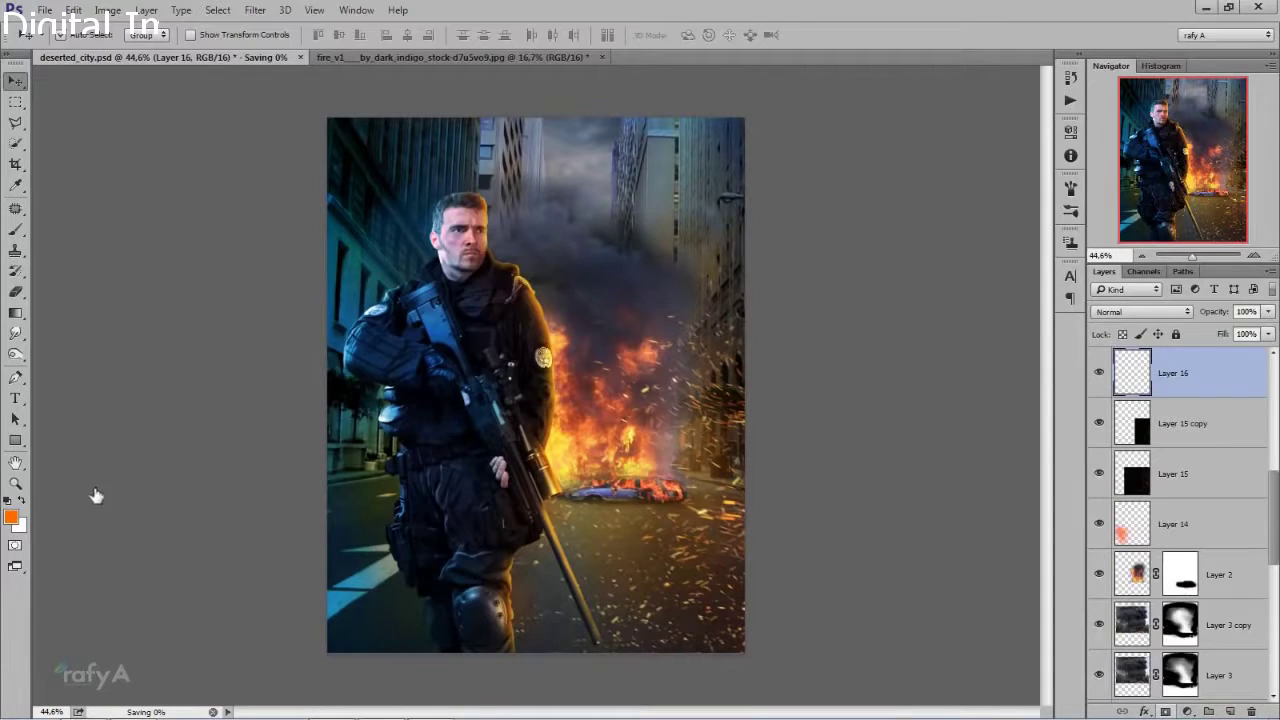
pyautogui.click(15, 312)
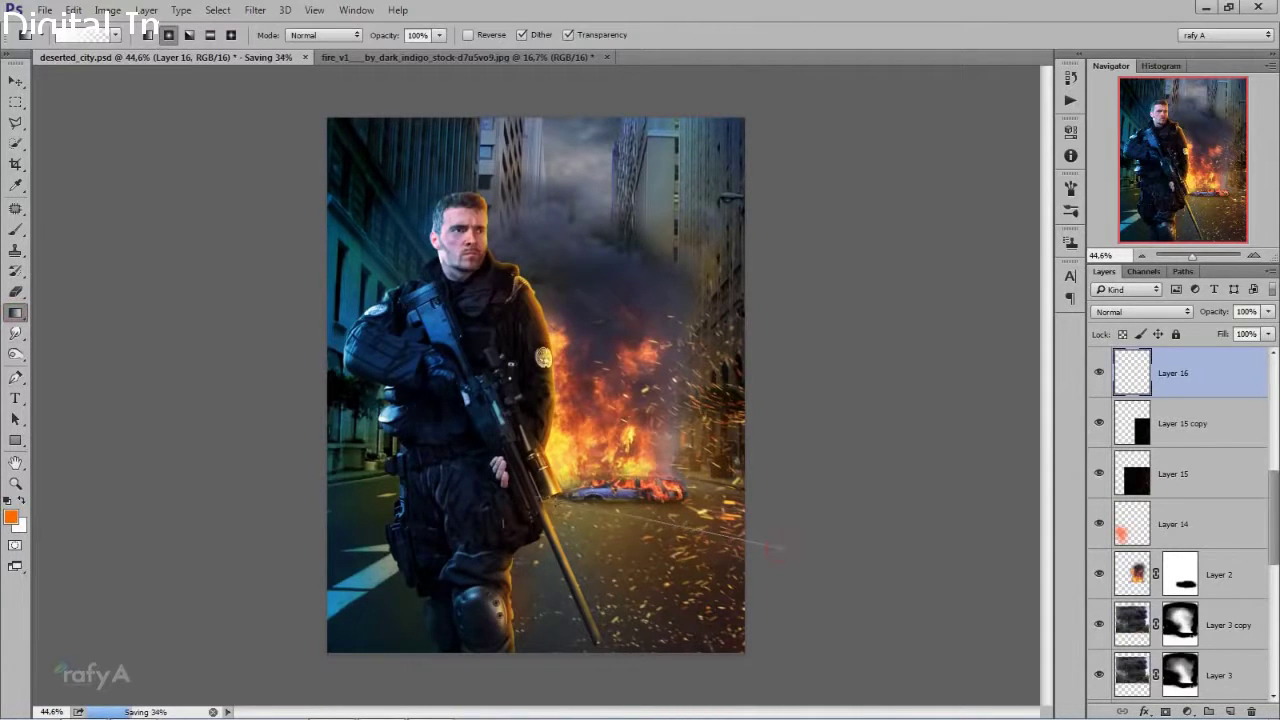
pyautogui.moveTo(779, 548); pyautogui.dragTo(778, 548)
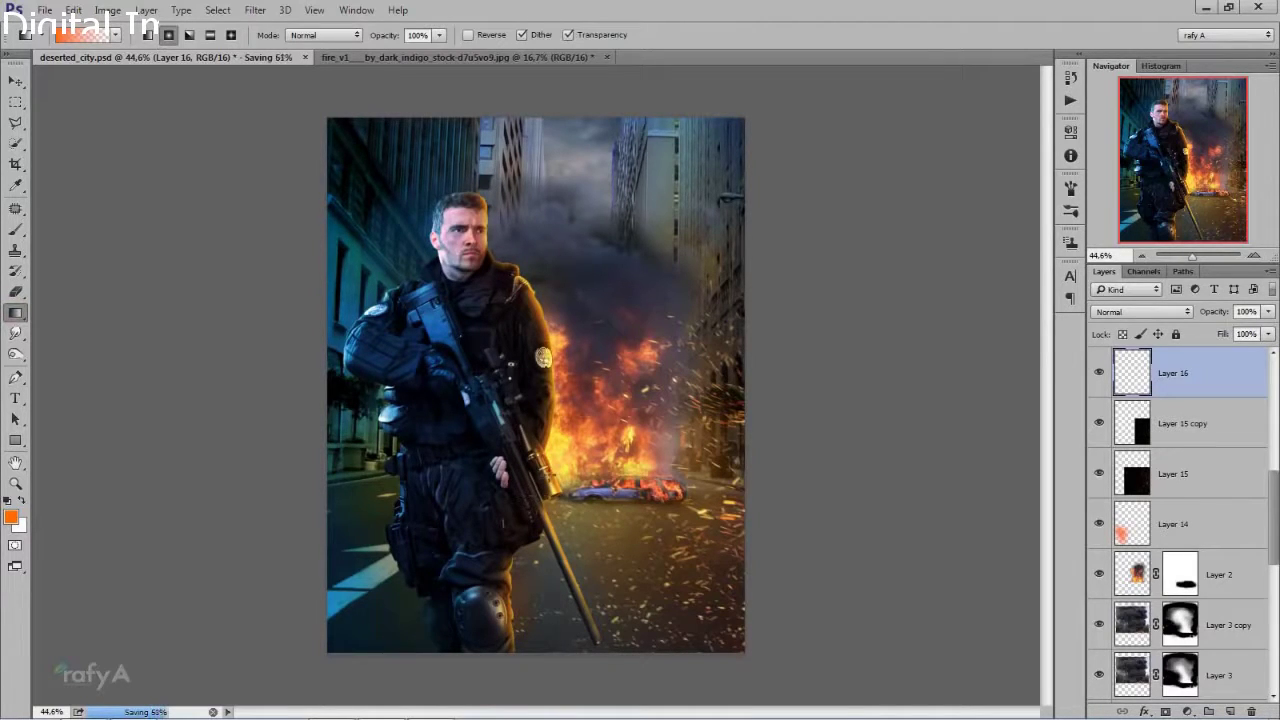
pyautogui.click(12, 516)
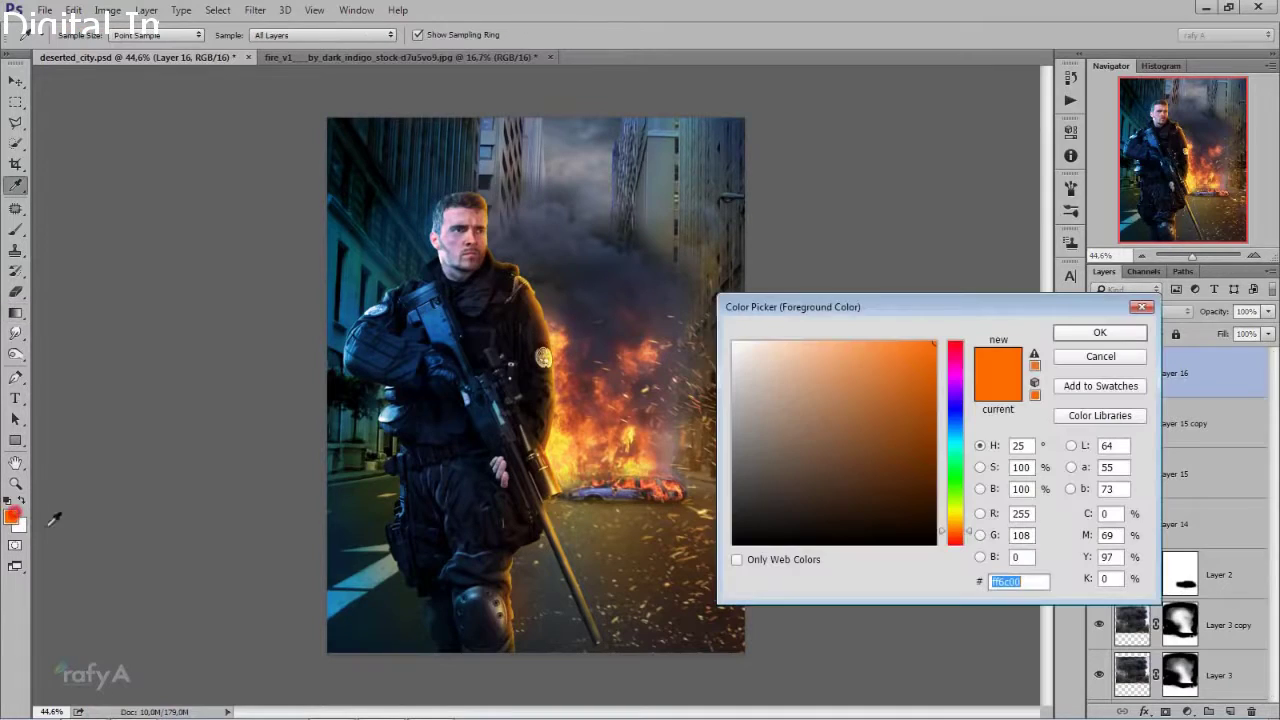
pyautogui.click(1075, 335)
pyautogui.moveTo(770, 471); pyautogui.dragTo(606, 470)
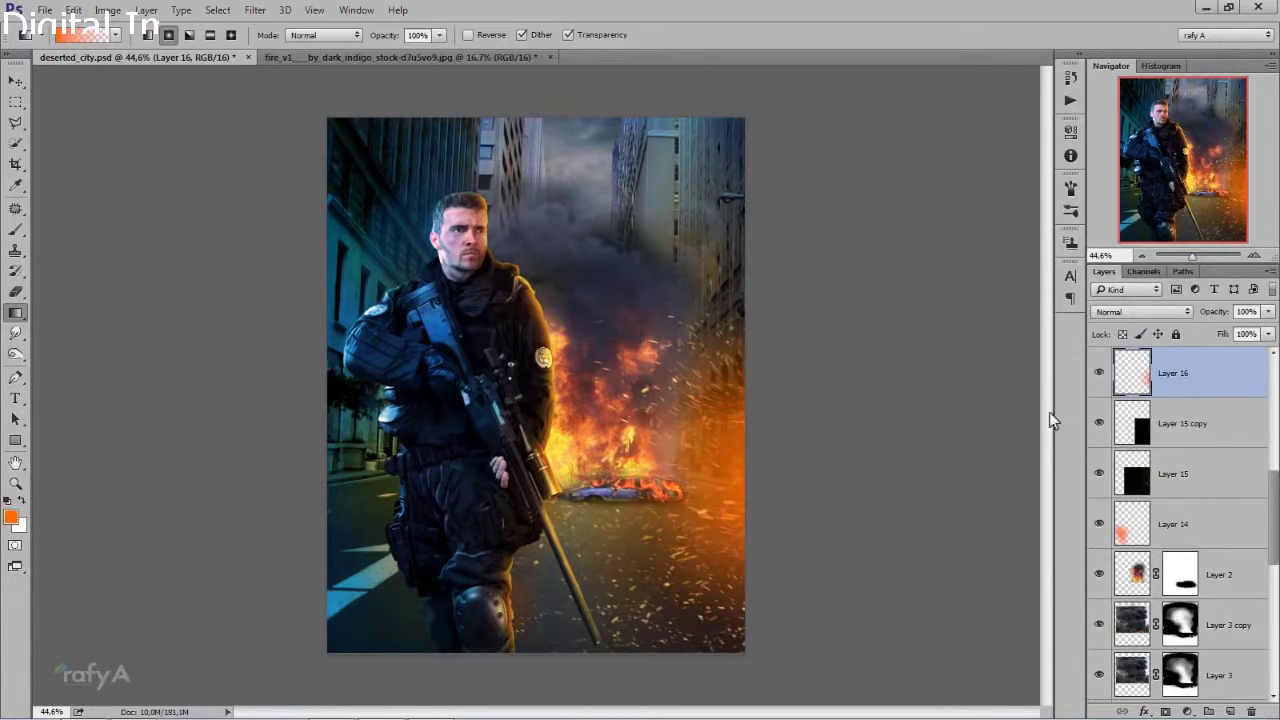
# - Set the glow layer to Screen blending at about 60% opacity
pyautogui.click(1120, 318)
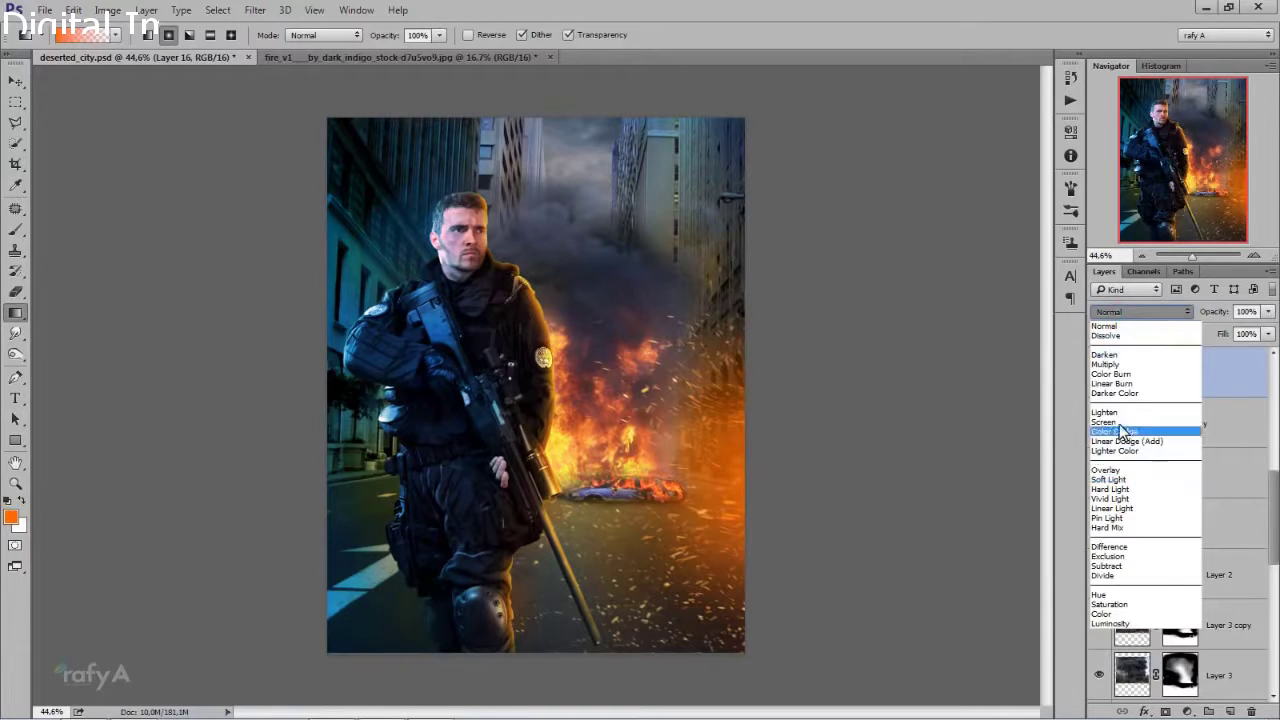
pyautogui.click(1121, 428)
pyautogui.click(1267, 316)
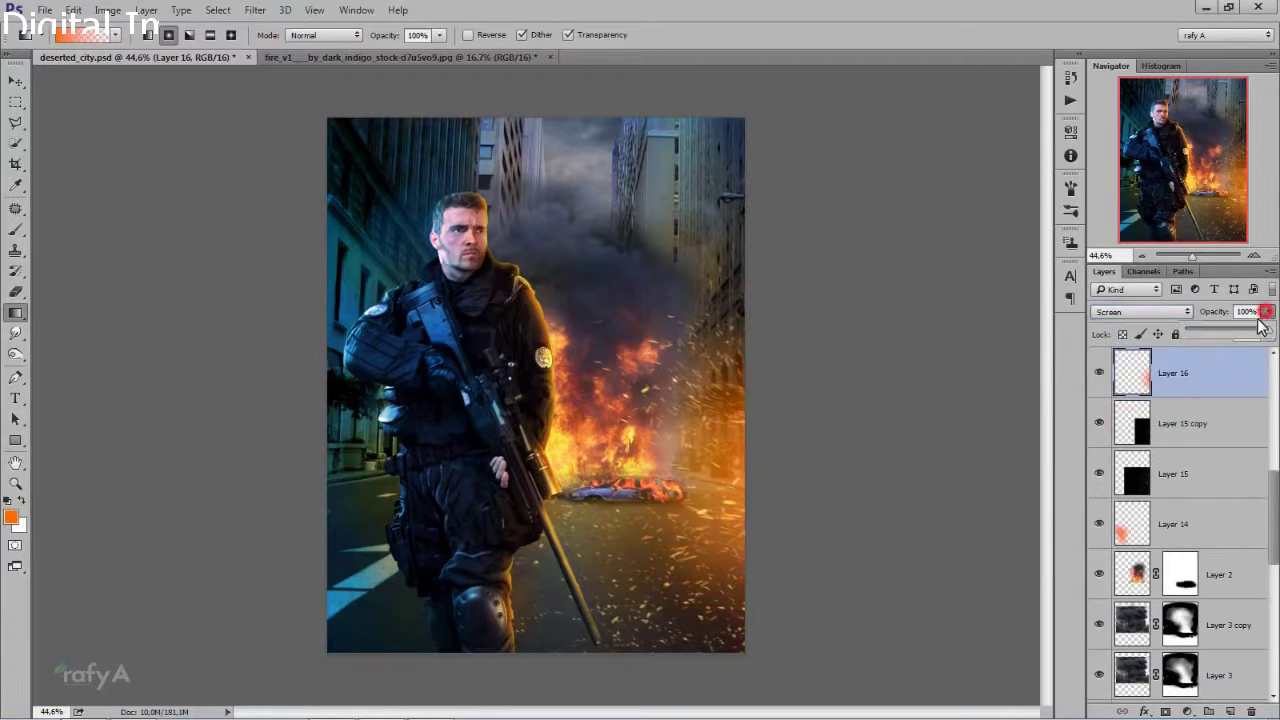
pyautogui.moveTo(1266, 329); pyautogui.dragTo(1237, 337)
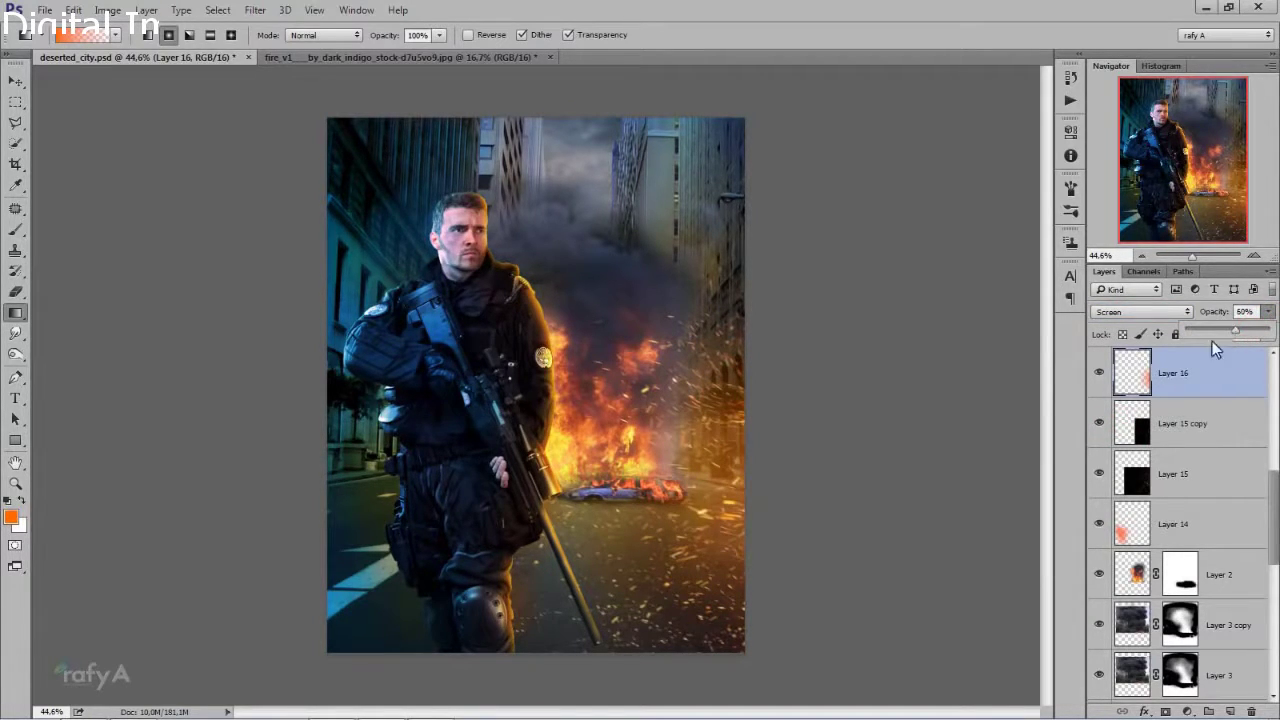
# - Enlarge the glow, stretching it right, left and upward over the fire
pyautogui.hotkey('ctrl', 't')
pyautogui.moveTo(743, 644); pyautogui.dragTo(815, 706)
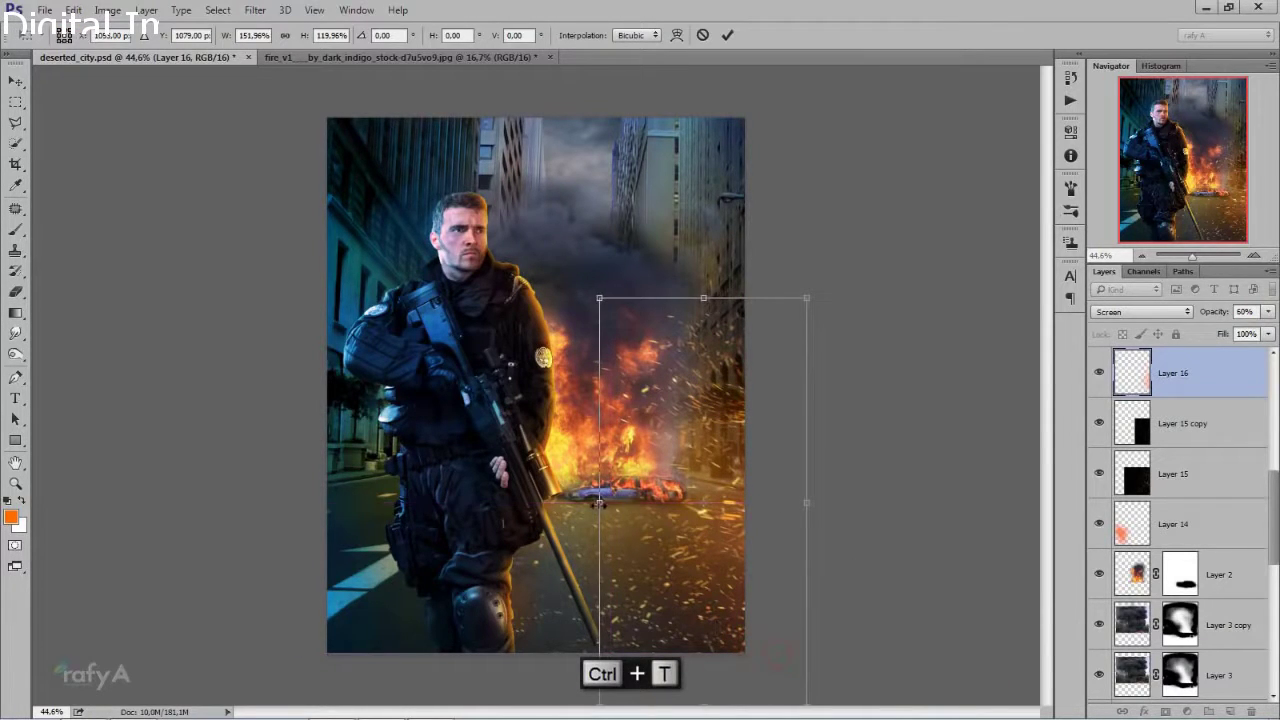
pyautogui.moveTo(596, 505); pyautogui.dragTo(419, 502)
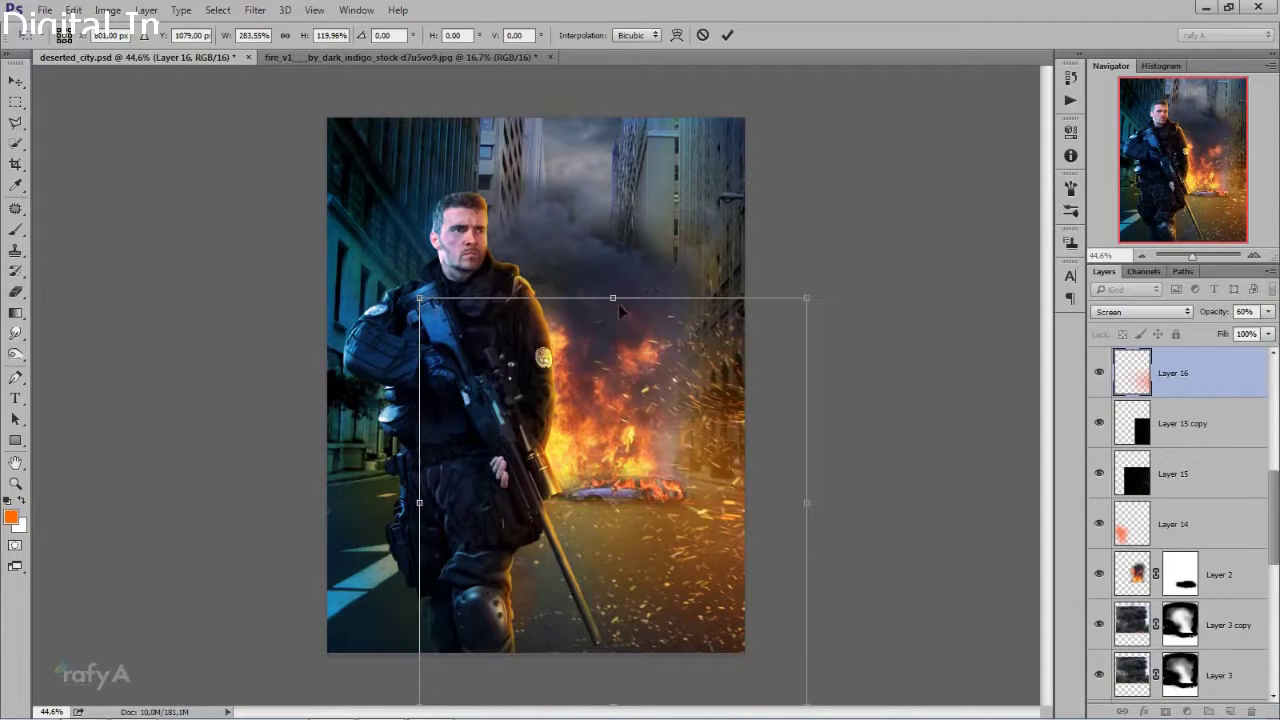
pyautogui.moveTo(614, 298)
pyautogui.mouseDown()
pyautogui.moveTo(646, 72)
pyautogui.moveTo(650, 115)
pyautogui.mouseUp()
# - Commit the glow and drag the sparks image into the city composite as a new layer
pyautogui.click(727, 35)
pyautogui.press('g')
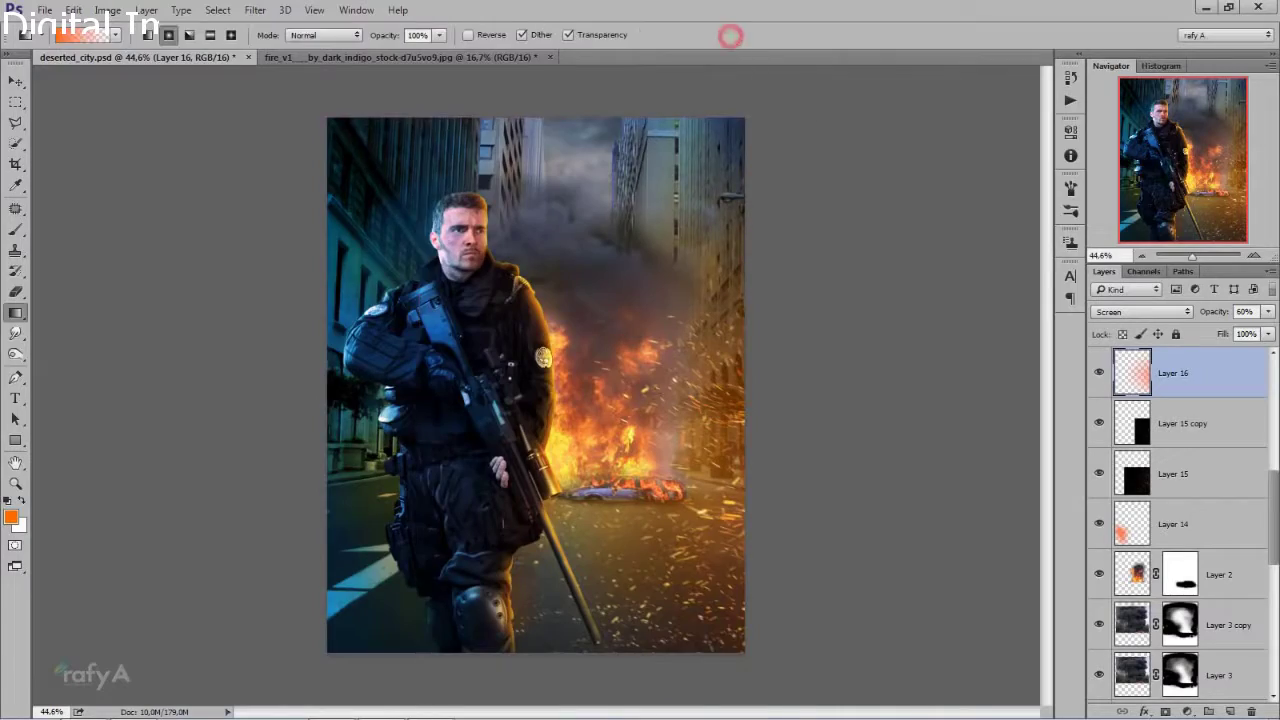
pyautogui.hotkey('ctrl', '0')
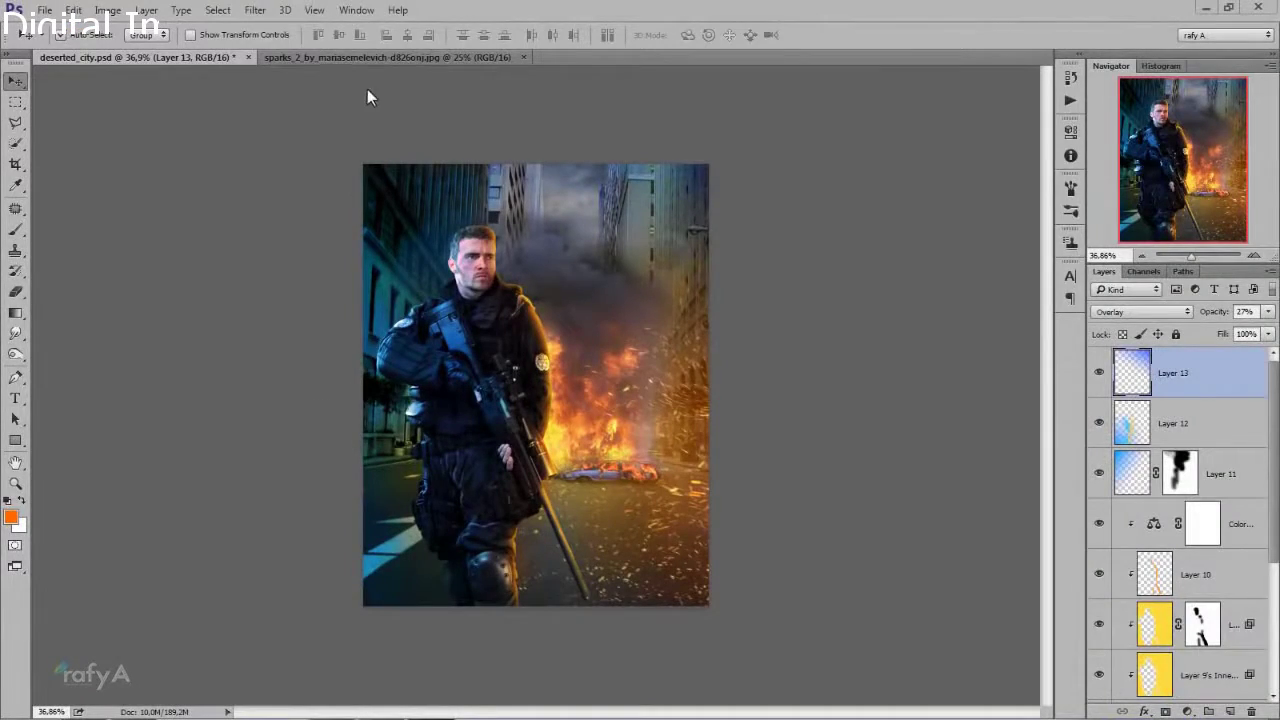
pyautogui.click(330, 57)
pyautogui.moveTo(494, 260)
pyautogui.mouseDown()
pyautogui.moveTo(232, 124)
pyautogui.moveTo(600, 408)
pyautogui.mouseUp()
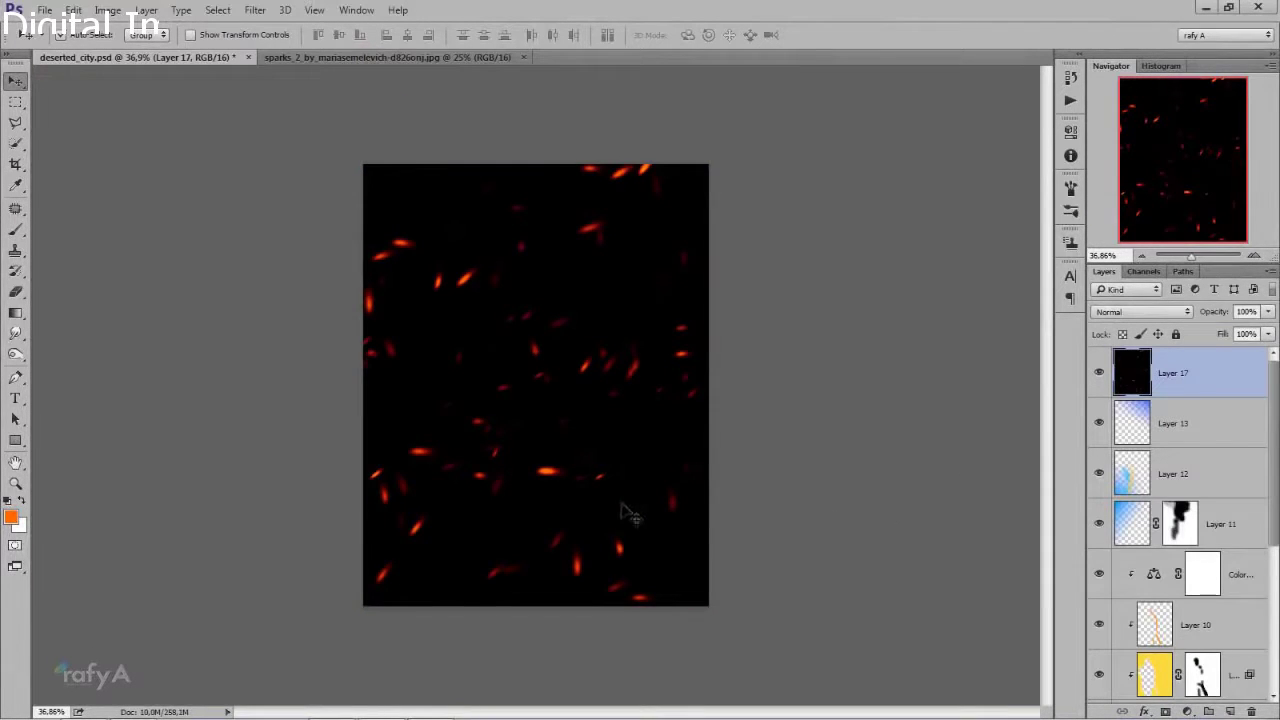
pyautogui.scroll(-2, 628, 512)
pyautogui.scroll(-2, 628, 512)
# - Scale the sparks layer down to fit the canvas and reposition it
pyautogui.hotkey('ctrl', 't')
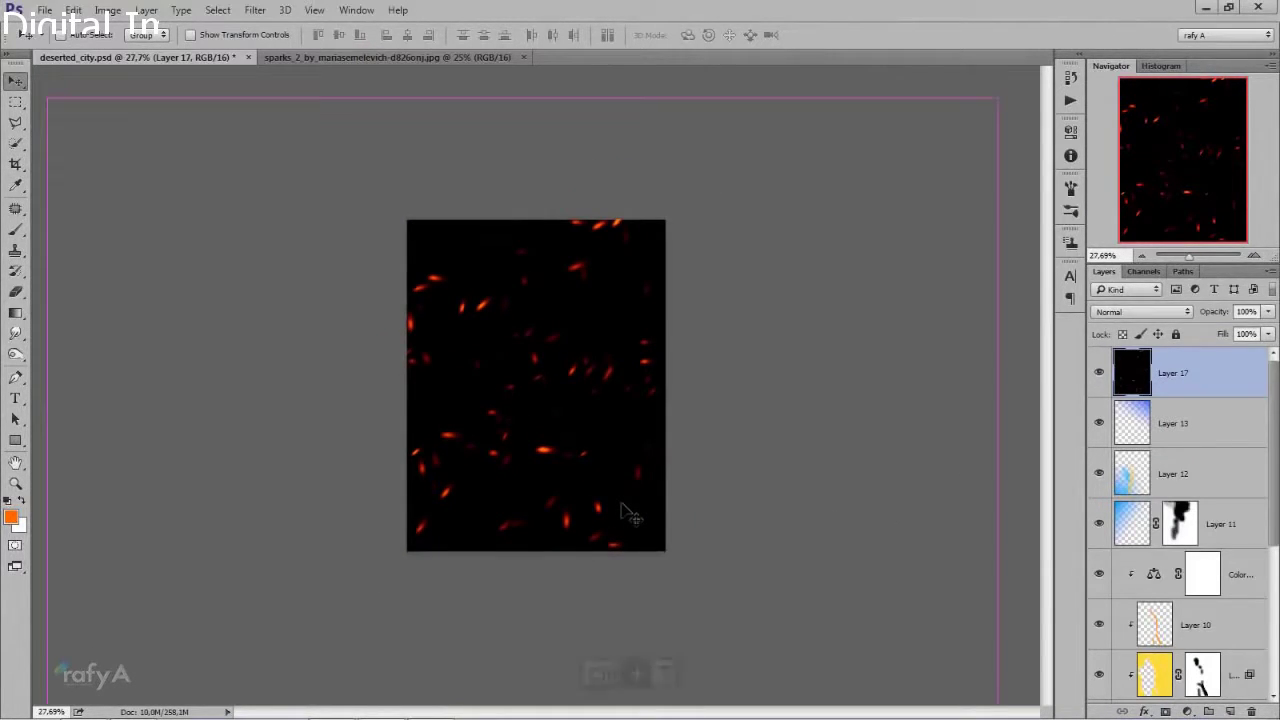
pyautogui.scroll(-3, 334, 625)
pyautogui.moveTo(200, 620)
pyautogui.mouseDown()
pyautogui.moveTo(386, 470)
pyautogui.moveTo(366, 494)
pyautogui.mouseUp()
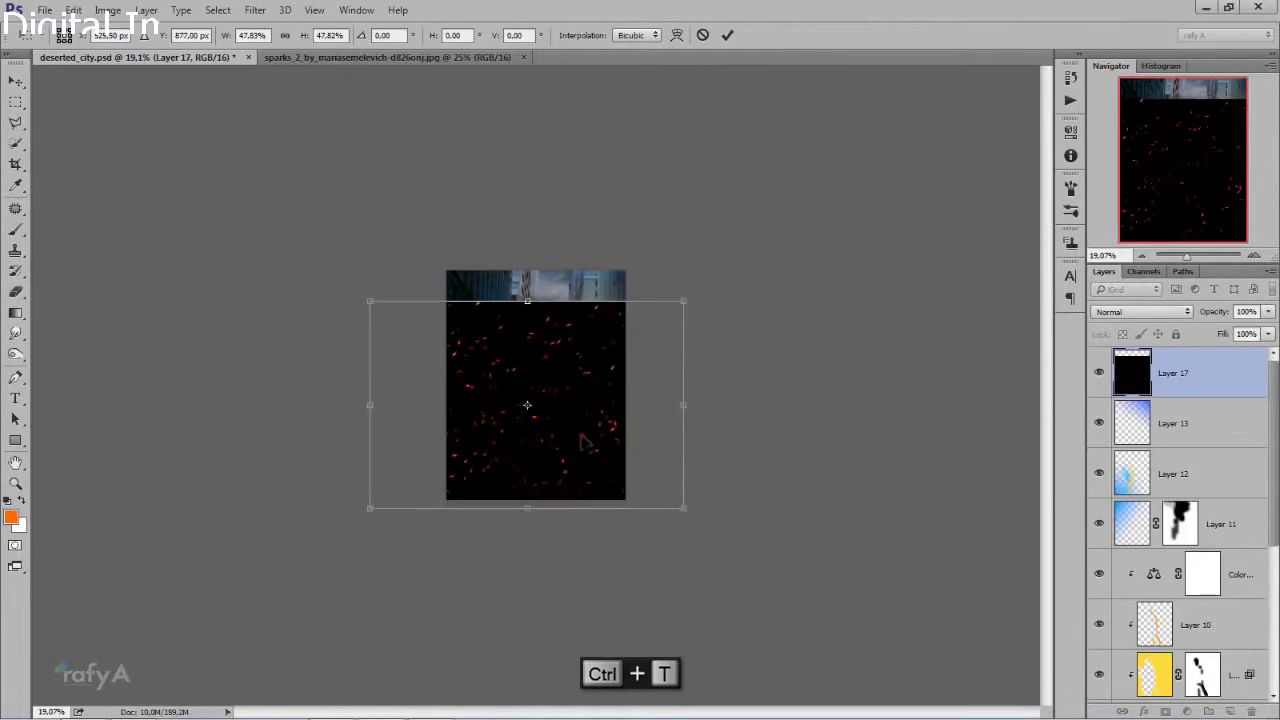
pyautogui.moveTo(560, 440); pyautogui.dragTo(585, 407)
pyautogui.press('Return')
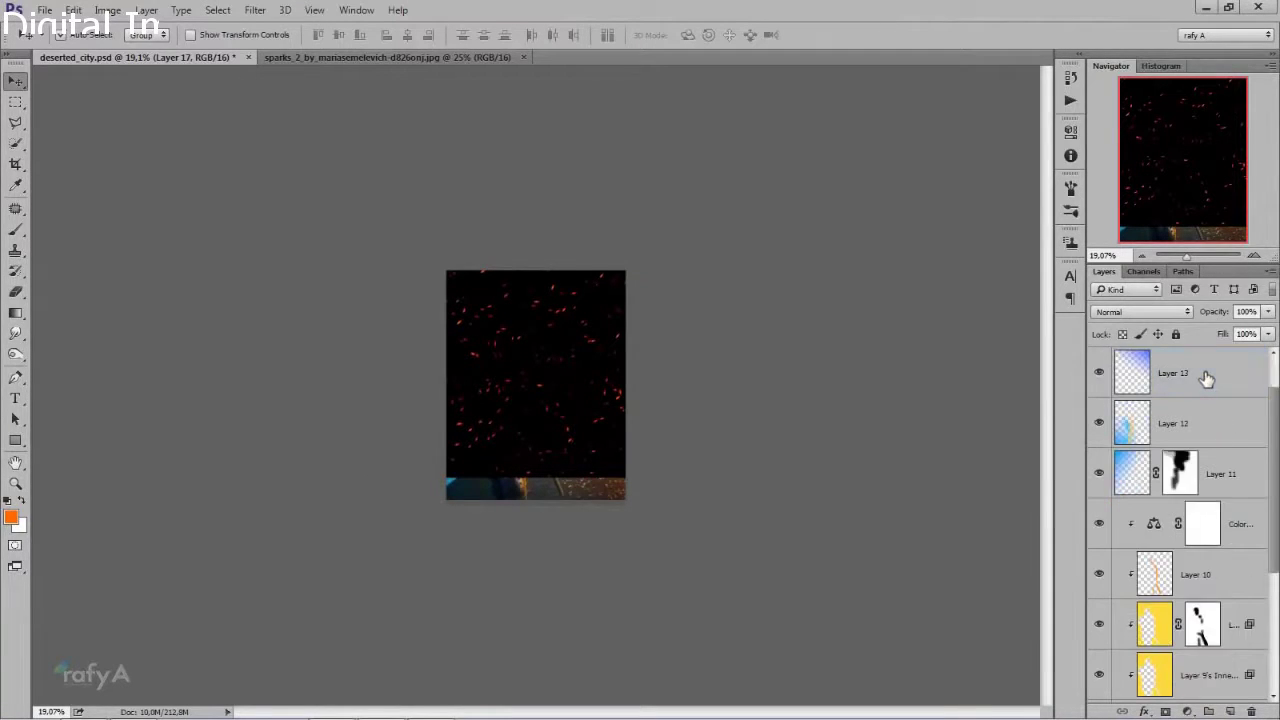
# - Move Layer 17 below the soldier layer in the stack
pyautogui.moveTo(1206, 378); pyautogui.dragTo(1205, 526)
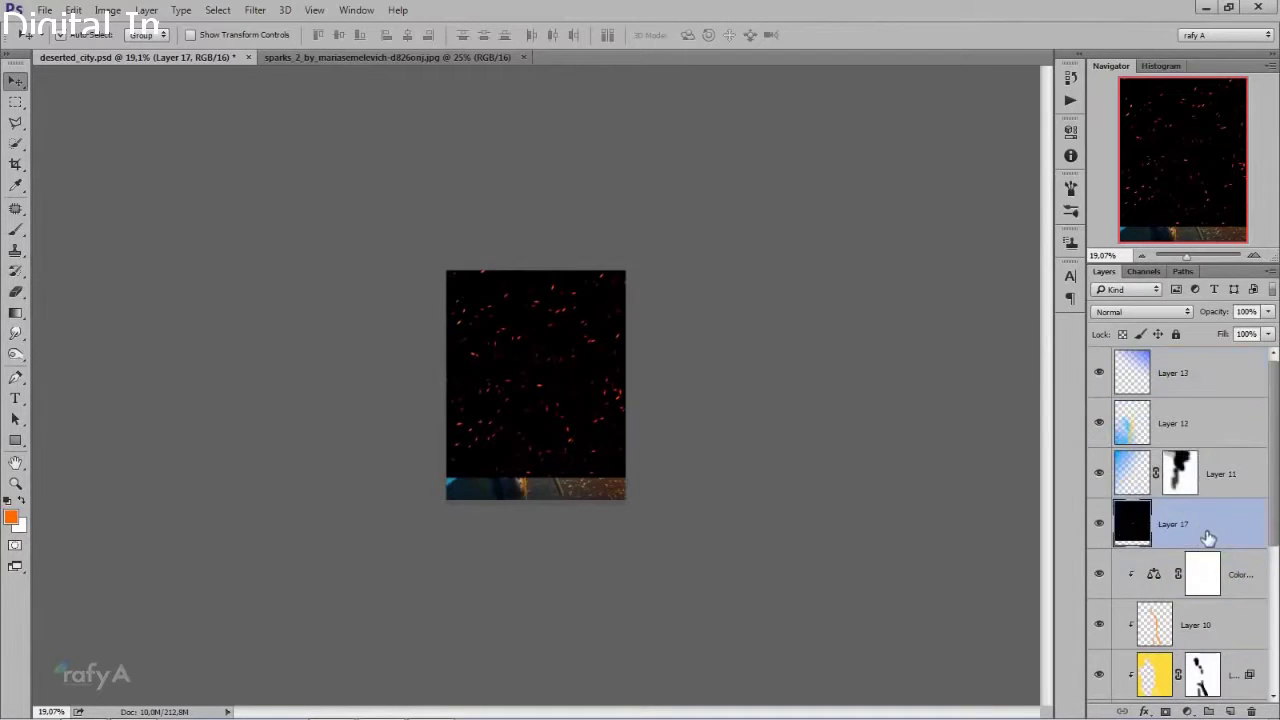
pyautogui.scroll(-3, 1200, 526)
pyautogui.moveTo(1228, 368); pyautogui.dragTo(1210, 627)
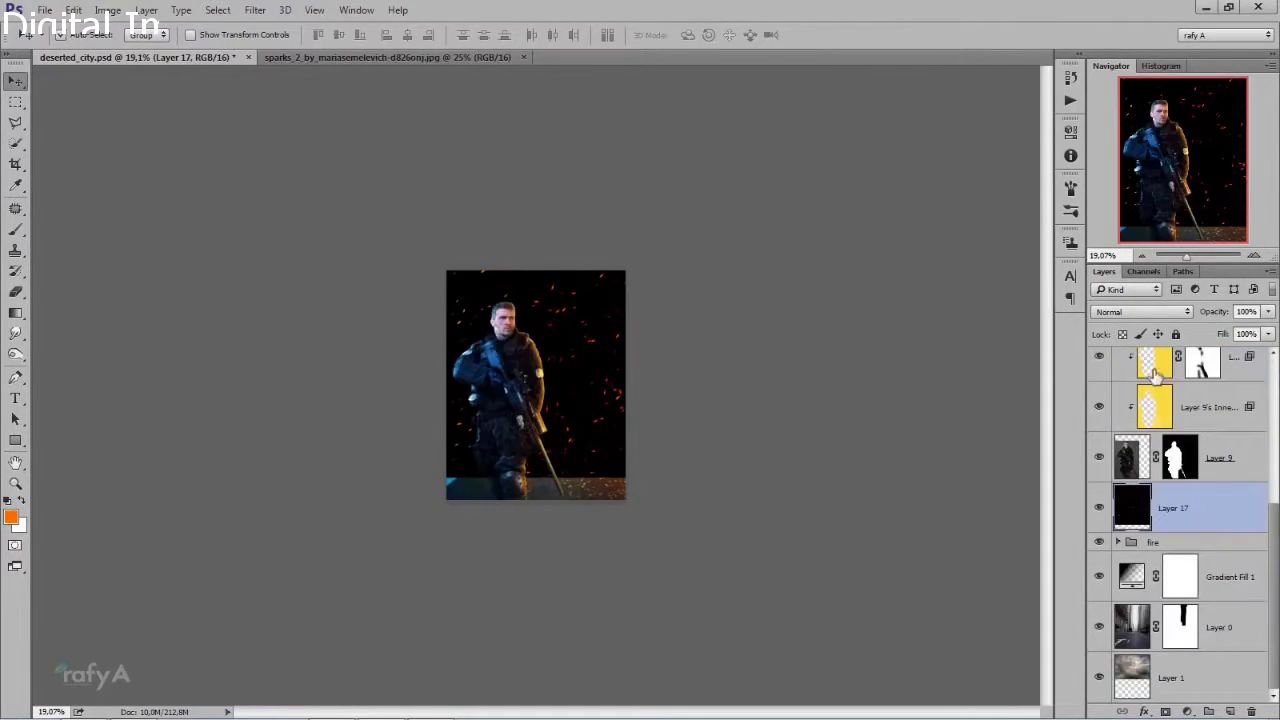
# - Set Layer 17 to Screen blending, select it, and zoom in to 50%
pyautogui.click(1150, 312)
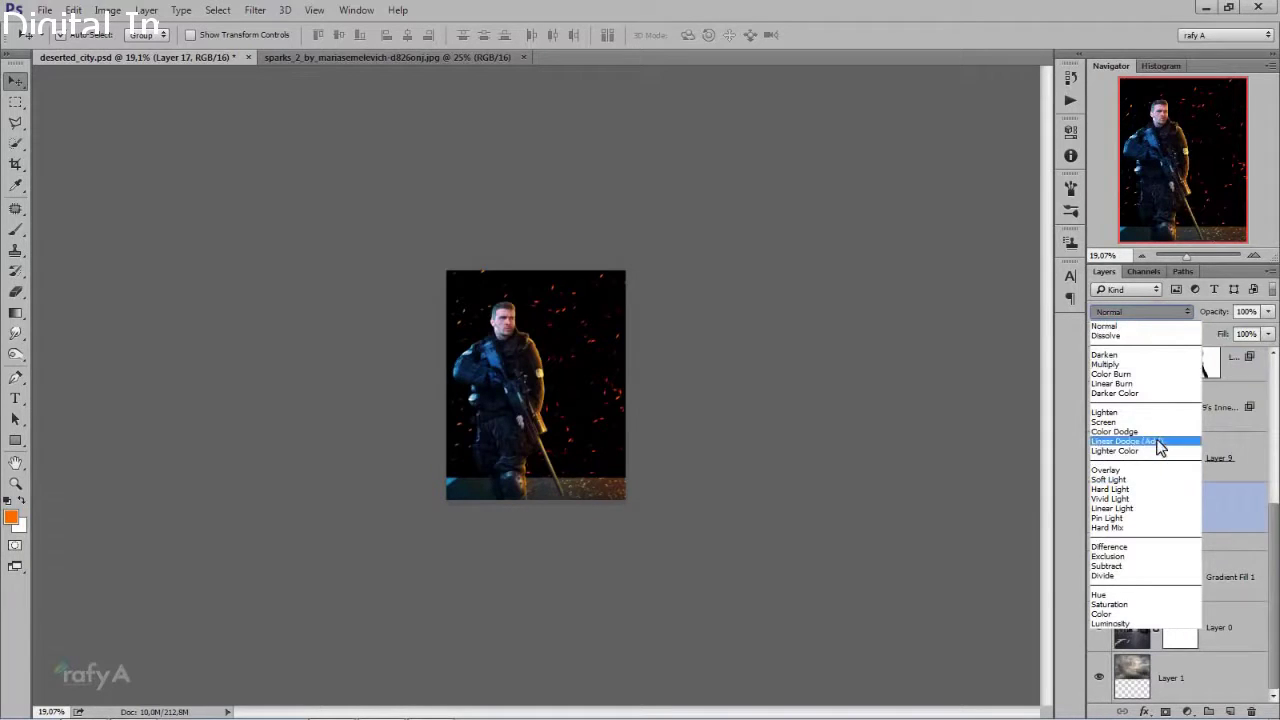
pyautogui.click(1157, 442)
pyautogui.click(702, 386)
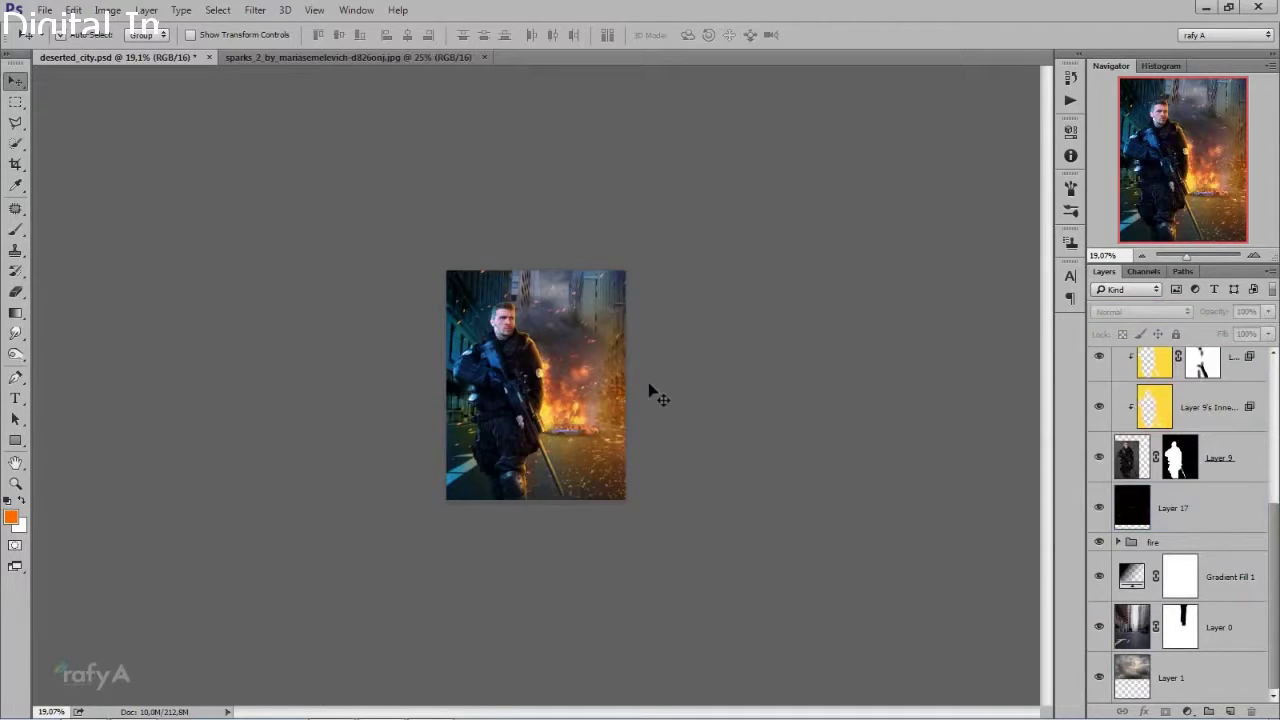
pyautogui.click(563, 392)
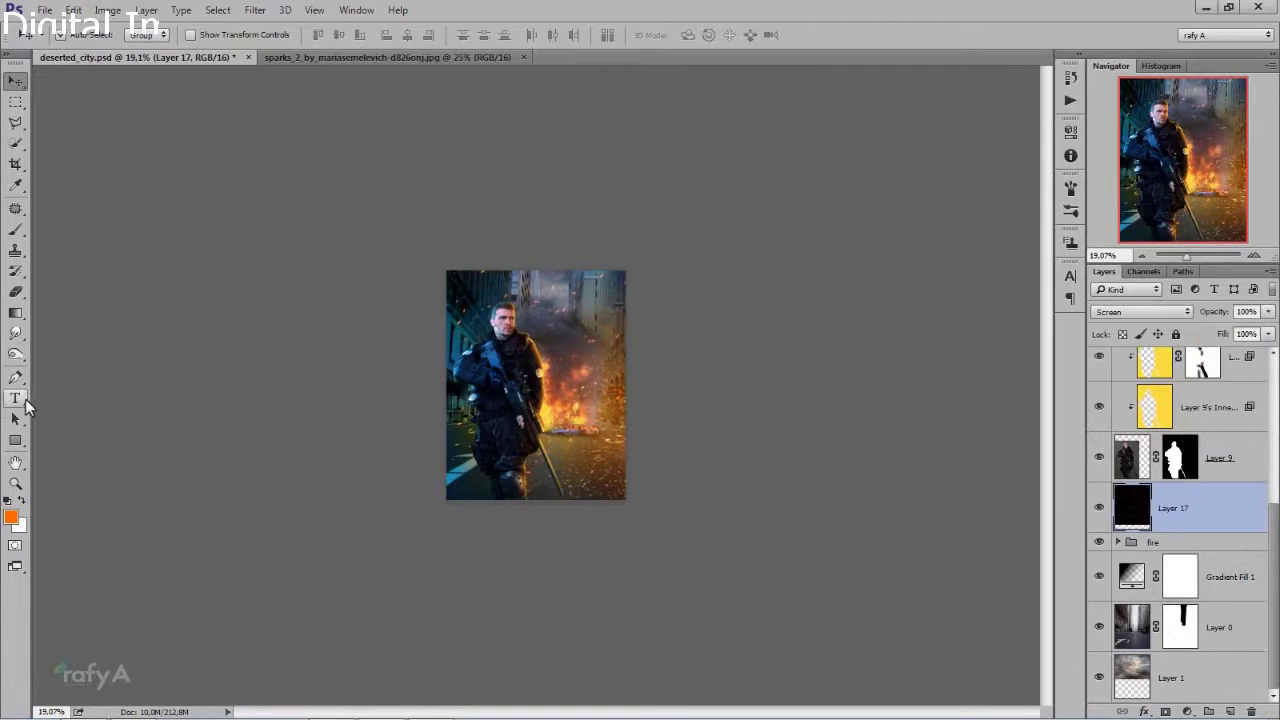
pyautogui.click(16, 482)
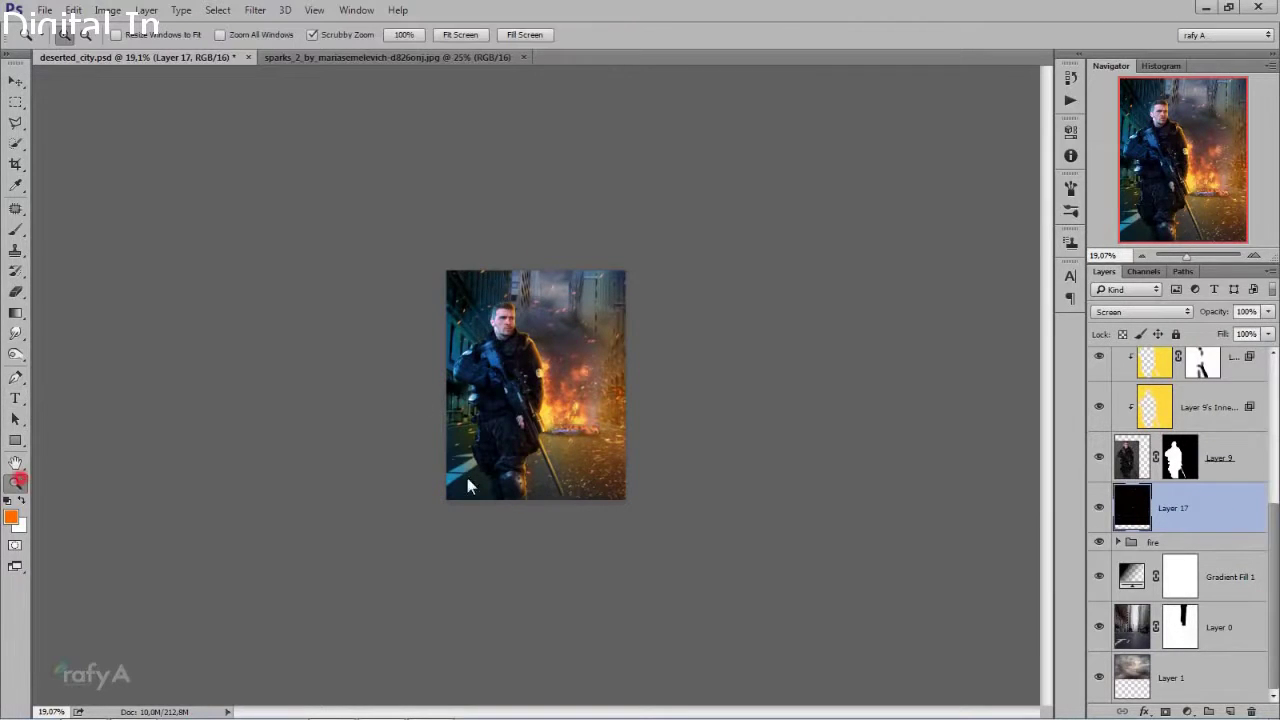
pyautogui.click(541, 375)
pyautogui.click(550, 350)
pyautogui.click(561, 305)
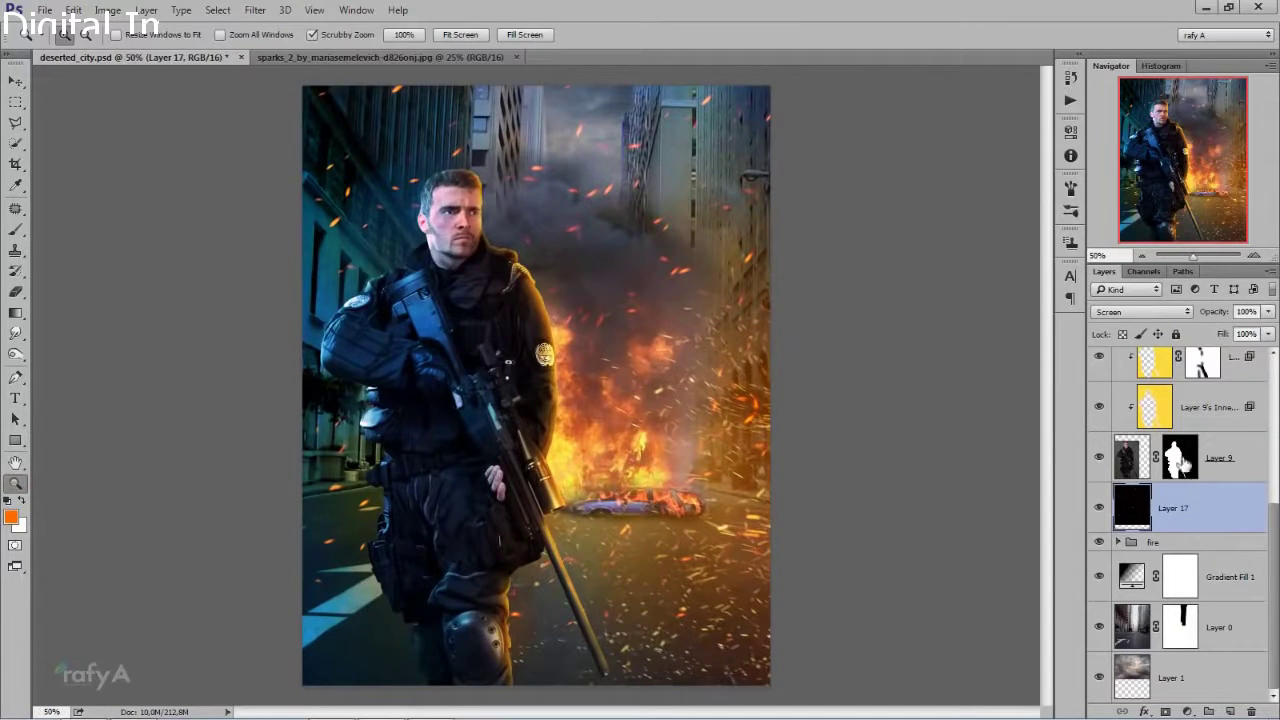
# - Apply a Motion Blur of 16° angle and 24 px distance to Layer 17
pyautogui.click(255, 10)
pyautogui.moveTo(262, 186)
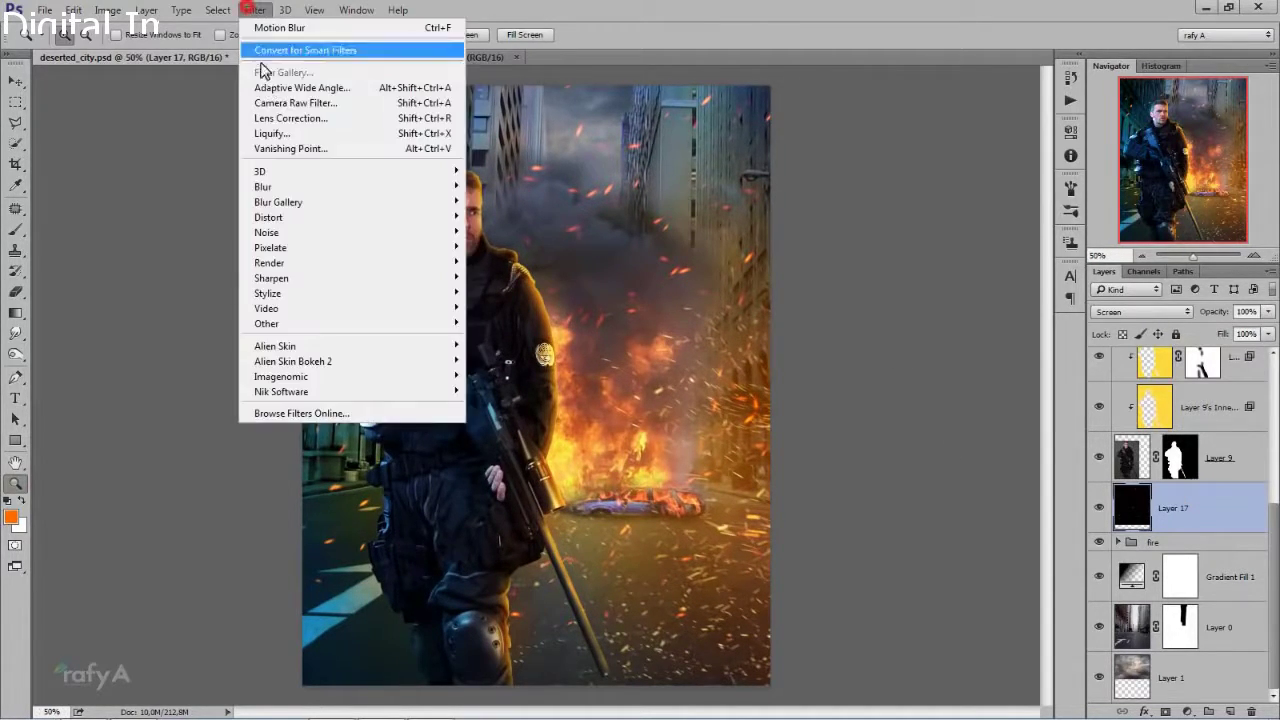
pyautogui.click(506, 277)
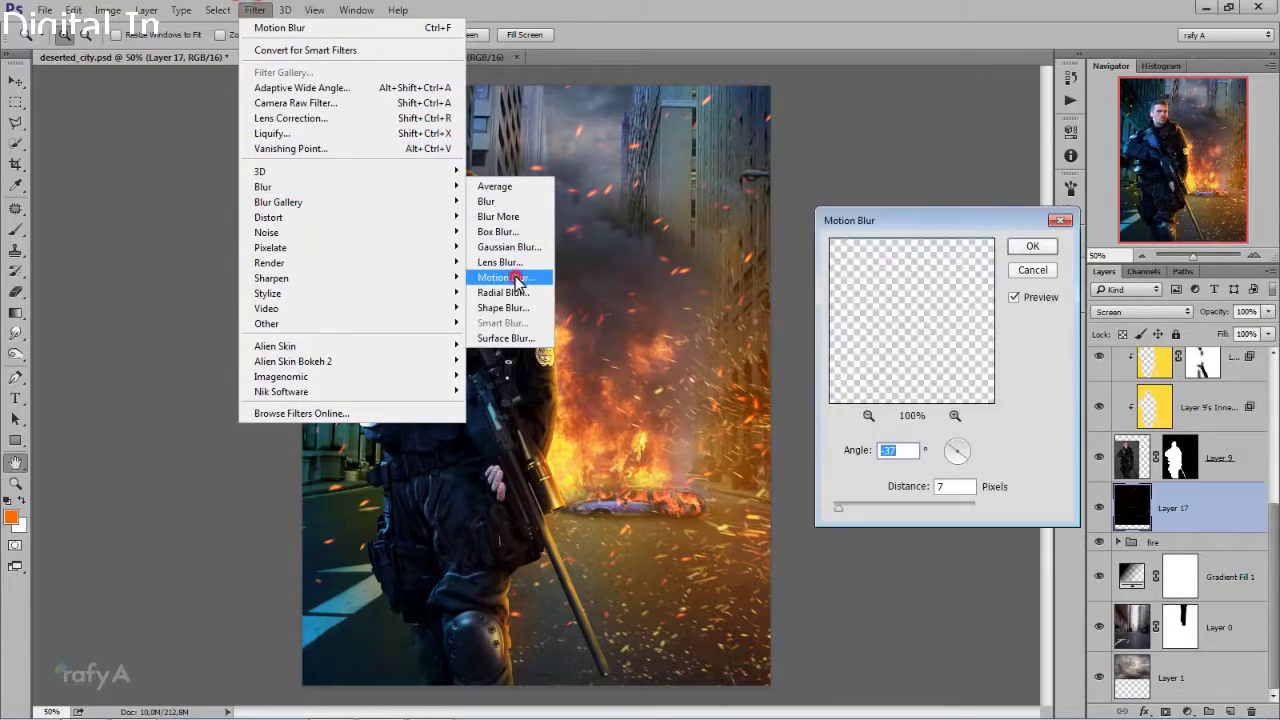
pyautogui.moveTo(960, 465); pyautogui.dragTo(966, 450)
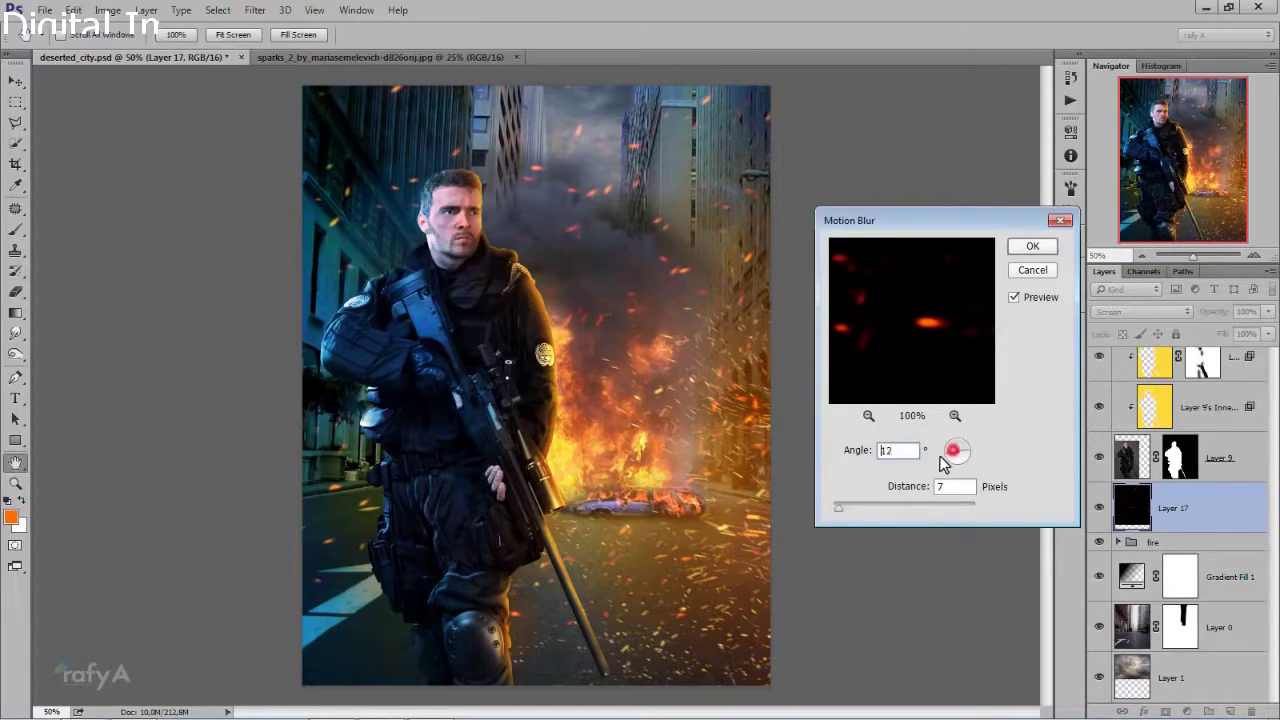
pyautogui.moveTo(843, 508); pyautogui.dragTo(853, 513)
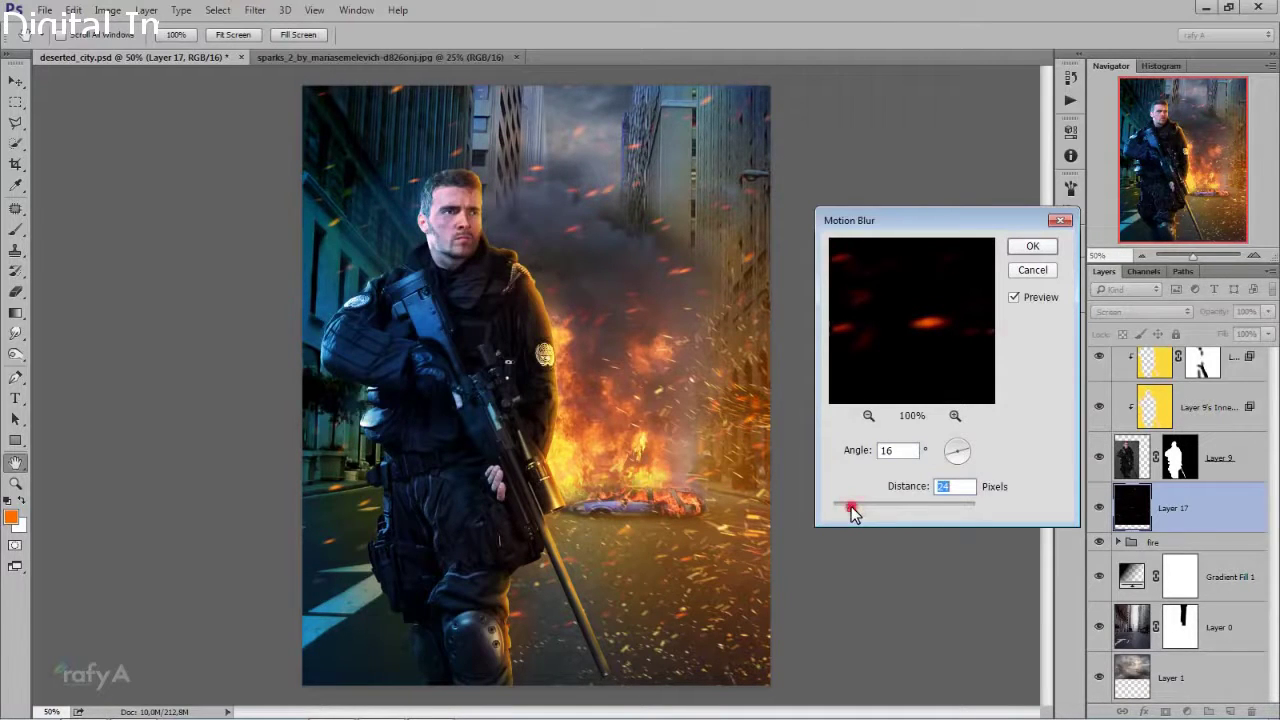
pyautogui.click(1022, 248)
pyautogui.press('z')
pyautogui.scroll(-1, 706, 441)
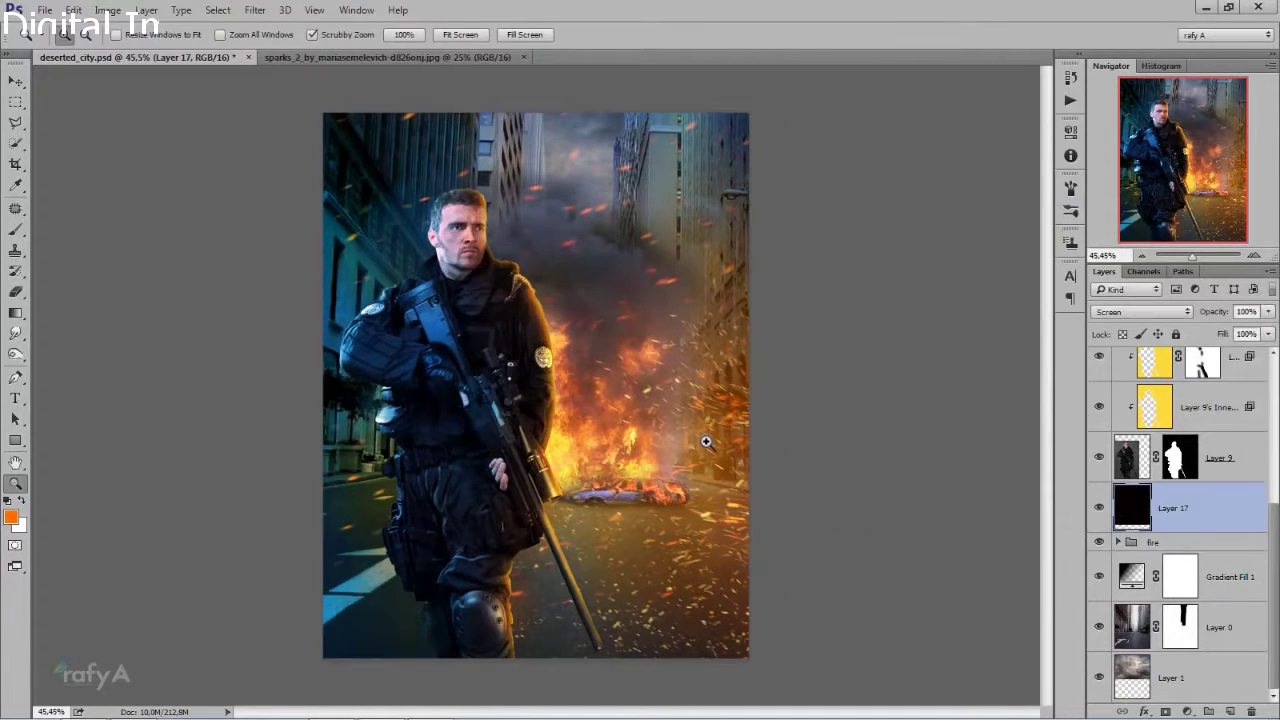
pyautogui.scroll(-1, 706, 441)
# - Duplicate Layer 17 and place the copy between Layer 12 and Layer 11
pyautogui.click(1211, 508)
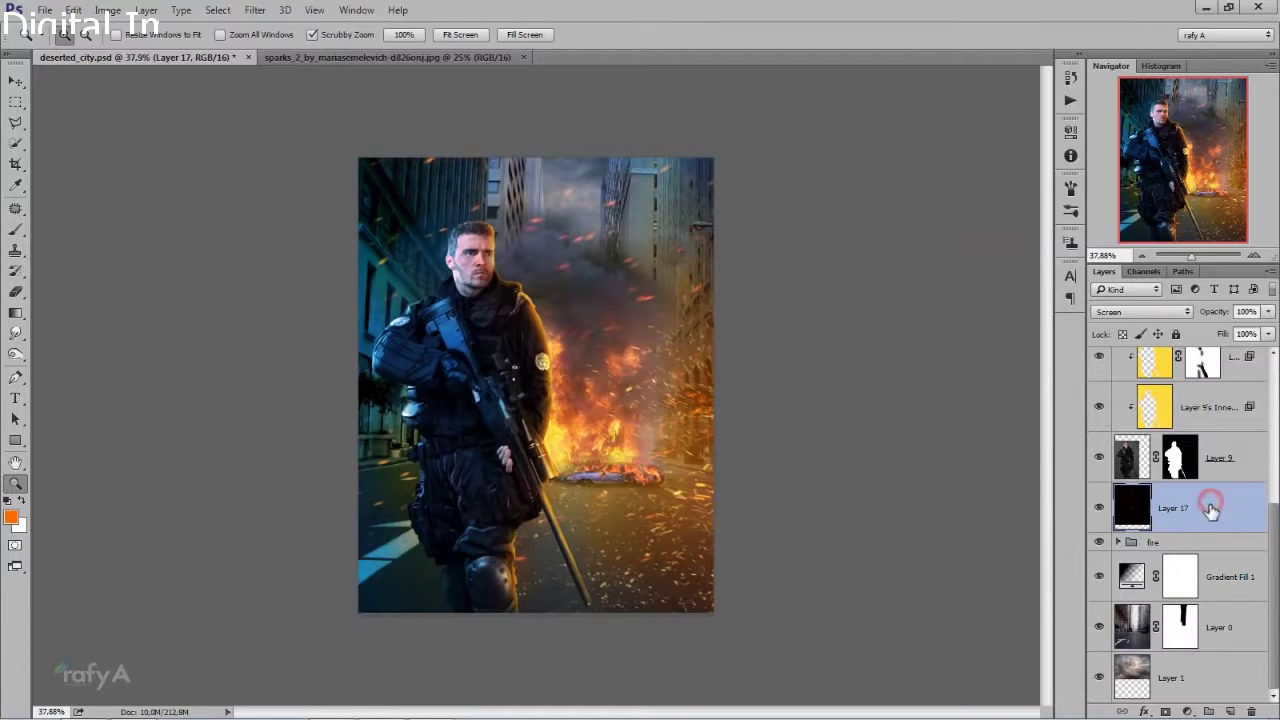
pyautogui.hotkey('ctrl', 'j')
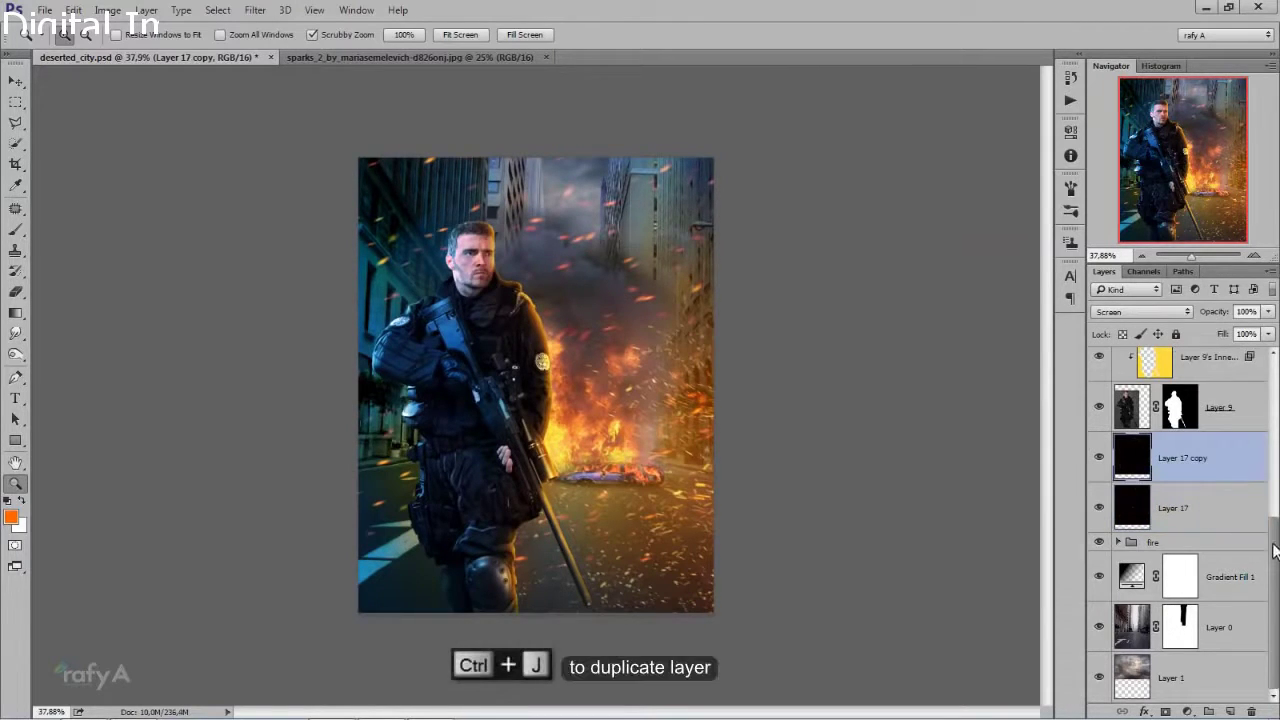
pyautogui.click(1270, 543)
pyautogui.moveTo(1217, 678); pyautogui.dragTo(1218, 378)
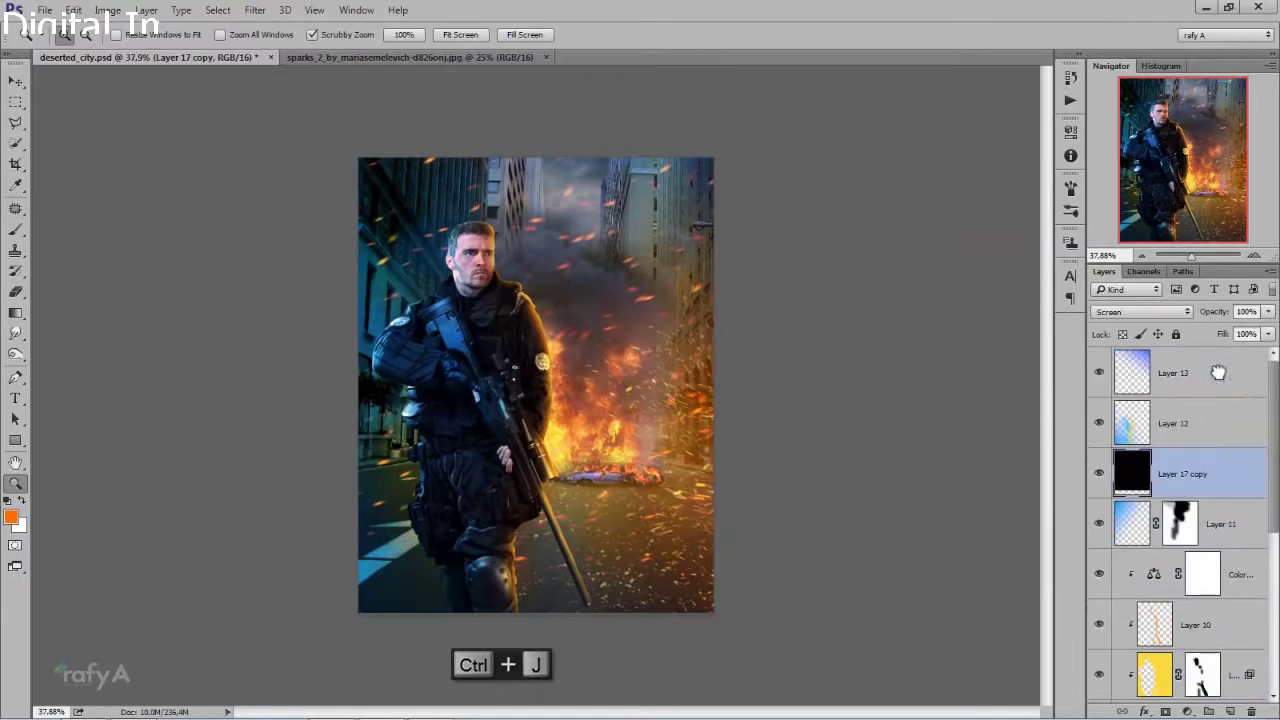
pyautogui.click(1272, 468)
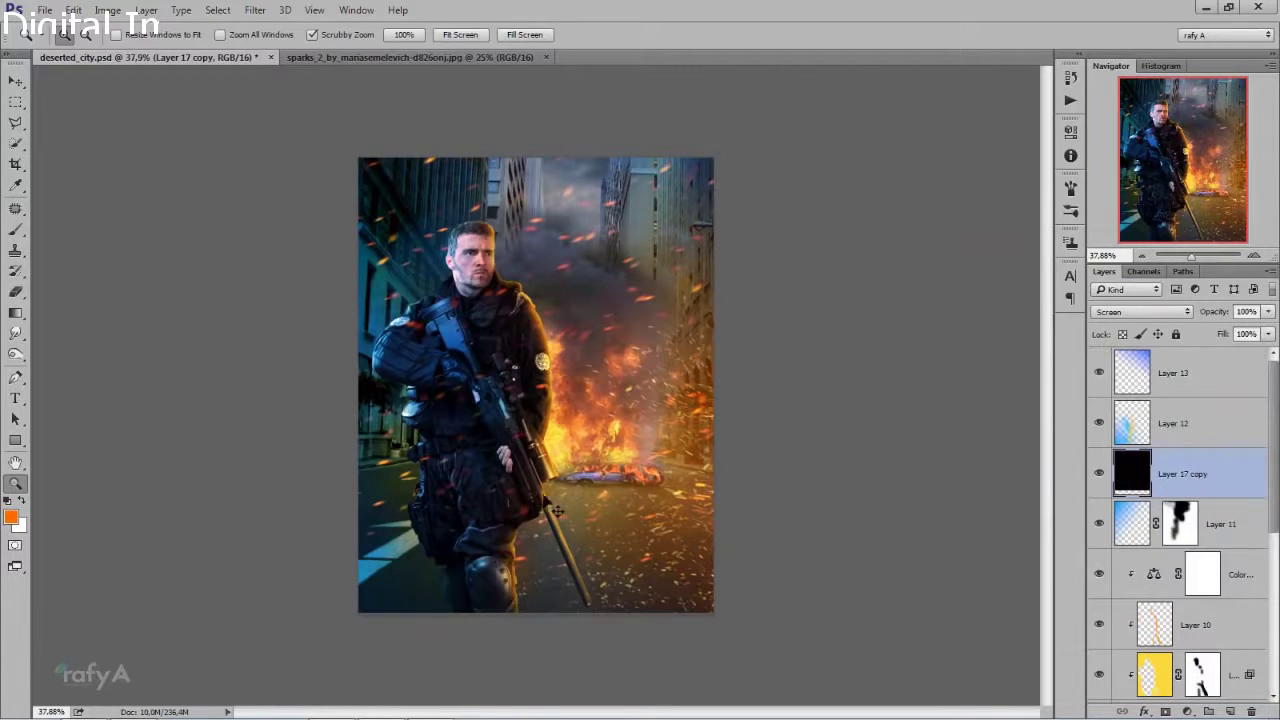
# - Enlarge Layer 17 copy to about 277%, flip it horizontally, and shift it right
pyautogui.hotkey('ctrl', 't')
pyautogui.scroll(-2, 738, 533)
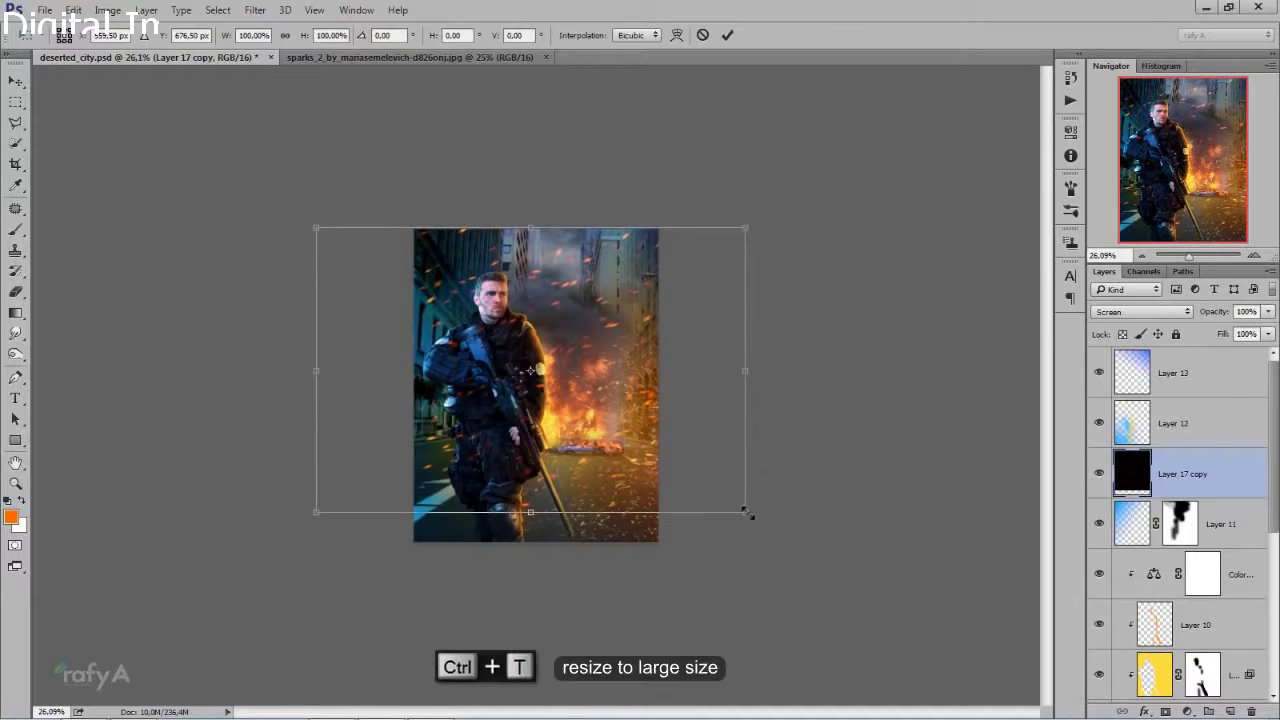
pyautogui.moveTo(748, 513); pyautogui.dragTo(1010, 610)
pyautogui.scroll(-1, 729, 526)
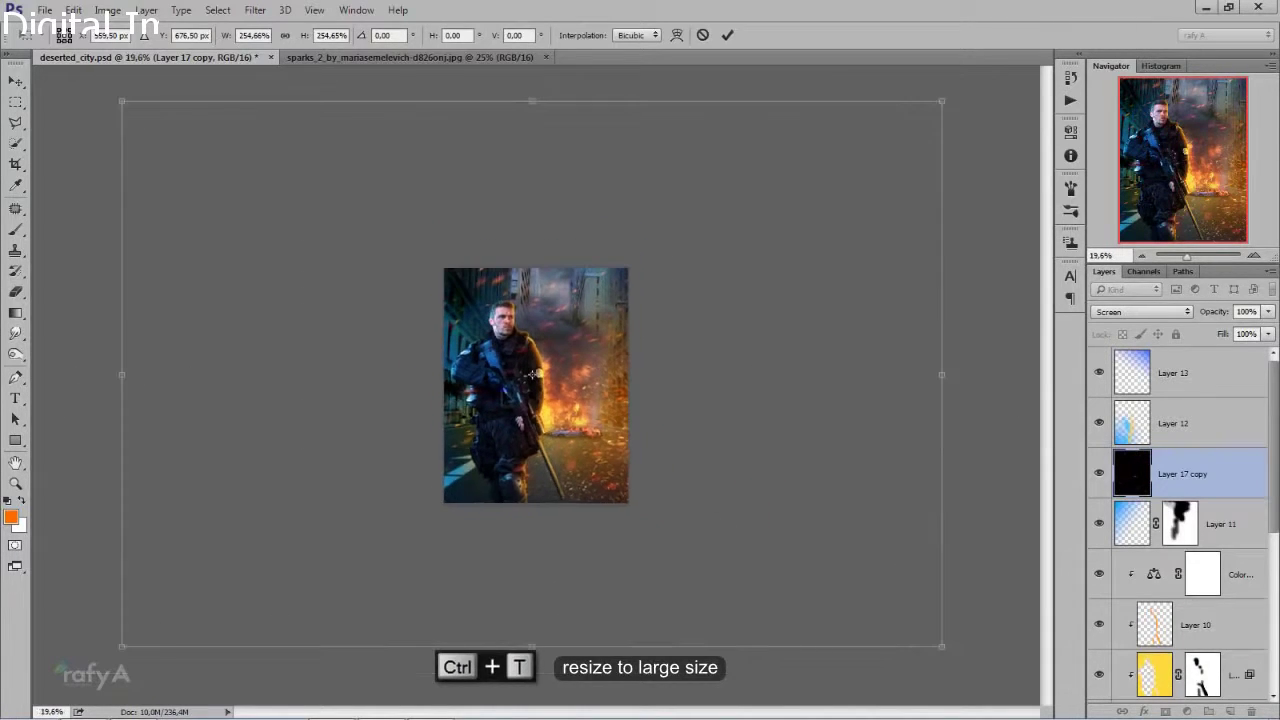
pyautogui.rightClick(498, 387)
pyautogui.click(591, 634)
pyautogui.moveTo(645, 557); pyautogui.dragTo(659, 560)
pyautogui.moveTo(955, 652); pyautogui.dragTo(1000, 685)
pyautogui.moveTo(820, 540); pyautogui.dragTo(848, 515)
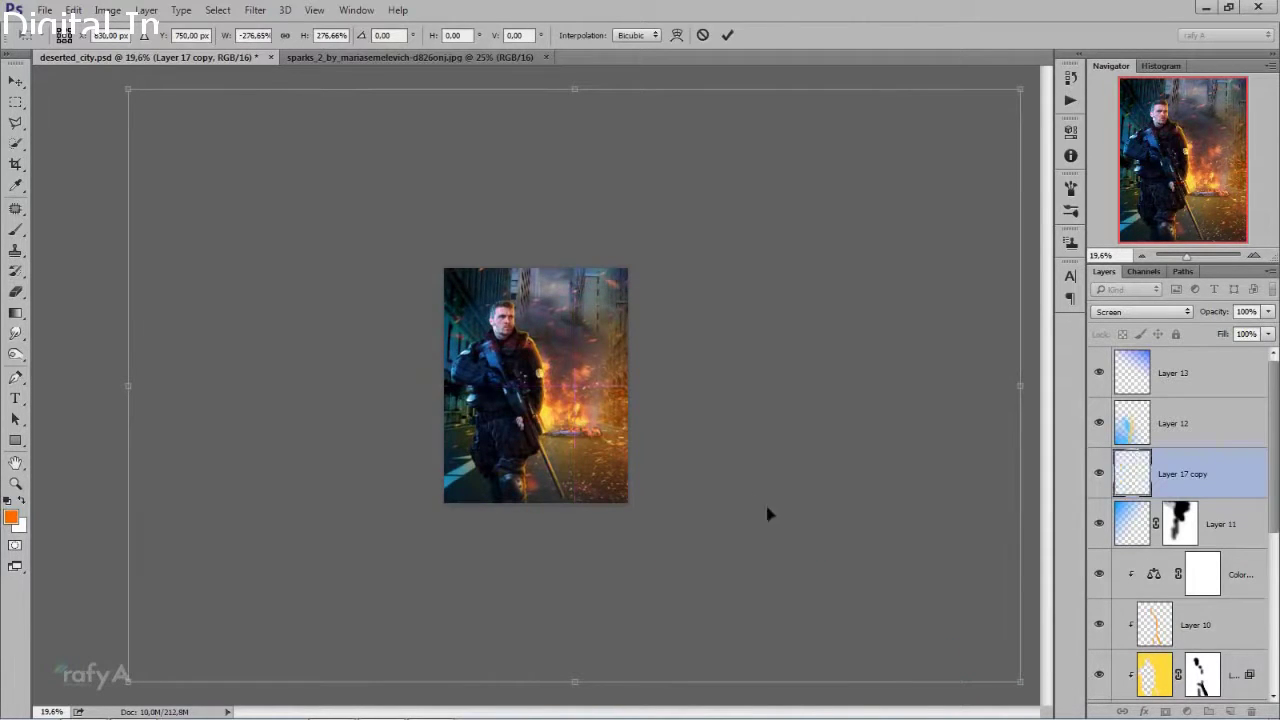
pyautogui.hotkey('ctrl', 'space')
# - Zoom to about 44% and apply a 6.6 px Gaussian Blur to Layer 17 copy
pyautogui.click(610, 428)
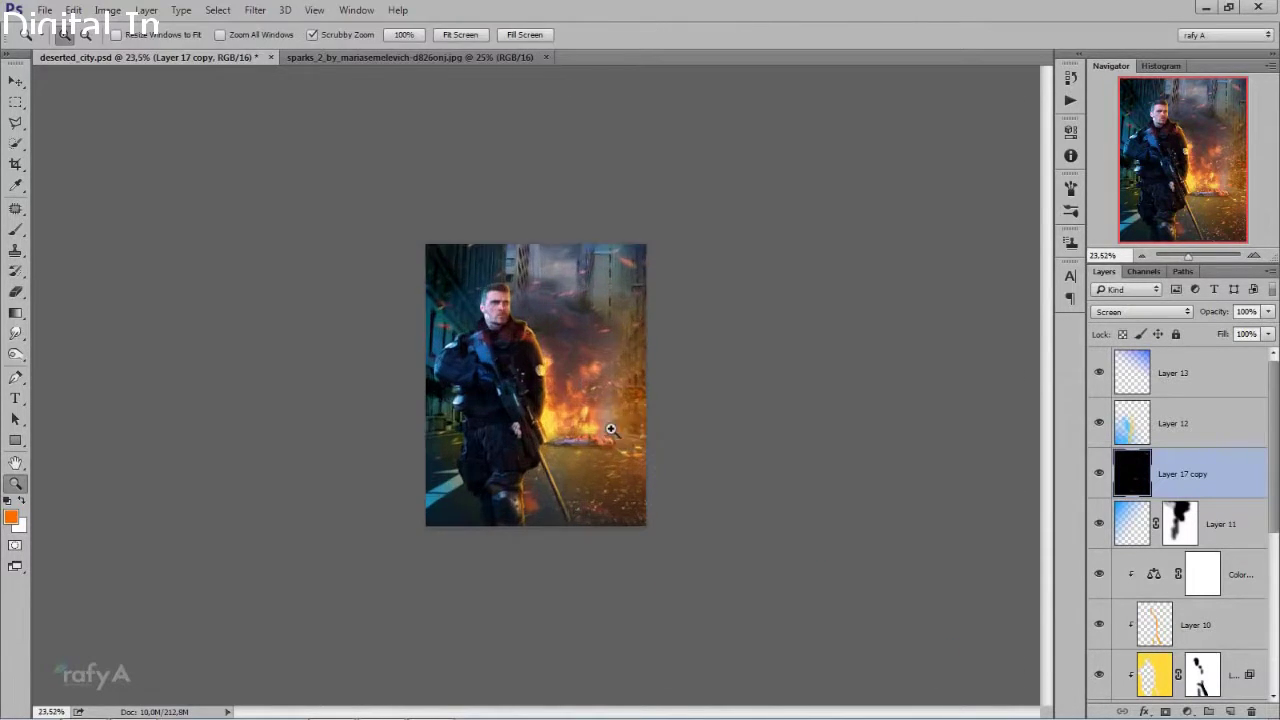
pyautogui.click(610, 428)
pyautogui.click(610, 428)
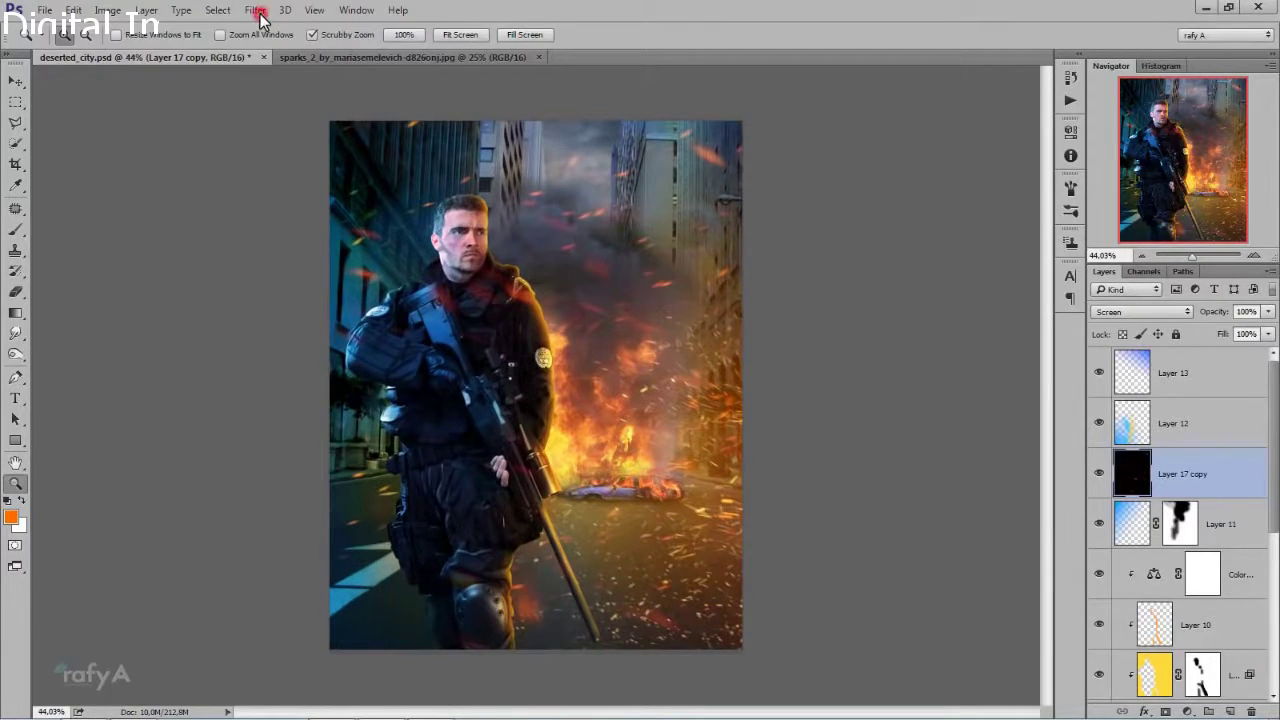
pyautogui.click(257, 12)
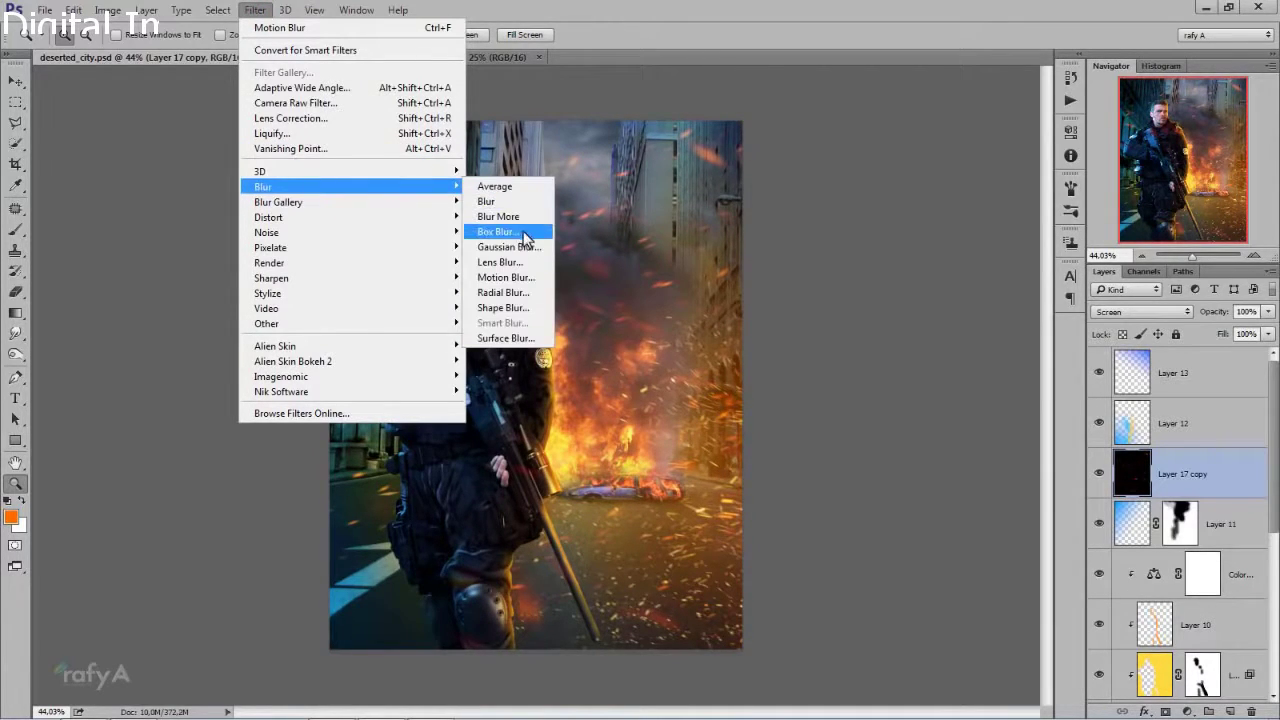
pyautogui.moveTo(300, 187)
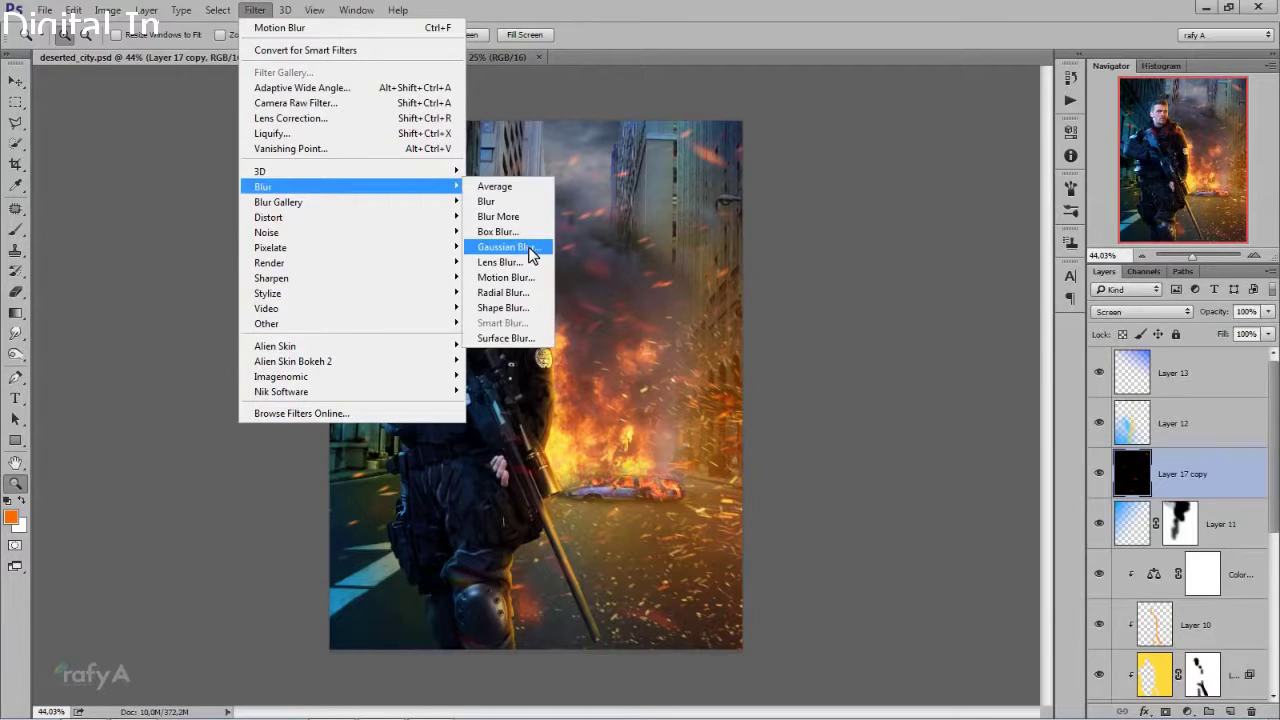
pyautogui.click(531, 247)
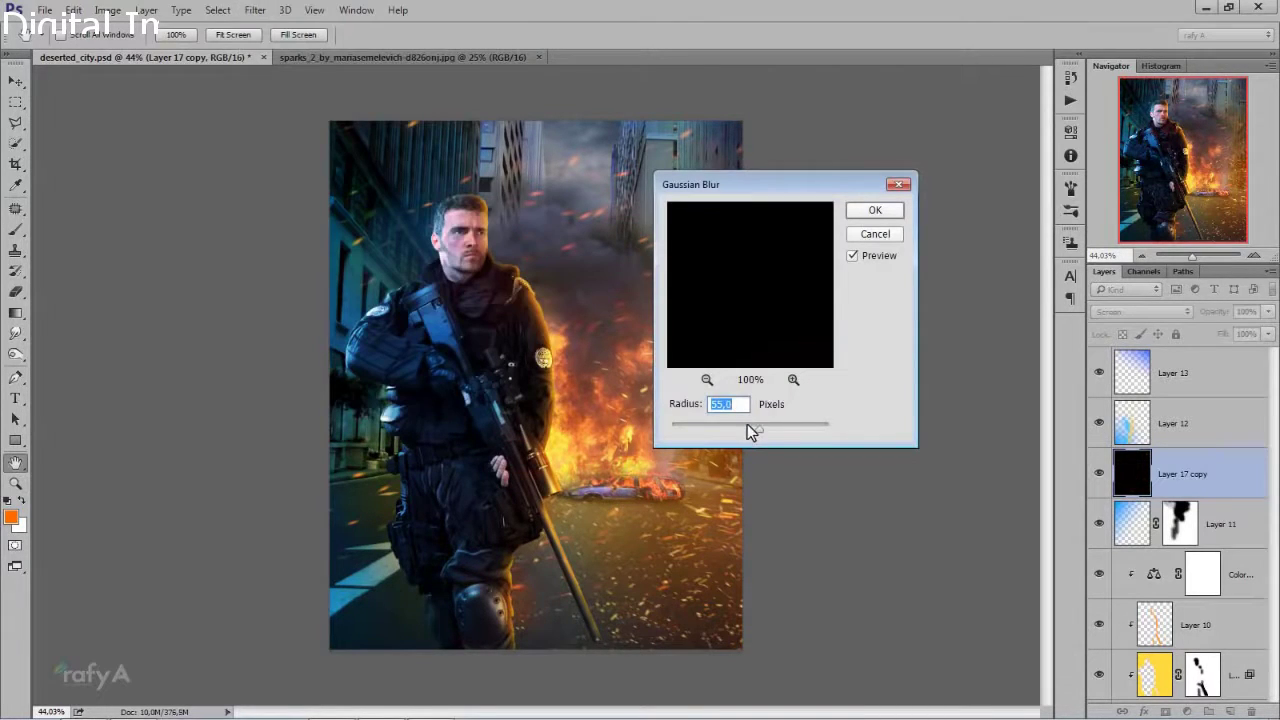
pyautogui.moveTo(752, 427); pyautogui.dragTo(721, 428)
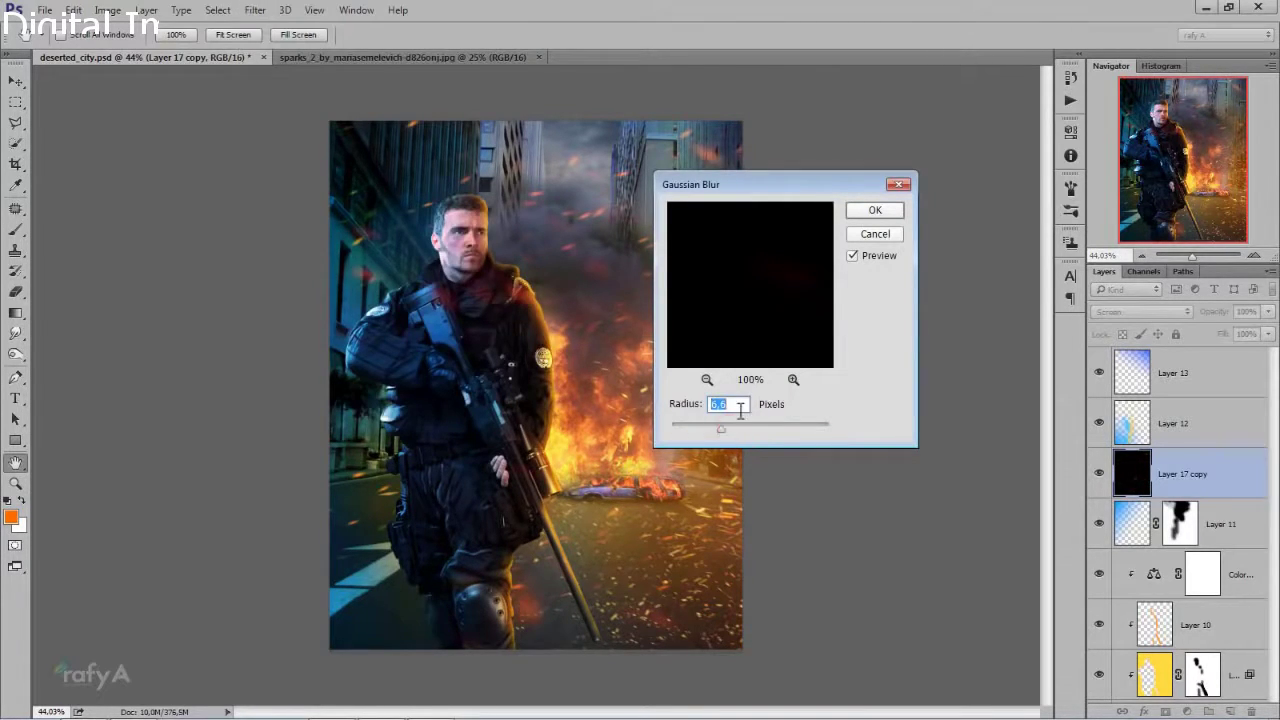
pyautogui.click(871, 212)
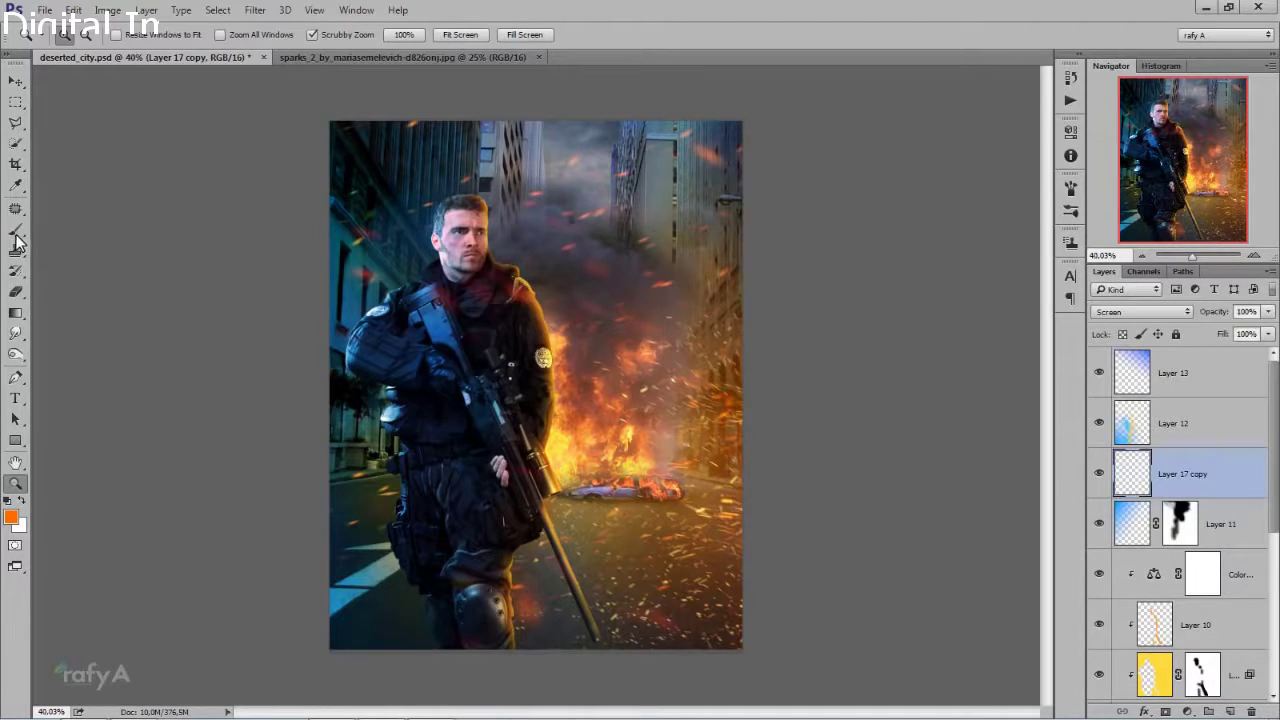
# - Erase the reddish glow on the soldier's chest with a 114 px eraser
pyautogui.click(15, 291)
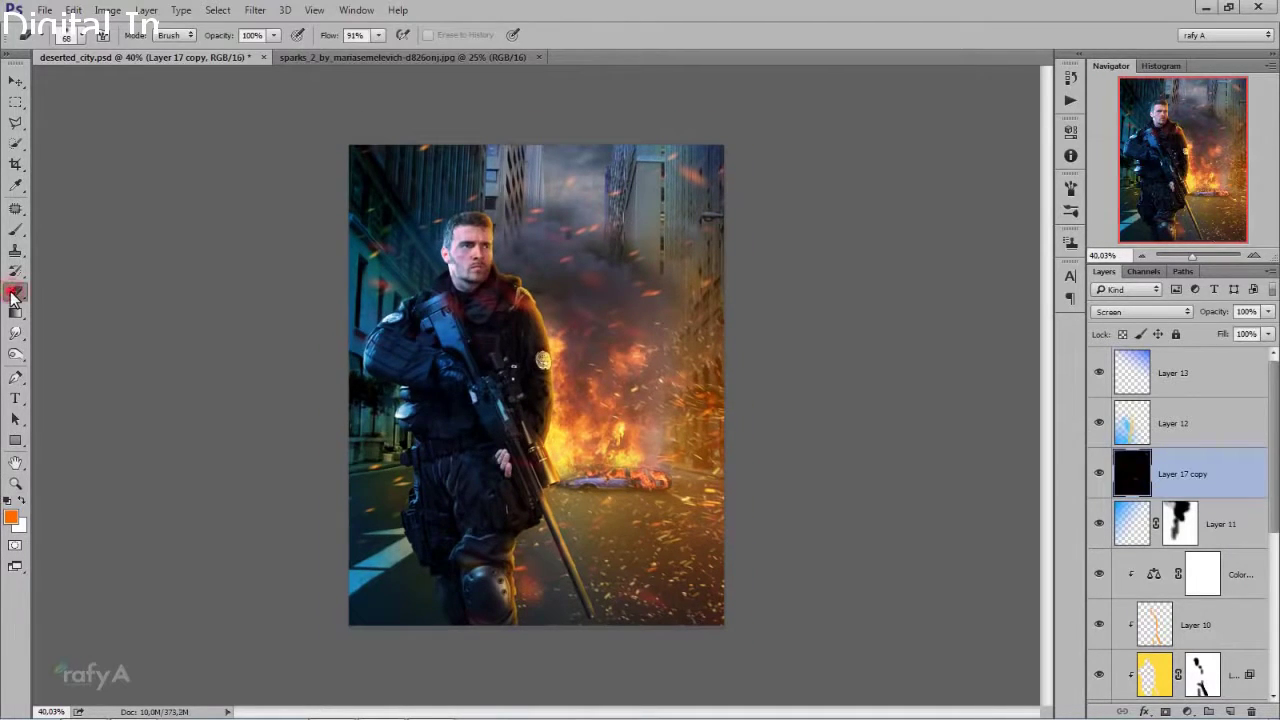
pyautogui.rightClick(514, 298)
pyautogui.moveTo(637, 340); pyautogui.dragTo(655, 340)
pyautogui.click(496, 333)
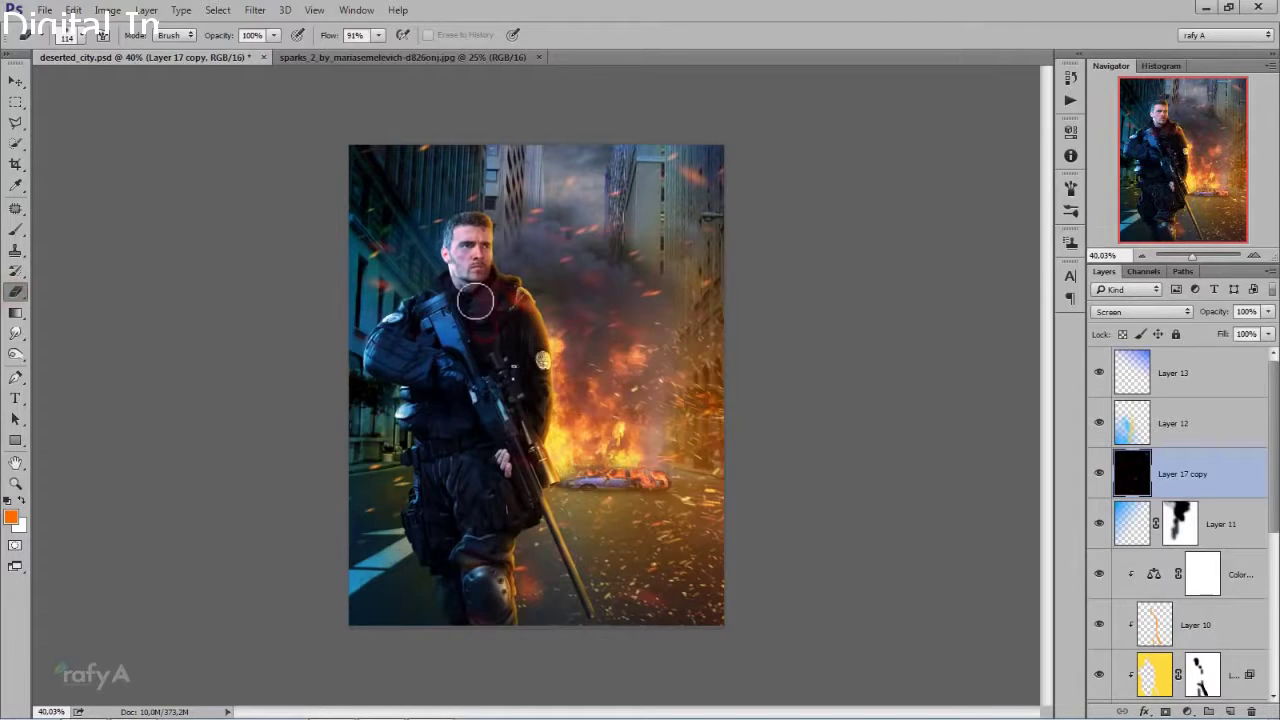
pyautogui.moveTo(475, 301)
pyautogui.mouseDown()
pyautogui.moveTo(503, 320)
pyautogui.moveTo(480, 306)
pyautogui.moveTo(438, 339)
pyautogui.moveTo(468, 368)
pyautogui.mouseUp()
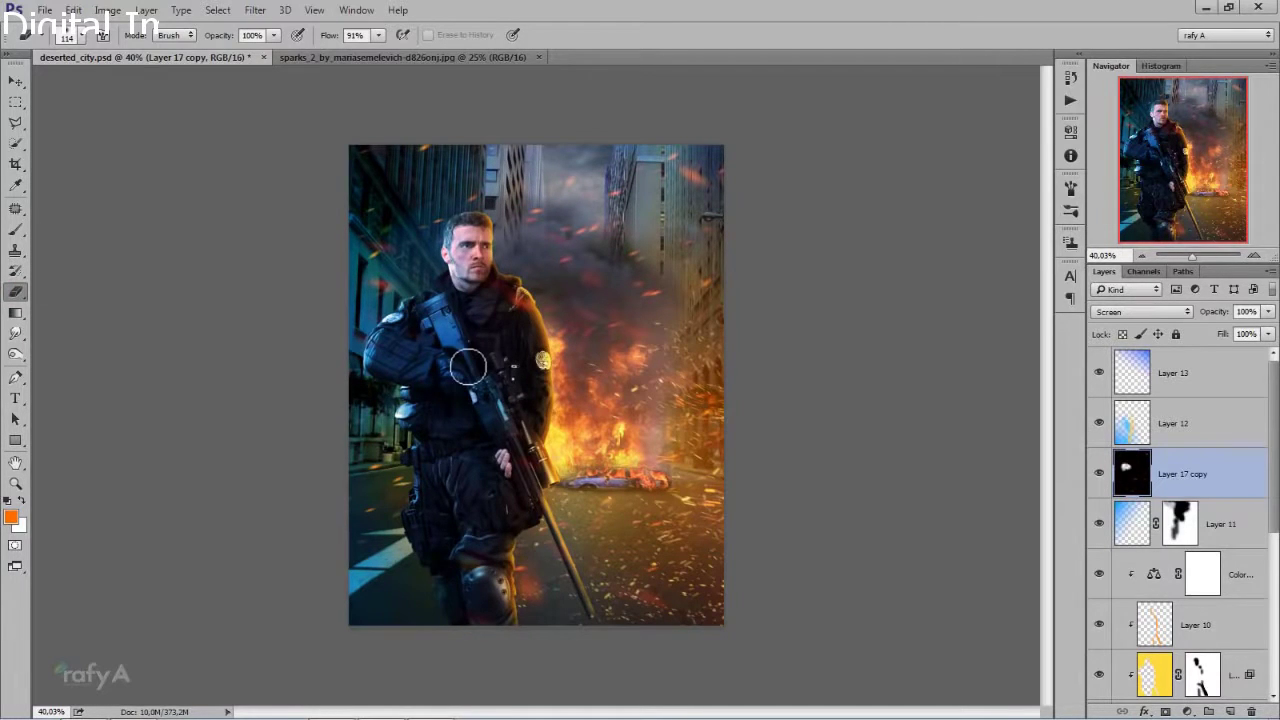
pyautogui.scroll(1, 468, 367)
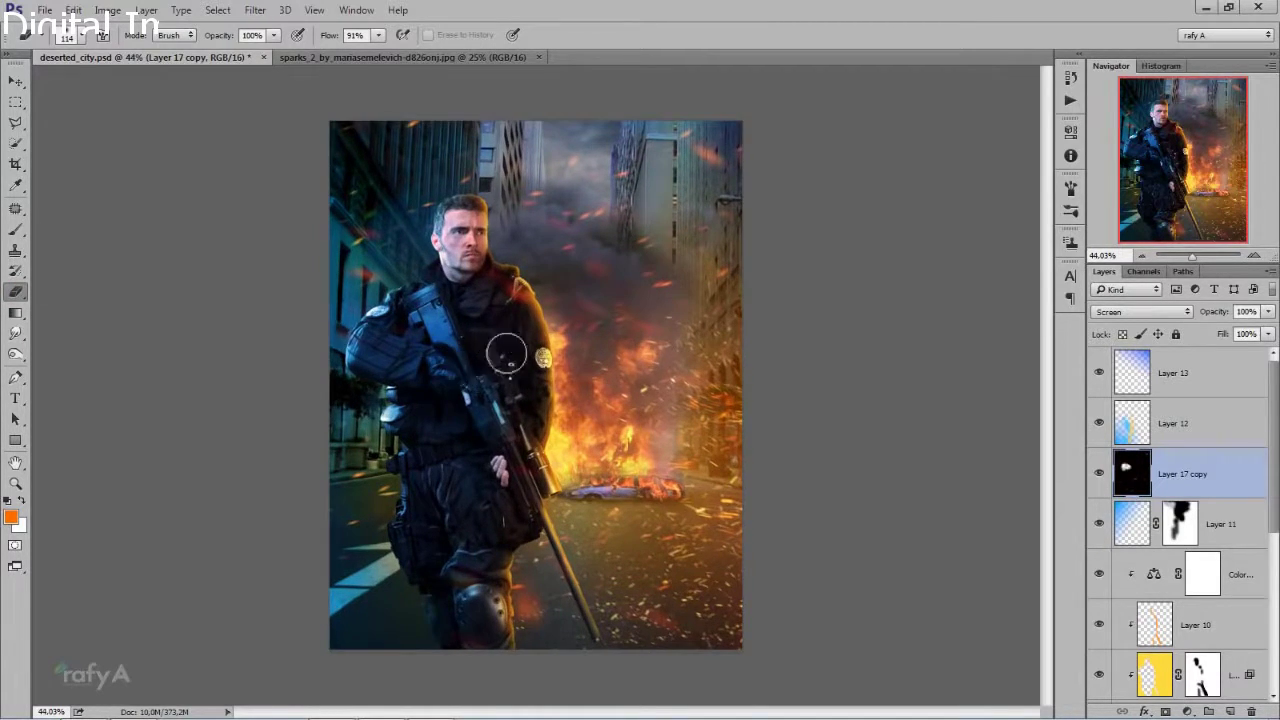
pyautogui.scroll(1, 550, 295)
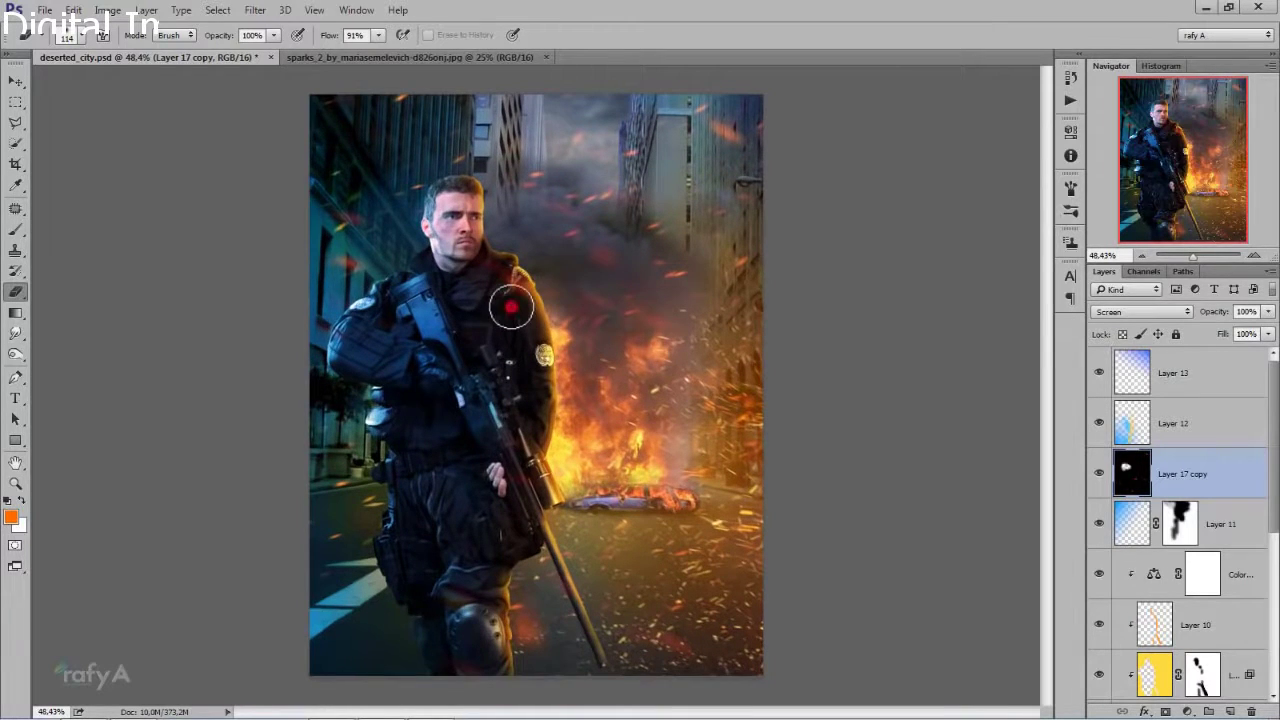
pyautogui.scroll(-1, 491, 371)
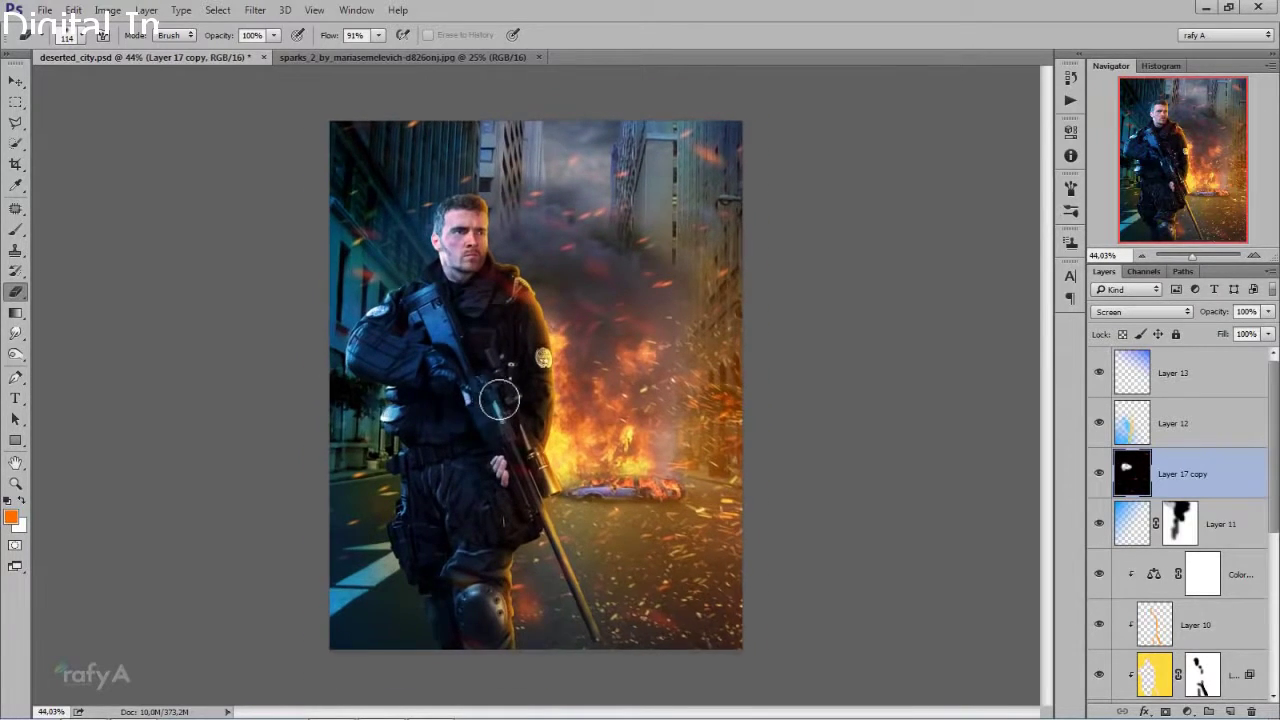
pyautogui.scroll(1, 499, 400)
# - Save the document and select Layer 13
pyautogui.hotkey('ctrl', 's')
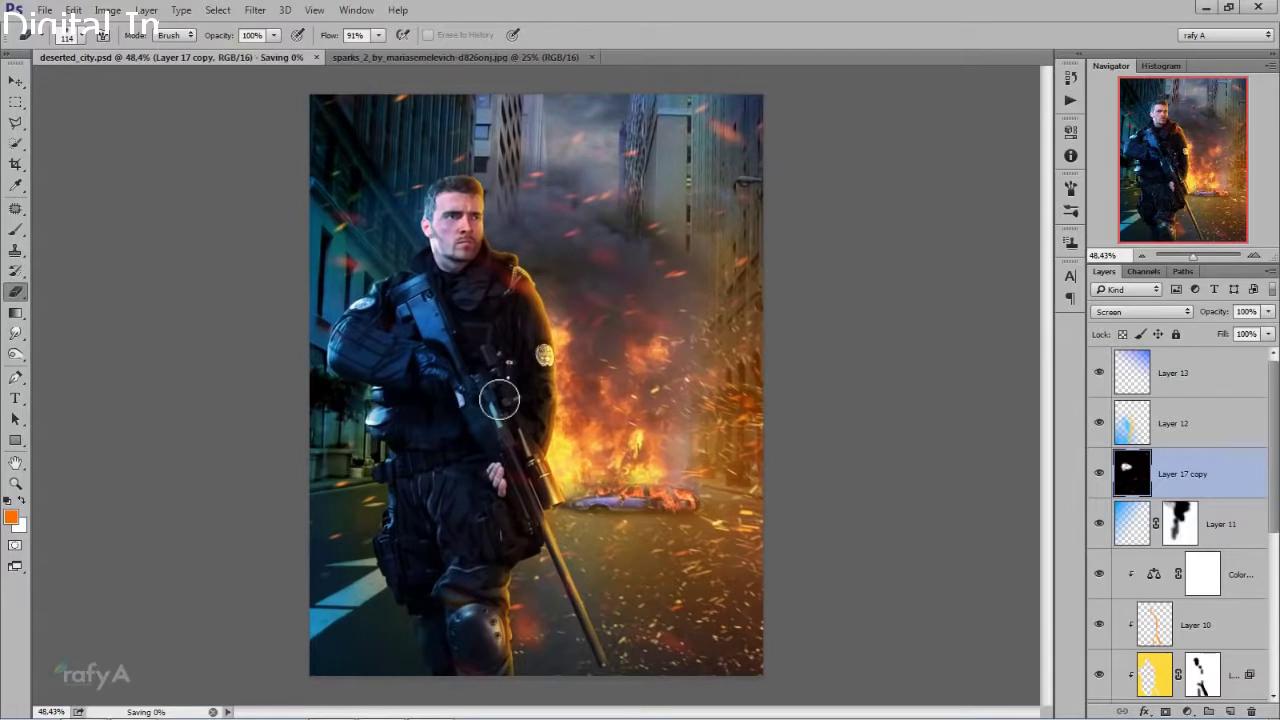
pyautogui.scroll(-1, 501, 401)
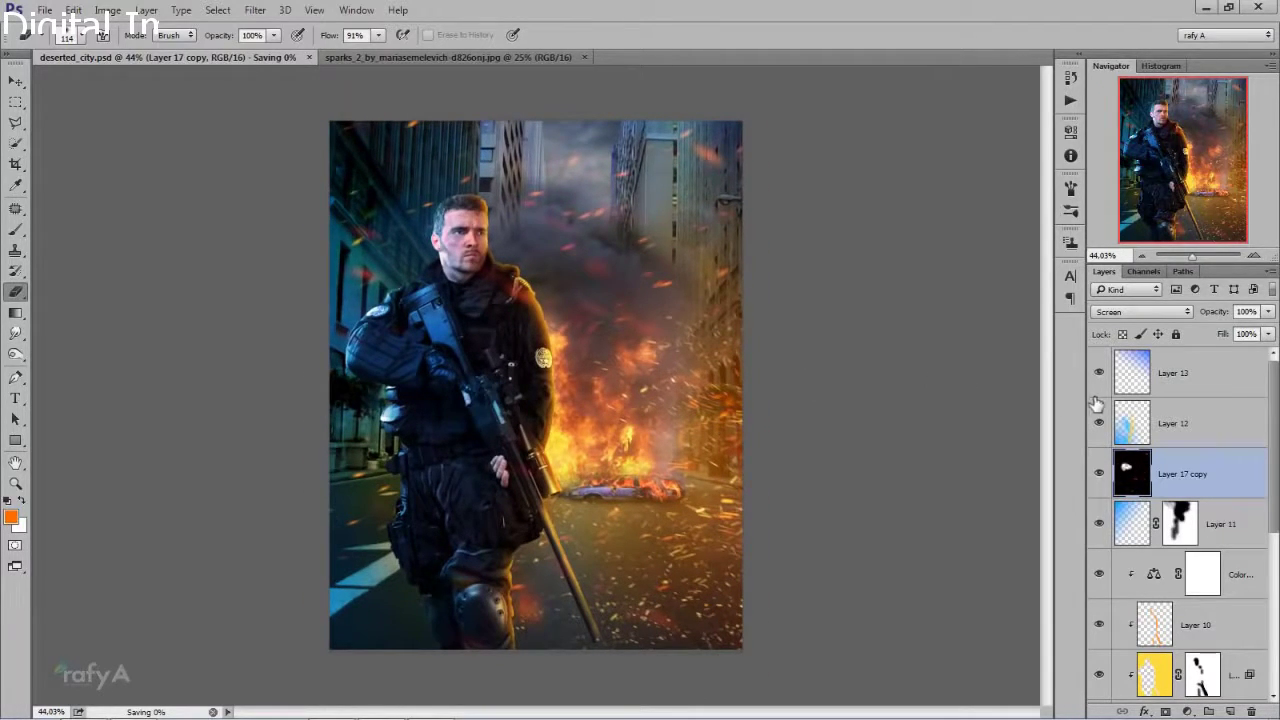
pyautogui.click(1222, 362)
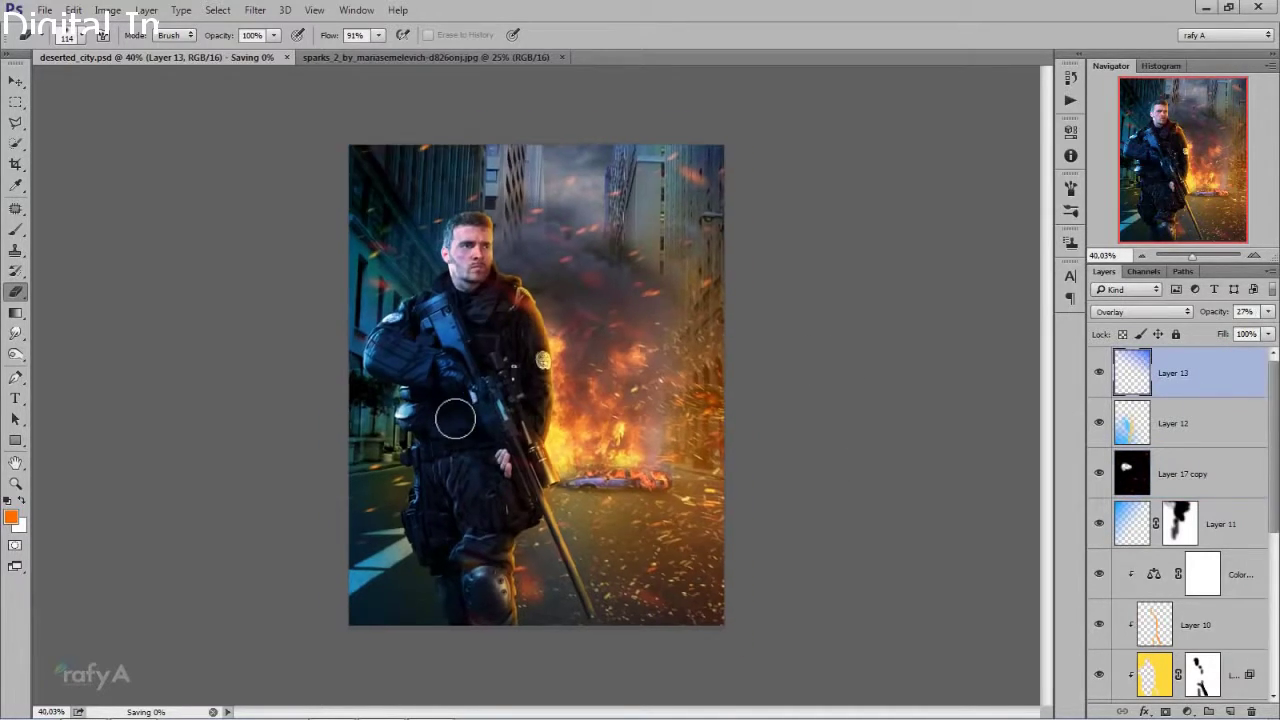
# - Add a Photo Filter adjustment layer using Cooling Filter (LBB) at 22% density
pyautogui.click(1187, 711)
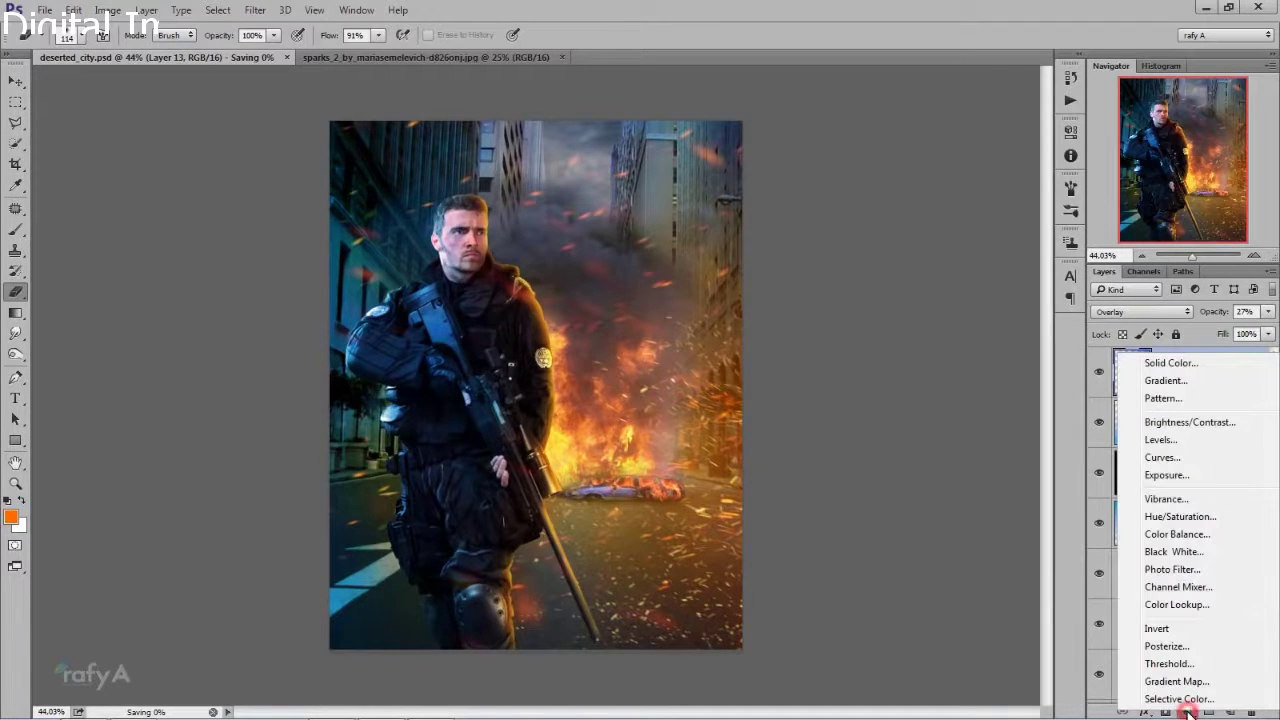
pyautogui.click(1170, 569)
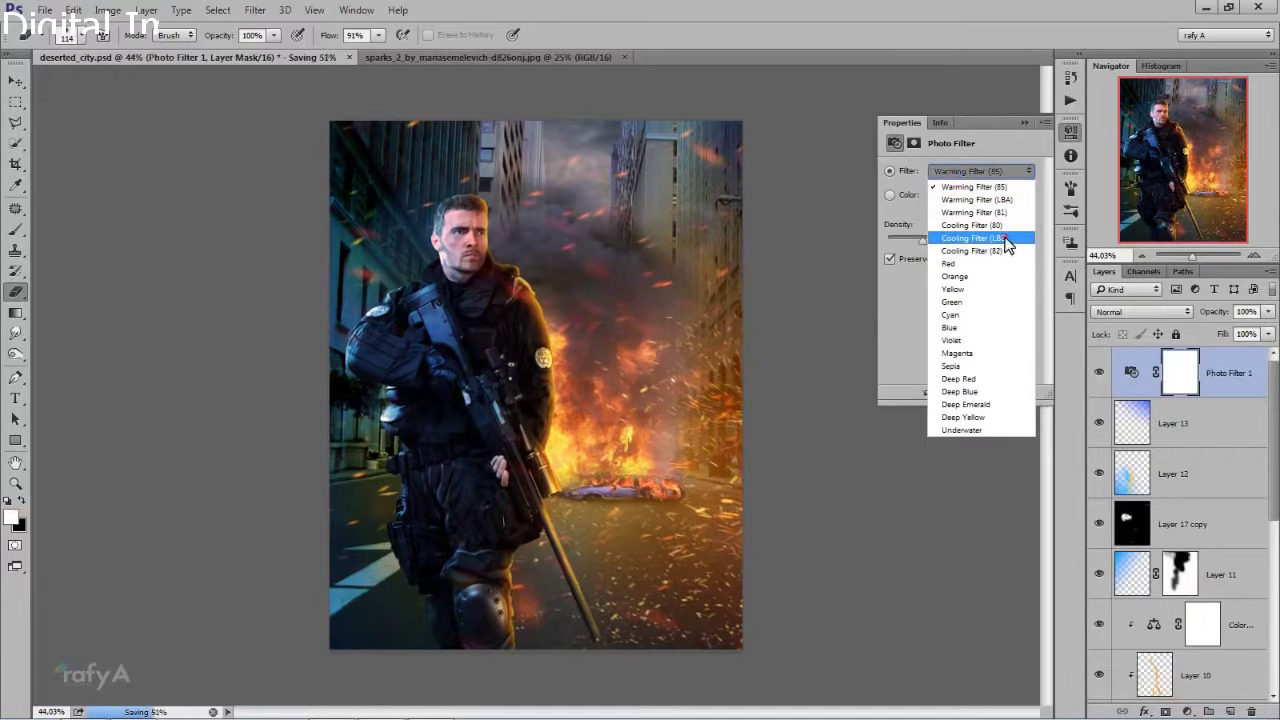
pyautogui.click(992, 239)
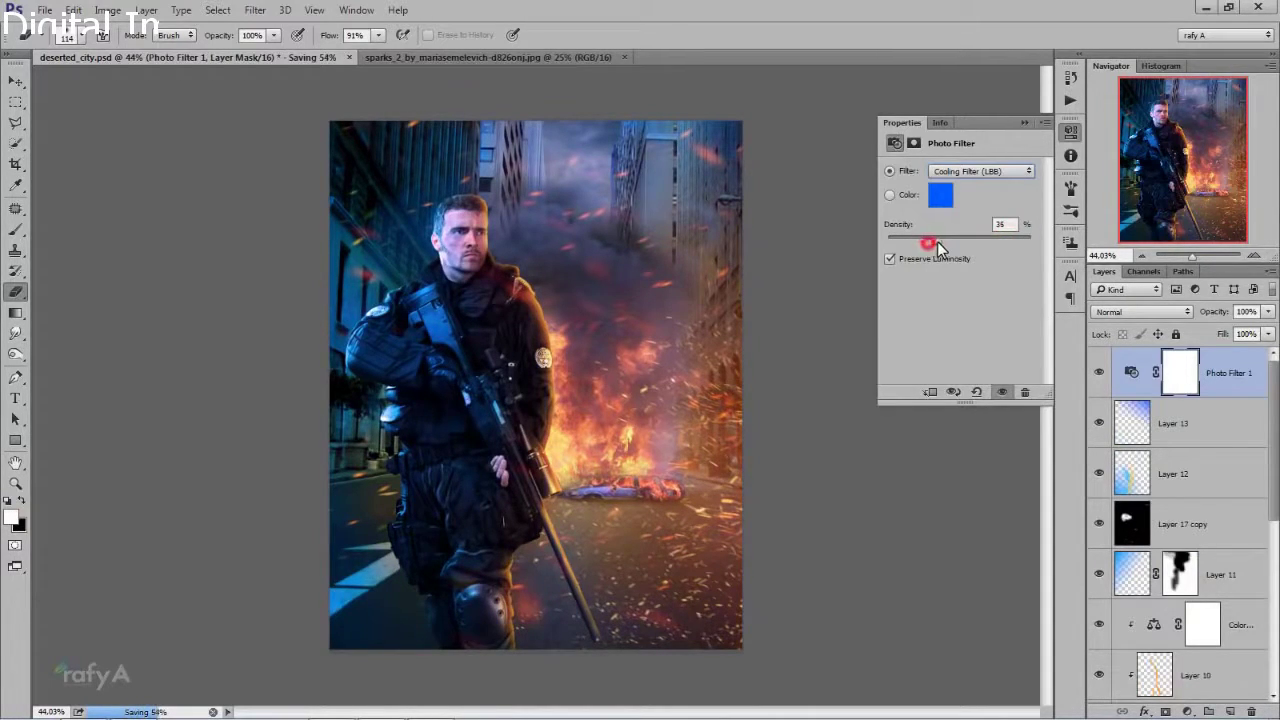
pyautogui.moveTo(928, 242); pyautogui.dragTo(929, 243)
pyautogui.click(1028, 121)
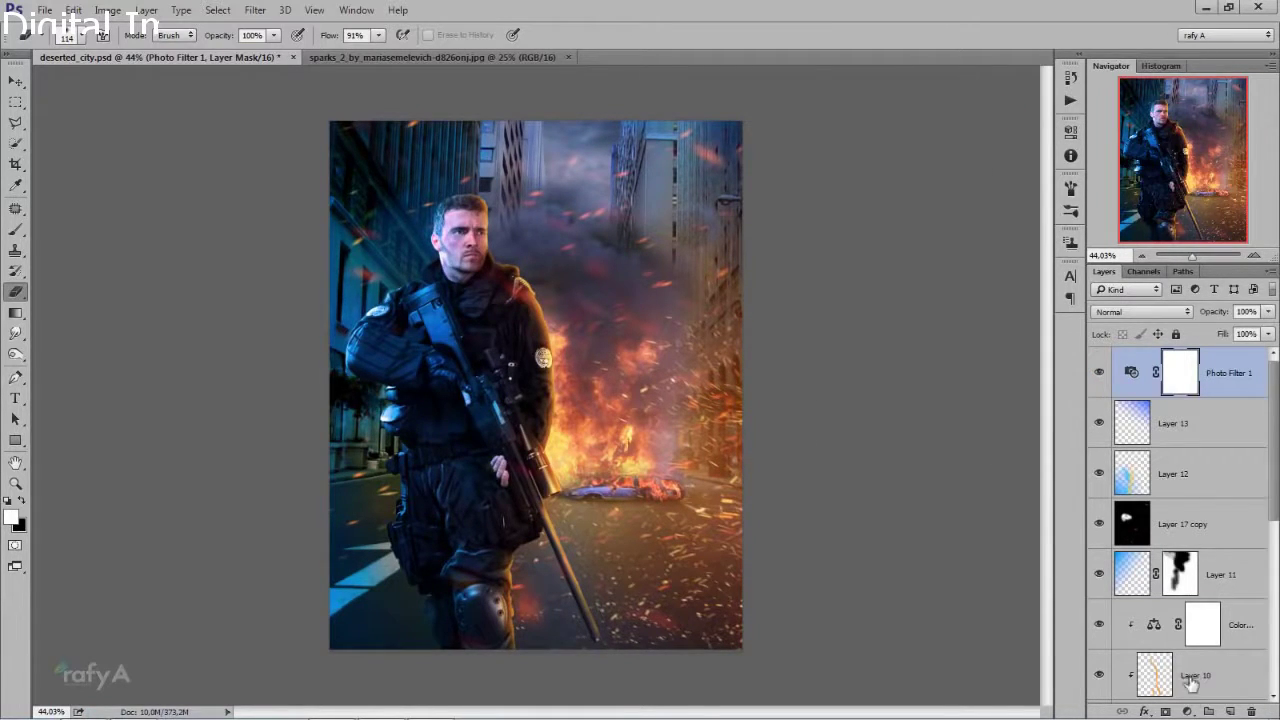
pyautogui.click(1188, 711)
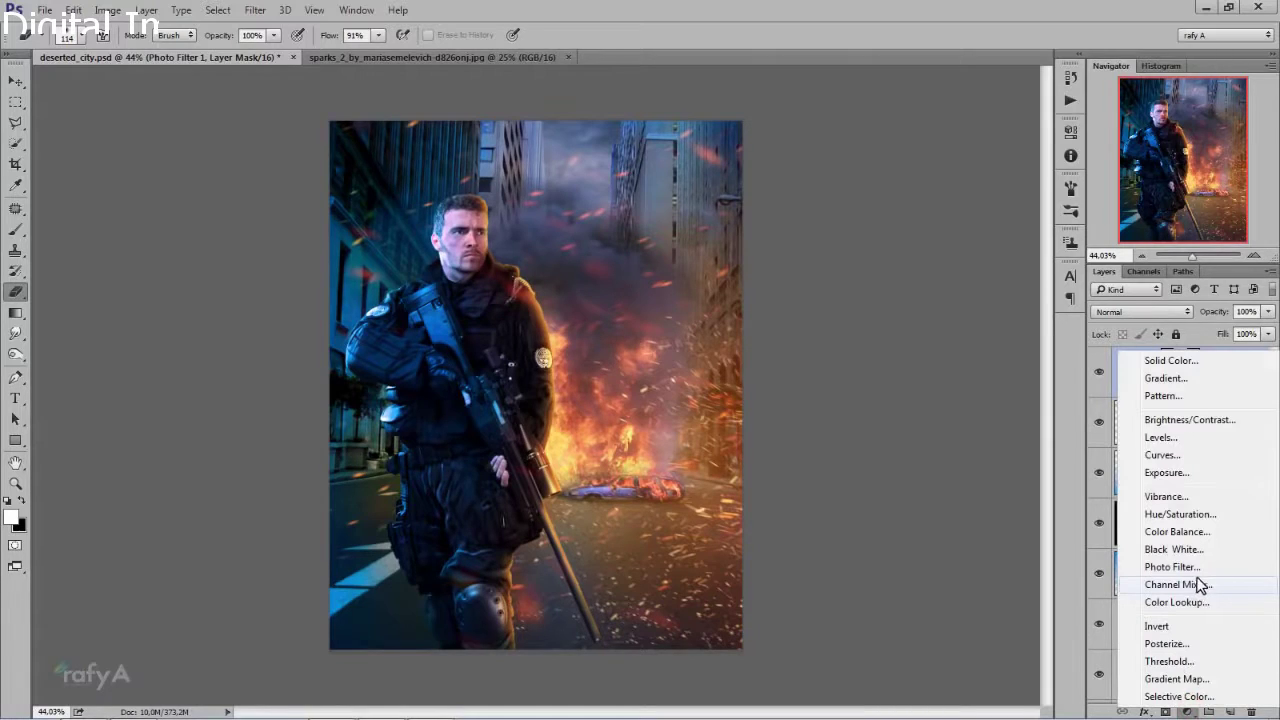
# - Add a Color Balance layer setting midtones to Red +19, Green +2, Blue -25
pyautogui.click(1203, 531)
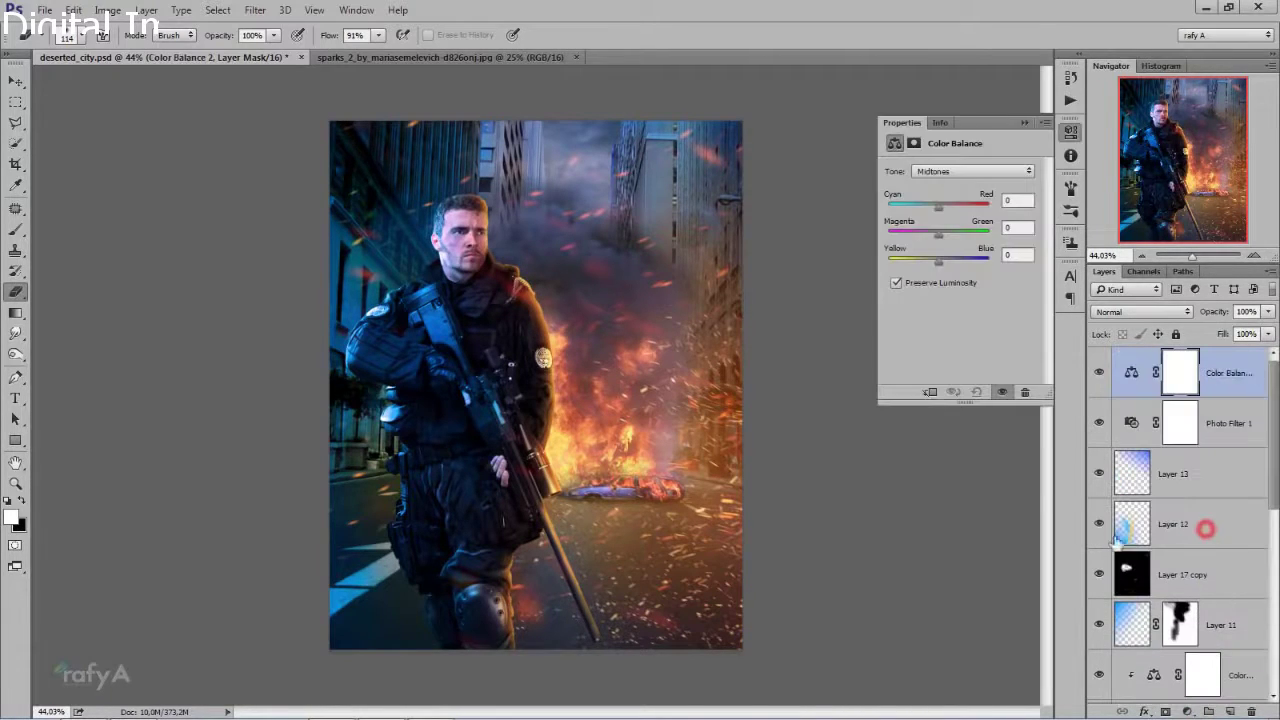
pyautogui.moveTo(939, 263); pyautogui.dragTo(921, 264)
pyautogui.moveTo(940, 207); pyautogui.dragTo(948, 240)
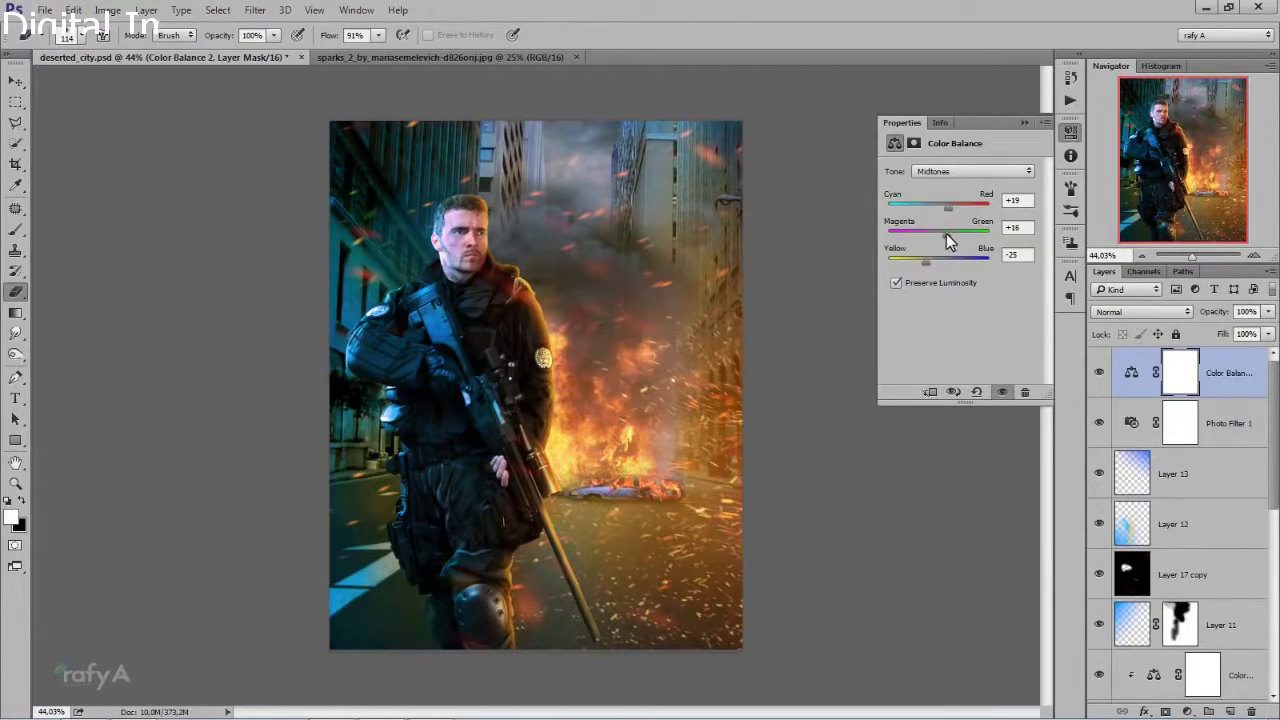
pyautogui.moveTo(944, 242); pyautogui.dragTo(942, 241)
pyautogui.click(1021, 124)
pyautogui.scroll(-3, 1199, 548)
pyautogui.scroll(-3, 1199, 550)
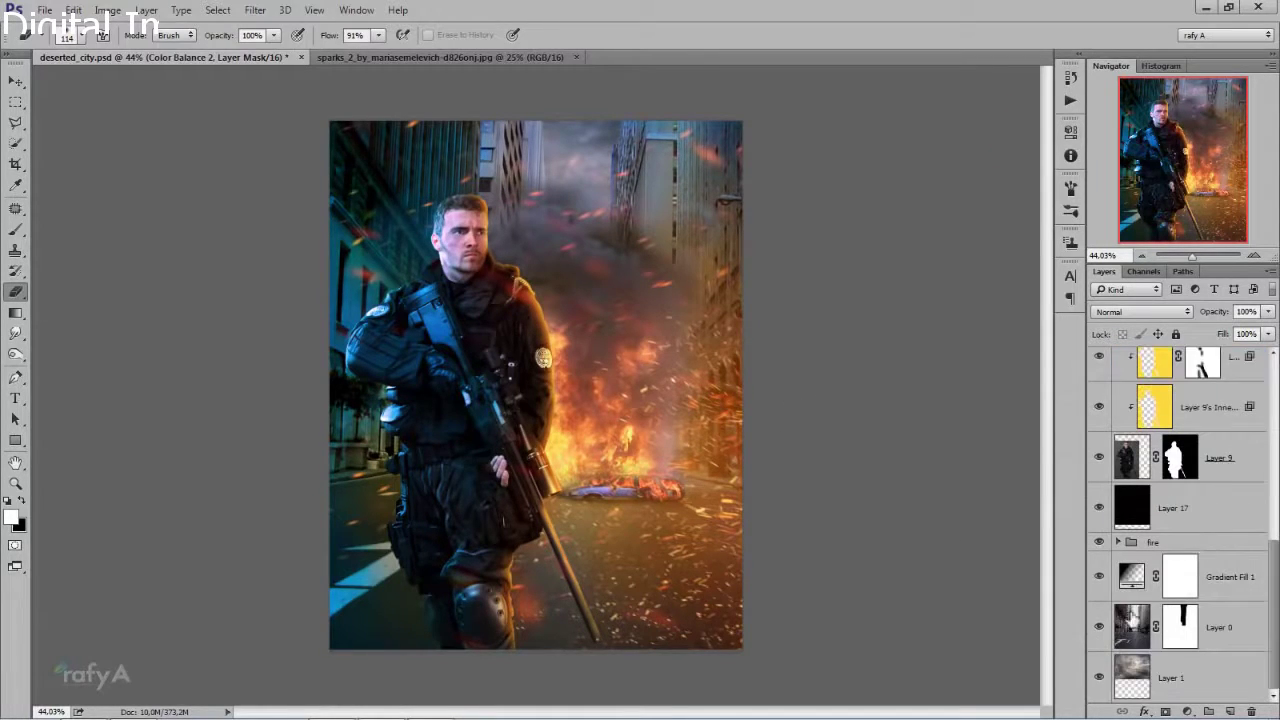
pyautogui.click(1178, 675)
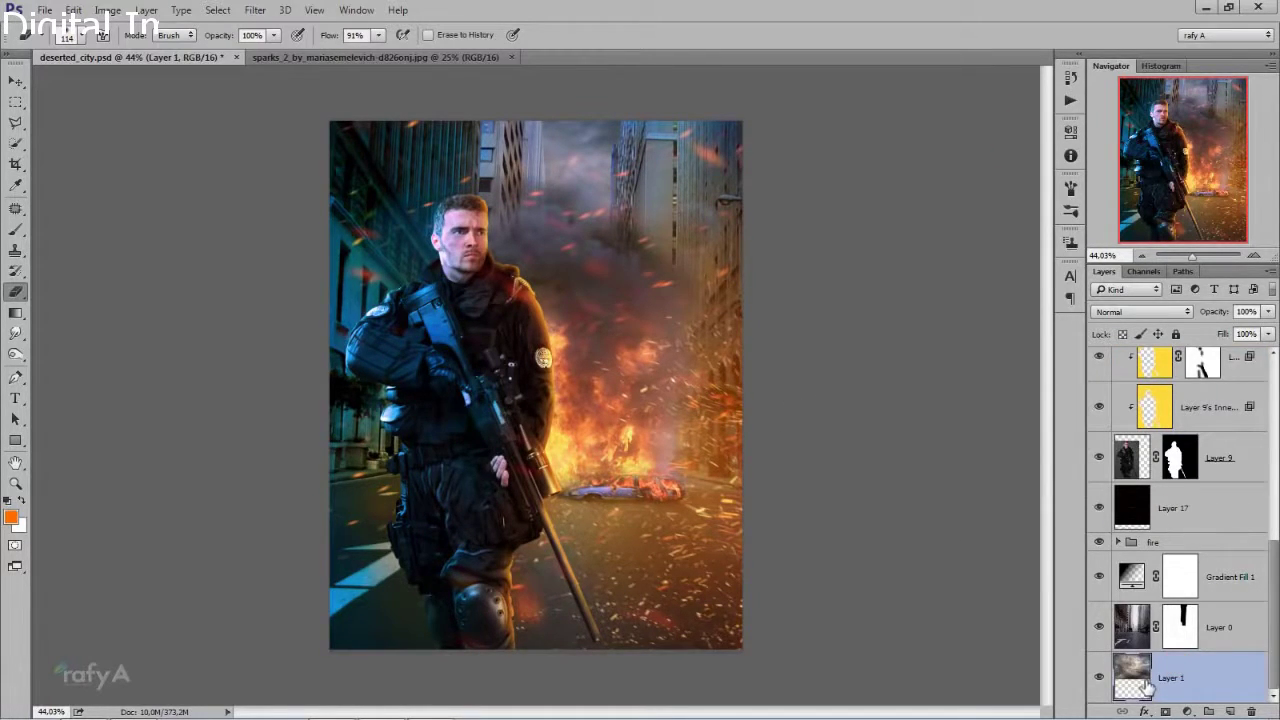
# - Apply Levels to Layer 1 with midtones 0.79 and output white 202
pyautogui.hotkey('ctrl', 'l')
pyautogui.moveTo(935, 494)
pyautogui.mouseDown()
pyautogui.moveTo(913, 500)
pyautogui.moveTo(935, 494)
pyautogui.mouseUp()
pyautogui.moveTo(893, 578); pyautogui.dragTo(894, 575)
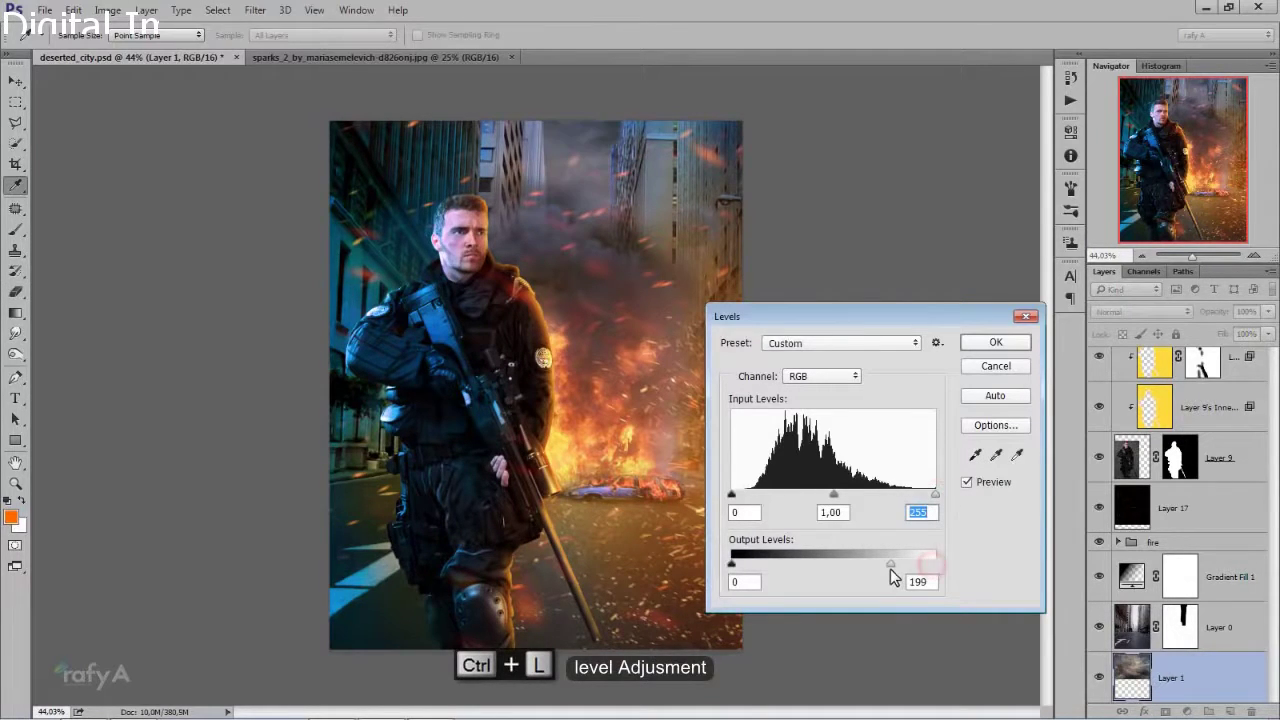
pyautogui.moveTo(835, 495); pyautogui.dragTo(850, 500)
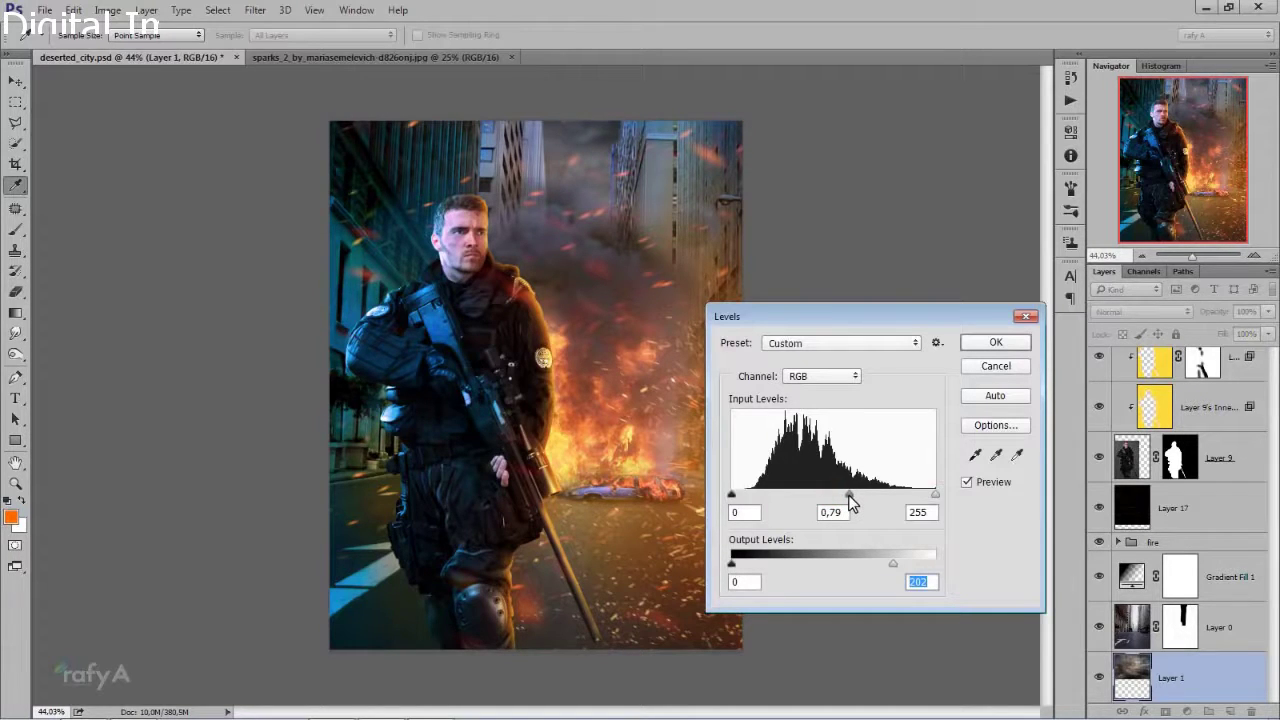
pyautogui.click(996, 343)
# - Toggle Layer 17 copy's visibility to compare, then select the black Layer 17
pyautogui.press('e')
pyautogui.scroll(-2, 555, 375)
pyautogui.scroll(-1, 555, 375)
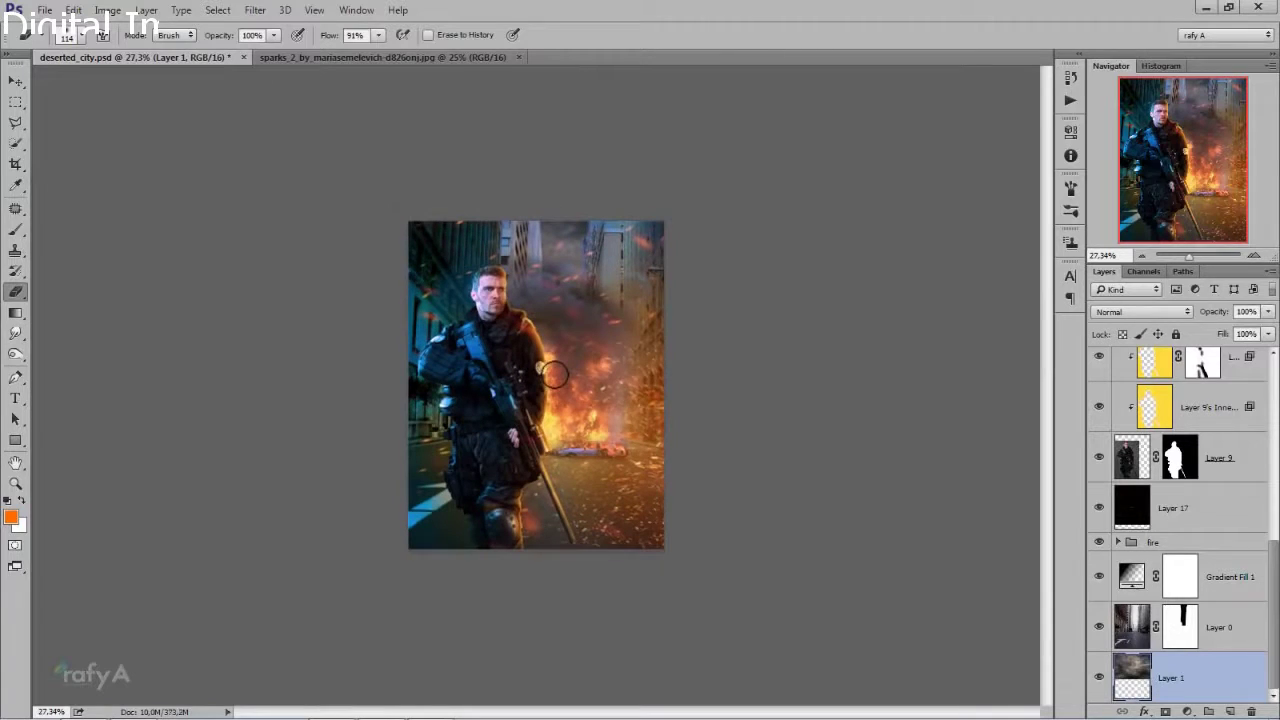
pyautogui.scroll(1, 555, 375)
pyautogui.scroll(2, 555, 375)
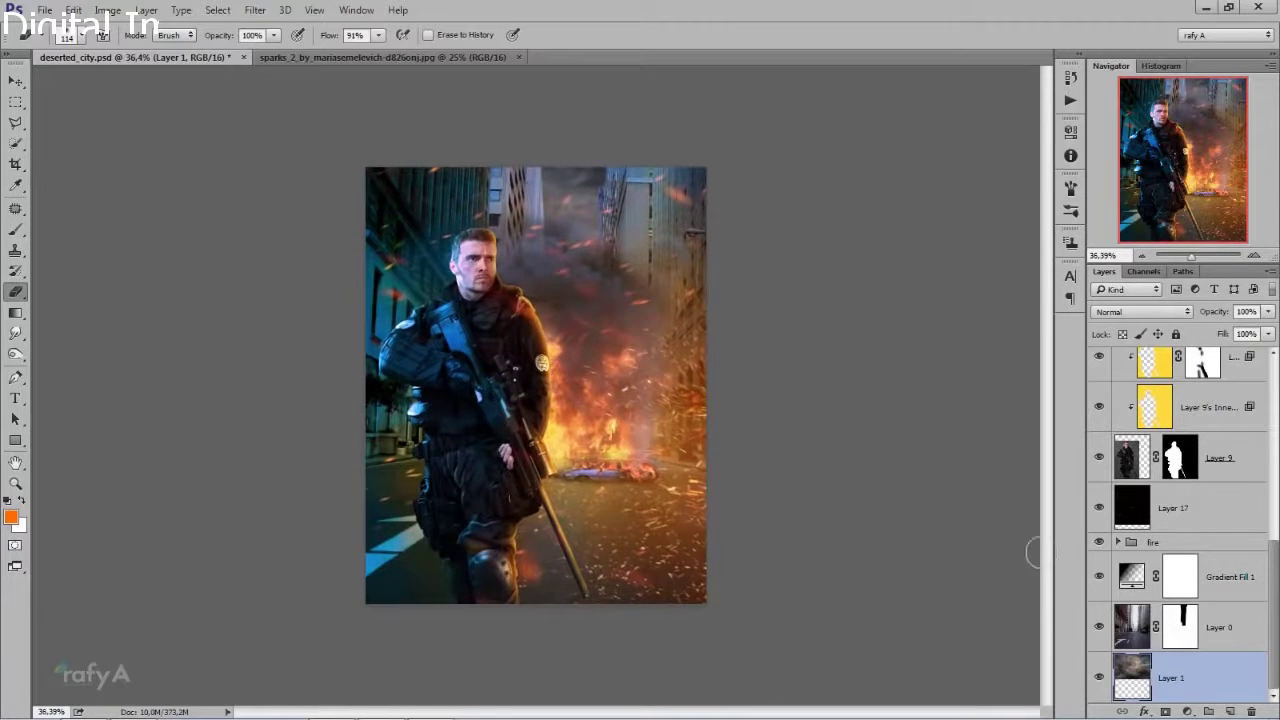
pyautogui.scroll(2, 1175, 514)
pyautogui.scroll(5, 1181, 512)
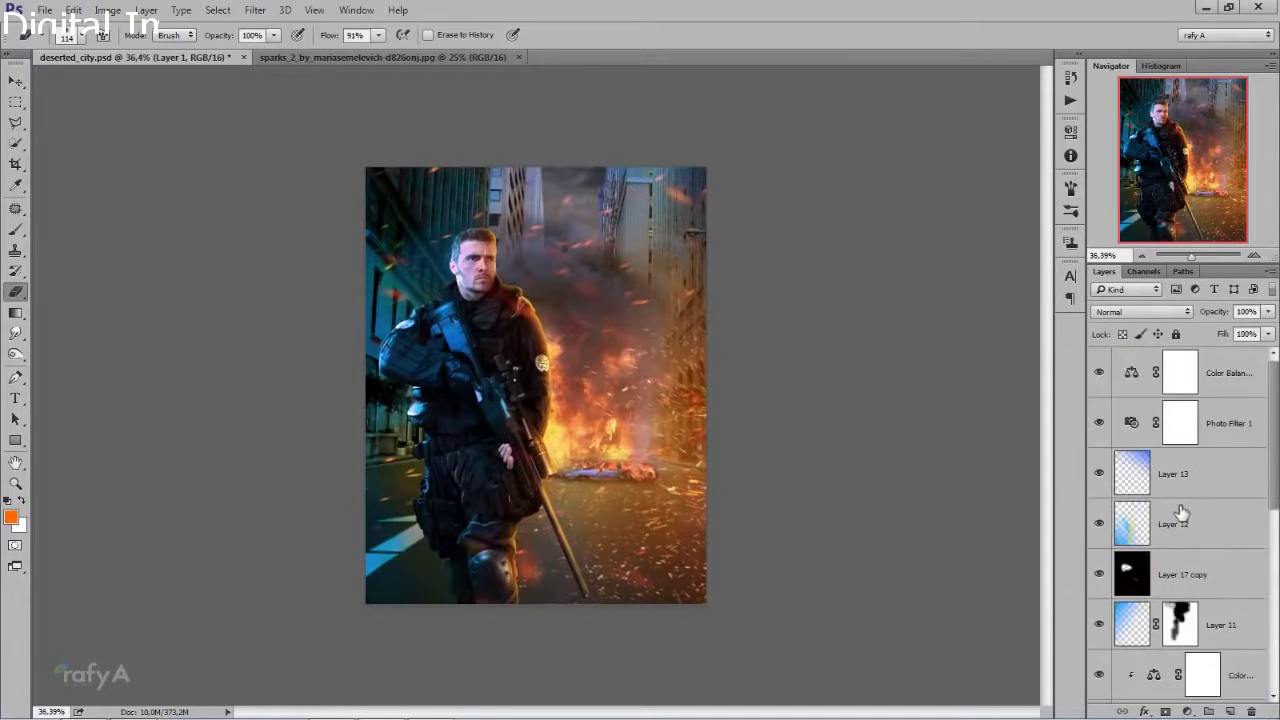
pyautogui.click(1180, 523)
pyautogui.click(1180, 574)
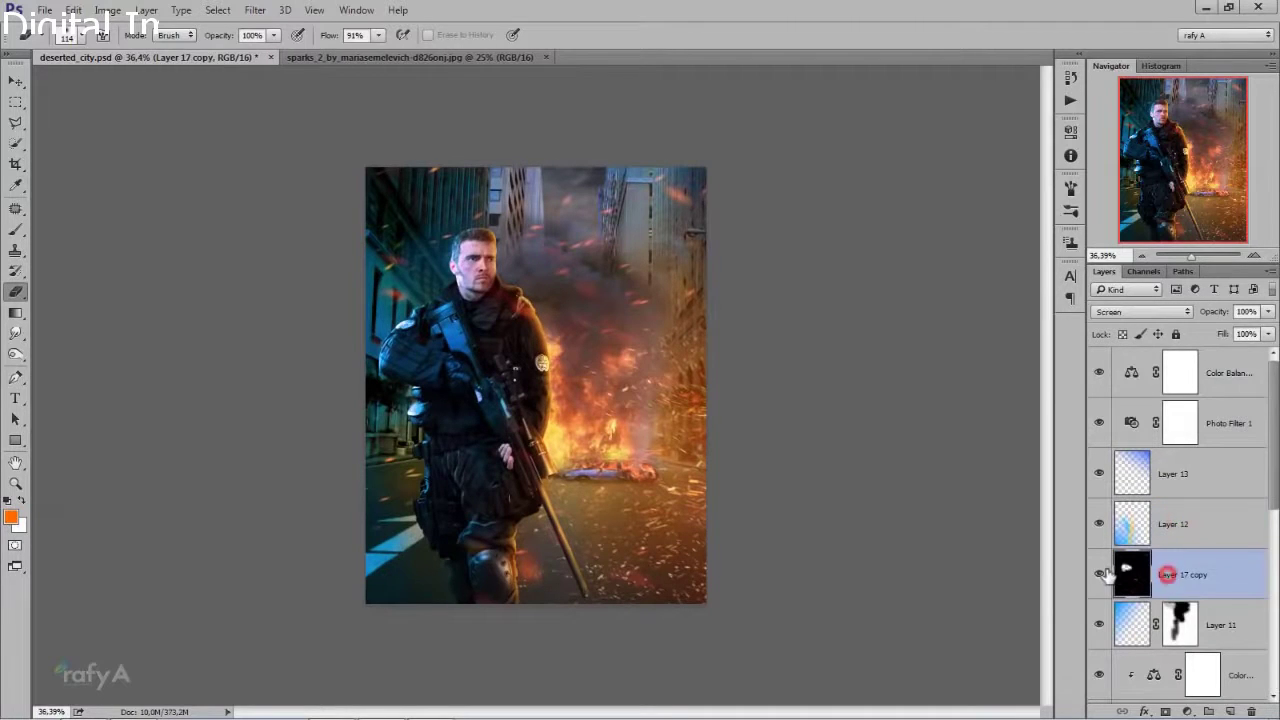
pyautogui.click(1101, 572)
pyautogui.click(1101, 572)
pyautogui.scroll(-3, 1215, 565)
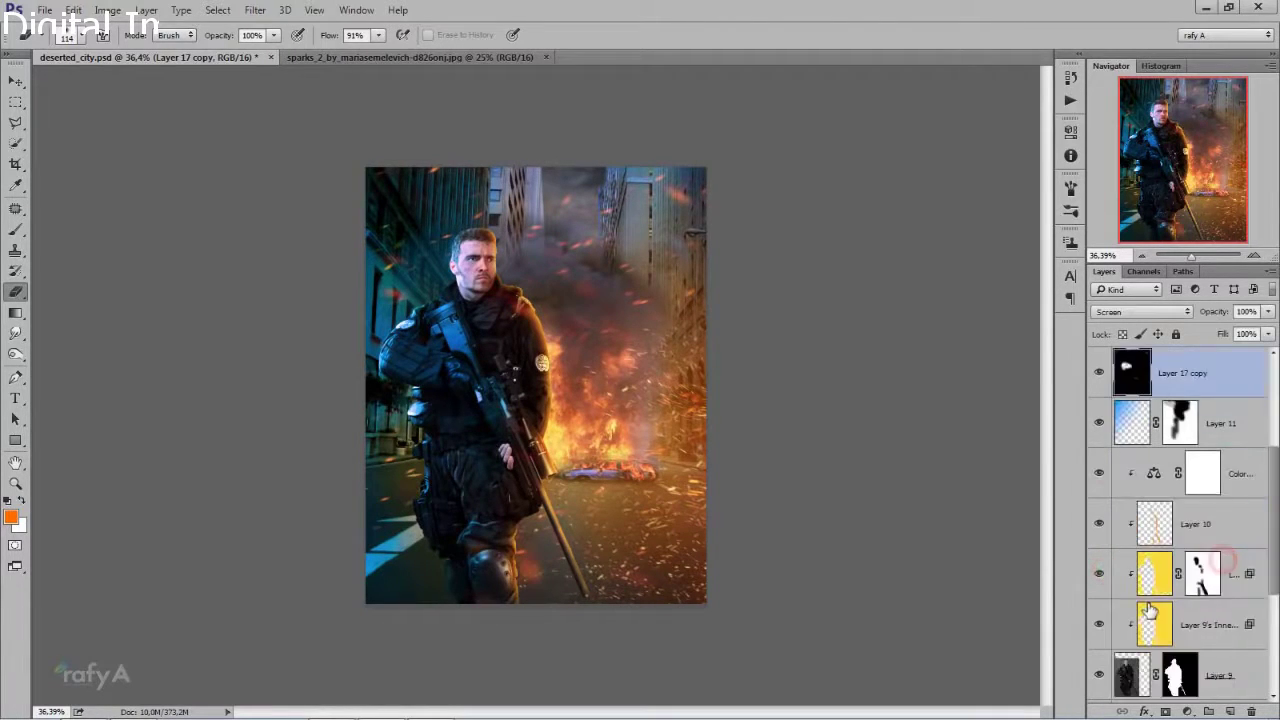
pyautogui.scroll(-3, 1150, 608)
pyautogui.click(1188, 530)
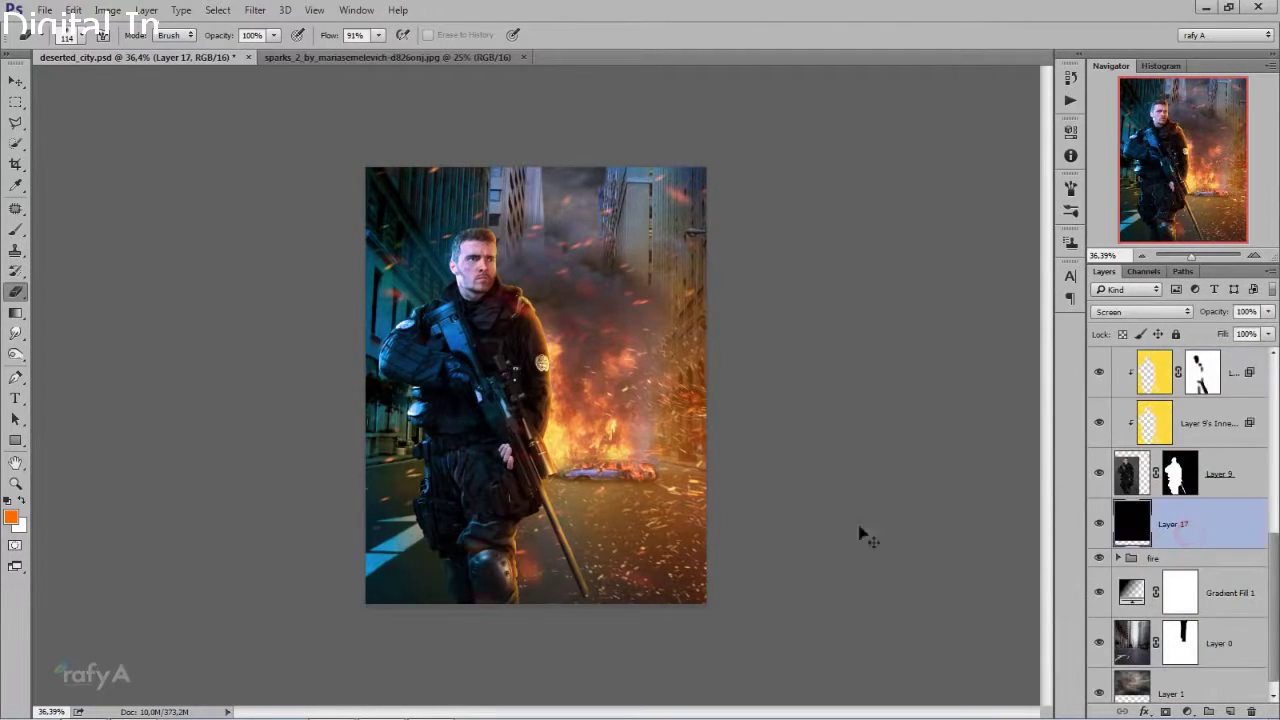
# - Scale Layer 17 to about 81%, rotate it 90°, and stretch it across the canvas
pyautogui.hotkey('ctrl', 't')
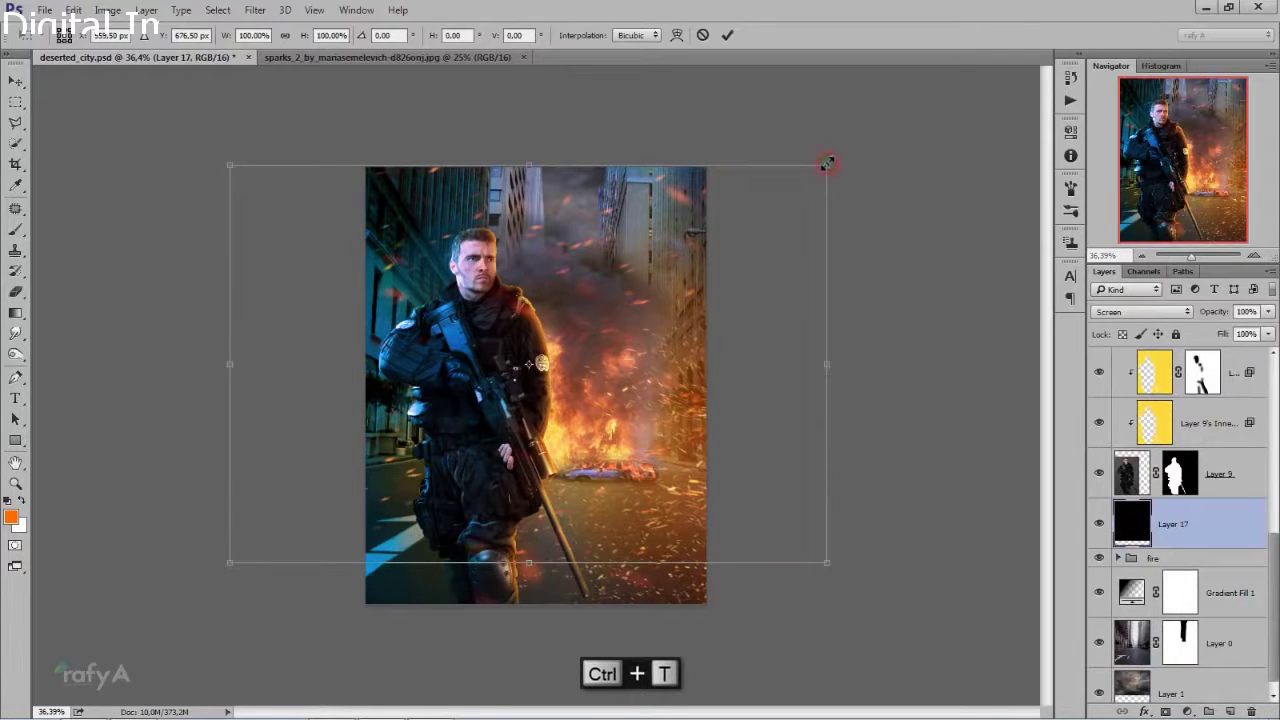
pyautogui.moveTo(827, 163); pyautogui.dragTo(771, 201)
pyautogui.moveTo(705, 240); pyautogui.dragTo(712, 201)
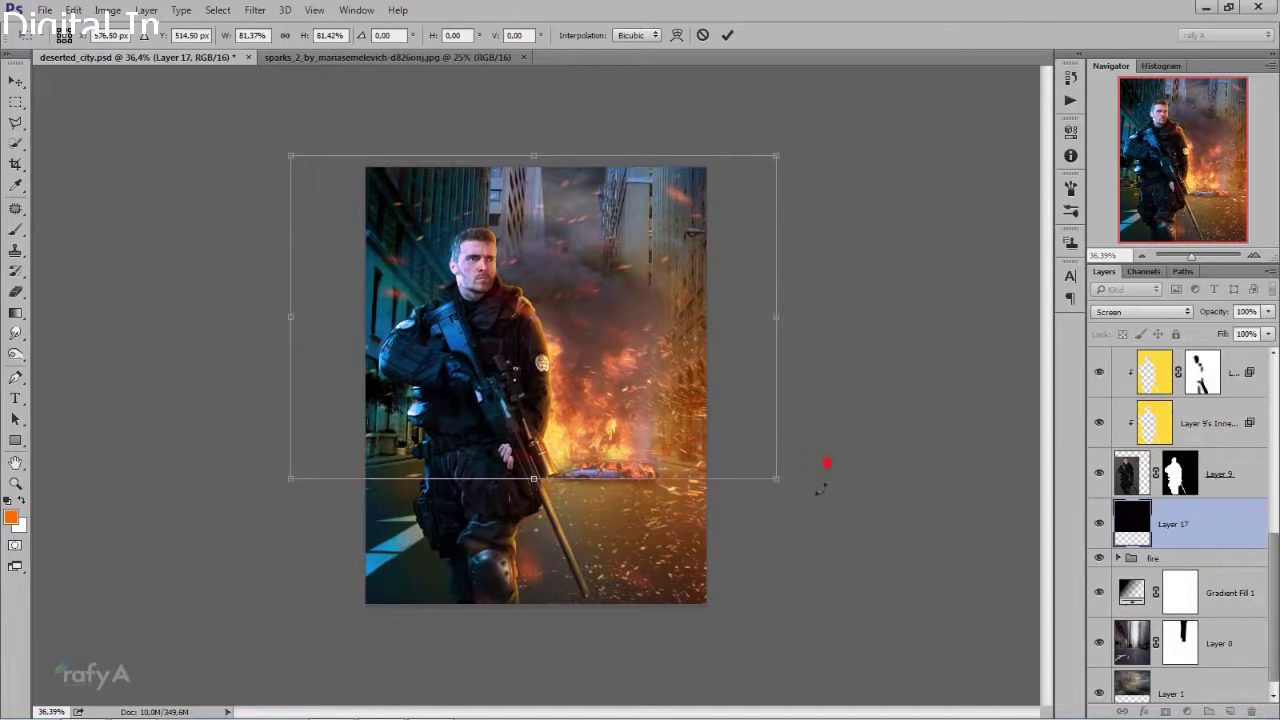
pyautogui.moveTo(820, 488); pyautogui.dragTo(365, 597)
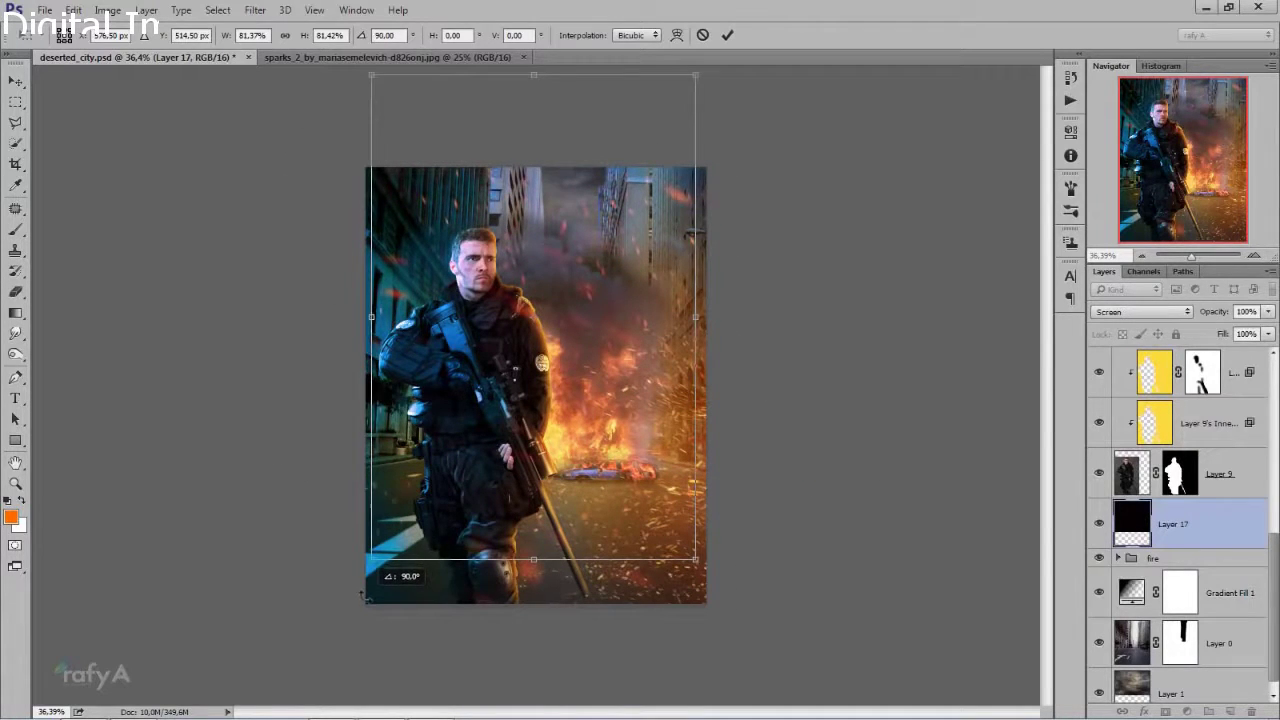
pyautogui.moveTo(460, 484); pyautogui.dragTo(475, 525)
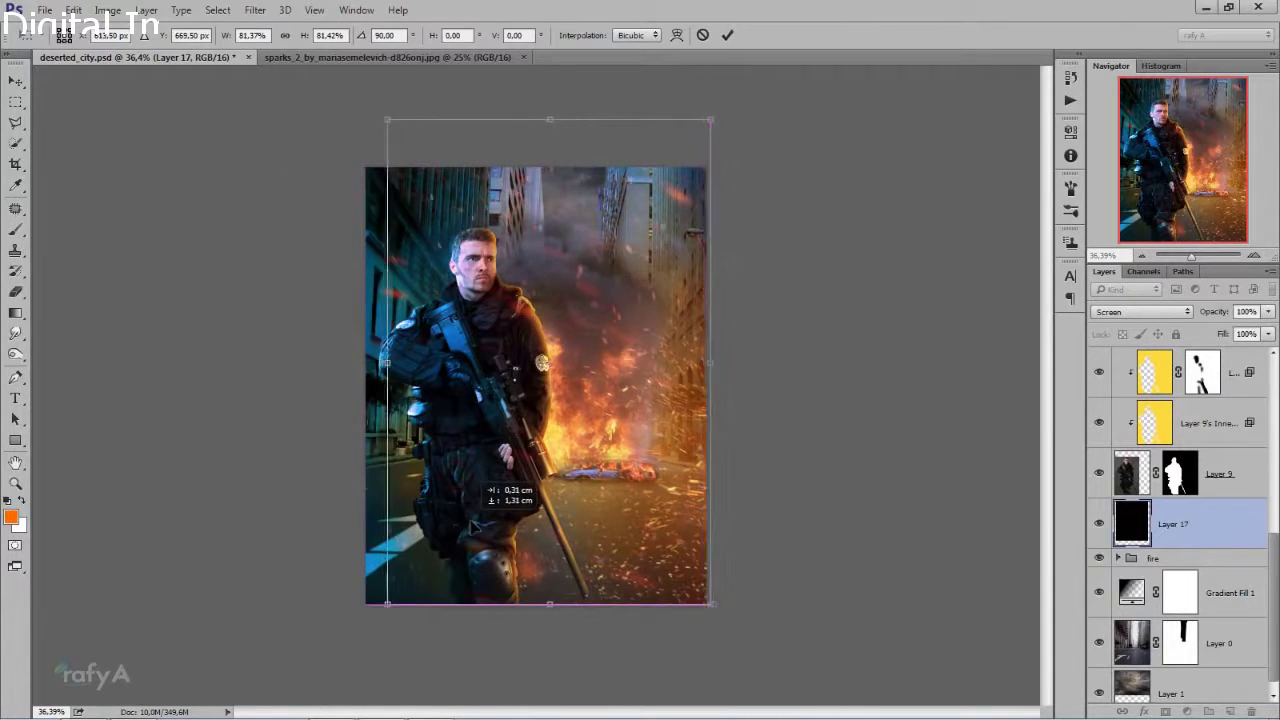
pyautogui.moveTo(387, 363); pyautogui.dragTo(343, 364)
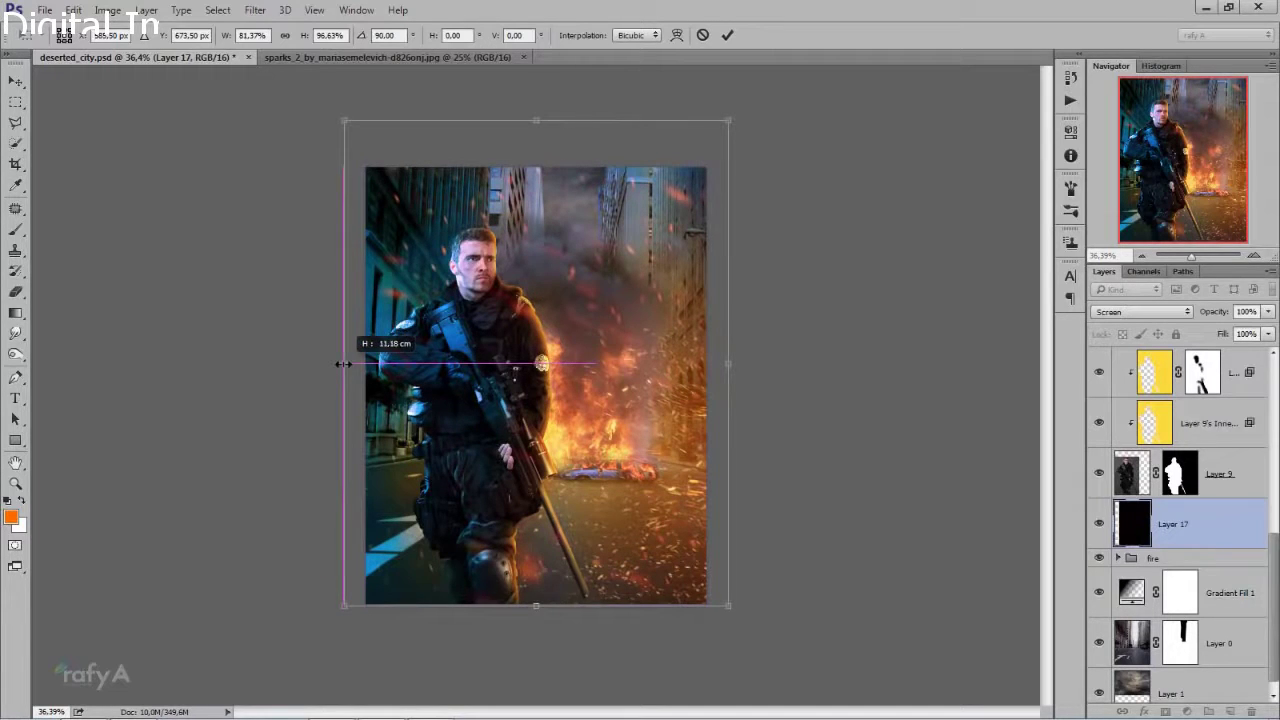
pyautogui.press('e')
pyautogui.press('Return')
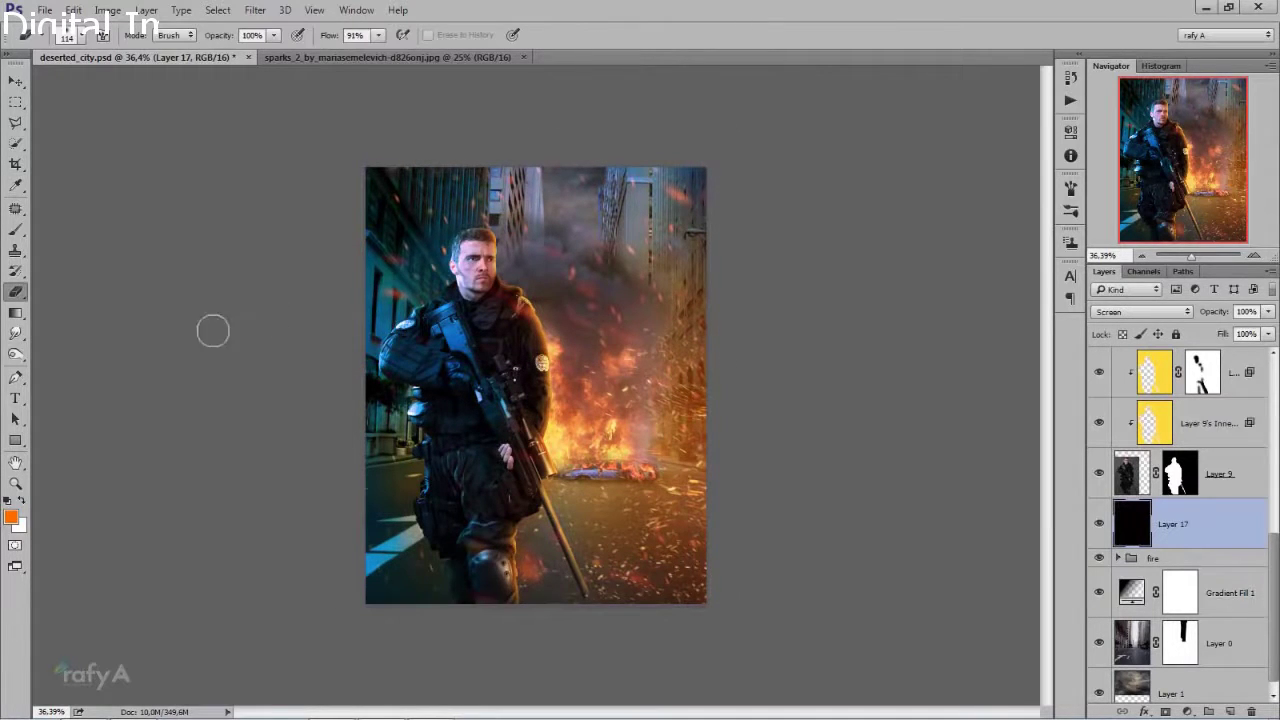
# - Erase sparks from Layer 17 around the soldier with a 191 px soft eraser
pyautogui.click(15, 292)
pyautogui.rightClick(575, 326)
pyautogui.moveTo(670, 377); pyautogui.dragTo(688, 378)
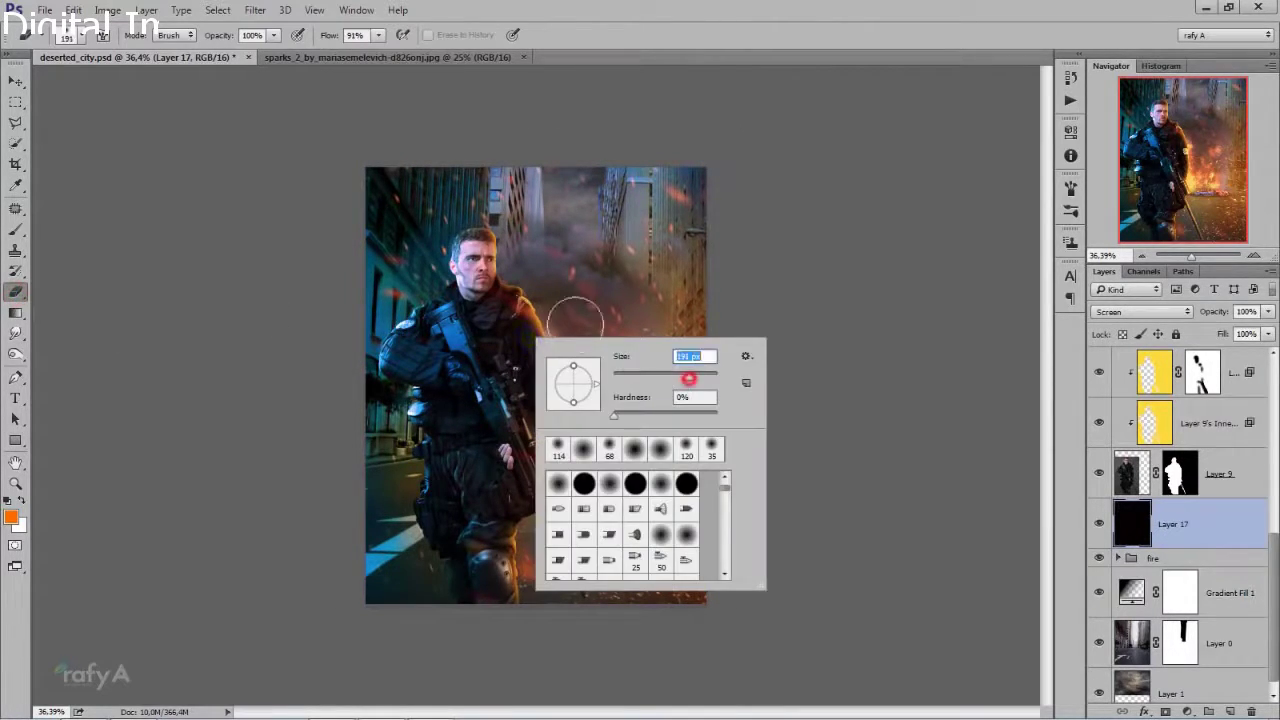
pyautogui.click(576, 308)
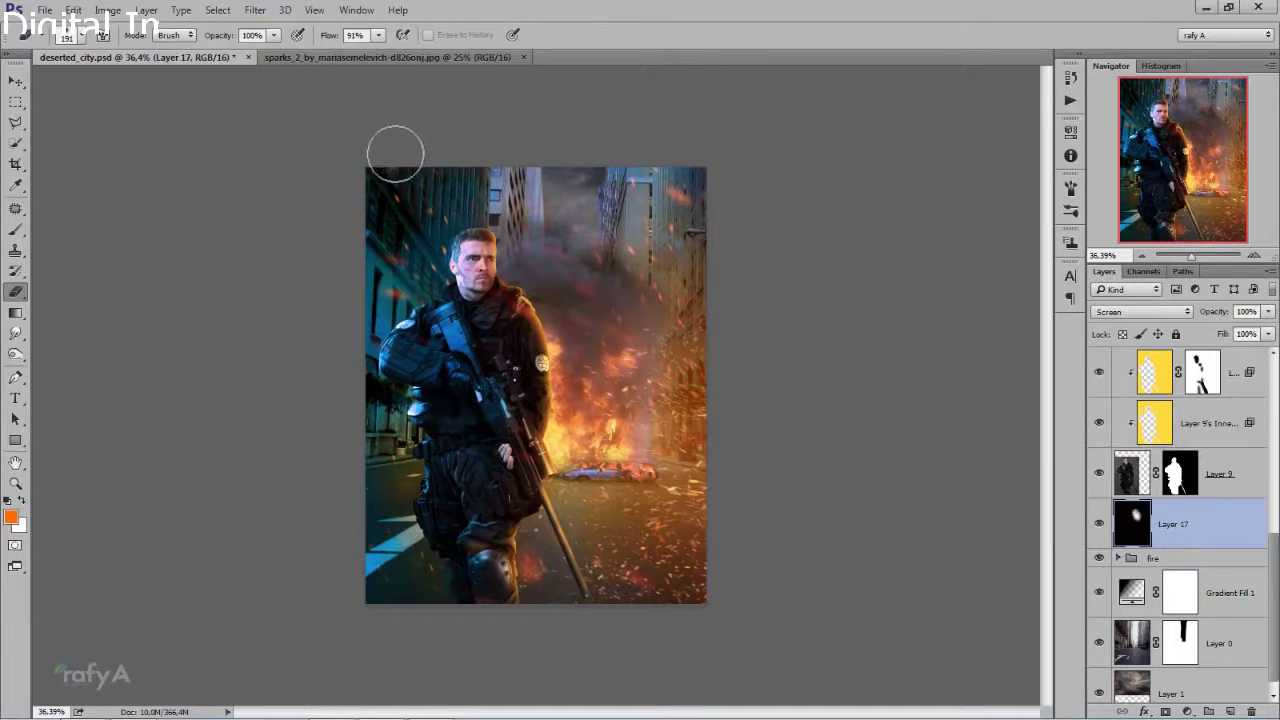
pyautogui.moveTo(414, 286); pyautogui.dragTo(400, 329)
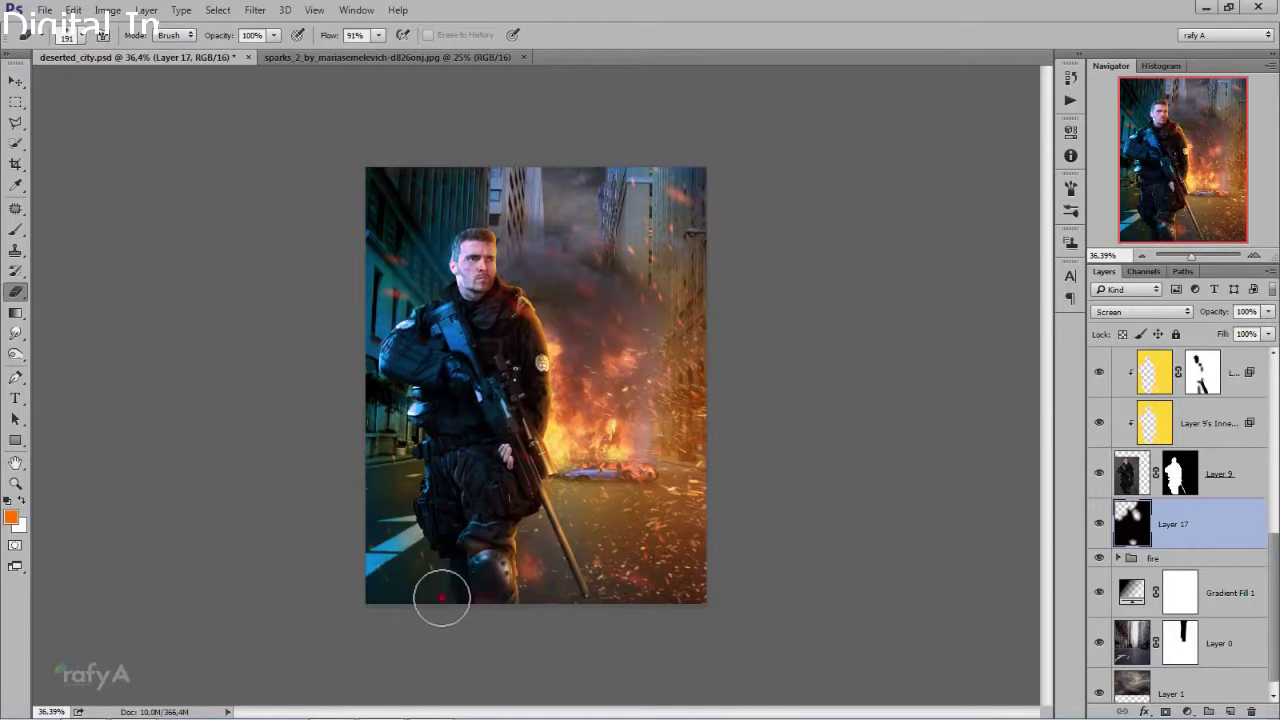
# - Create a new empty Layer 18 directly above Layer 17
pyautogui.scroll(-1, 360, 418)
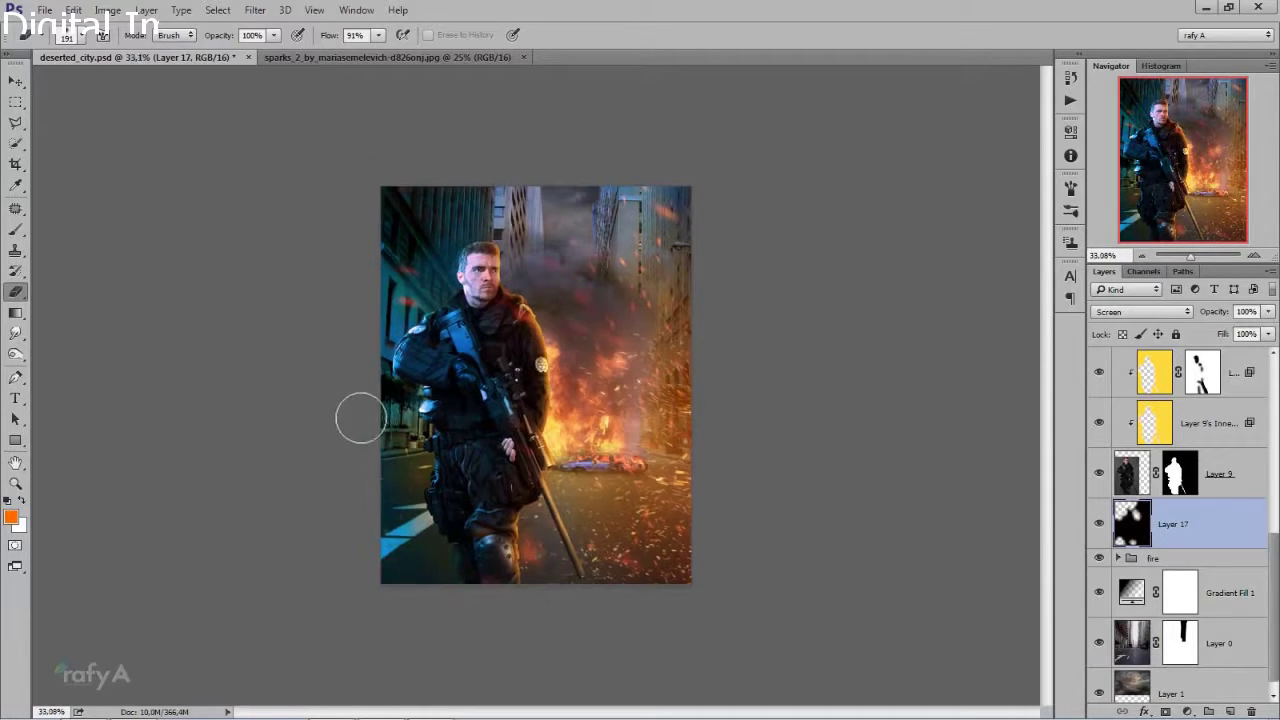
pyautogui.scroll(-2, 360, 418)
pyautogui.scroll(-1, 366, 423)
pyautogui.scroll(-2, 369, 426)
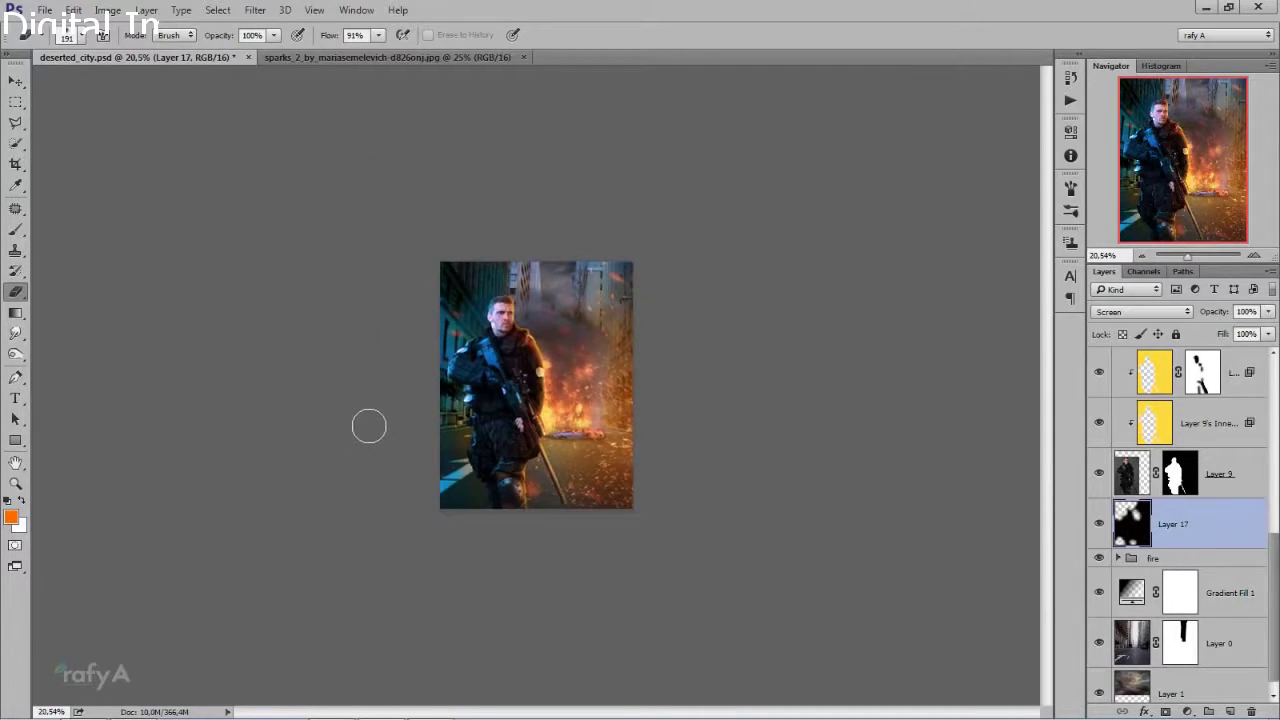
pyautogui.scroll(2, 368, 425)
pyautogui.scroll(4, 369, 424)
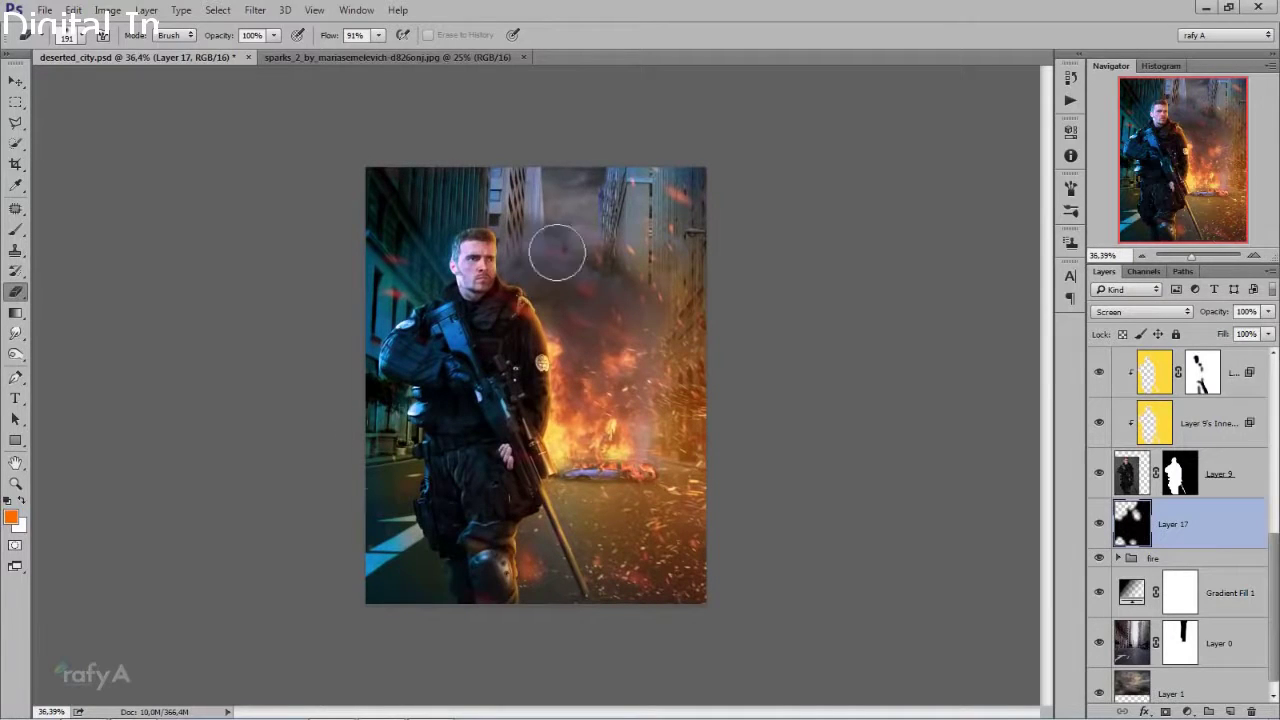
pyautogui.scroll(-1, 1214, 580)
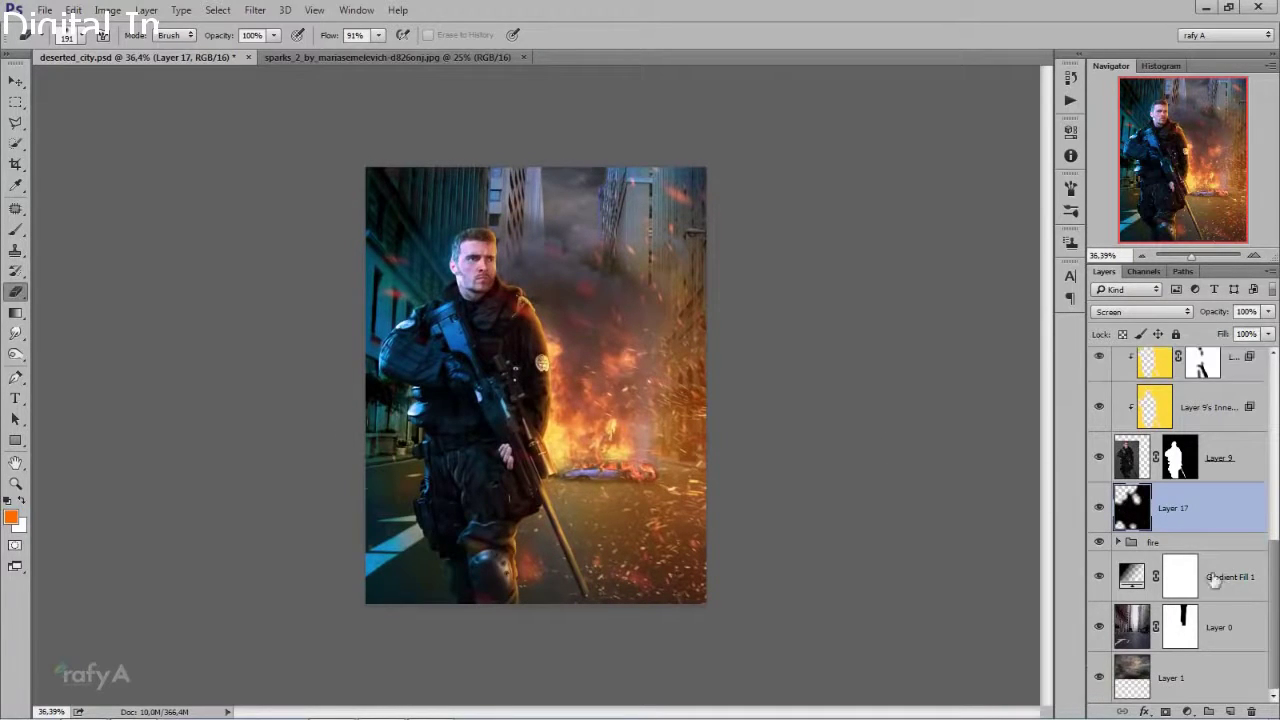
pyautogui.click(1230, 711)
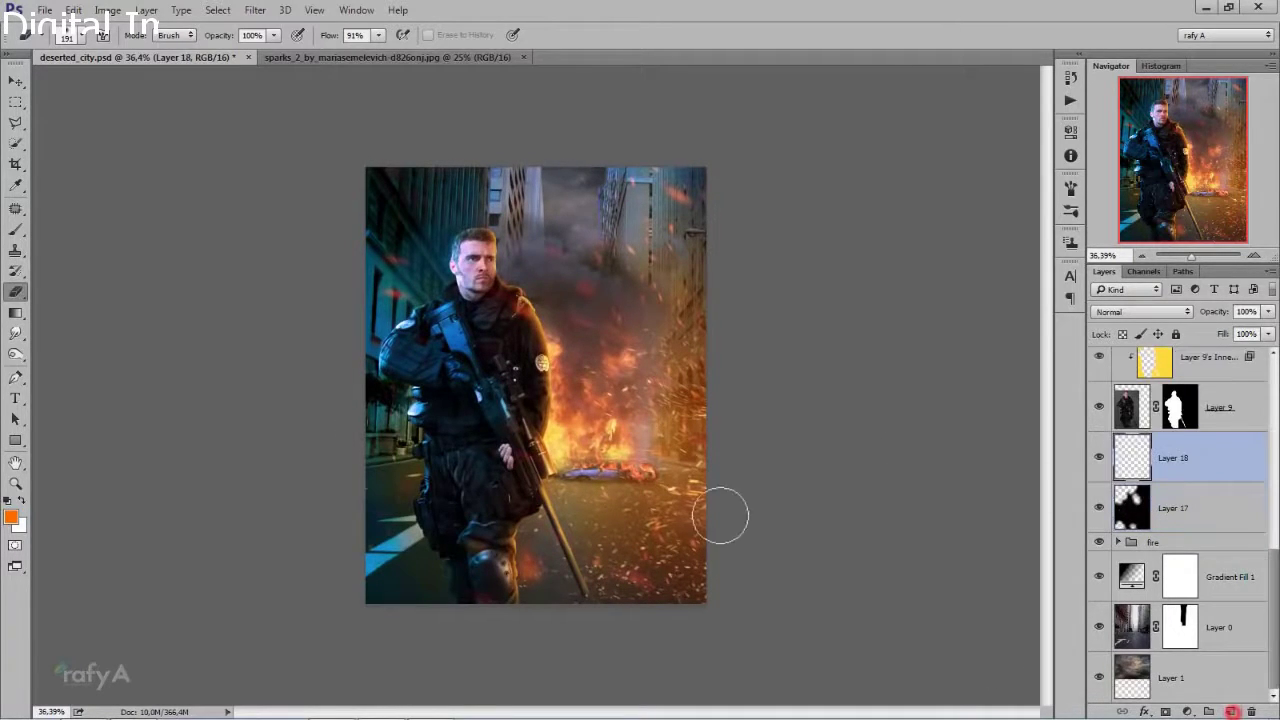
# - Drag a black-to-transparent gradient down from the top on Layer 18, fading it to 28% opacity
pyautogui.click(7, 499)
pyautogui.click(15, 312)
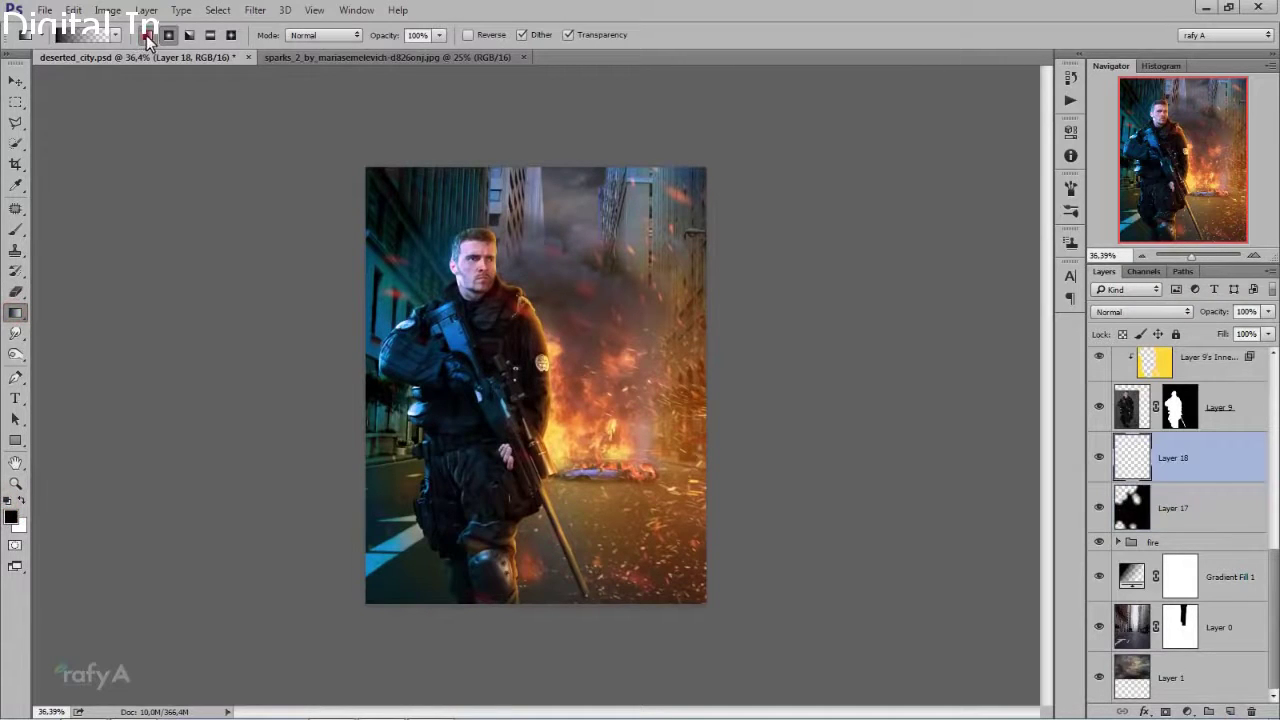
pyautogui.moveTo(571, 135); pyautogui.dragTo(515, 445)
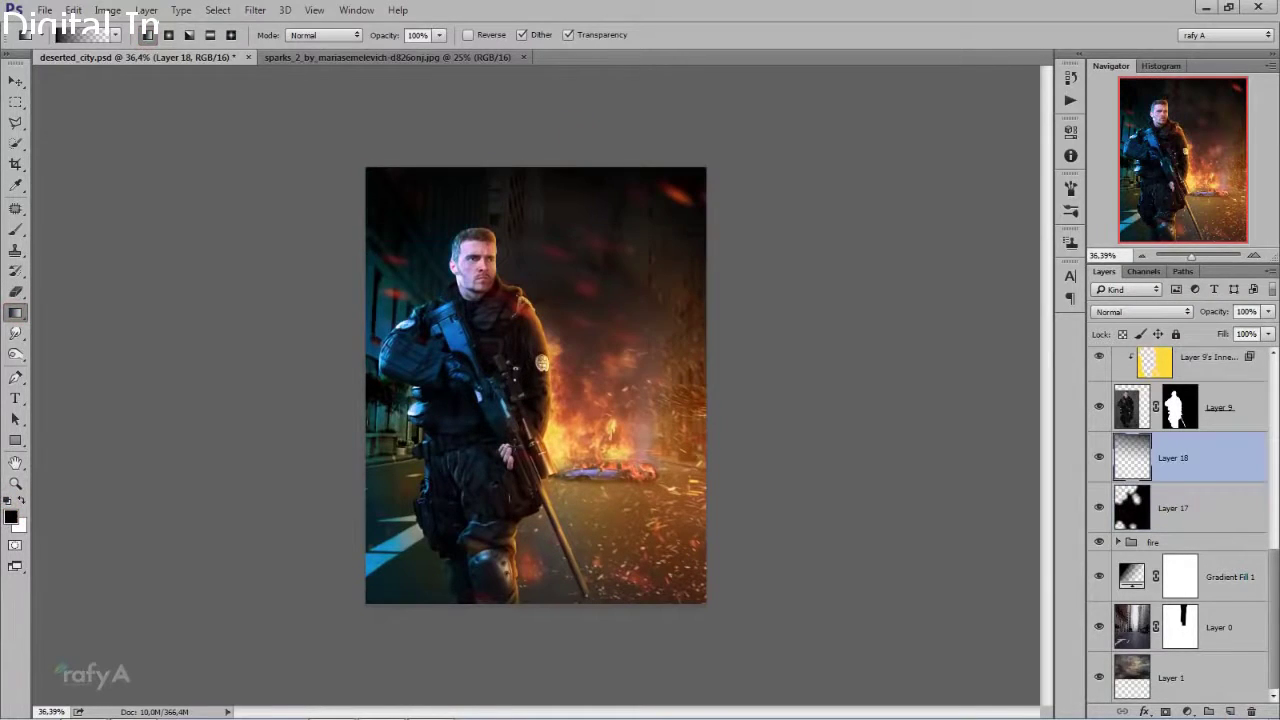
pyautogui.click(1123, 312)
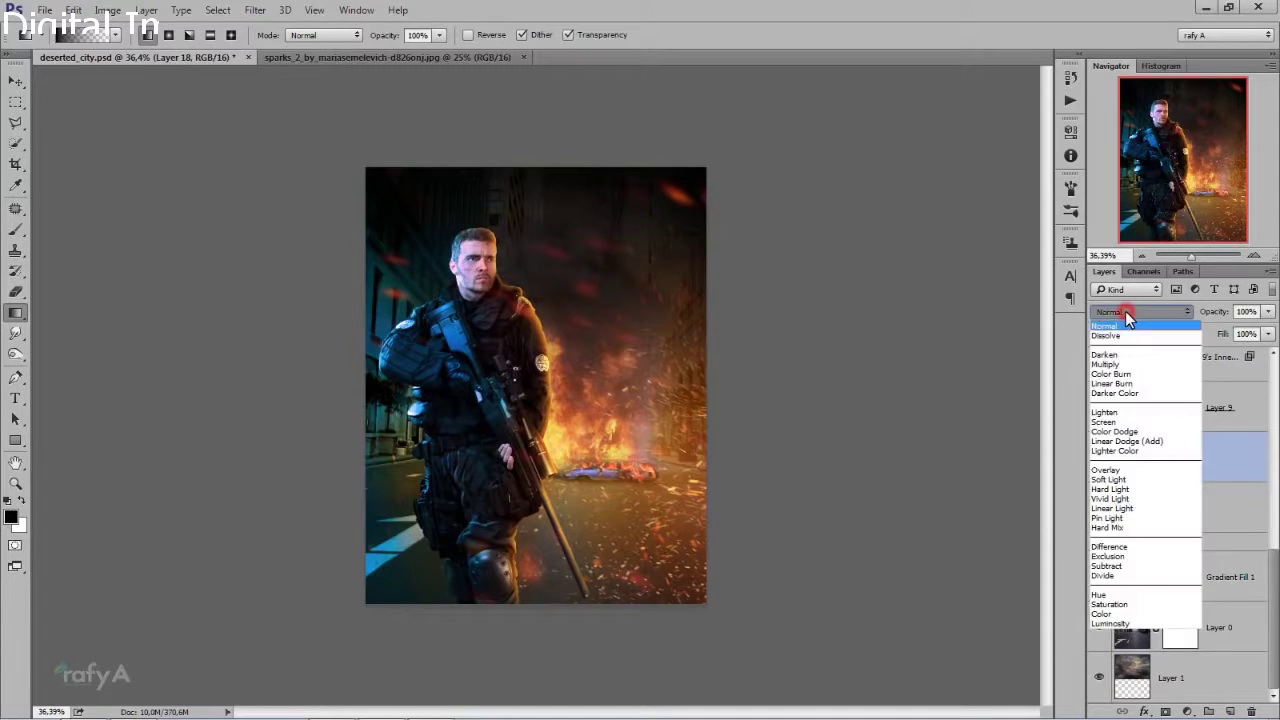
pyautogui.click(1123, 312)
pyautogui.moveTo(1267, 316); pyautogui.dragTo(1217, 330)
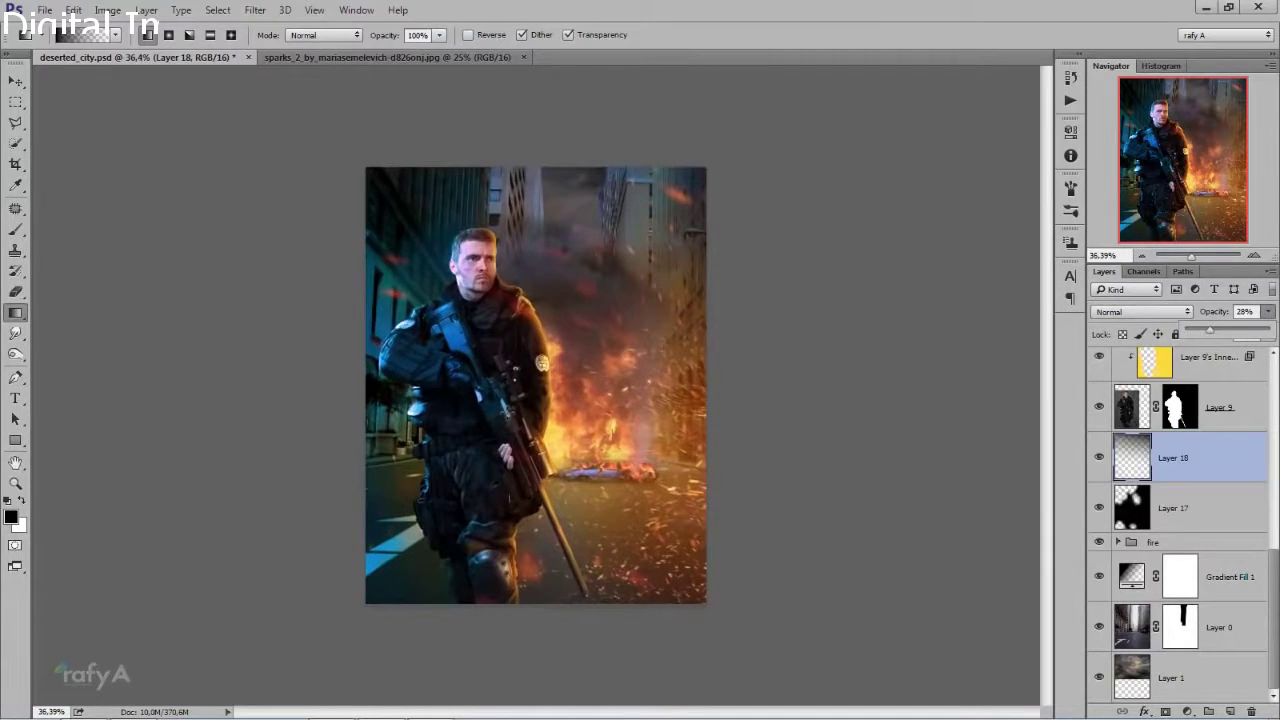
# - Select the Color Balance adjustment layer at the top of the stack
pyautogui.scroll(1, 536, 385)
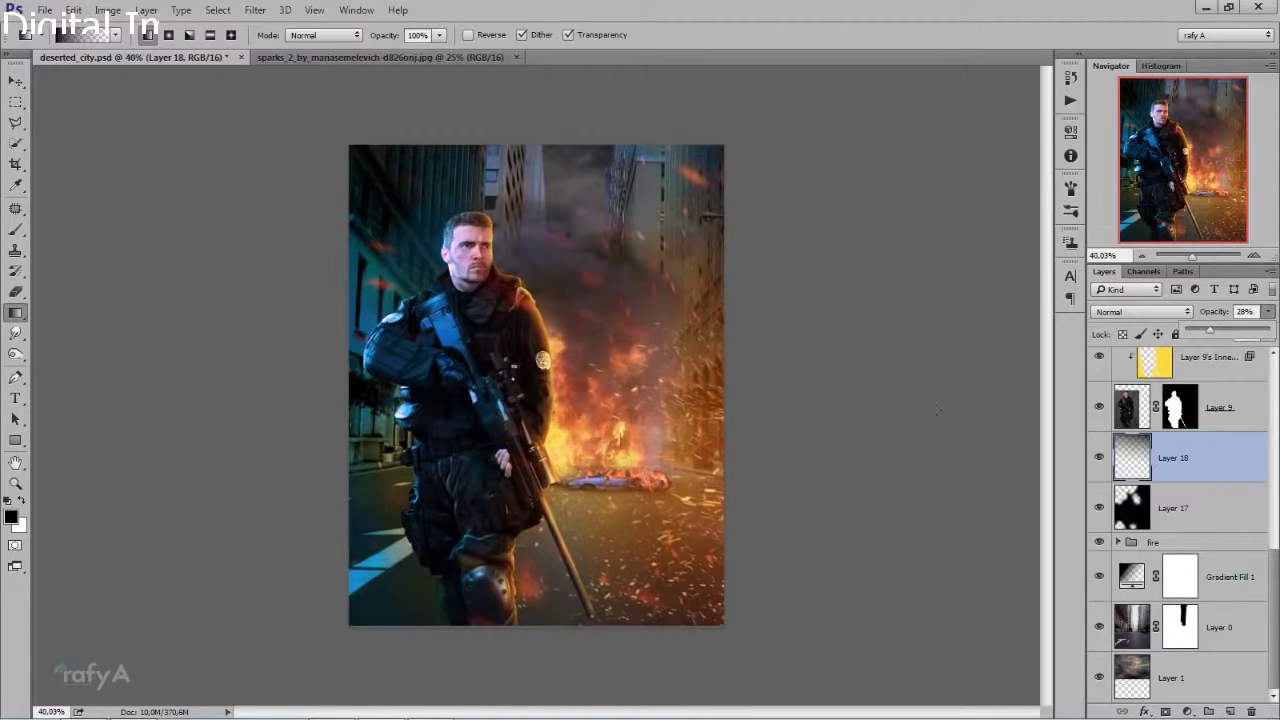
pyautogui.click(1203, 366)
pyautogui.scroll(2, 1178, 425)
pyautogui.scroll(3, 1178, 425)
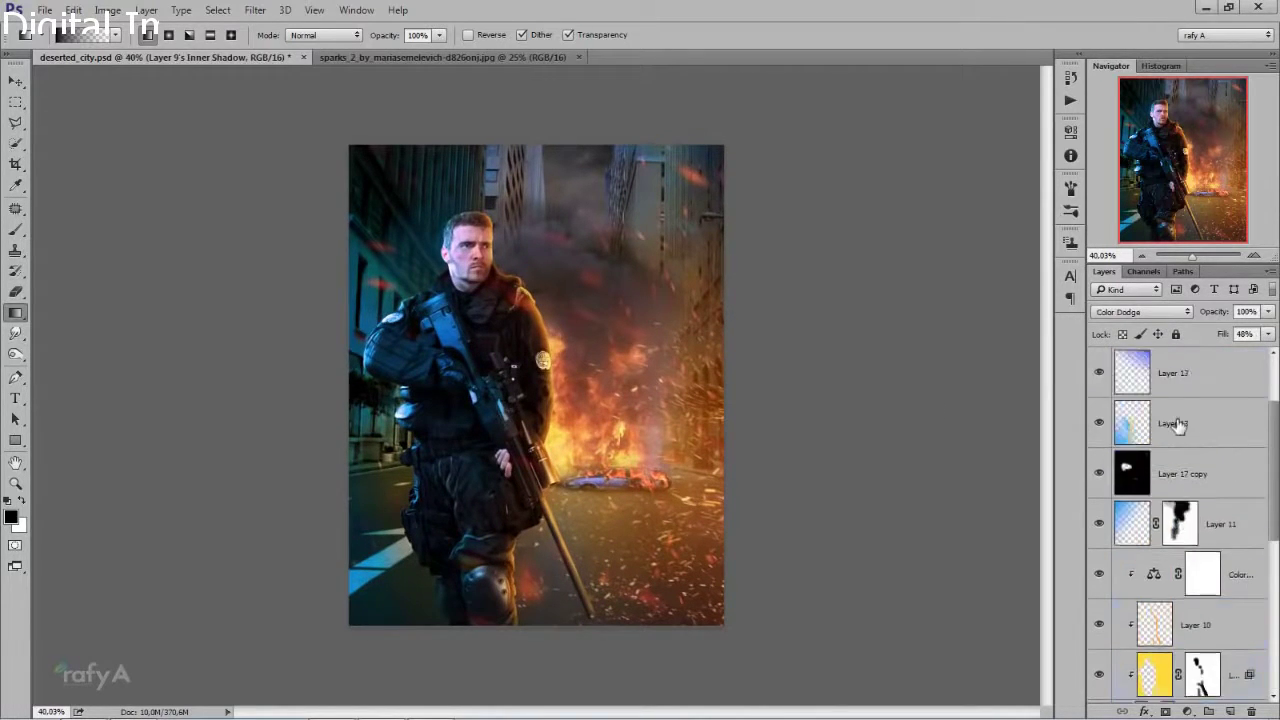
pyautogui.scroll(2, 1178, 425)
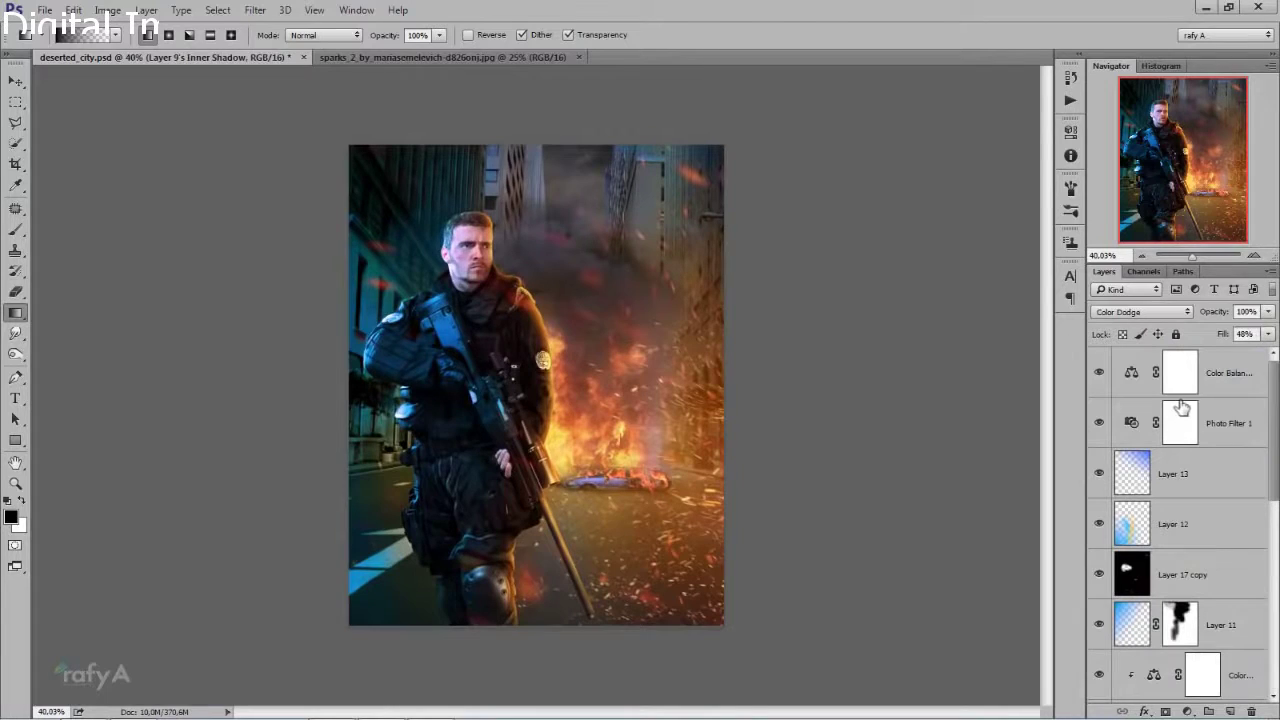
pyautogui.click(1218, 362)
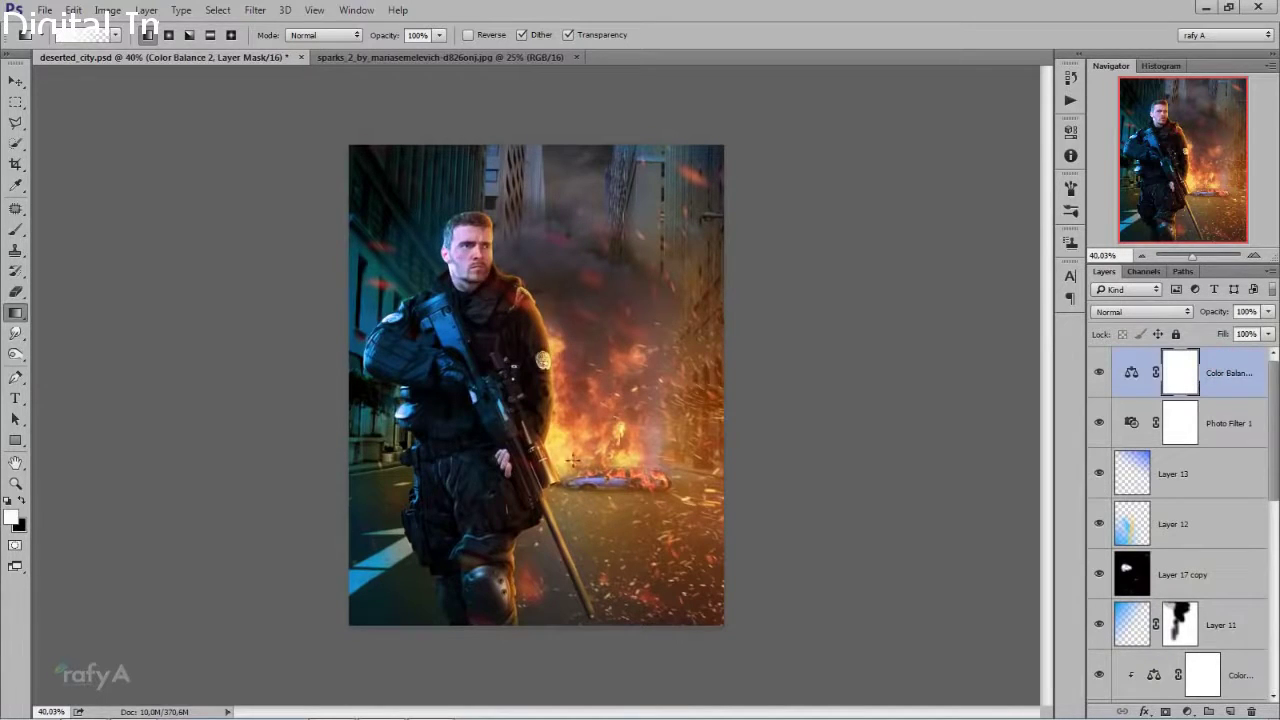
# - Stamp all visible layers into Layer 19 with Ctrl+Shift+Alt+E and duplicate it as Layer 19 copy
pyautogui.scroll(1, 573, 461)
pyautogui.scroll(1, 567, 460)
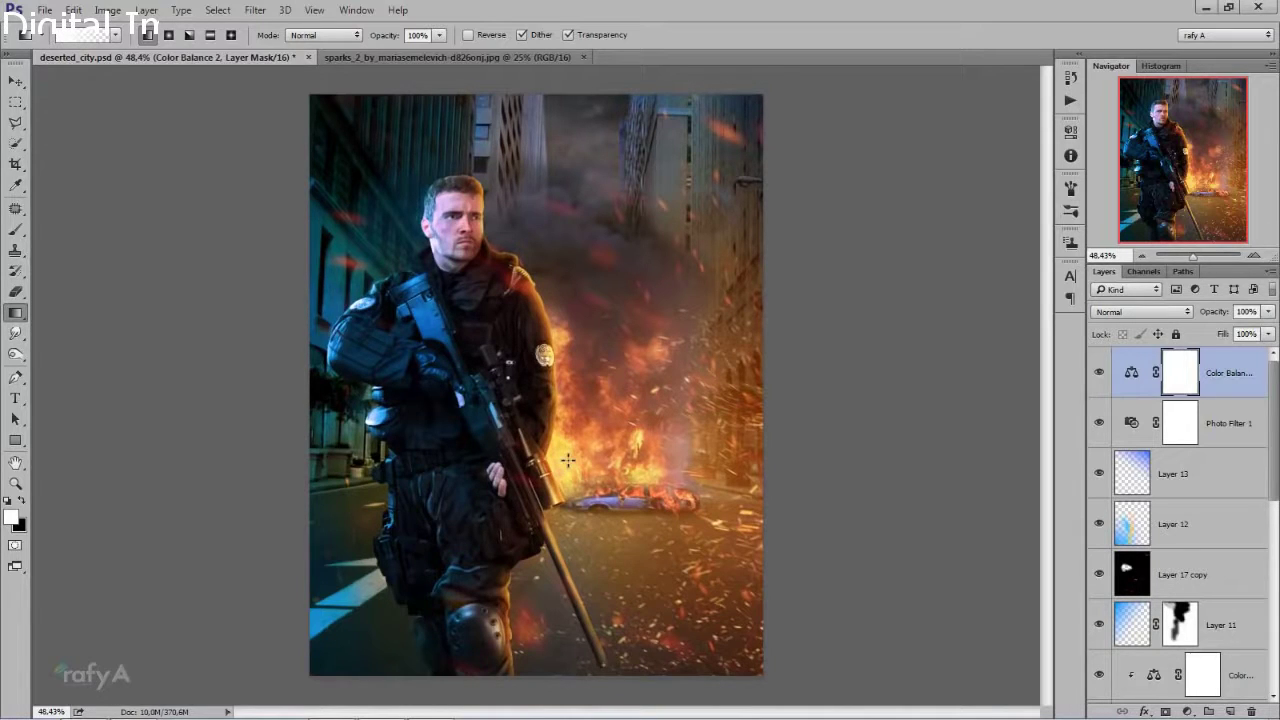
pyautogui.scroll(-2, 531, 378)
pyautogui.click(15, 80)
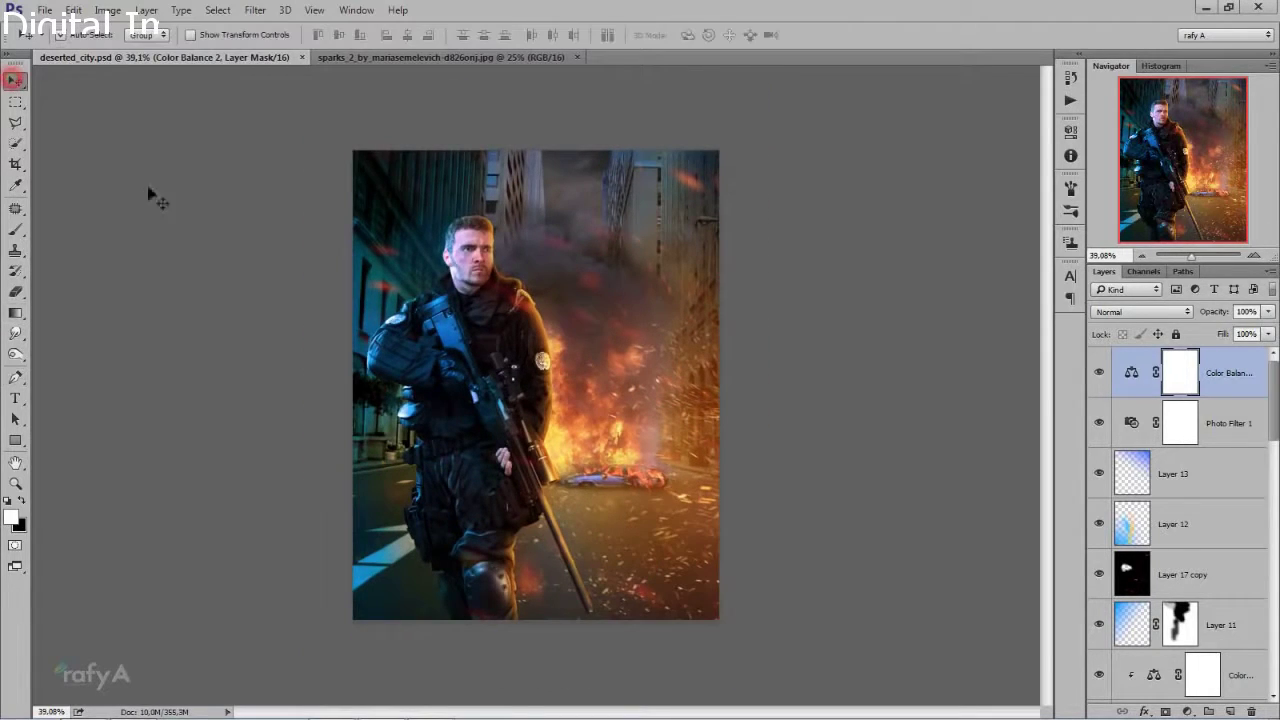
pyautogui.hotkey('ctrl', 'shift', 'alt', 'e')
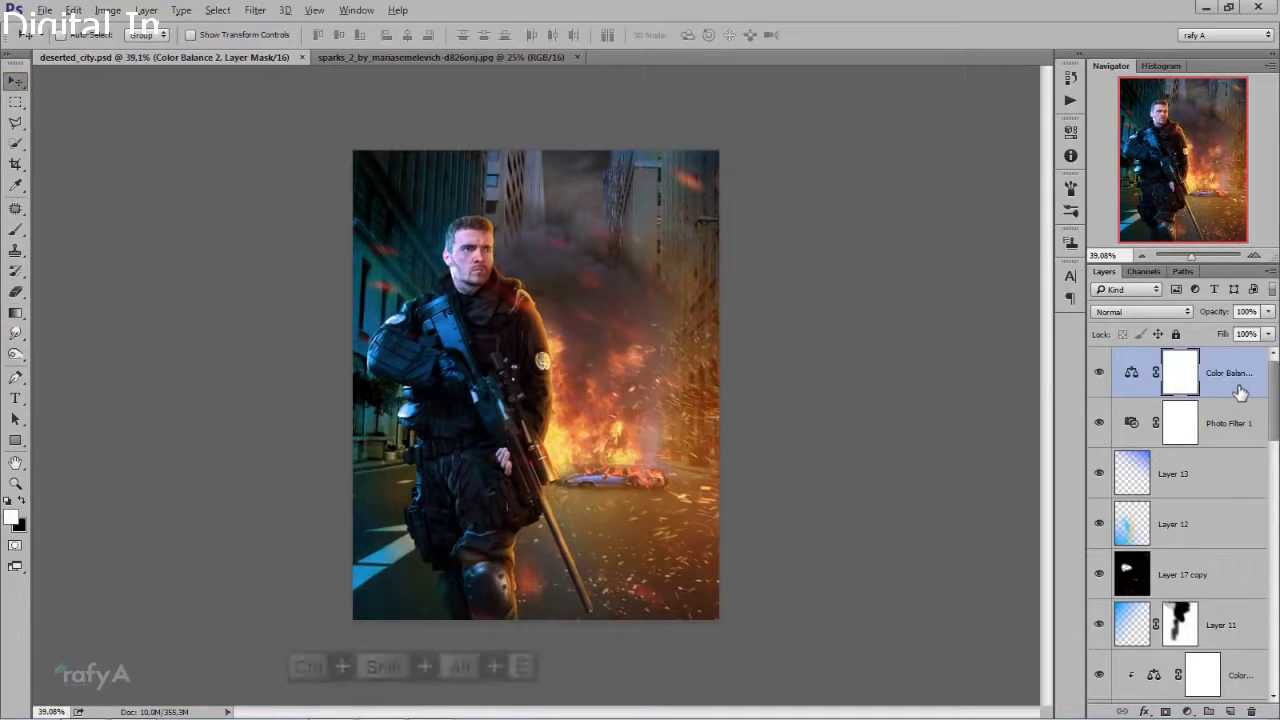
pyautogui.click(1226, 374)
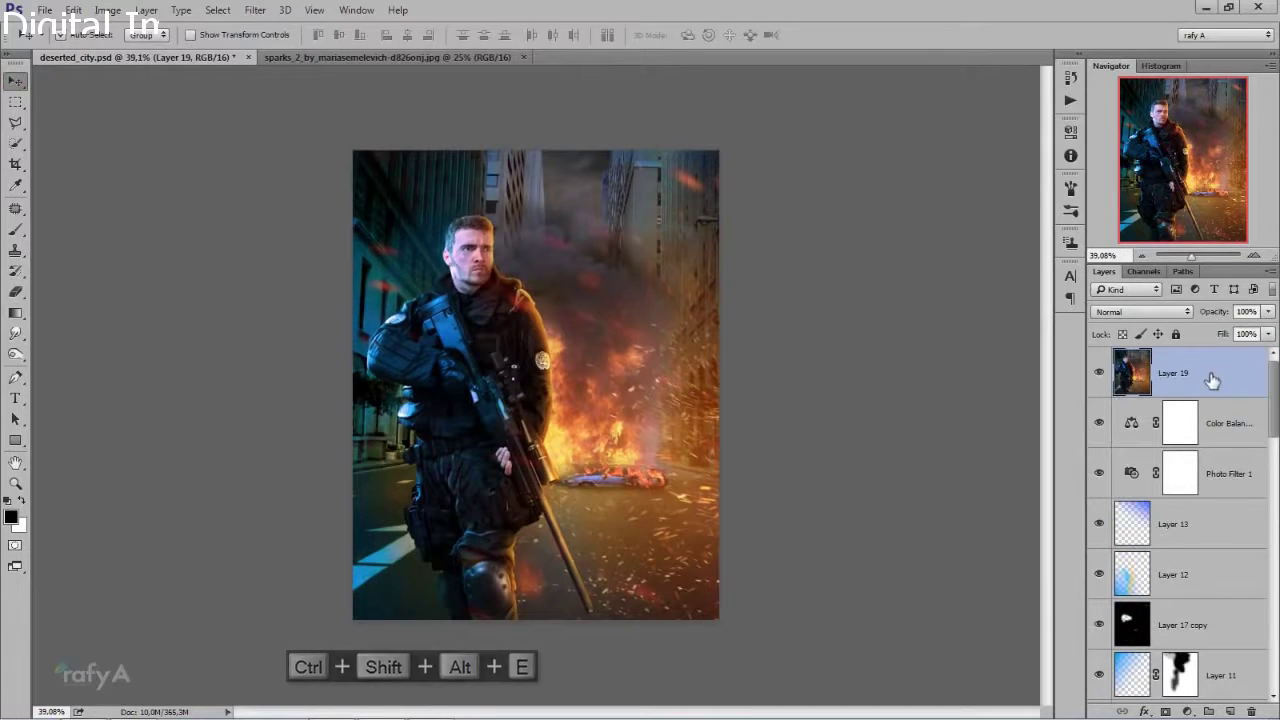
pyautogui.hotkey('ctrl', 'j')
pyautogui.scroll(2, 497, 340)
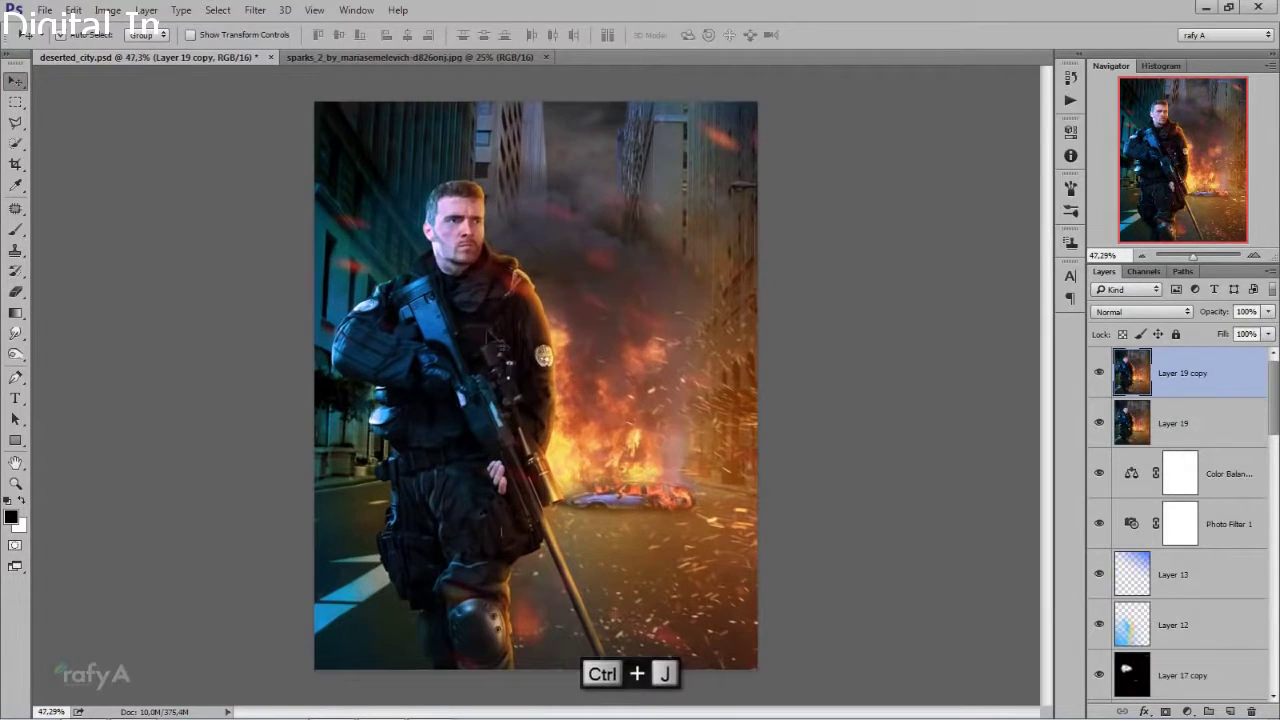
pyautogui.click(73, 10)
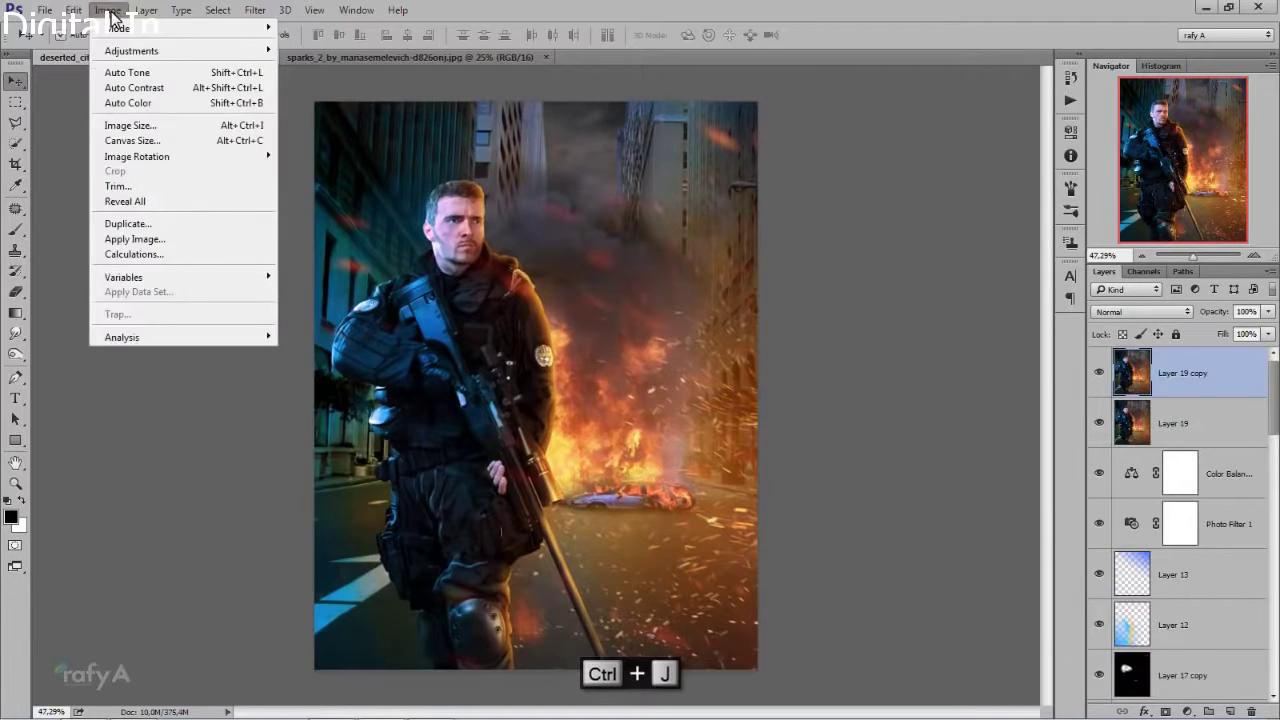
pyautogui.moveTo(132, 51)
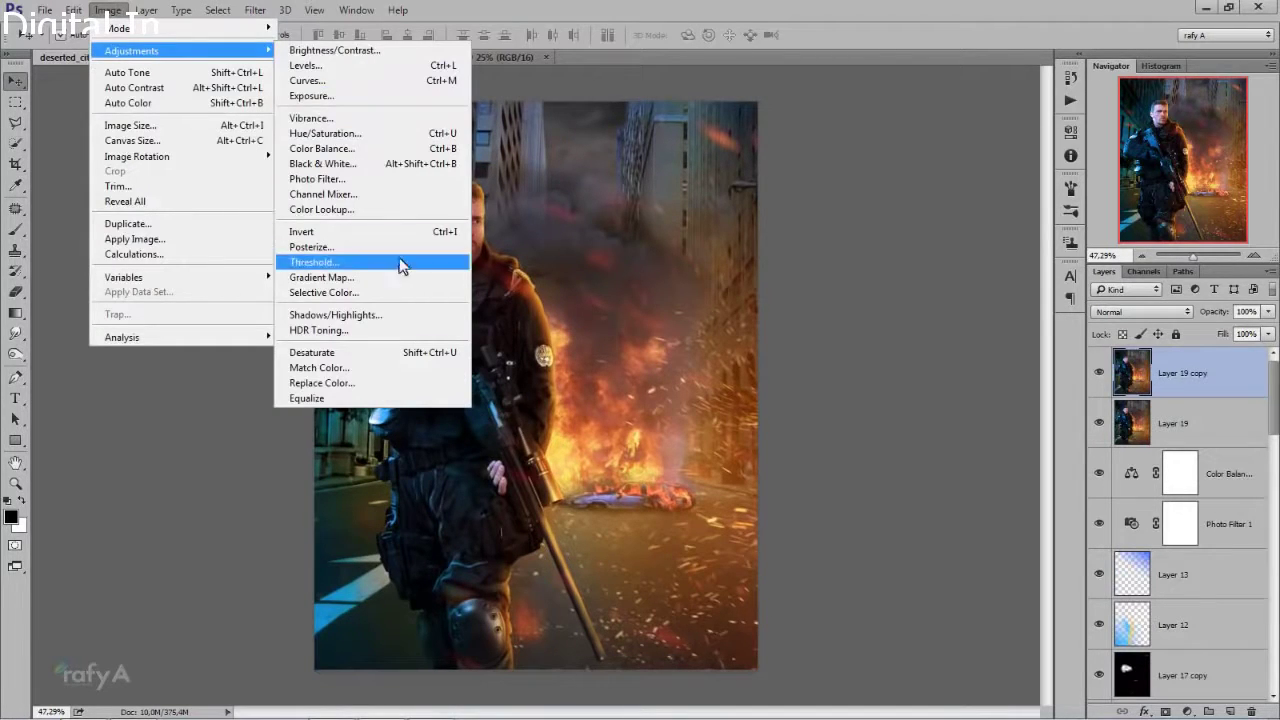
# - Start a Shadows/Highlights correction on Layer 19 copy with Color +12 and Midtone contrast +31
pyautogui.click(424, 315)
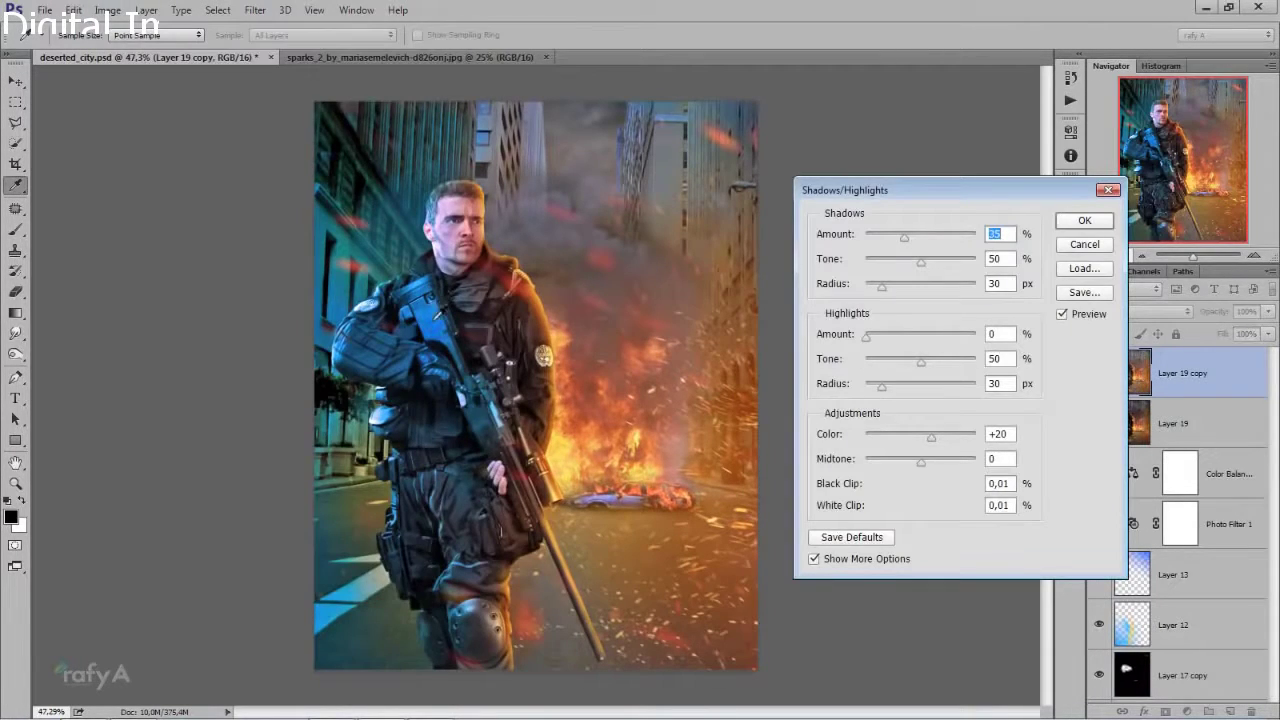
pyautogui.moveTo(931, 437); pyautogui.dragTo(927, 437)
pyautogui.moveTo(903, 236); pyautogui.dragTo(877, 239)
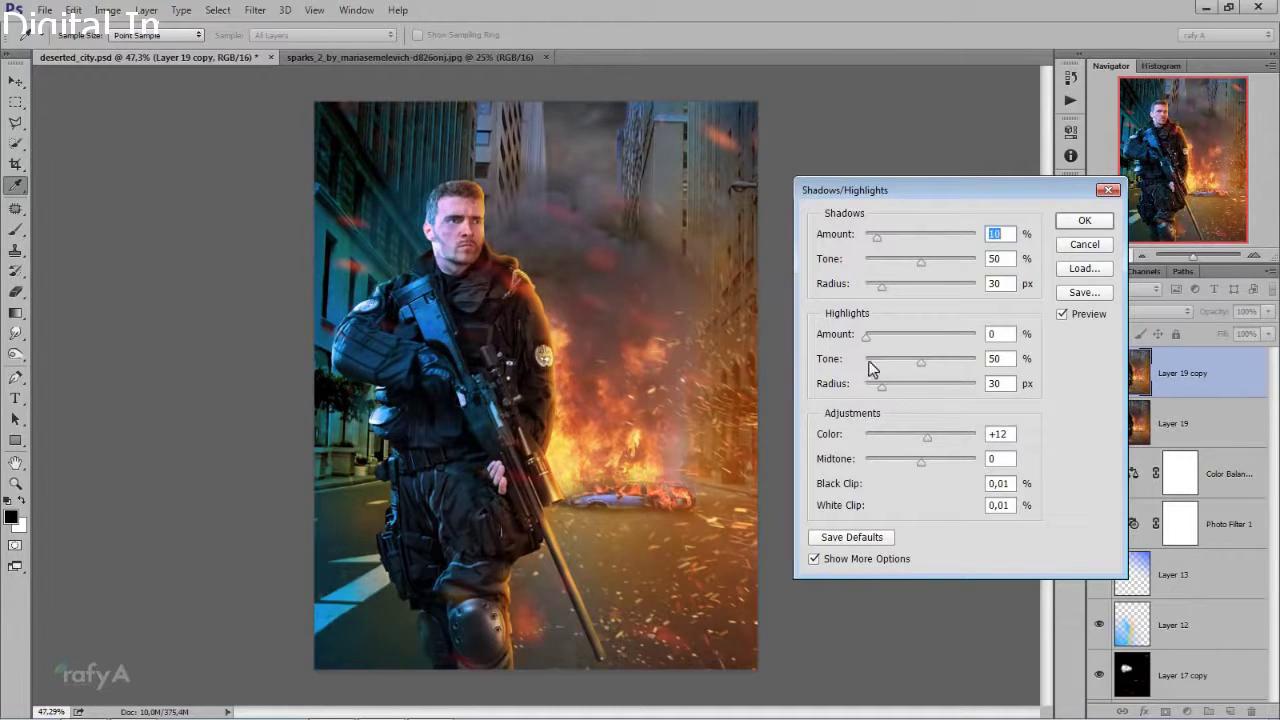
pyautogui.moveTo(868, 337)
pyautogui.mouseDown()
pyautogui.moveTo(880, 342)
pyautogui.moveTo(860, 338)
pyautogui.mouseUp()
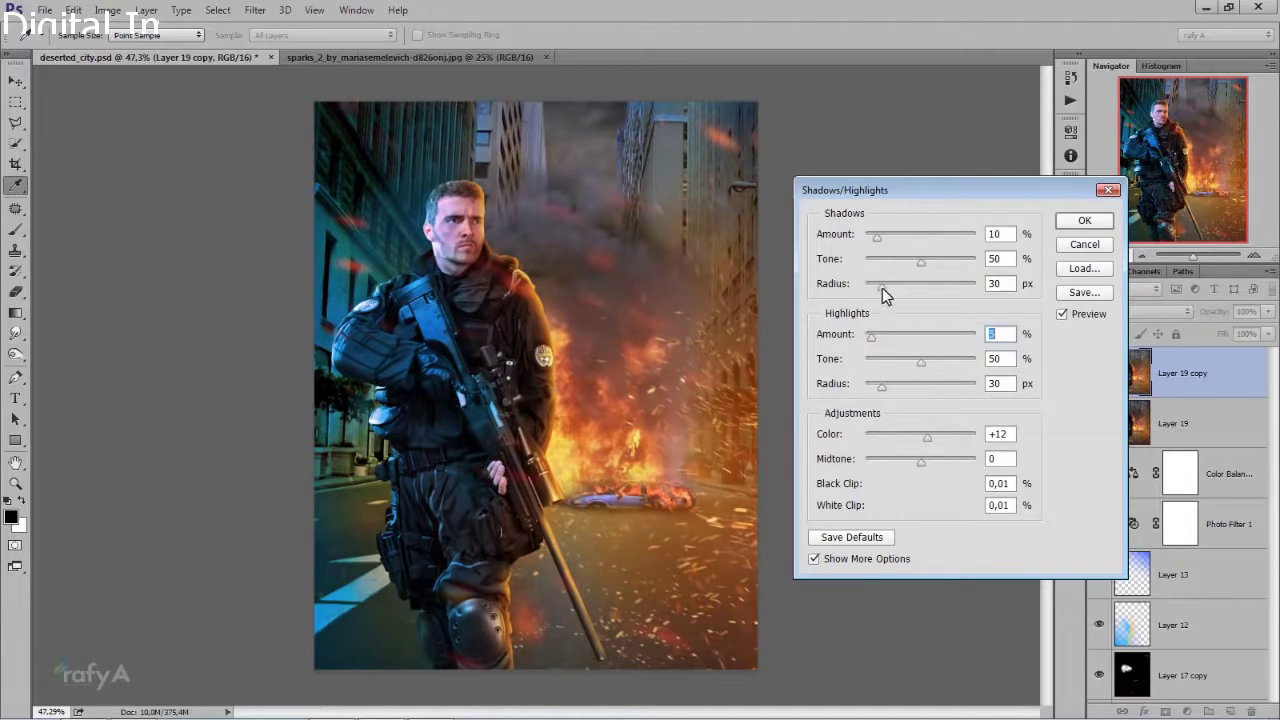
pyautogui.moveTo(881, 287)
pyautogui.mouseDown()
pyautogui.moveTo(921, 291)
pyautogui.moveTo(889, 293)
pyautogui.moveTo(945, 262)
pyautogui.mouseUp()
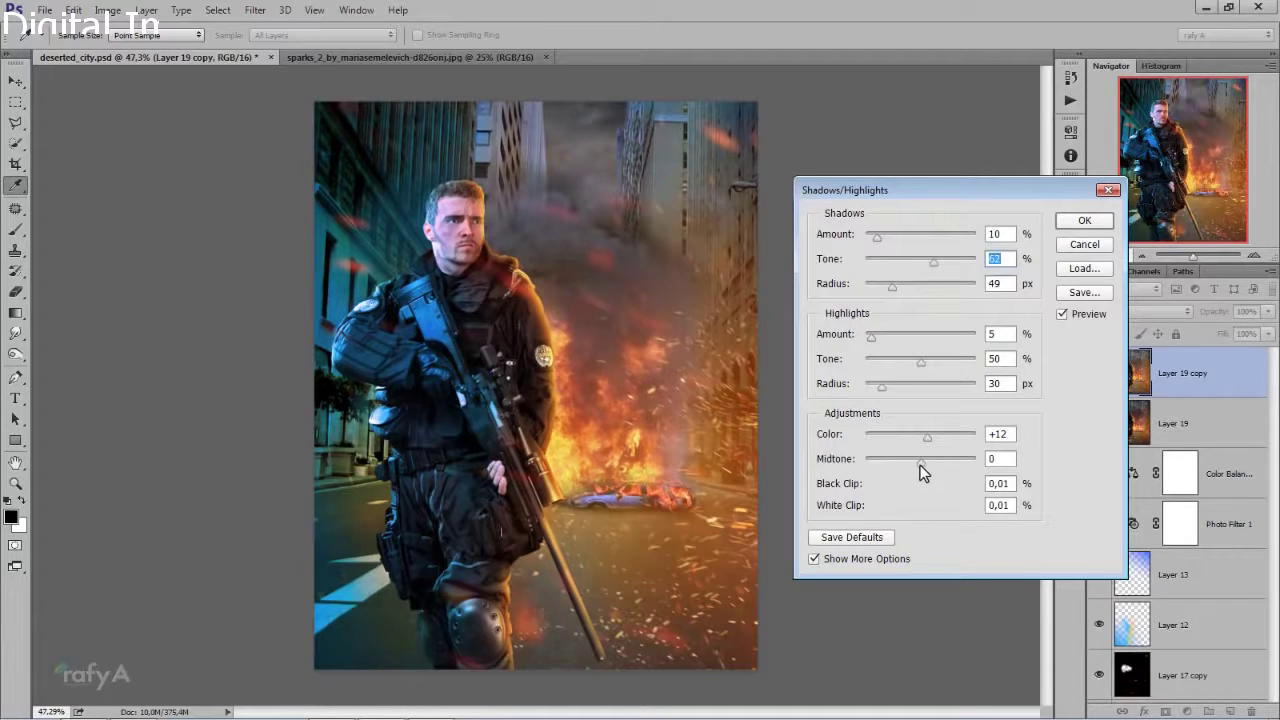
pyautogui.moveTo(919, 461); pyautogui.dragTo(940, 463)
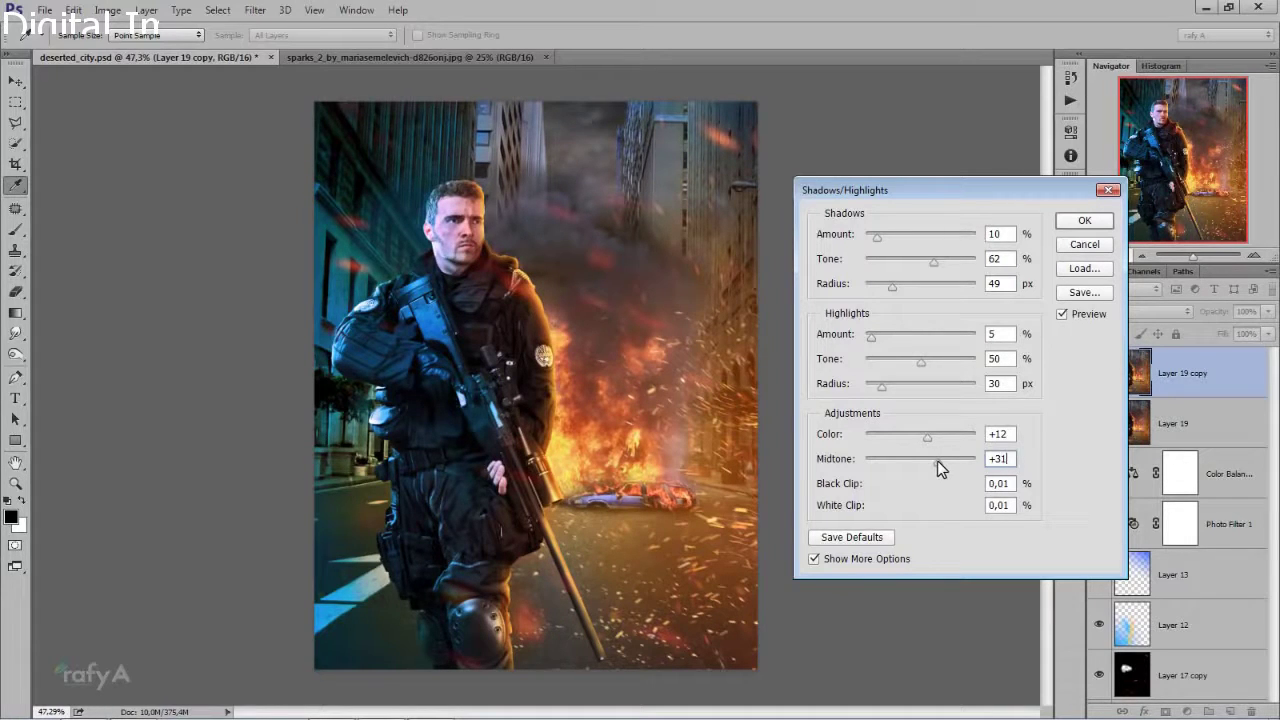
pyautogui.click(937, 460)
# - Finalize shadows 18% at 142 px radius and highlights 13% at 68 px radius, and apply
pyautogui.click(876, 338)
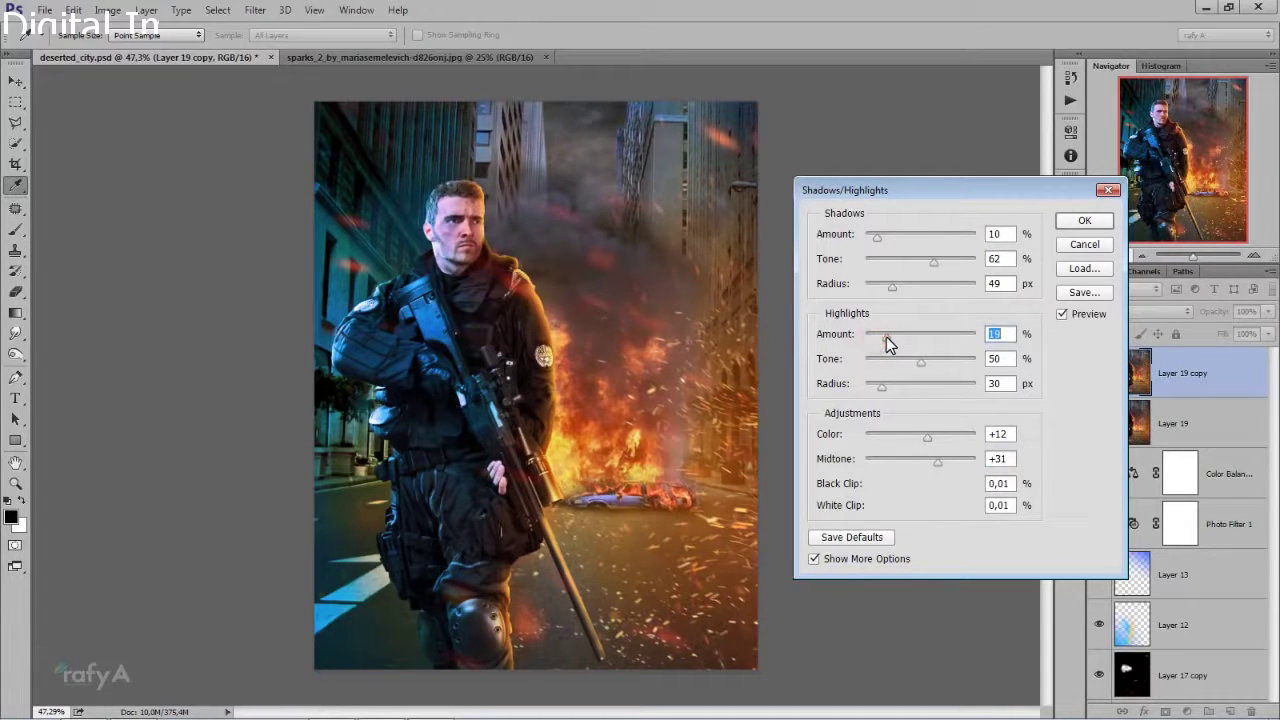
pyautogui.moveTo(886, 343); pyautogui.dragTo(882, 340)
pyautogui.click(880, 240)
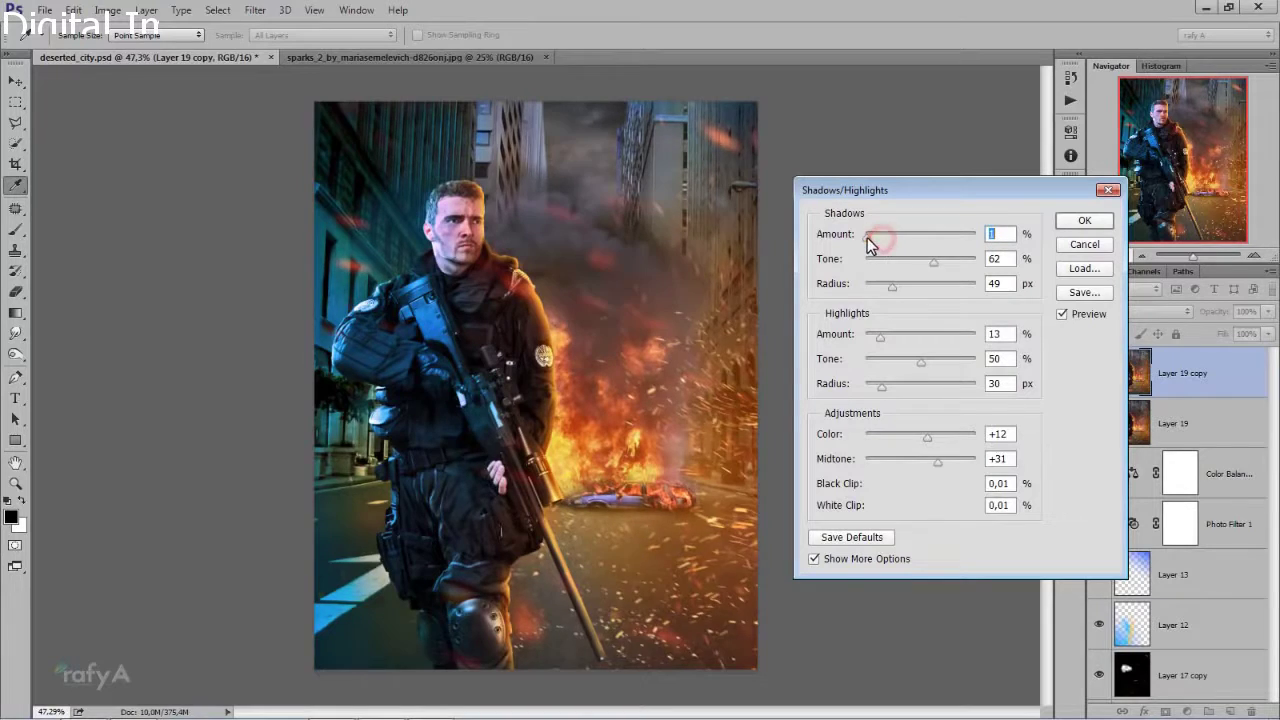
pyautogui.moveTo(881, 245); pyautogui.dragTo(885, 241)
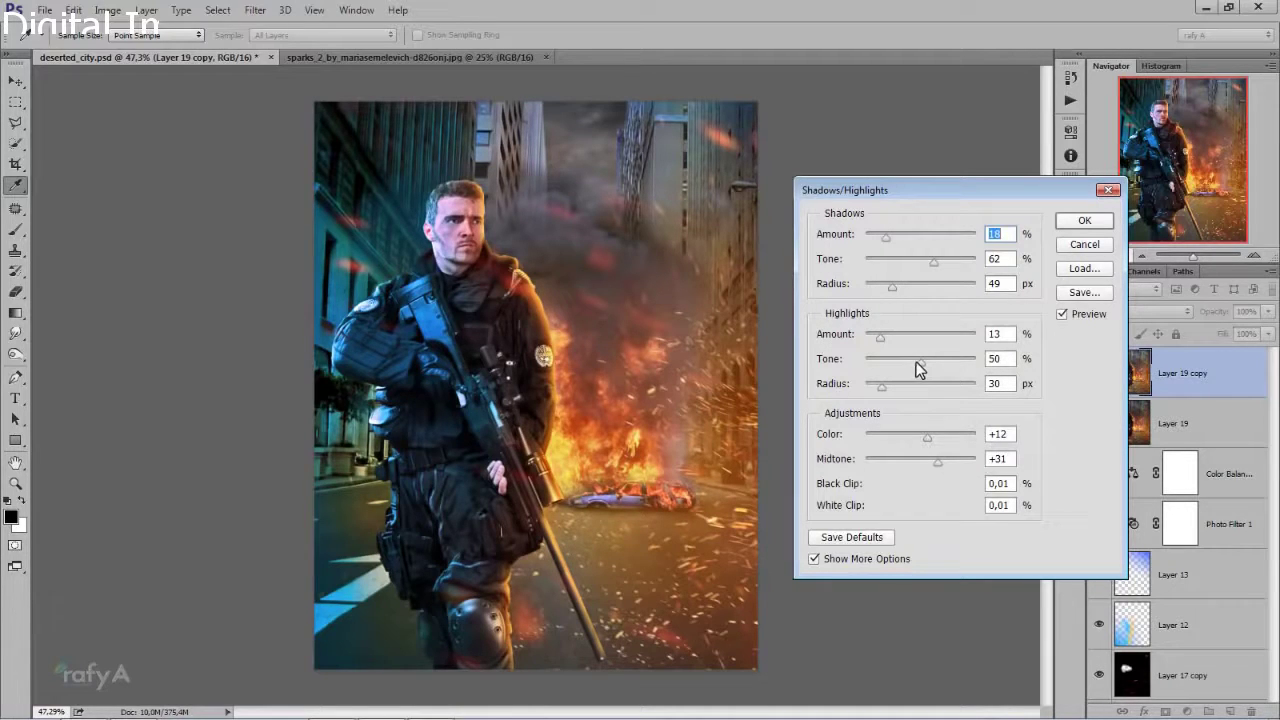
pyautogui.moveTo(892, 286); pyautogui.dragTo(928, 293)
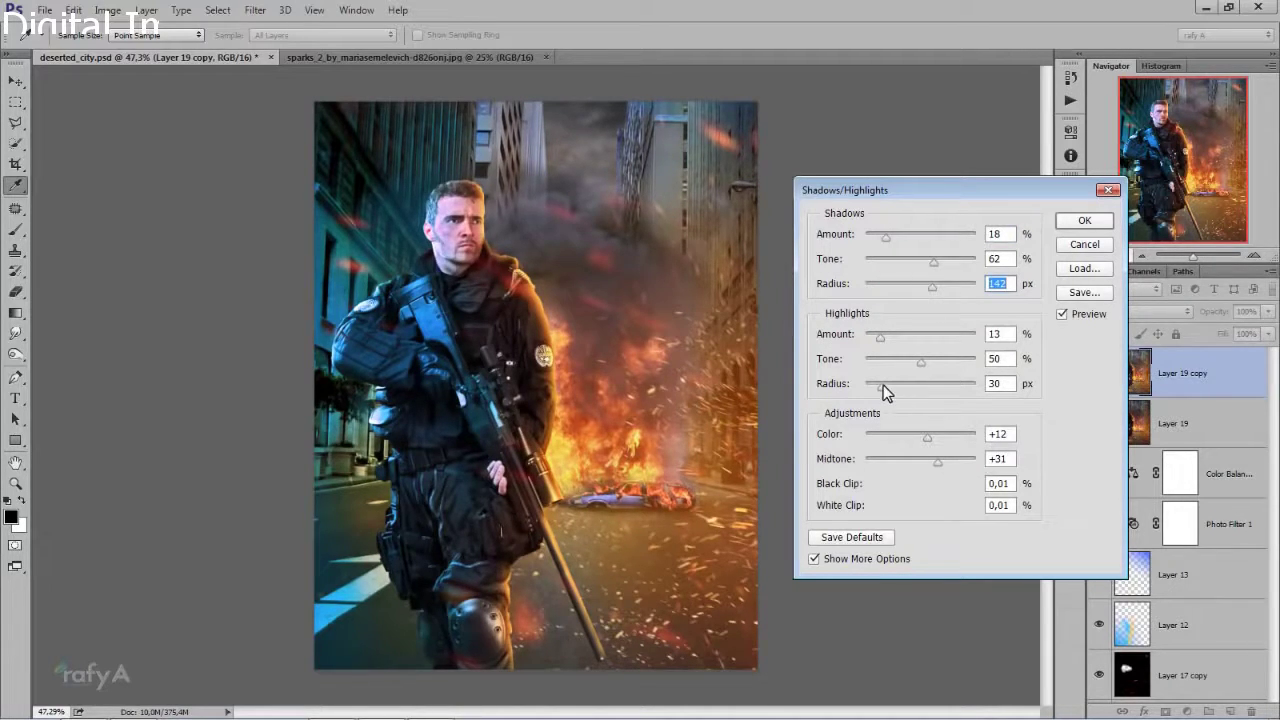
pyautogui.moveTo(882, 385); pyautogui.dragTo(905, 392)
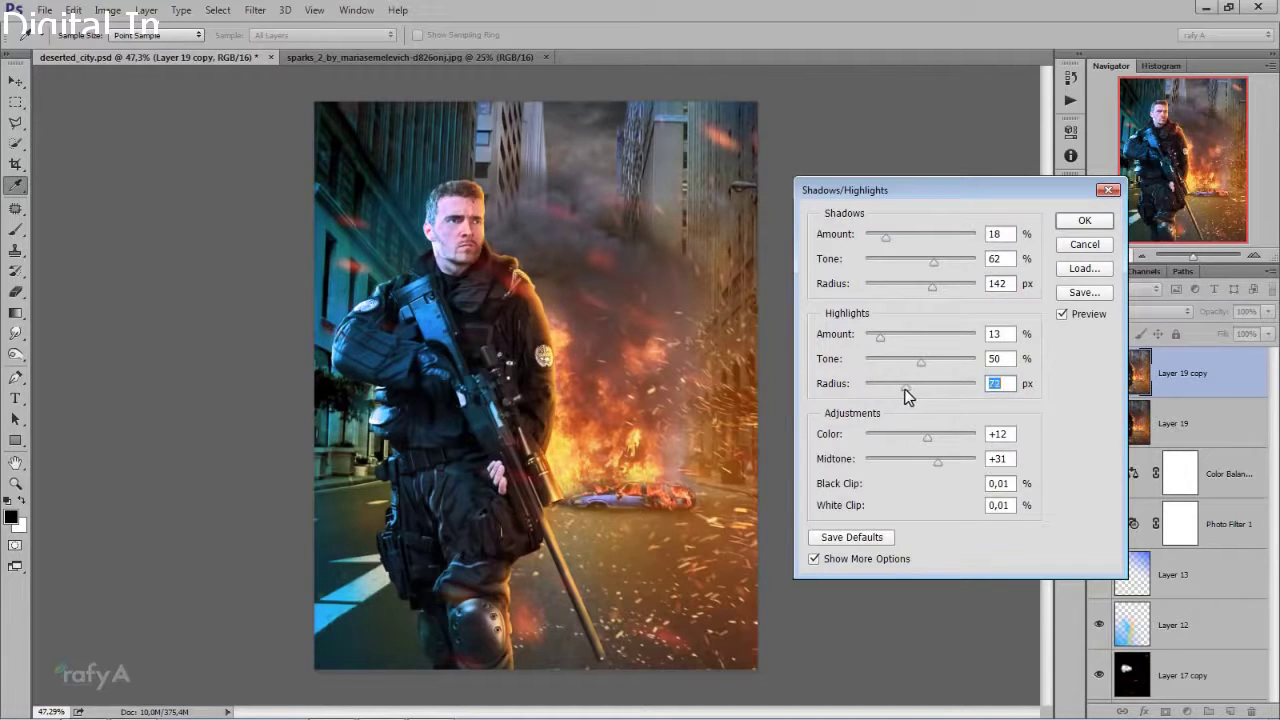
pyautogui.moveTo(907, 396); pyautogui.dragTo(904, 396)
pyautogui.click(1084, 220)
pyautogui.press('v')
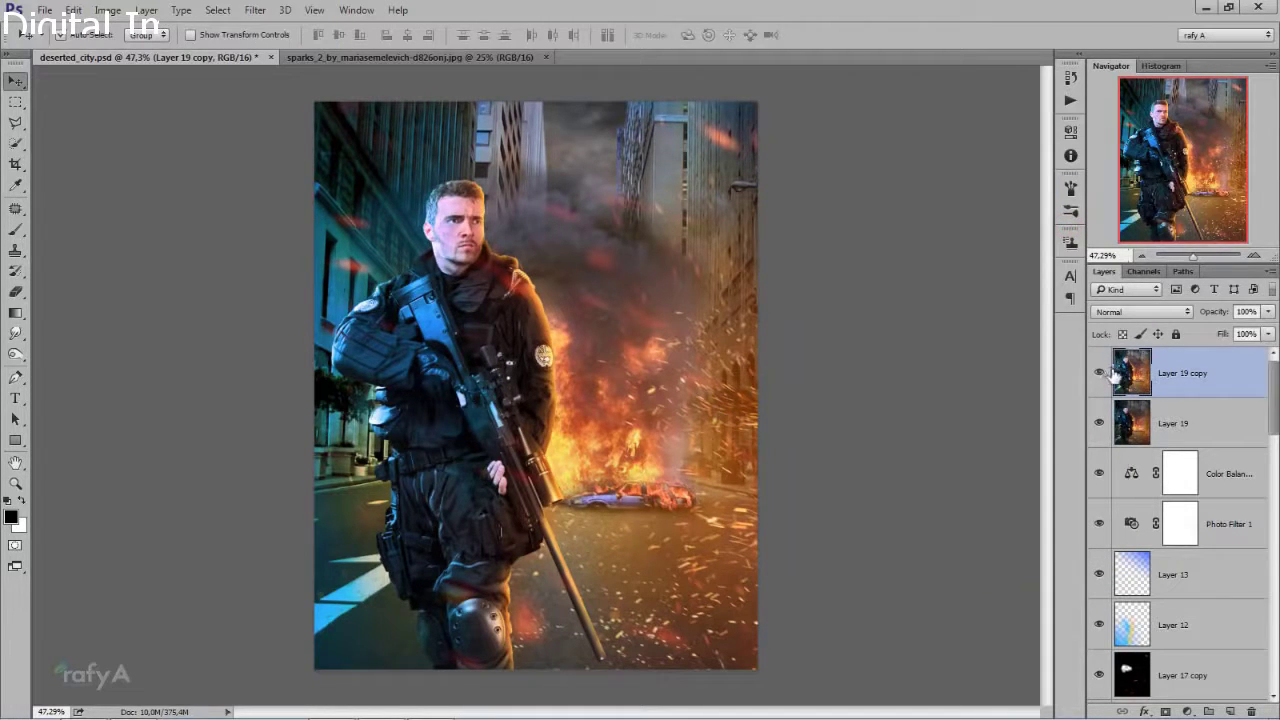
# - Add a Levels adjustment layer with the midtones set to about 1.00
pyautogui.click(1100, 373)
pyautogui.click(1100, 373)
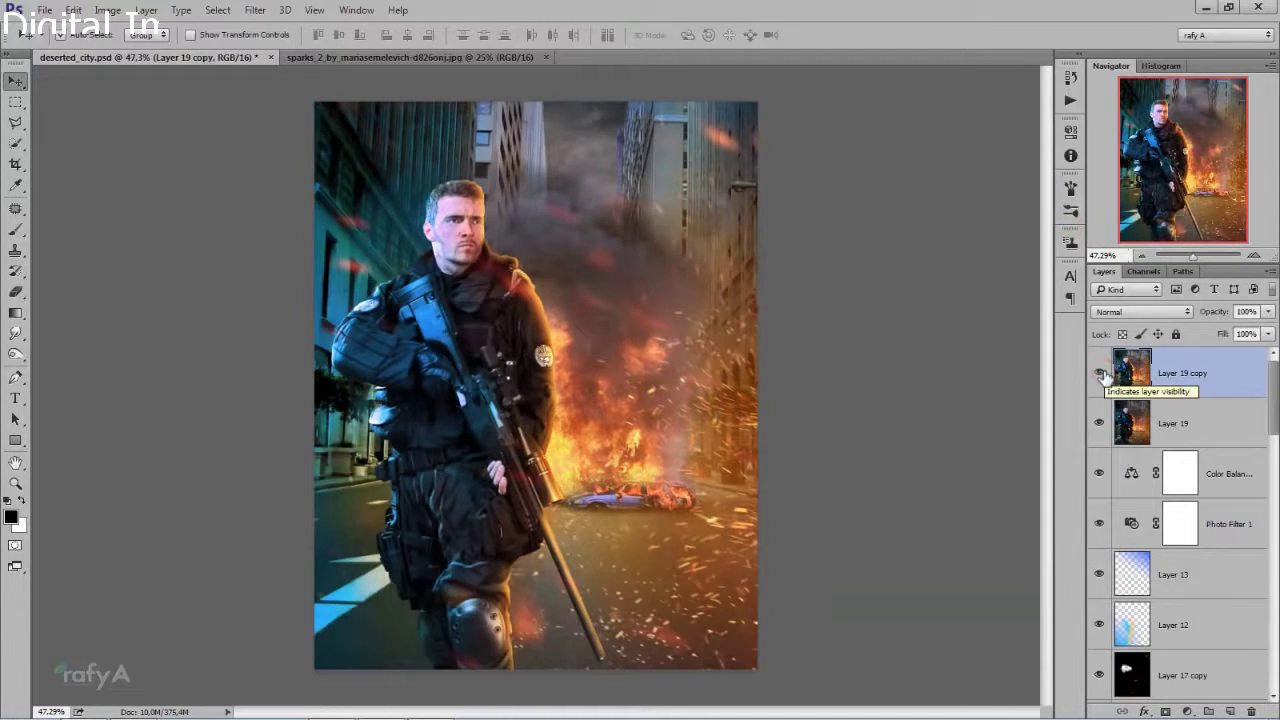
pyautogui.click(1188, 711)
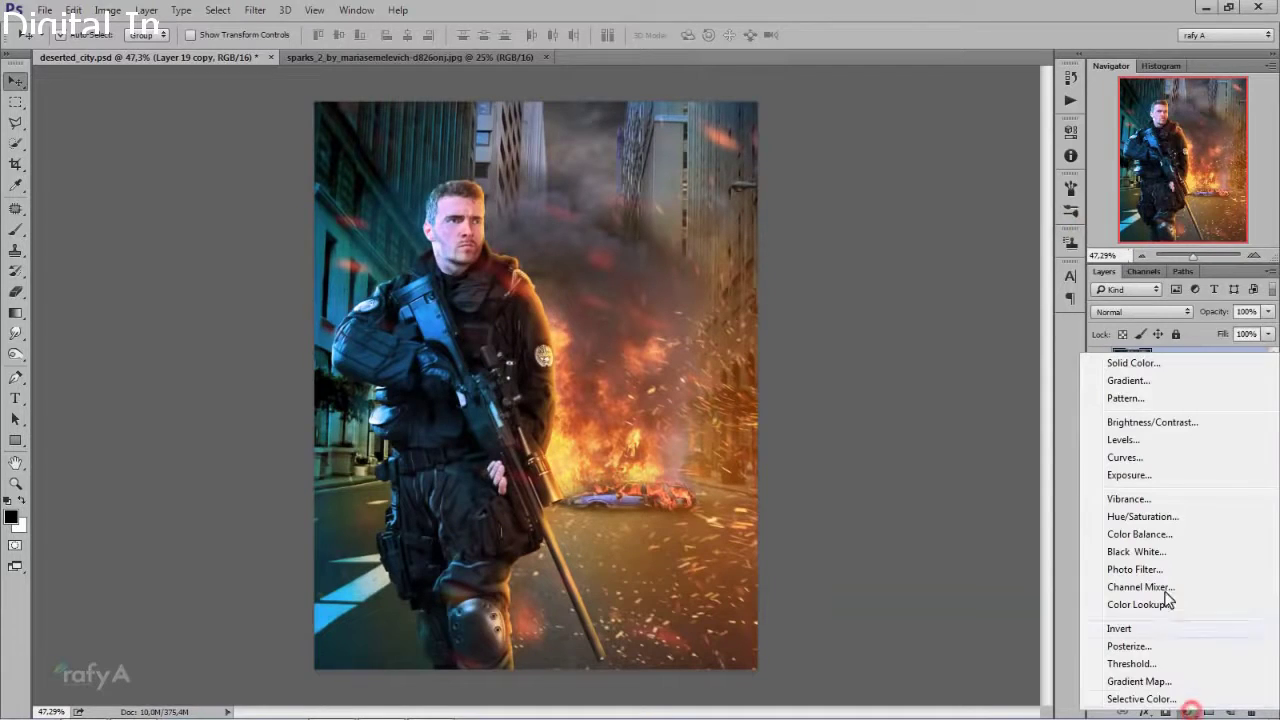
pyautogui.click(1148, 432)
pyautogui.moveTo(975, 290); pyautogui.dragTo(967, 288)
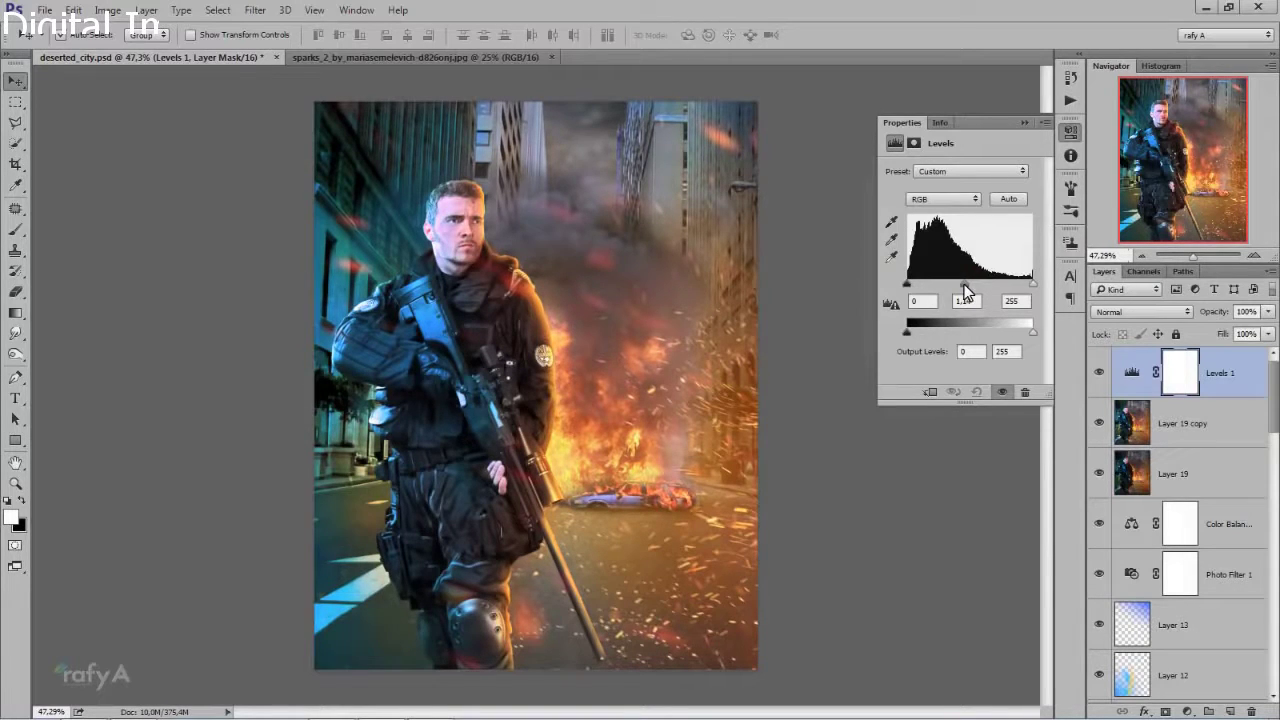
pyautogui.click(1024, 120)
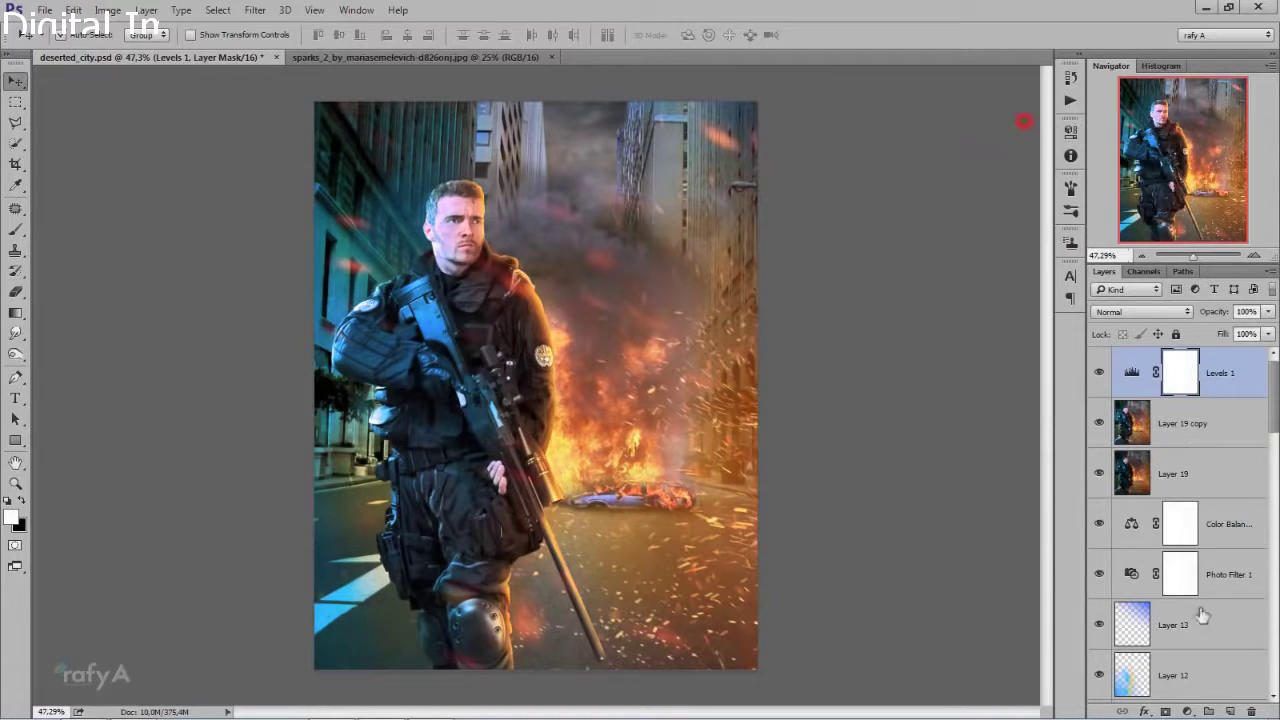
# - Add a Brightness/Contrast adjustment layer with a slight contrast boost, then reselect Layer 19 copy
pyautogui.click(1187, 711)
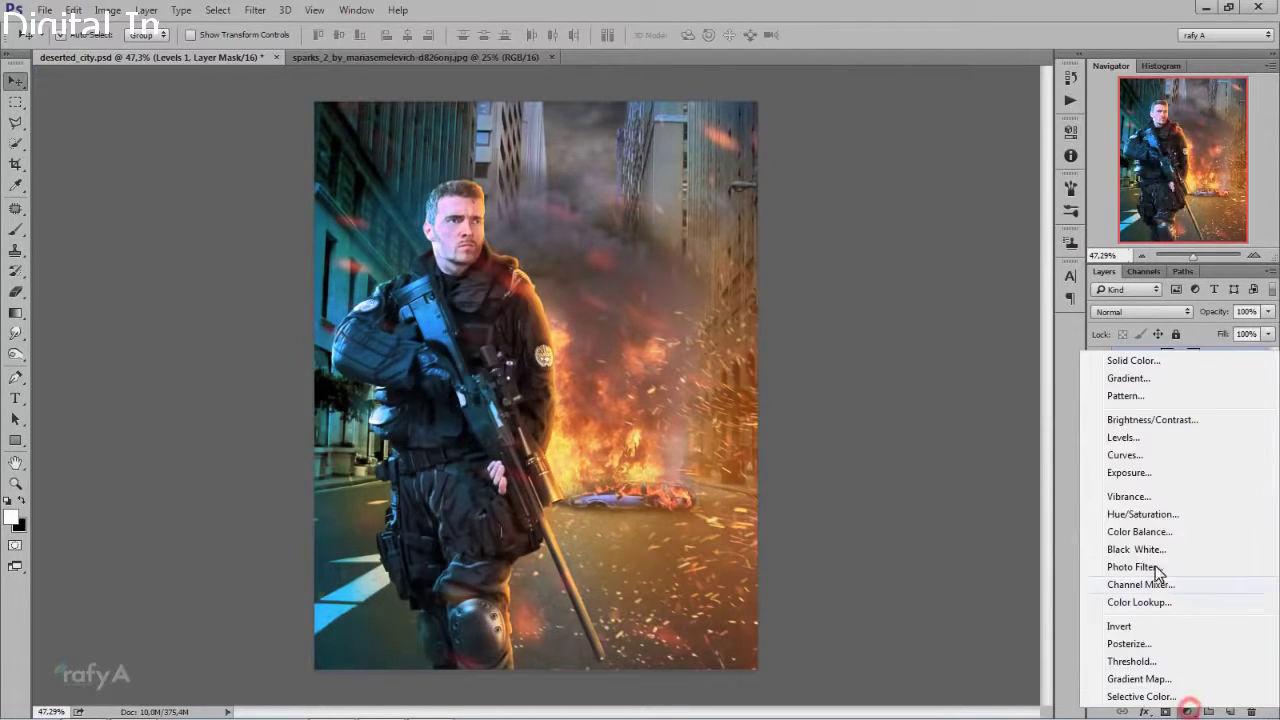
pyautogui.click(1151, 419)
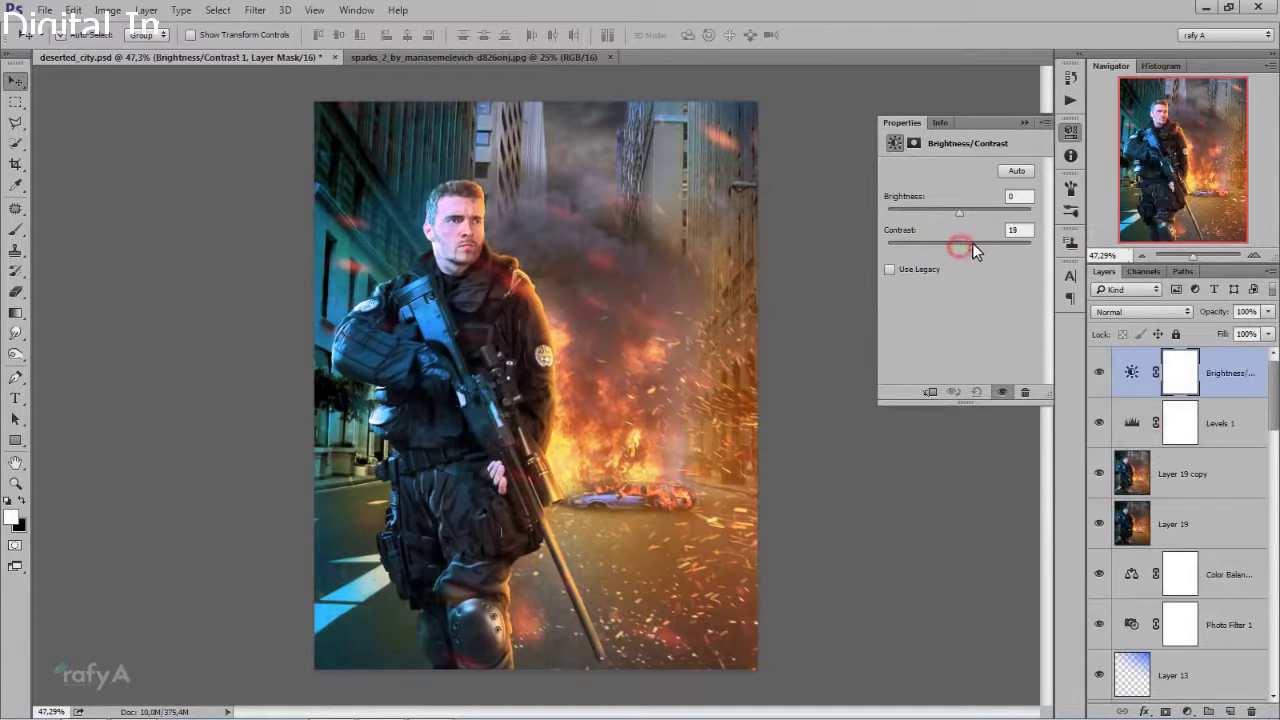
pyautogui.moveTo(977, 241); pyautogui.dragTo(971, 241)
pyautogui.click(1023, 123)
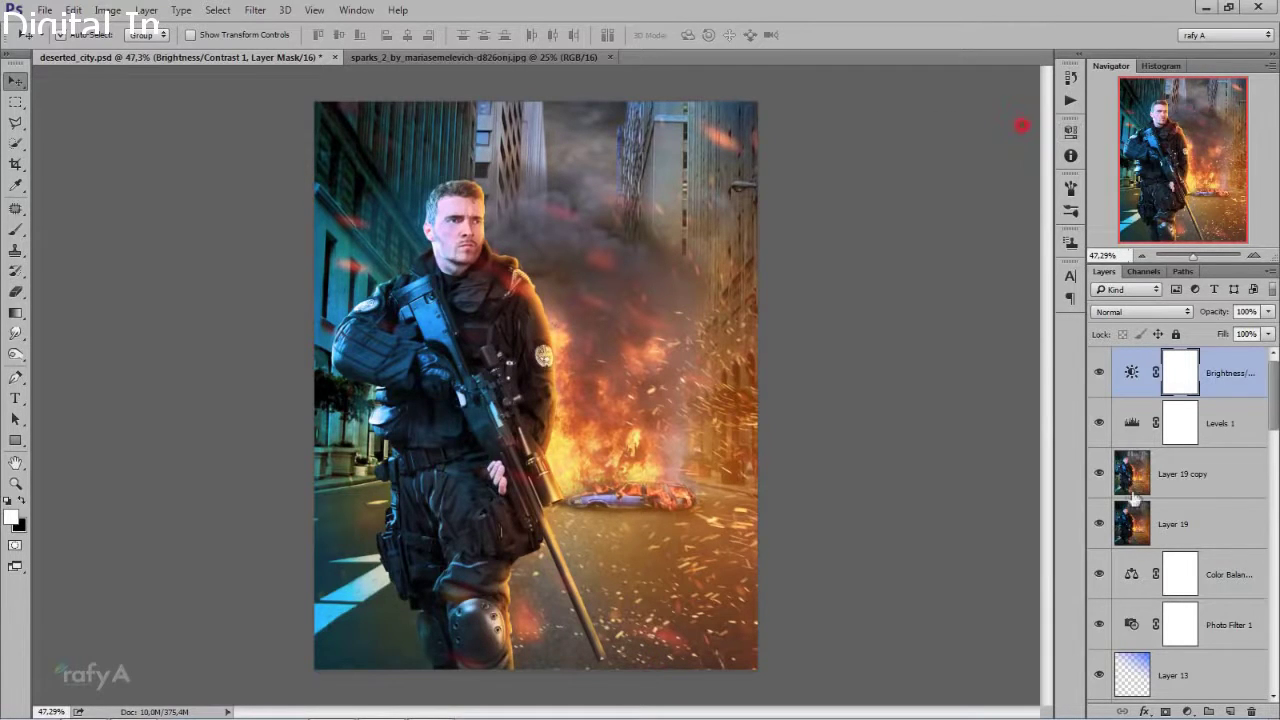
pyautogui.click(1097, 474)
pyautogui.click(1097, 474)
pyautogui.click(1195, 474)
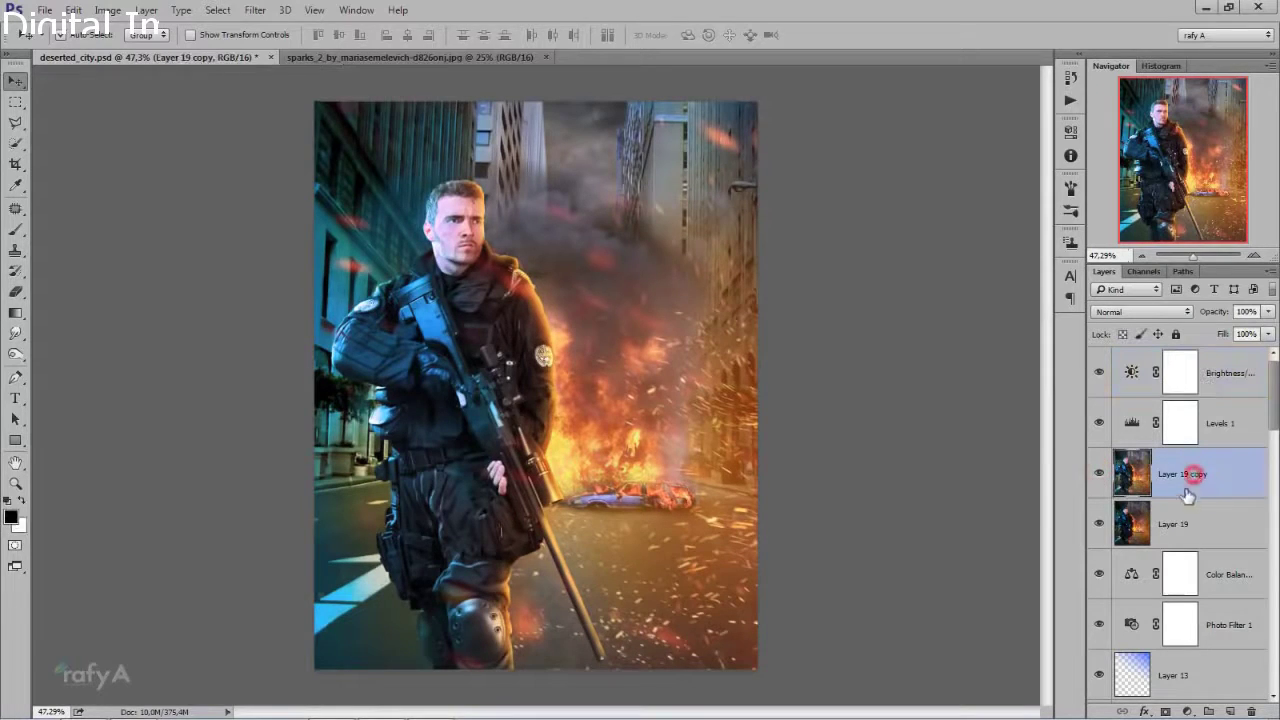
# - Erase small spots of Layer 19 copy on the soldier's shoulder and face
pyautogui.click(14, 291)
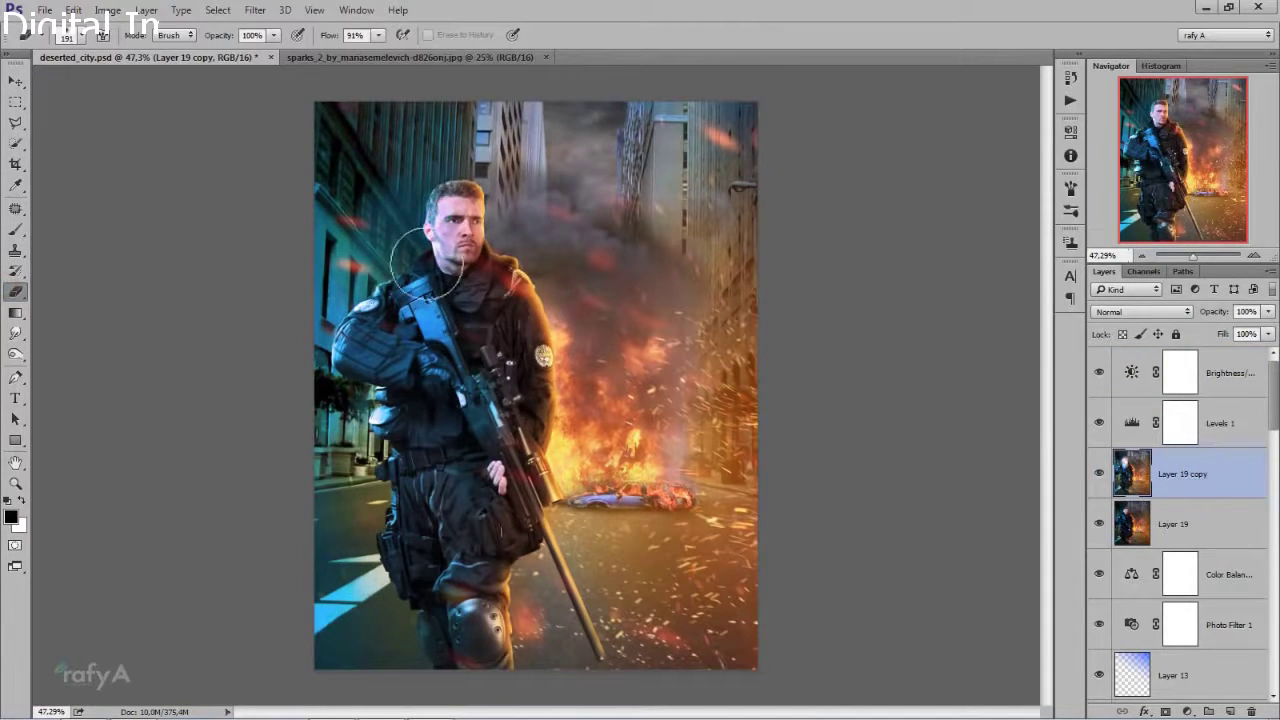
pyautogui.moveTo(361, 327); pyautogui.dragTo(358, 352)
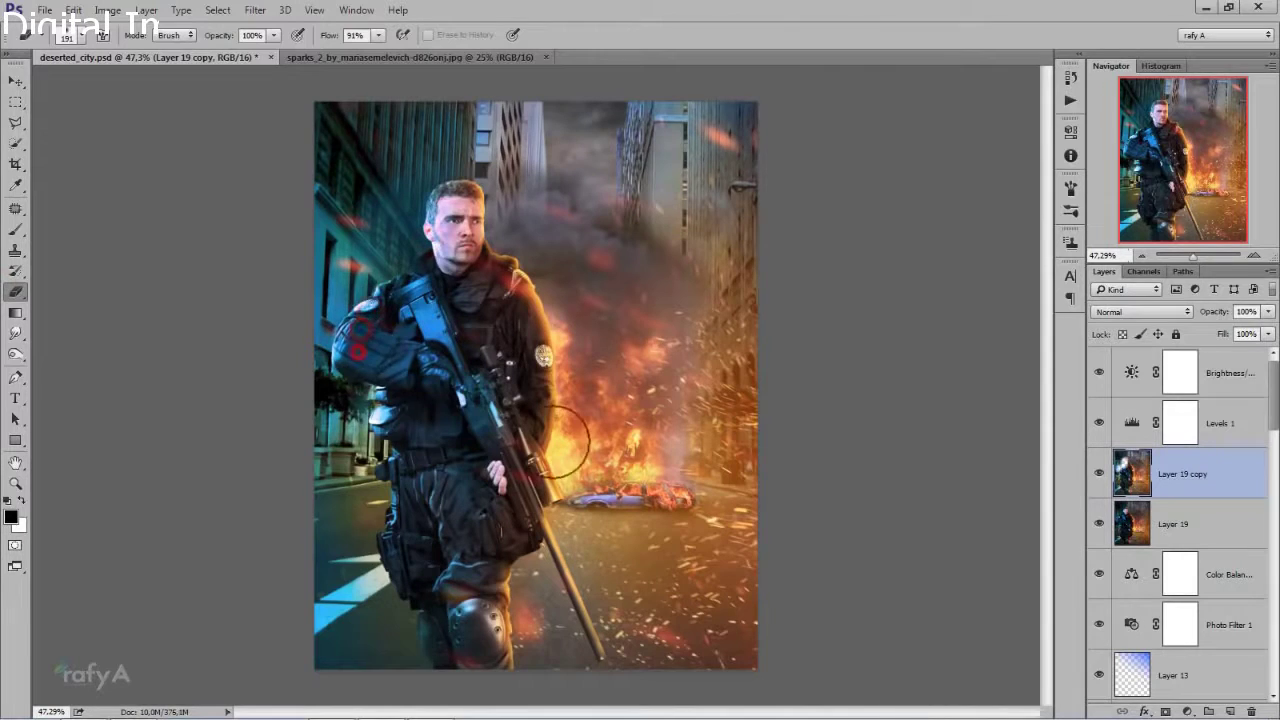
pyautogui.click(443, 246)
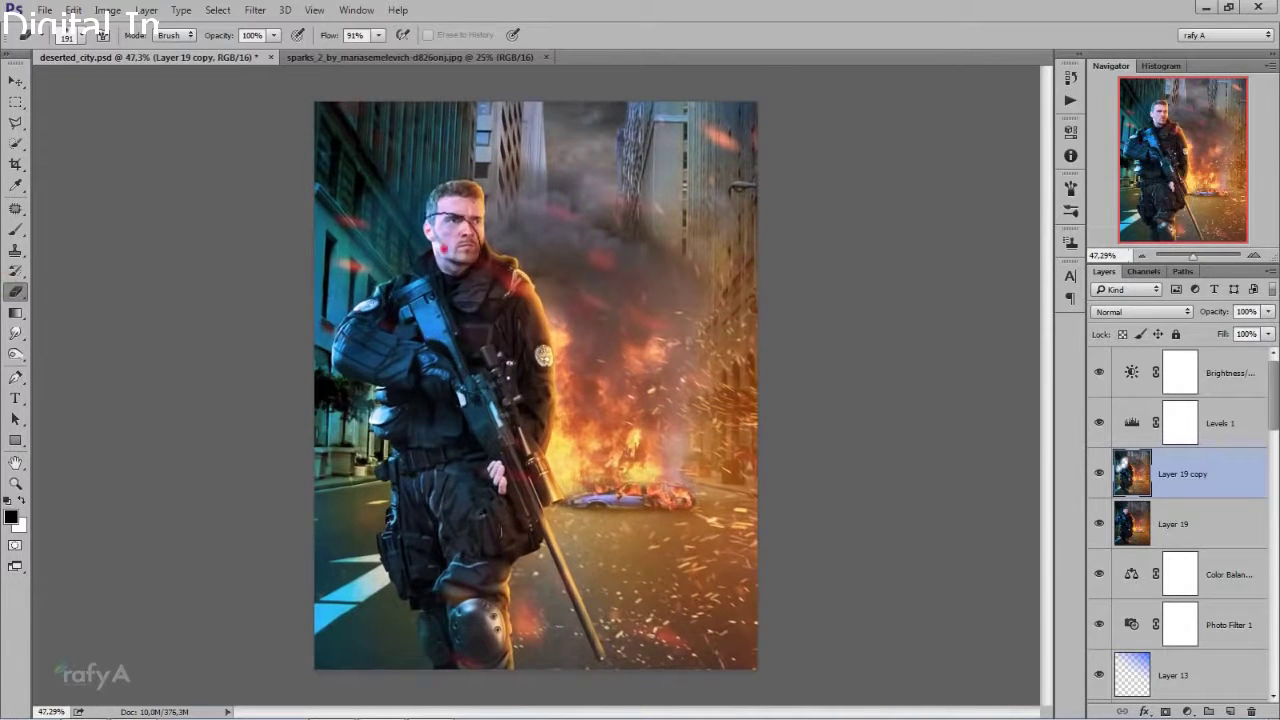
pyautogui.click(452, 222)
pyautogui.click(1100, 473)
pyautogui.click(1100, 473)
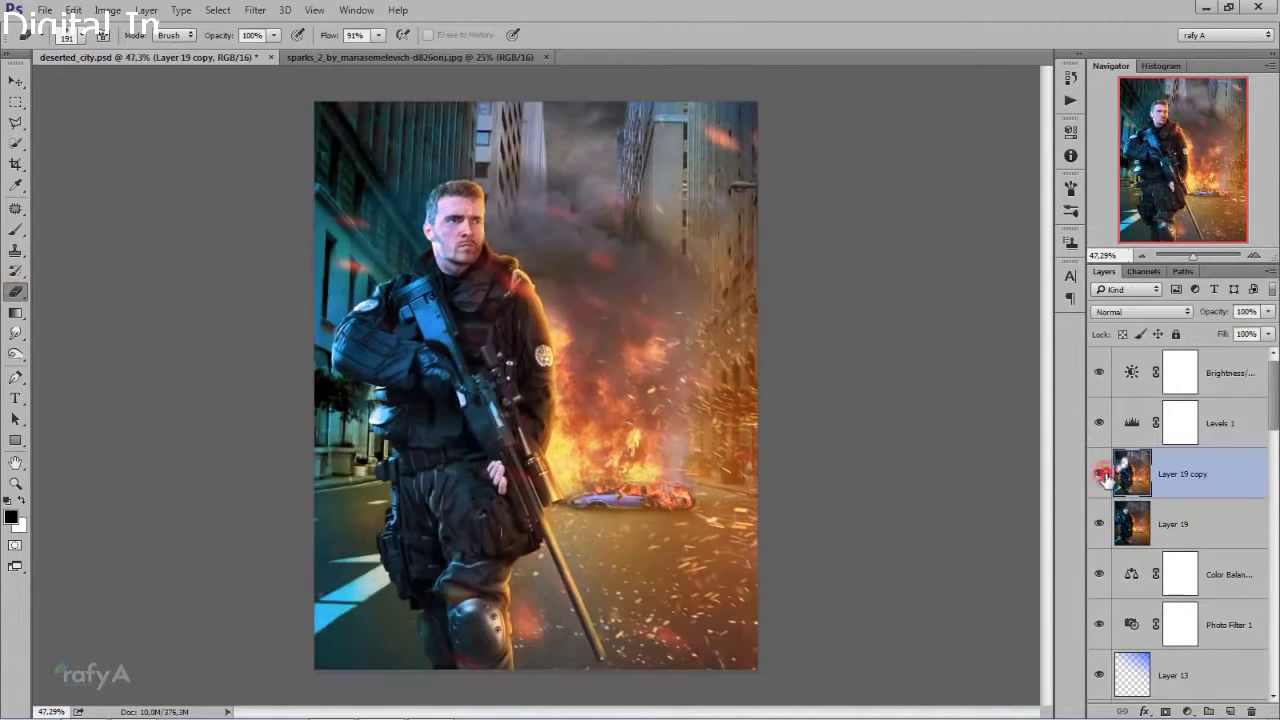
# - Stamp all visible layers into a new Layer 20 above the Brightness/Contrast layer
pyautogui.hotkey('ctrl', '-')
pyautogui.hotkey('ctrl', '0')
pyautogui.click(1240, 370)
pyautogui.press('x')
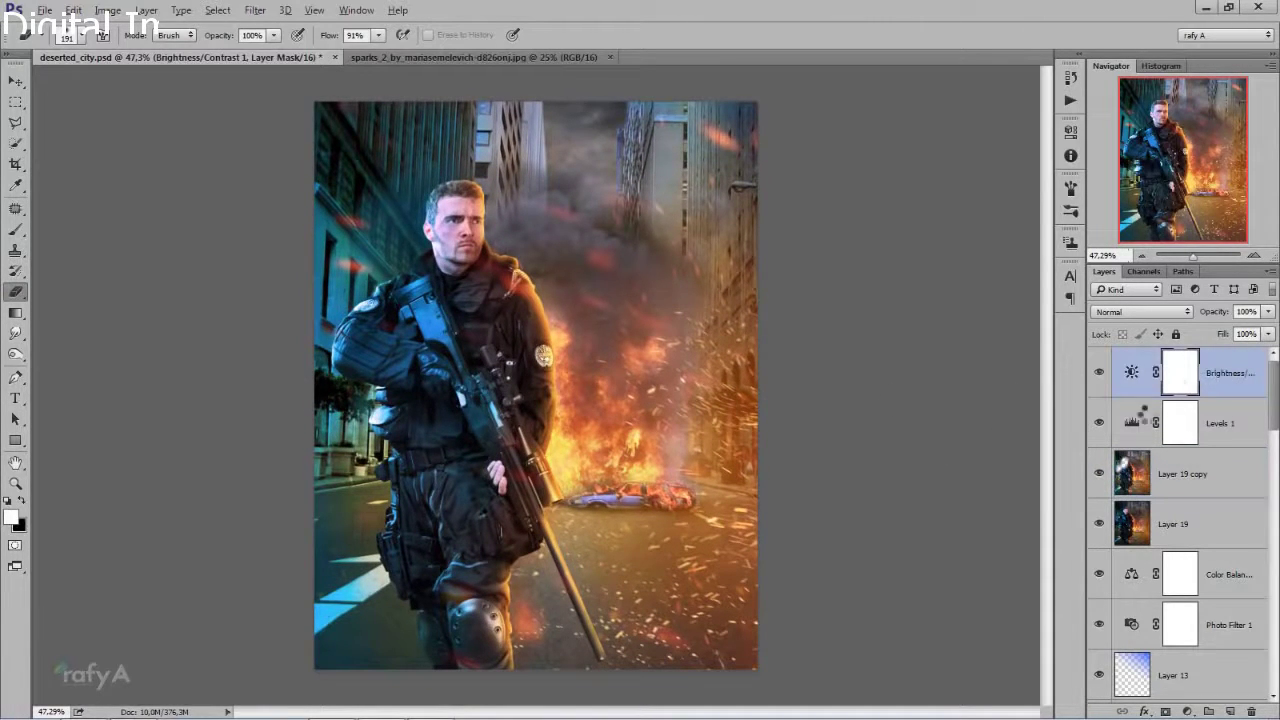
pyautogui.hotkey('ctrl', 'shift', 'alt', 'e')
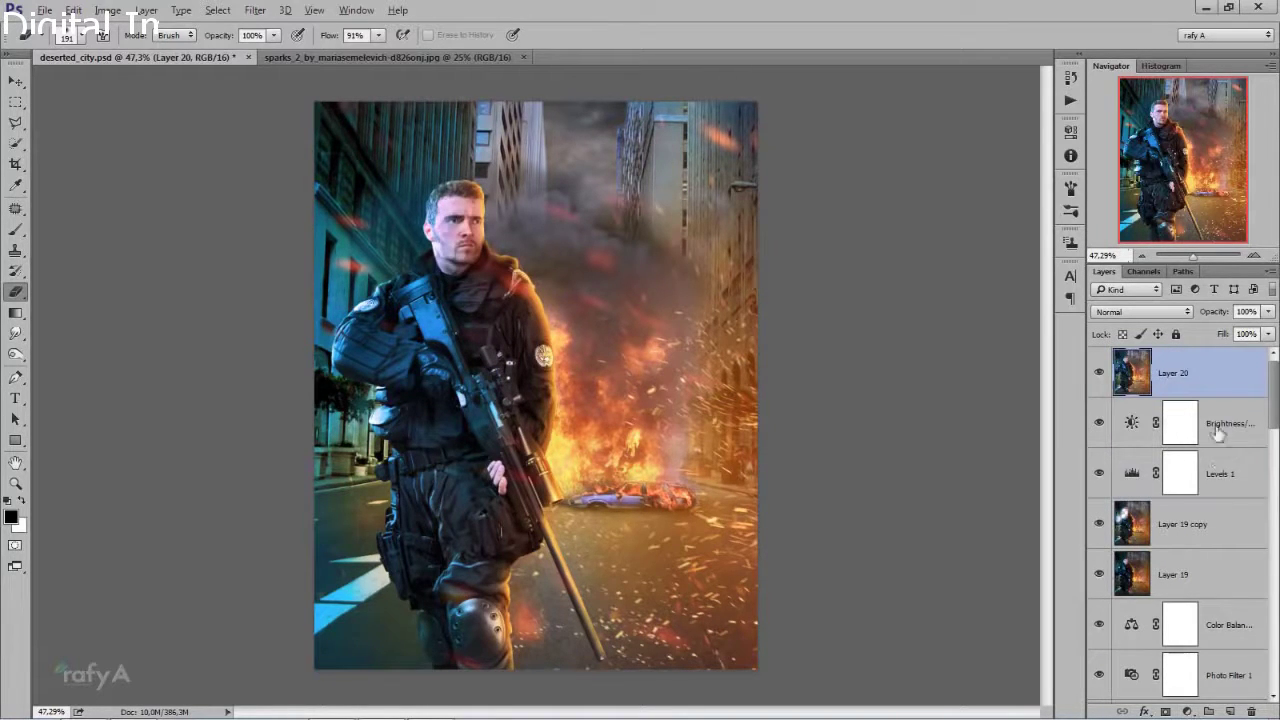
# - Set Layer 20 to Vivid Light blending and apply a High Pass filter to sharpen detail
pyautogui.click(1150, 312)
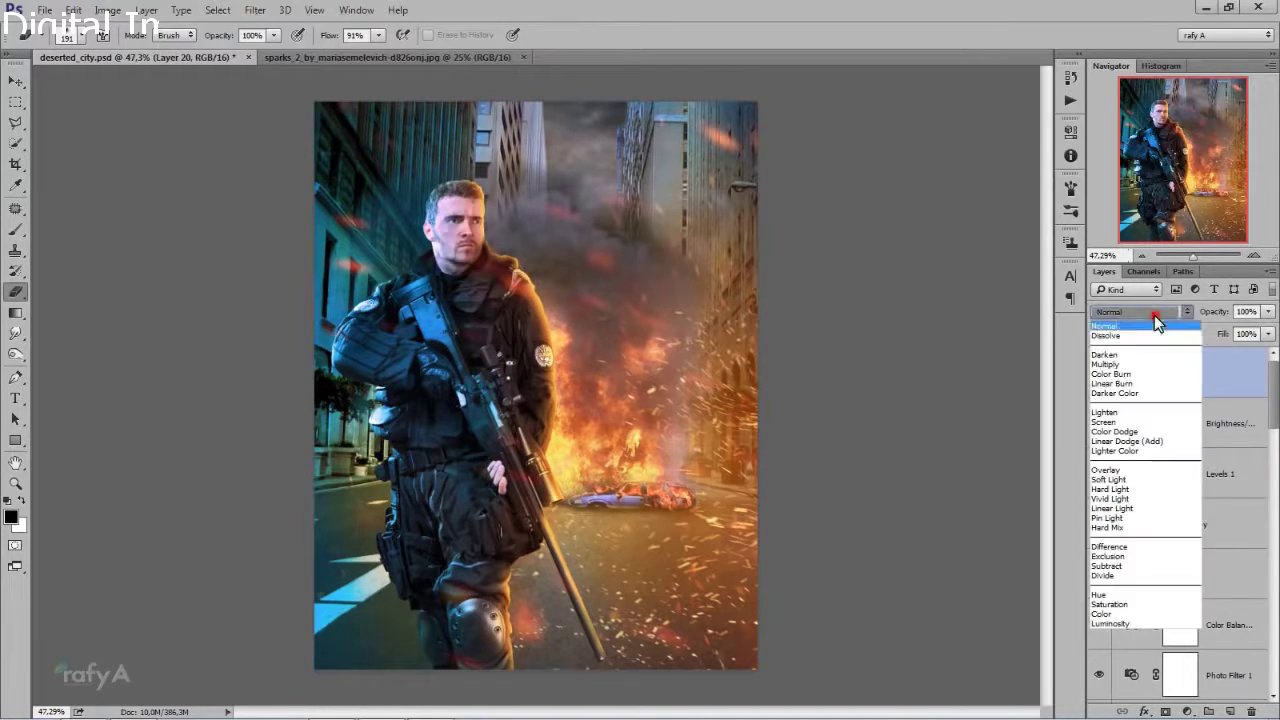
pyautogui.click(1145, 498)
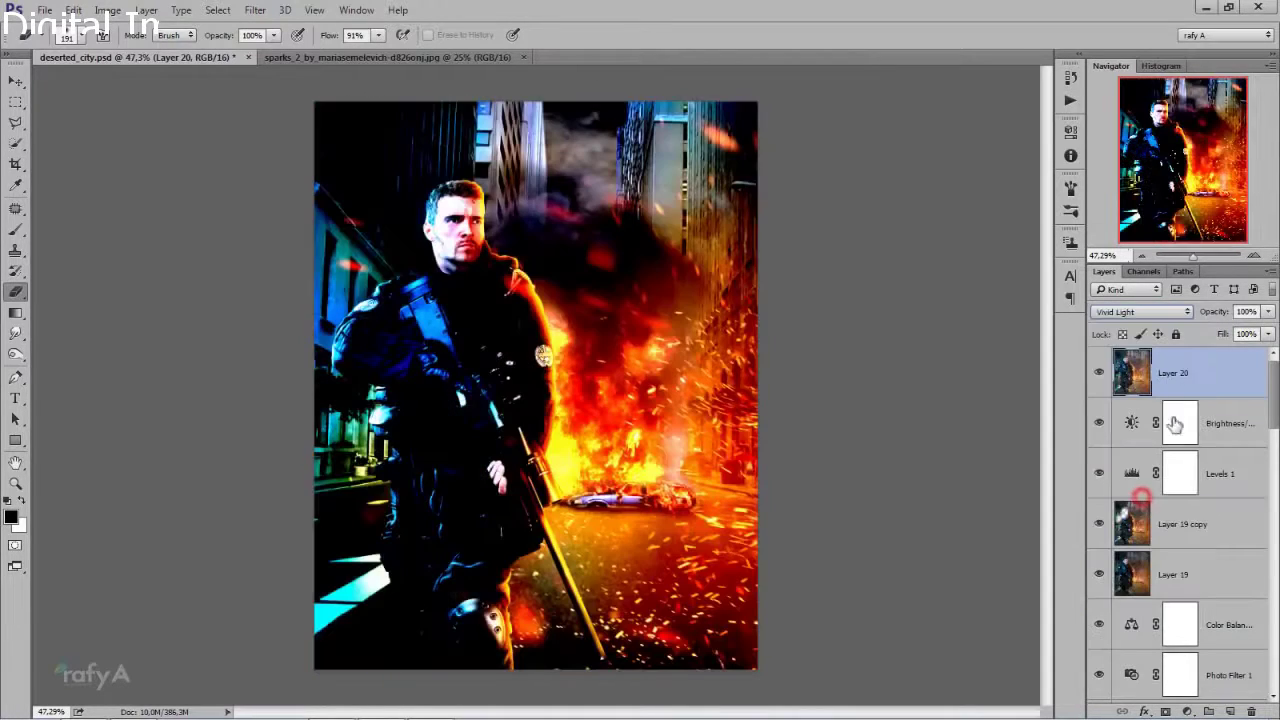
pyautogui.click(257, 11)
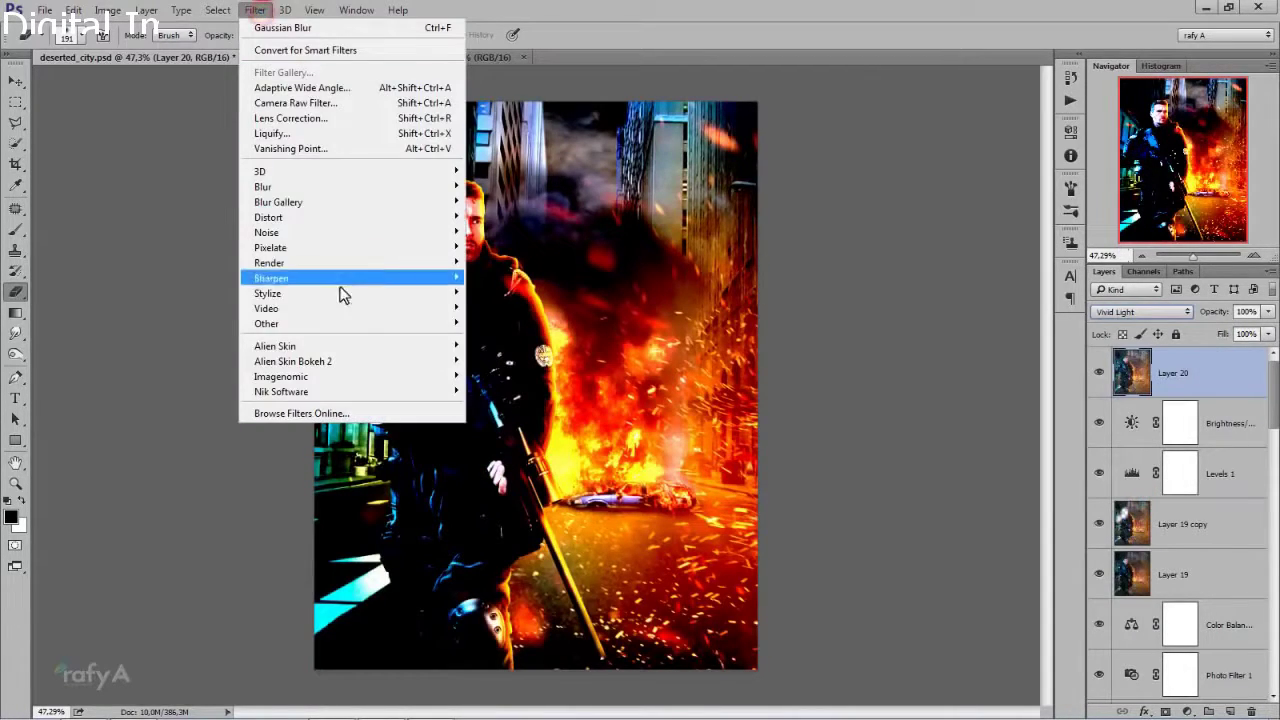
pyautogui.moveTo(266, 323)
pyautogui.click(490, 338)
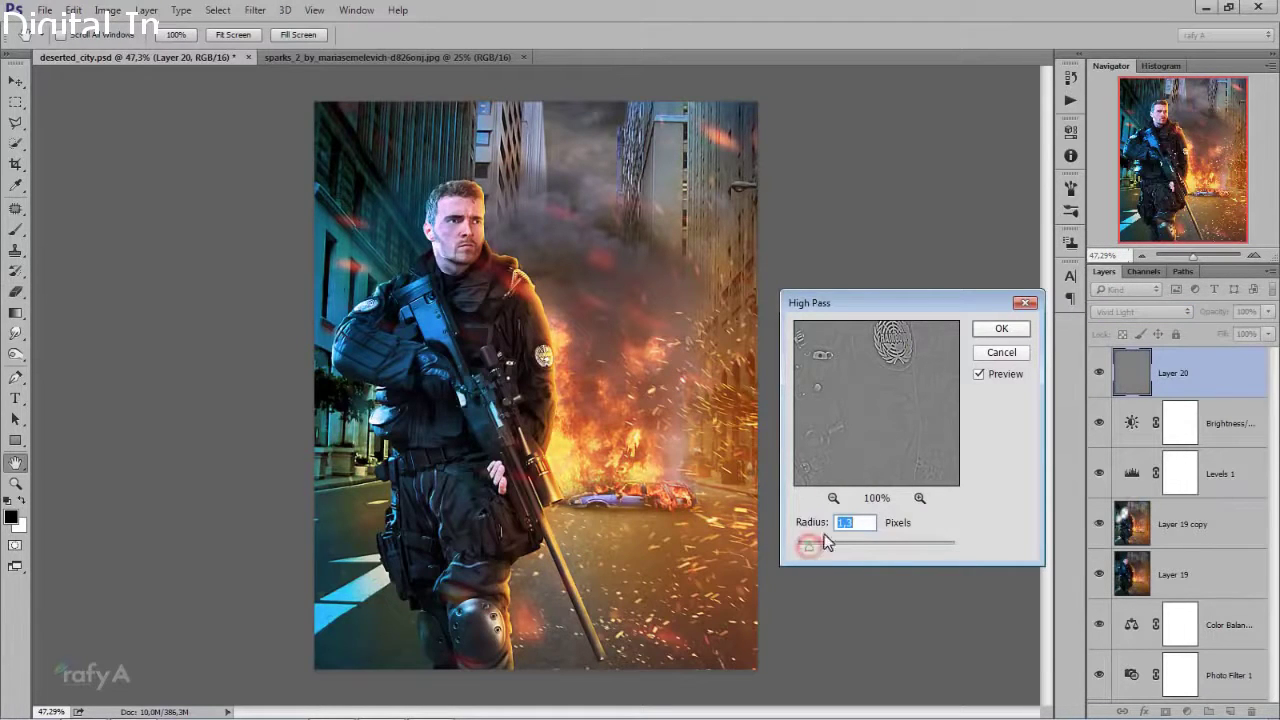
pyautogui.click(1000, 328)
pyautogui.click(1099, 372)
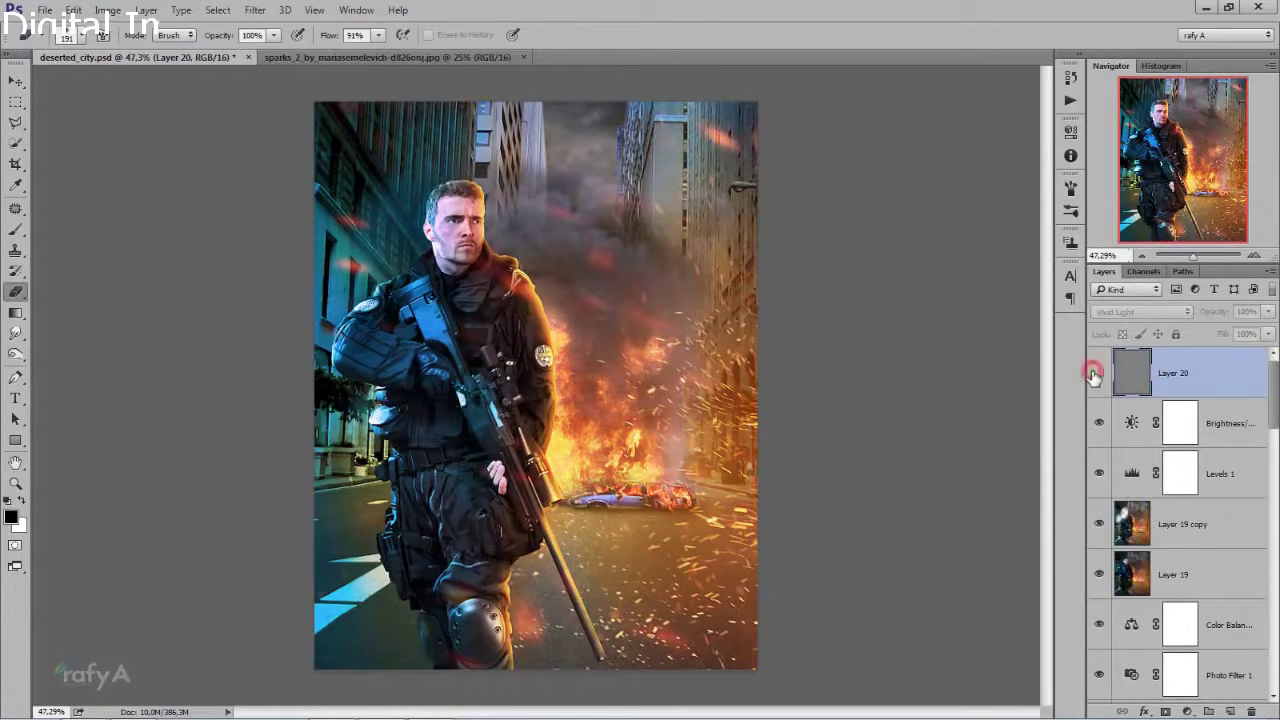
pyautogui.click(1099, 372)
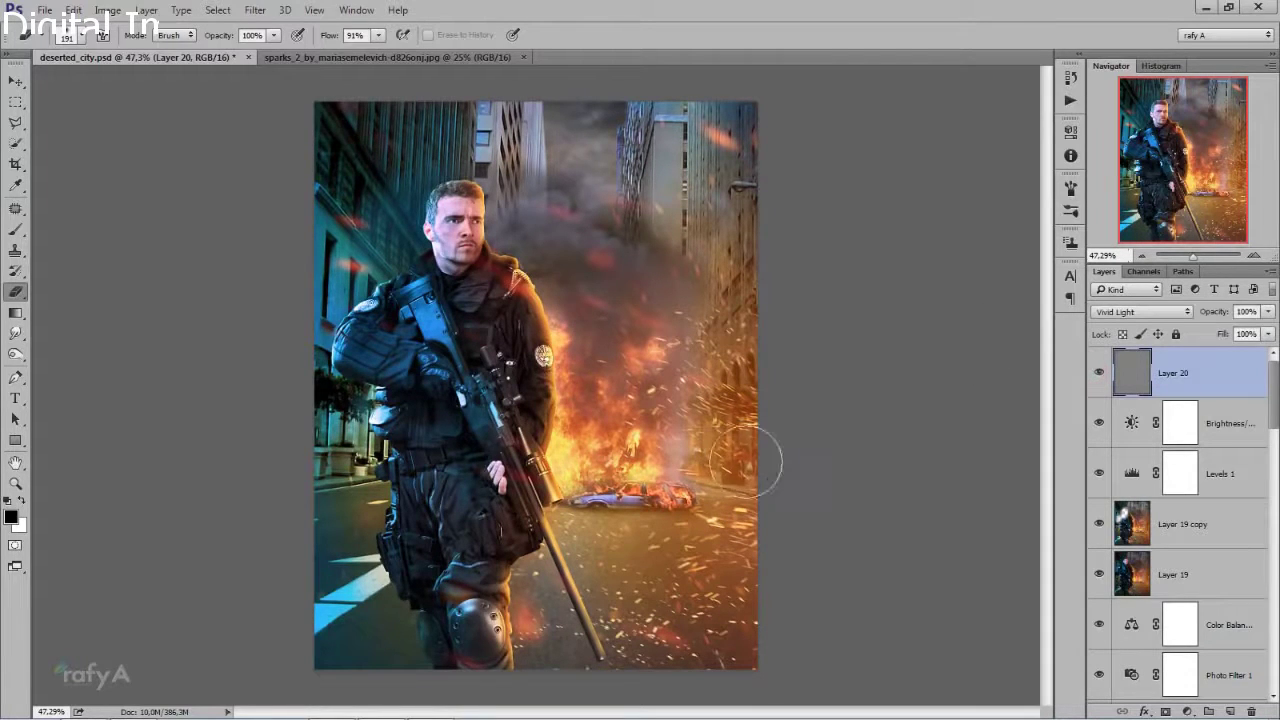
pyautogui.click(1190, 710)
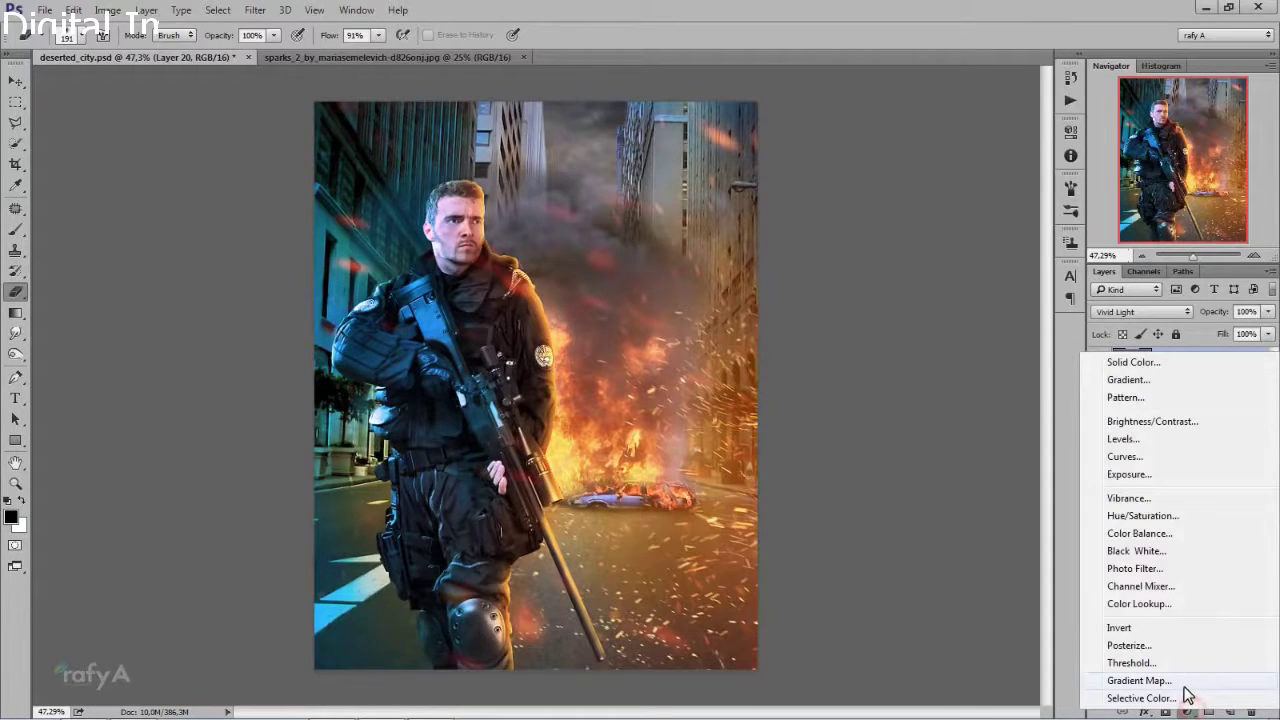
# - Add a Gradient Map adjustment layer using the Violet, Orange gradient preset
pyautogui.click(1189, 688)
pyautogui.click(932, 186)
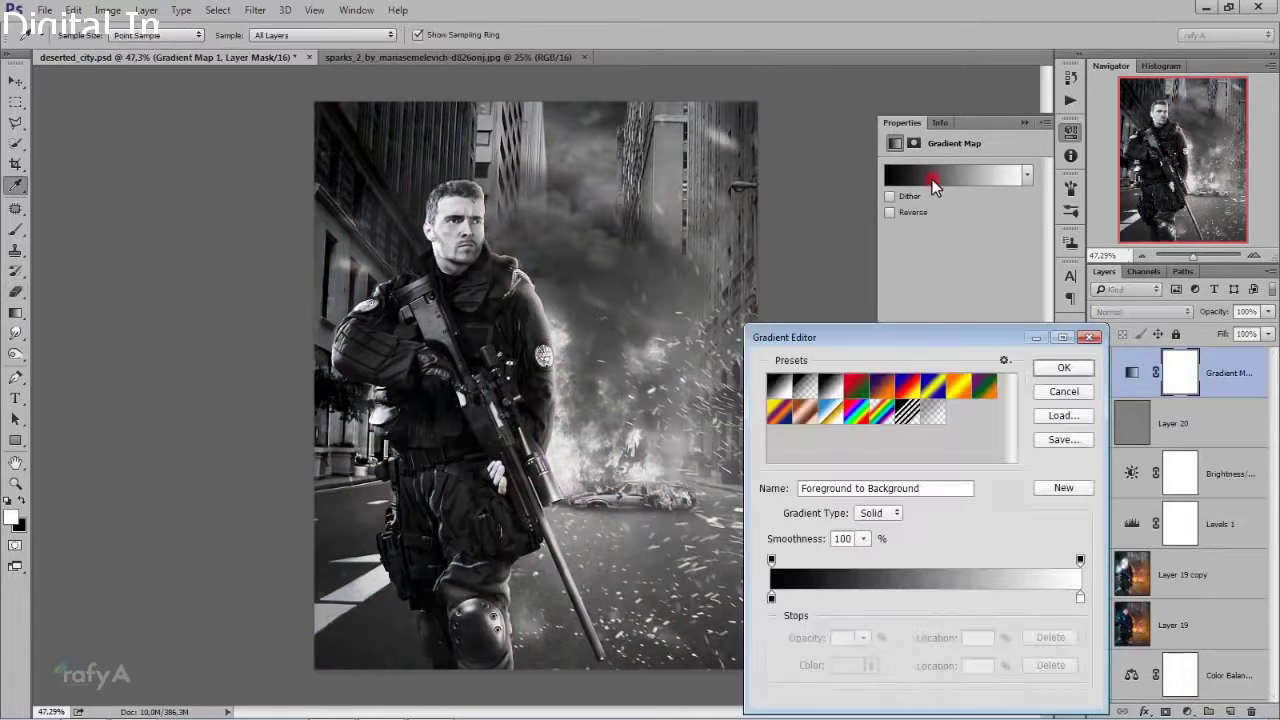
pyautogui.click(884, 390)
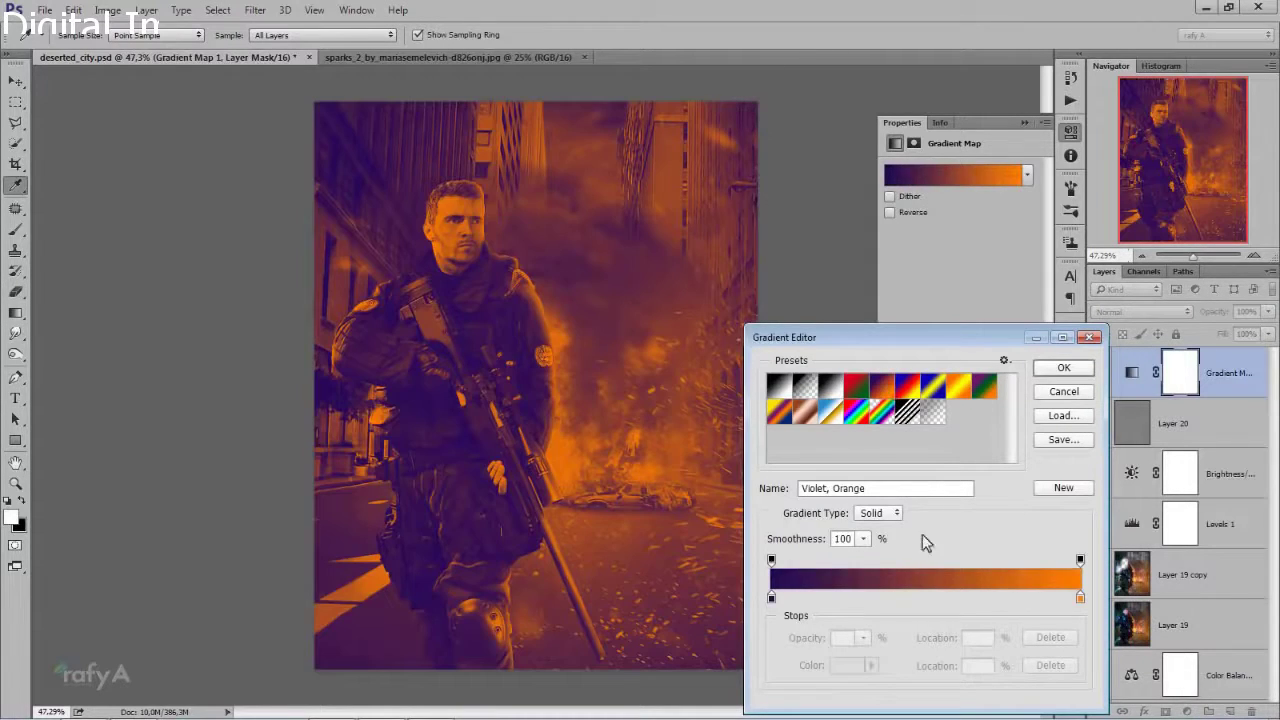
pyautogui.click(1063, 369)
pyautogui.press('e')
pyautogui.click(1024, 122)
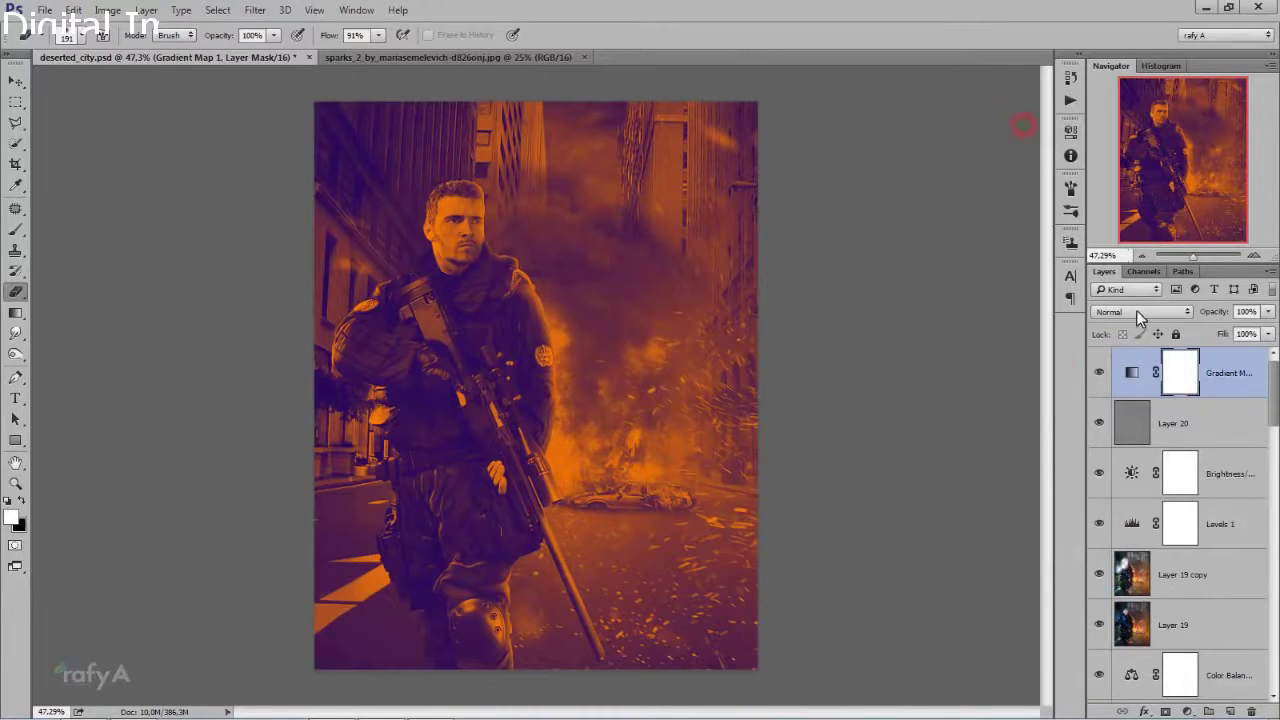
# - Blend the gradient map in Overlay mode at about 40% opacity
pyautogui.click(1138, 311)
pyautogui.click(1110, 470)
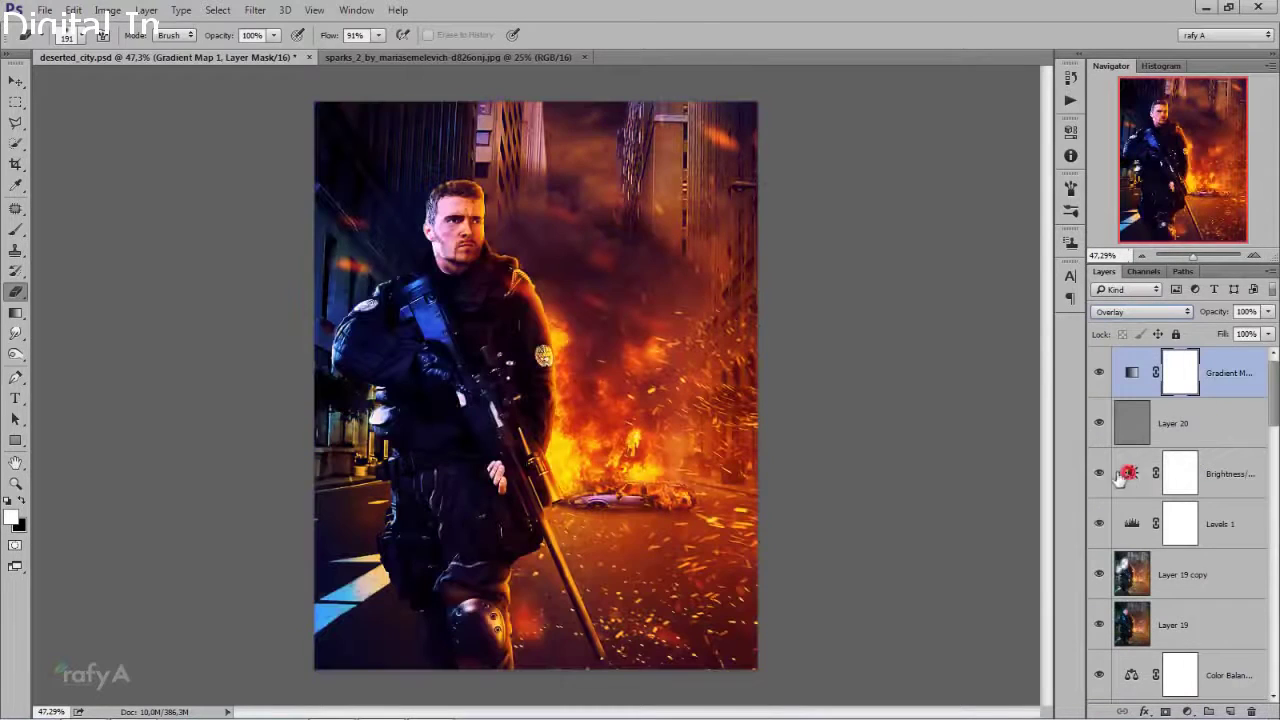
pyautogui.click(1267, 311)
pyautogui.moveTo(1266, 333); pyautogui.dragTo(1218, 336)
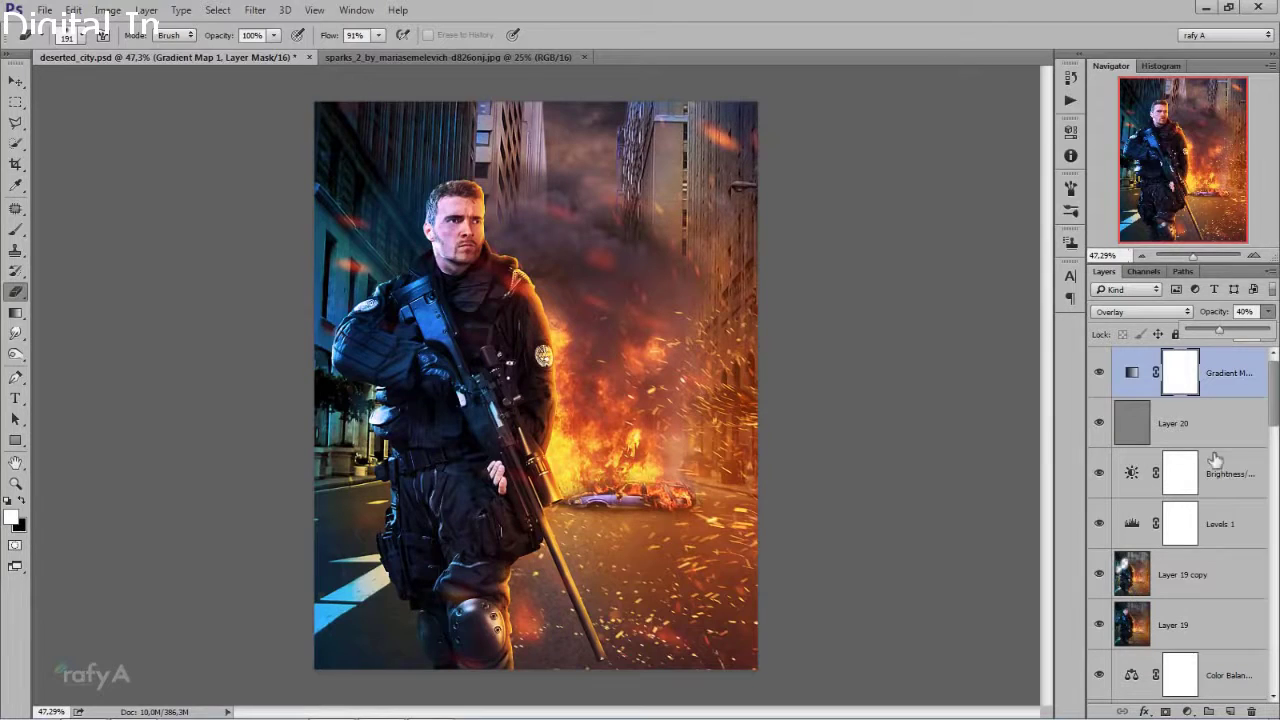
pyautogui.click(1238, 395)
pyautogui.scroll(-1, 536, 438)
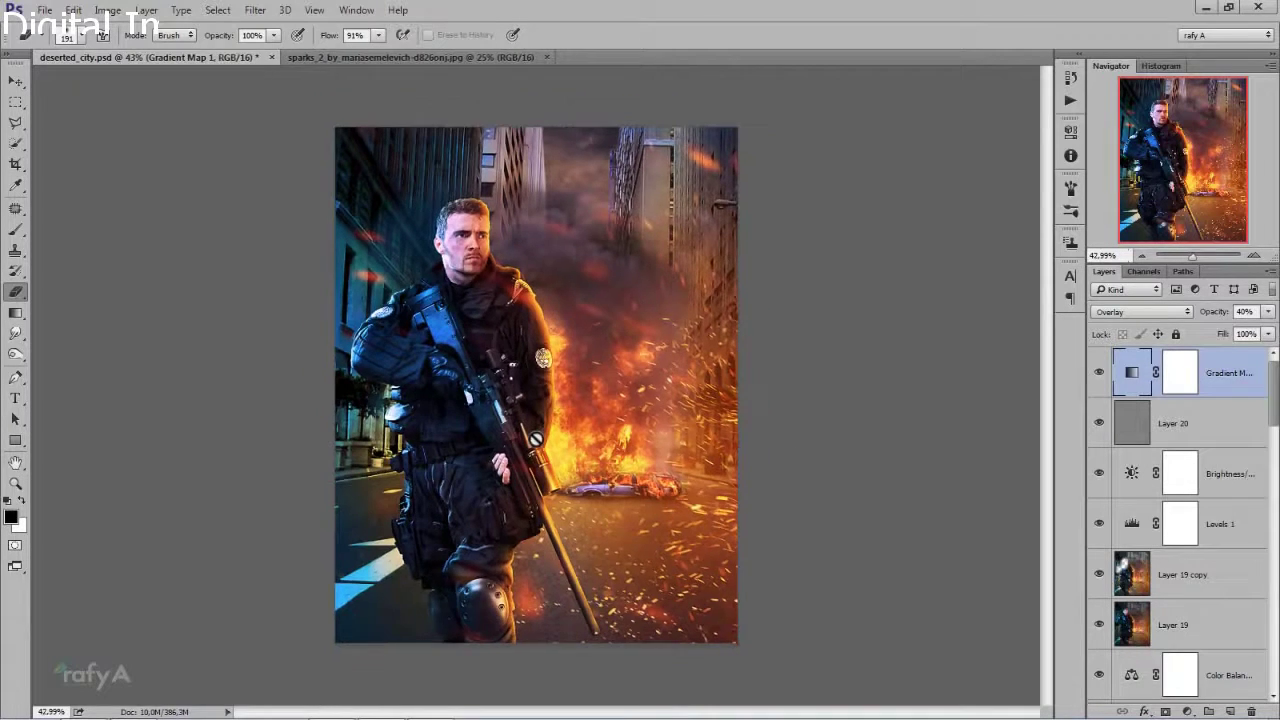
pyautogui.scroll(1, 536, 438)
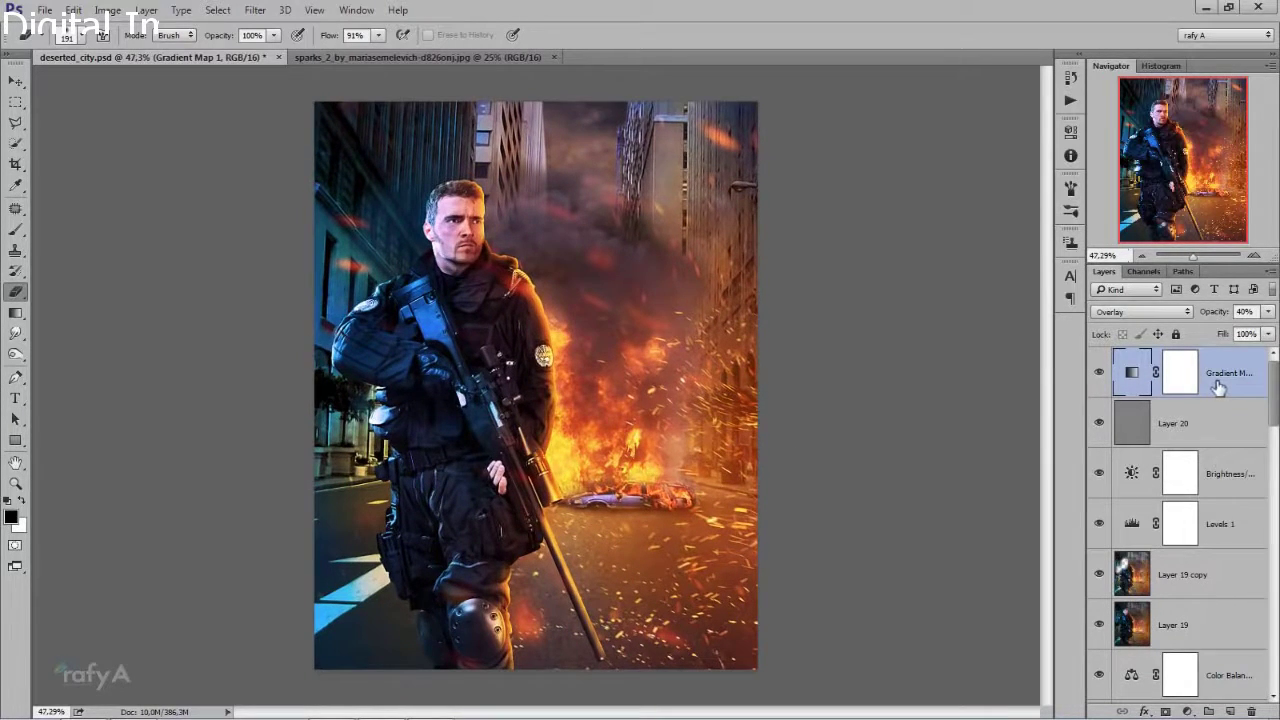